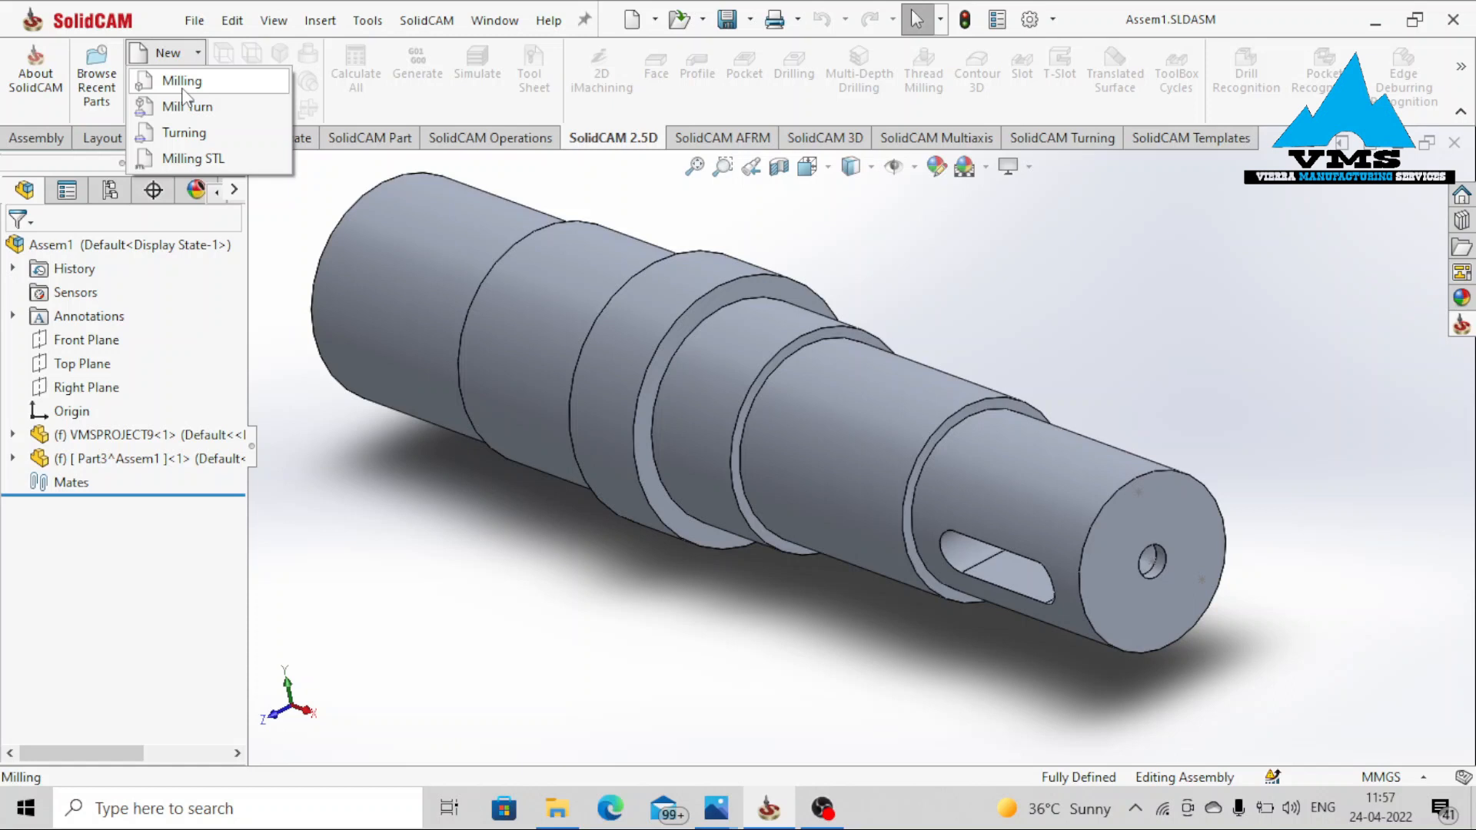
Examine the stepped shaft from several angles, including its keyway slot and the end face with the centre hole
{"action": "scroll", "coordinate": [903, 437], "scroll_direction": "up", "scroll_amount": 2}
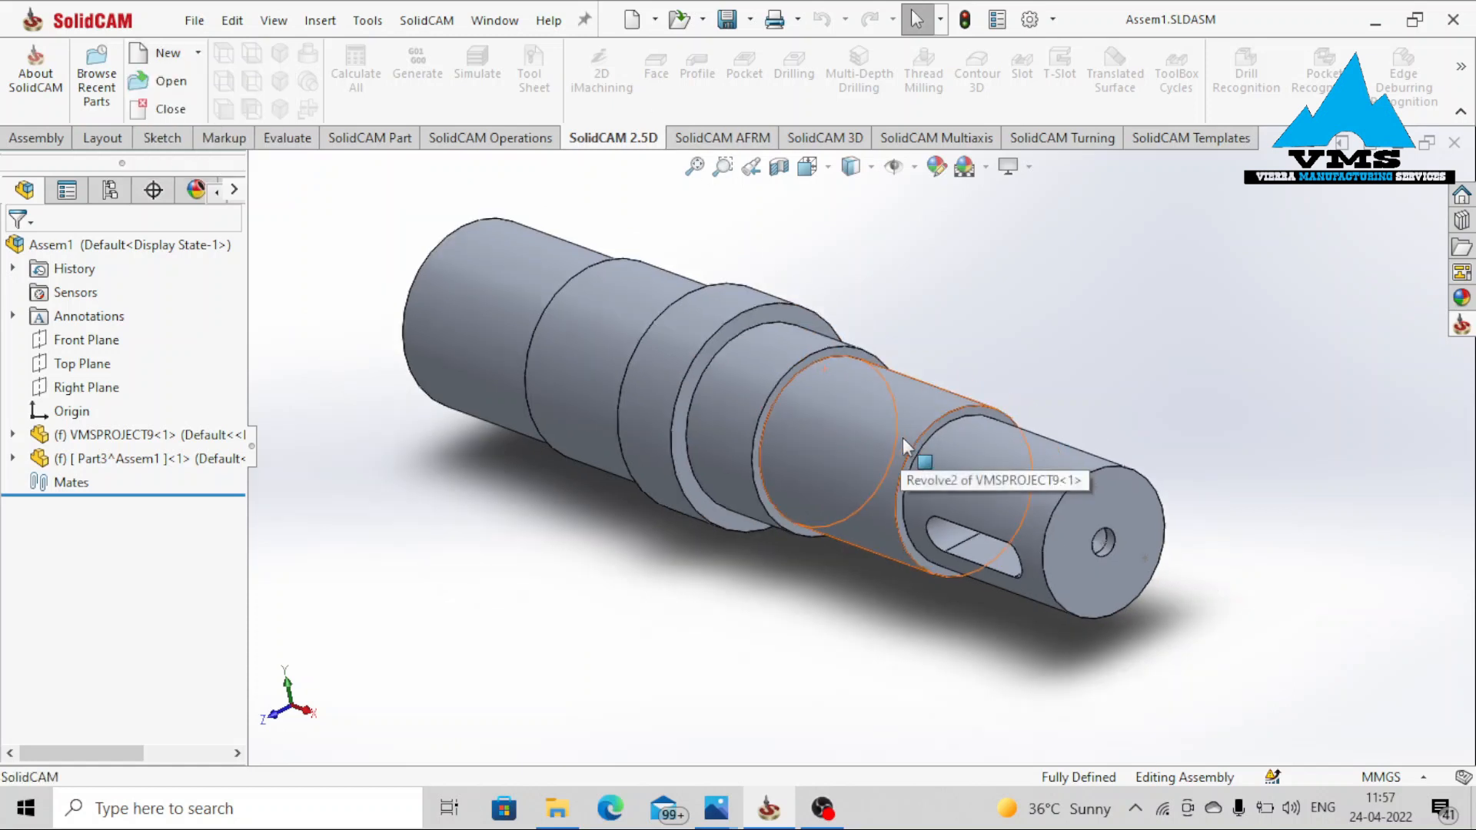
{"action": "scroll", "coordinate": [867, 461], "scroll_direction": "down", "scroll_amount": 3}
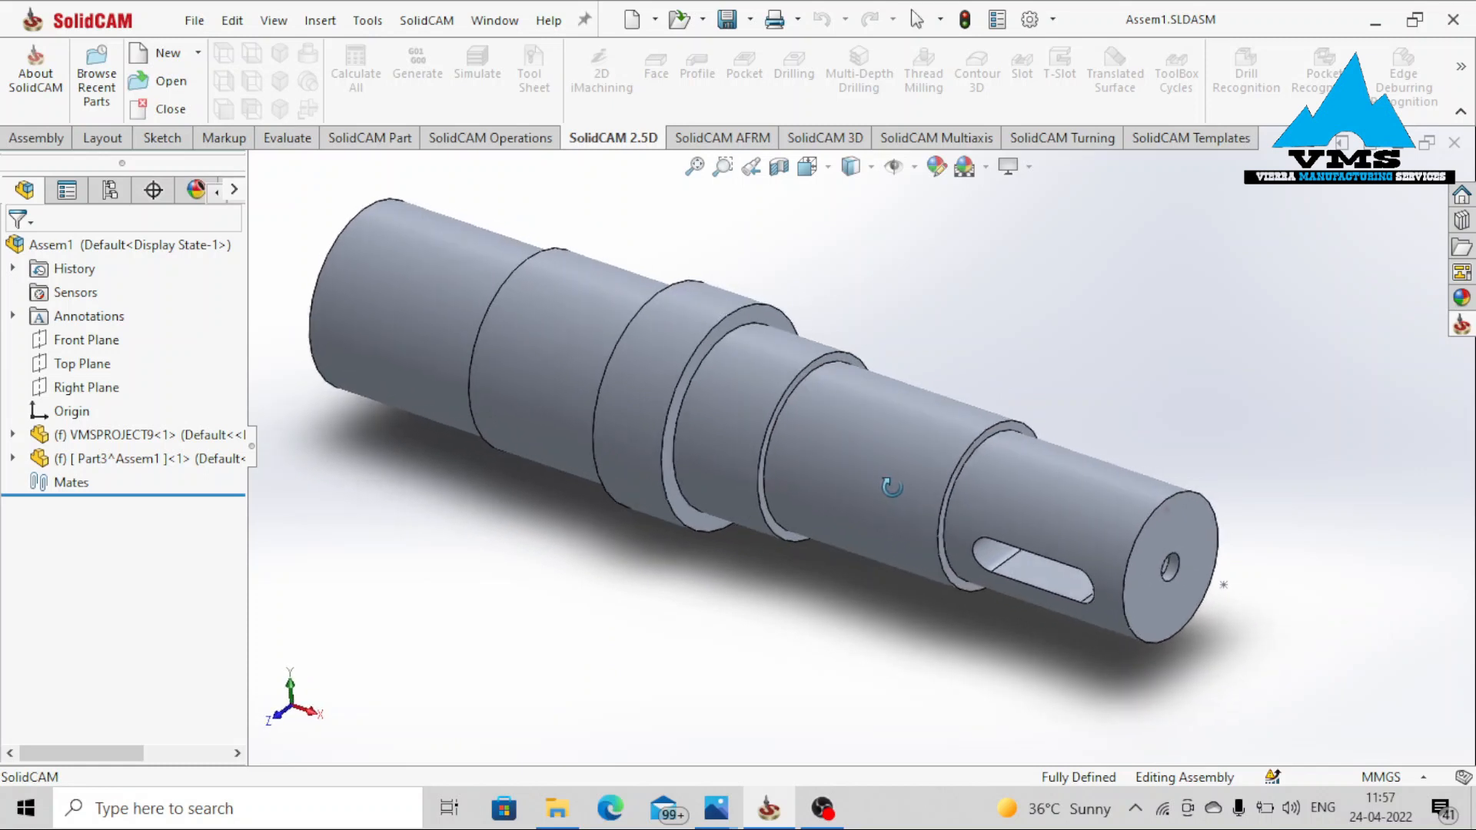
{"action": "middle_click_drag", "start_coordinate": [886, 488], "coordinate": [945, 515]}
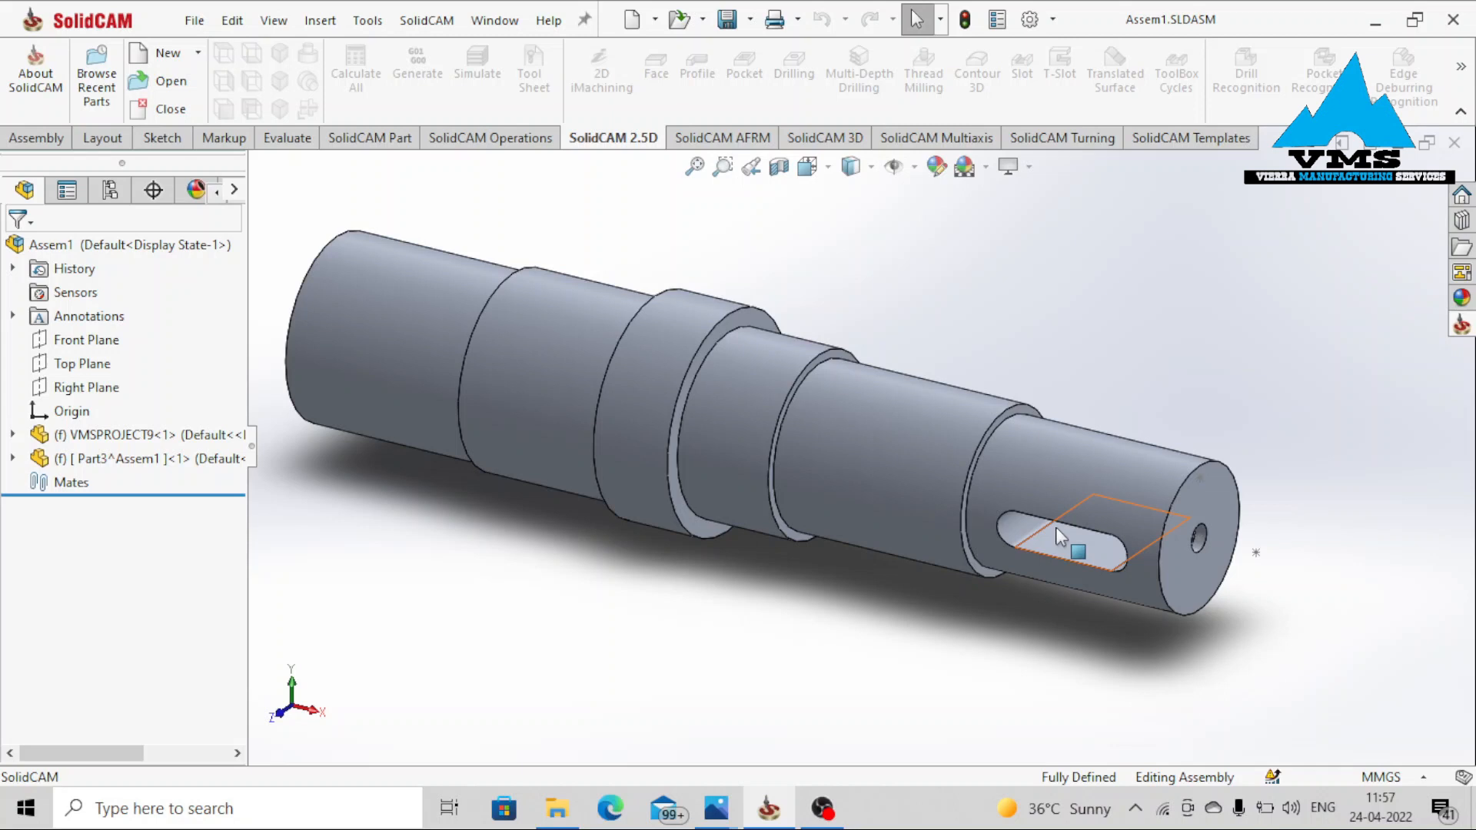
{"action": "scroll", "coordinate": [1055, 527], "scroll_direction": "up", "scroll_amount": 1}
{"action": "middle_click_drag", "start_coordinate": [1055, 527], "coordinate": [1055, 470]}
{"action": "scroll", "coordinate": [1007, 470], "scroll_direction": "down", "scroll_amount": 2}
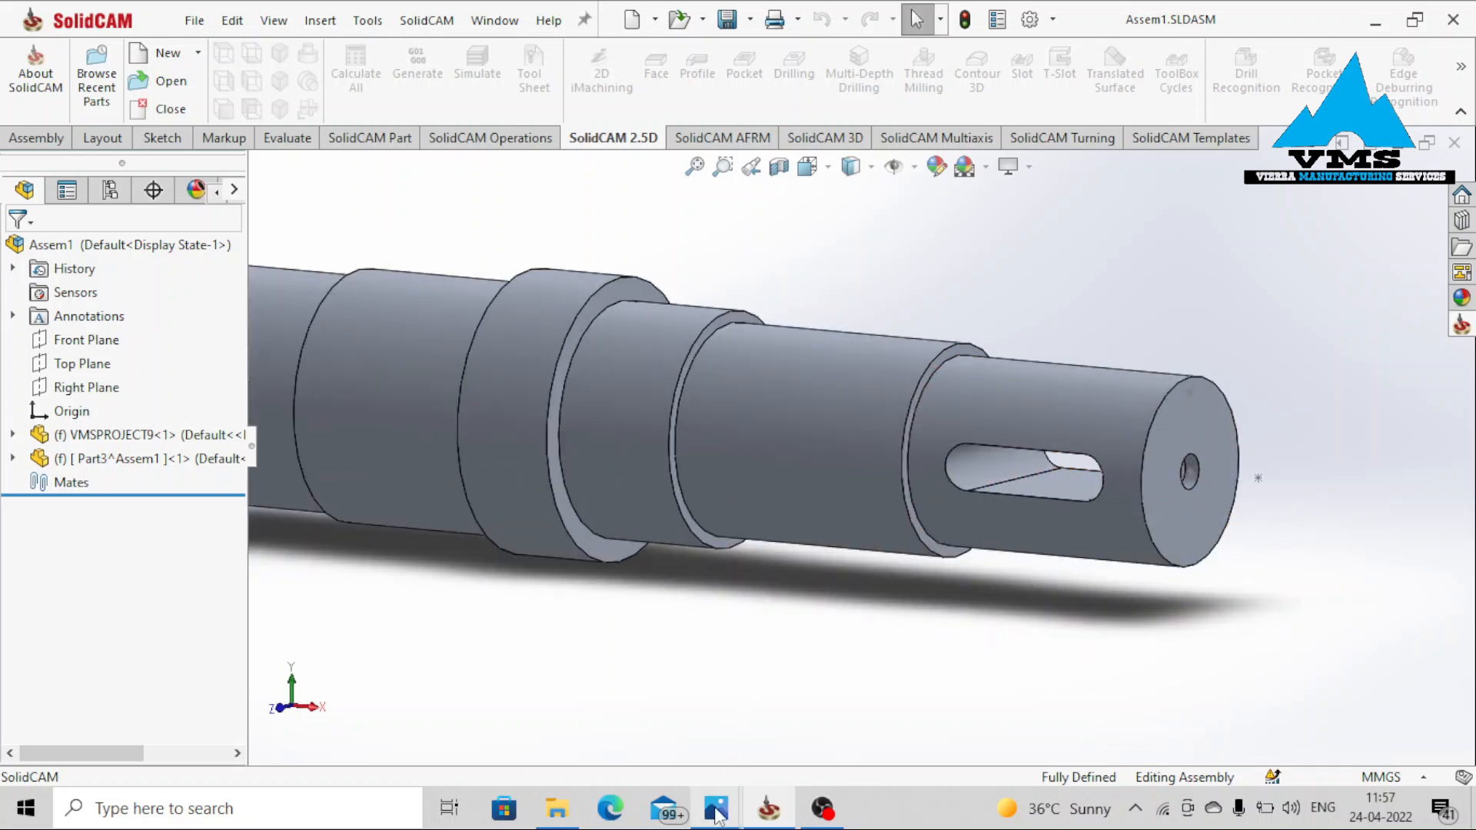
Switch to Photos and review the example part images maxresdefault.jpg, download (5).jpg, download (6).jpg and images (13).jpg
{"action": "mouse_move", "coordinate": [717, 807]}
{"action": "left_click", "coordinate": [473, 631]}
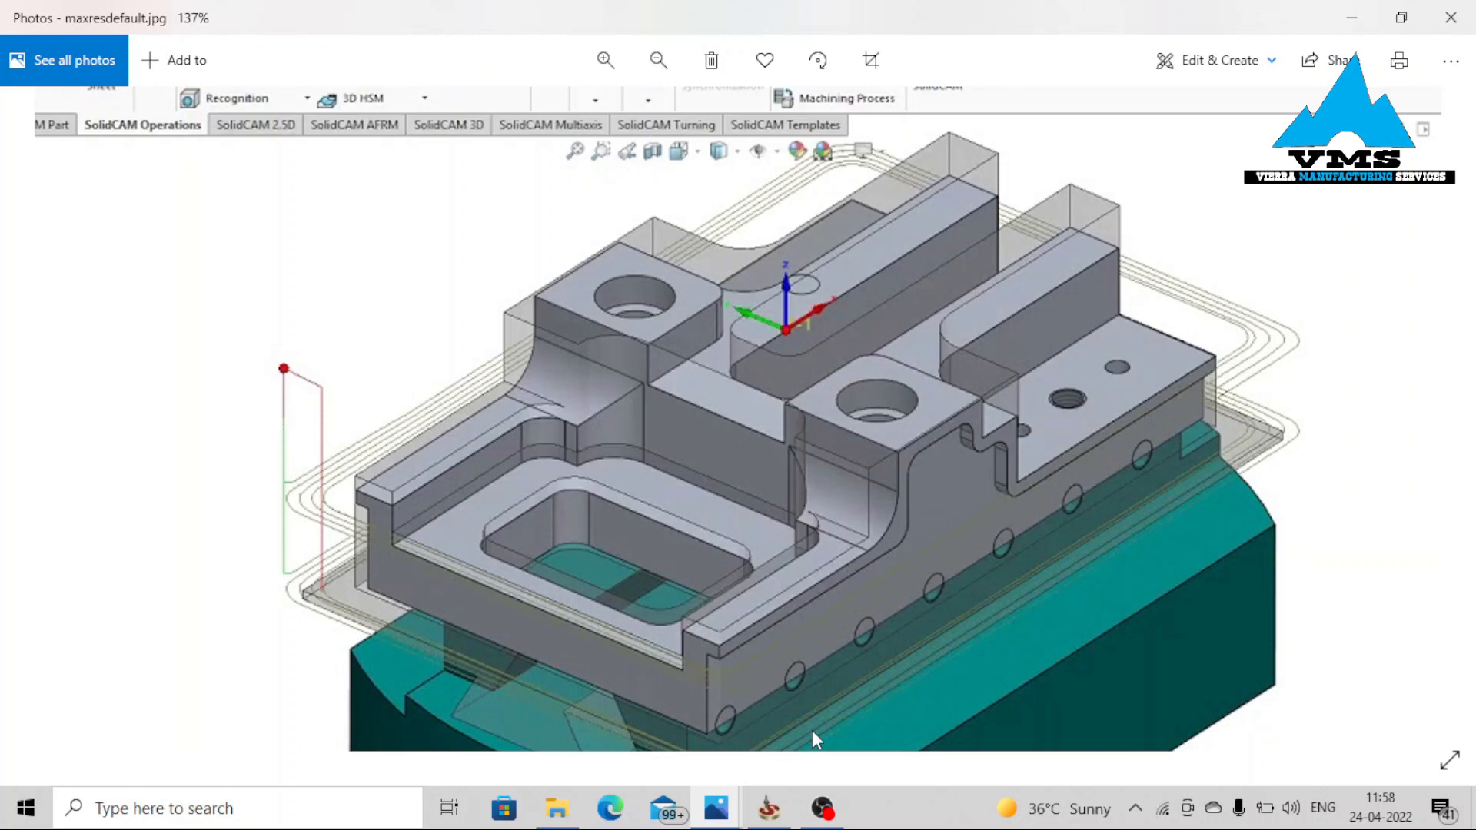
{"action": "mouse_move", "coordinate": [716, 807]}
{"action": "left_click", "coordinate": [630, 676]}
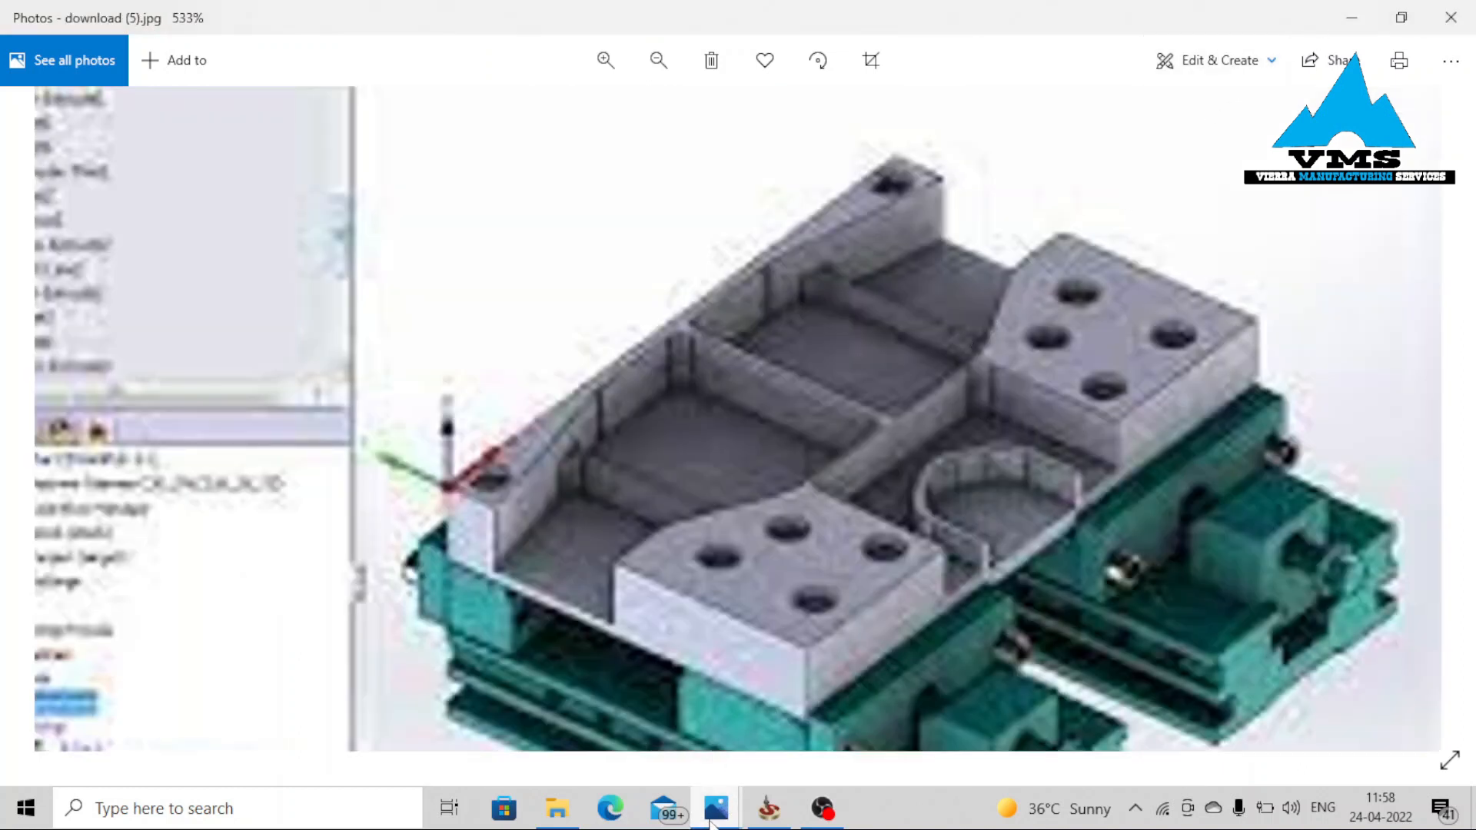
{"action": "mouse_move", "coordinate": [711, 821]}
{"action": "left_click", "coordinate": [815, 677]}
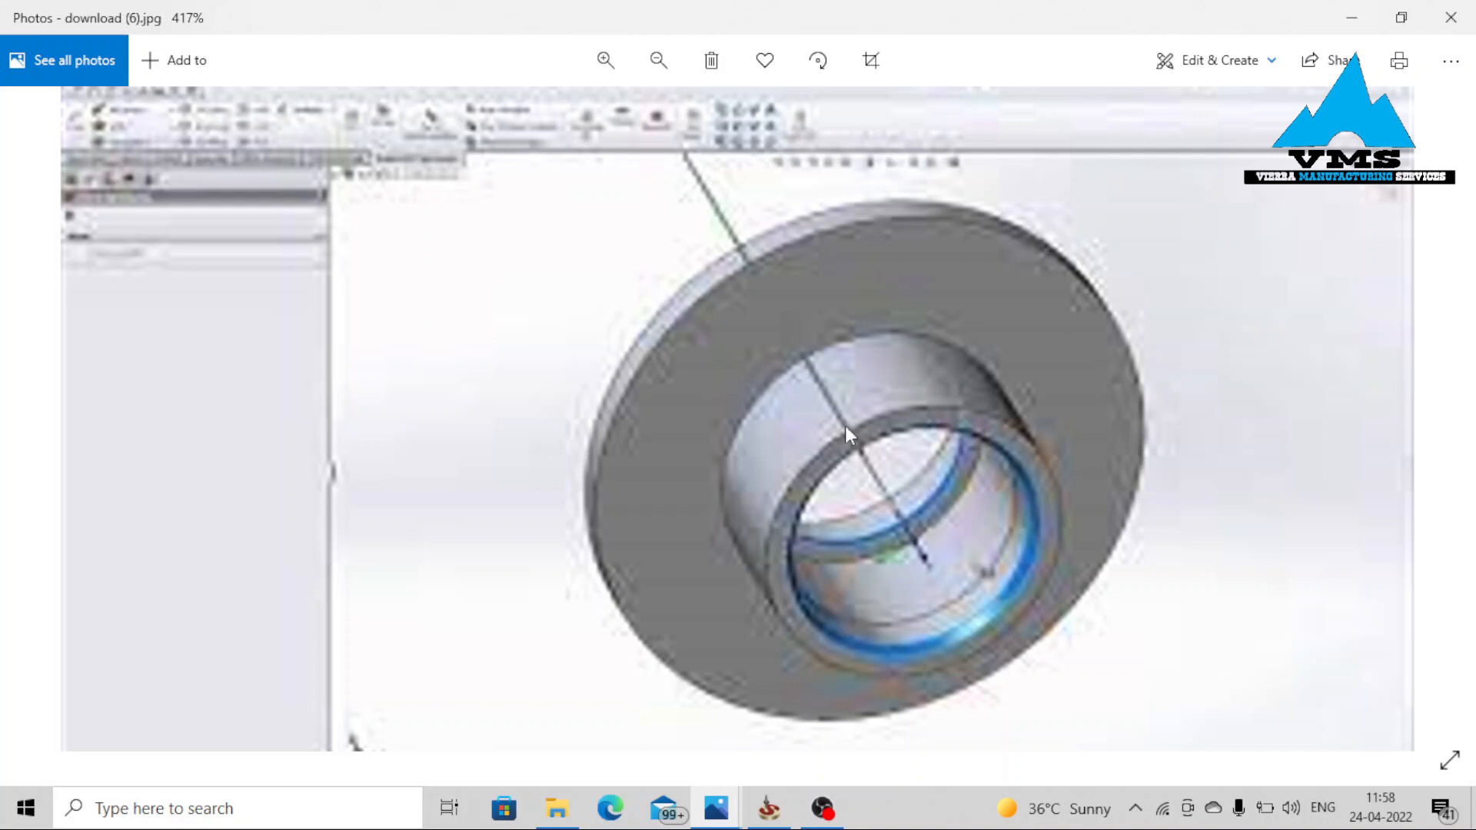
{"action": "mouse_move", "coordinate": [719, 807]}
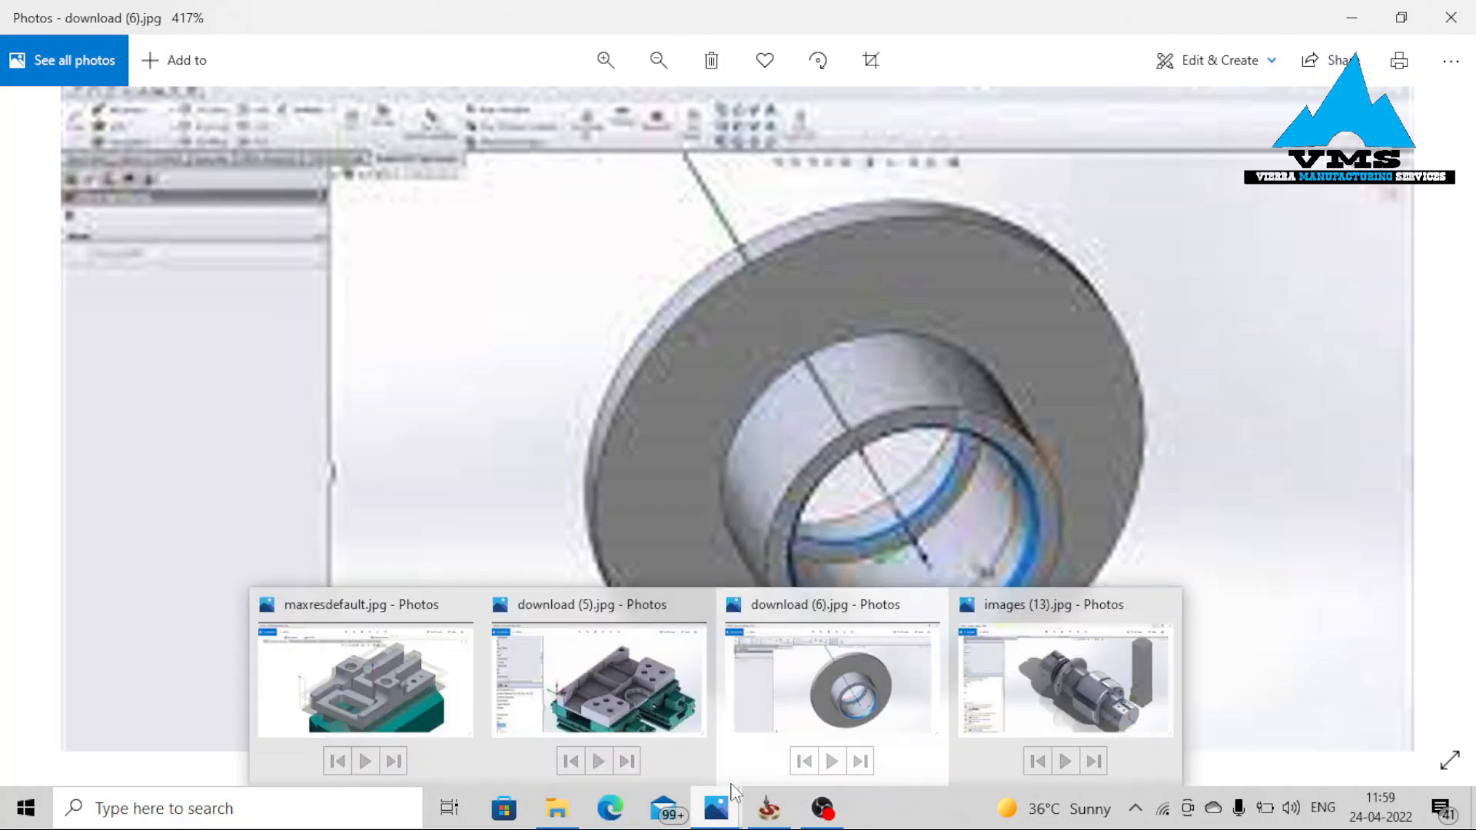
{"action": "left_click", "coordinate": [1031, 704]}
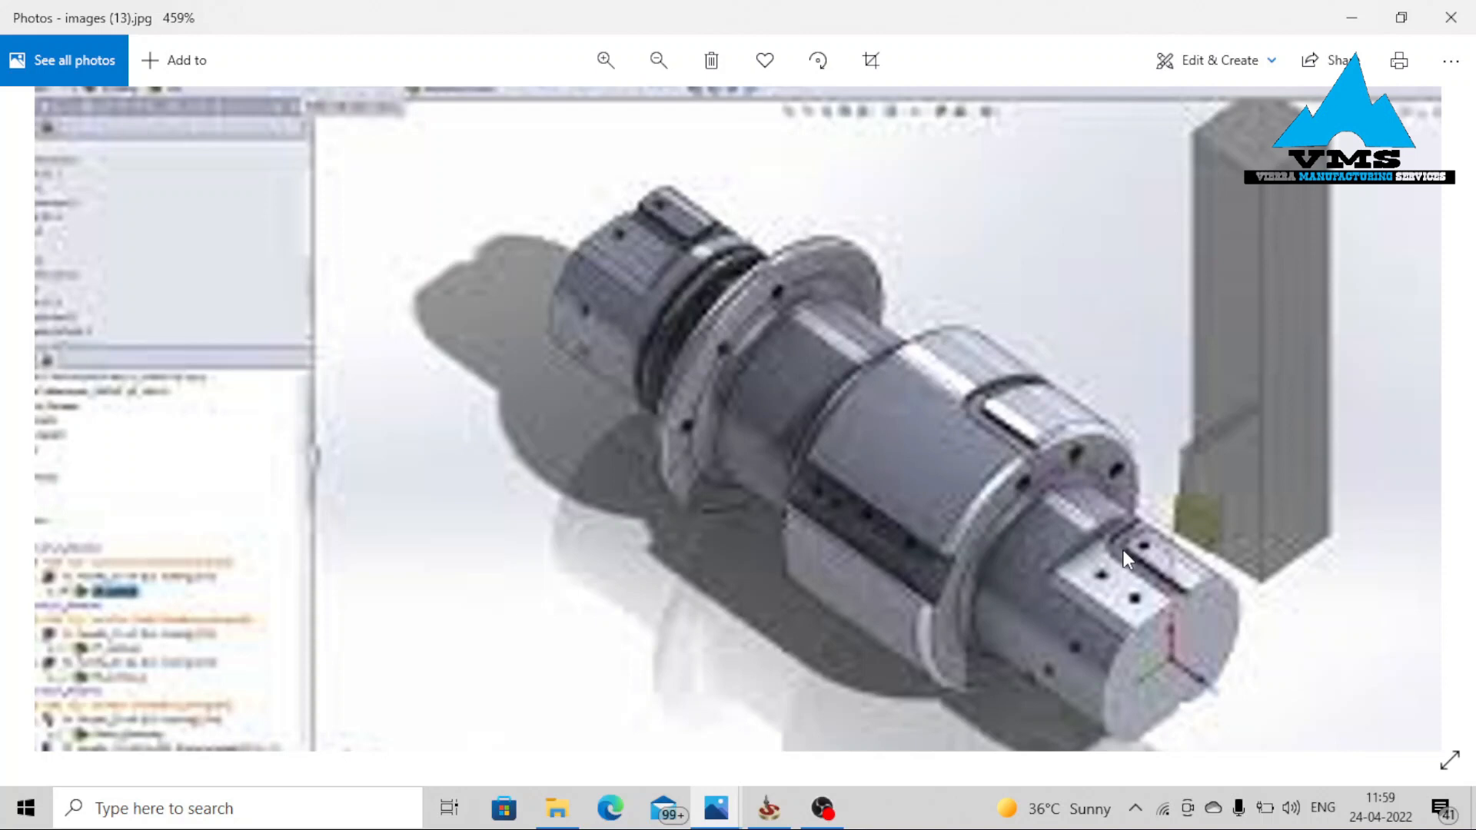
Return to SolidCAM and inspect the shaft's turned diameters and milled keyway slot from different angles
{"action": "key", "text": "alt+Tab"}
{"action": "scroll", "coordinate": [756, 477], "scroll_direction": "down", "scroll_amount": 2}
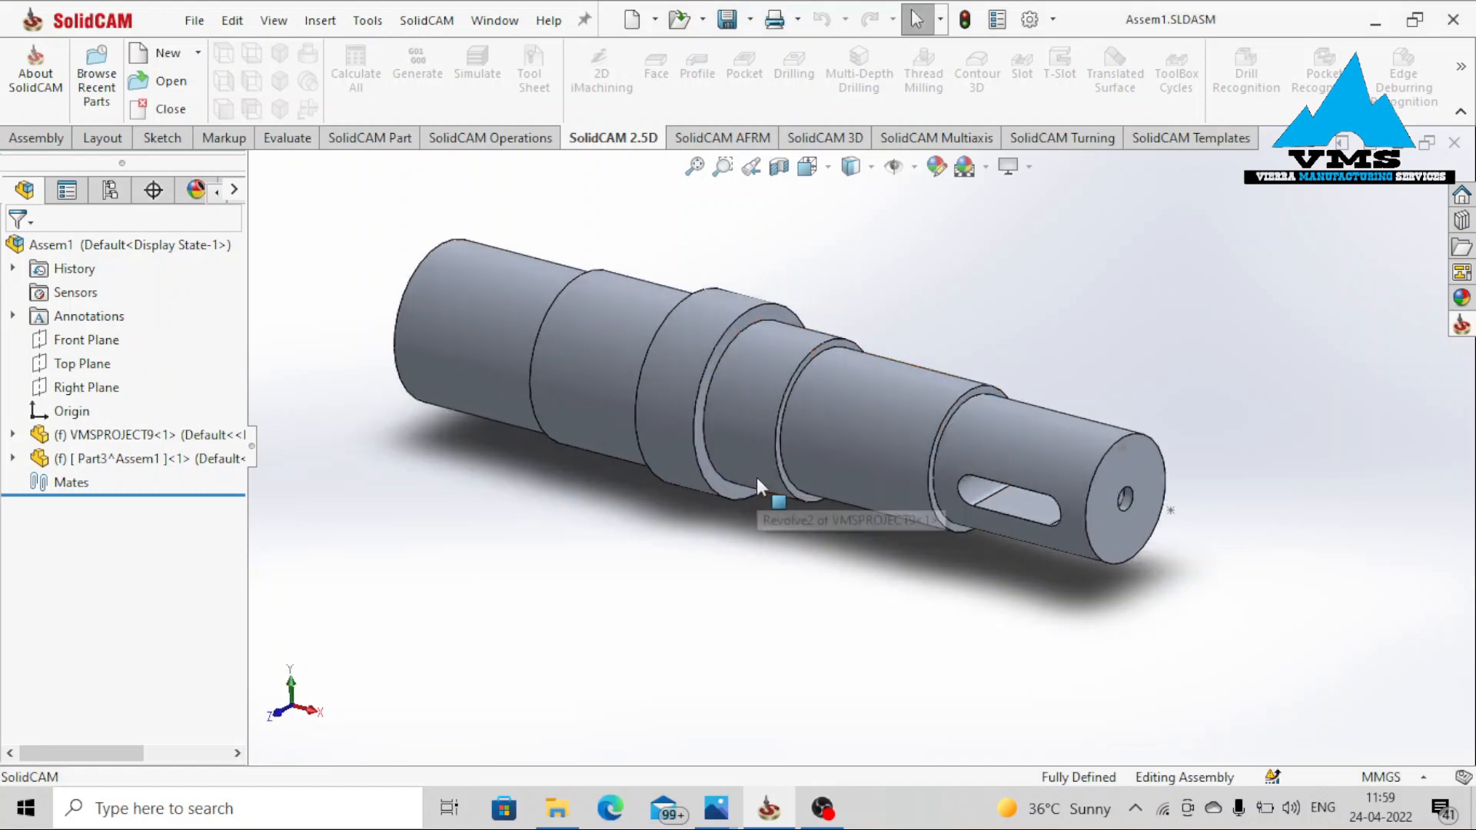
{"action": "middle_click_drag", "start_coordinate": [1234, 504], "coordinate": [1244, 544]}
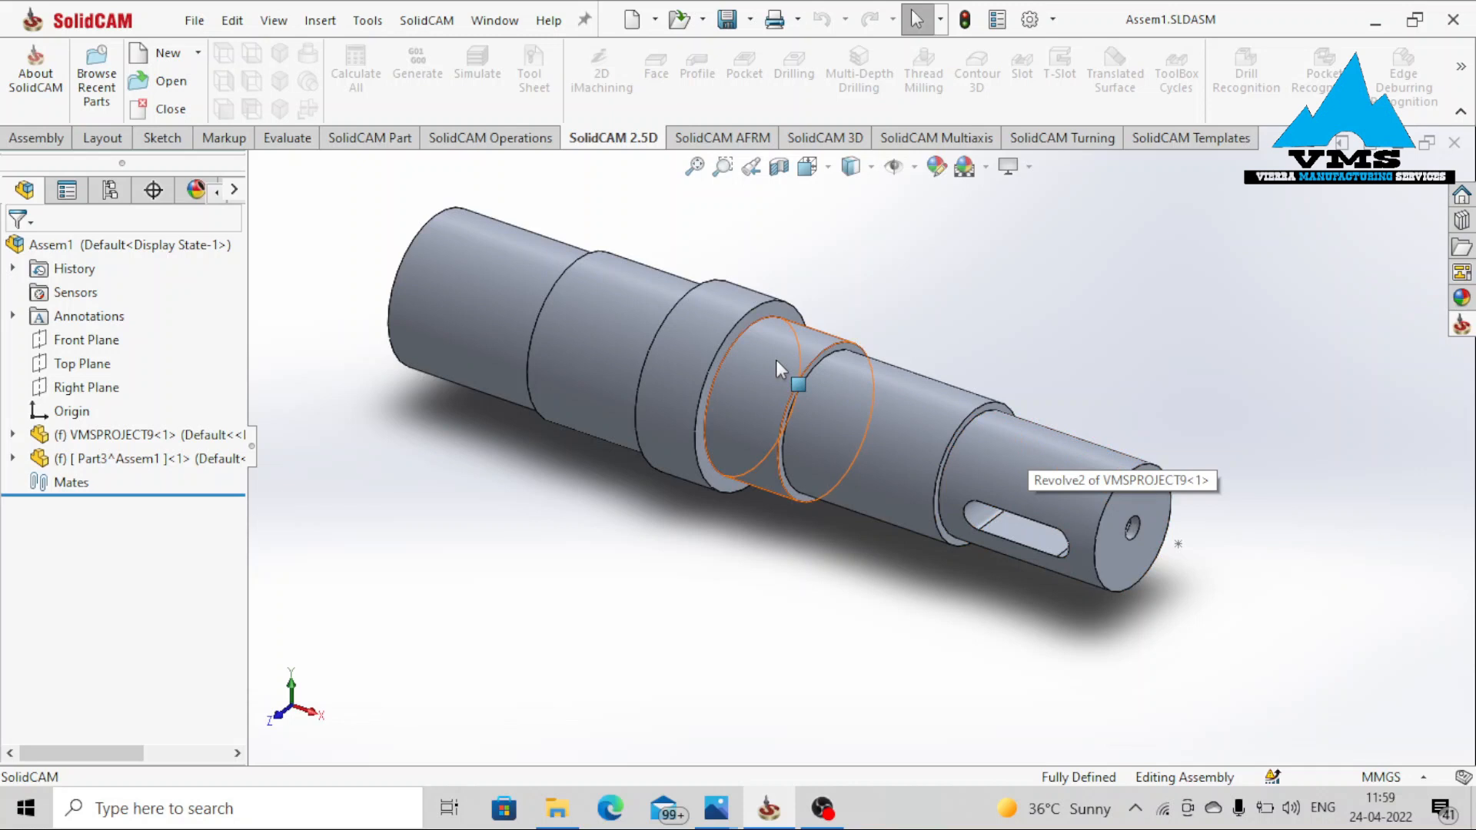
{"action": "middle_click_drag", "start_coordinate": [995, 432], "coordinate": [963, 495]}
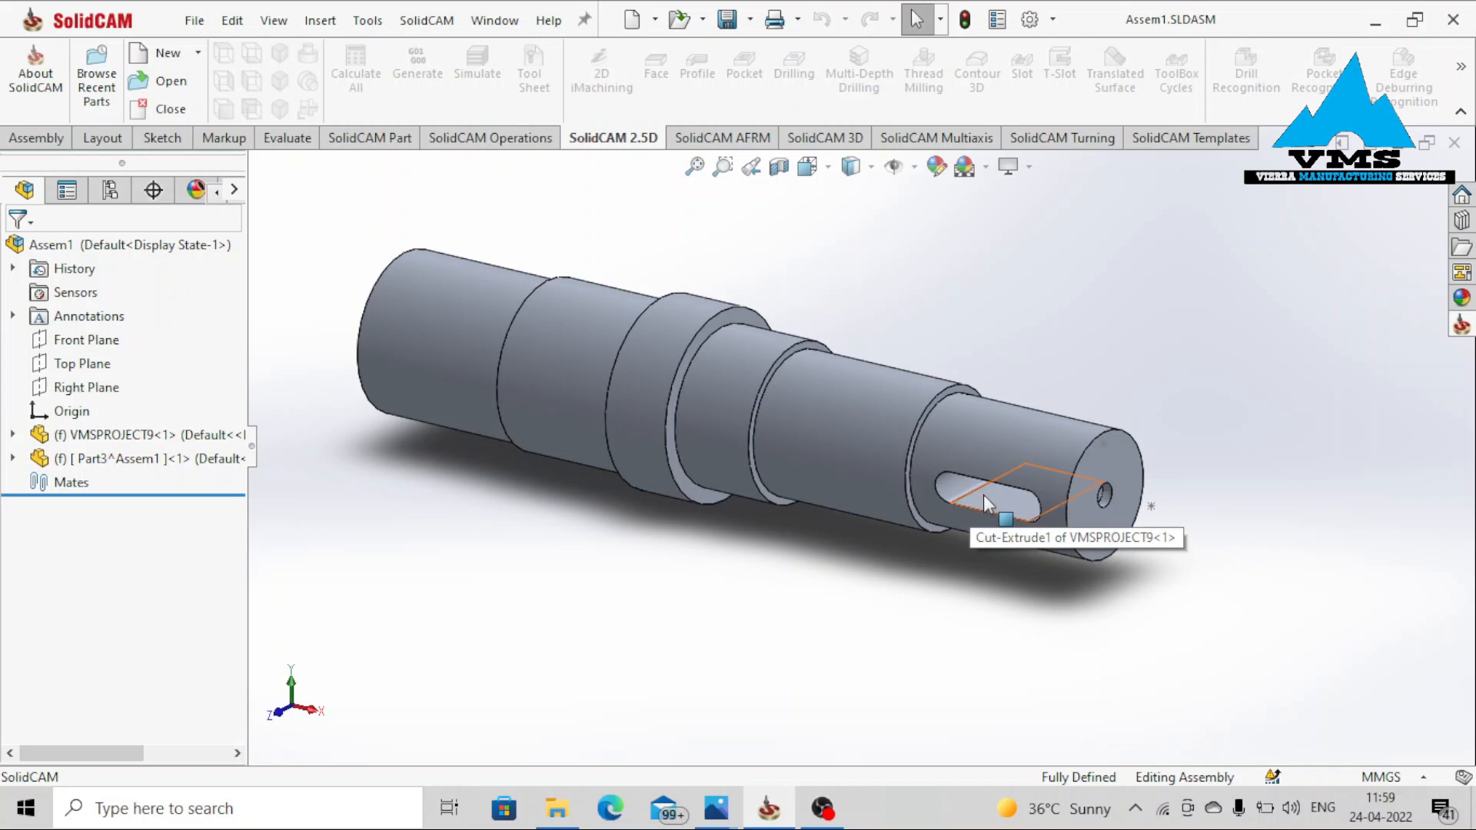
{"action": "scroll", "coordinate": [976, 417], "scroll_direction": "down", "scroll_amount": 1}
{"action": "middle_click_drag", "start_coordinate": [977, 416], "coordinate": [985, 445]}
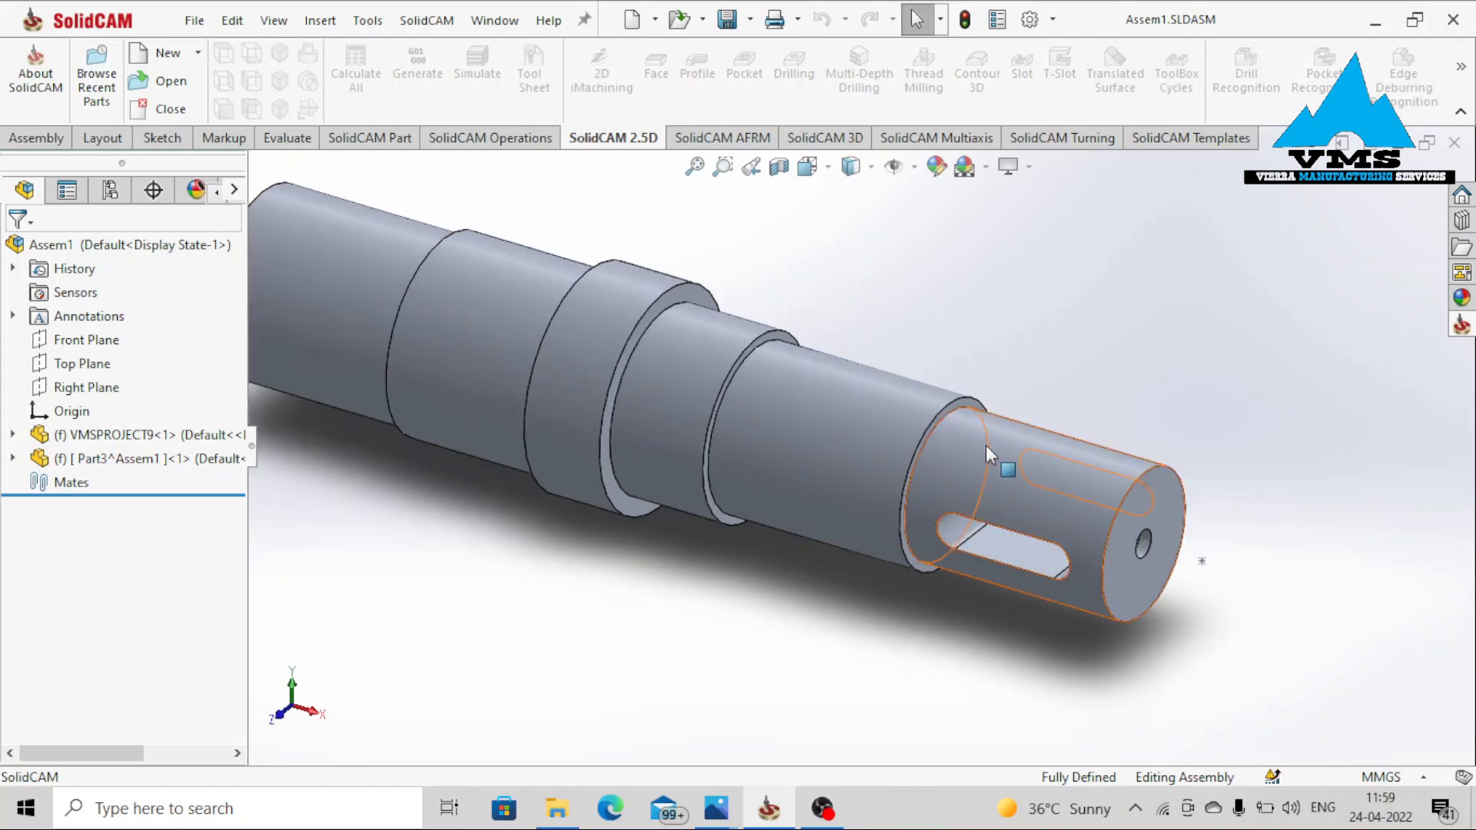
{"action": "left_click", "coordinate": [166, 52]}
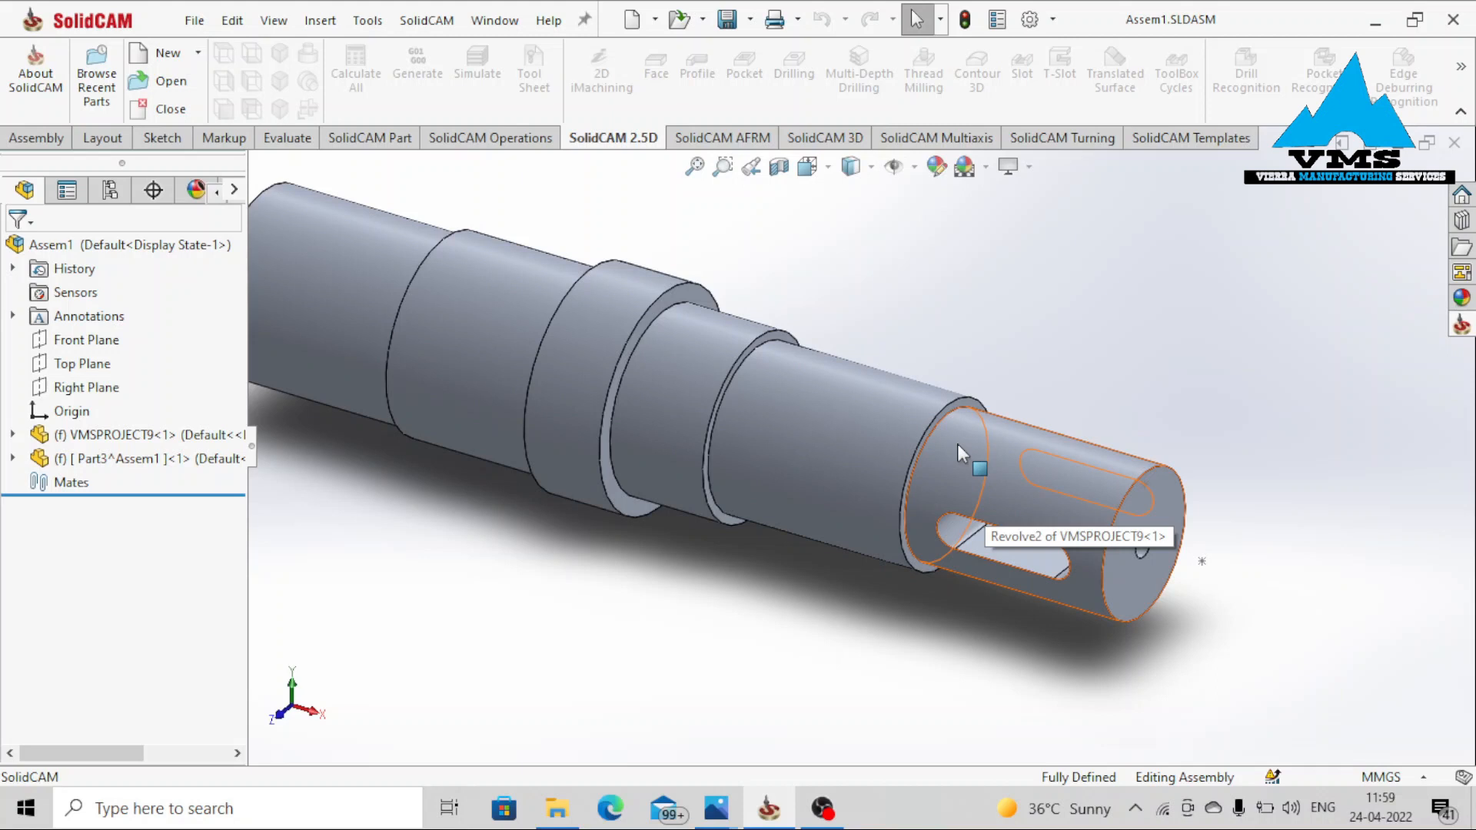
{"action": "middle_click_drag", "start_coordinate": [971, 556], "coordinate": [965, 508]}
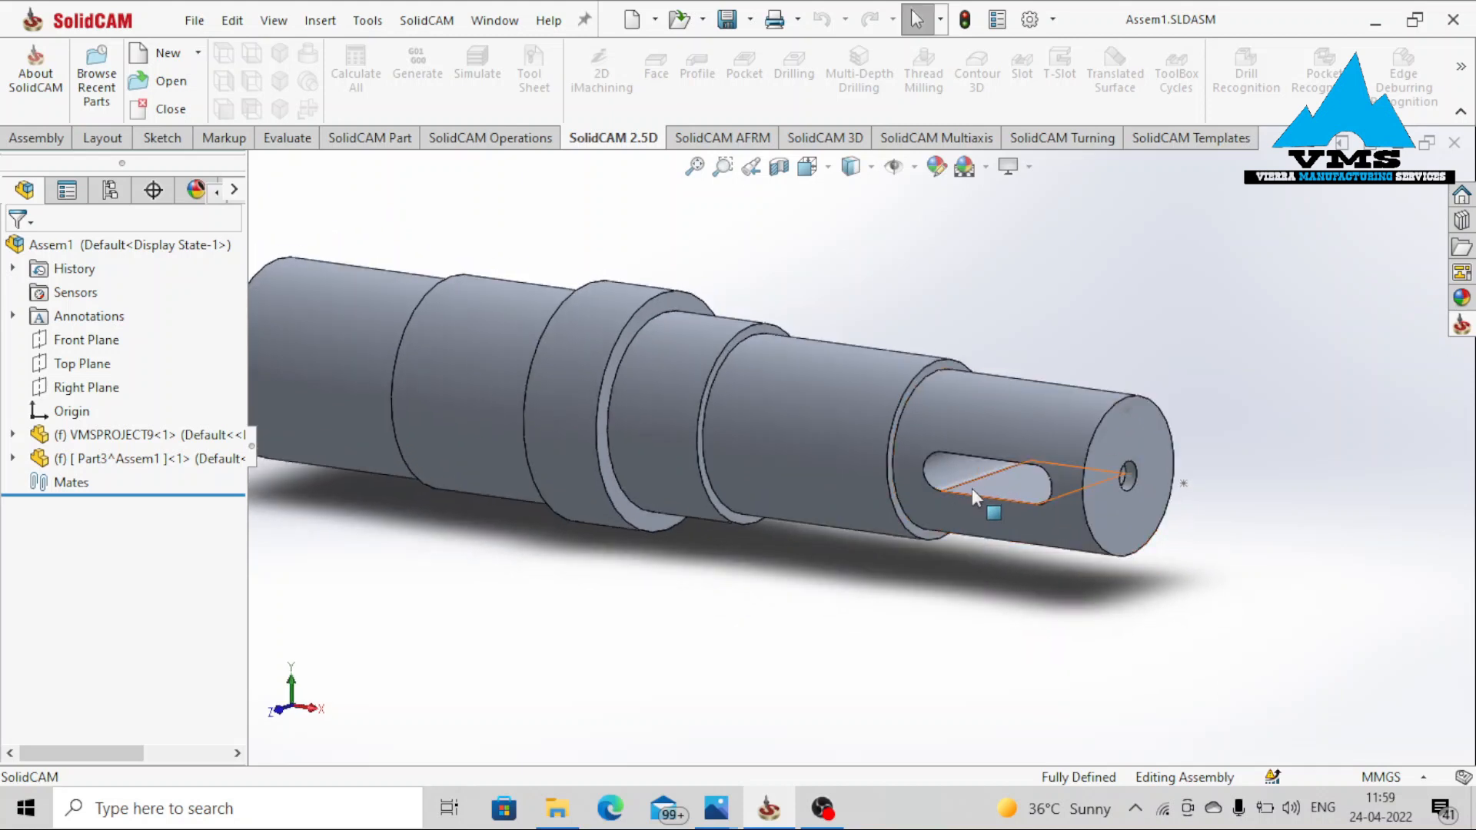
{"action": "scroll", "coordinate": [874, 438], "scroll_direction": "up", "scroll_amount": 3}
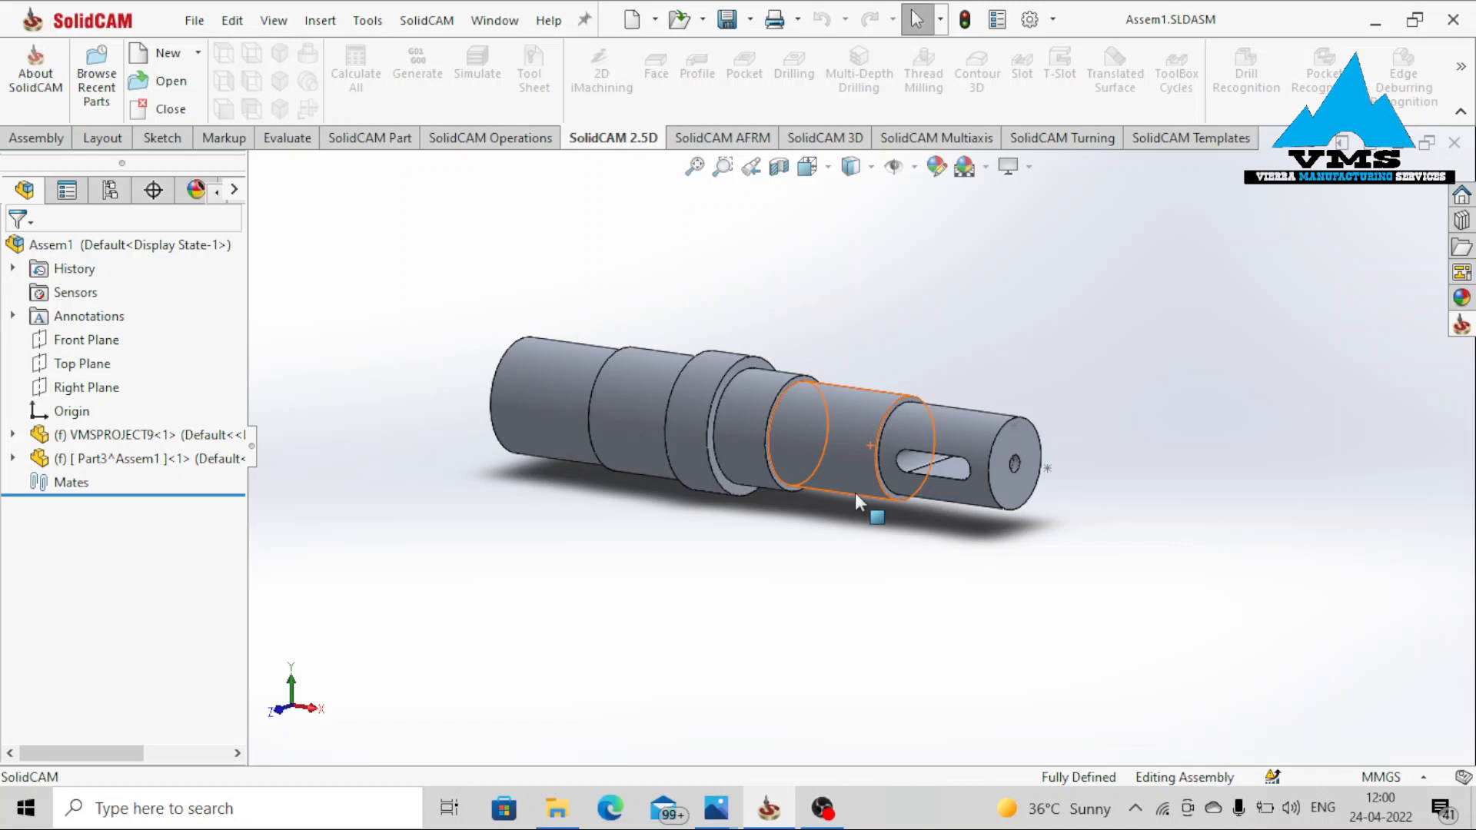
Review the available turning and 2.5D milling operations against the shaft's turned steps, end hole and keyway
{"action": "left_click", "coordinate": [1044, 142]}
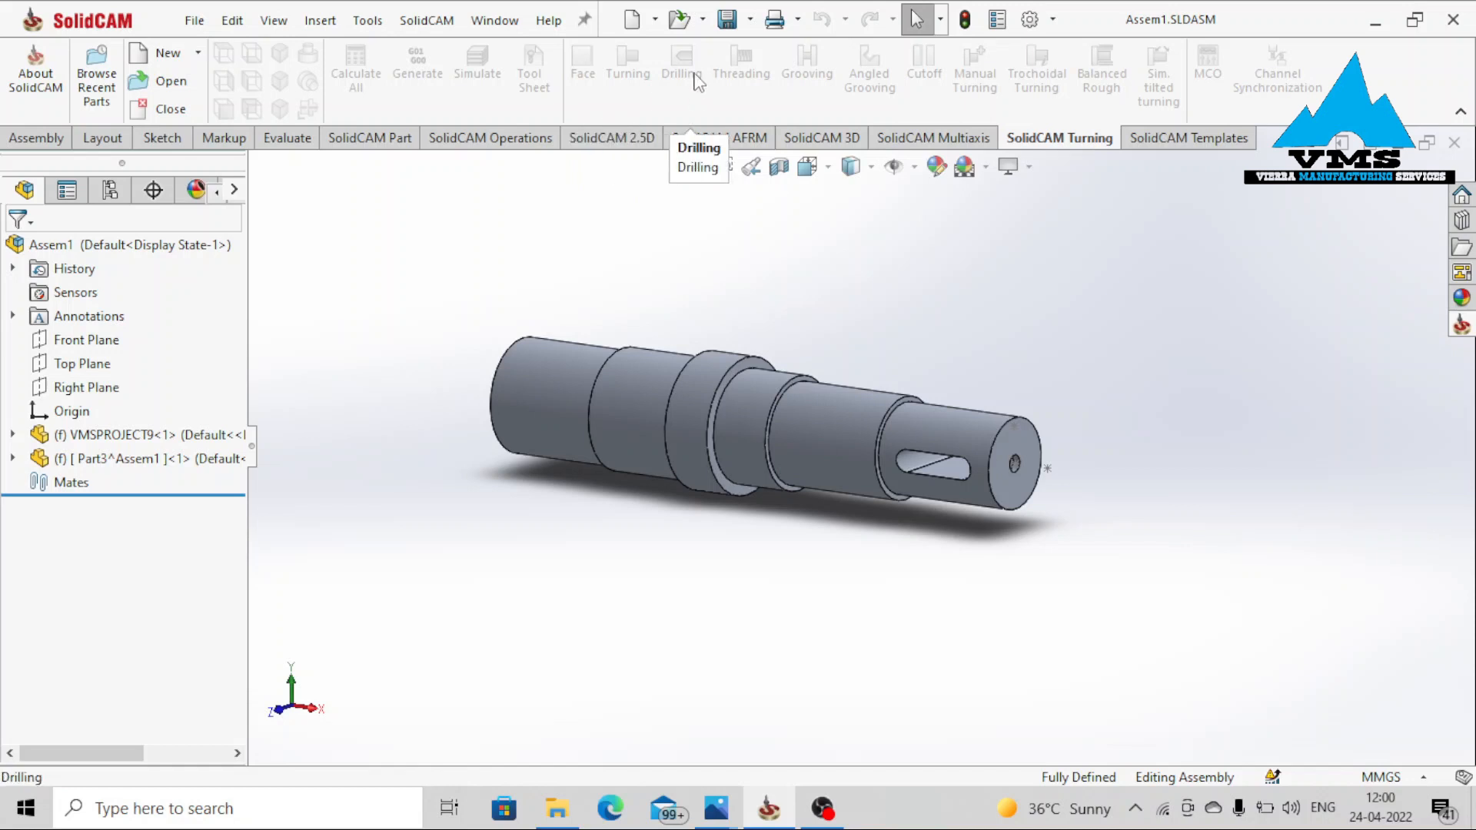
{"action": "scroll", "coordinate": [945, 477], "scroll_direction": "up", "scroll_amount": 3}
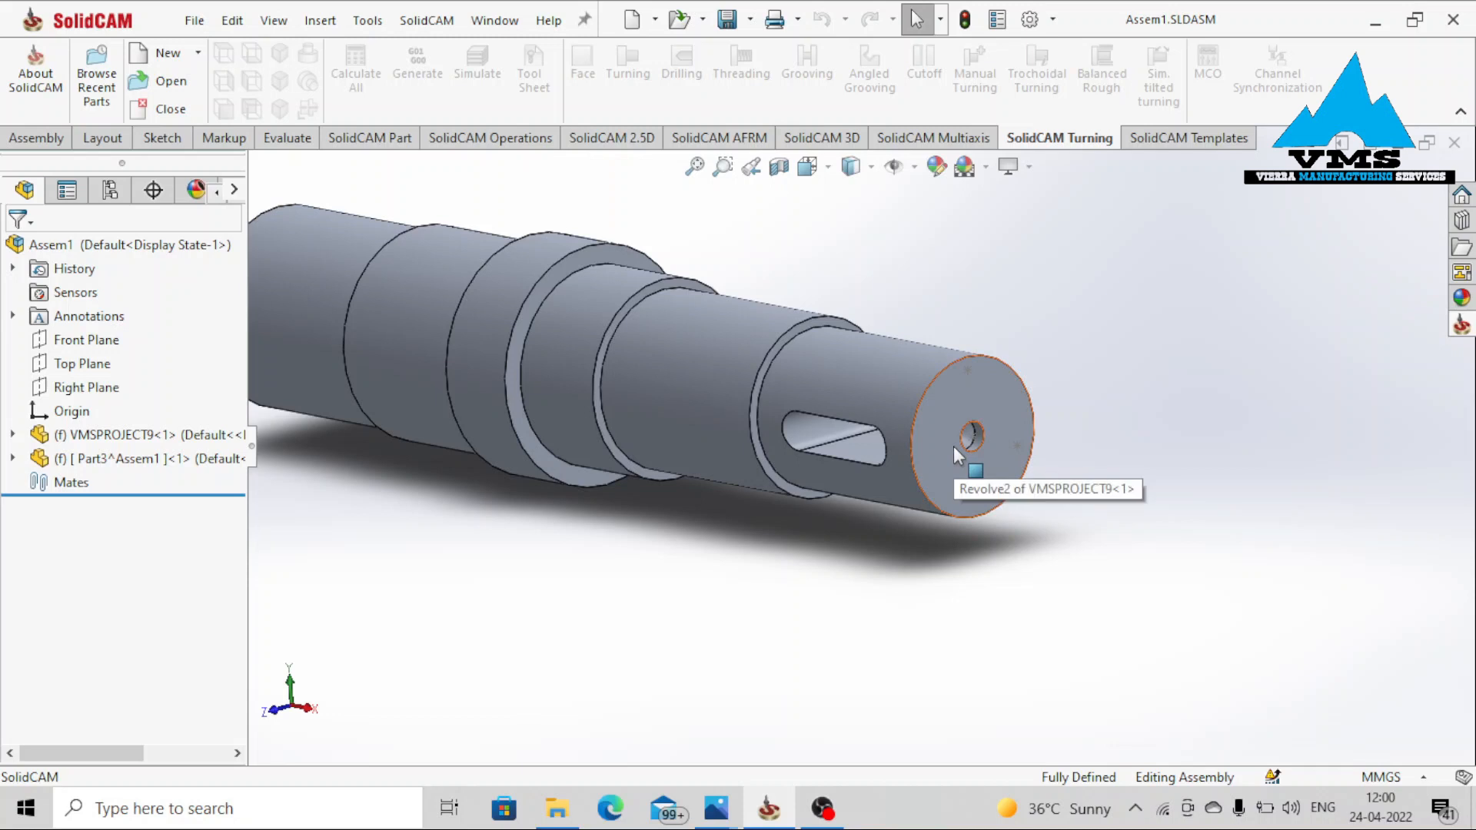
{"action": "scroll", "coordinate": [953, 445], "scroll_direction": "down", "scroll_amount": 1}
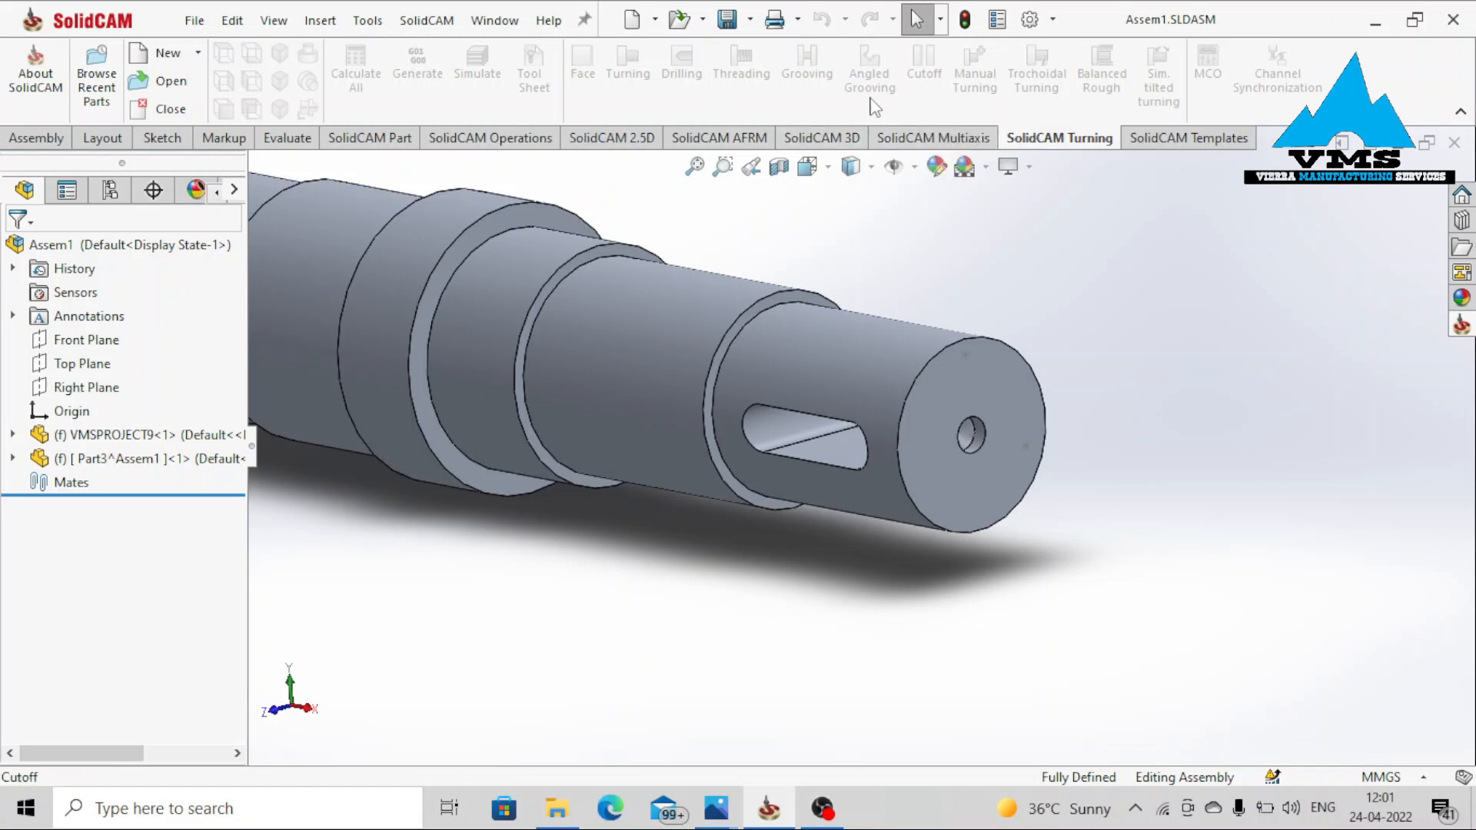
{"action": "left_click", "coordinate": [612, 139]}
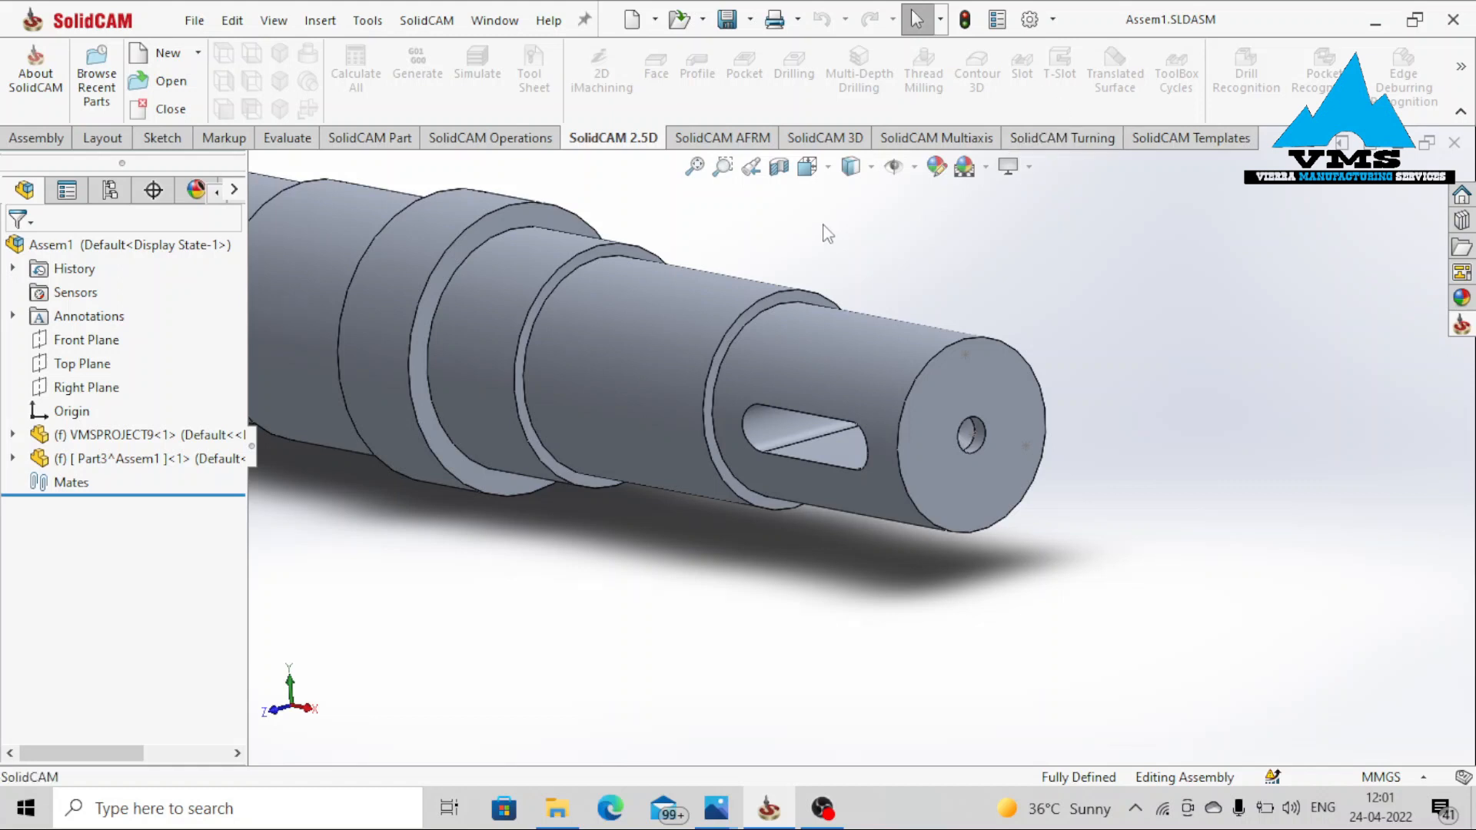
{"action": "scroll", "coordinate": [795, 265], "scroll_direction": "up", "scroll_amount": 2}
{"action": "middle_click_drag", "start_coordinate": [759, 342], "coordinate": [788, 349]}
{"action": "middle_click_drag", "start_coordinate": [808, 366], "coordinate": [807, 377]}
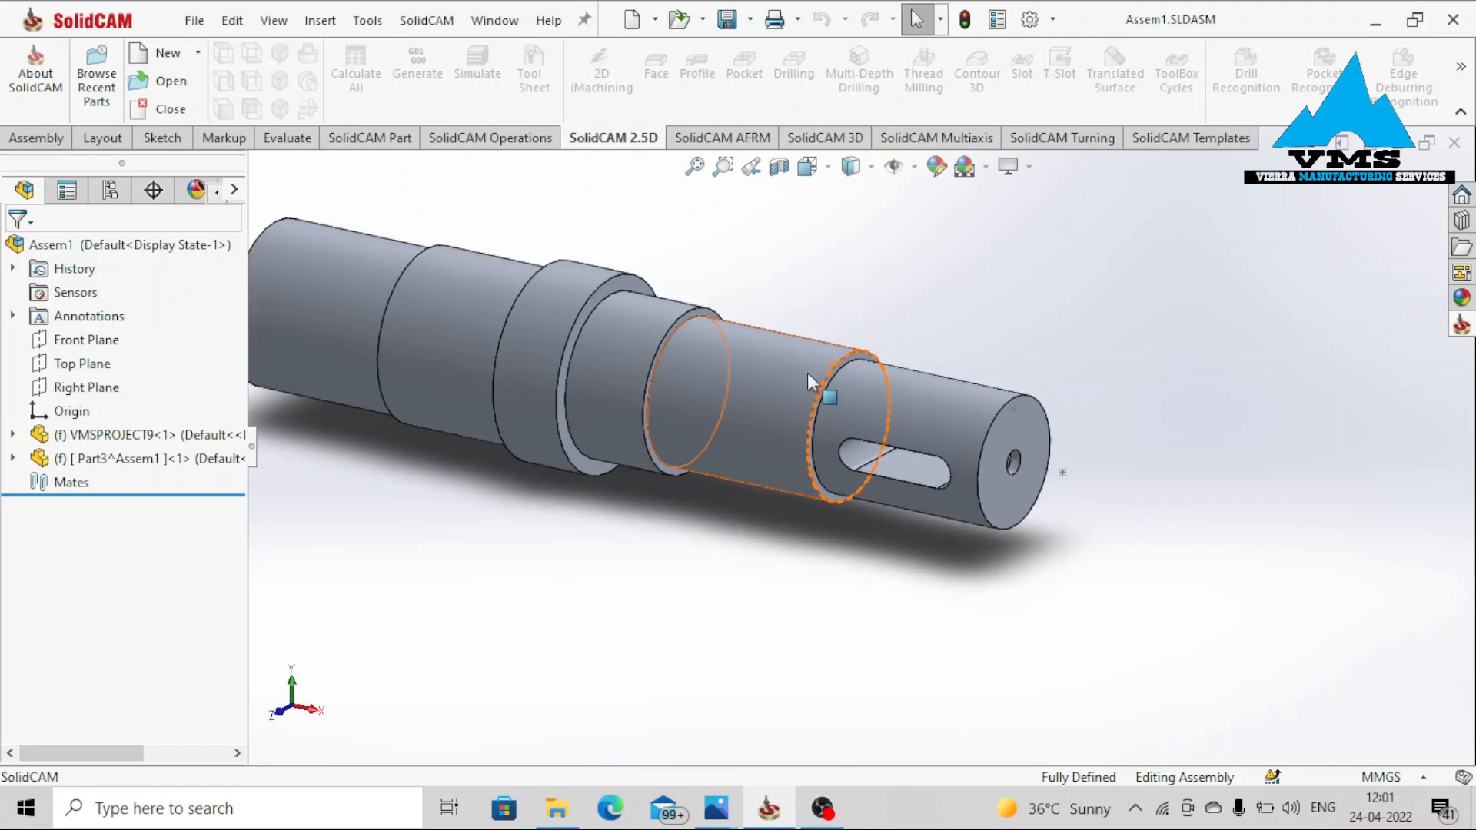
{"action": "scroll", "coordinate": [806, 372], "scroll_direction": "down", "scroll_amount": 4}
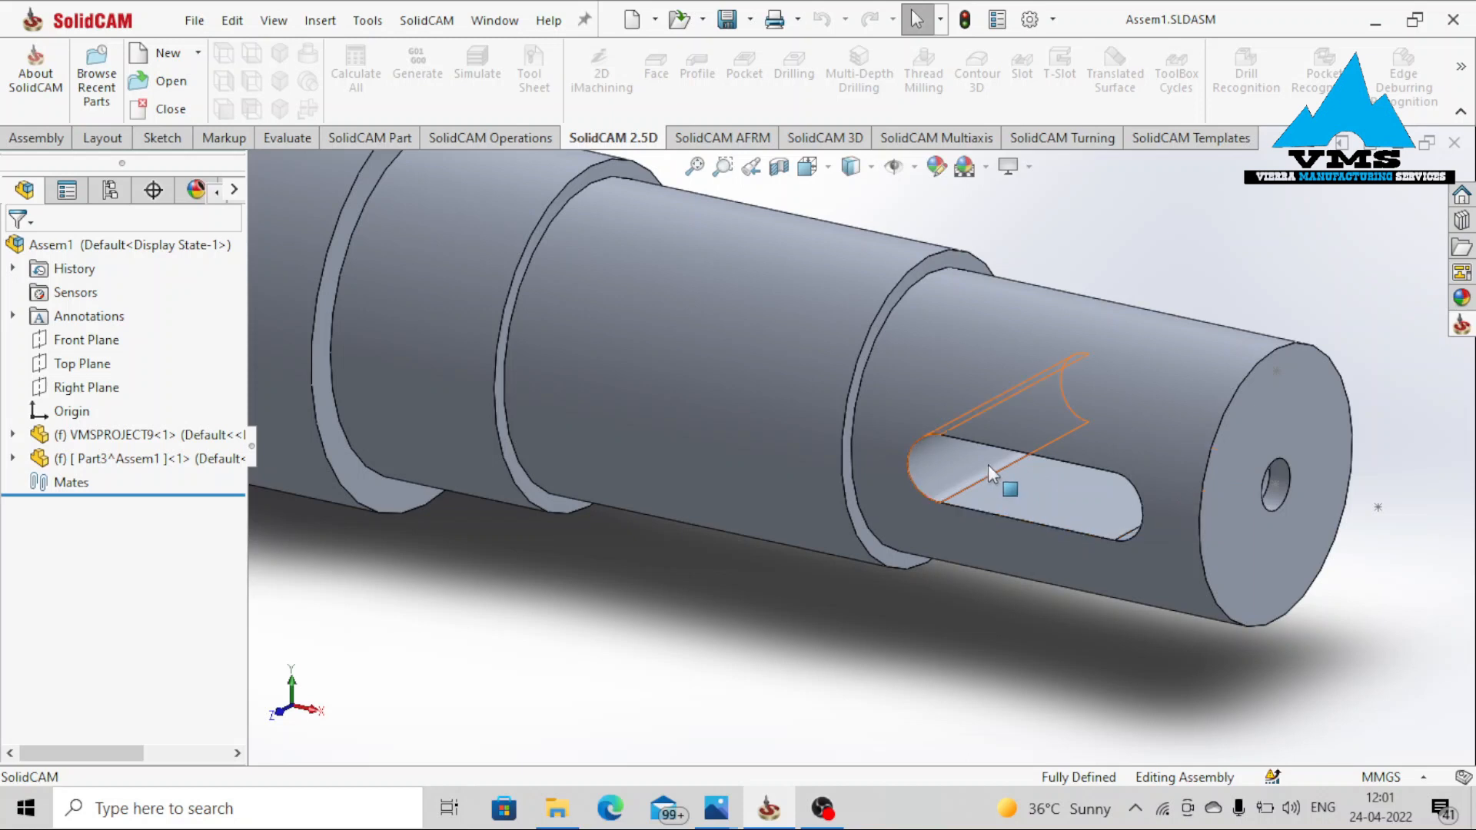
{"action": "scroll", "coordinate": [984, 468], "scroll_direction": "down", "scroll_amount": 2}
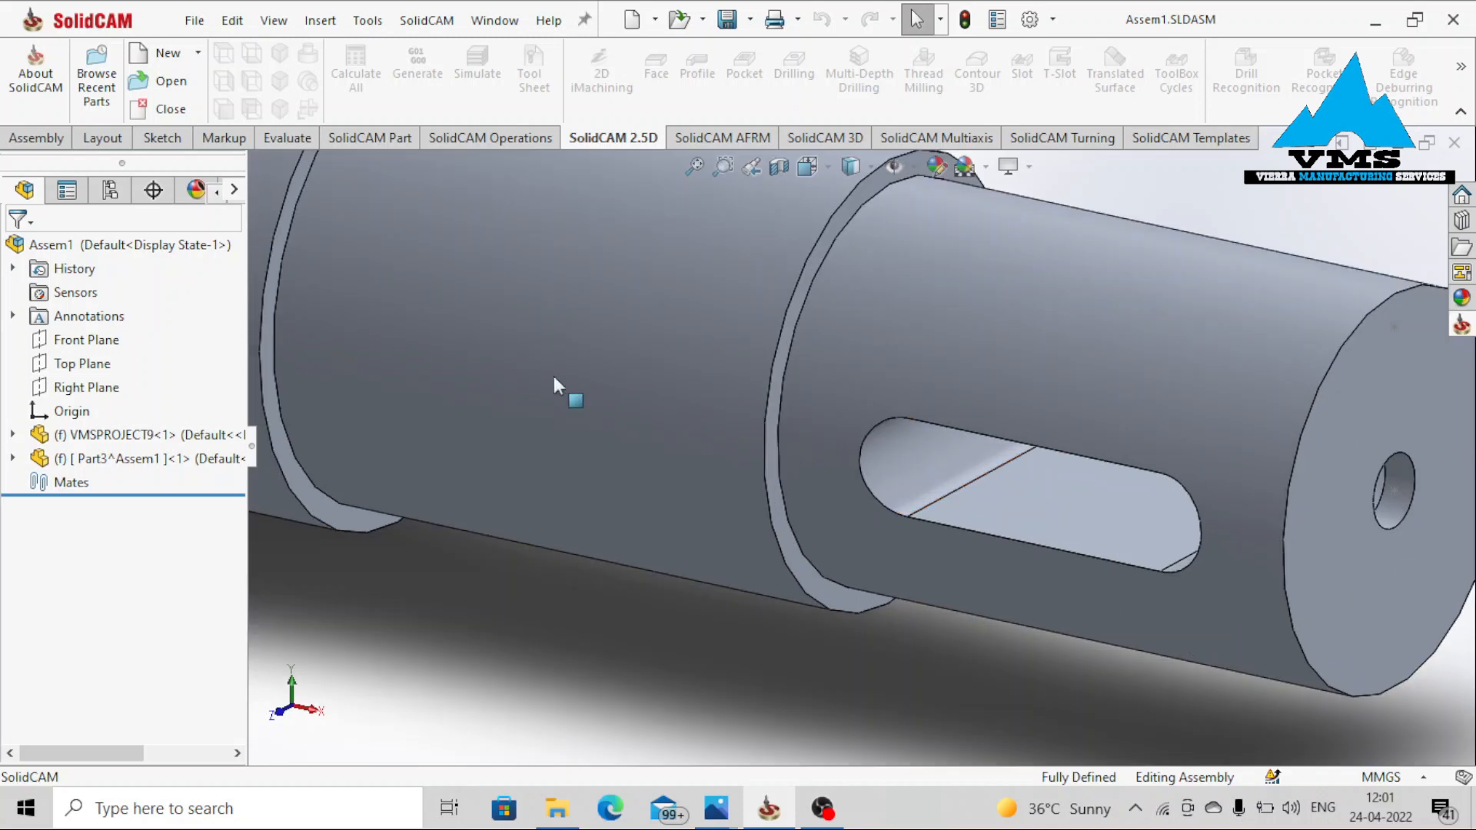
Create a new internal Mill-Turn CAM-Part named VMSPROJECT6CAM inside the assembly
{"action": "left_click", "coordinate": [178, 52]}
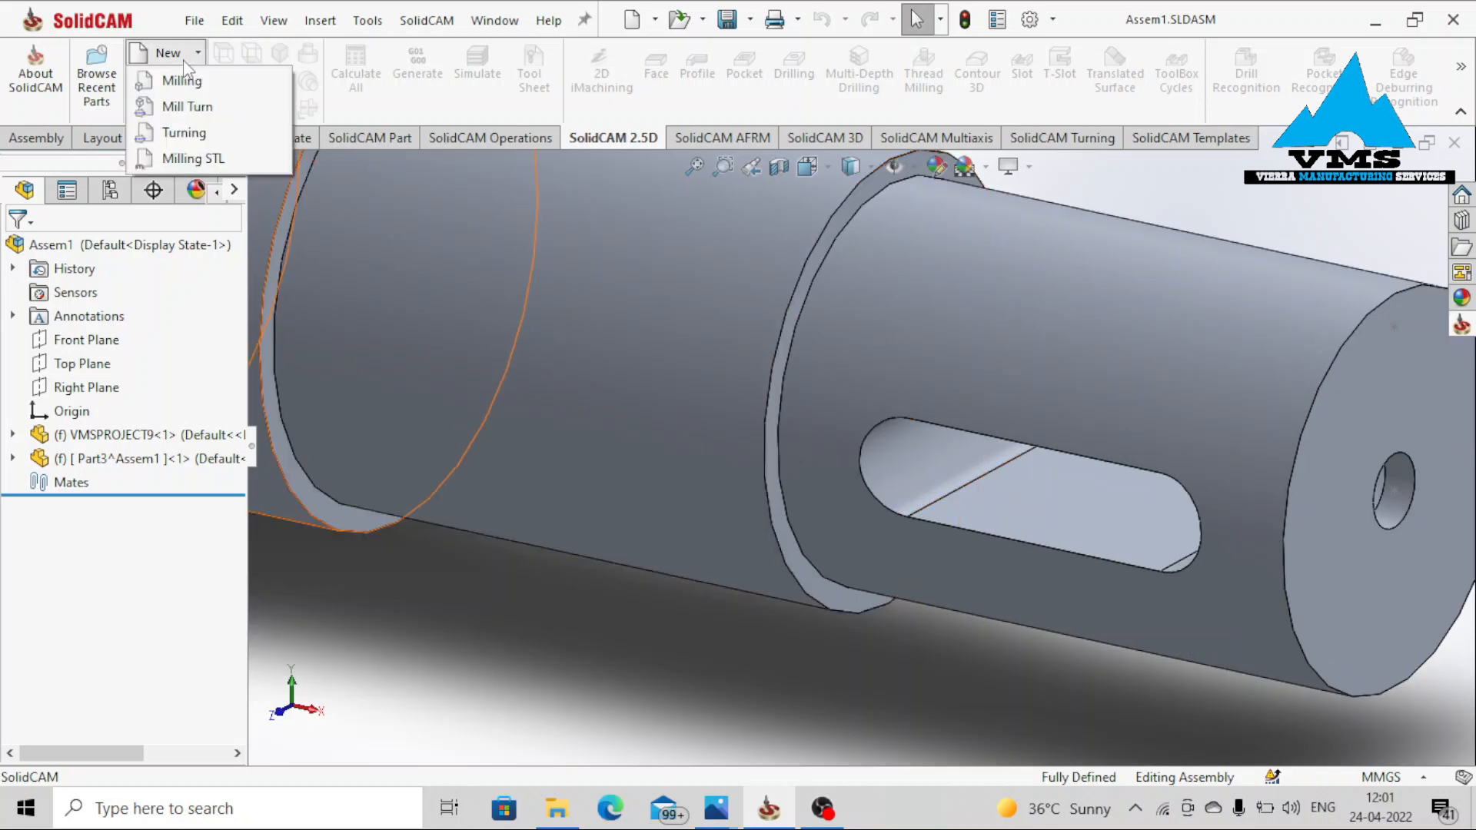
{"action": "left_click", "coordinate": [183, 114]}
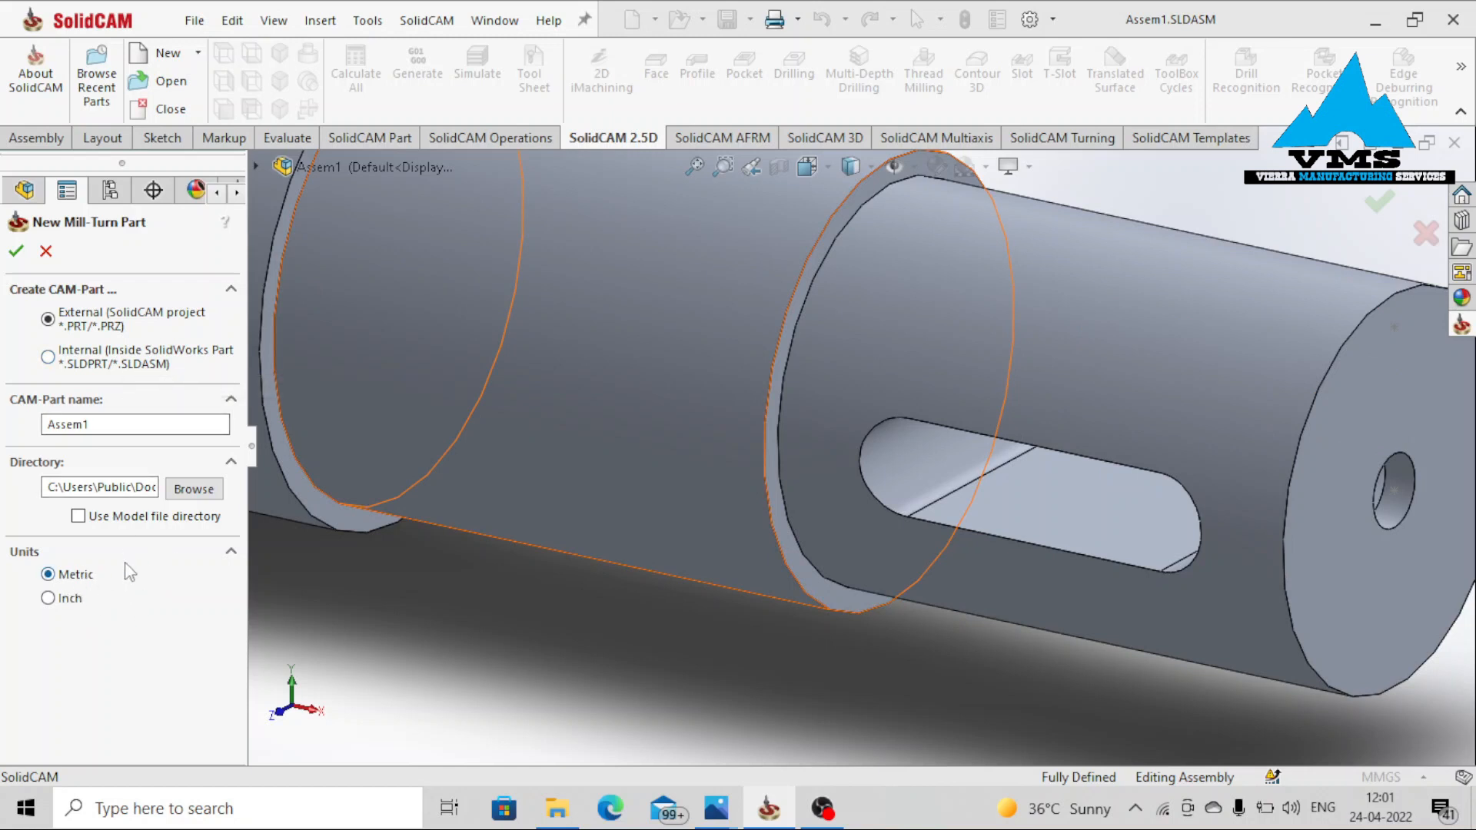
{"action": "left_click", "coordinate": [48, 357]}
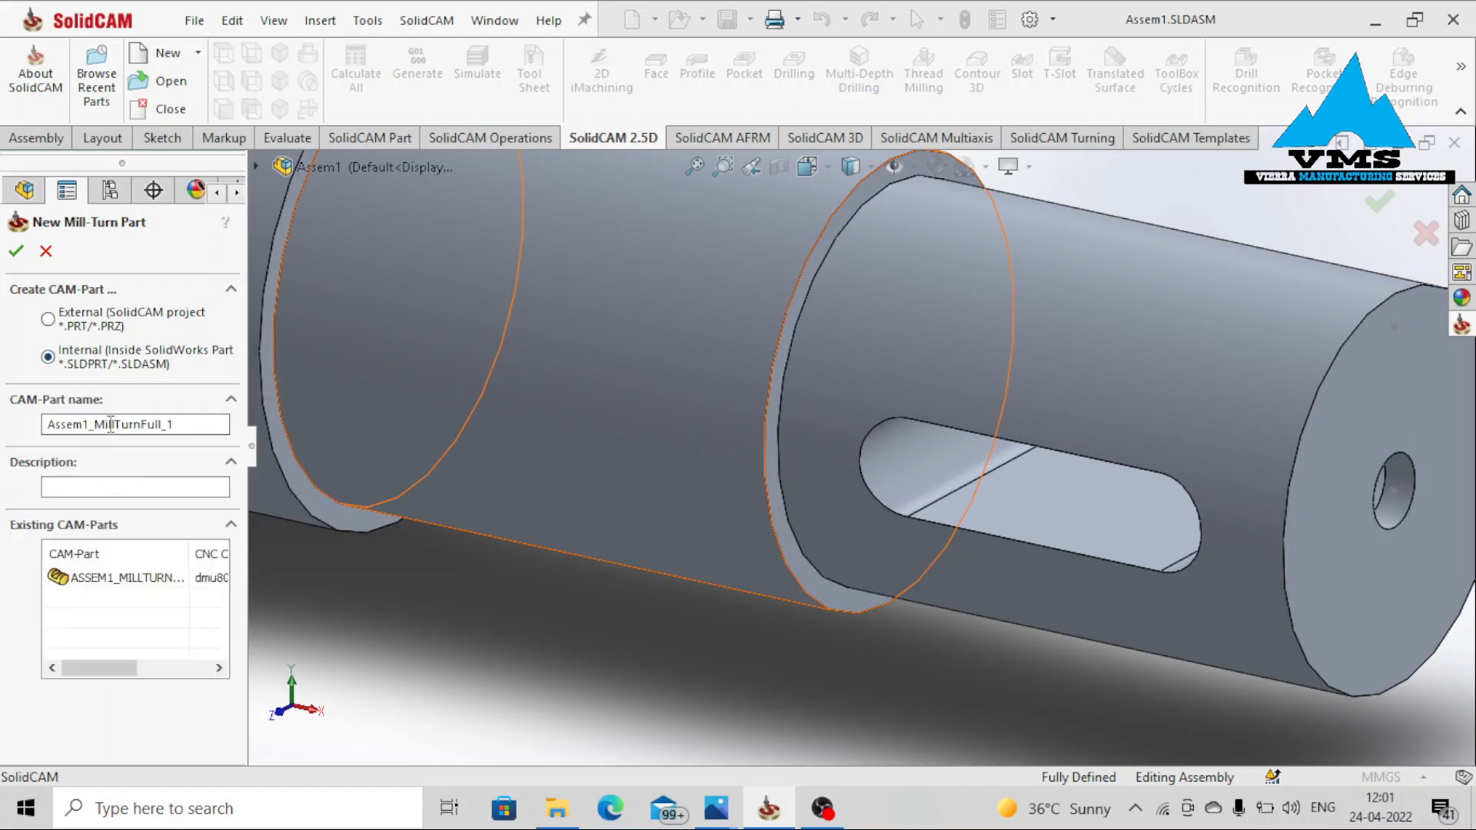
{"action": "double_click", "coordinate": [183, 420]}
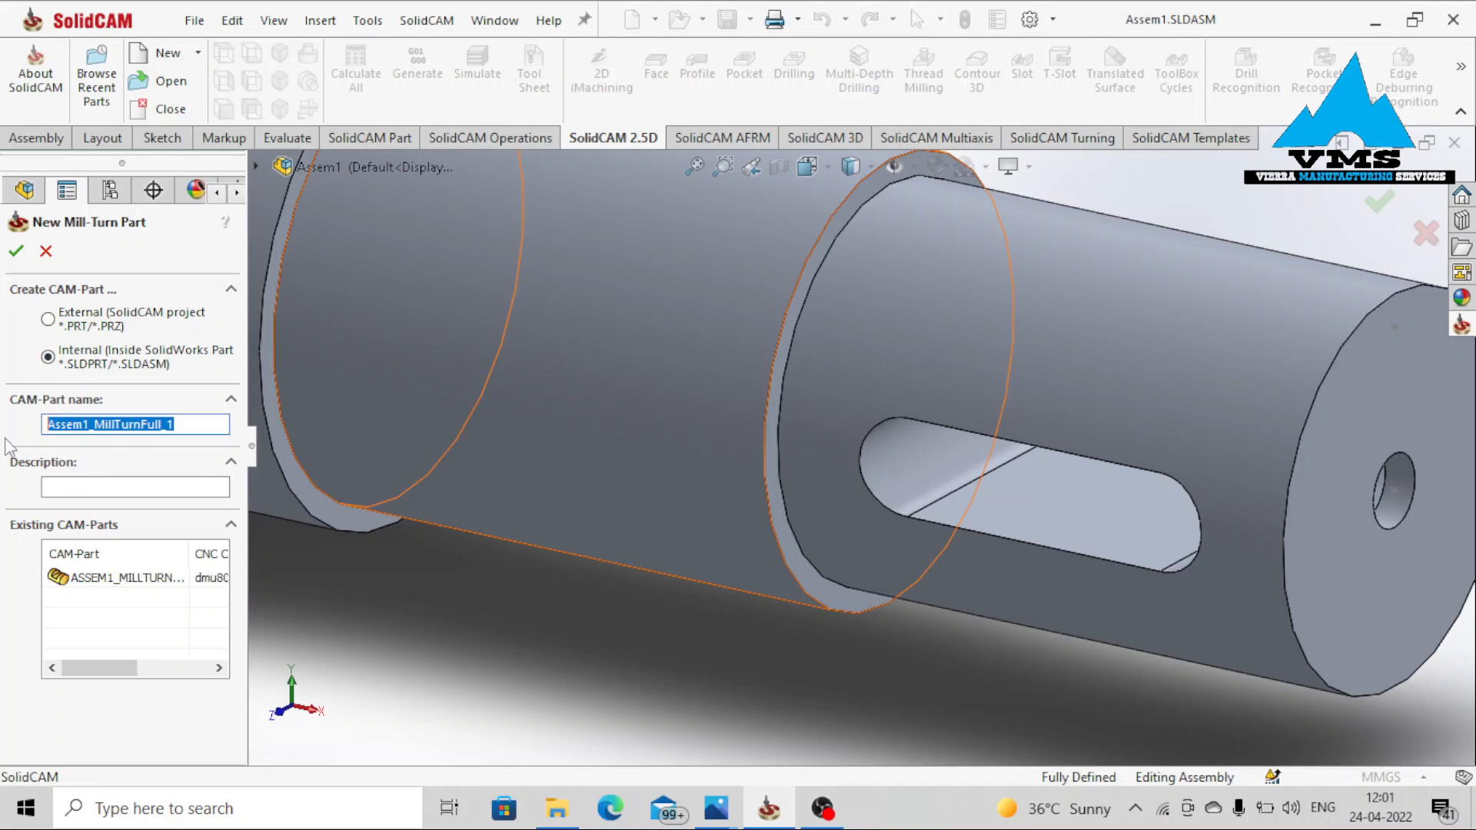
{"action": "type", "text": "VMSPROJECT6CAM"}
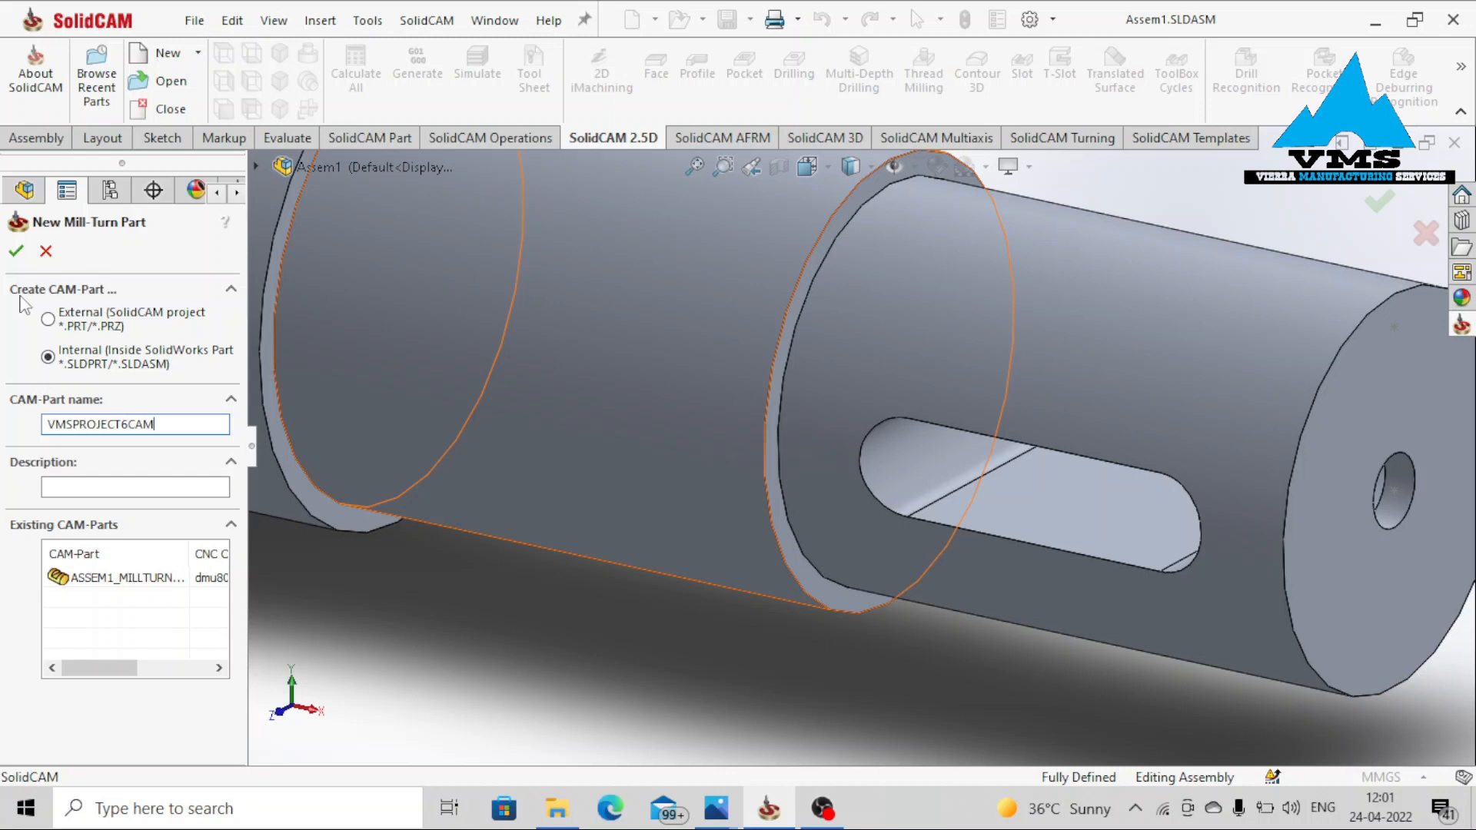
{"action": "left_click", "coordinate": [16, 252]}
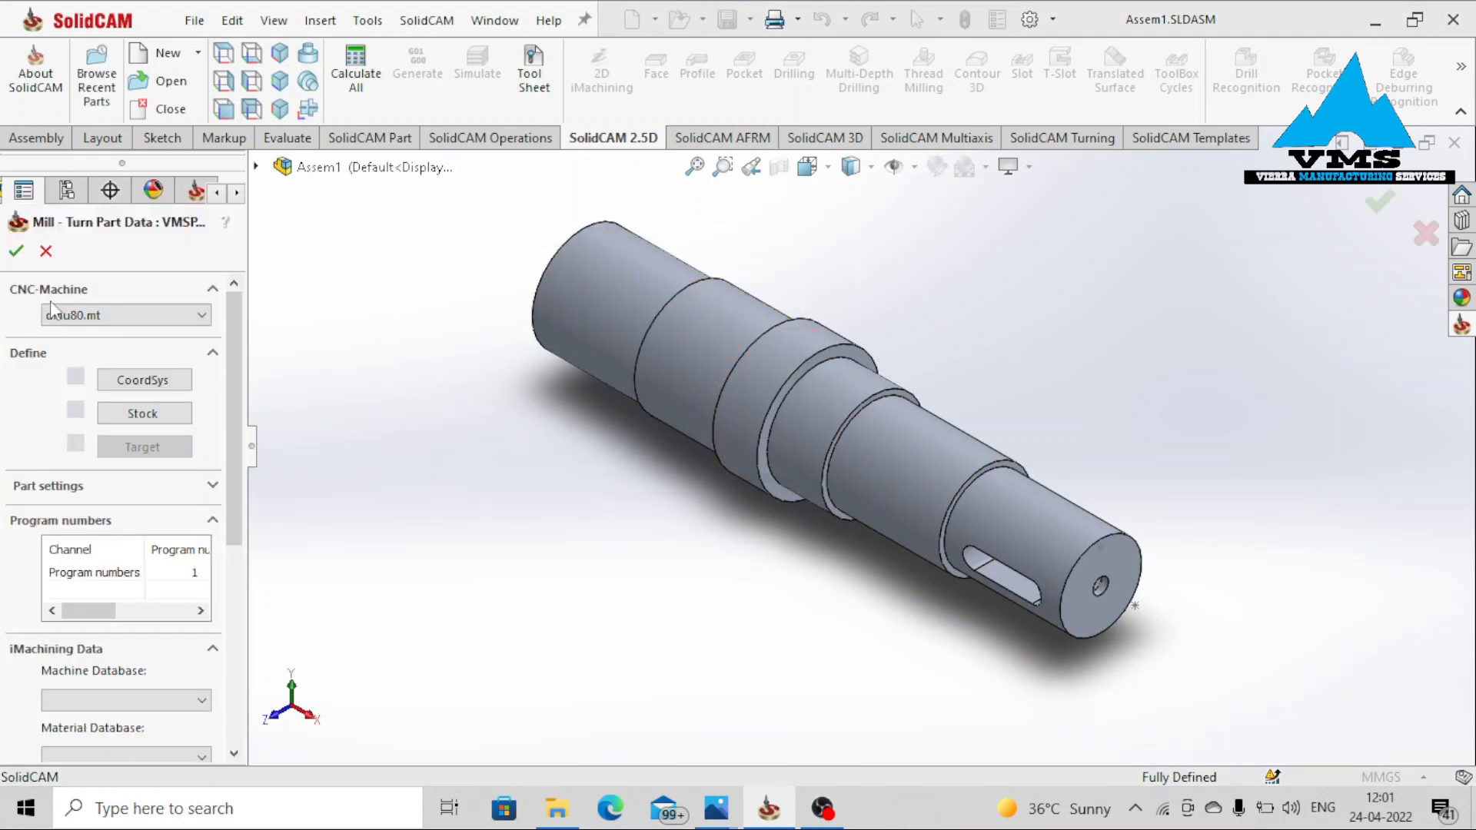
Start defining the coordinate system with its origin at Top center of model box, and pick the cylindrical face farthest from the keyway
{"action": "left_click", "coordinate": [145, 380]}
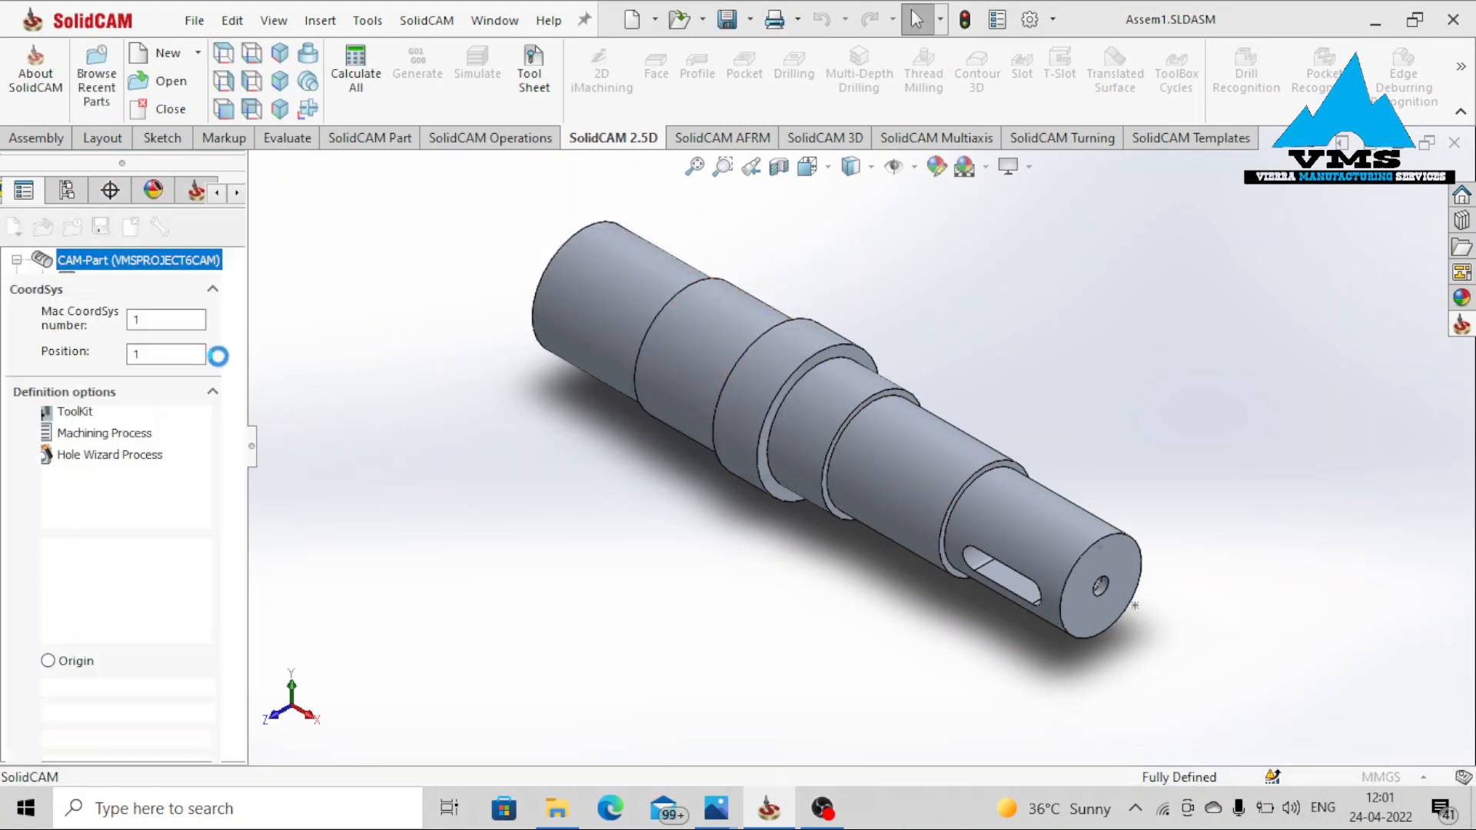
{"action": "left_click_drag", "start_coordinate": [235, 334], "coordinate": [245, 421]}
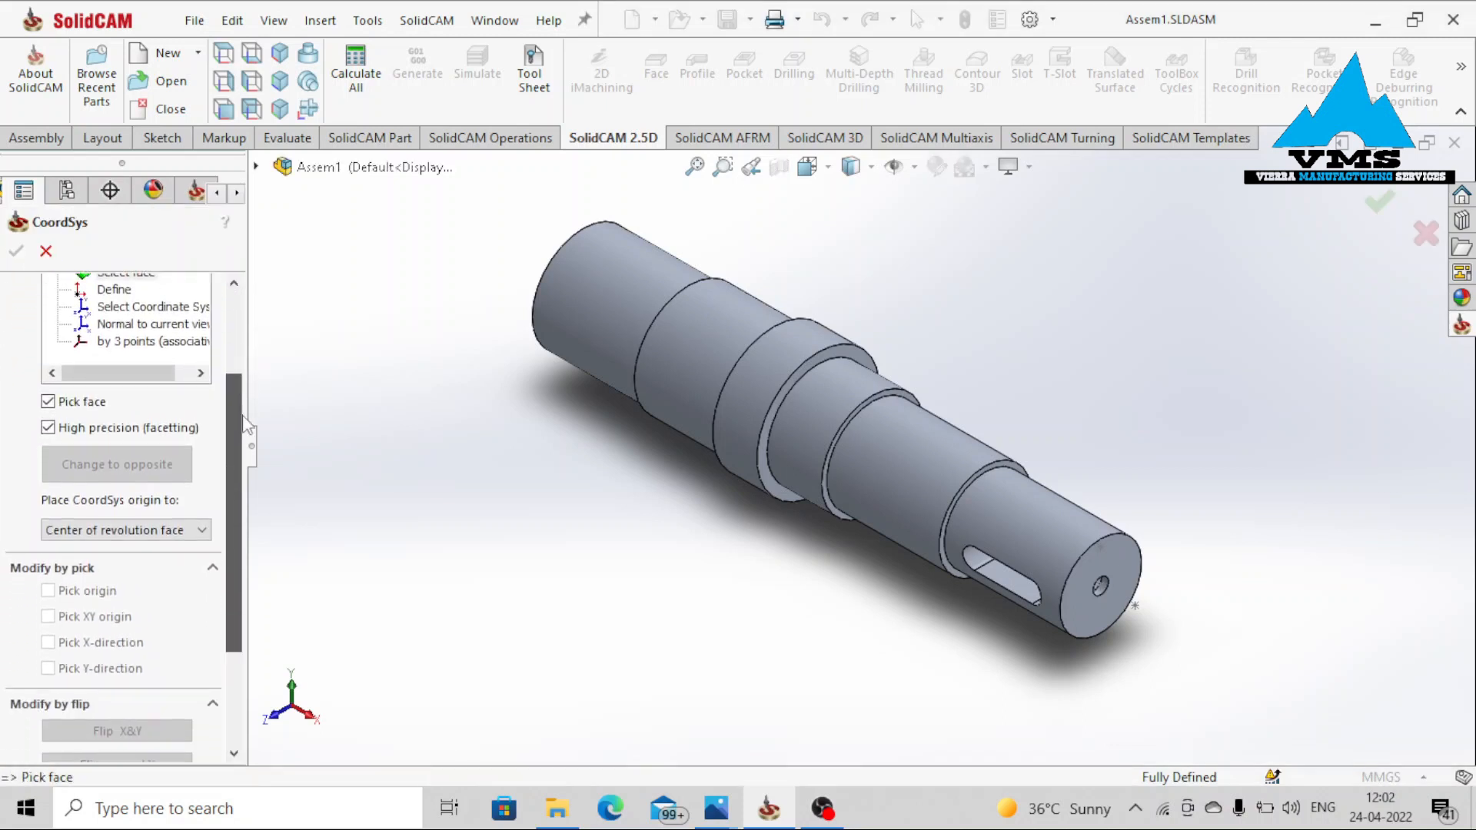
{"action": "left_click", "coordinate": [123, 531]}
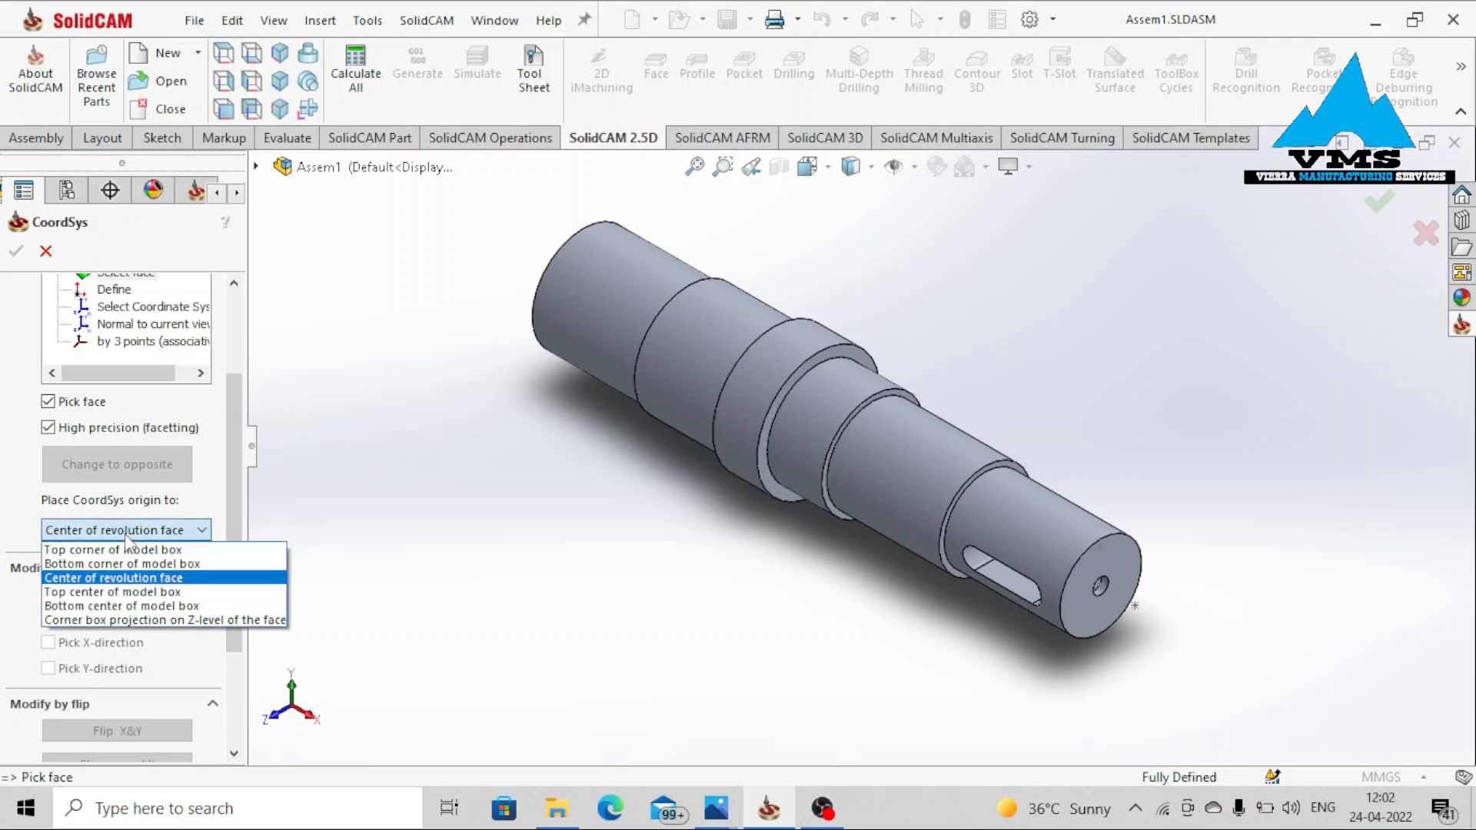
{"action": "left_click", "coordinate": [110, 592]}
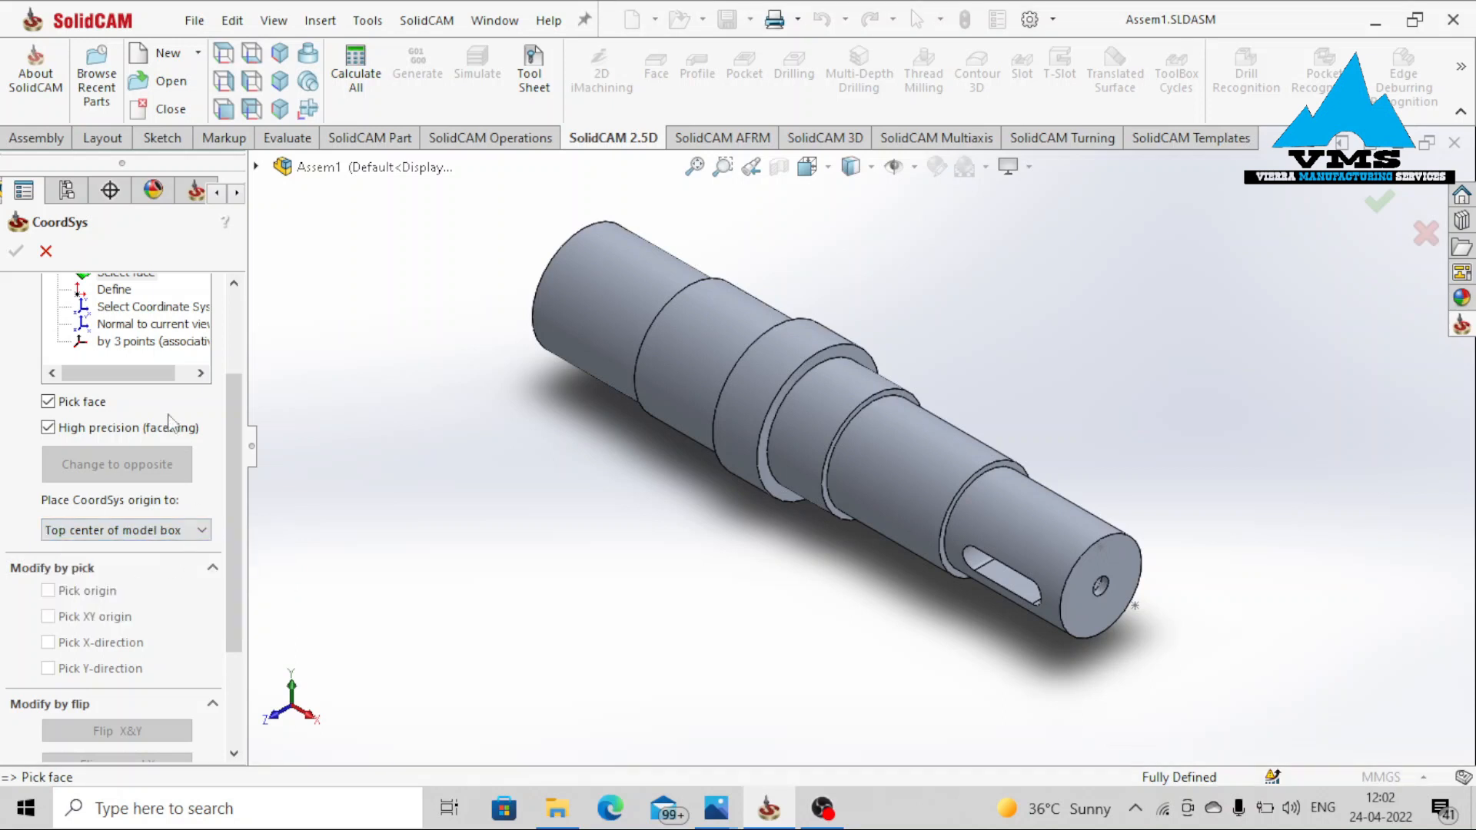
{"action": "middle_click_drag", "start_coordinate": [803, 463], "coordinate": [744, 425]}
{"action": "left_click", "coordinate": [607, 371]}
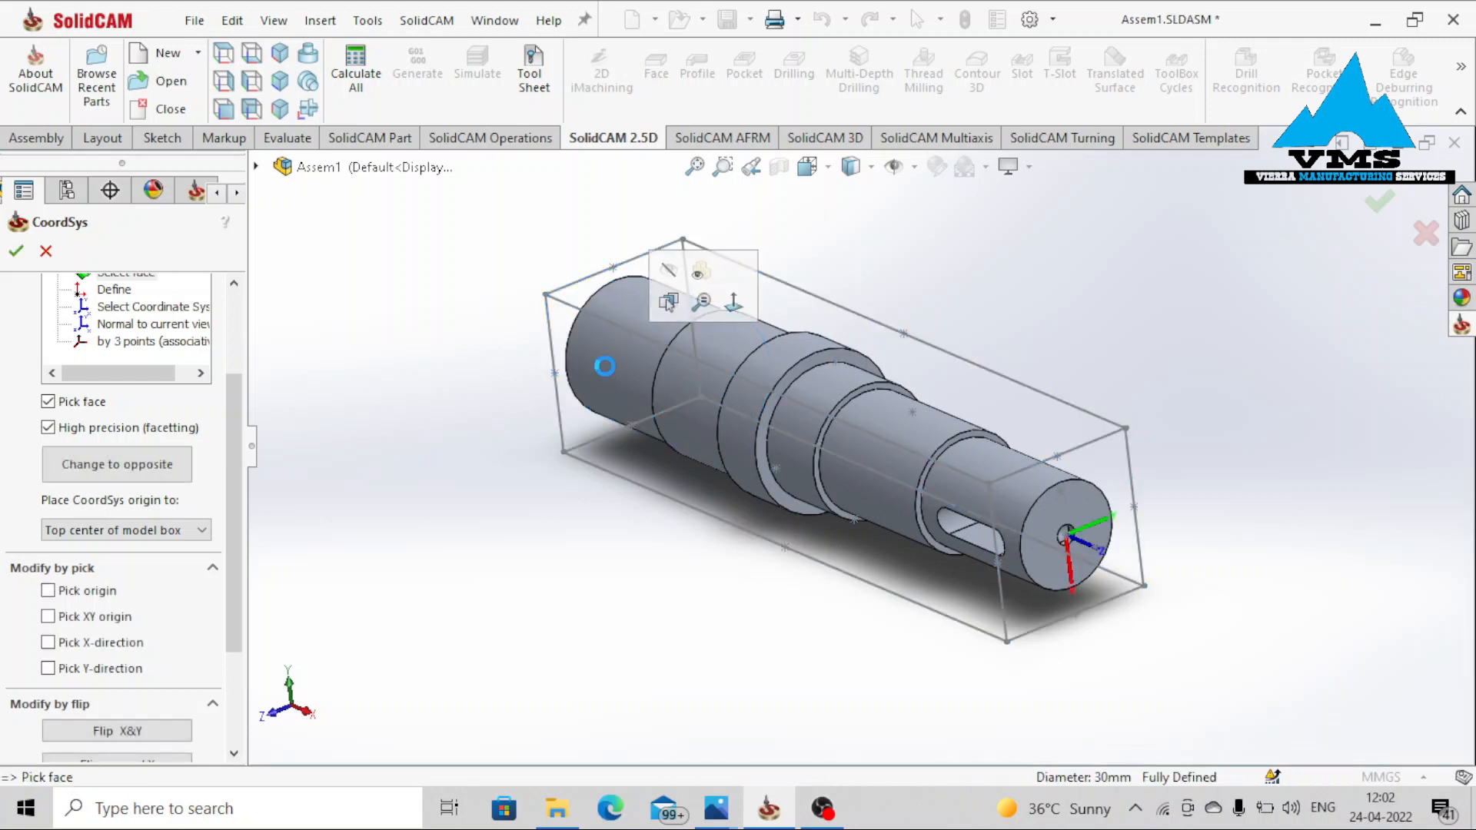
Examine the coordinate system's origin and axis directions at the centre hole in the shaft's keyway end
{"action": "scroll", "coordinate": [1058, 531], "scroll_direction": "down", "scroll_amount": 2}
{"action": "scroll", "coordinate": [1059, 538], "scroll_direction": "down", "scroll_amount": 6}
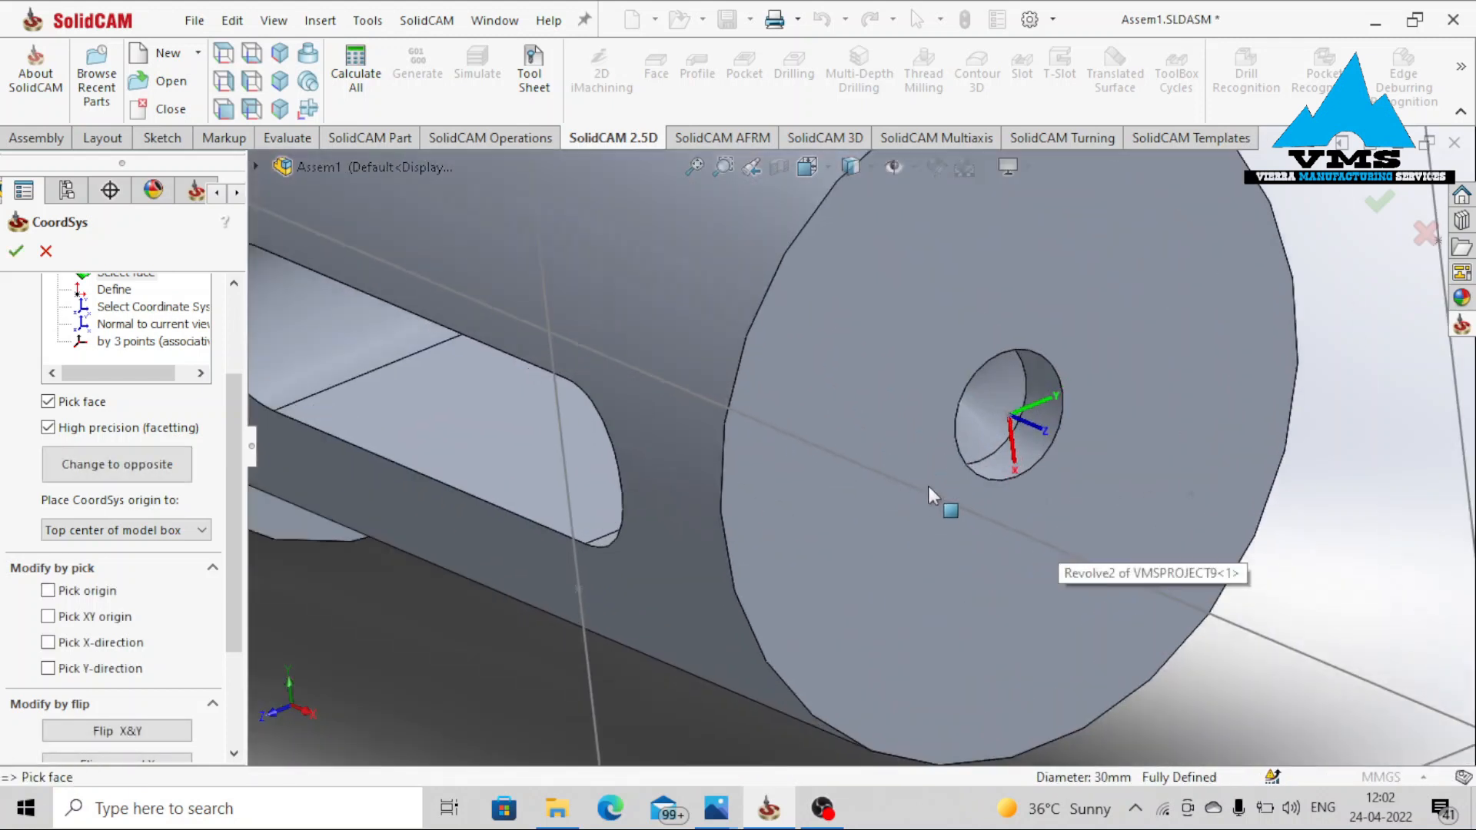
{"action": "scroll", "coordinate": [1042, 384], "scroll_direction": "down", "scroll_amount": 5}
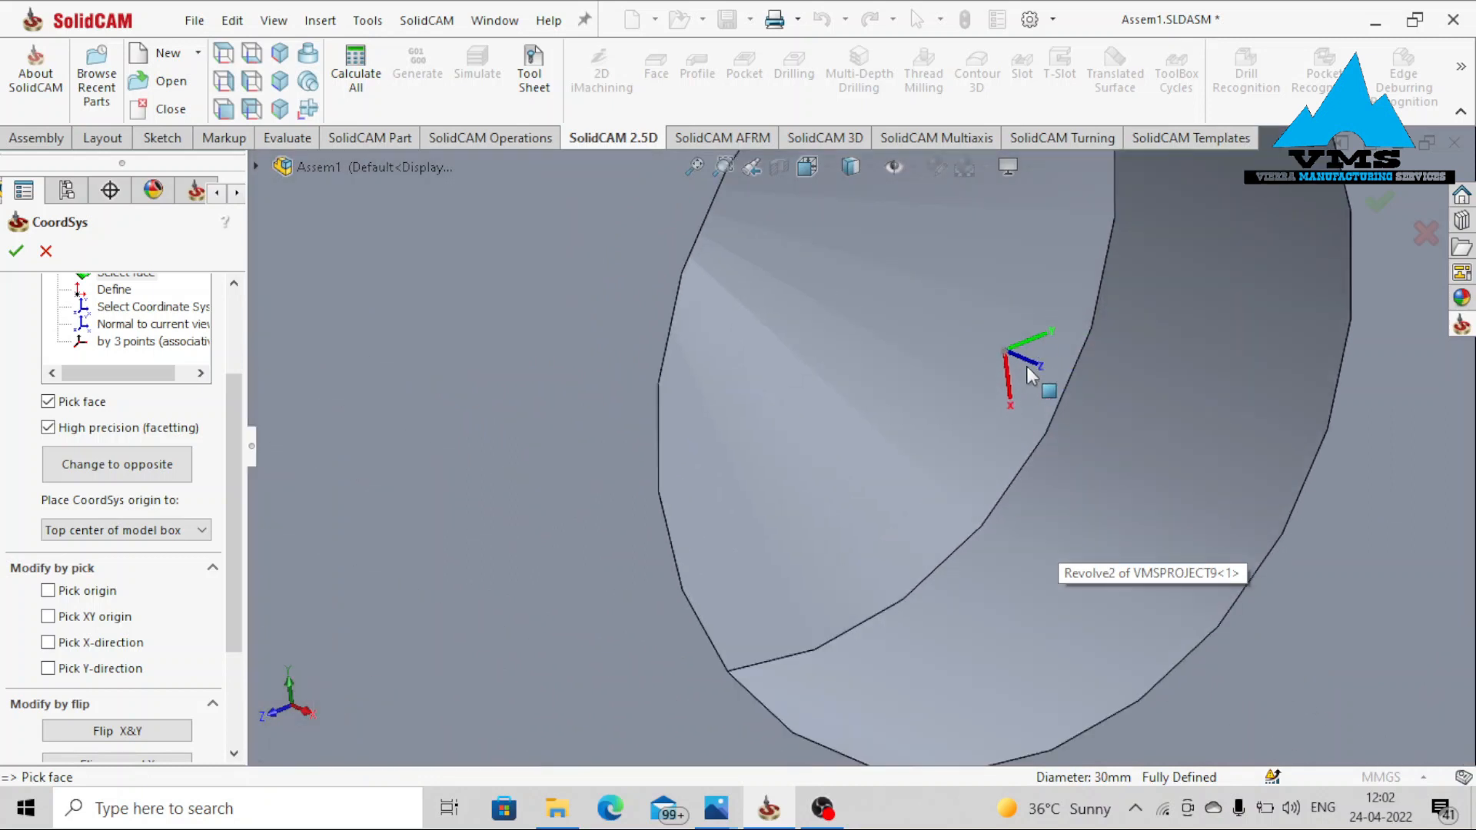
{"action": "scroll", "coordinate": [923, 388], "scroll_direction": "down", "scroll_amount": 4}
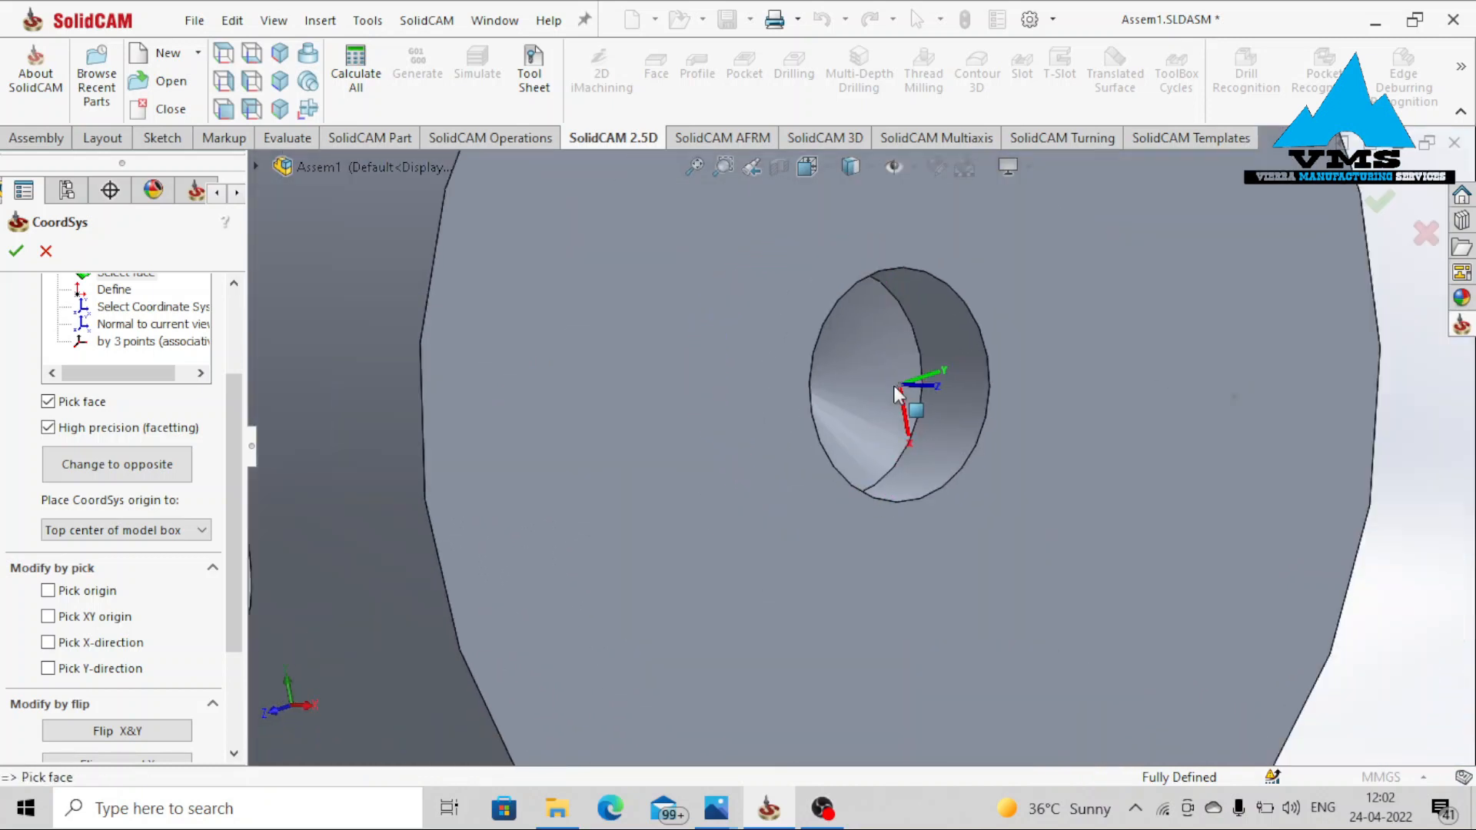
{"action": "scroll", "coordinate": [914, 390], "scroll_direction": "up", "scroll_amount": 4}
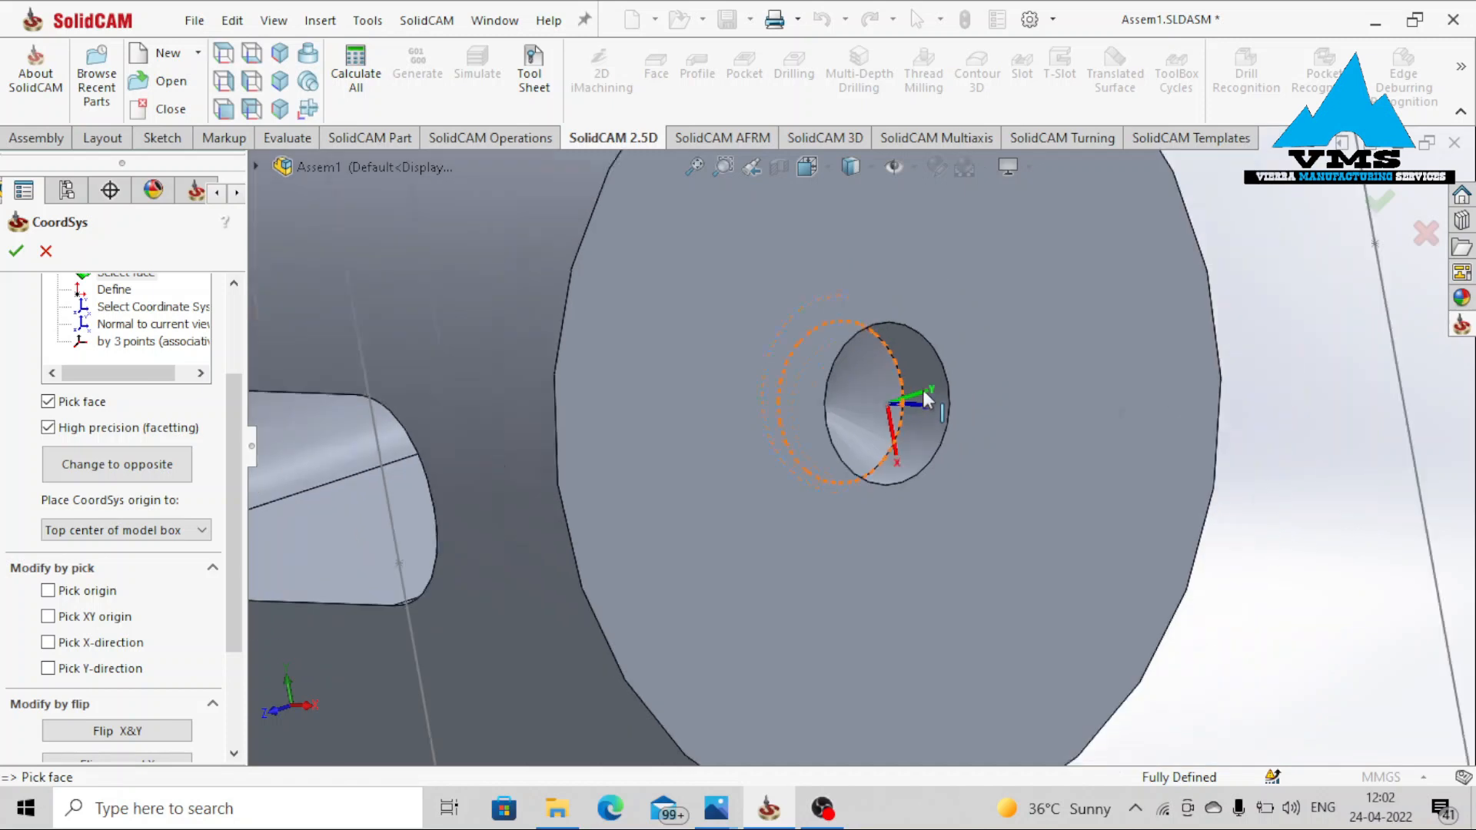
{"action": "middle_click_drag", "start_coordinate": [884, 462], "coordinate": [861, 437]}
{"action": "scroll", "coordinate": [860, 436], "scroll_direction": "down", "scroll_amount": 4}
{"action": "scroll", "coordinate": [884, 392], "scroll_direction": "down", "scroll_amount": 2}
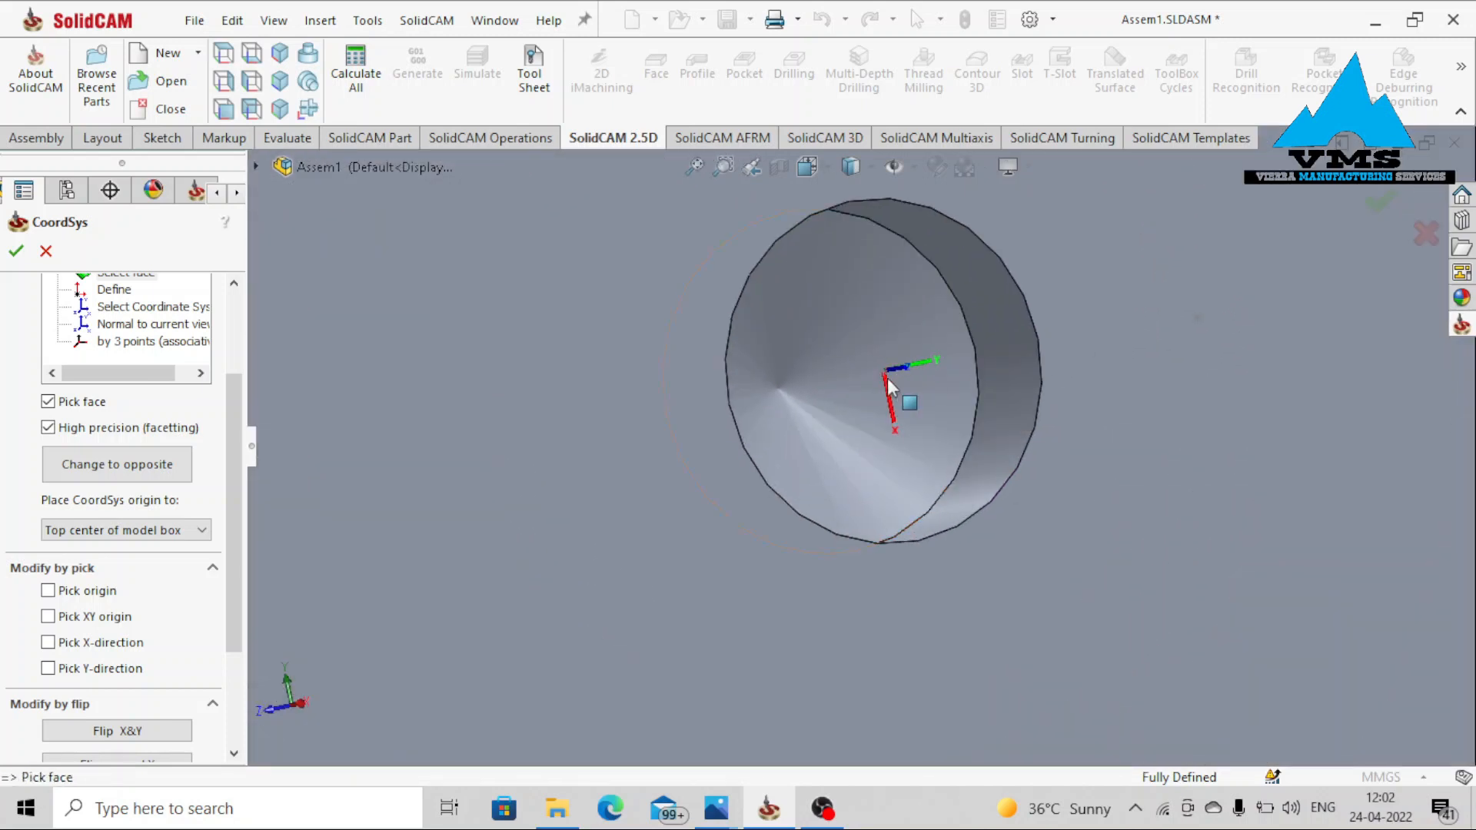
{"action": "scroll", "coordinate": [888, 384], "scroll_direction": "up", "scroll_amount": 5}
{"action": "middle_click_drag", "start_coordinate": [852, 449], "coordinate": [879, 454]}
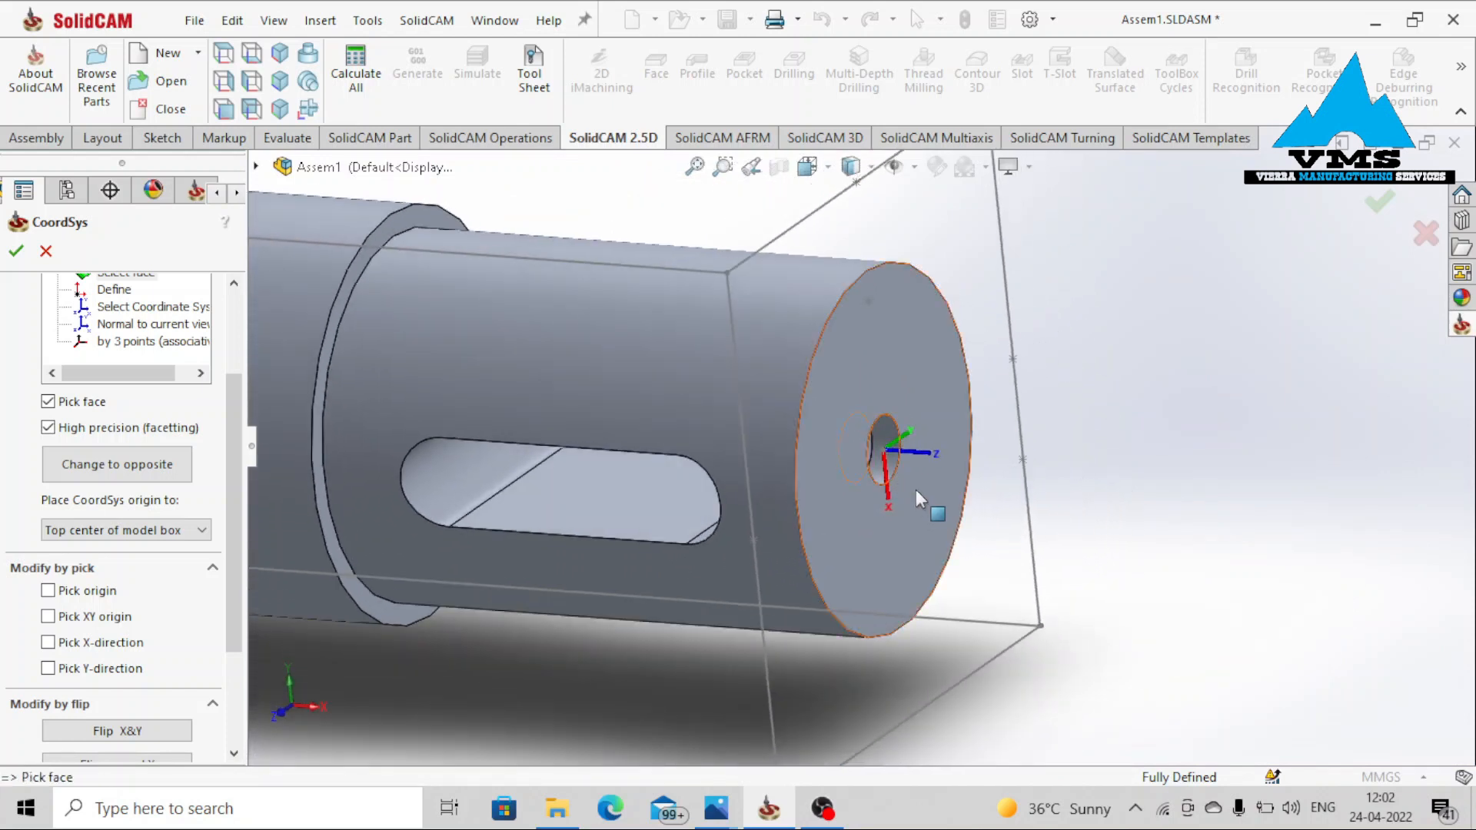
Set the coordinate system origin to Center of revolution face and pick the cylindrical face farthest from the keyway again
{"action": "left_click", "coordinate": [133, 531]}
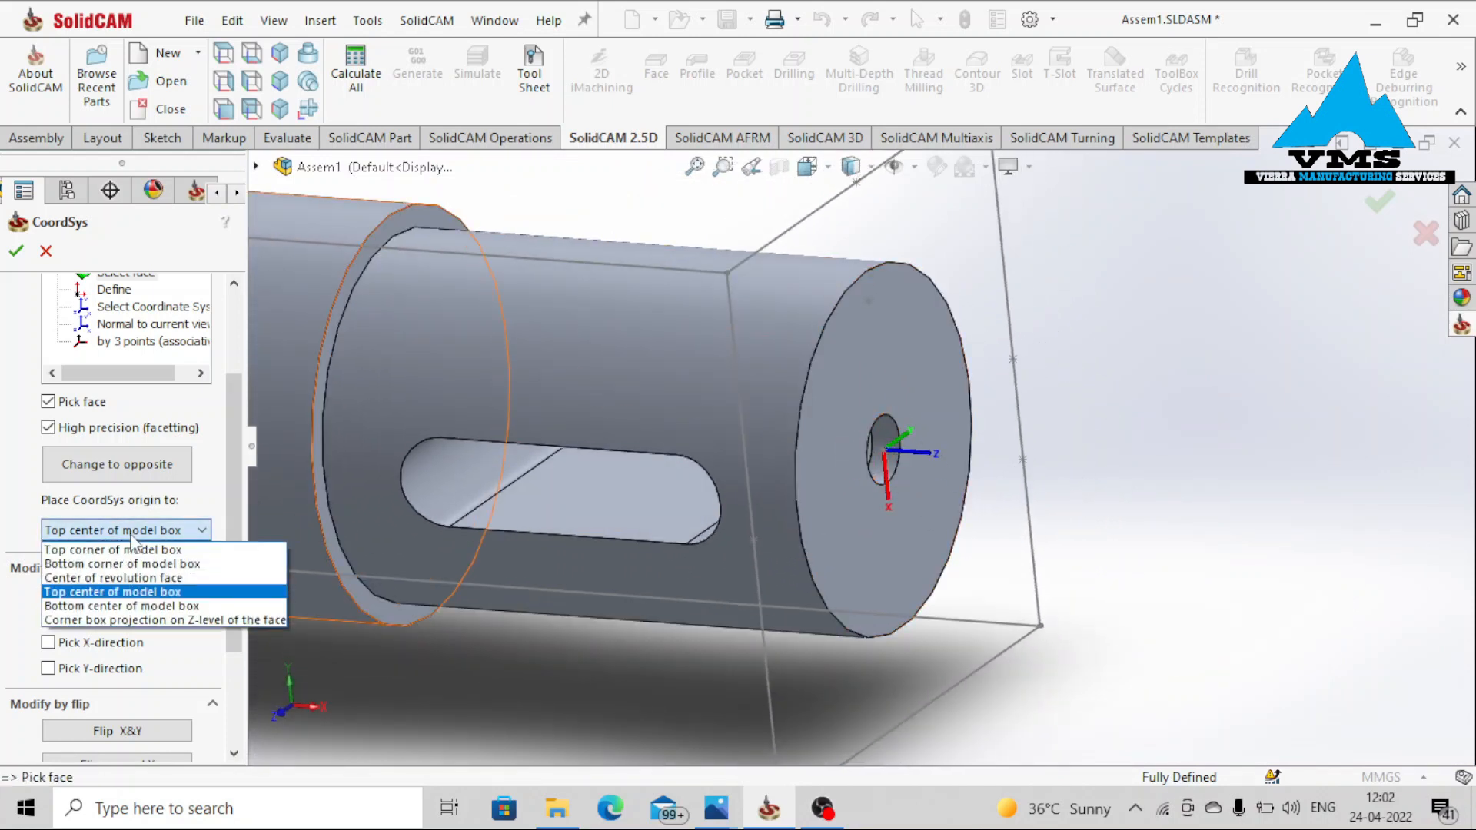
{"action": "left_click", "coordinate": [100, 578]}
{"action": "scroll", "coordinate": [242, 509], "scroll_direction": "up", "scroll_amount": 3}
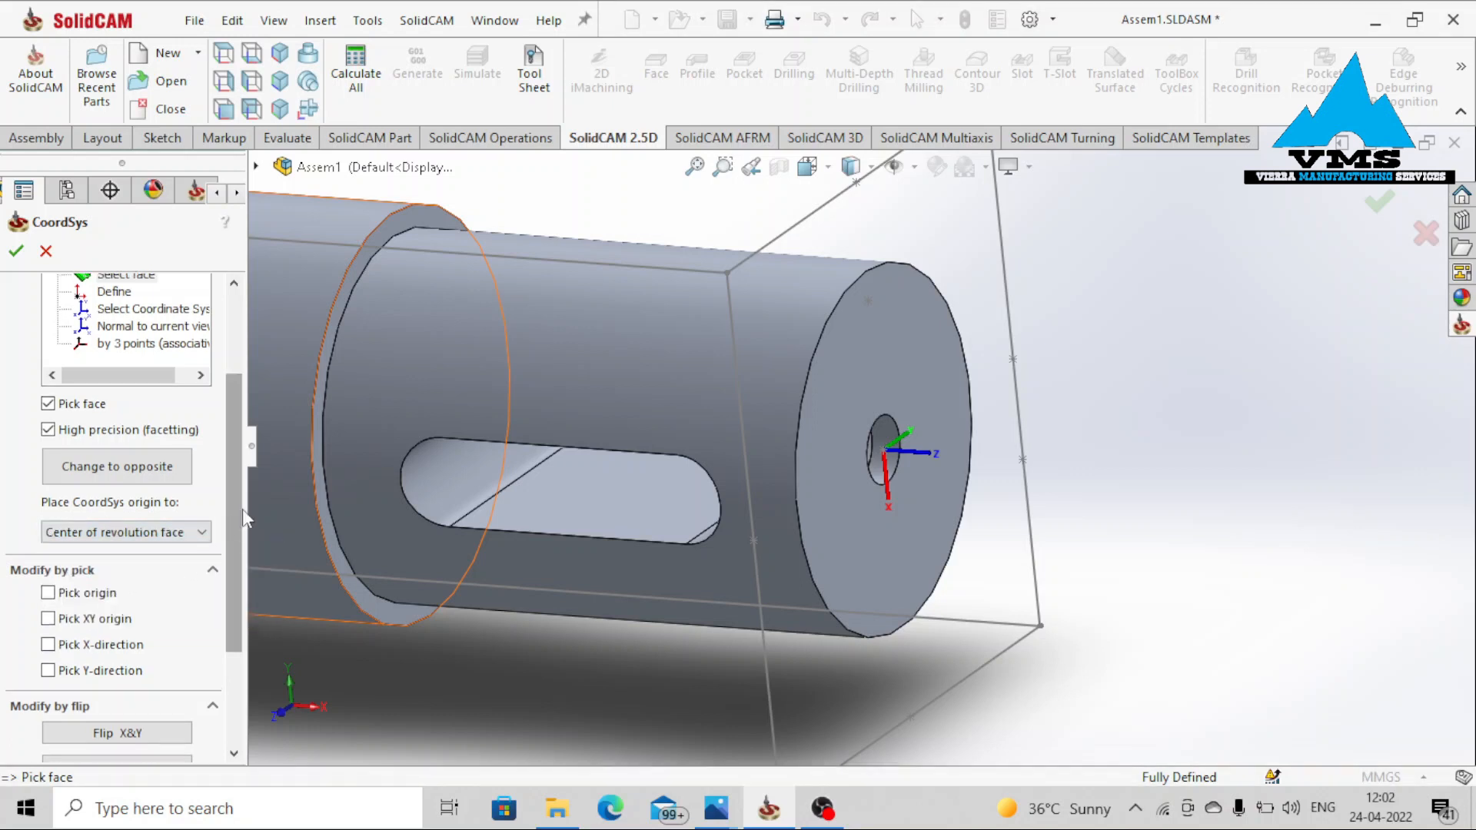
{"action": "left_click", "coordinate": [127, 396]}
{"action": "key", "text": "f"}
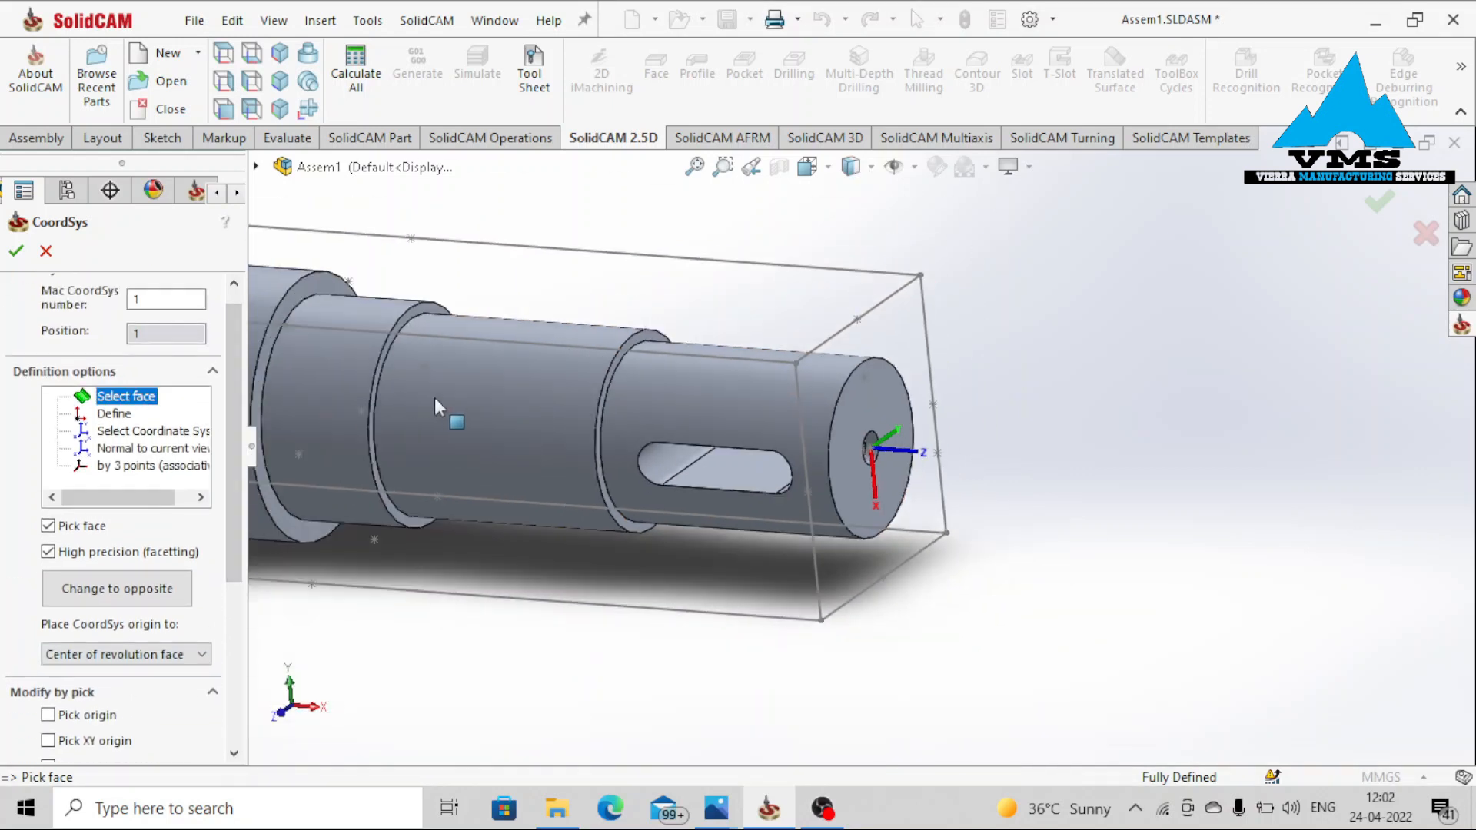
{"action": "left_click", "coordinate": [483, 439]}
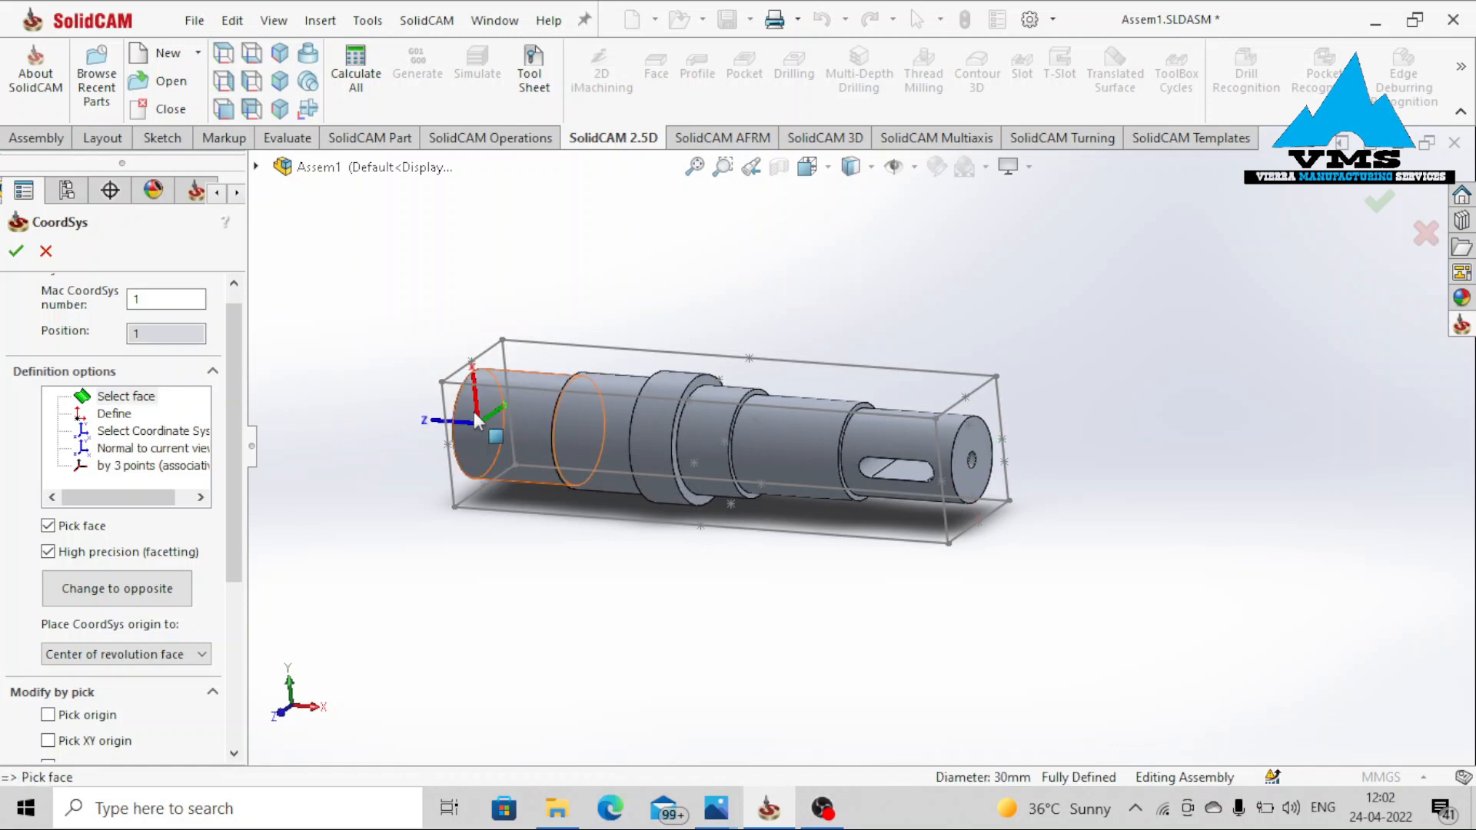
Change the coordinate system to the opposite direction so it sits on the keyway end face, and accept it
{"action": "left_click", "coordinate": [100, 590]}
{"action": "scroll", "coordinate": [1123, 483], "scroll_direction": "down", "scroll_amount": 3}
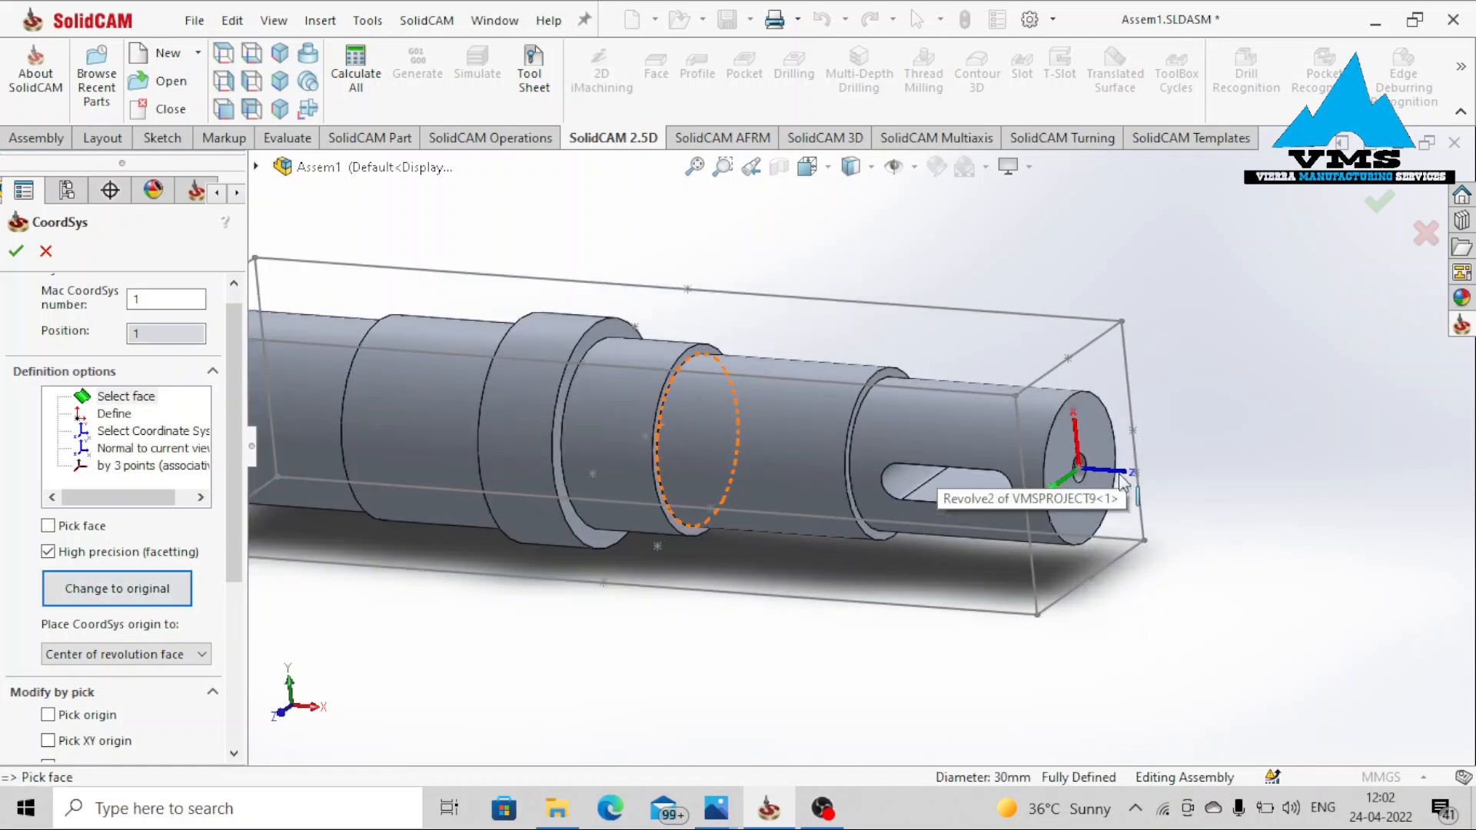
{"action": "scroll", "coordinate": [984, 446], "scroll_direction": "down", "scroll_amount": 4}
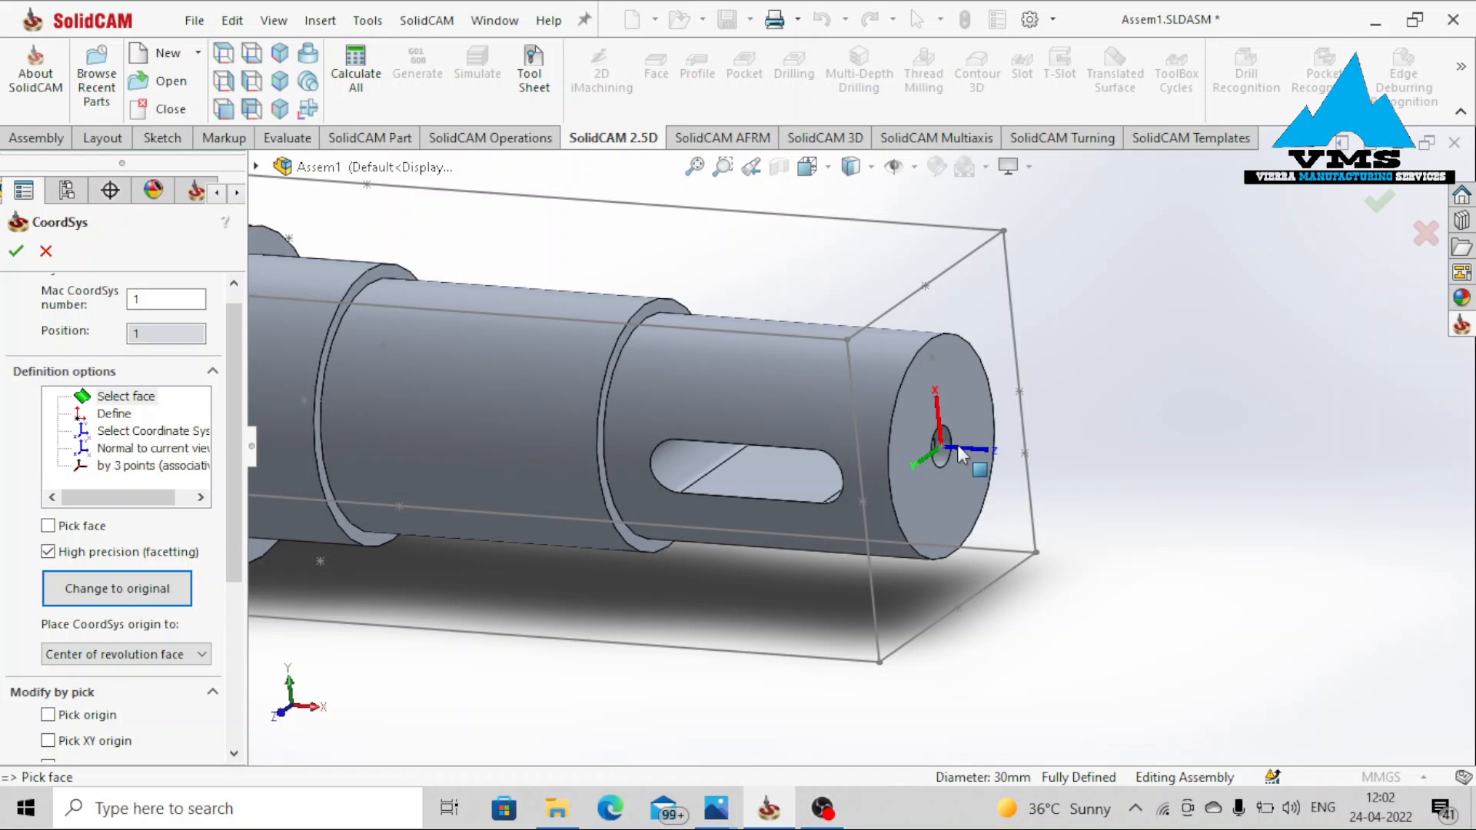
{"action": "scroll", "coordinate": [961, 453], "scroll_direction": "down", "scroll_amount": 2}
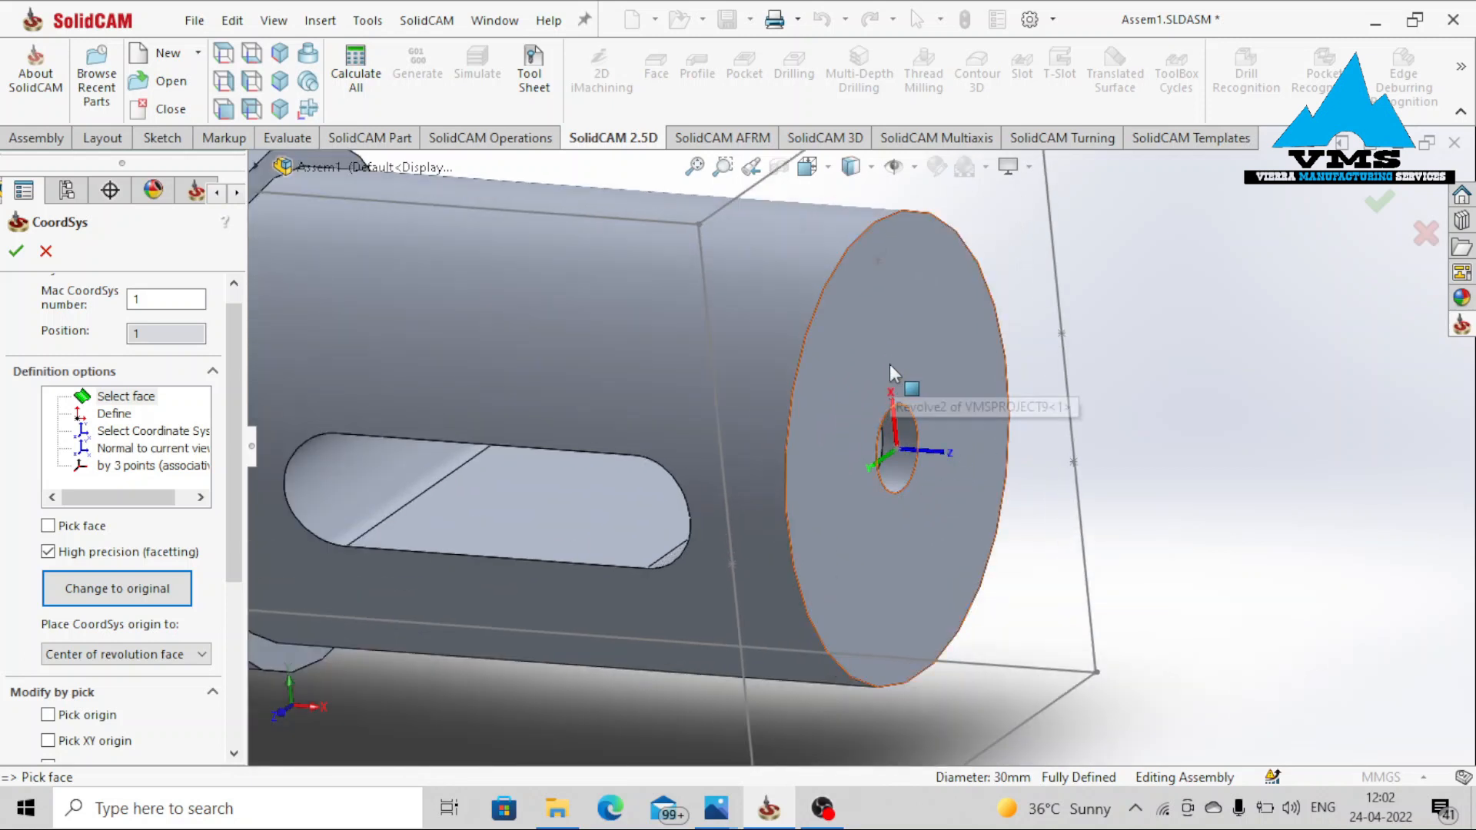
{"action": "left_click", "coordinate": [915, 462]}
{"action": "left_click", "coordinate": [16, 252]}
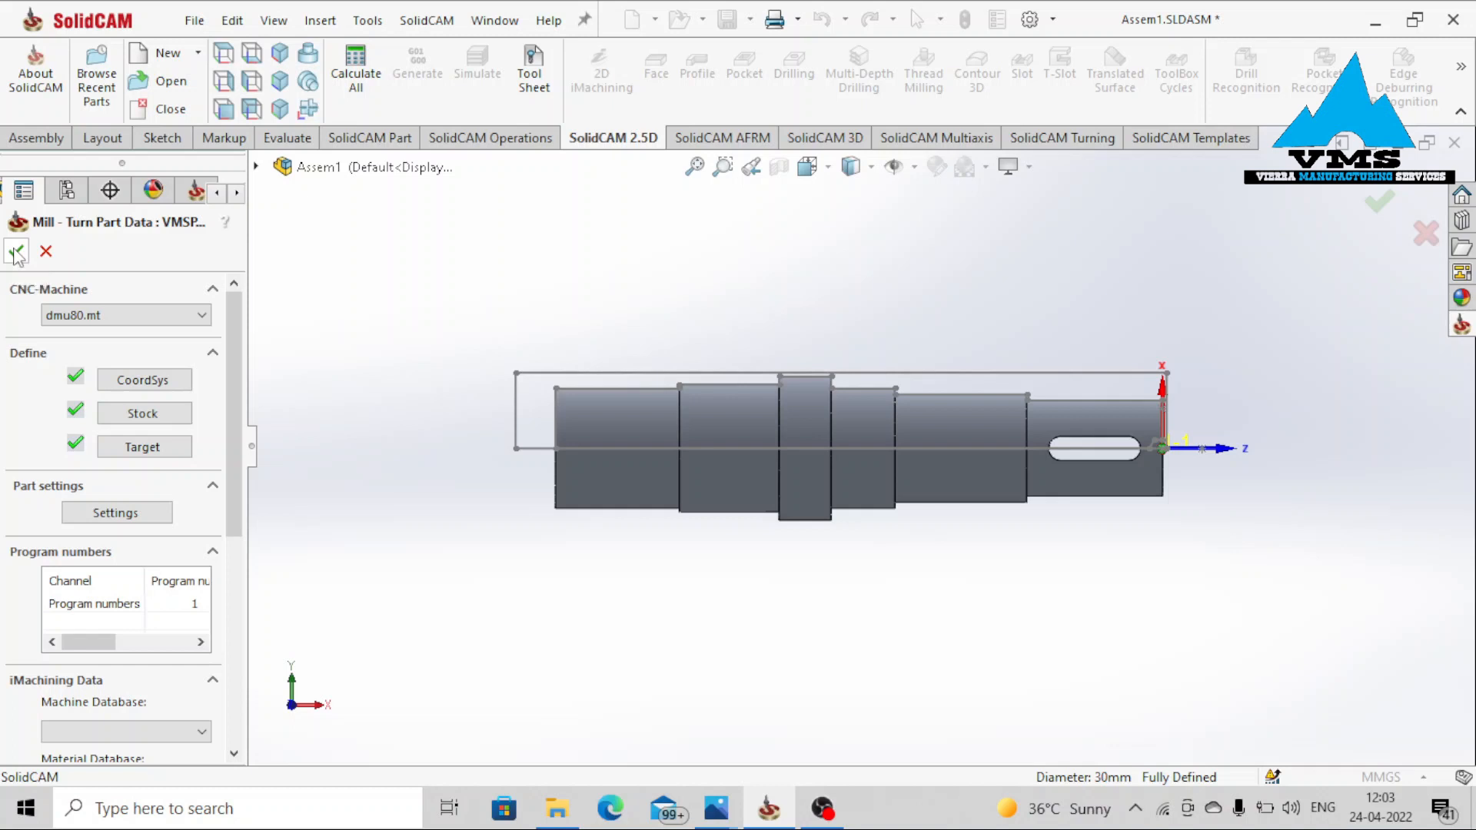
Check the stock and target outlines around the shaft, and accept the Mill-Turn part data for the dmu80.mt machine
{"action": "middle_click_drag", "start_coordinate": [817, 436], "coordinate": [763, 515]}
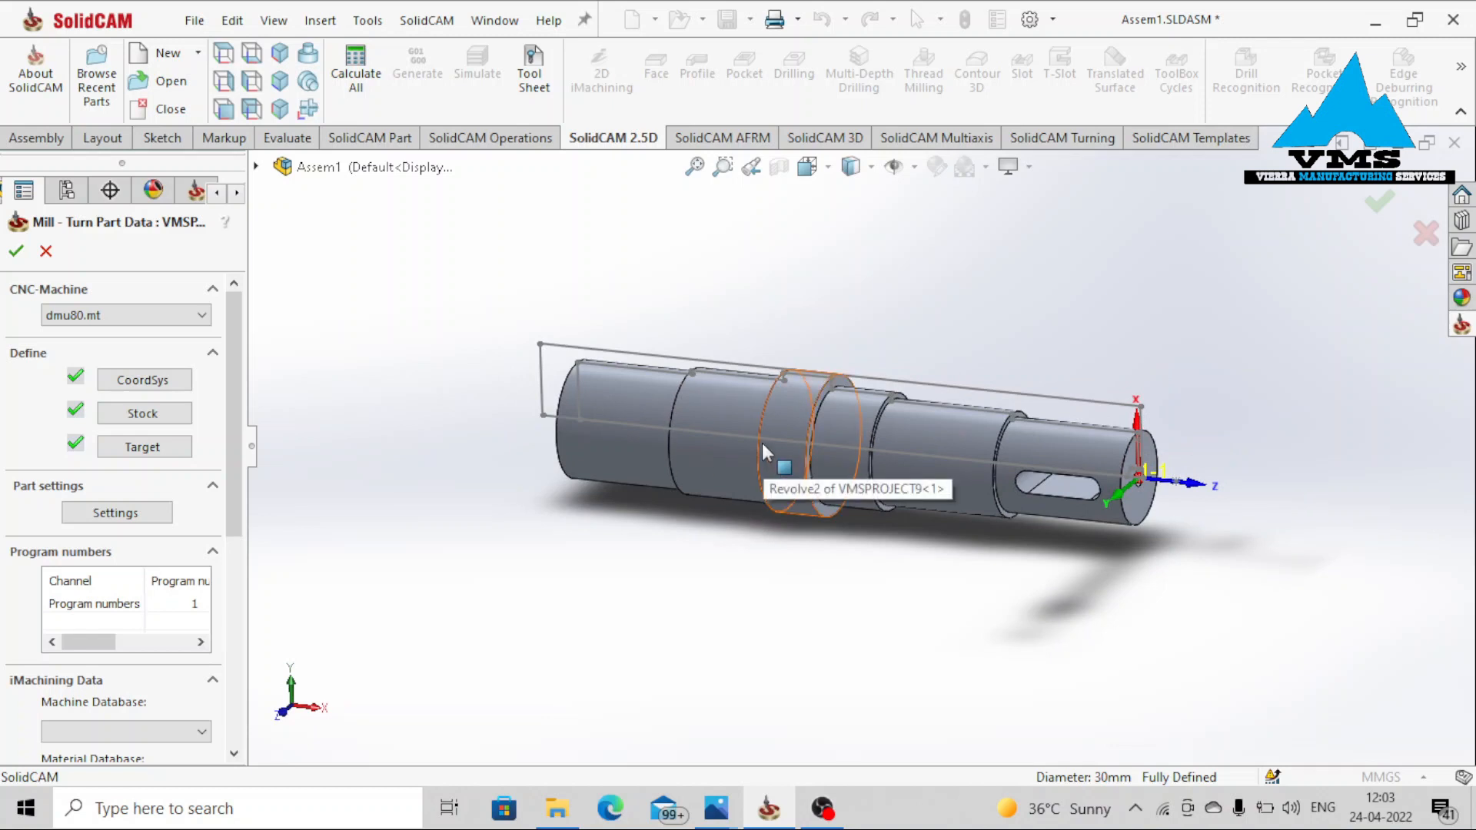
{"action": "scroll", "coordinate": [761, 441], "scroll_direction": "down", "scroll_amount": 3}
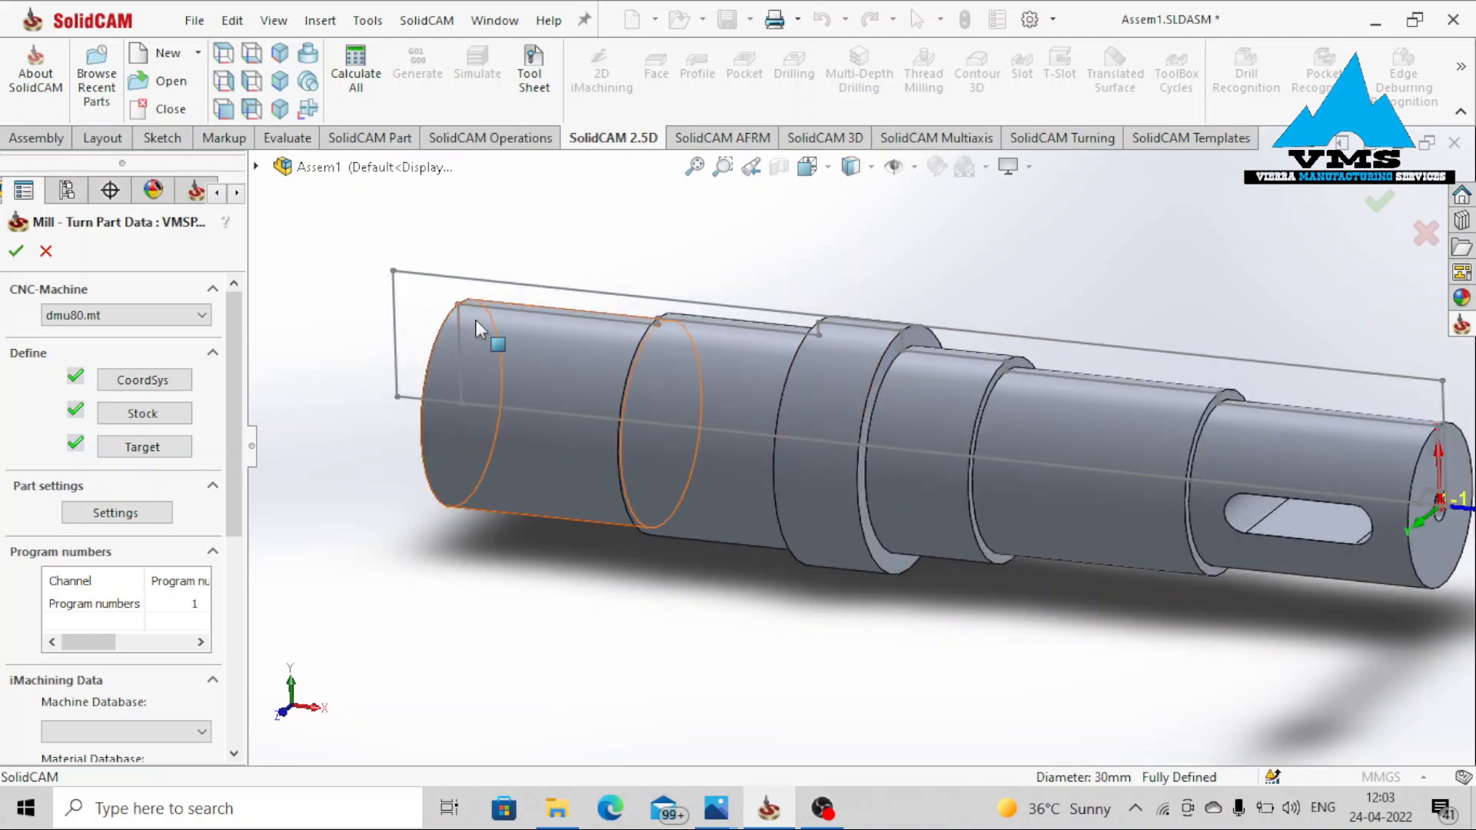
{"action": "scroll", "coordinate": [472, 321], "scroll_direction": "up", "scroll_amount": 1}
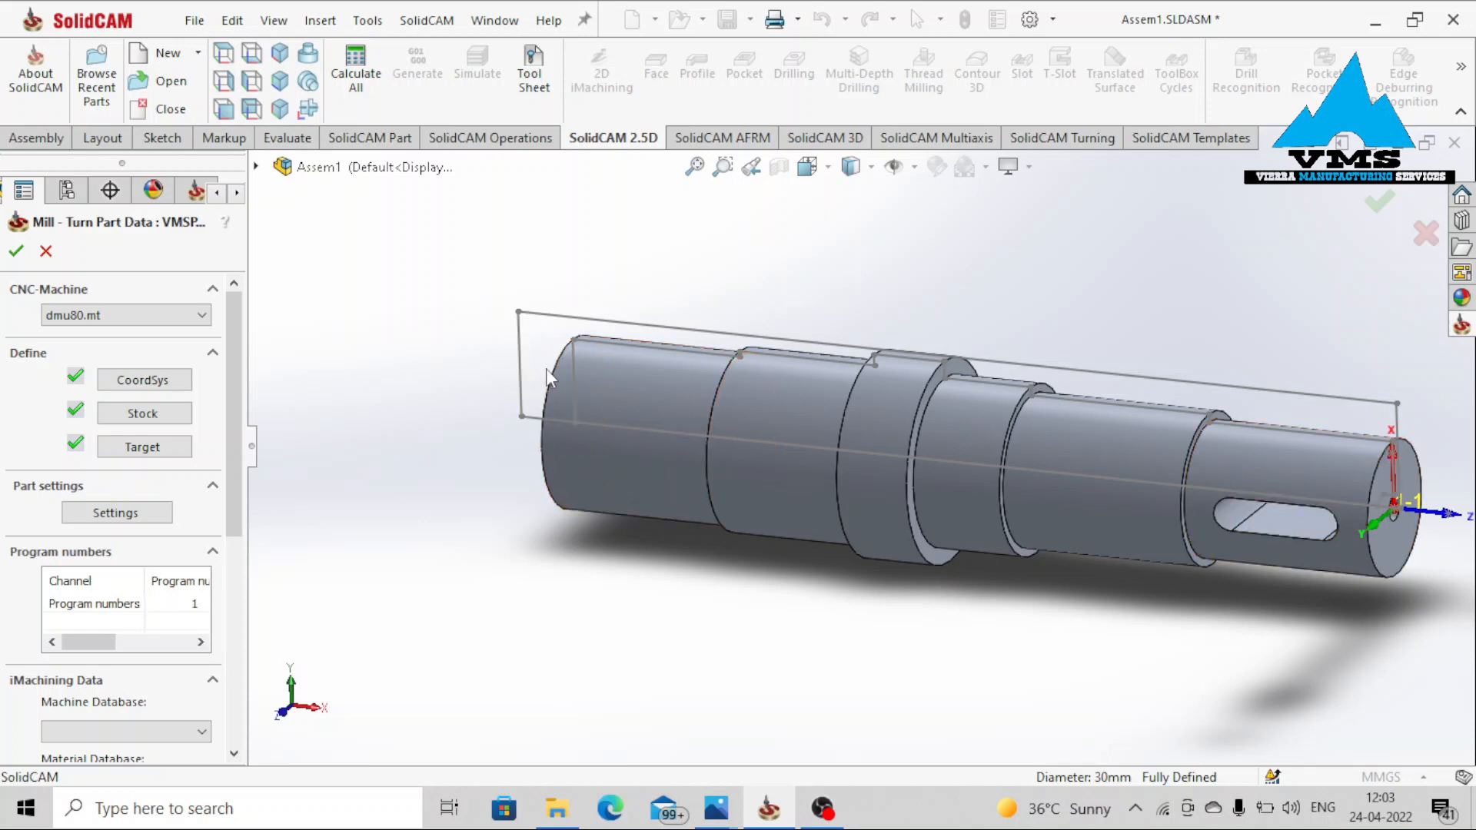
{"action": "middle_click_drag", "start_coordinate": [629, 382], "coordinate": [947, 362]}
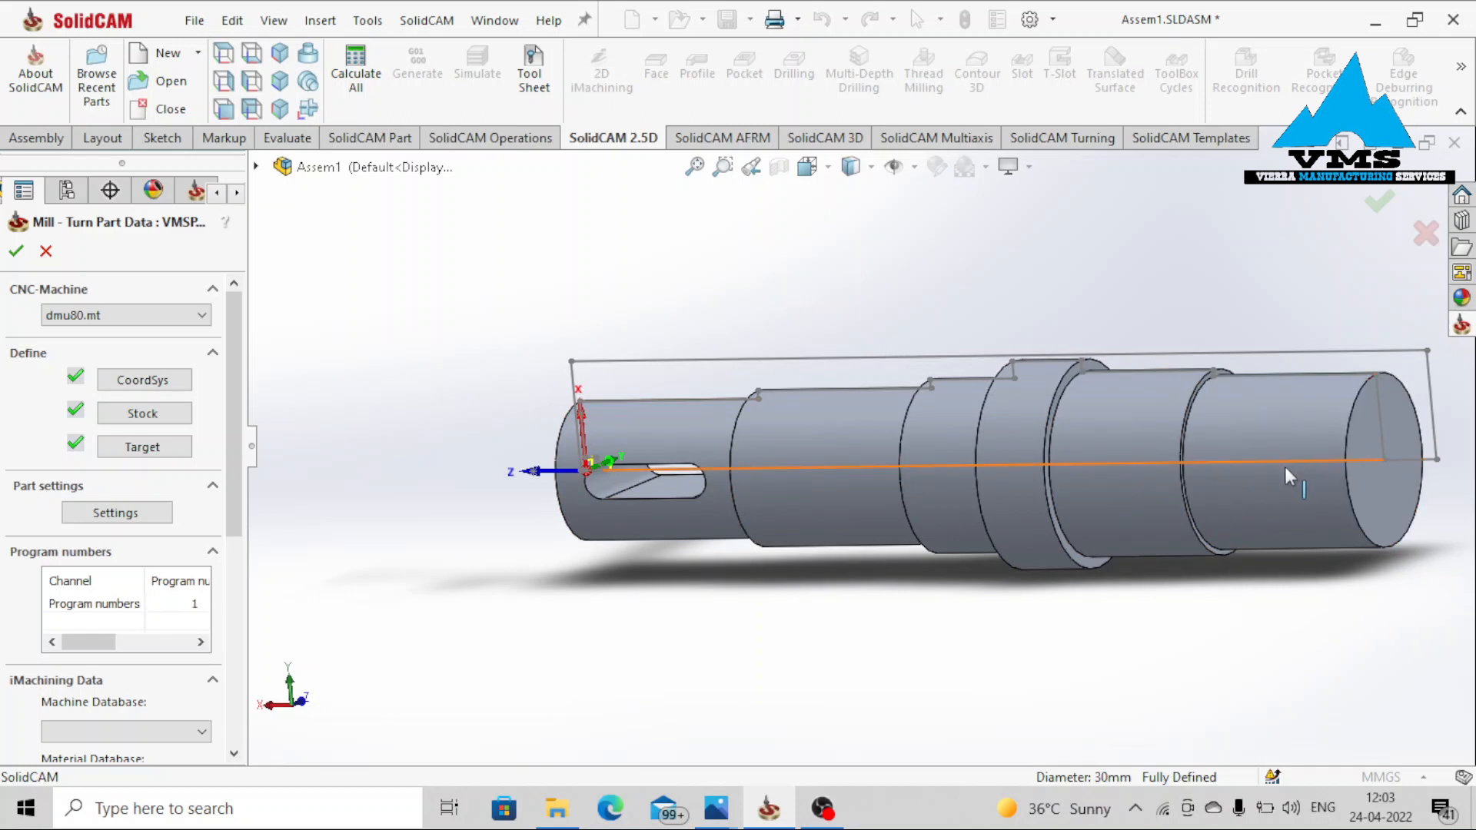
{"action": "scroll", "coordinate": [1168, 475], "scroll_direction": "up", "scroll_amount": 2}
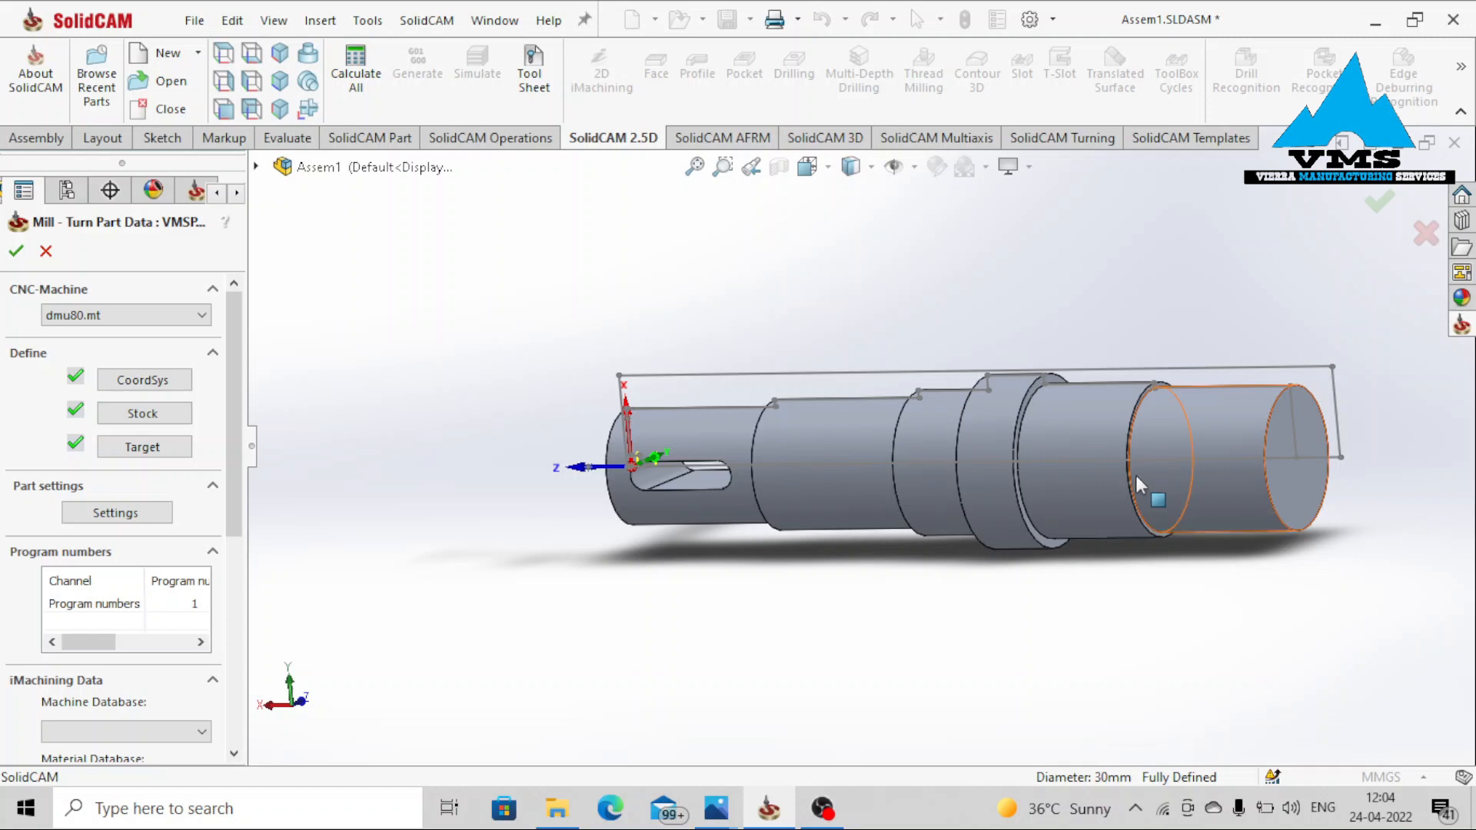
{"action": "middle_click_drag", "start_coordinate": [1136, 475], "coordinate": [1270, 534]}
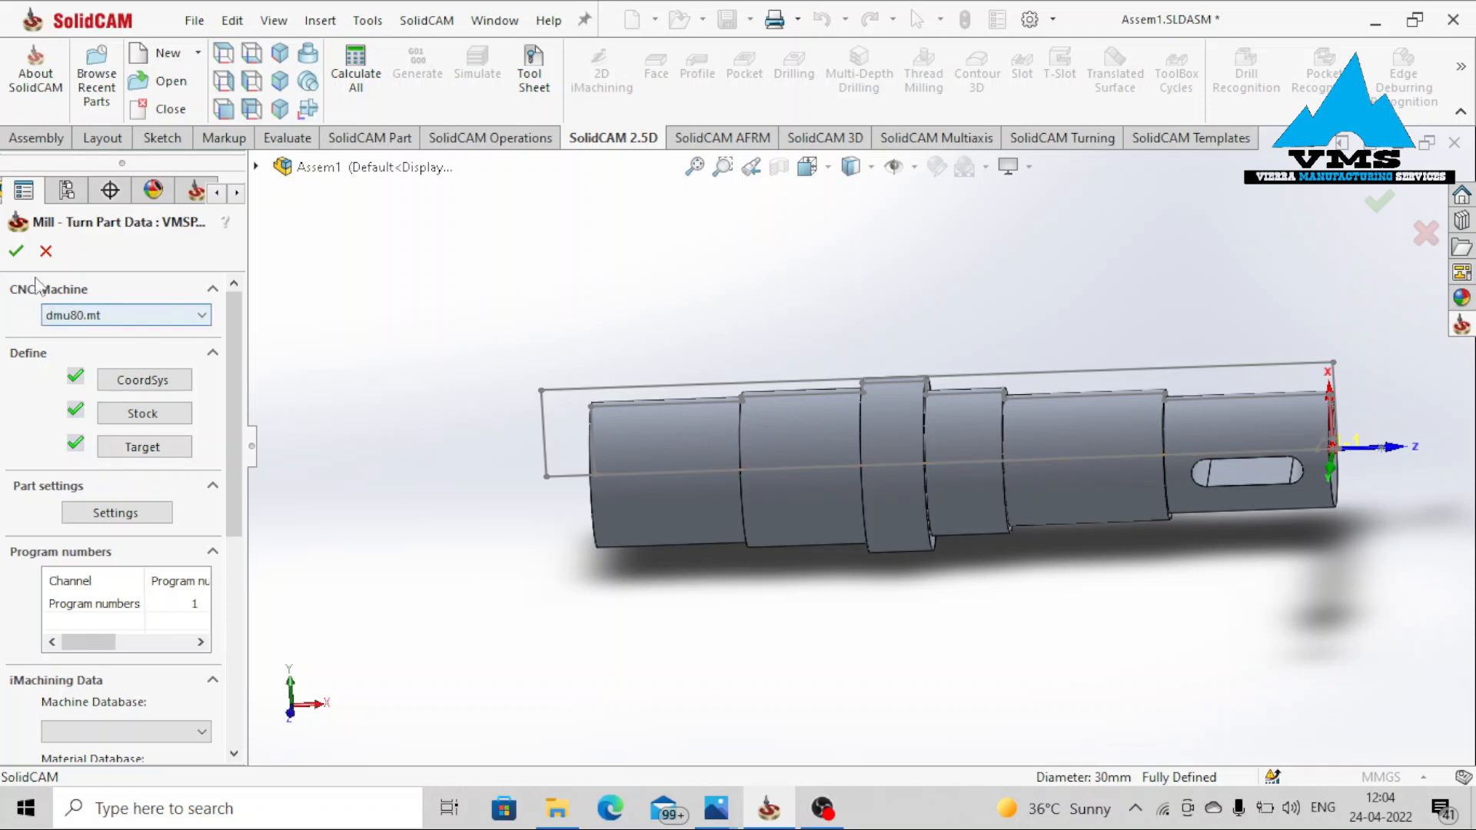
{"action": "left_click", "coordinate": [16, 251]}
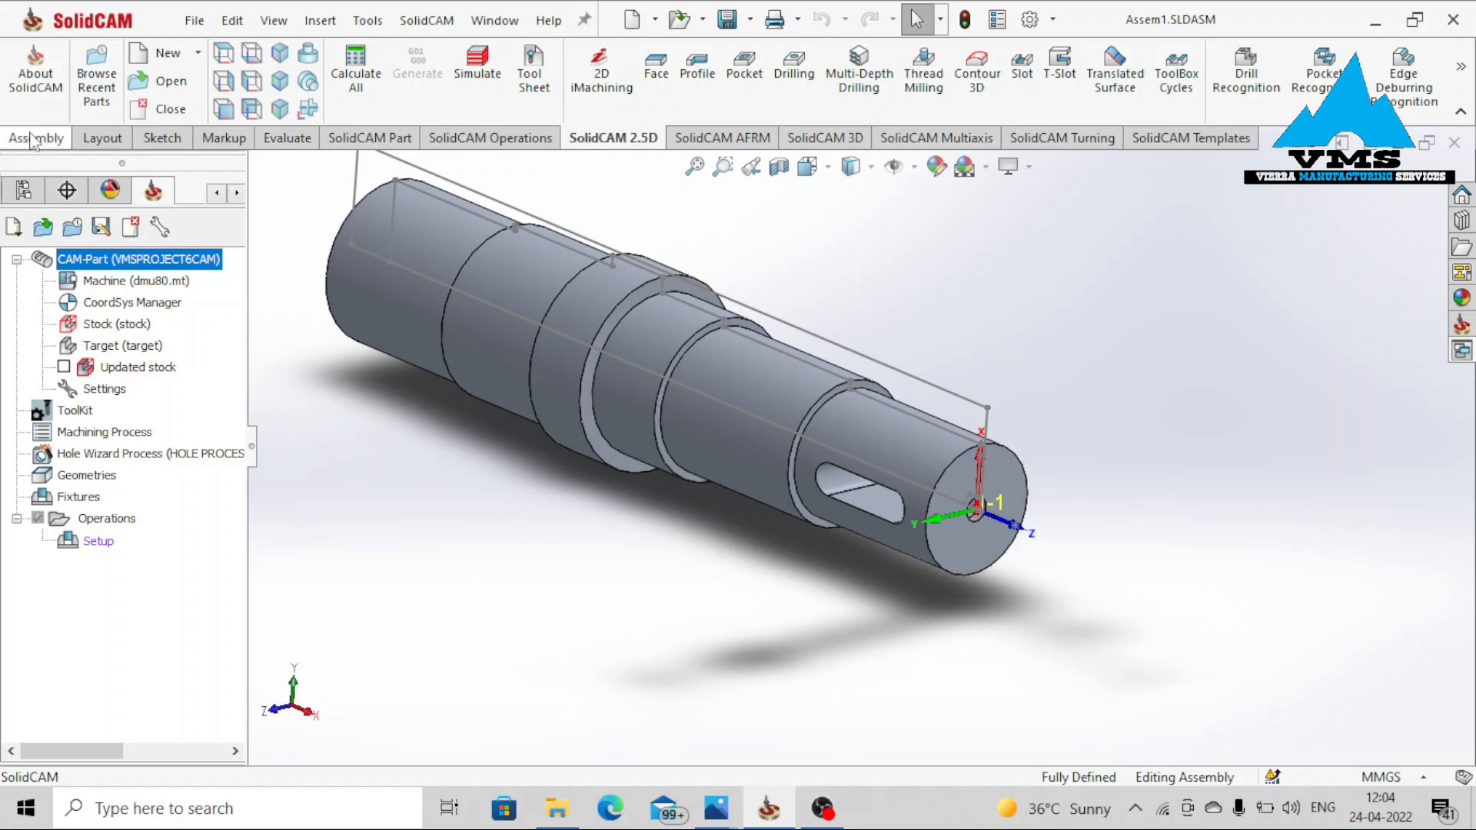
{"action": "left_click", "coordinate": [60, 139]}
{"action": "left_click", "coordinate": [139, 120]}
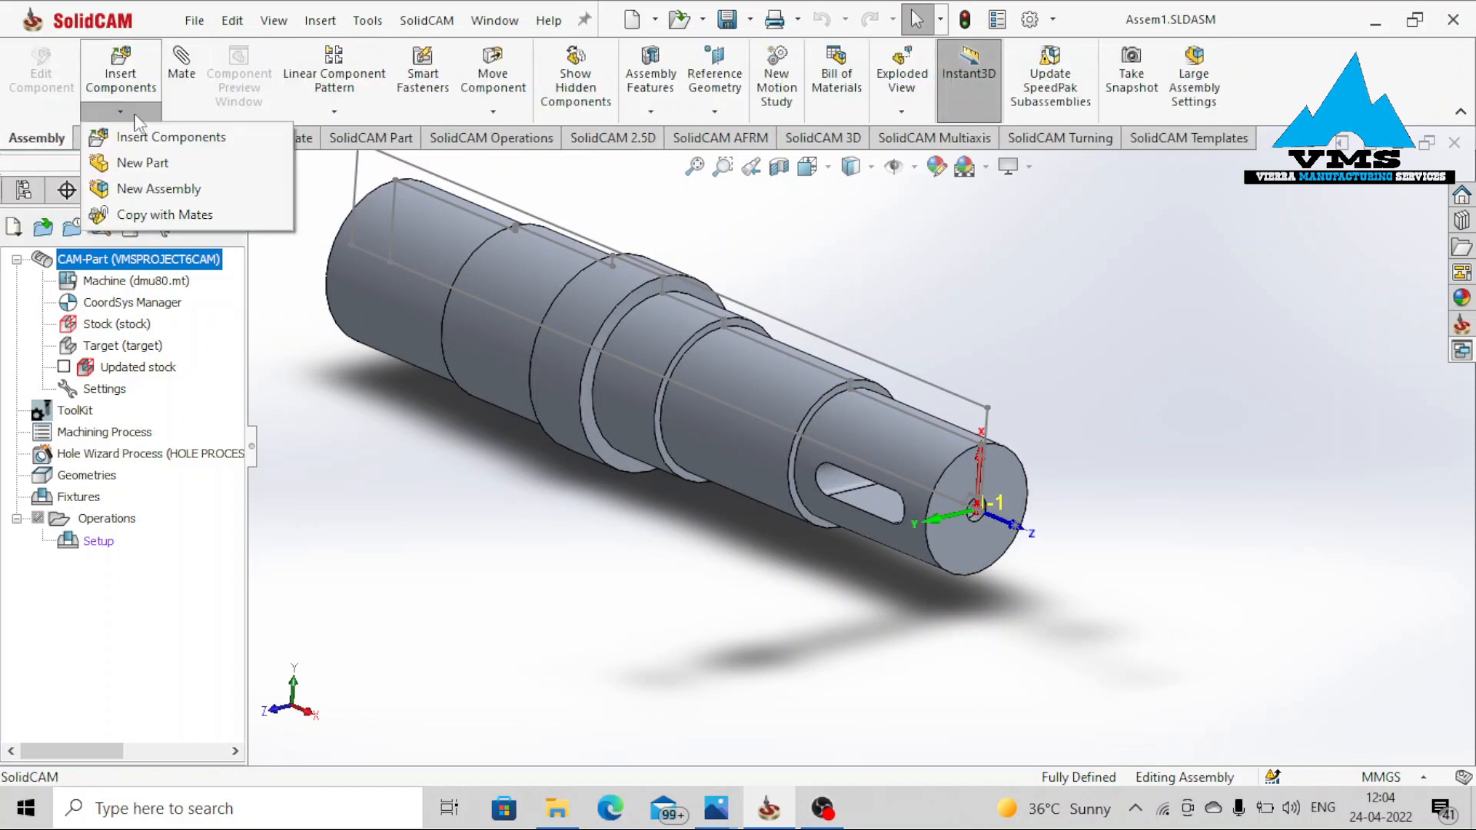
{"action": "left_click", "coordinate": [135, 158]}
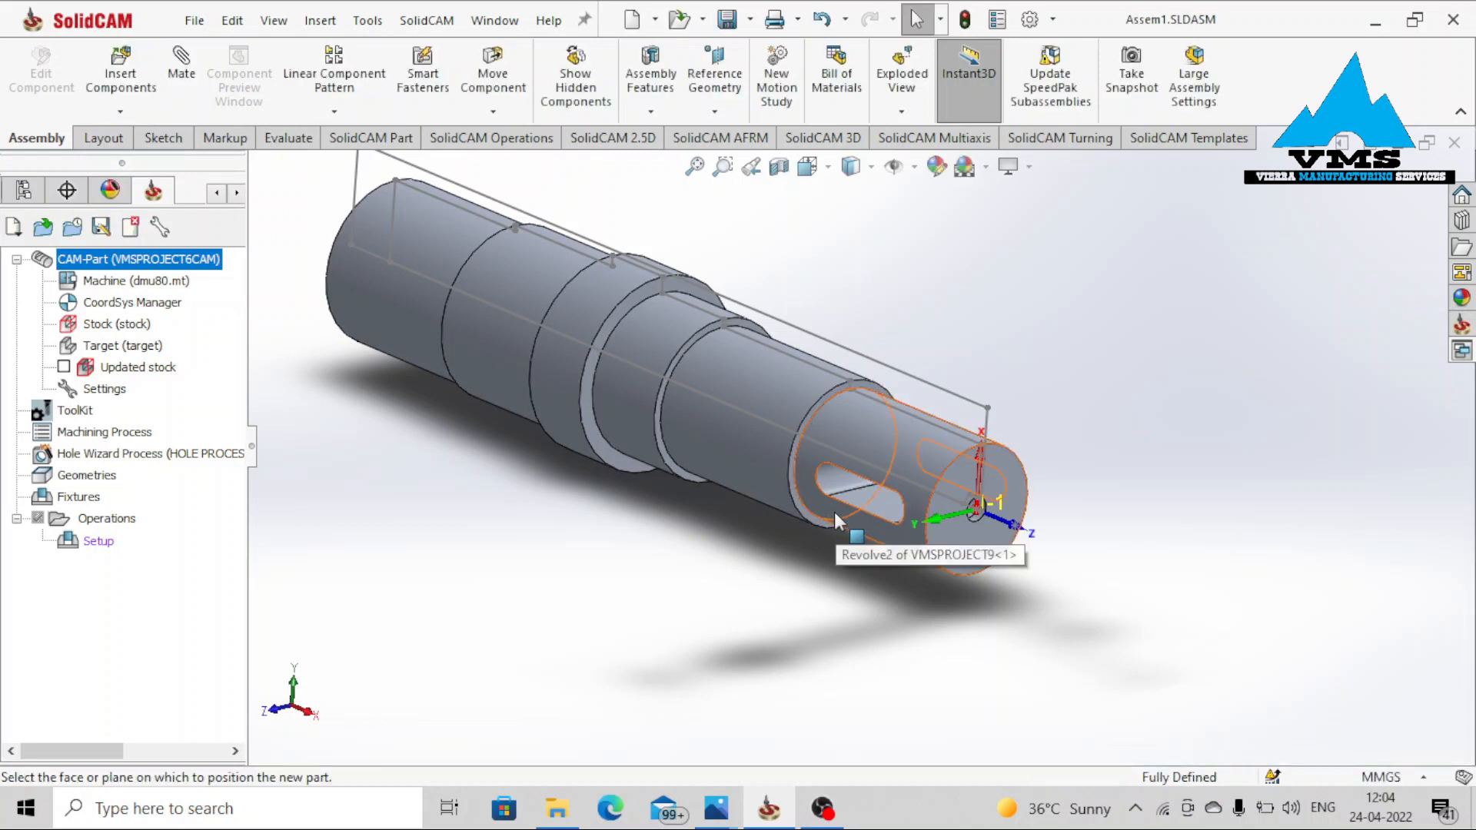
{"action": "scroll", "coordinate": [420, 419], "scroll_direction": "down", "scroll_amount": 1}
{"action": "middle_click_drag", "start_coordinate": [529, 460], "coordinate": [567, 370]}
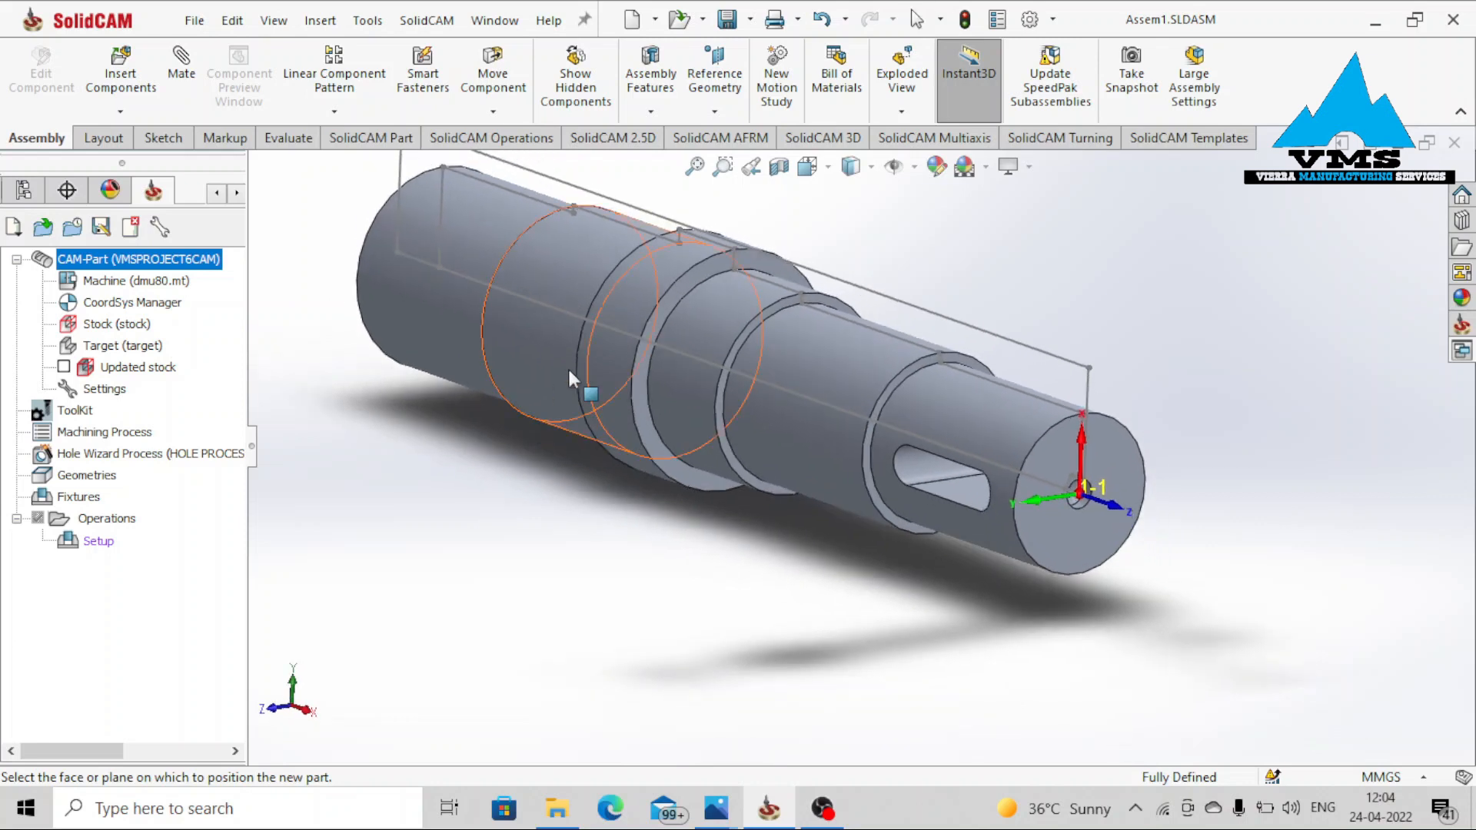
{"action": "left_click", "coordinate": [674, 287]}
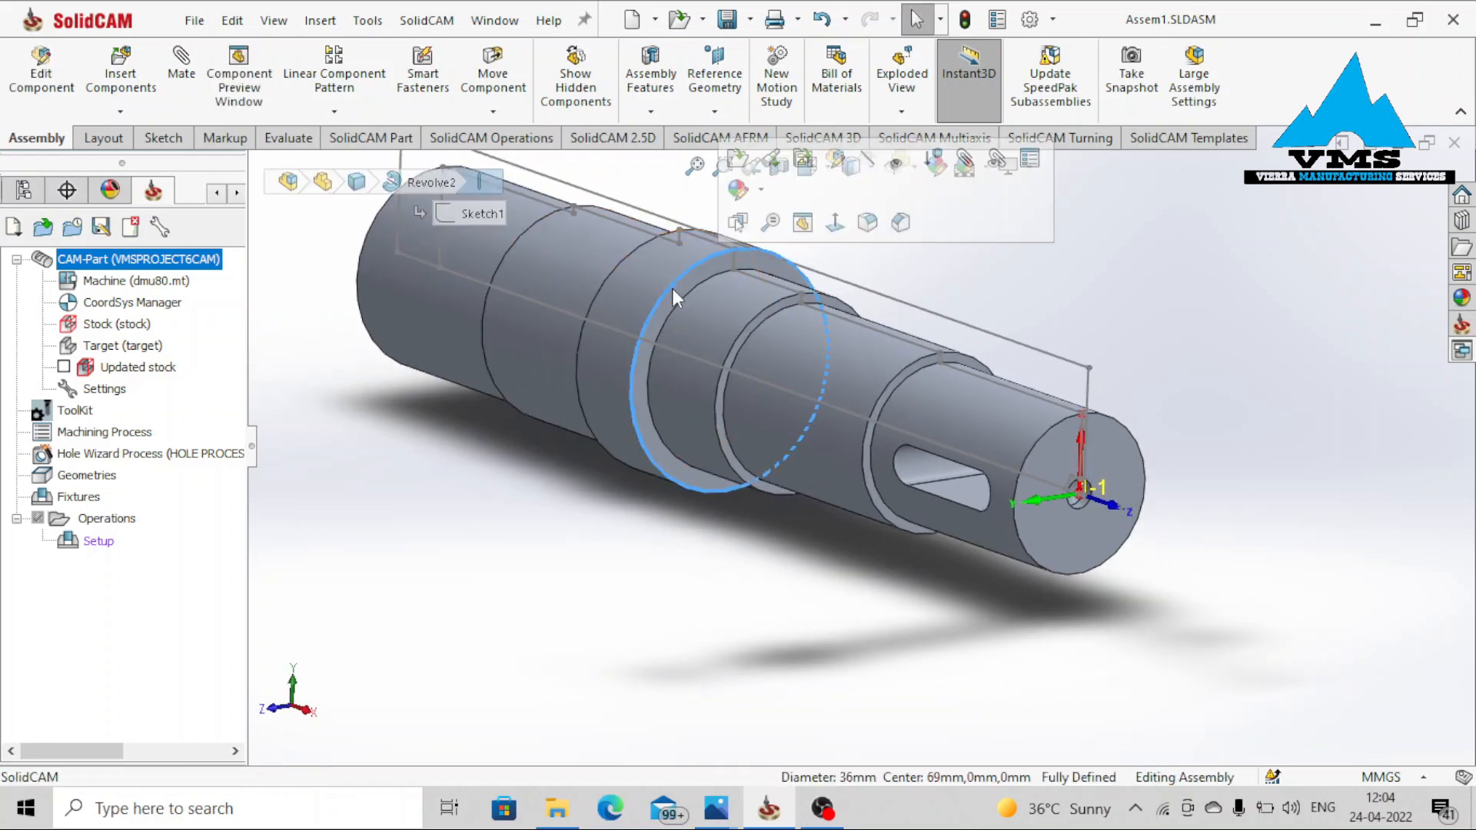
{"action": "scroll", "coordinate": [855, 515], "scroll_direction": "up", "scroll_amount": 2}
{"action": "middle_click_drag", "start_coordinate": [855, 515], "coordinate": [953, 492]}
{"action": "scroll", "coordinate": [384, 284], "scroll_direction": "down", "scroll_amount": 3}
{"action": "left_click", "coordinate": [613, 327]}
{"action": "left_click", "coordinate": [486, 432]}
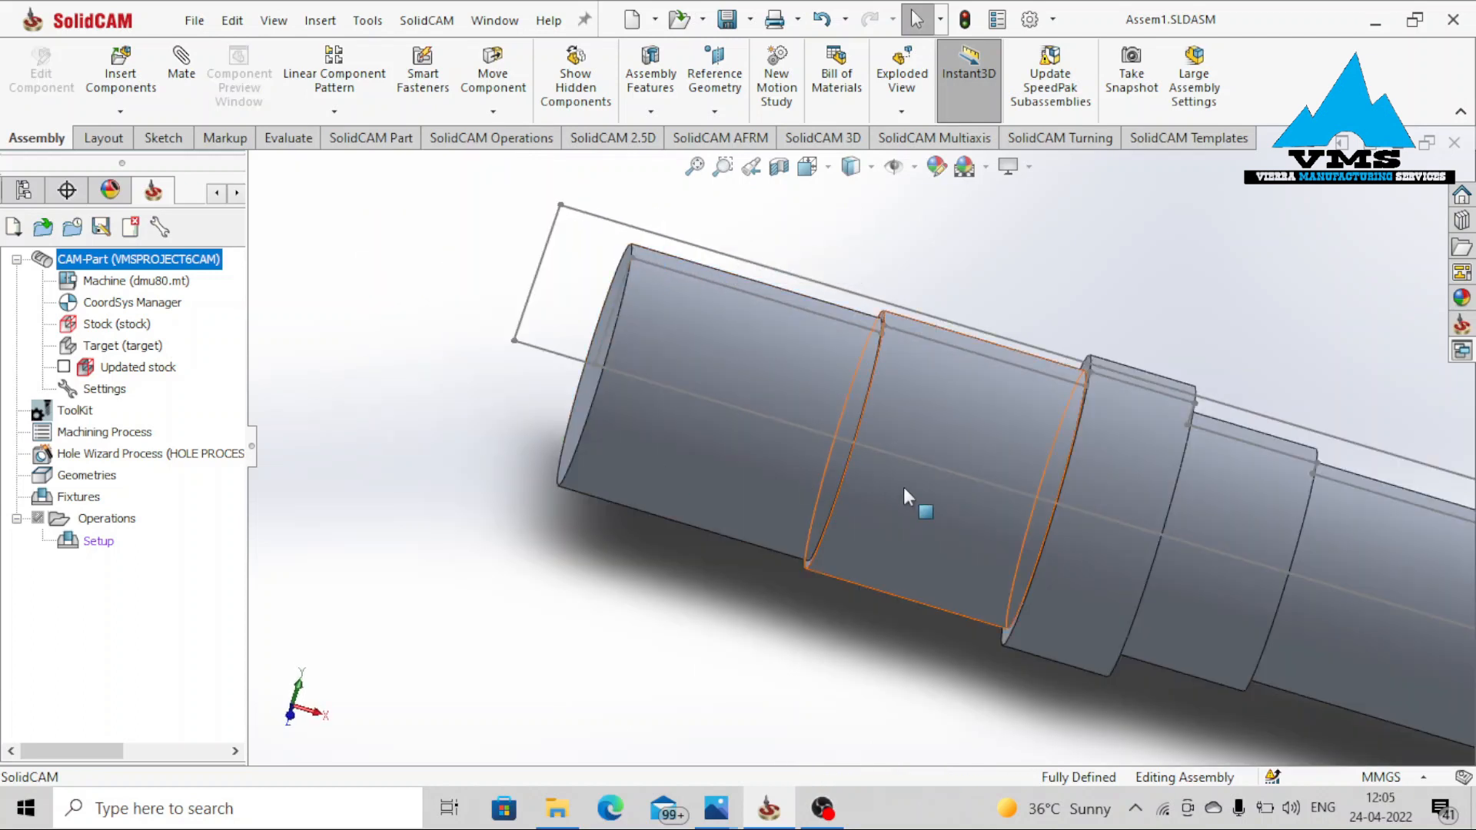
Insert a new part into the assembly and position it on the flat end face next to the keyway
{"action": "scroll", "coordinate": [961, 492], "scroll_direction": "up", "scroll_amount": 6}
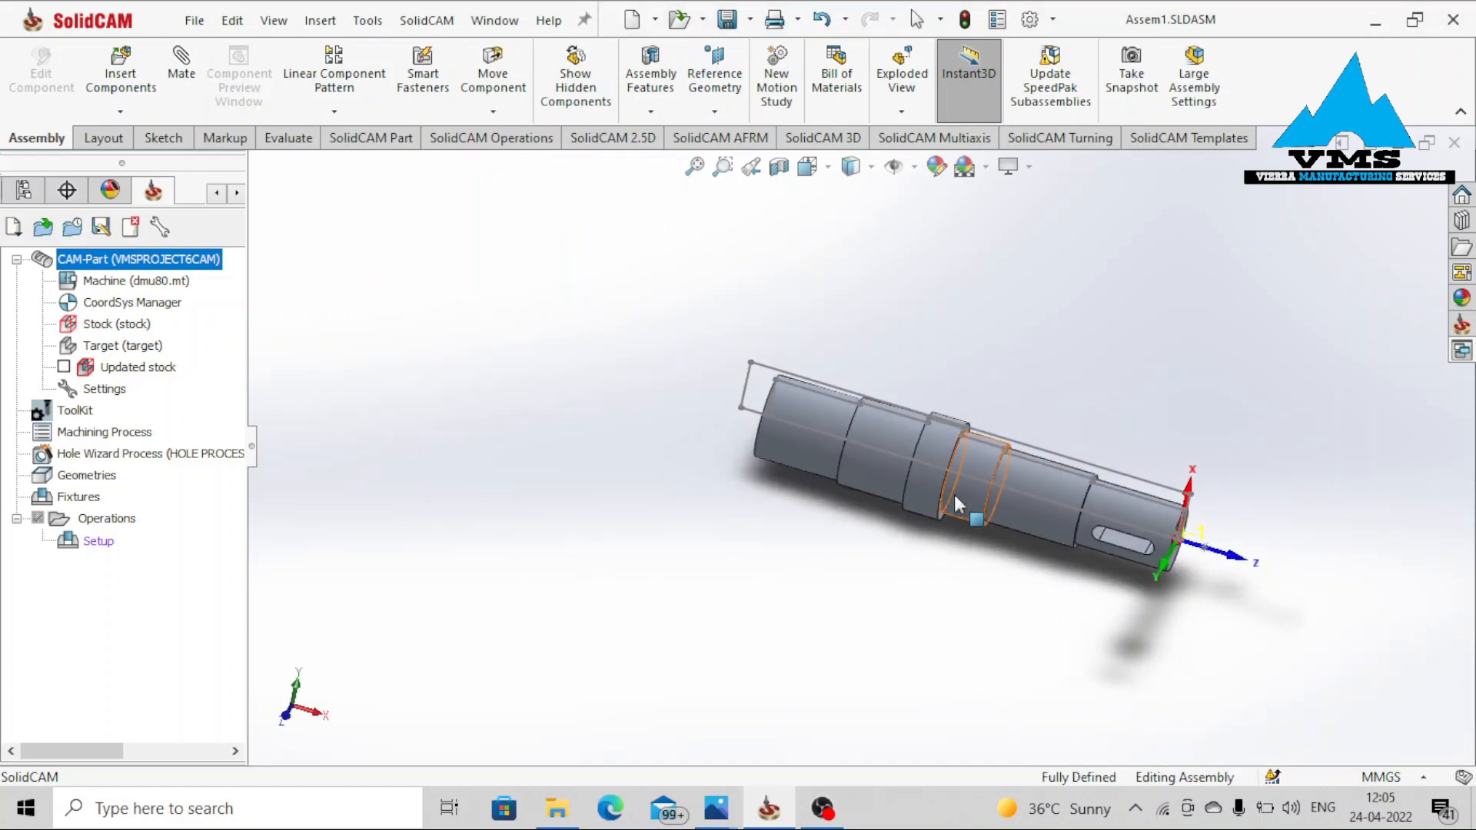
{"action": "scroll", "coordinate": [1007, 498], "scroll_direction": "down", "scroll_amount": 5}
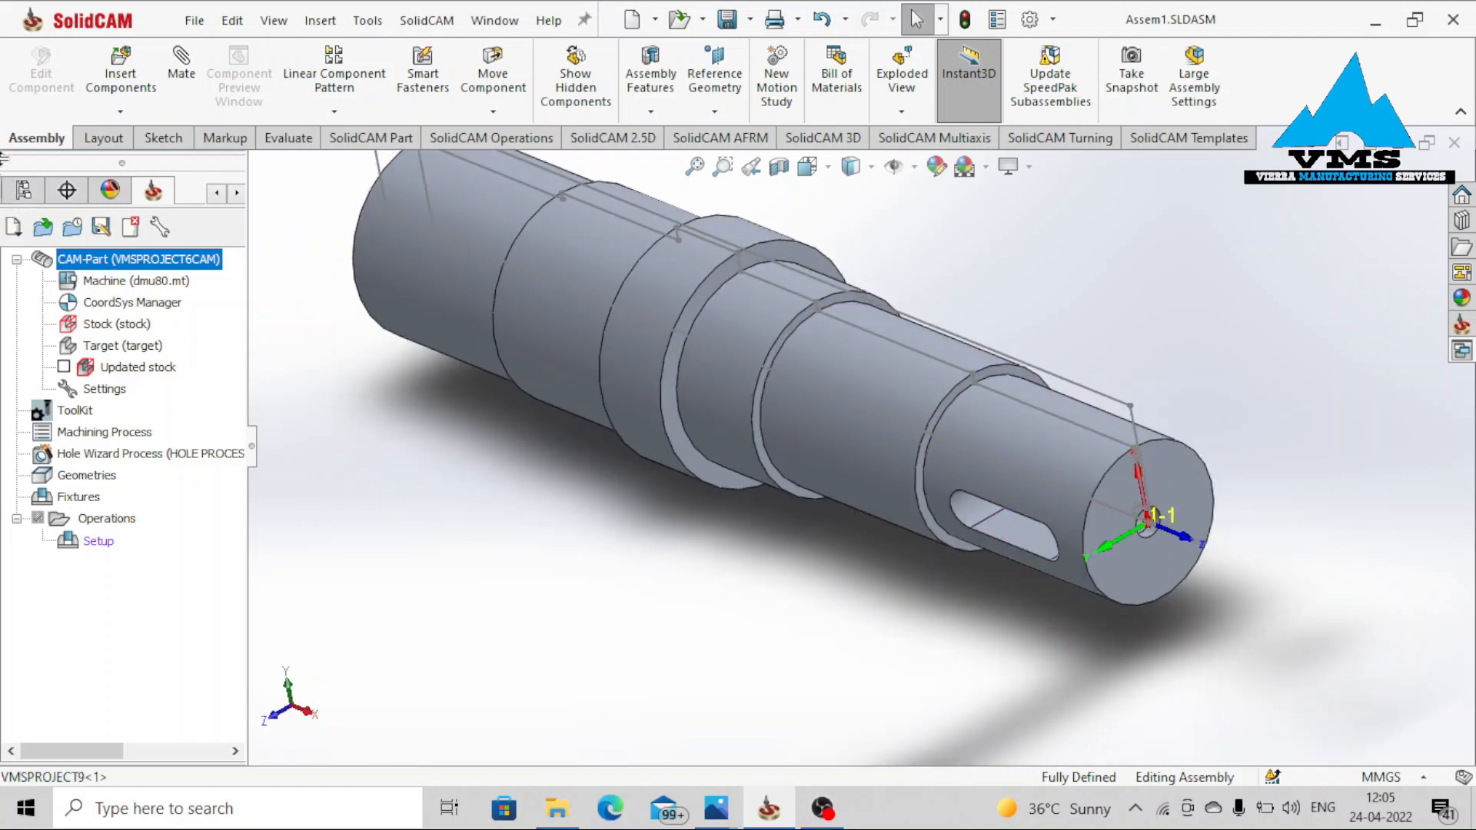
{"action": "left_click", "coordinate": [121, 111]}
{"action": "left_click", "coordinate": [124, 158]}
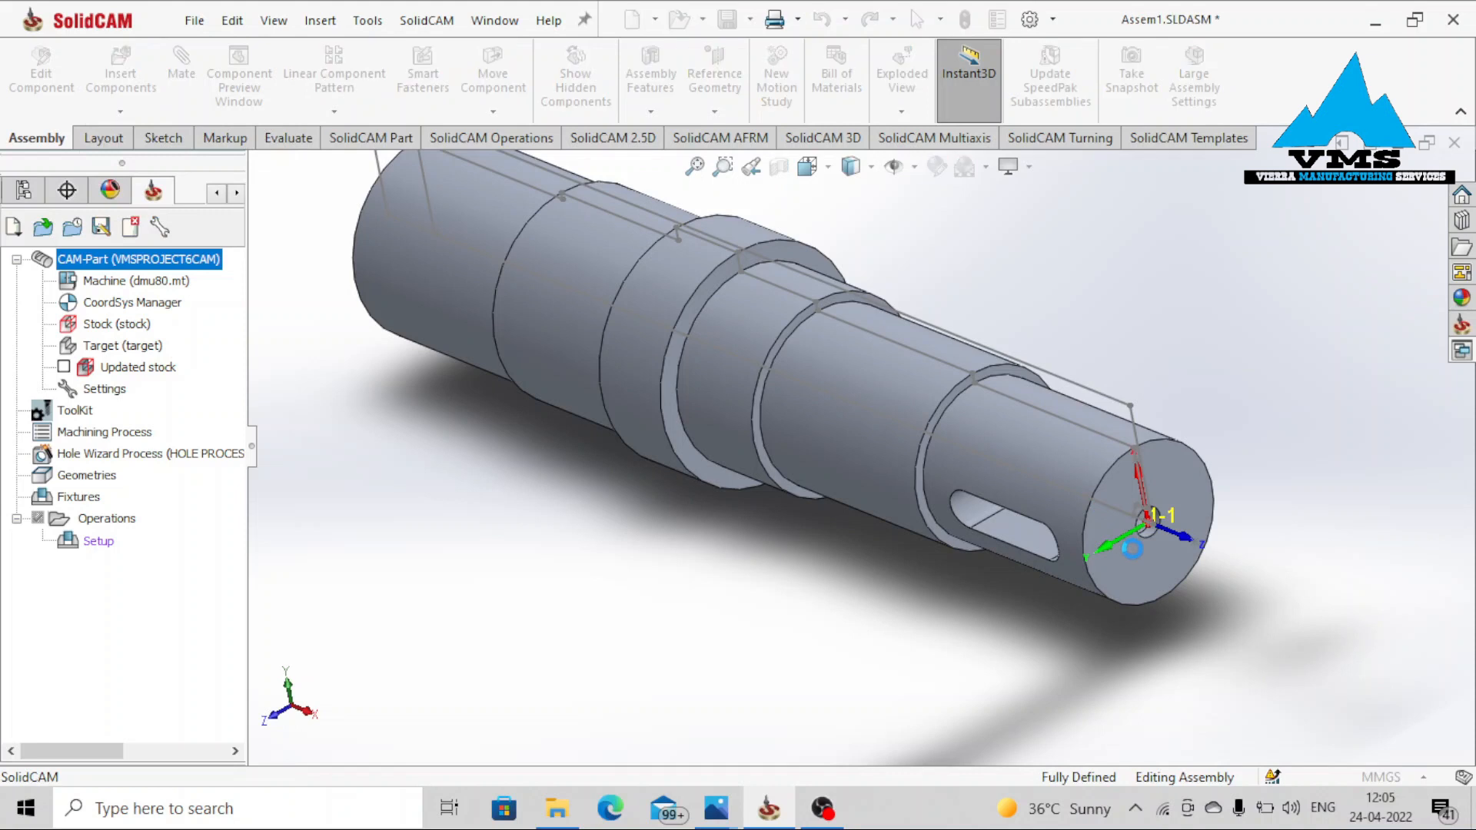
{"action": "left_click", "coordinate": [1162, 478]}
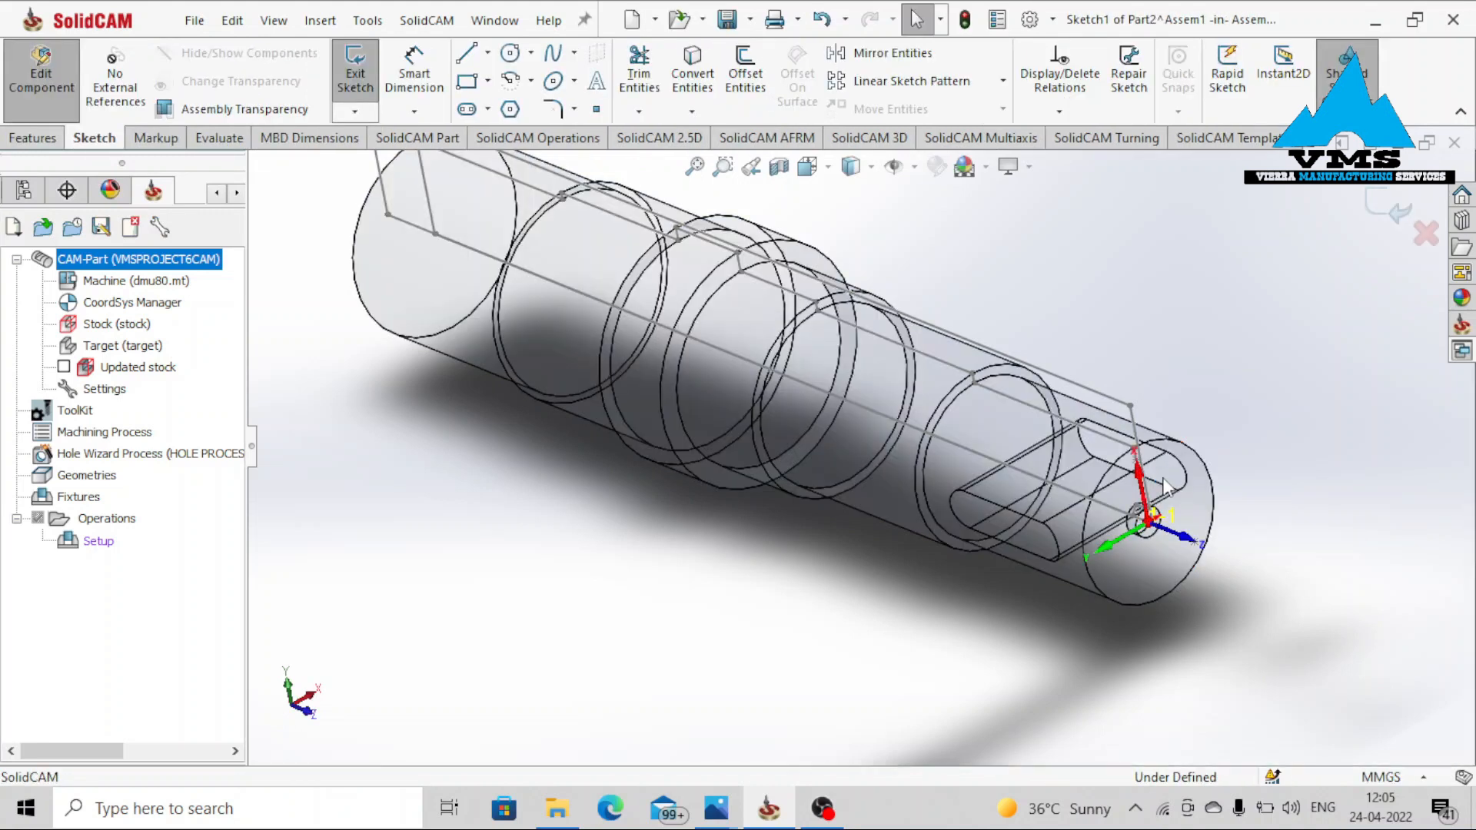
Sketch a circle about 42 mm in diameter centred on the origin of the shaft's keyway end face
{"action": "left_click", "coordinate": [830, 171]}
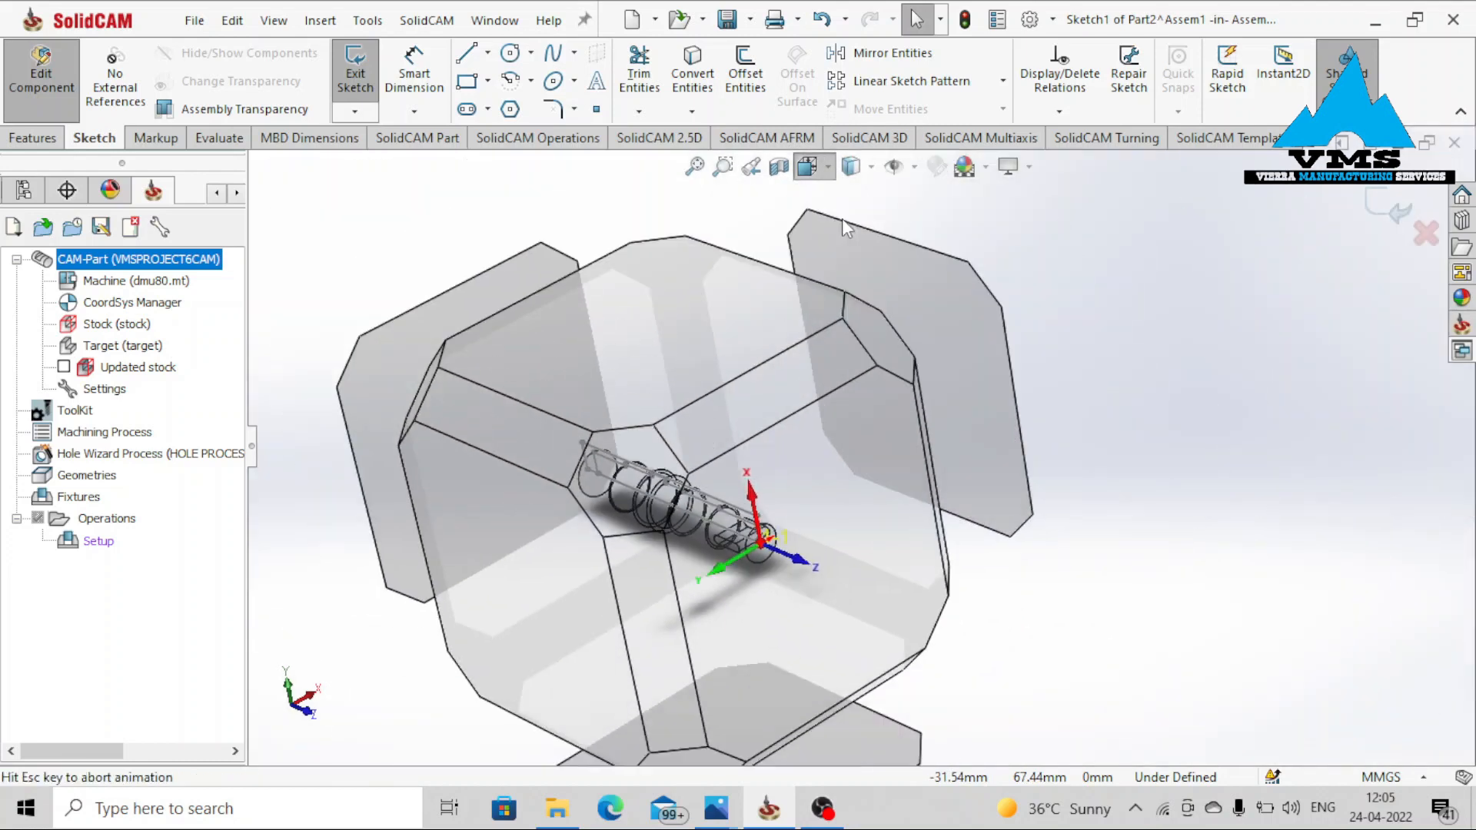
{"action": "left_click", "coordinate": [950, 308]}
{"action": "right_click_drag", "start_coordinate": [1161, 390], "coordinate": [1307, 400]}
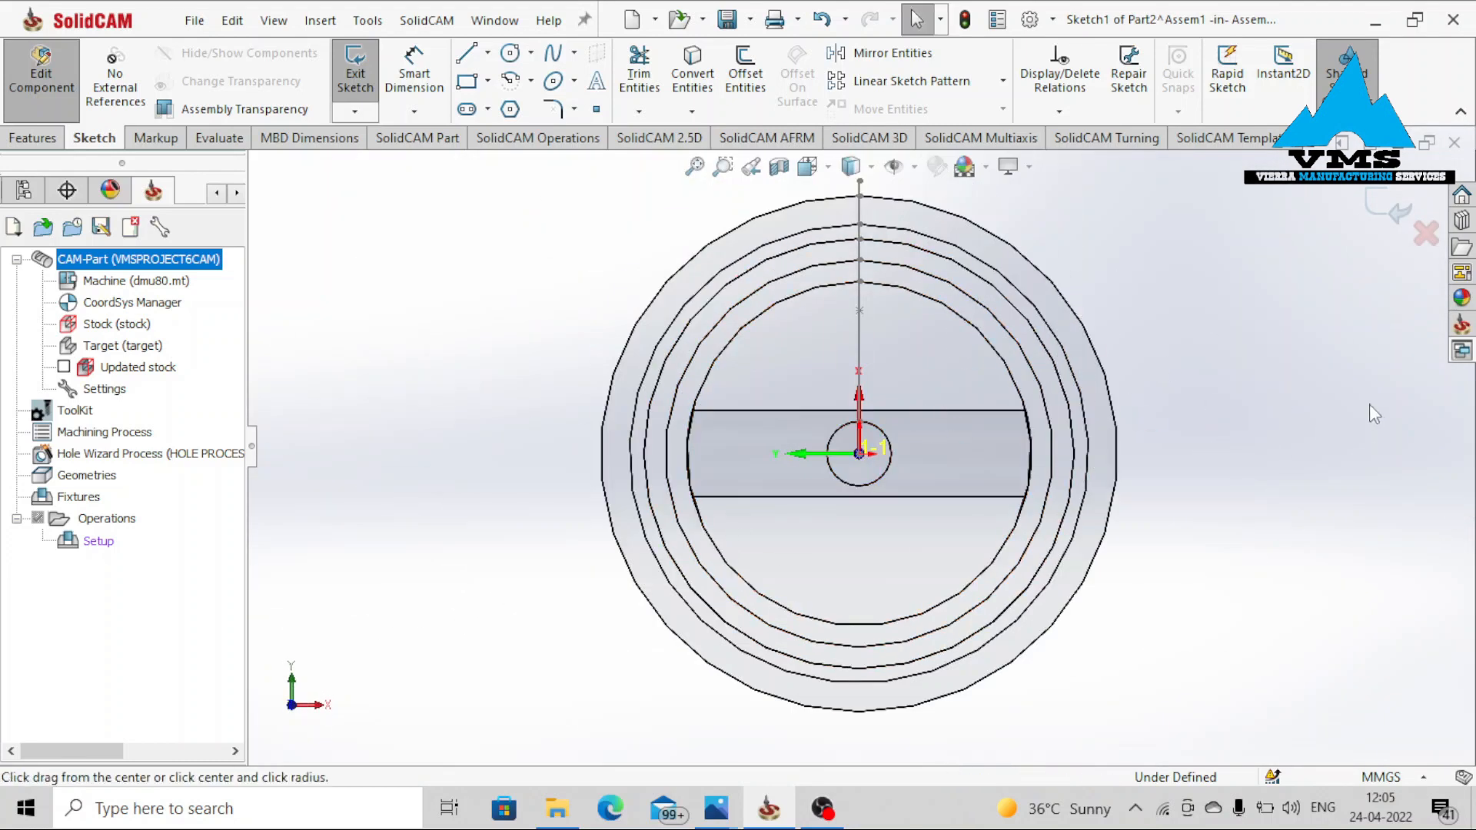
{"action": "left_click", "coordinate": [859, 454]}
{"action": "left_click", "coordinate": [1131, 321]}
Dimension the sketched circle and set its diameter to 40 mm
{"action": "right_click_drag", "start_coordinate": [1281, 340], "coordinate": [1281, 285]}
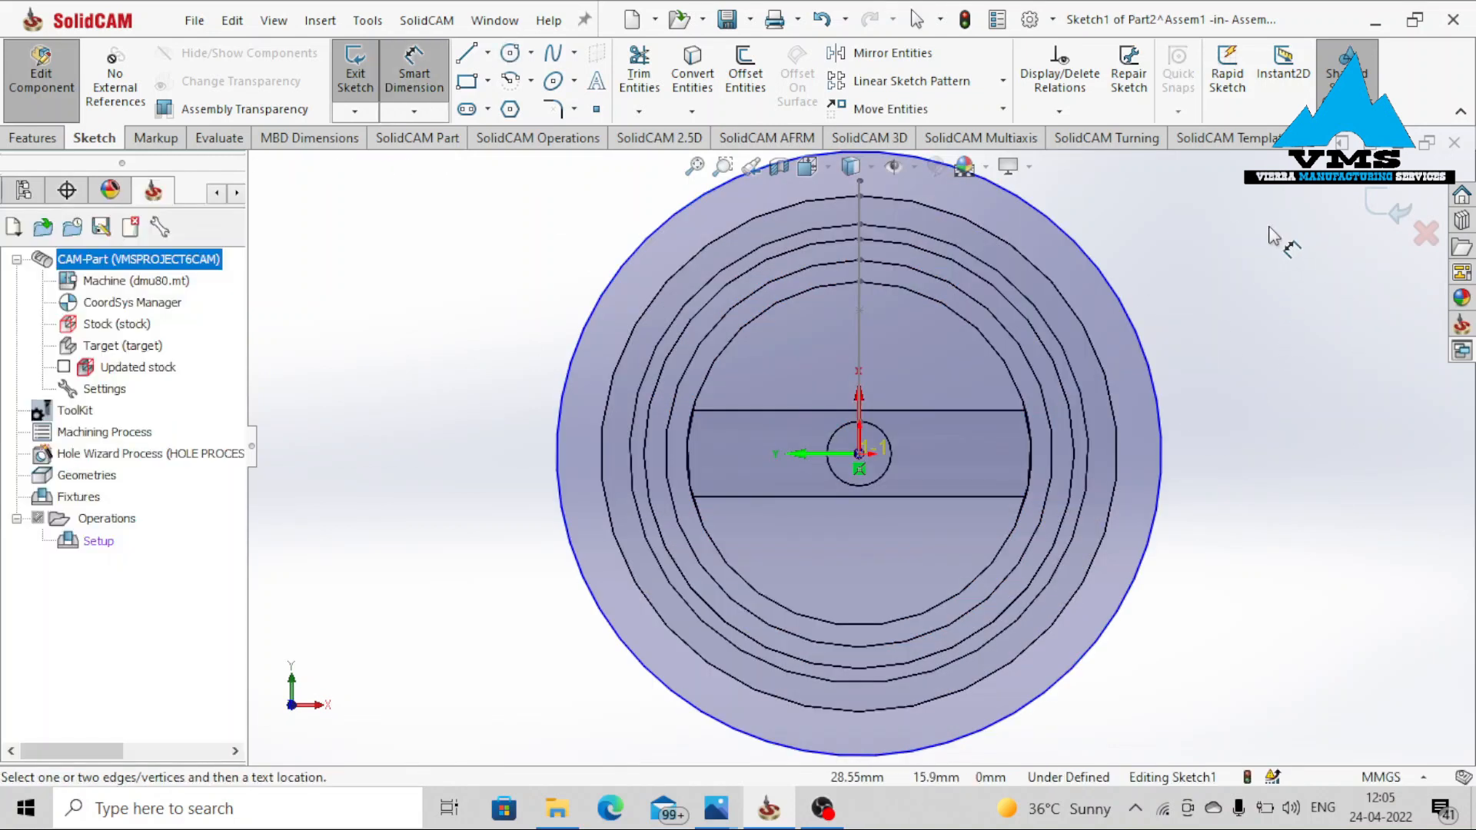
{"action": "left_click", "coordinate": [1150, 352]}
{"action": "left_click", "coordinate": [1233, 315]}
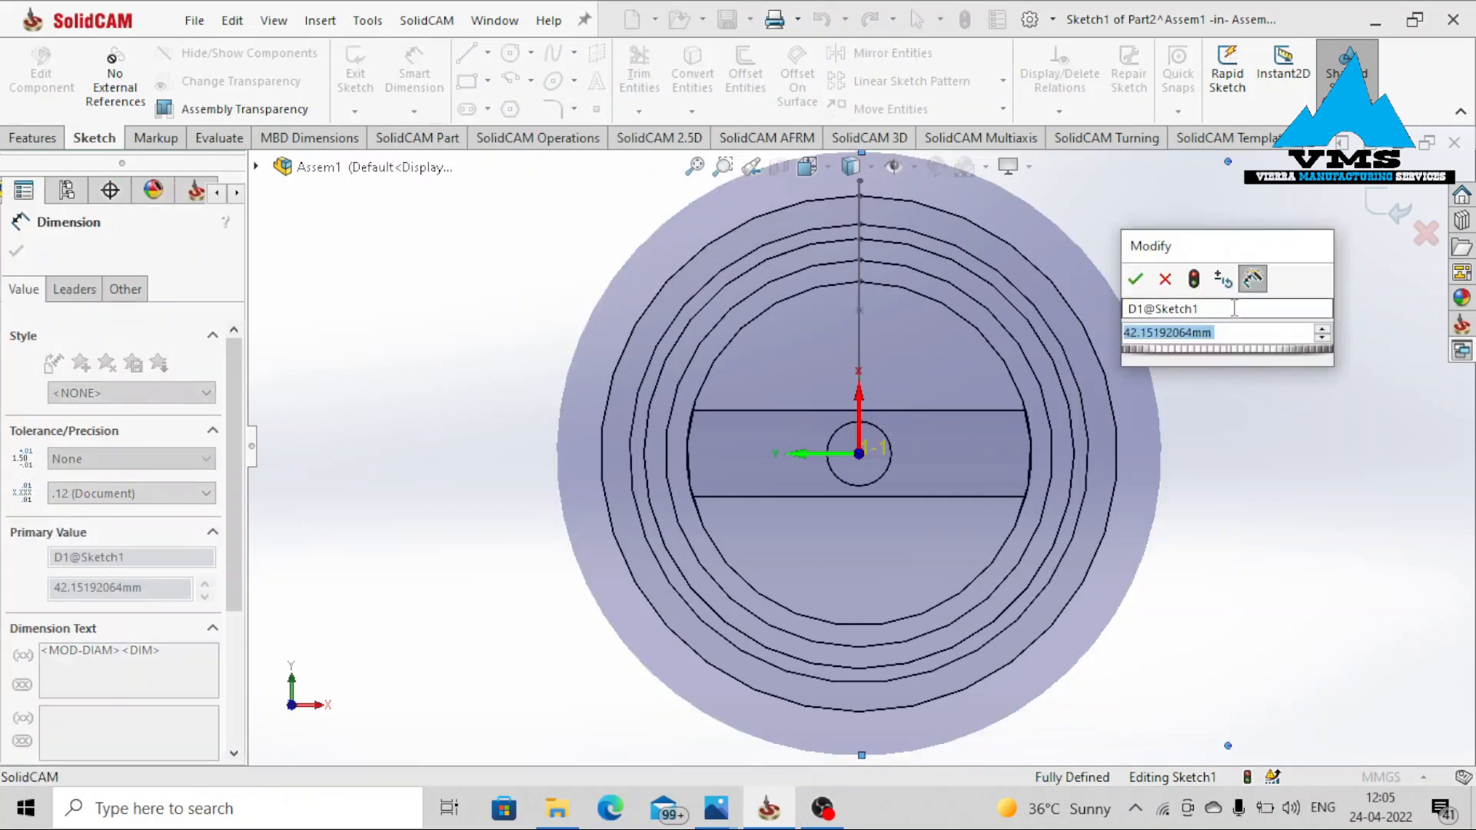
{"action": "key", "text": "Return"}
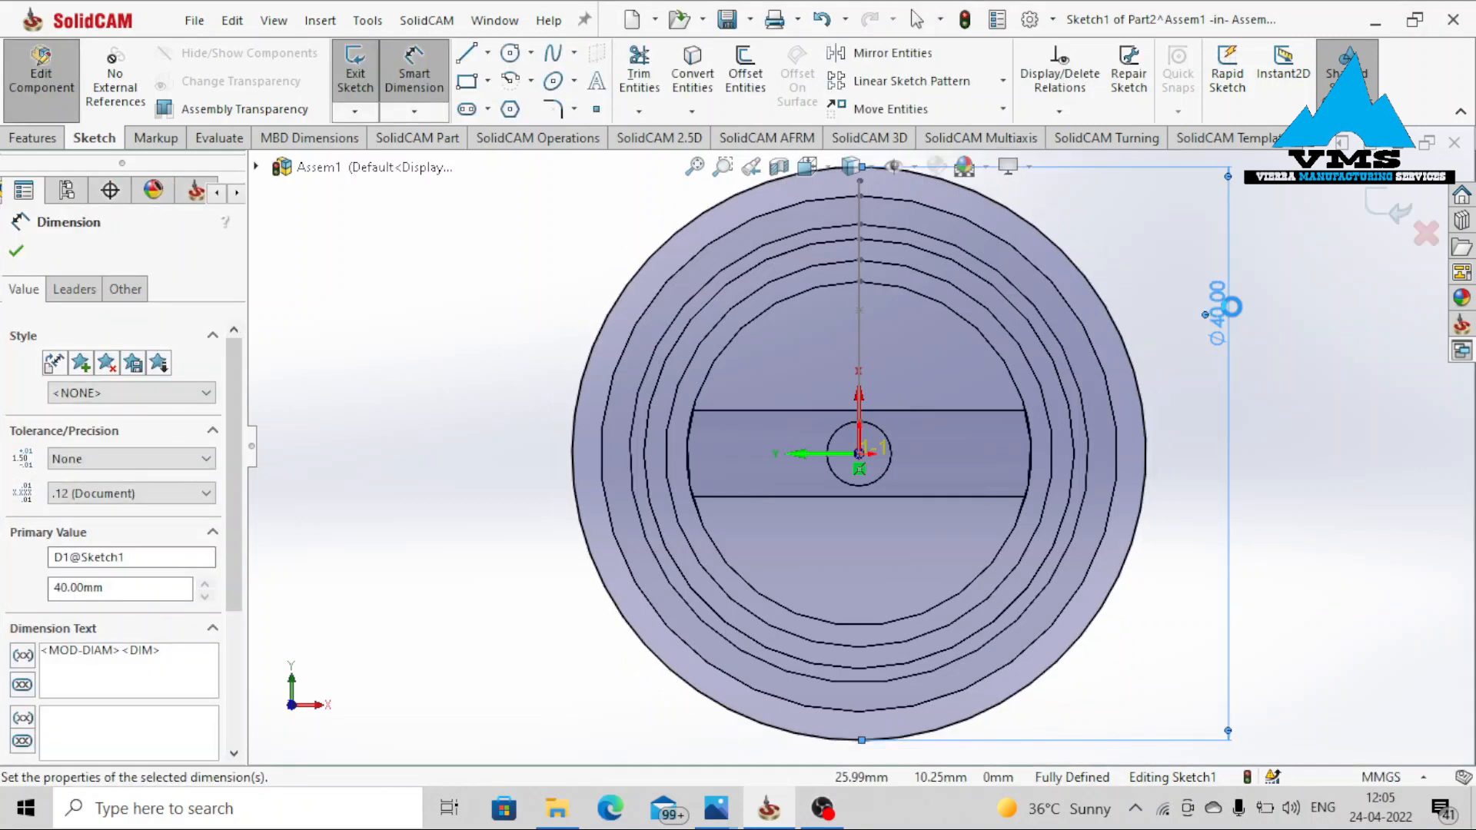
Start a boss extrusion of the circle, ending at Offset From Surface from the shaft's flat end face opposite the keyway
{"action": "left_click", "coordinate": [33, 138]}
{"action": "left_click", "coordinate": [364, 77]}
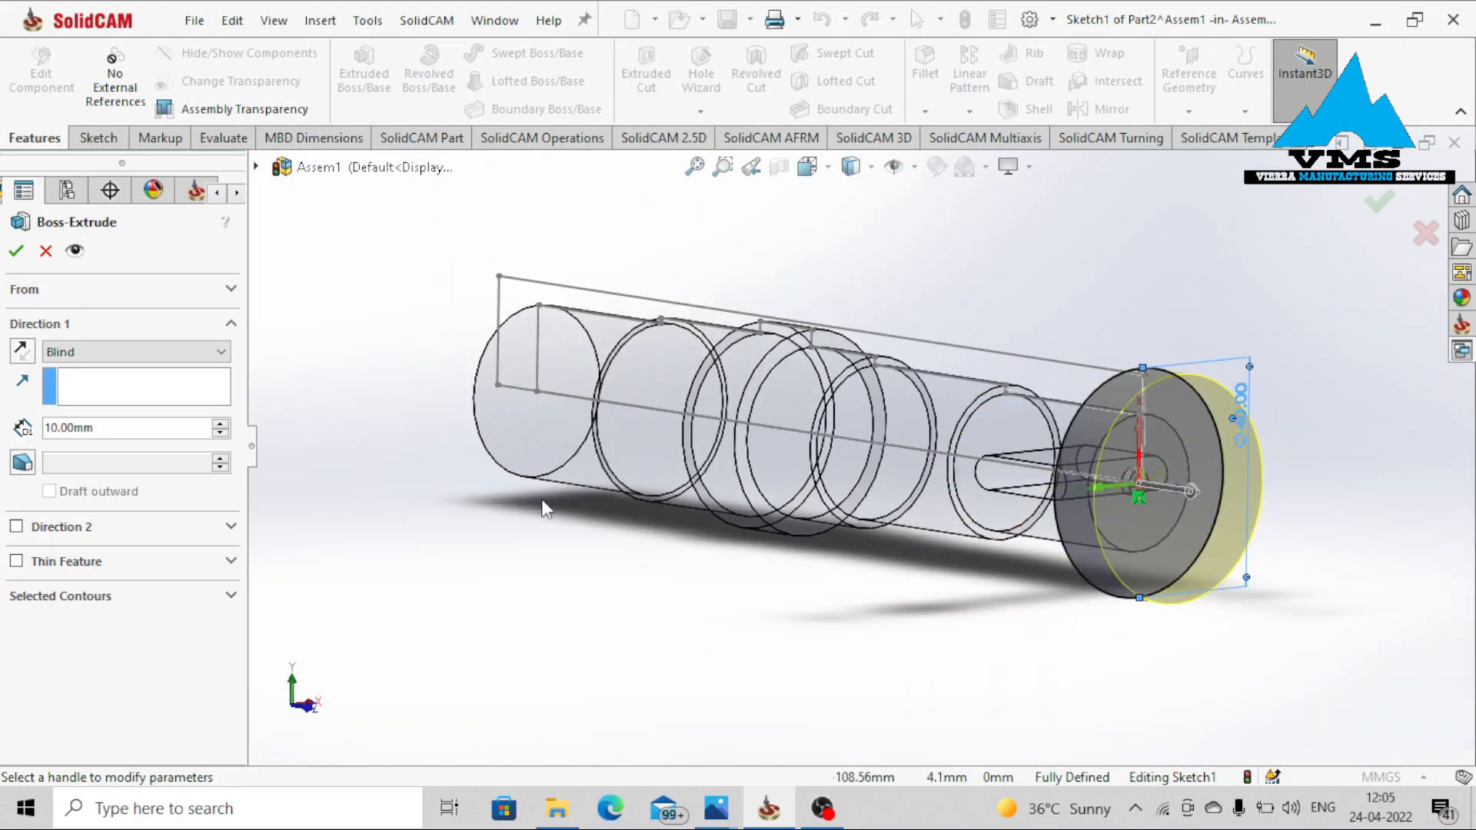
{"action": "left_click", "coordinate": [103, 353]}
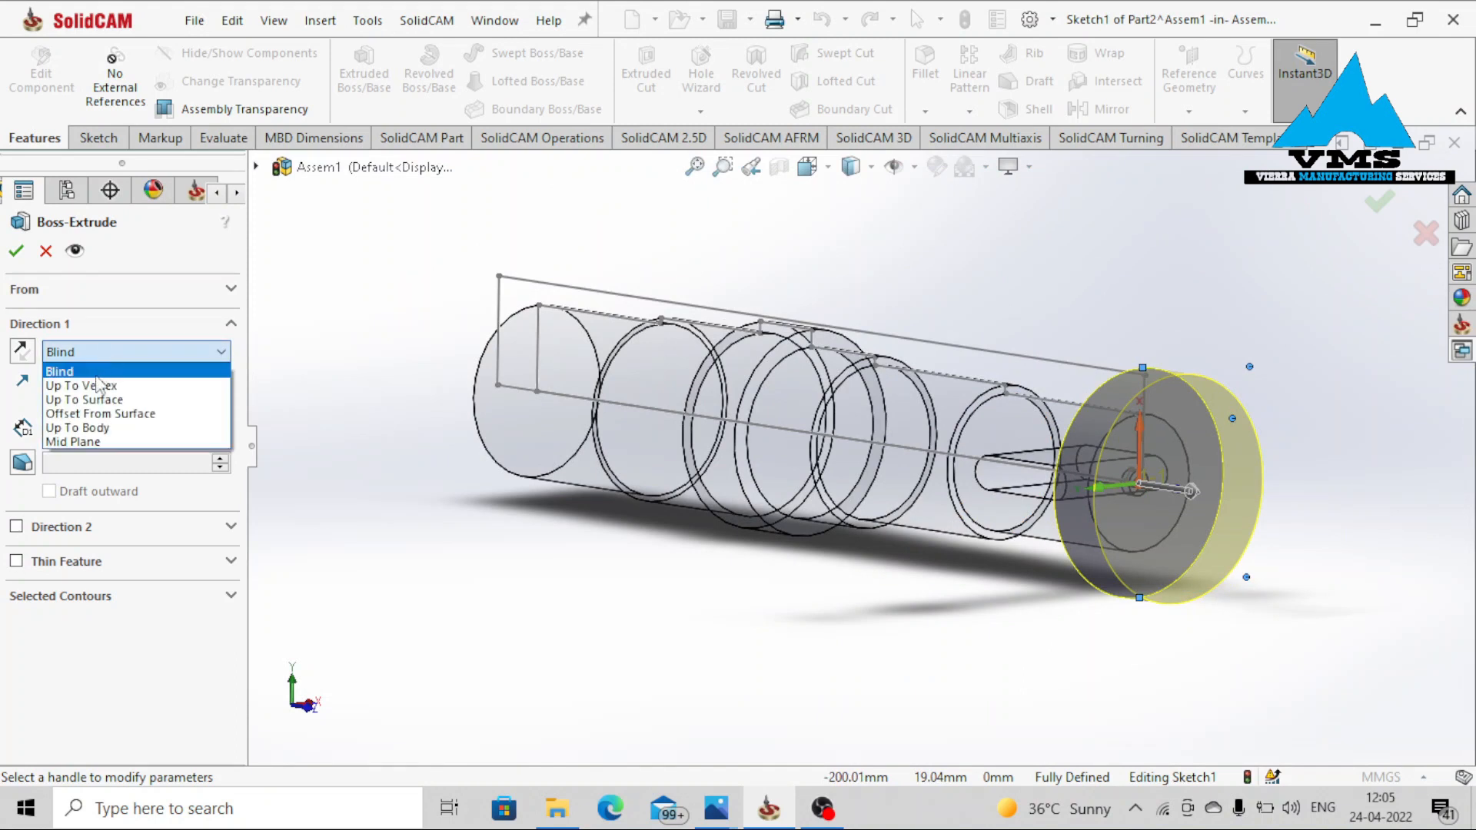
{"action": "left_click", "coordinate": [96, 416]}
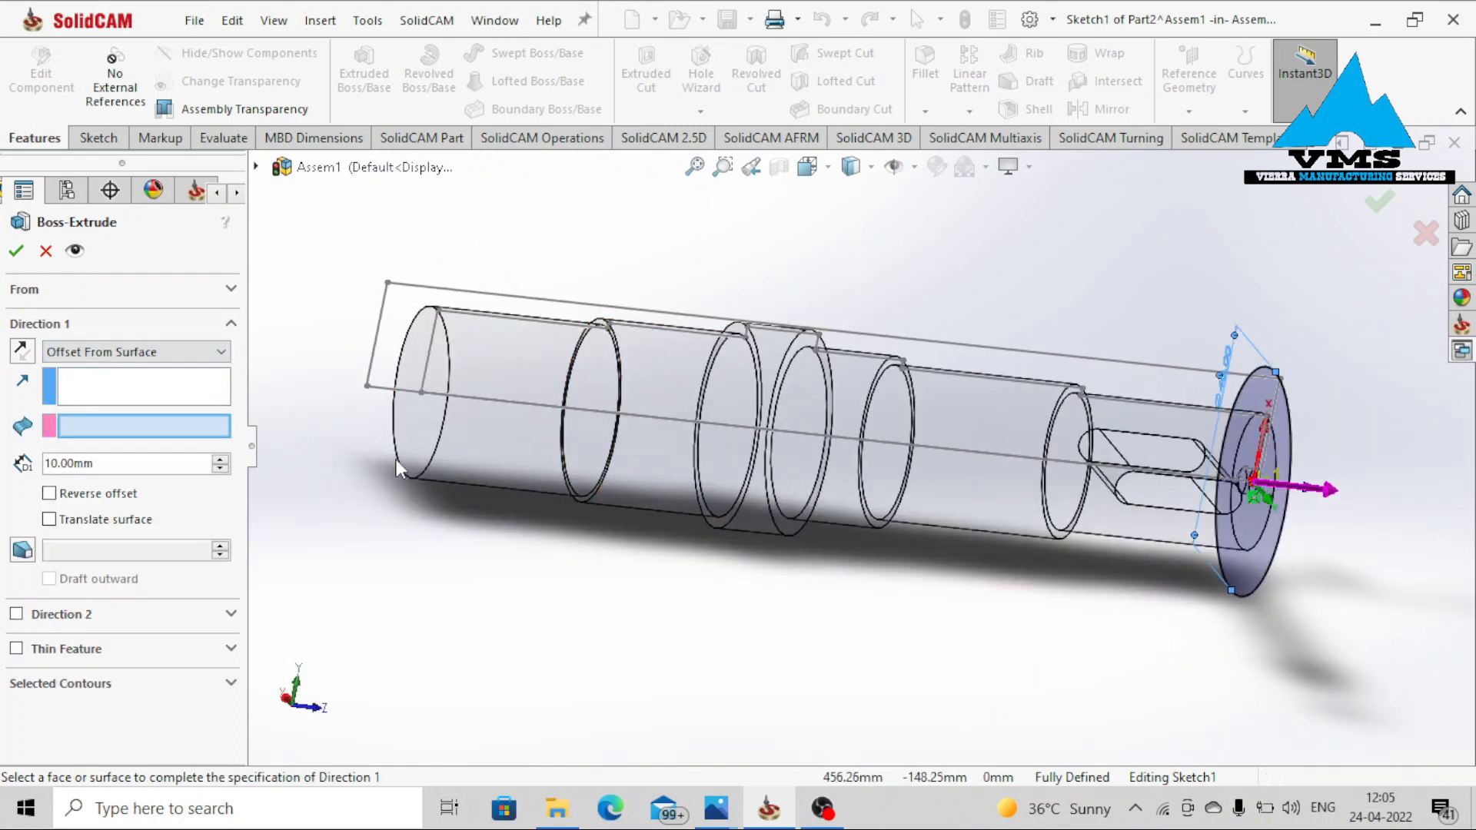
{"action": "left_click", "coordinate": [413, 429]}
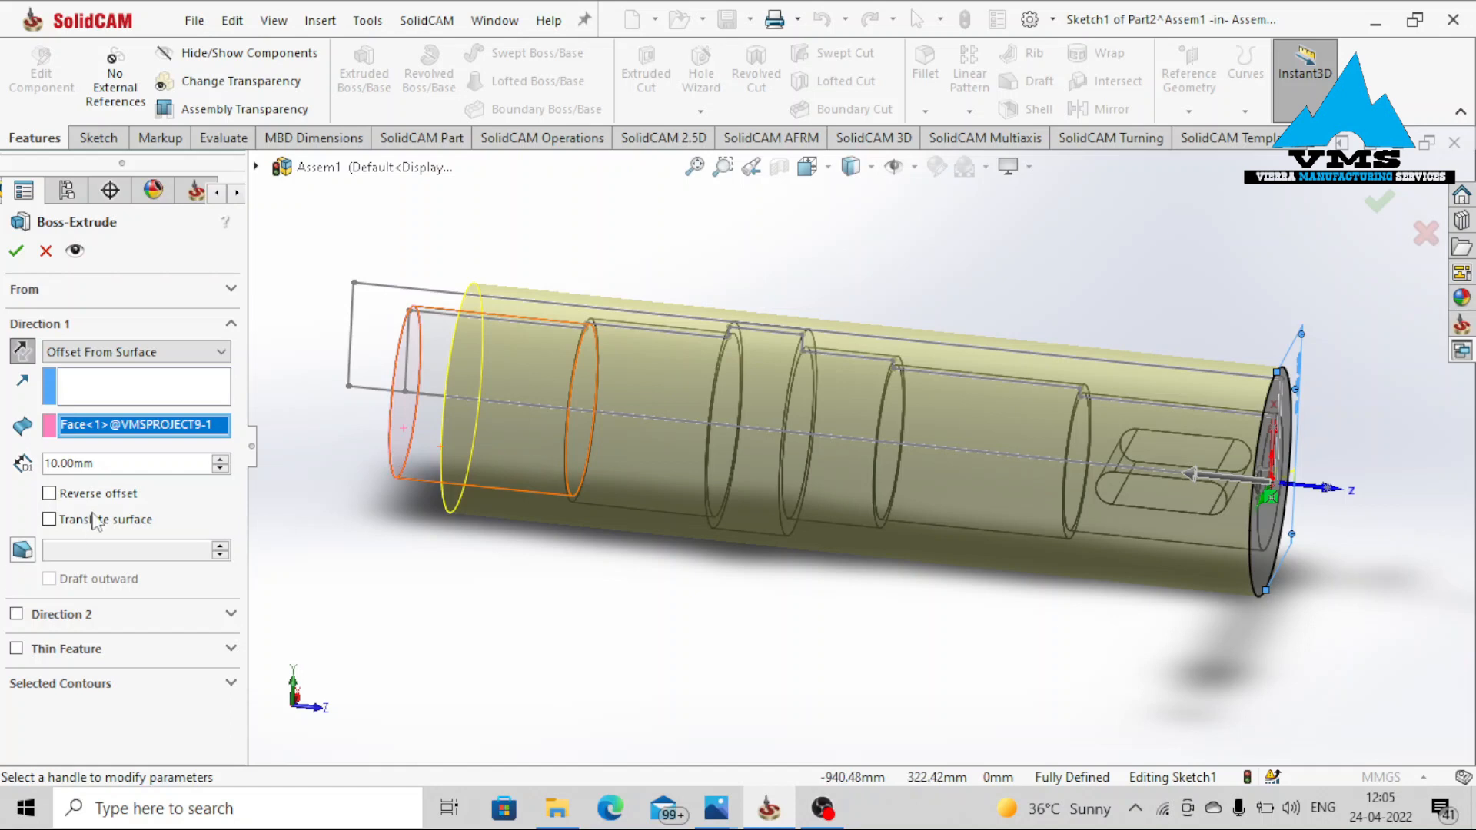
Set the extrusion's surface offset to 20 mm and reverse it so the cylinder extends beyond the shaft's far end
{"action": "left_click_drag", "start_coordinate": [97, 464], "coordinate": [14, 474]}
{"action": "type", "text": "20.0"}
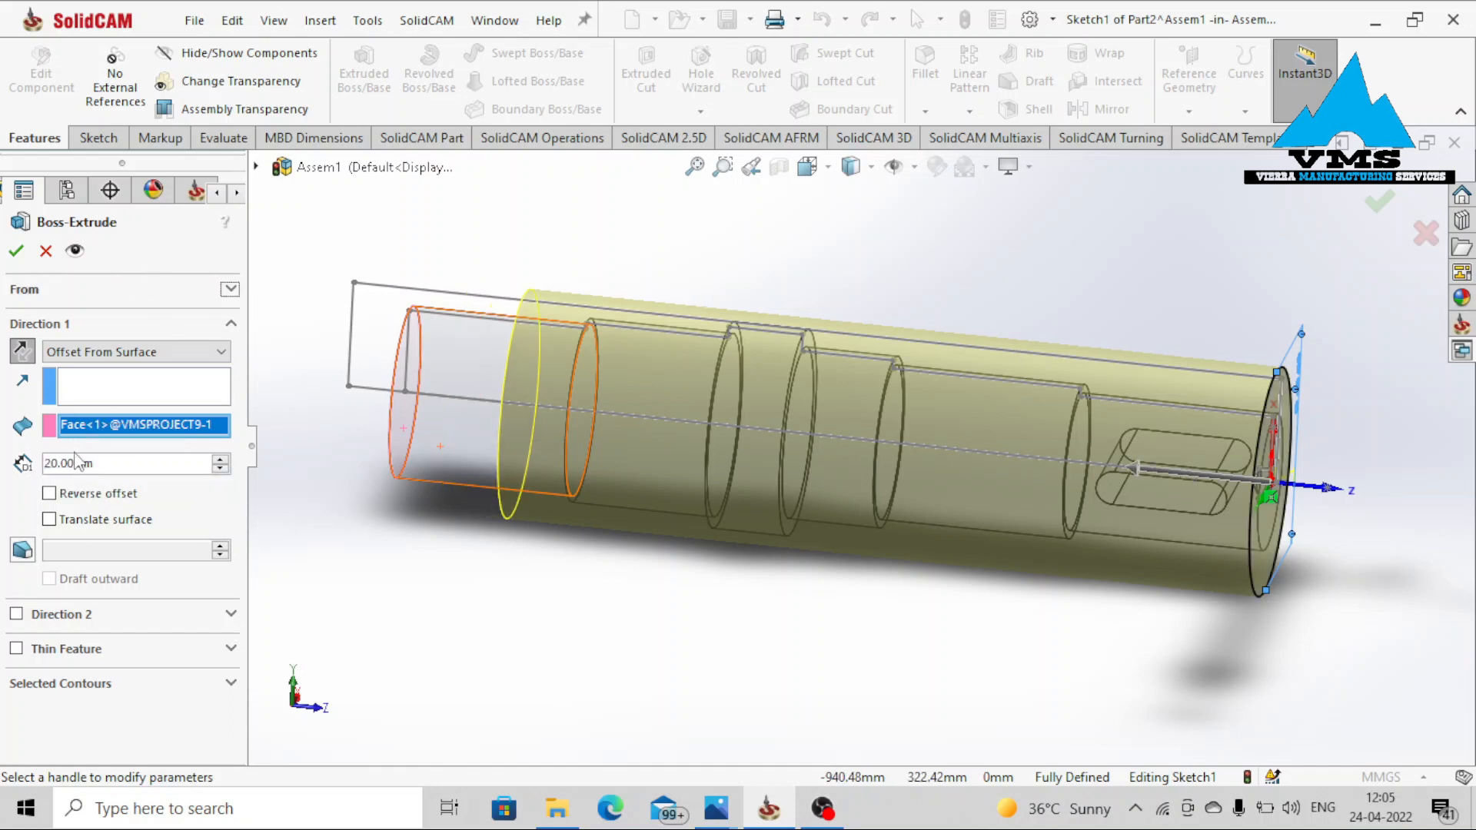
{"action": "left_click", "coordinate": [49, 493]}
{"action": "middle_click_drag", "start_coordinate": [311, 460], "coordinate": [273, 449]}
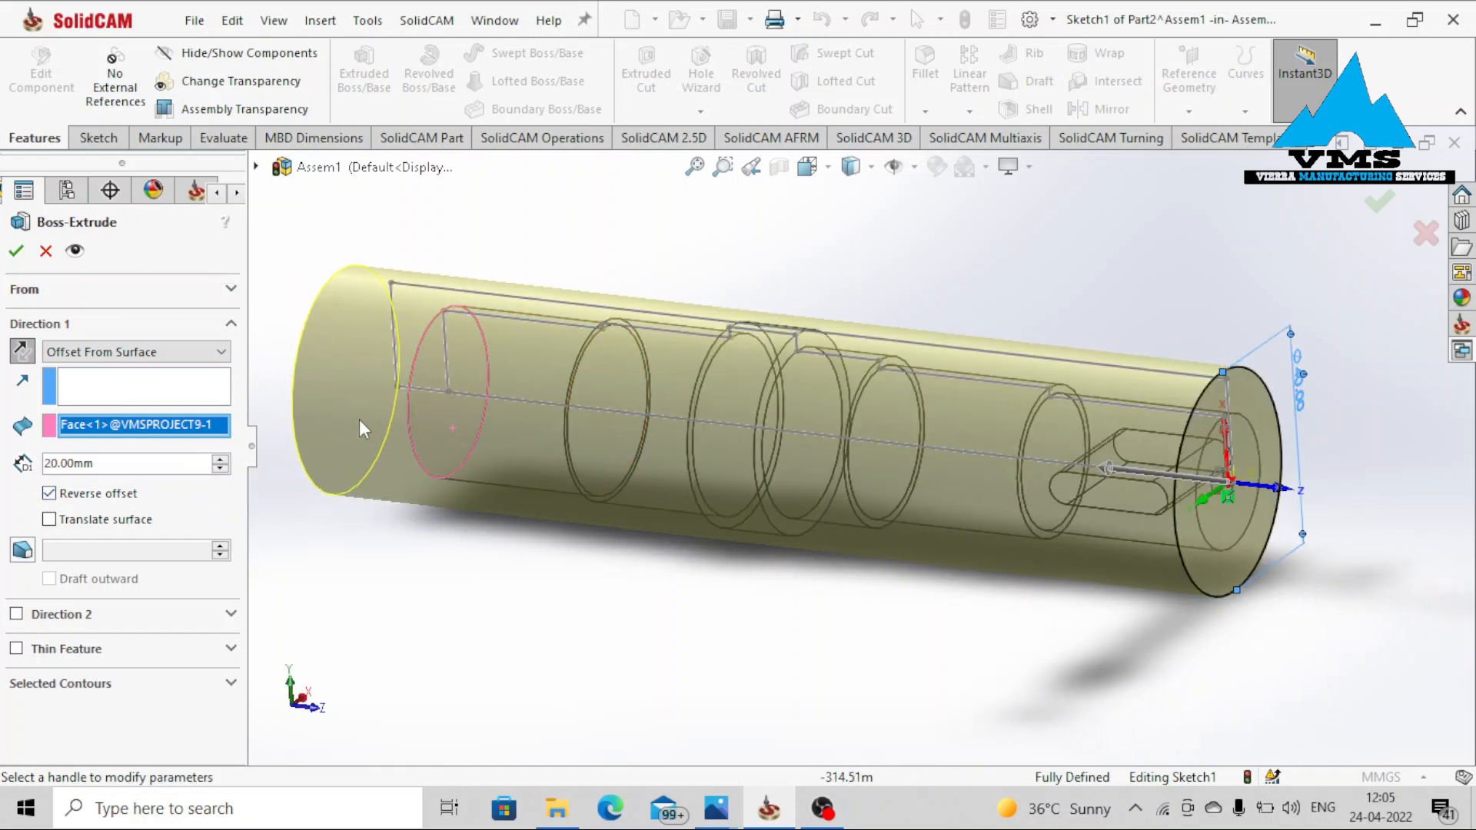
{"action": "scroll", "coordinate": [1272, 492], "scroll_direction": "down", "scroll_amount": 3}
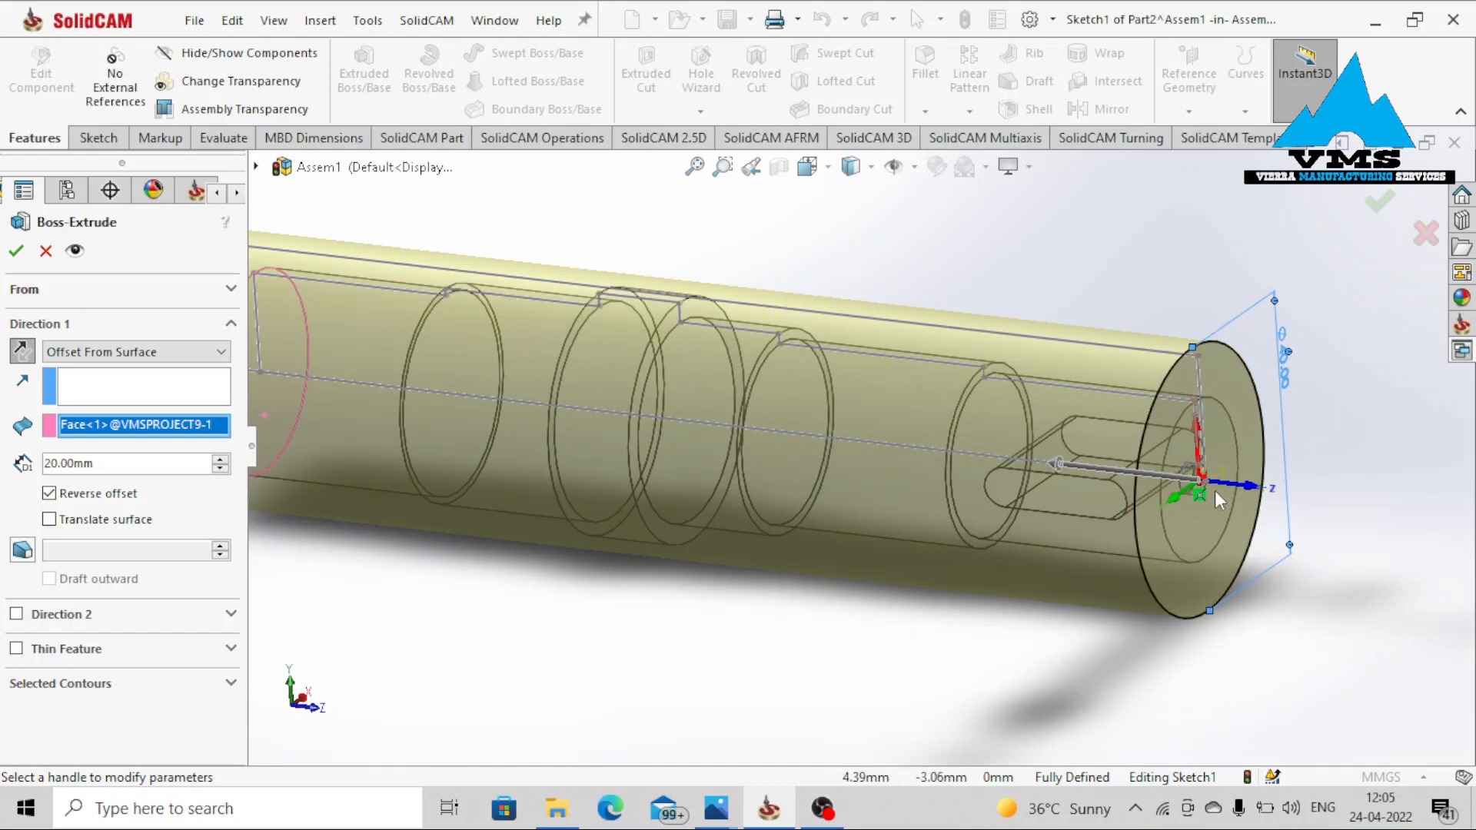
{"action": "middle_click_drag", "start_coordinate": [1202, 500], "coordinate": [1183, 469]}
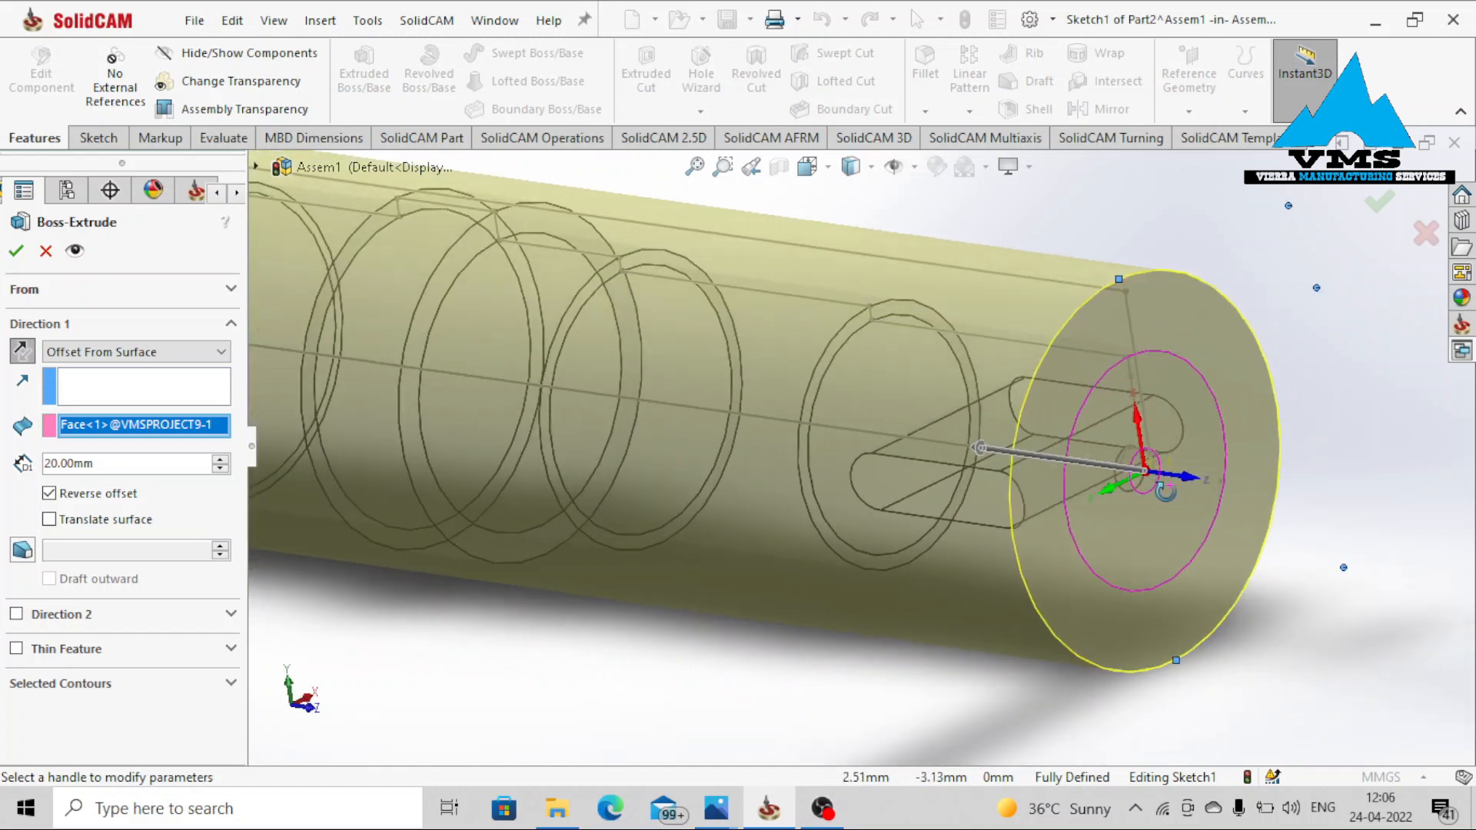
Enable a second blind extrusion direction with a depth of 5 mm at the keyway end, and accept the boss extrusion
{"action": "left_click", "coordinate": [16, 615]}
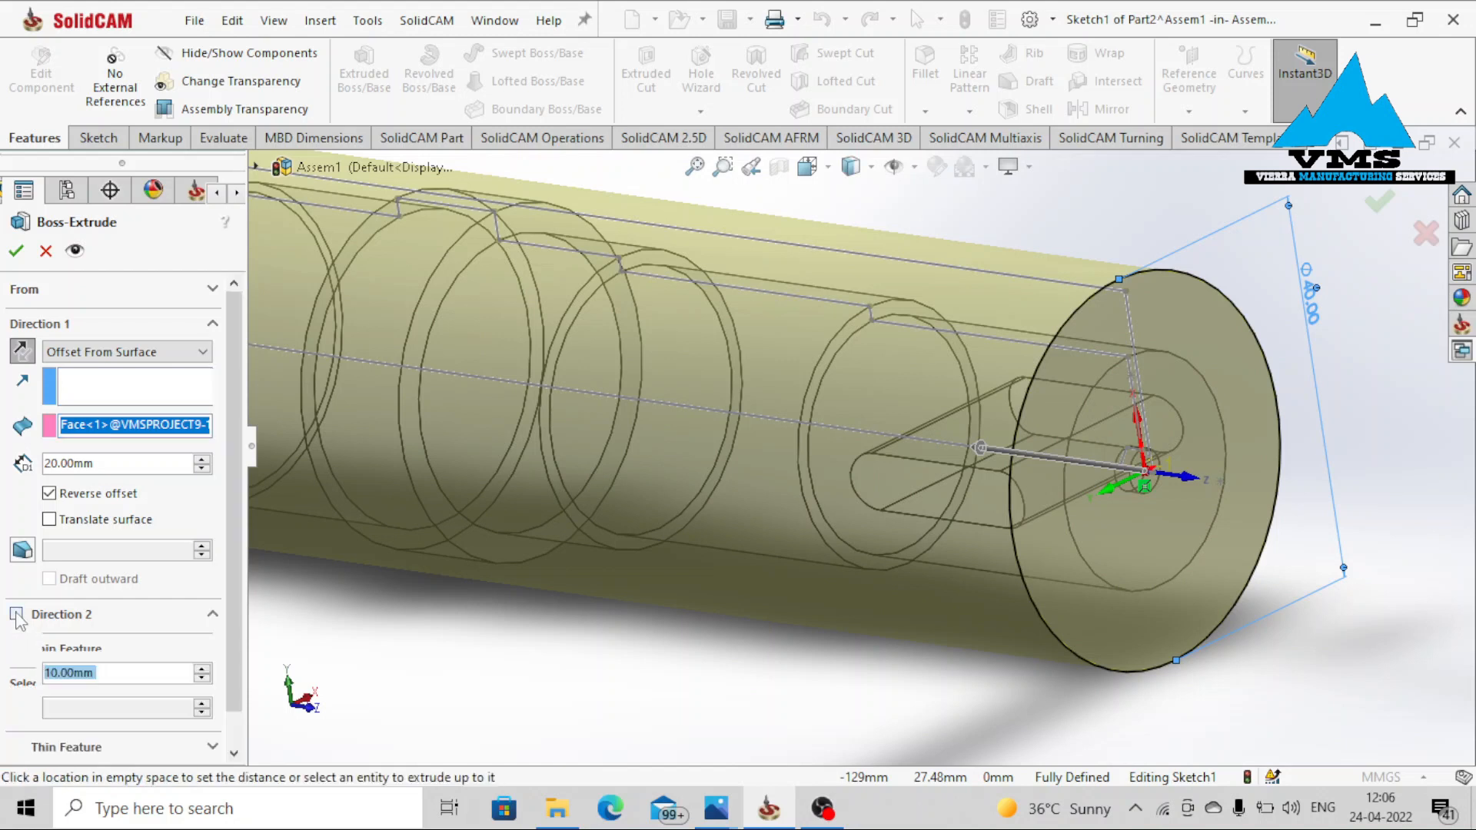
{"action": "middle_click_drag", "start_coordinate": [1027, 536], "coordinate": [1100, 494]}
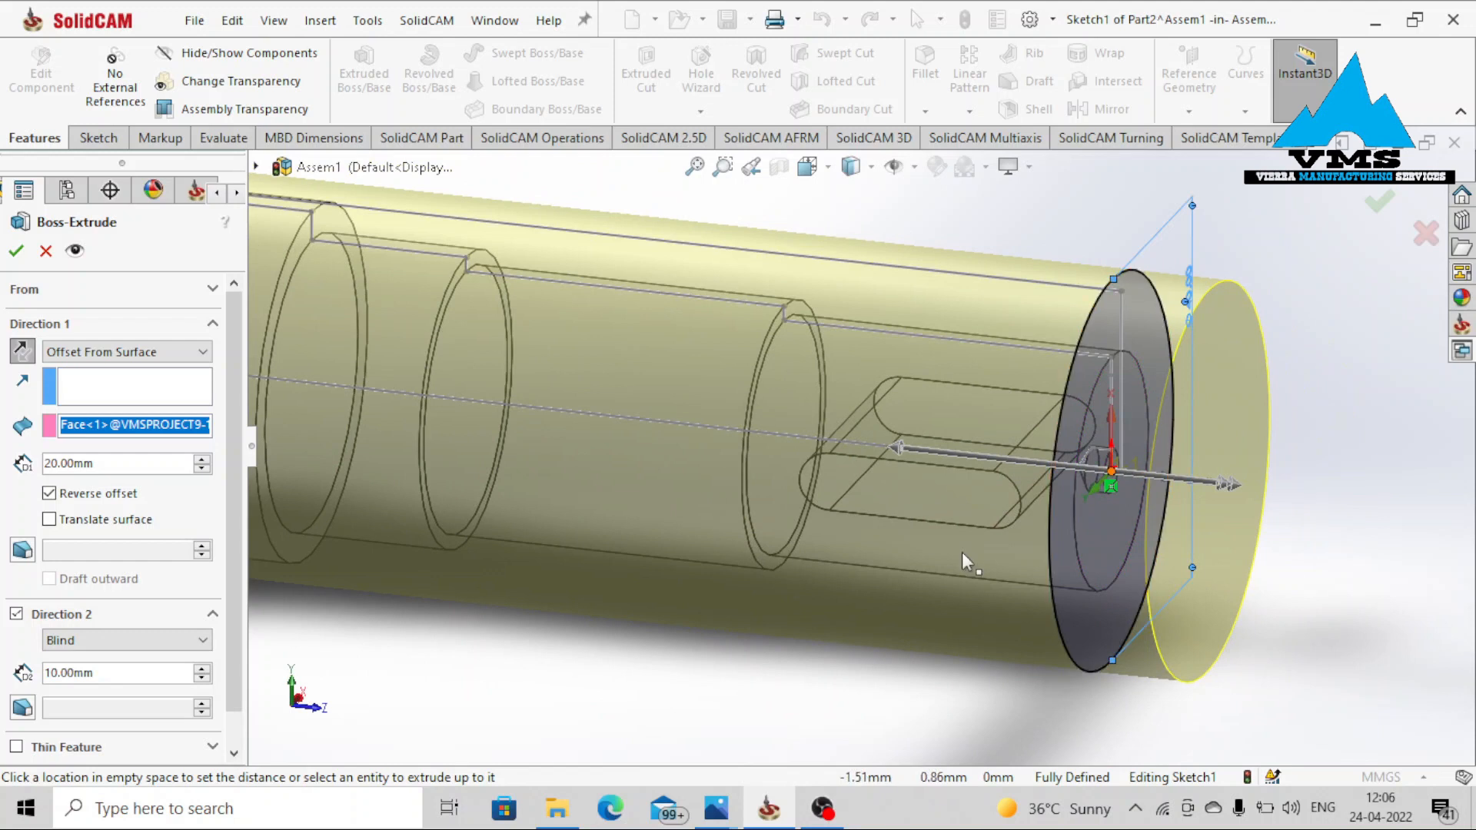
{"action": "left_click", "coordinate": [96, 673]}
{"action": "type", "text": "50"}
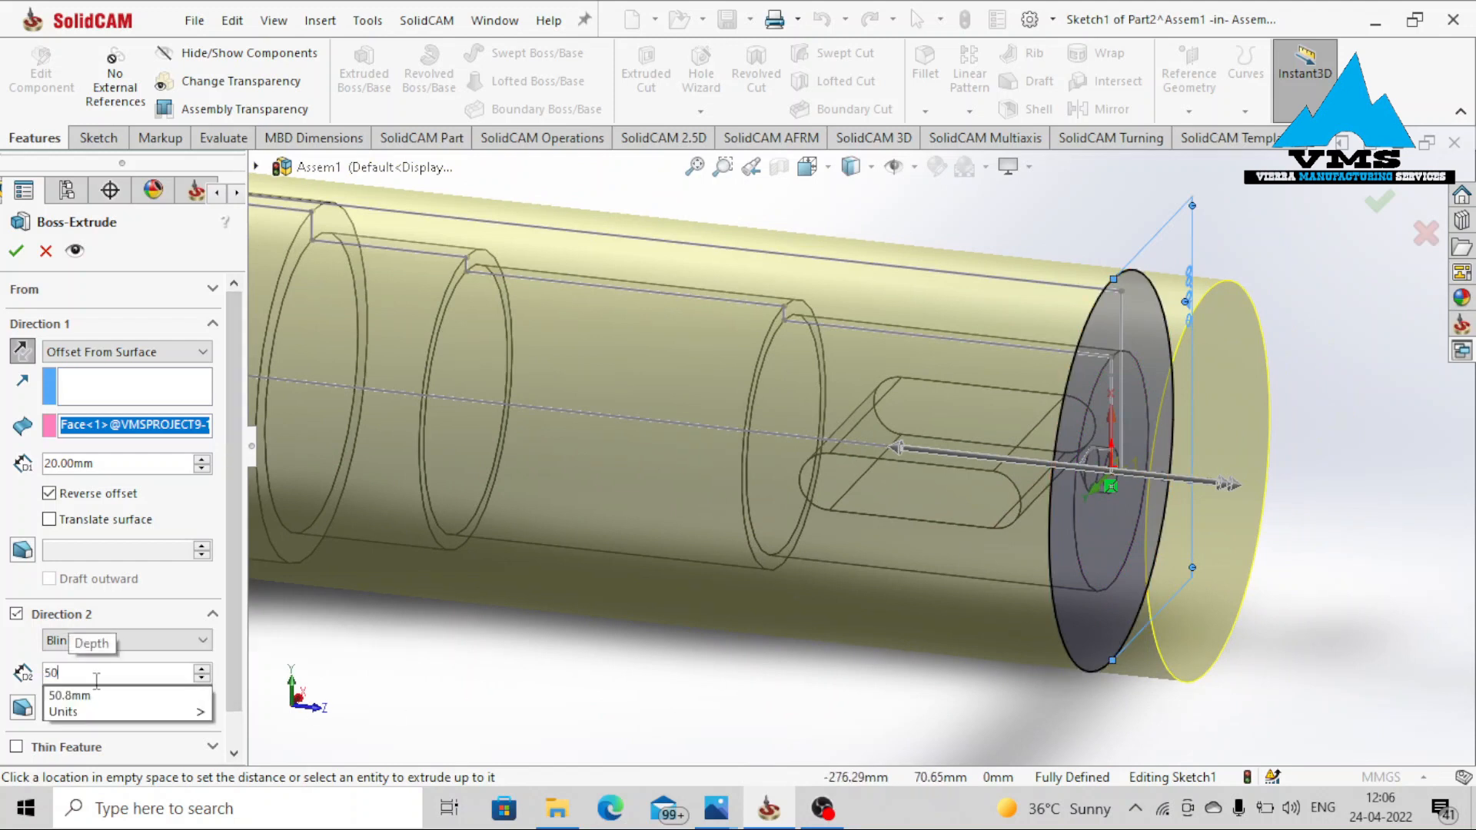
{"action": "key", "text": "BackSpace"}
{"action": "type", "text": ".0"}
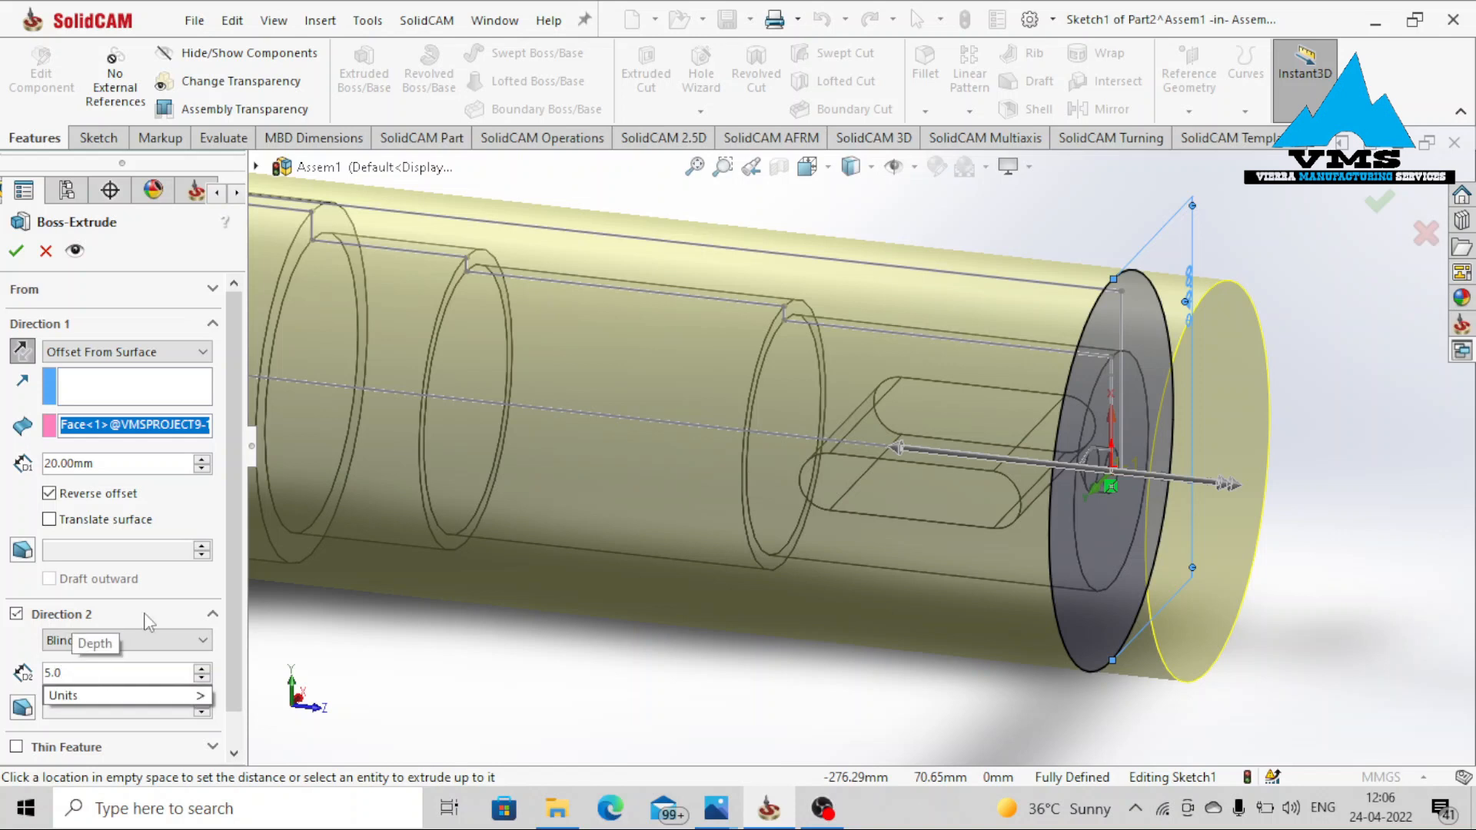
{"action": "left_click", "coordinate": [145, 615]}
{"action": "mouse_move", "coordinate": [766, 496]}
{"action": "middle_mouse_down"}
{"action": "mouse_move", "coordinate": [792, 504]}
{"action": "mouse_move", "coordinate": [765, 511]}
{"action": "middle_mouse_up"}
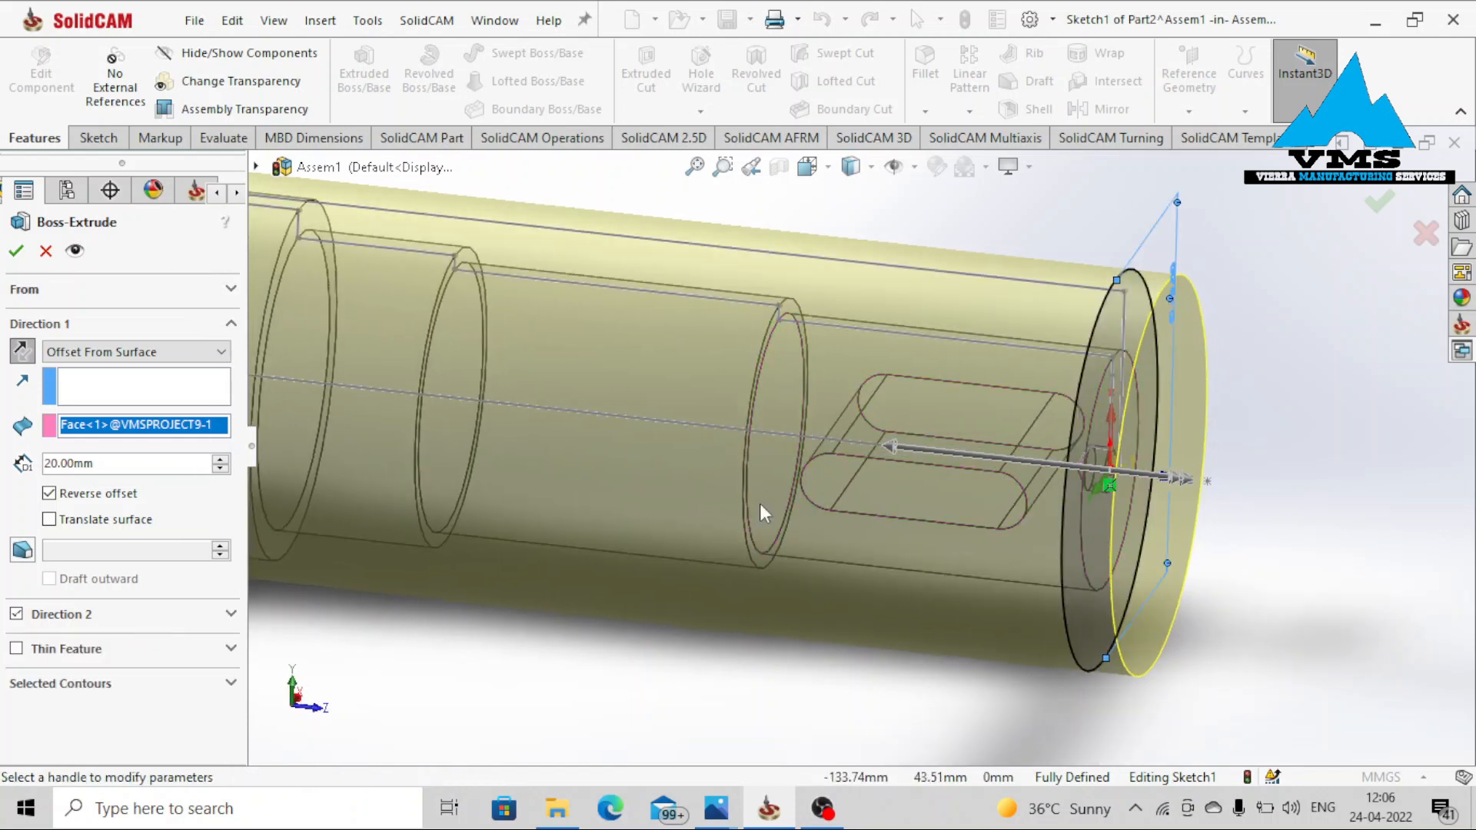
{"action": "left_click", "coordinate": [17, 252]}
Finish editing the new part in the assembly and make its cylinder transparent so the shaft shows inside
{"action": "left_click", "coordinate": [1399, 215]}
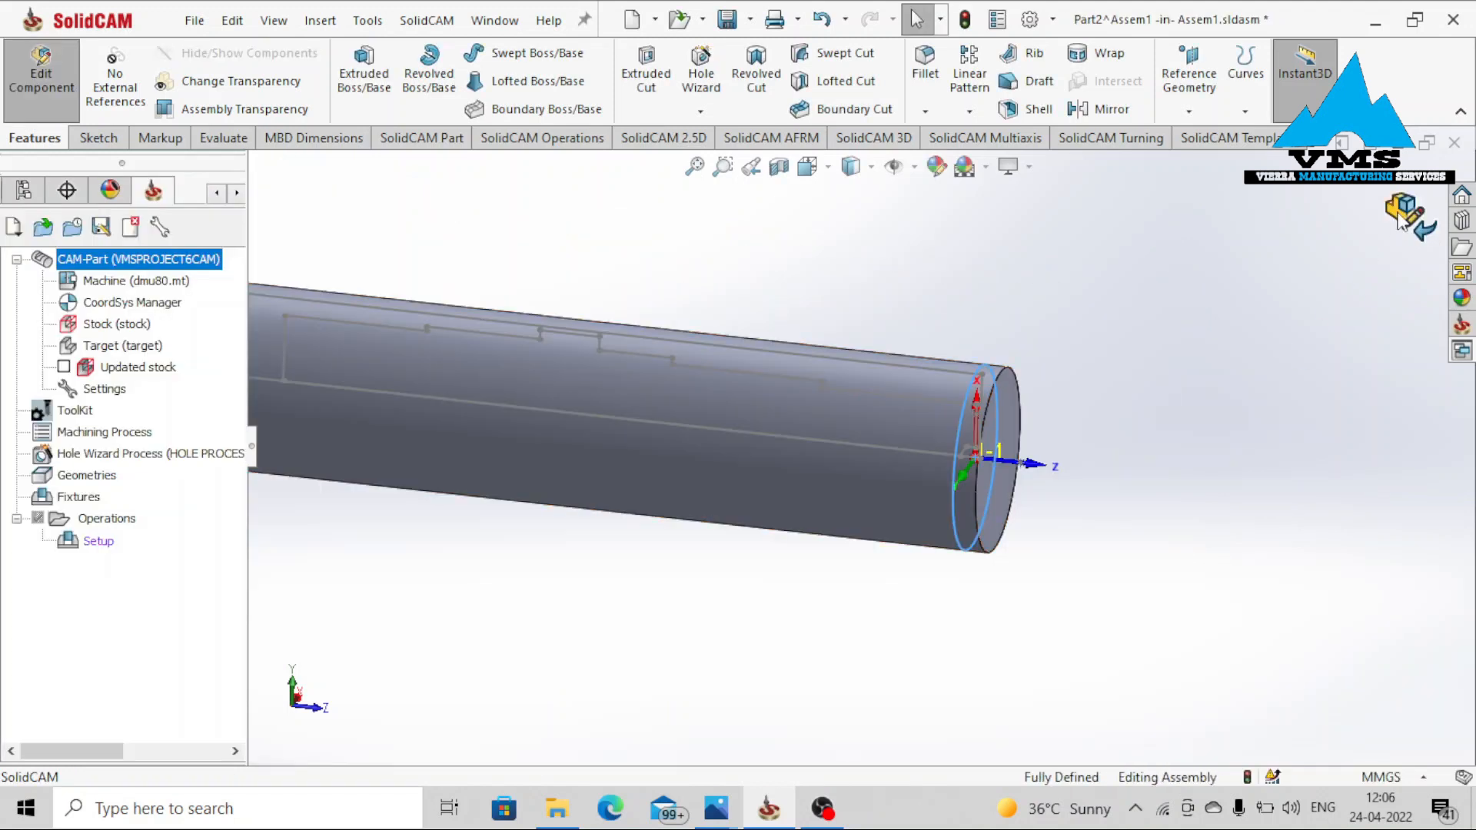
{"action": "middle_click_drag", "start_coordinate": [623, 476], "coordinate": [870, 516], "text": "ctrl"}
{"action": "left_click", "coordinate": [871, 521]}
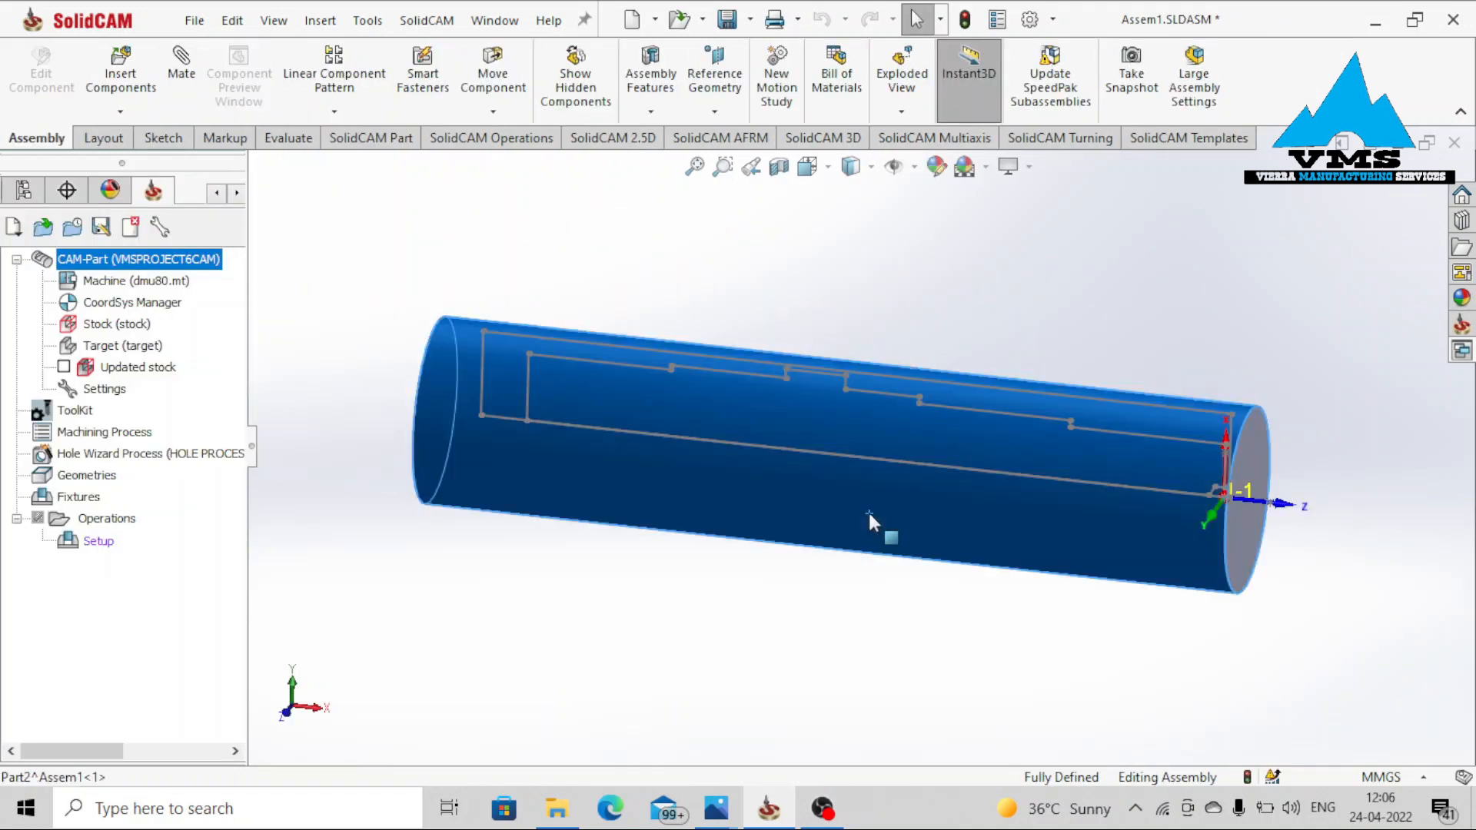
{"action": "right_click", "coordinate": [869, 512]}
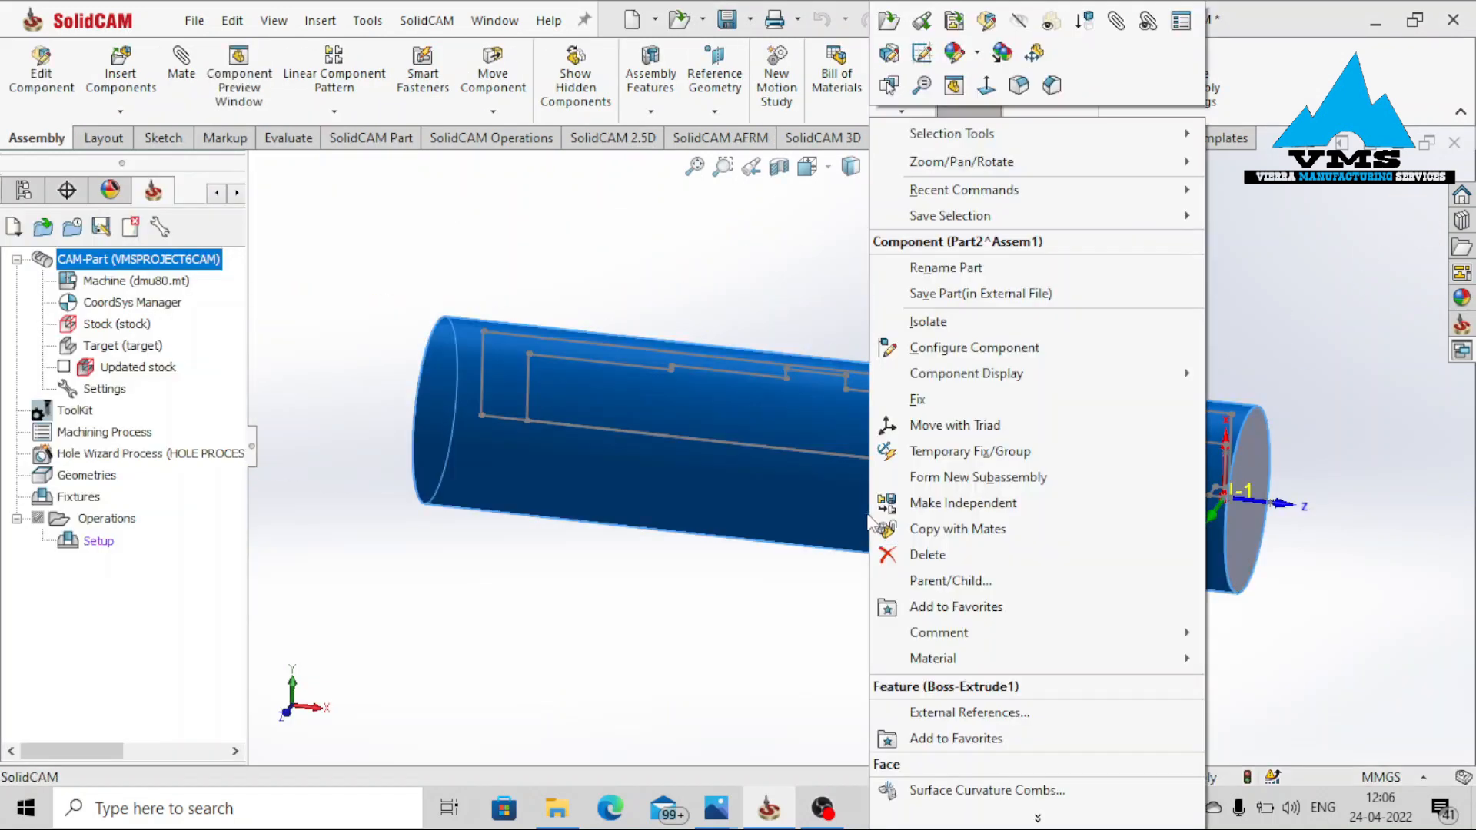
{"action": "left_click", "coordinate": [1051, 29]}
Edit the stock definition, change it from Cylinder to 3D Model, and pick the transparent 40 mm cylinder as the stock solid
{"action": "left_click", "coordinate": [114, 325]}
{"action": "right_click", "coordinate": [114, 325]}
{"action": "left_click", "coordinate": [153, 333]}
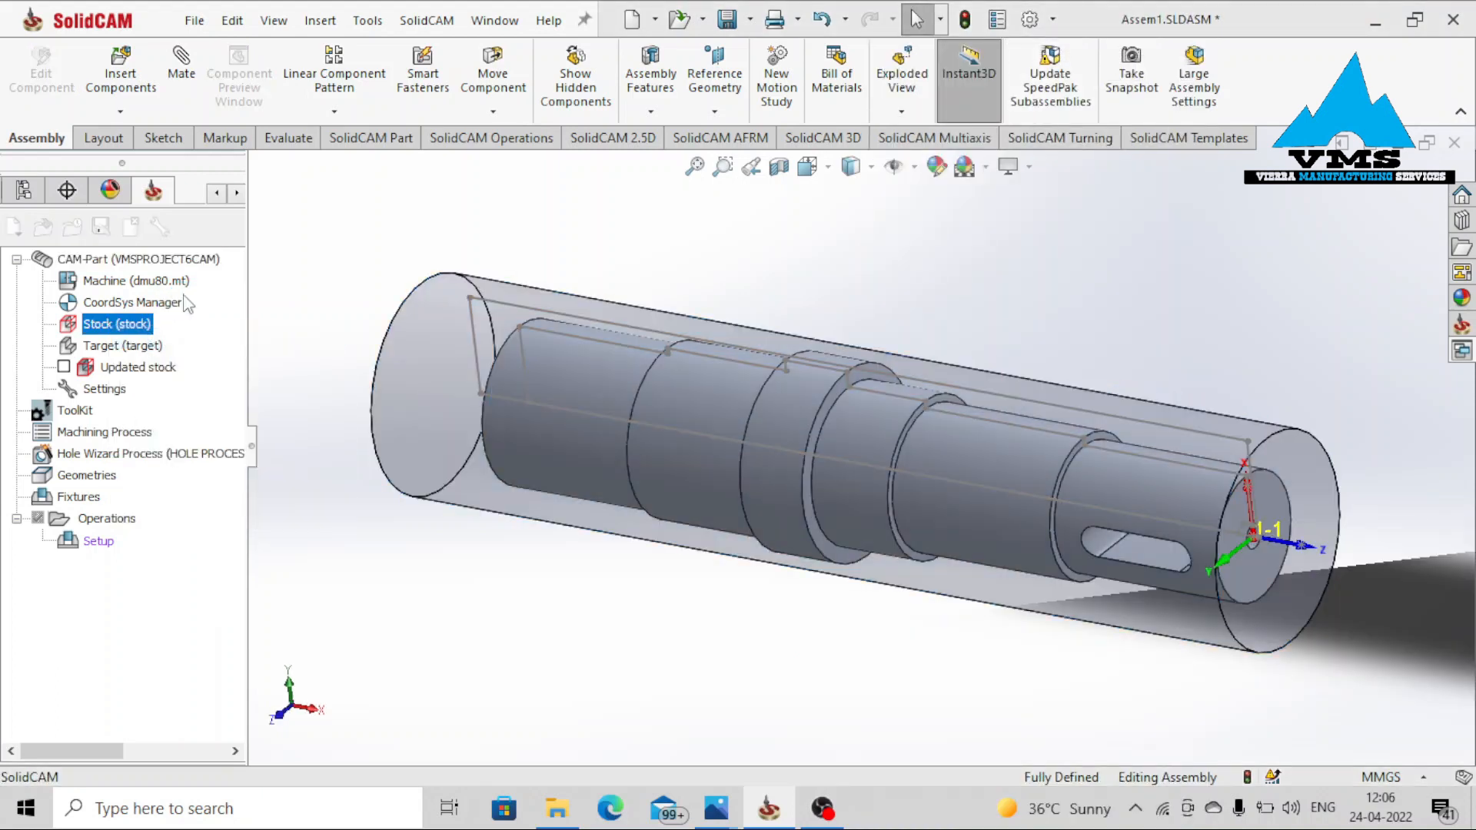
{"action": "left_click", "coordinate": [123, 401]}
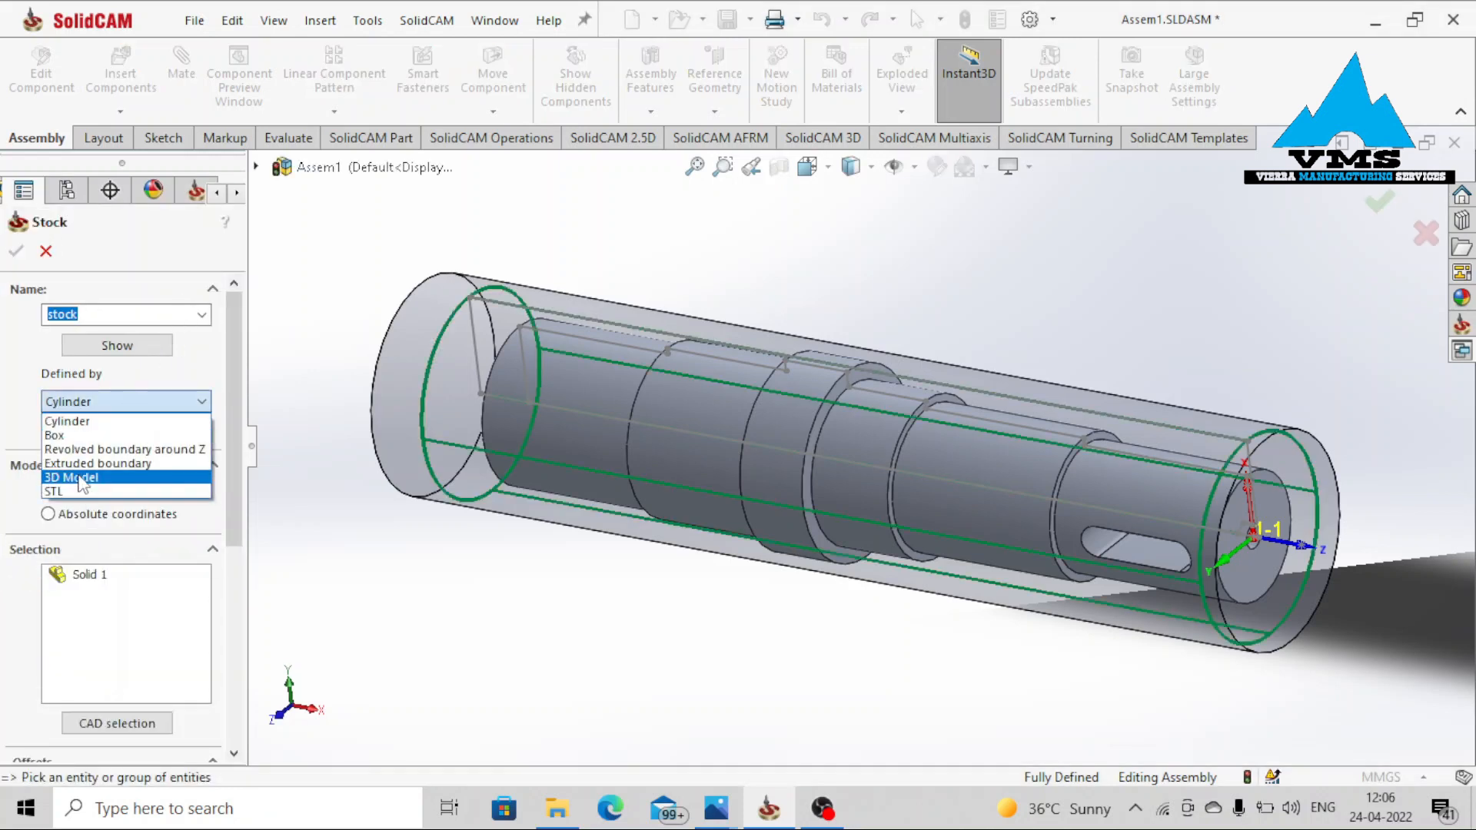
{"action": "left_click", "coordinate": [81, 478]}
{"action": "left_click", "coordinate": [134, 643]}
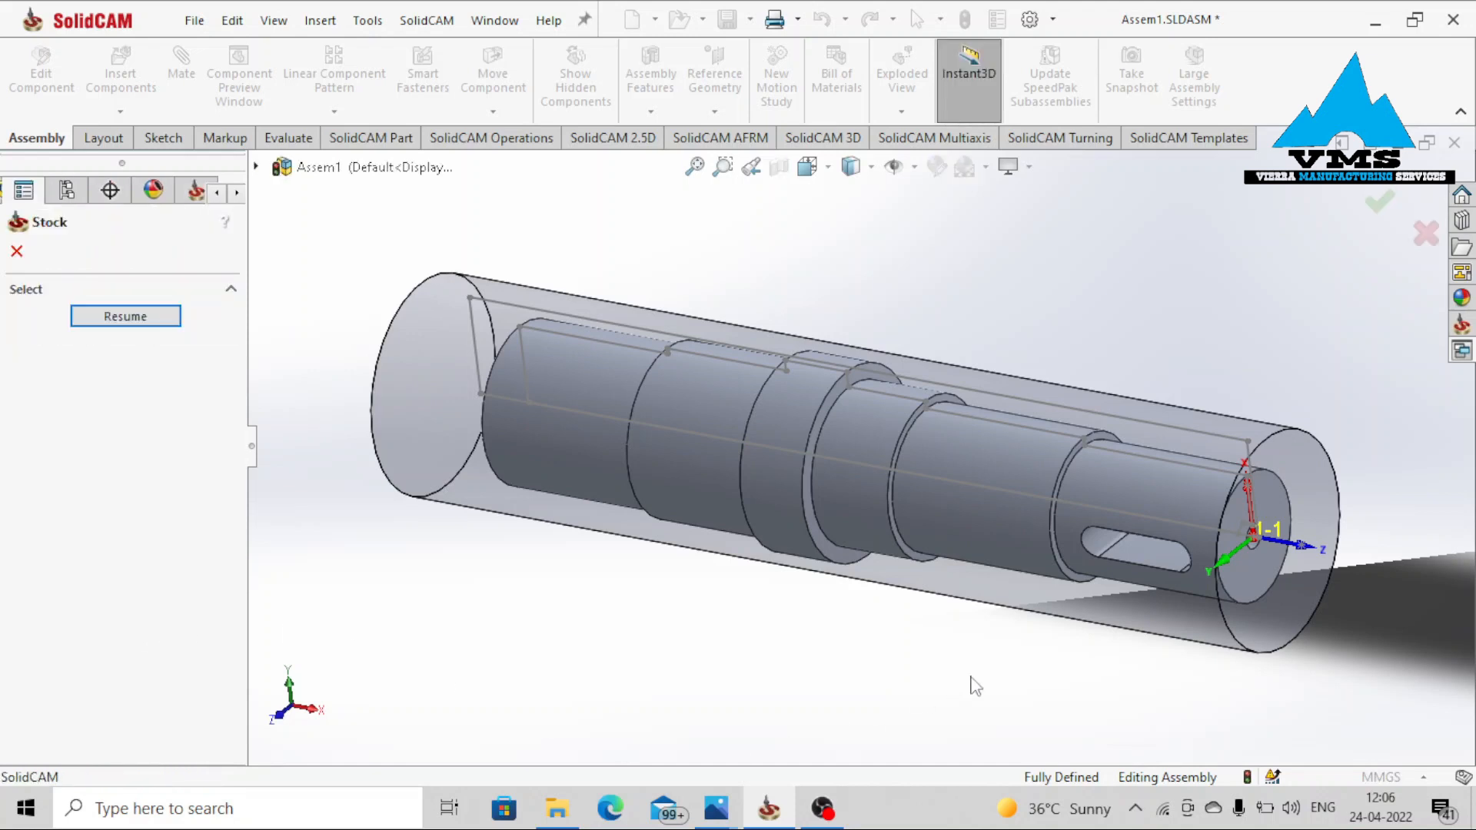
{"action": "left_click", "coordinate": [1019, 638]}
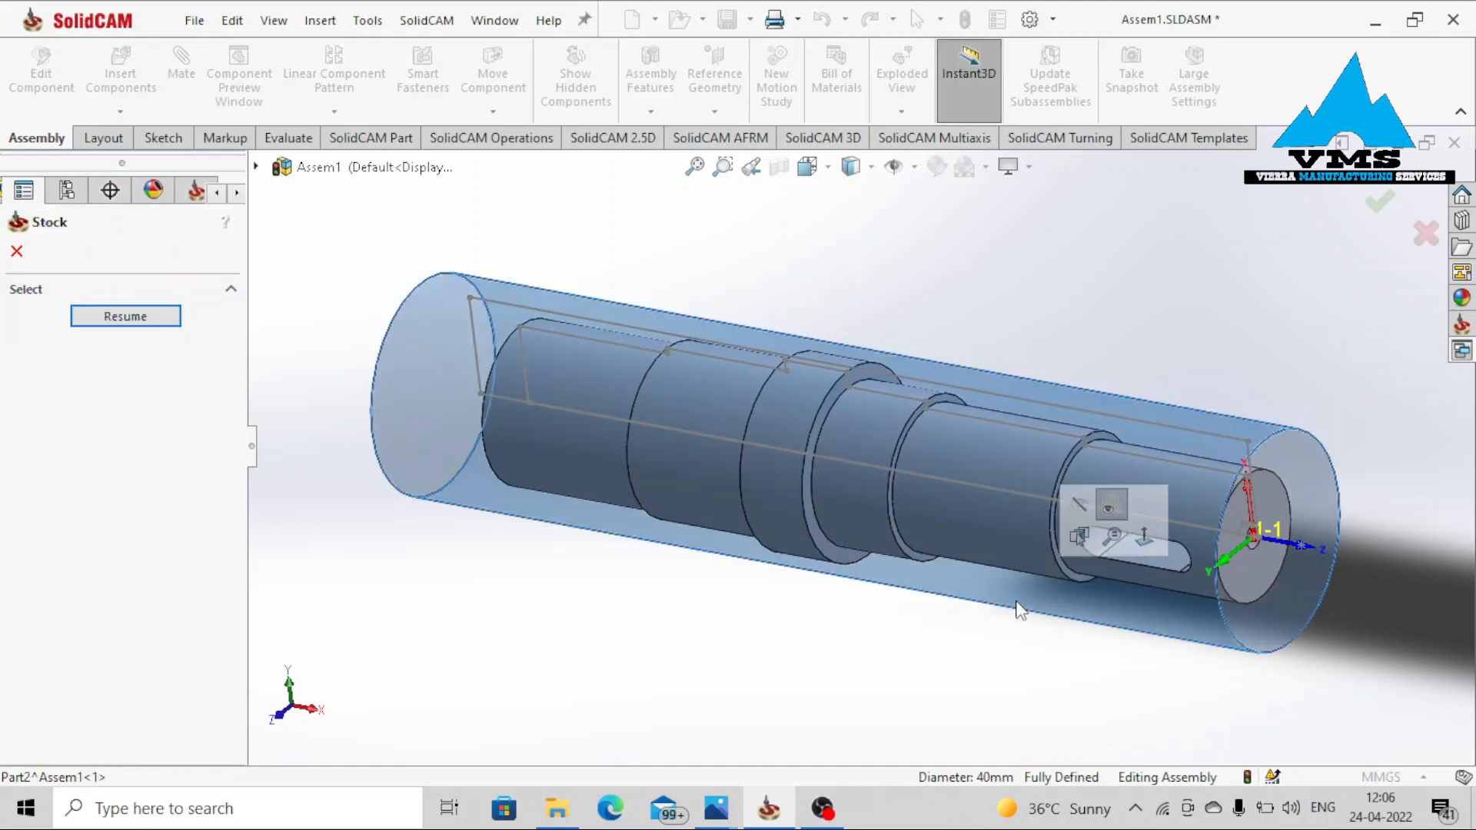
{"action": "left_click", "coordinate": [125, 316]}
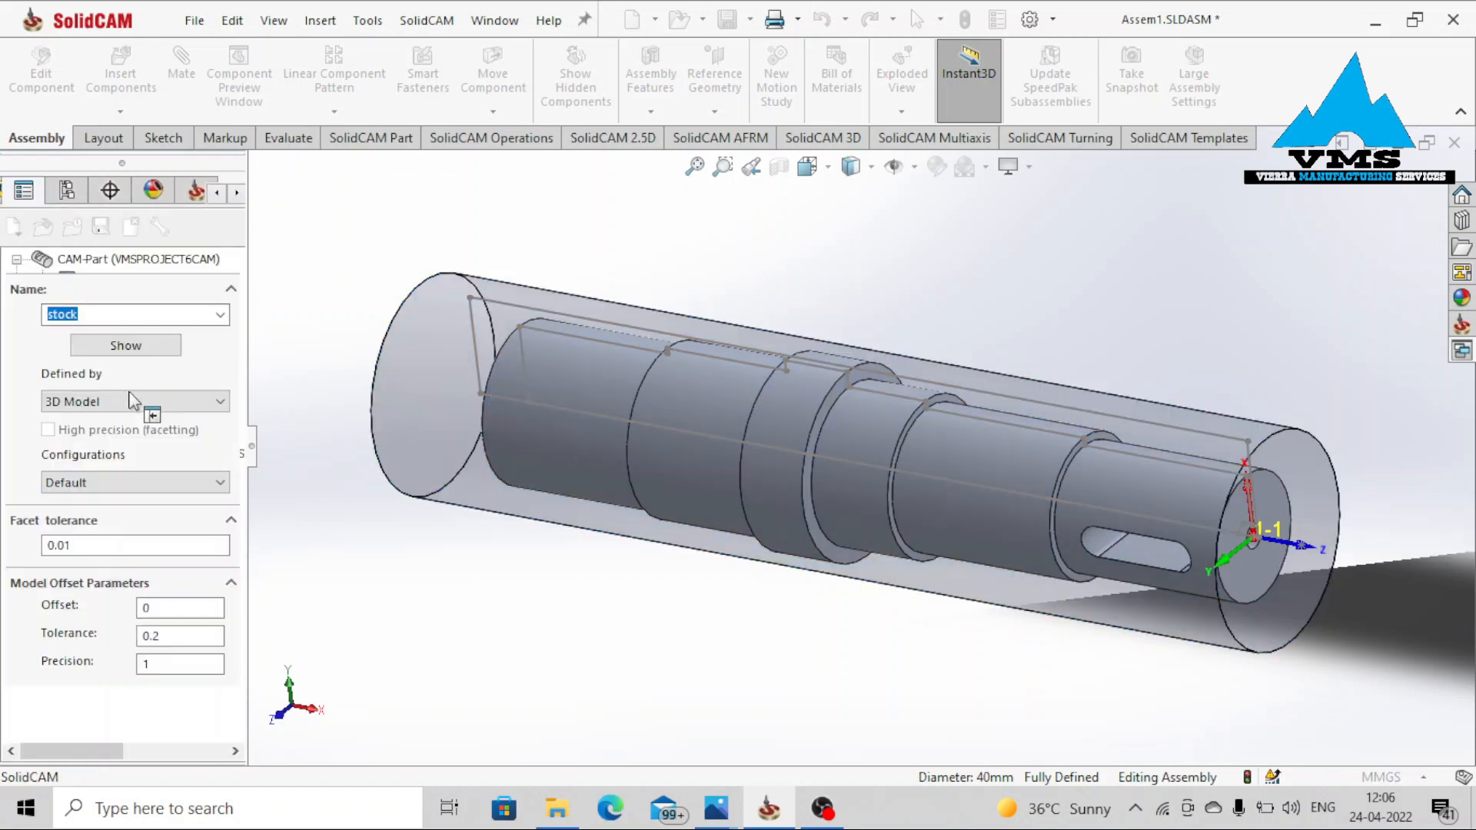
Preview the stock model and accept the stock definition
{"action": "left_click", "coordinate": [117, 346]}
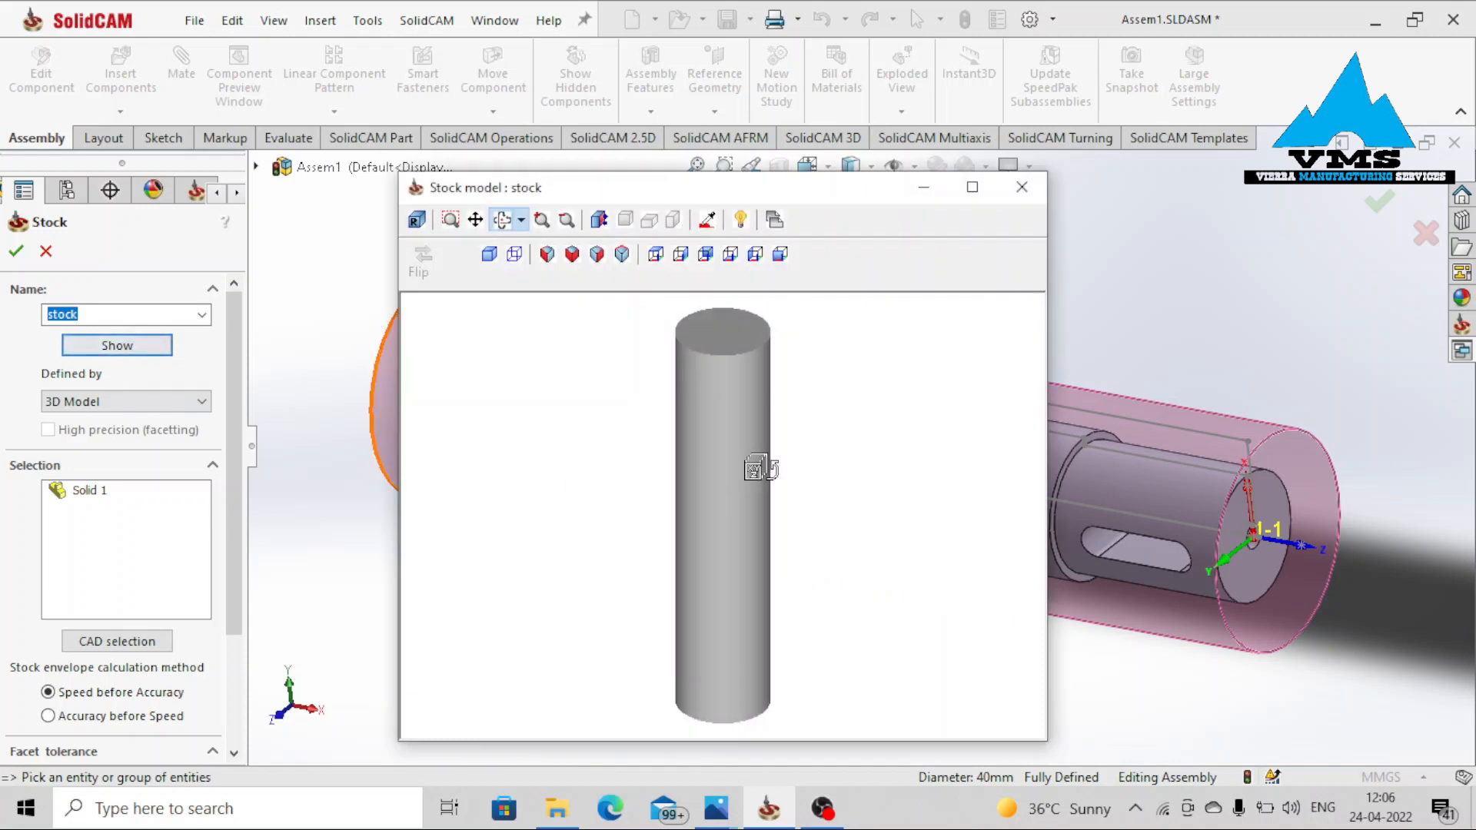
{"action": "left_click", "coordinate": [1027, 189]}
{"action": "left_click", "coordinate": [16, 251]}
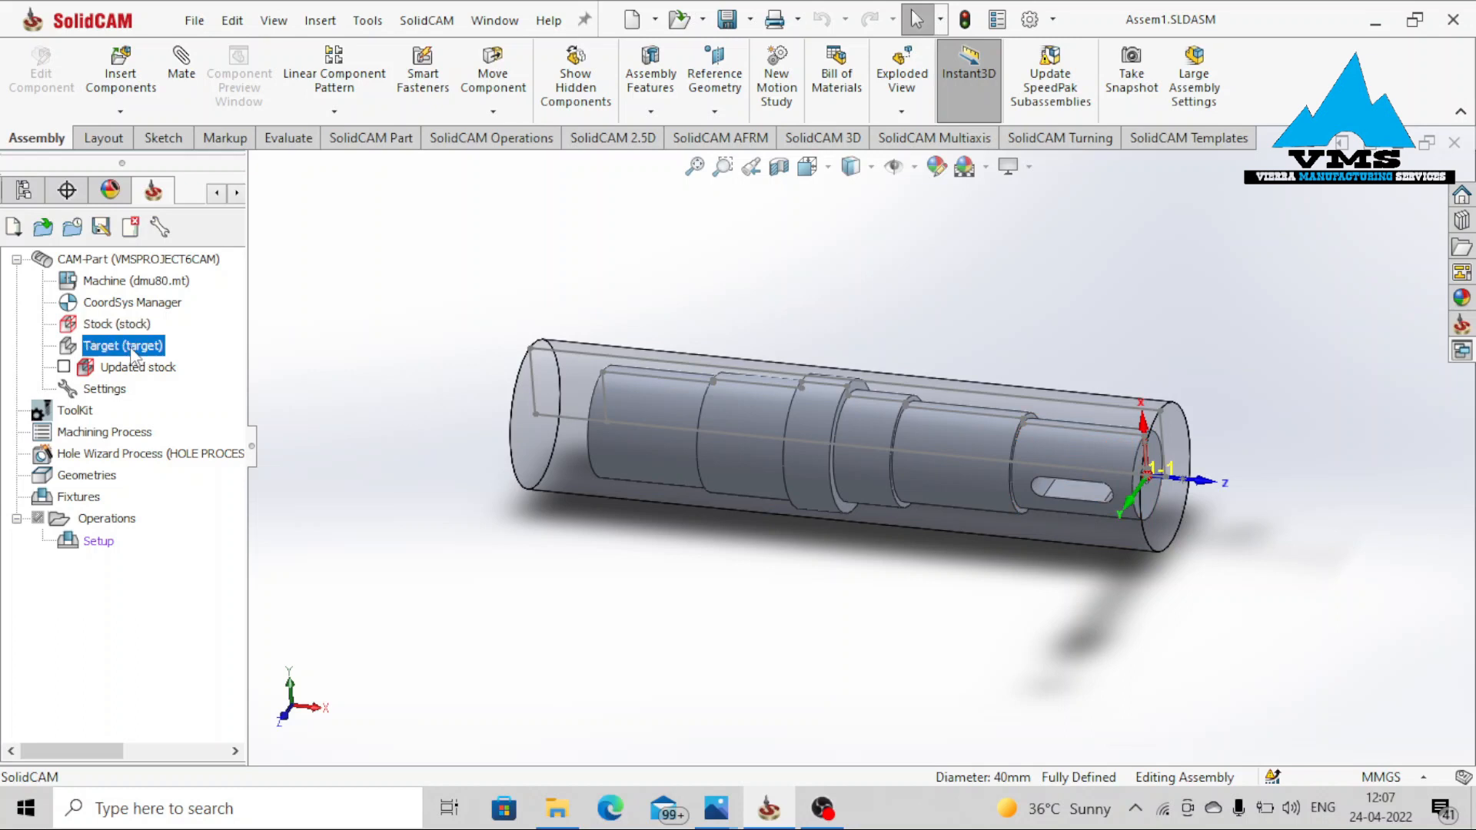
Open the target definition, preview the stepped shaft as the target model, and accept the definition
{"action": "right_click", "coordinate": [131, 348]}
{"action": "left_click", "coordinate": [165, 356]}
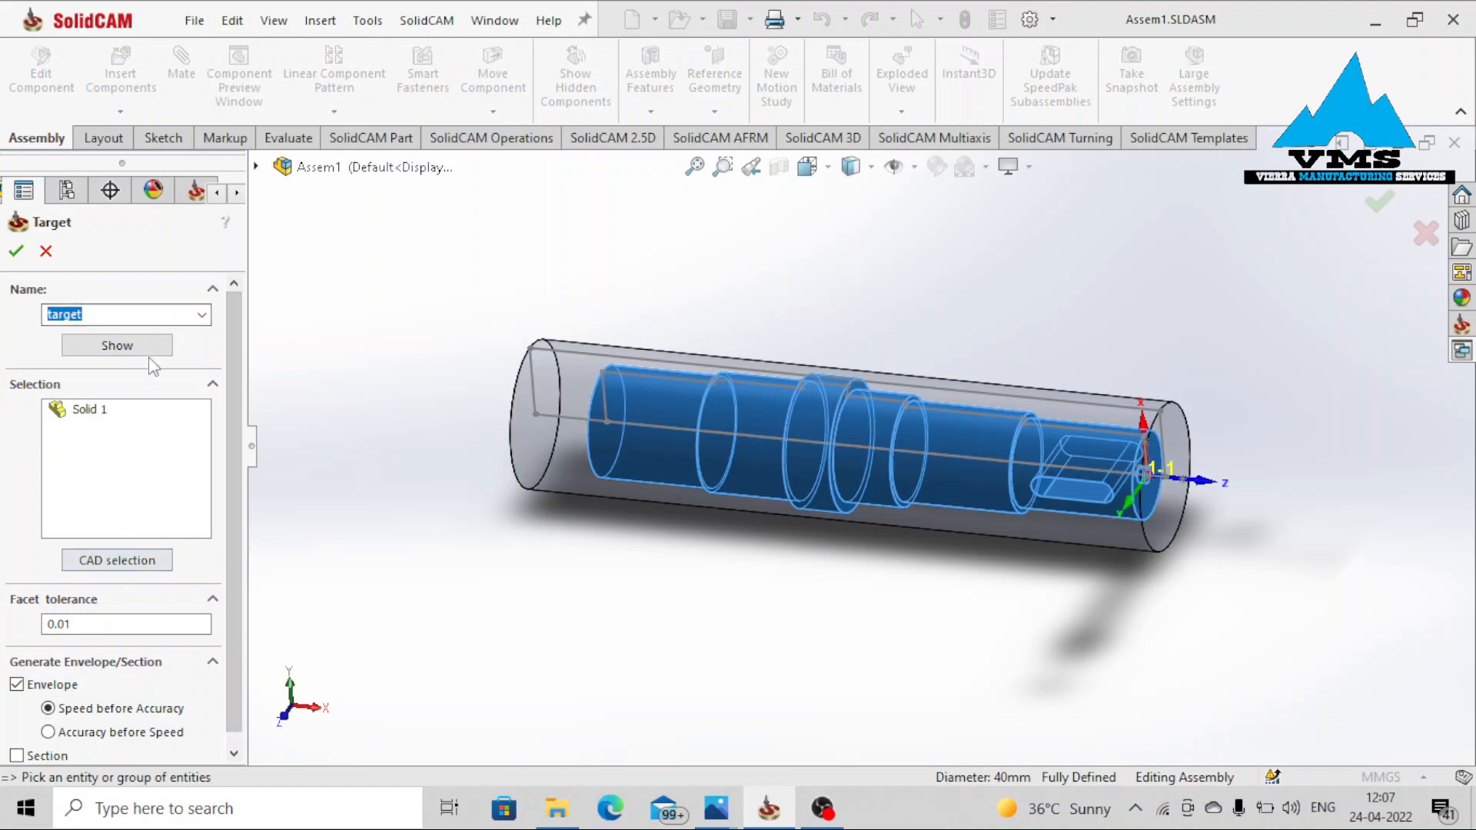
{"action": "left_click", "coordinate": [116, 345]}
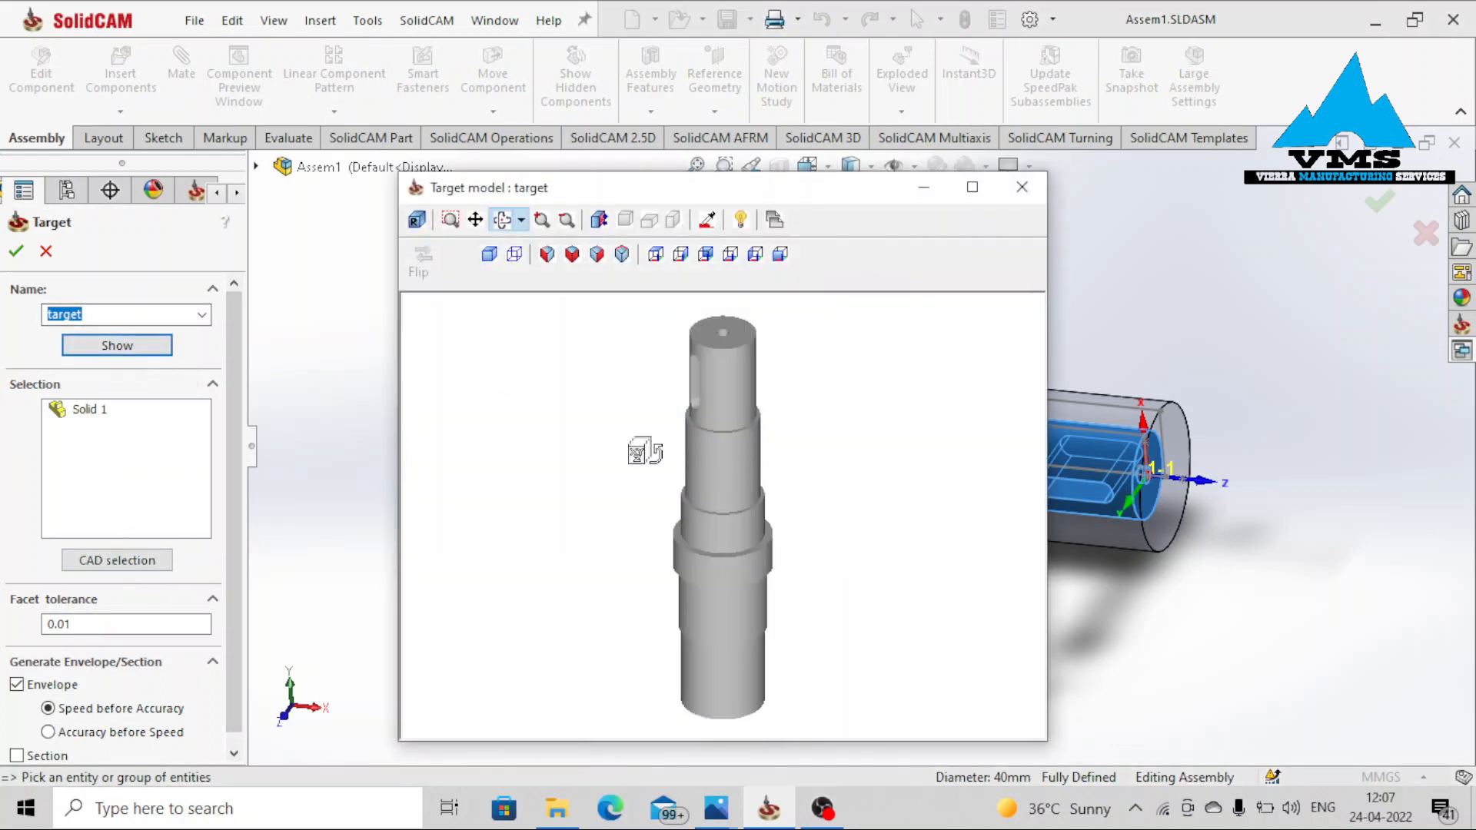
{"action": "left_click", "coordinate": [1022, 187]}
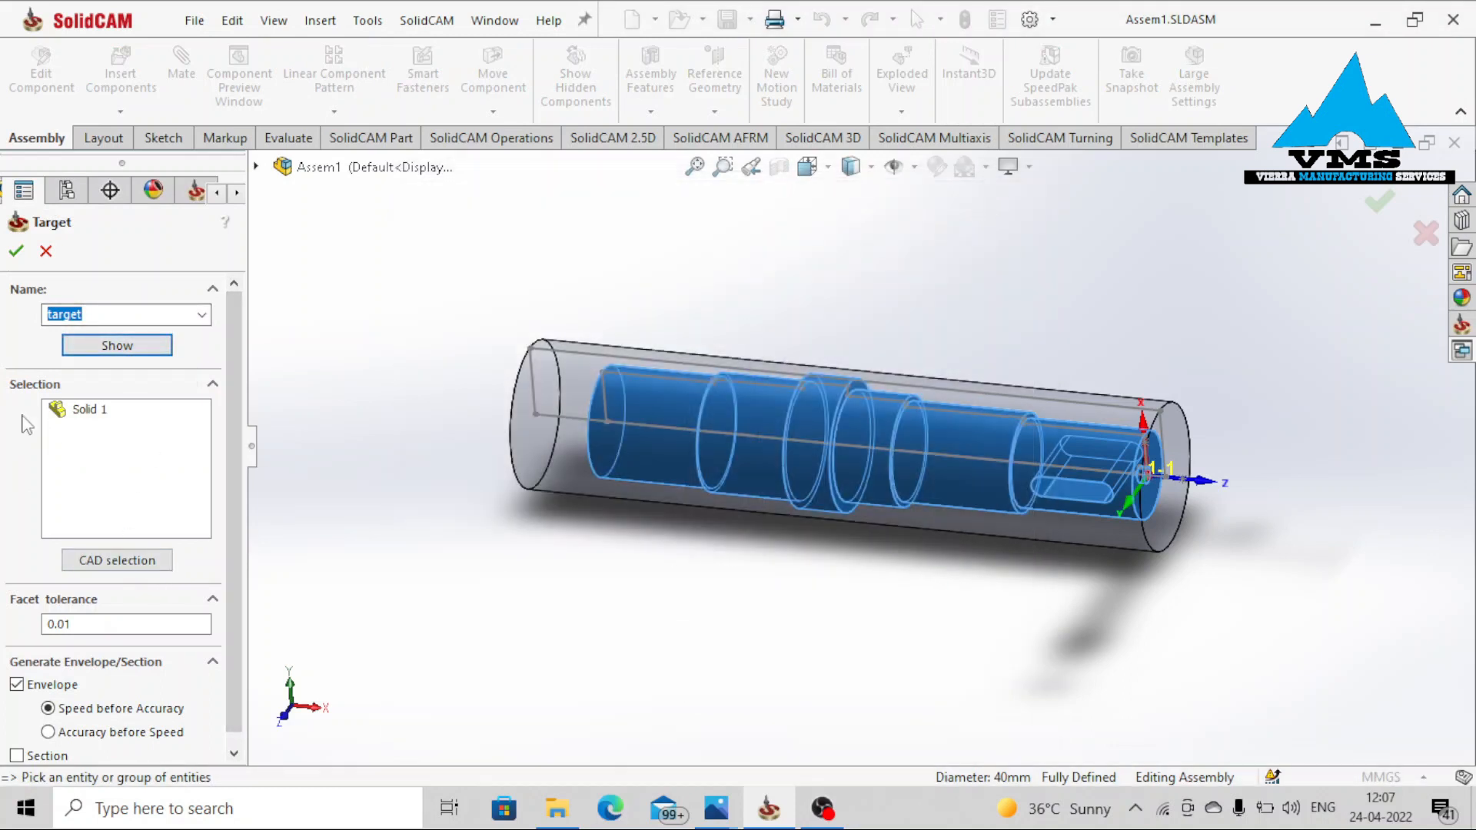
{"action": "left_click", "coordinate": [16, 251]}
{"action": "middle_click_drag", "start_coordinate": [1084, 463], "coordinate": [1169, 429]}
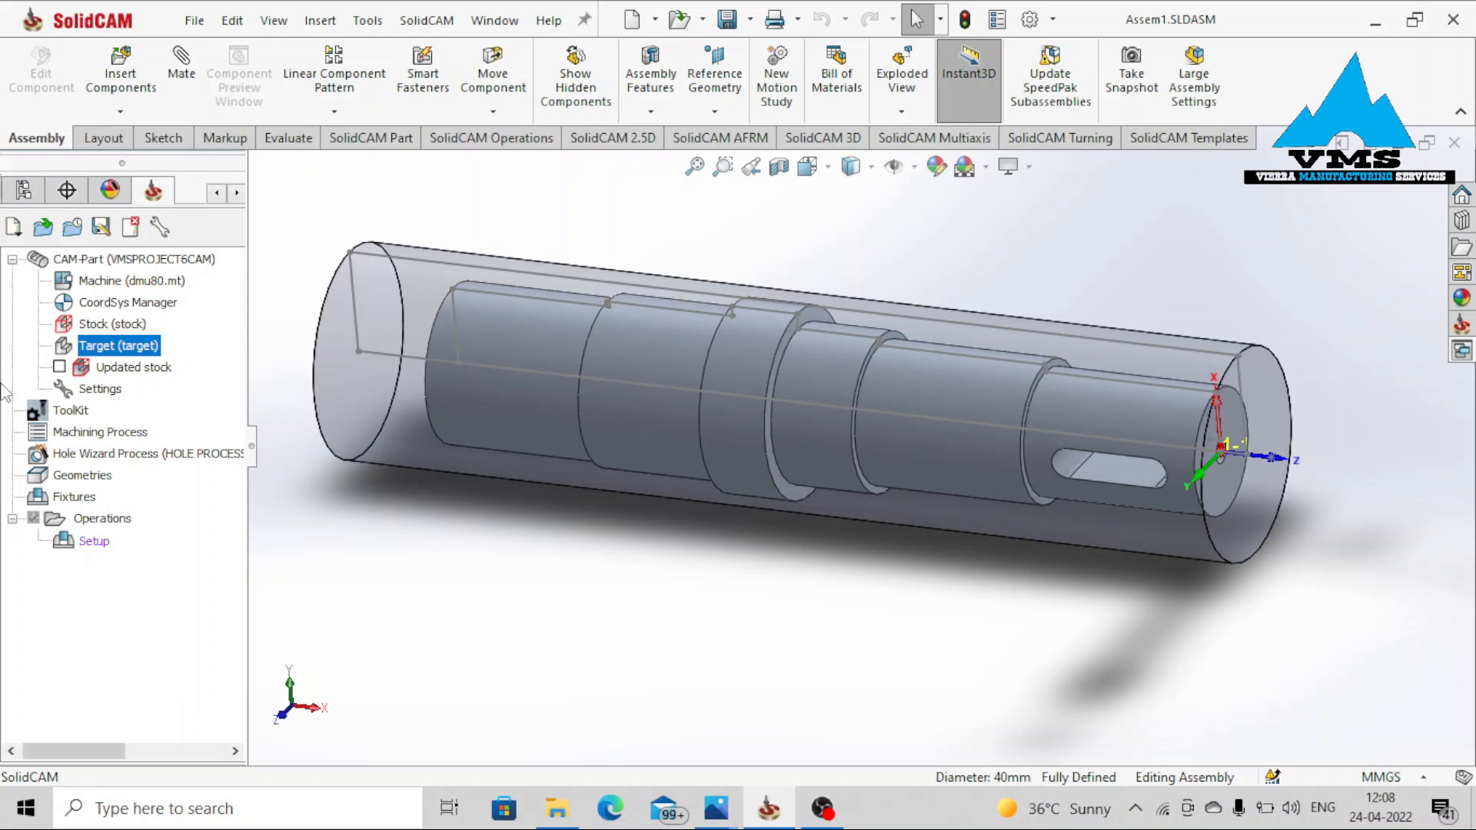
{"action": "left_click", "coordinate": [123, 113]}
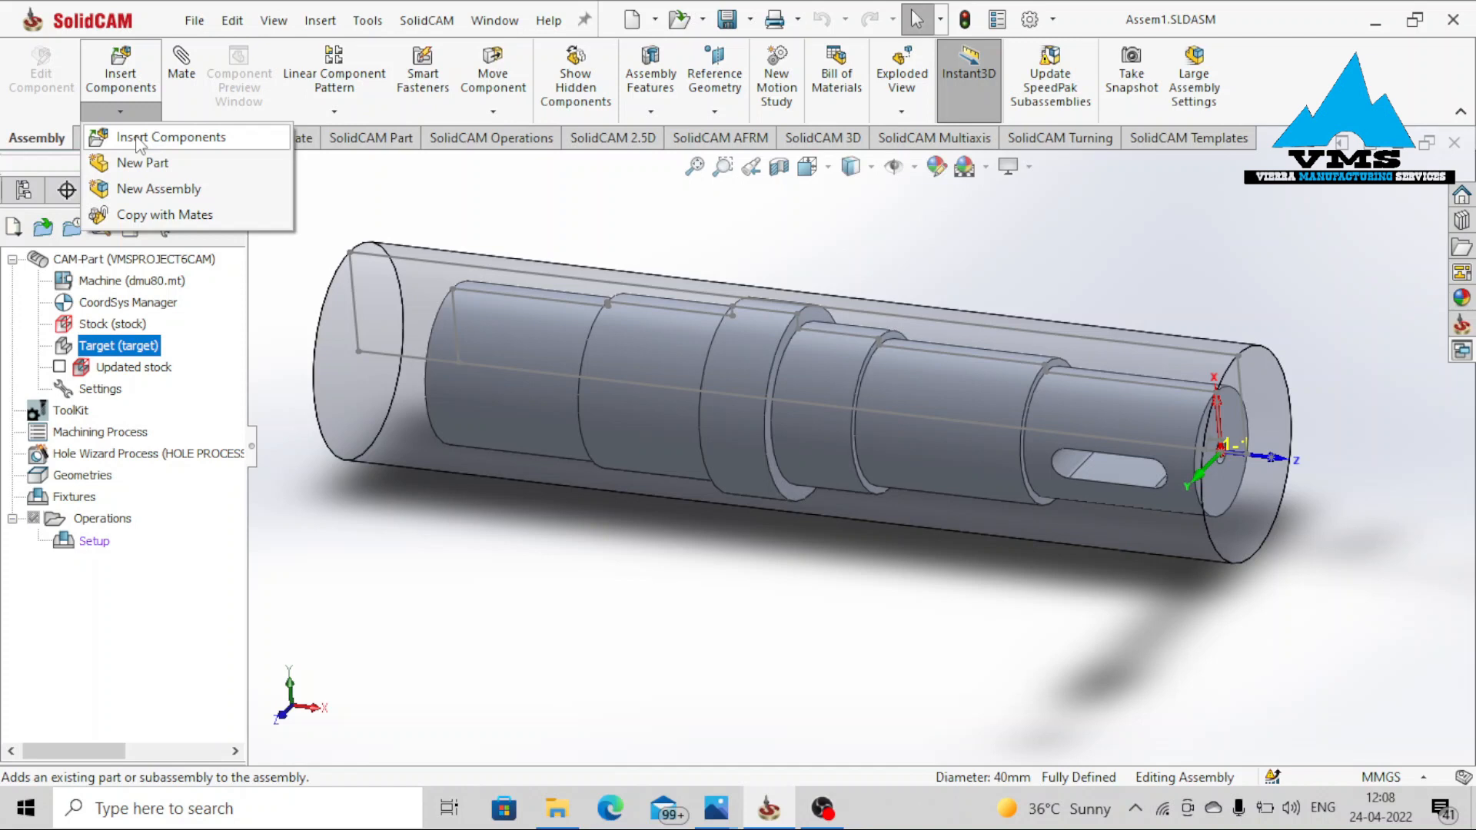
{"action": "left_click", "coordinate": [344, 506]}
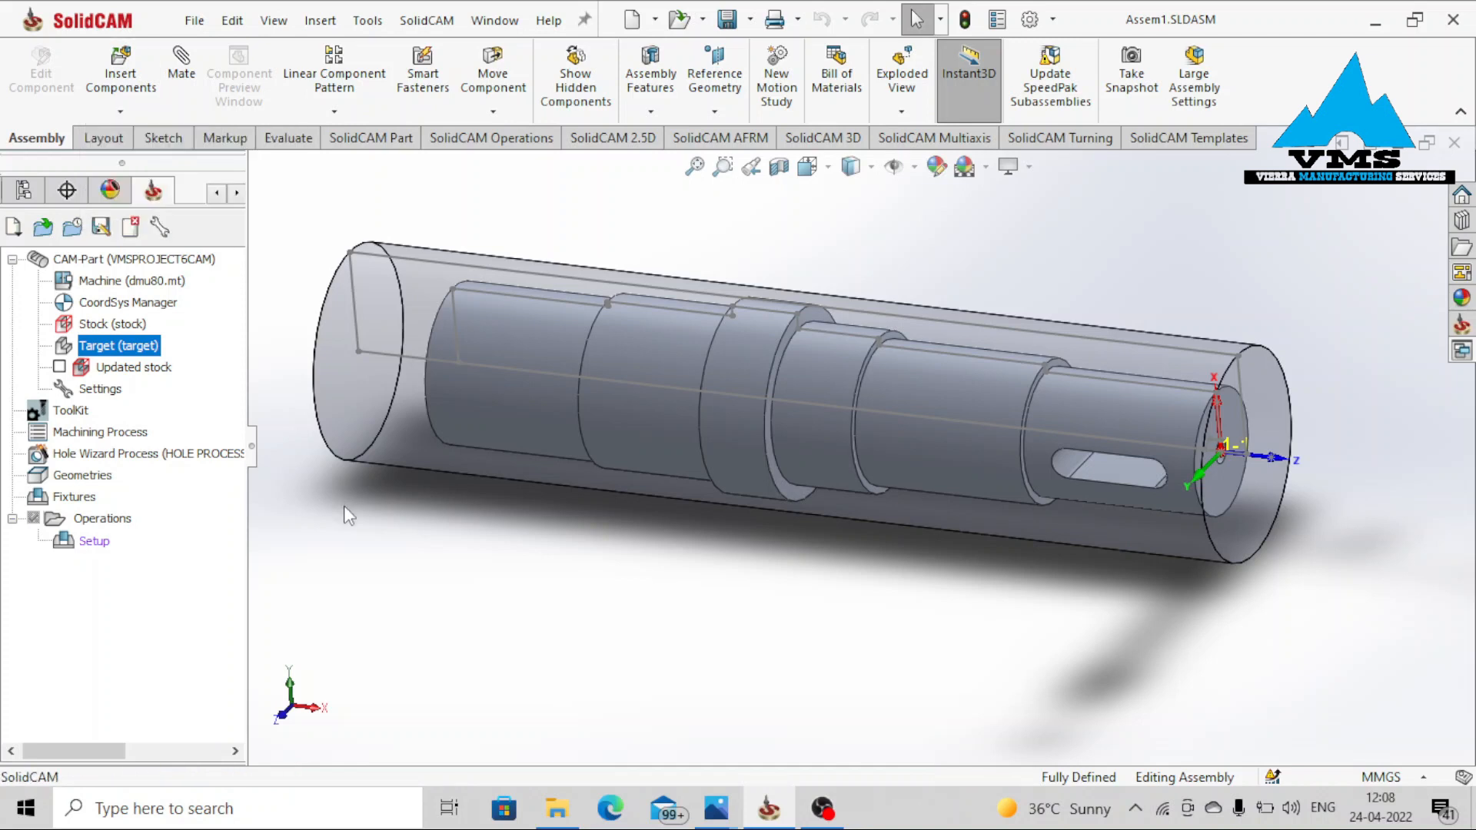
{"action": "left_click", "coordinate": [77, 497]}
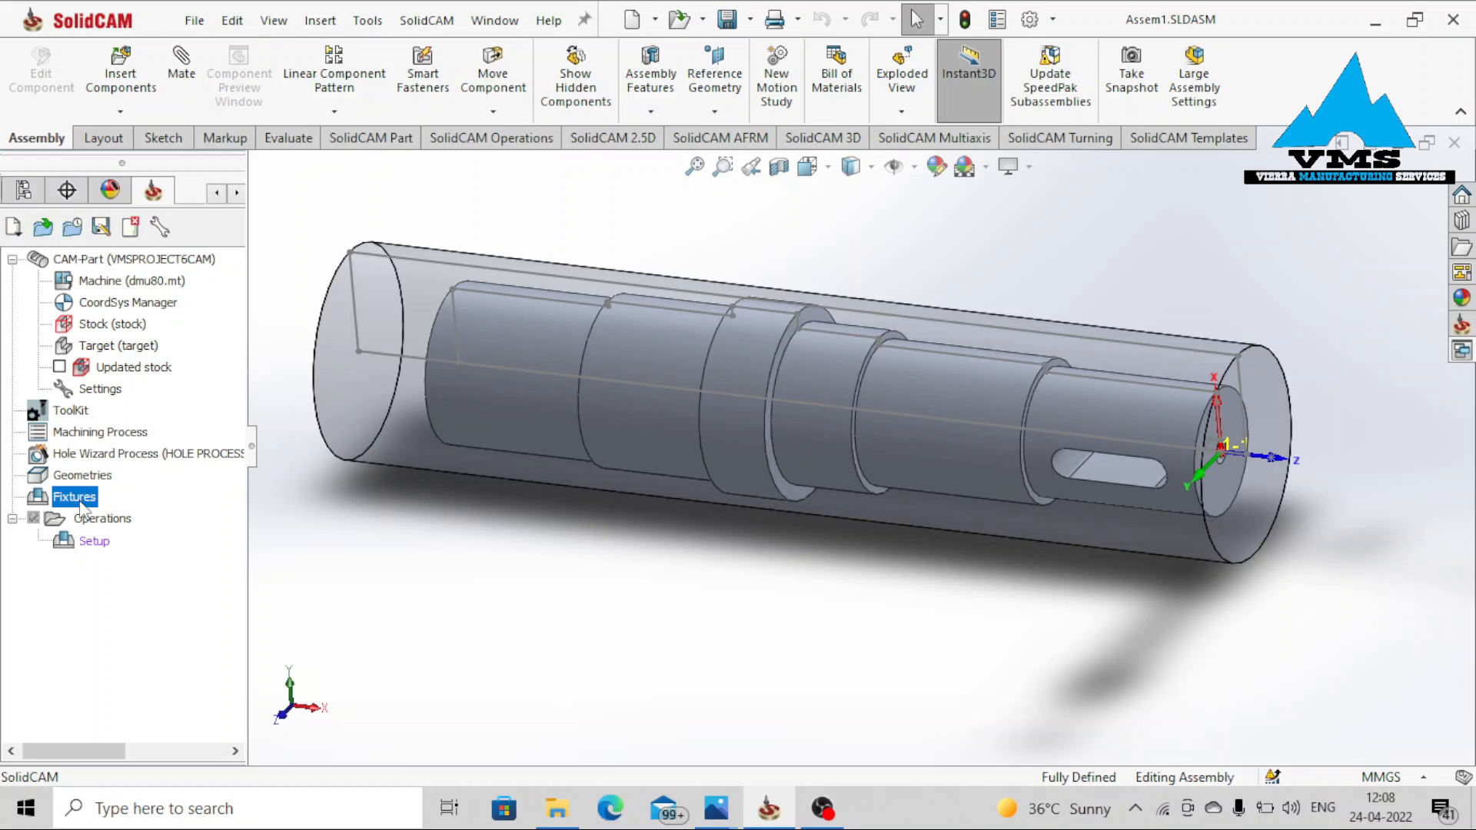
Edit the machine setup under Operations and open the table's clamping fixture definition
{"action": "left_click", "coordinate": [94, 554]}
{"action": "right_click", "coordinate": [92, 552]}
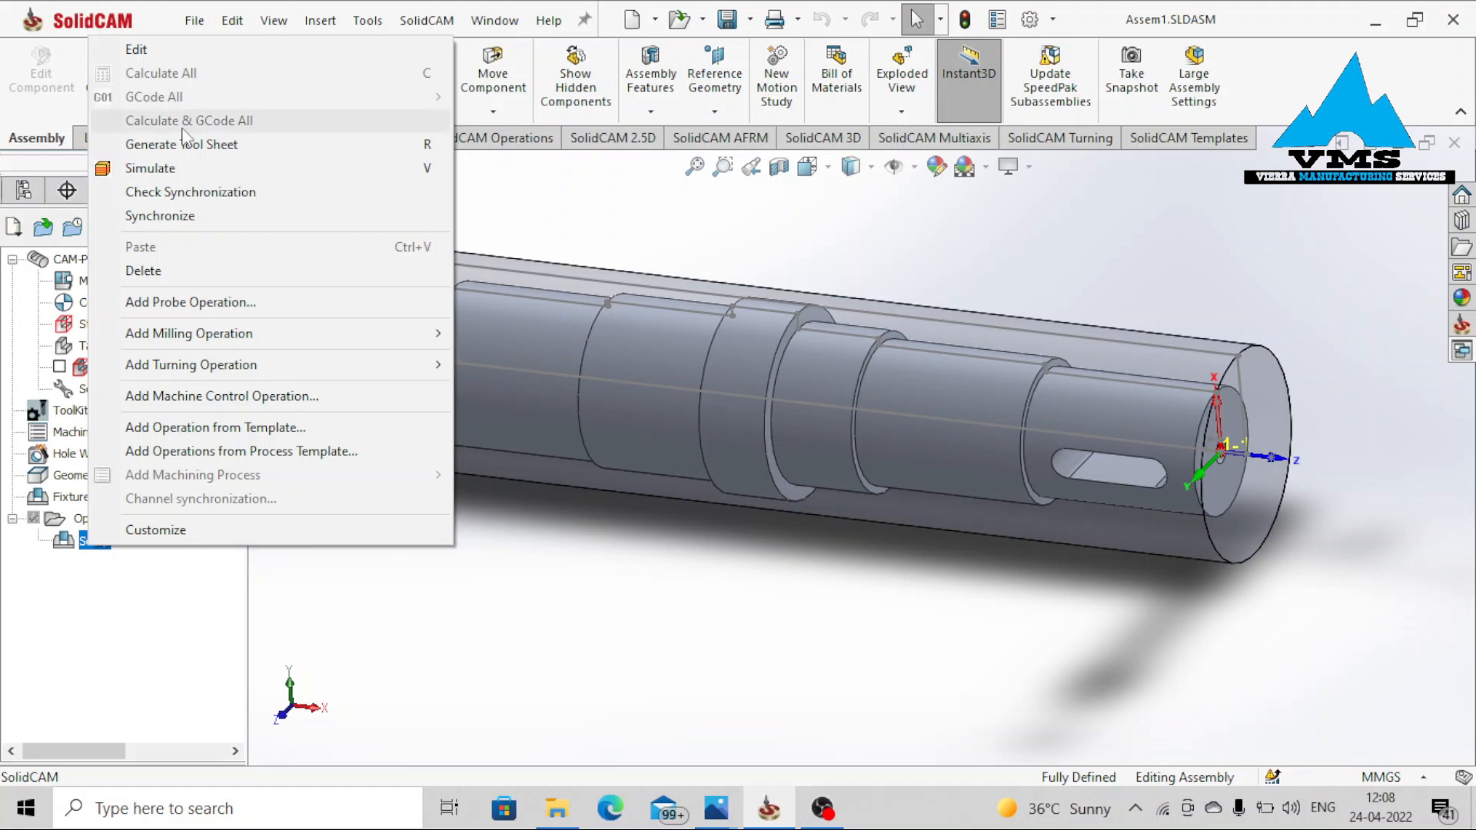
{"action": "left_click", "coordinate": [191, 49]}
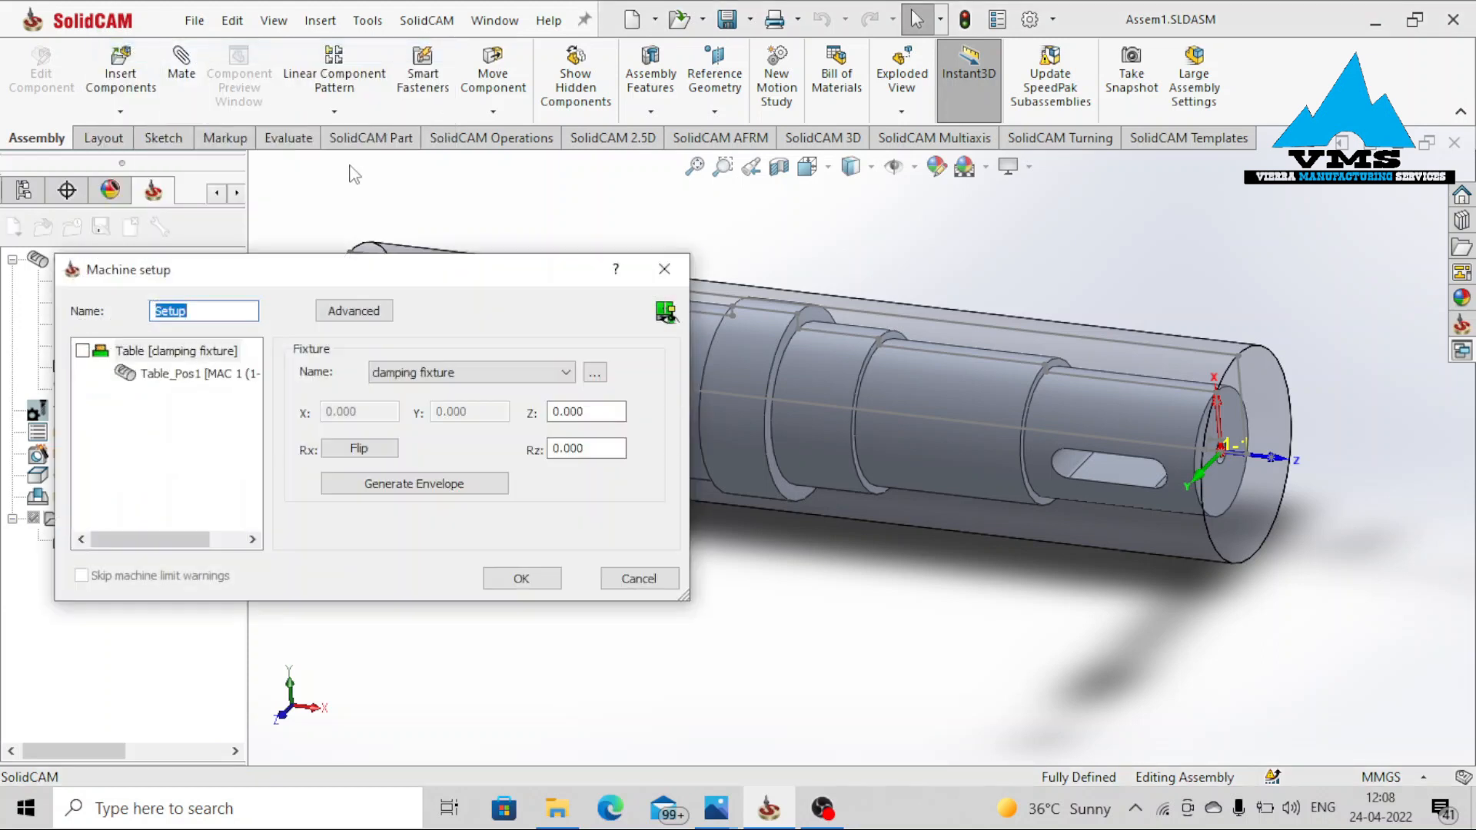
{"action": "left_click_drag", "start_coordinate": [507, 275], "coordinate": [759, 140]}
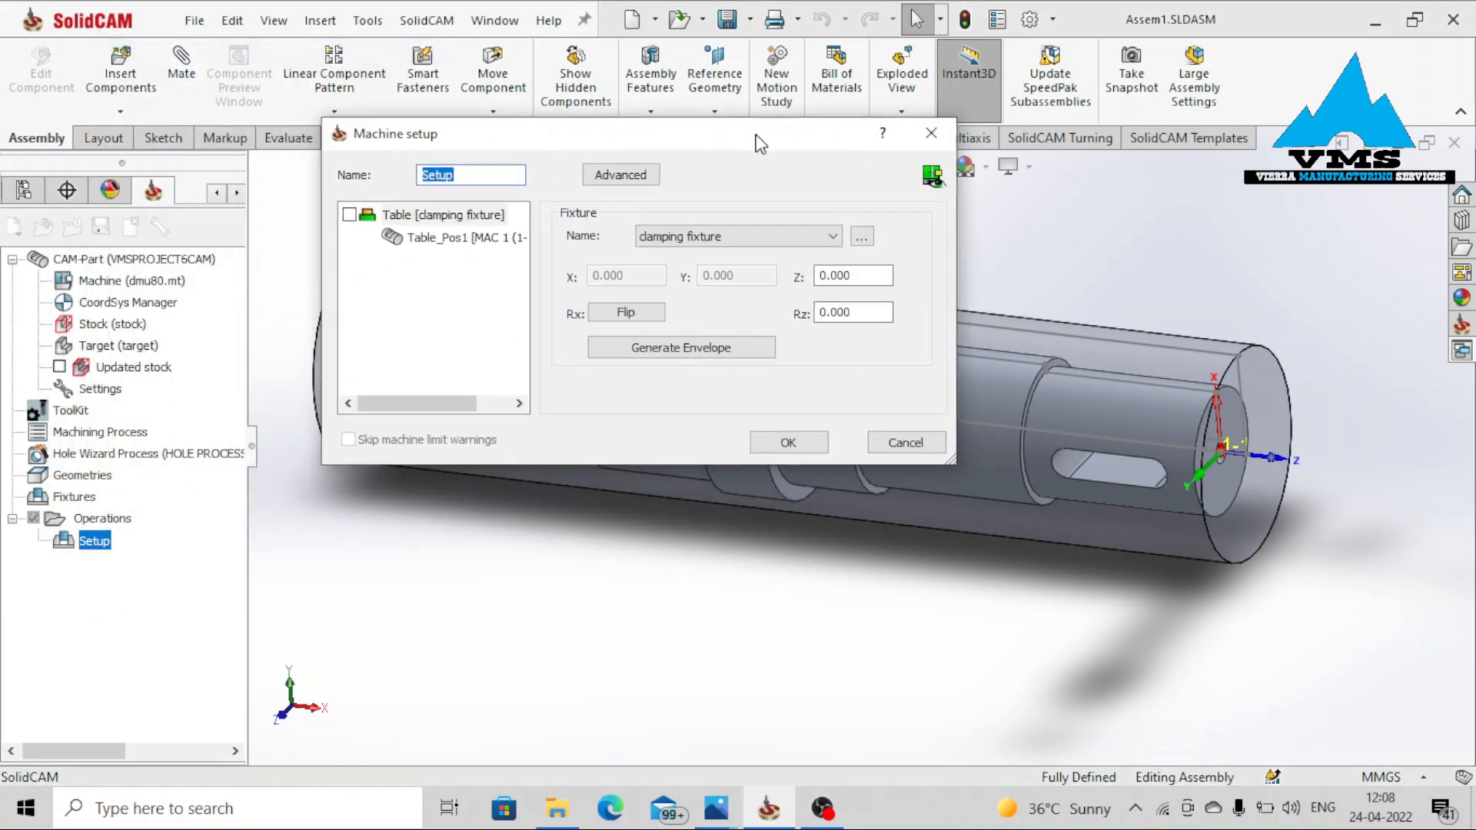
{"action": "left_click", "coordinate": [434, 215]}
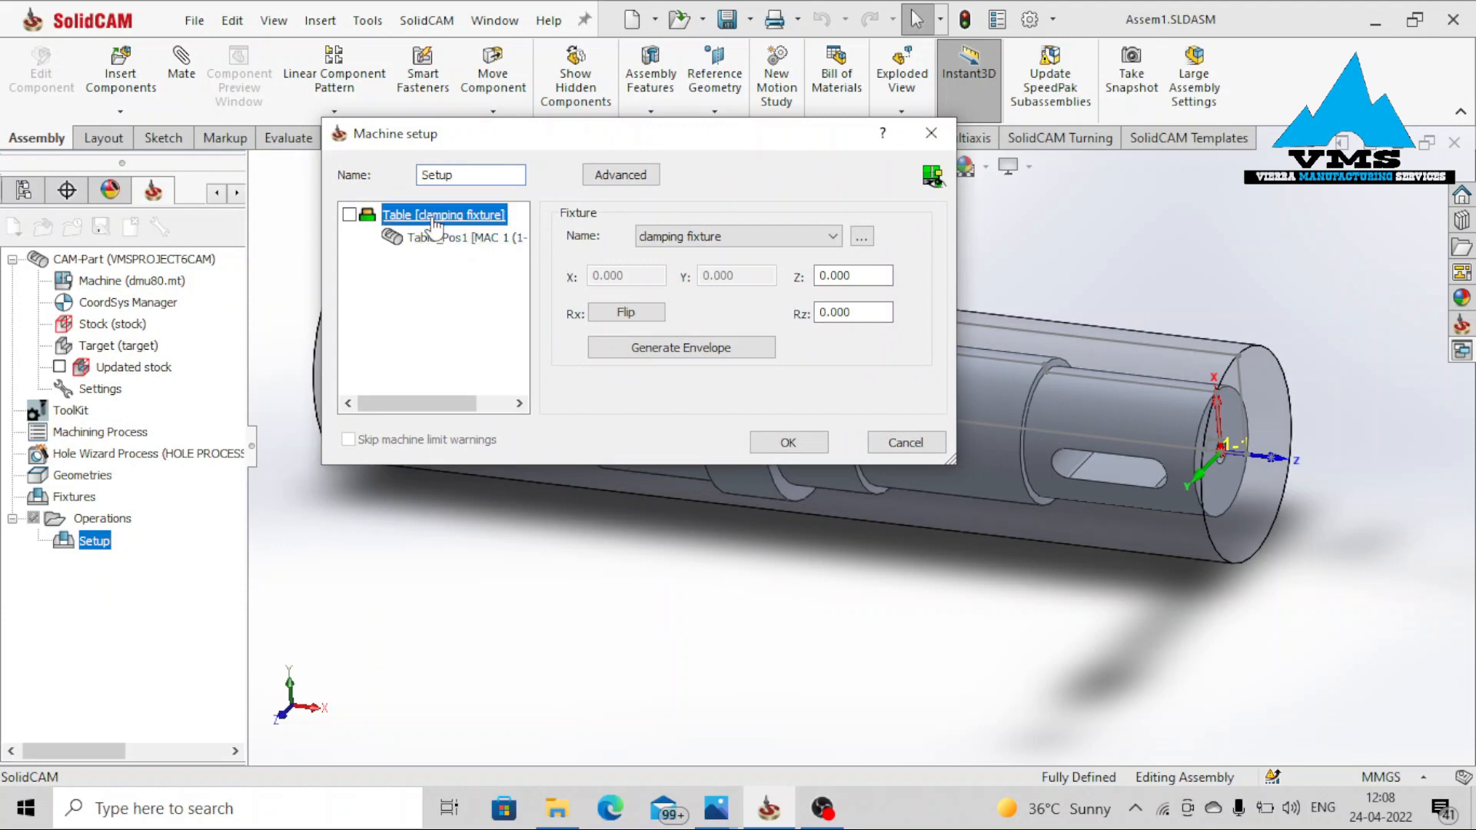
{"action": "left_click", "coordinate": [861, 237]}
{"action": "left_click", "coordinate": [930, 286]}
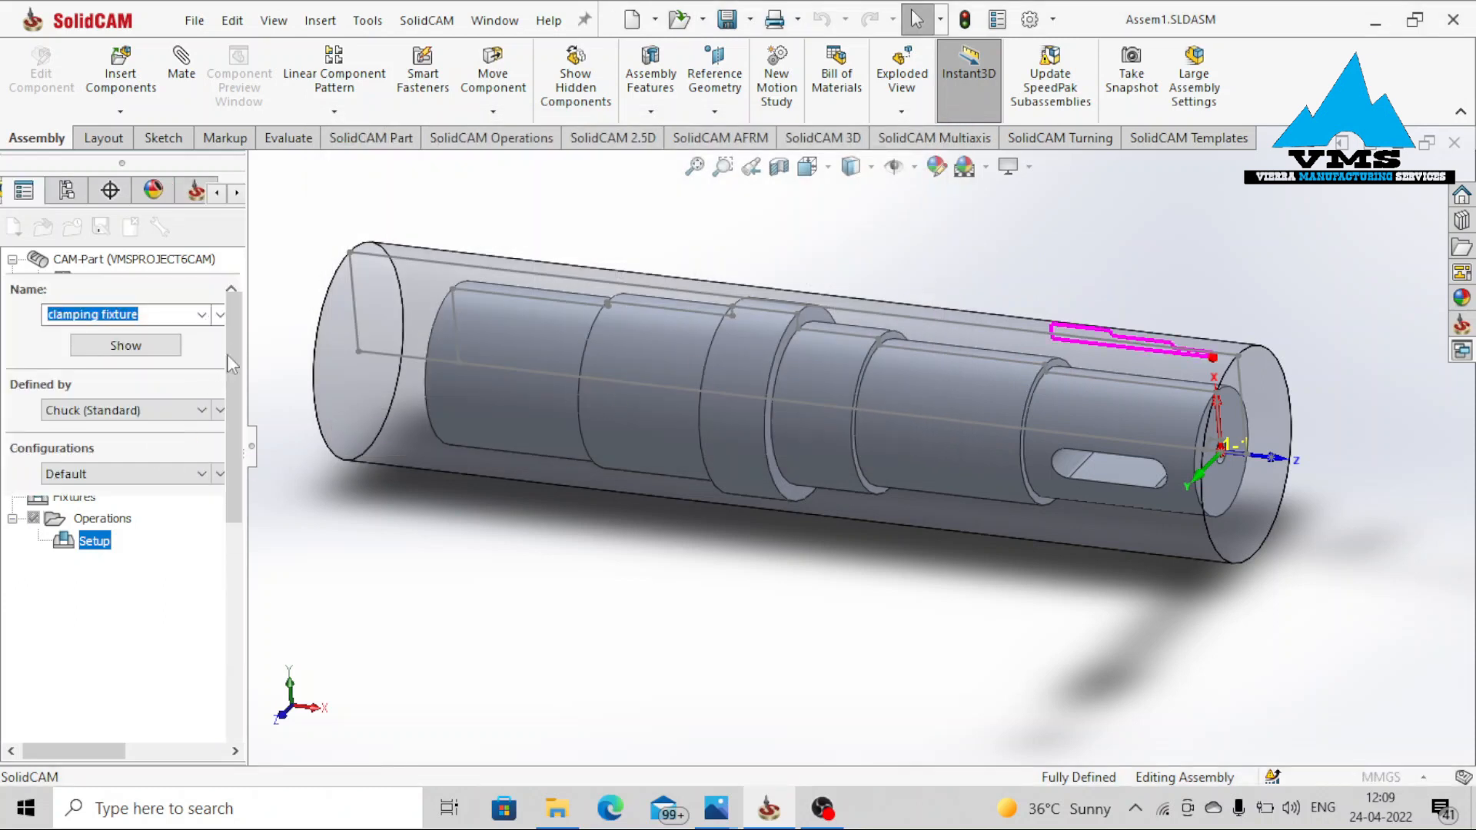
Set the chuck's clamping diameter to 40 by picking an edge of the transparent stock cylinder
{"action": "scroll", "coordinate": [232, 344], "scroll_direction": "down", "scroll_amount": 2}
{"action": "scroll", "coordinate": [230, 338], "scroll_direction": "up", "scroll_amount": 2}
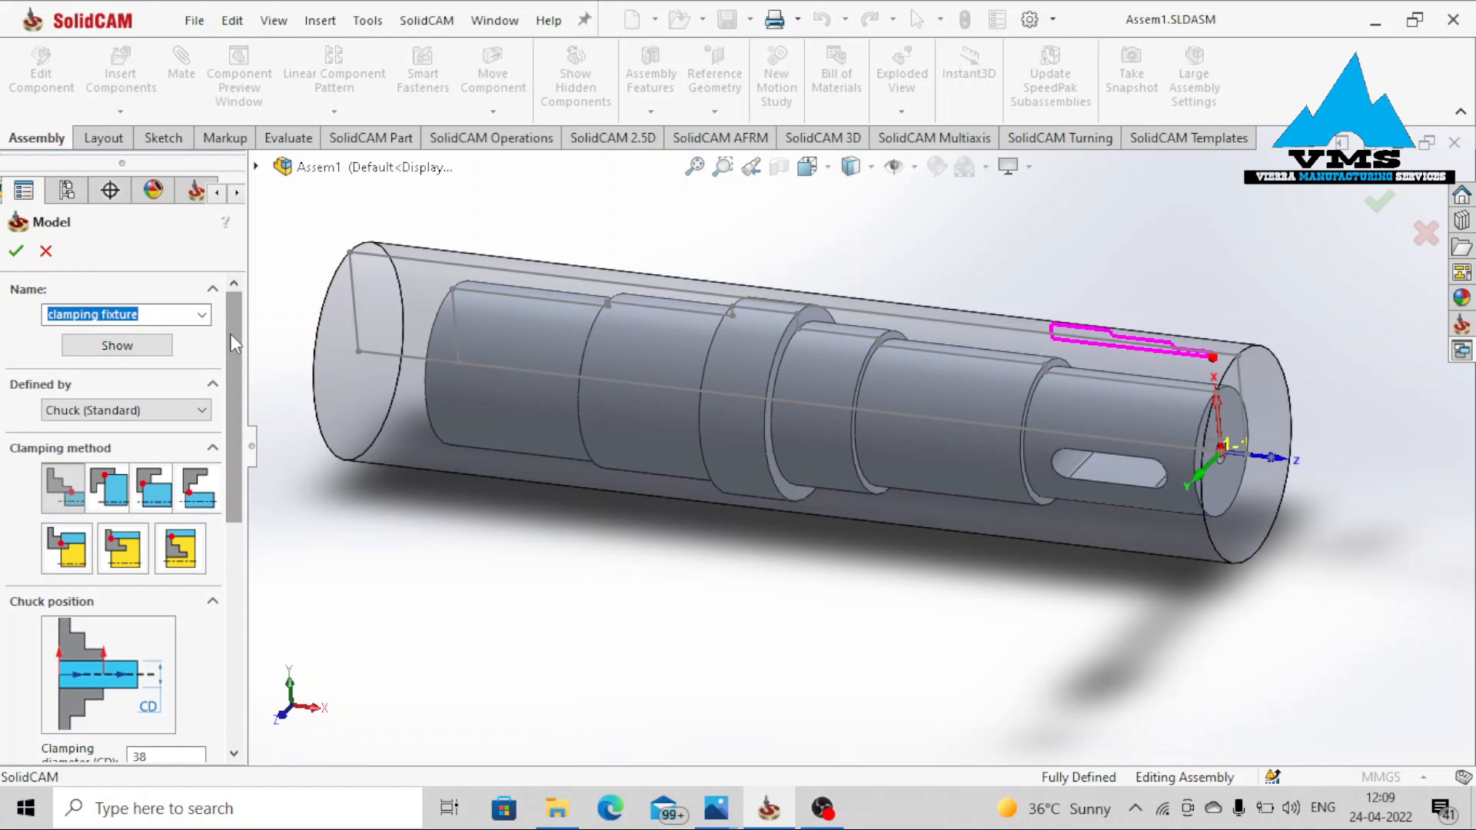
{"action": "left_click_drag", "start_coordinate": [229, 333], "coordinate": [262, 473]}
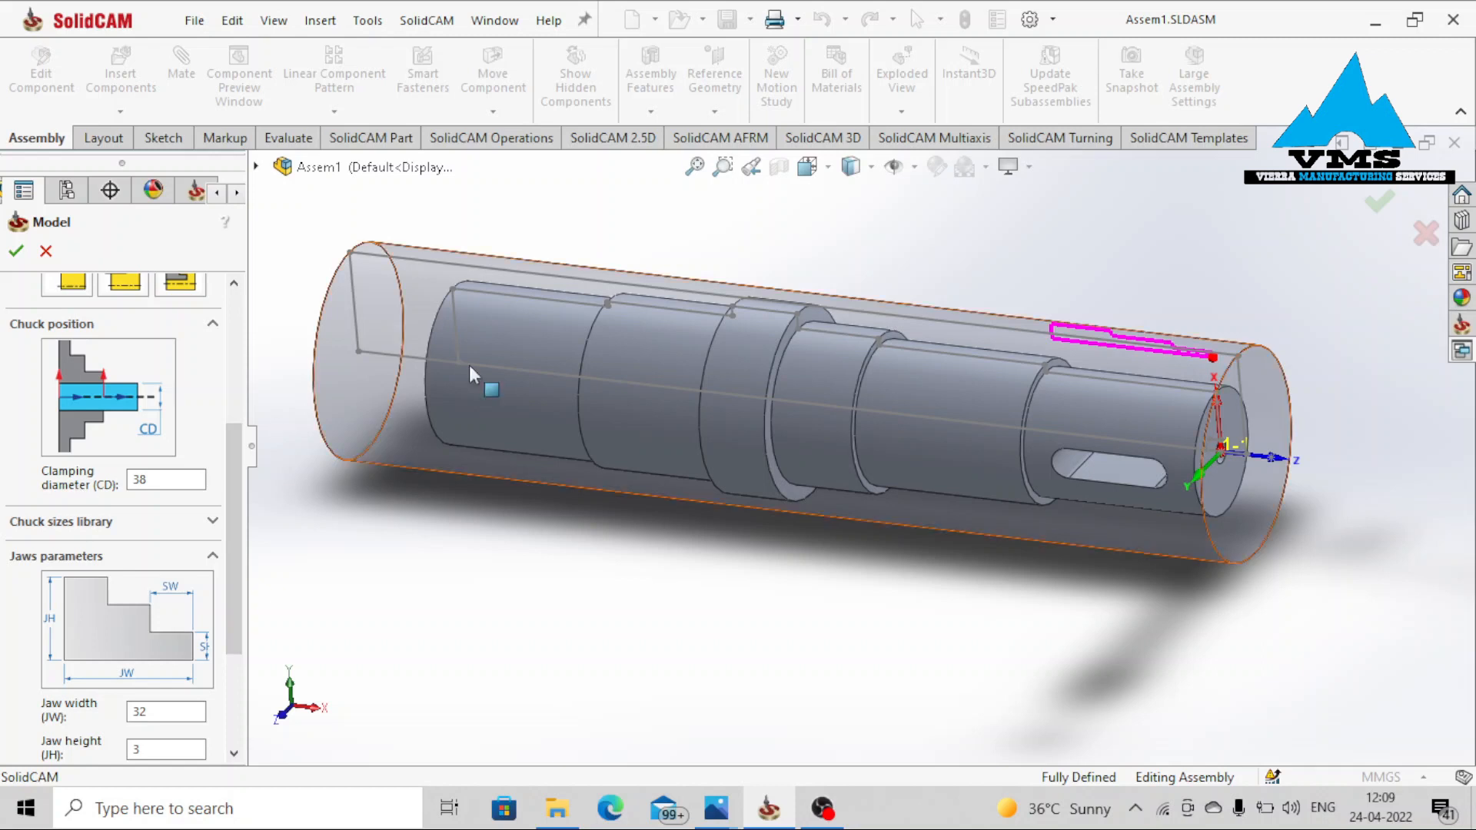
{"action": "scroll", "coordinate": [1039, 342], "scroll_direction": "down", "scroll_amount": 5}
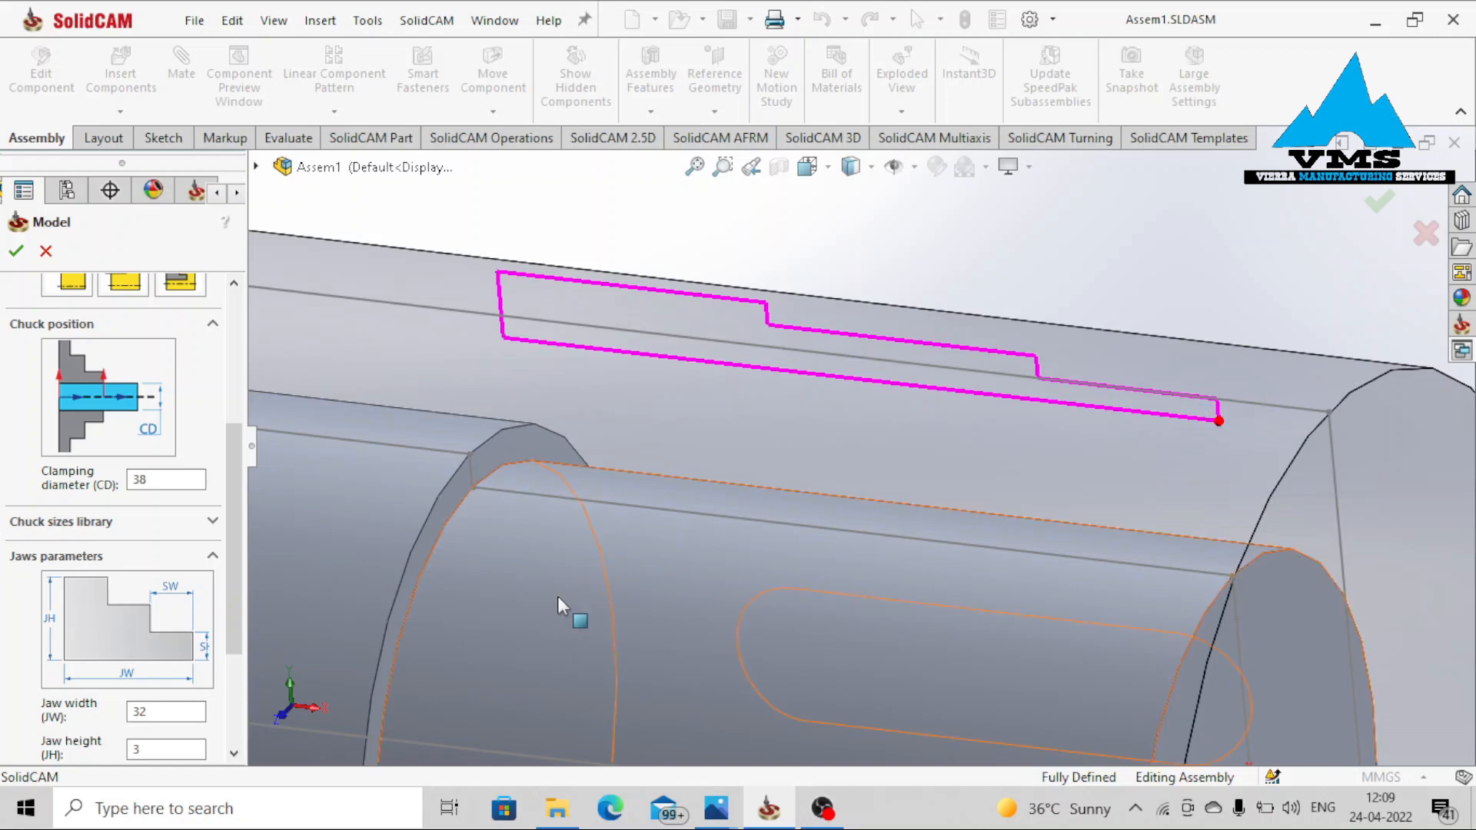
{"action": "left_click", "coordinate": [154, 479]}
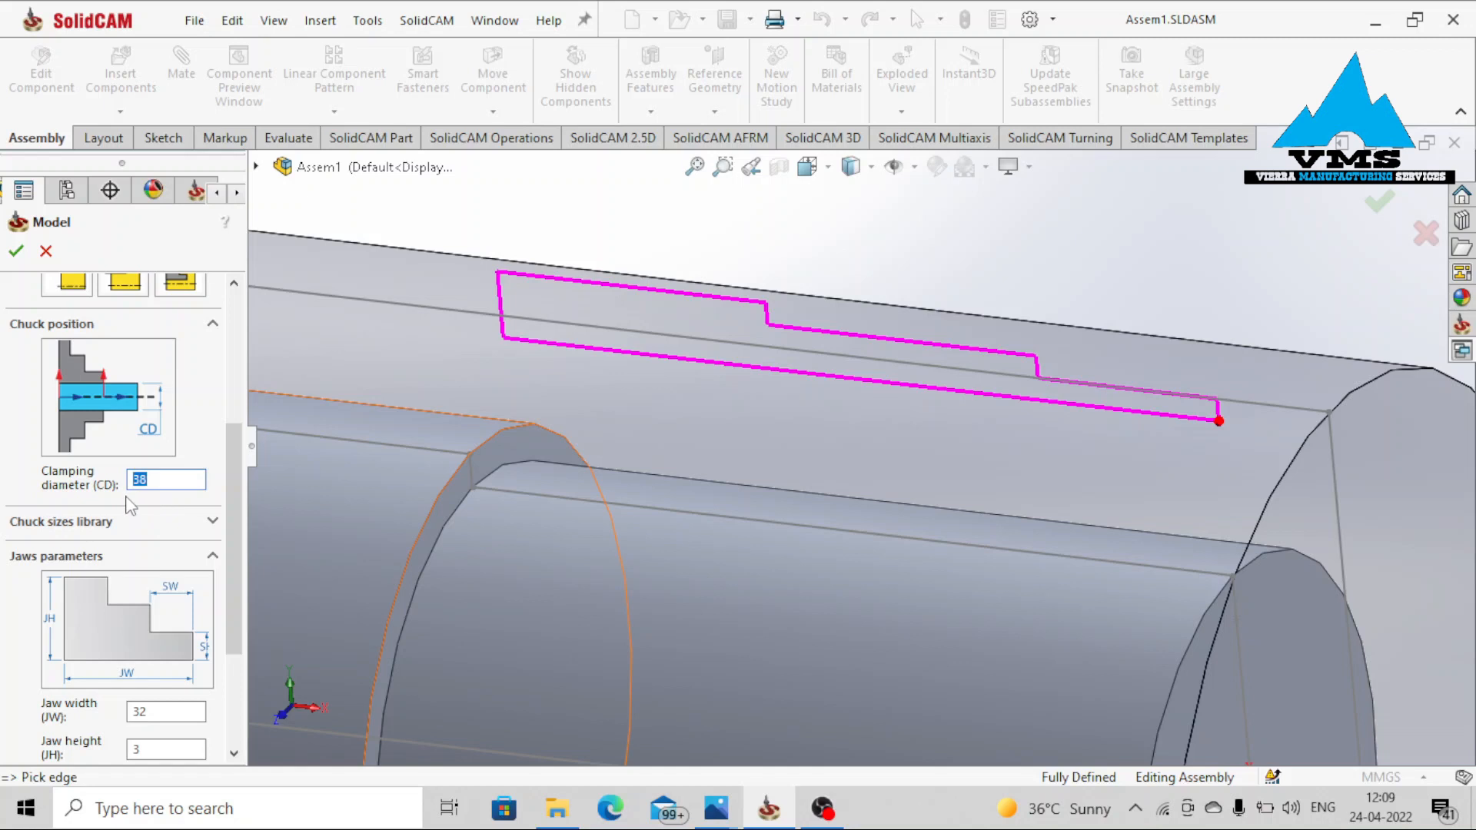
{"action": "left_click", "coordinate": [1258, 404]}
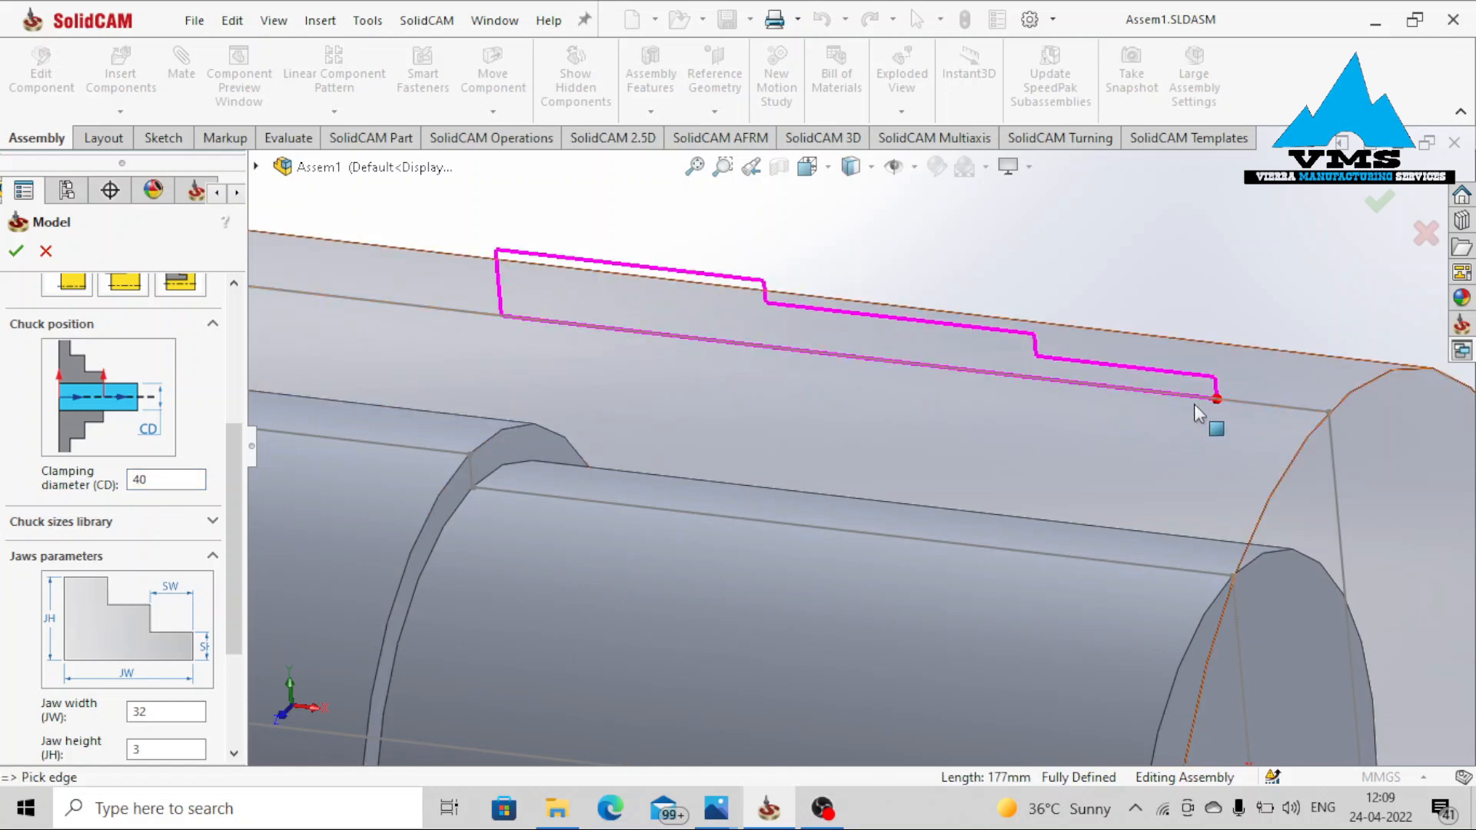
{"action": "scroll", "coordinate": [706, 426], "scroll_direction": "up", "scroll_amount": 4}
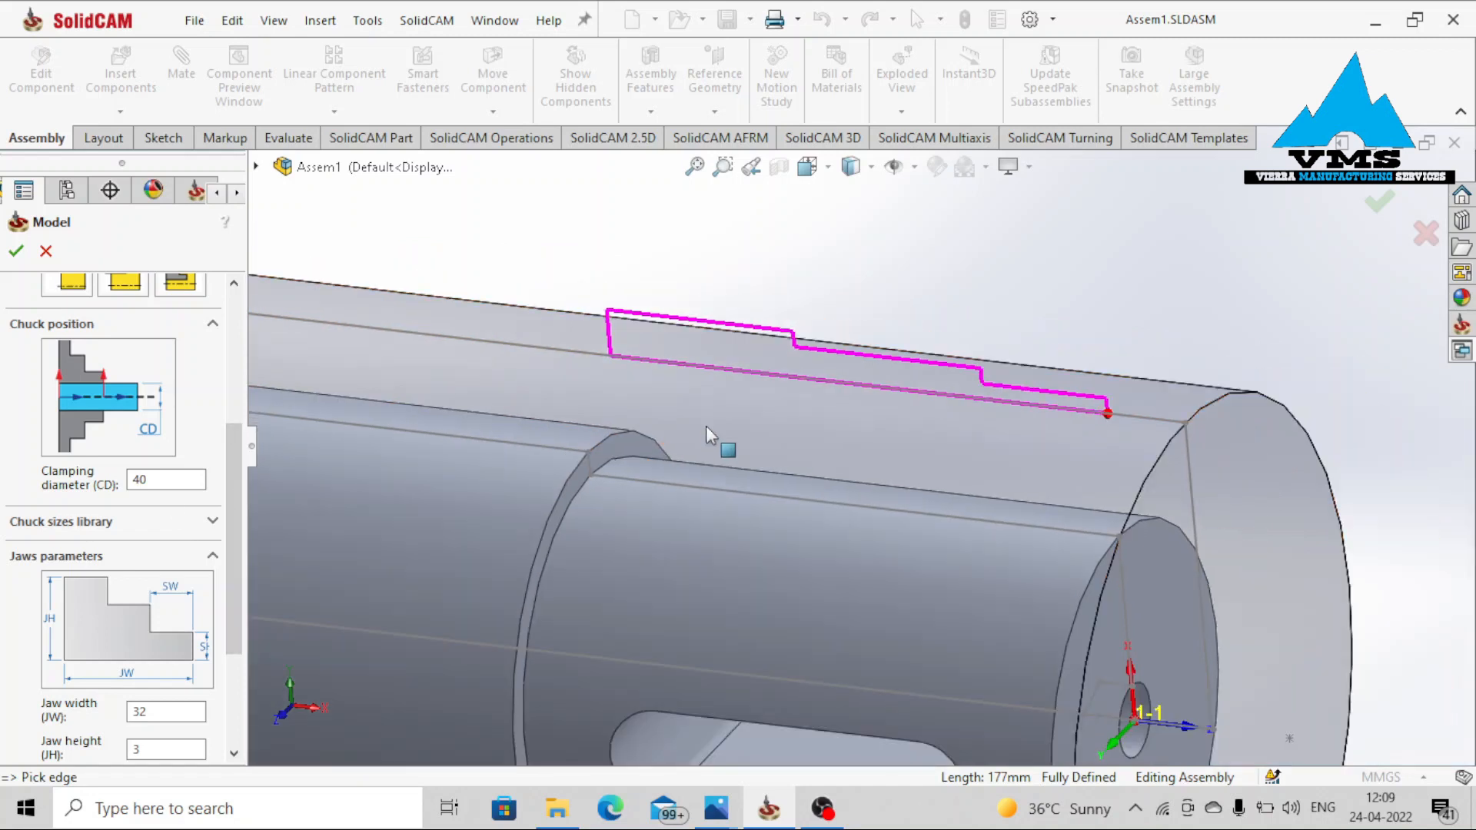
Set the chuck jaws to a jaw width of 20, jaw height of 12 and step height of 4
{"action": "left_click_drag", "start_coordinate": [230, 519], "coordinate": [229, 597]}
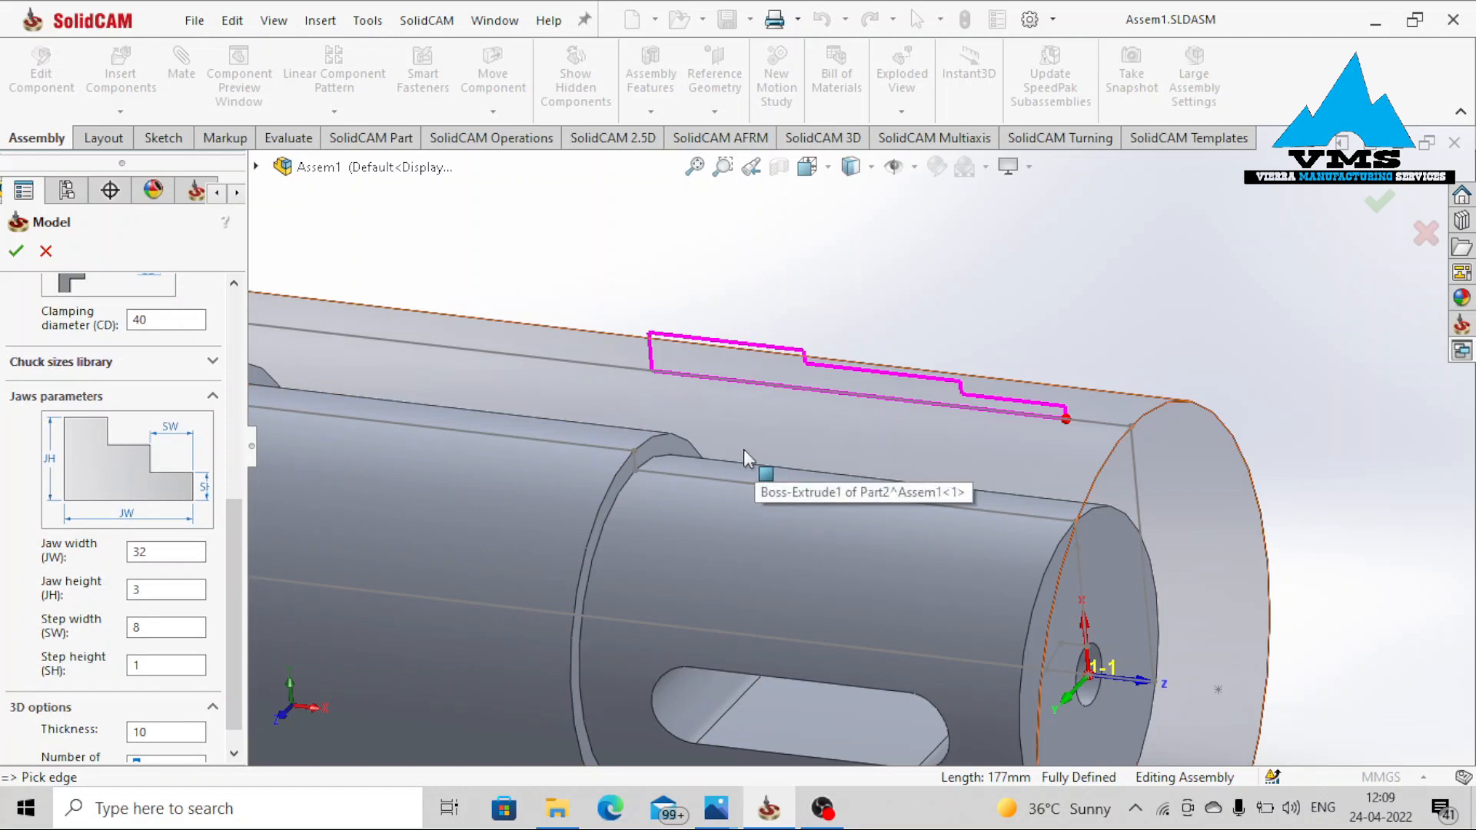
{"action": "double_click", "coordinate": [149, 550]}
{"action": "type", "text": "20"}
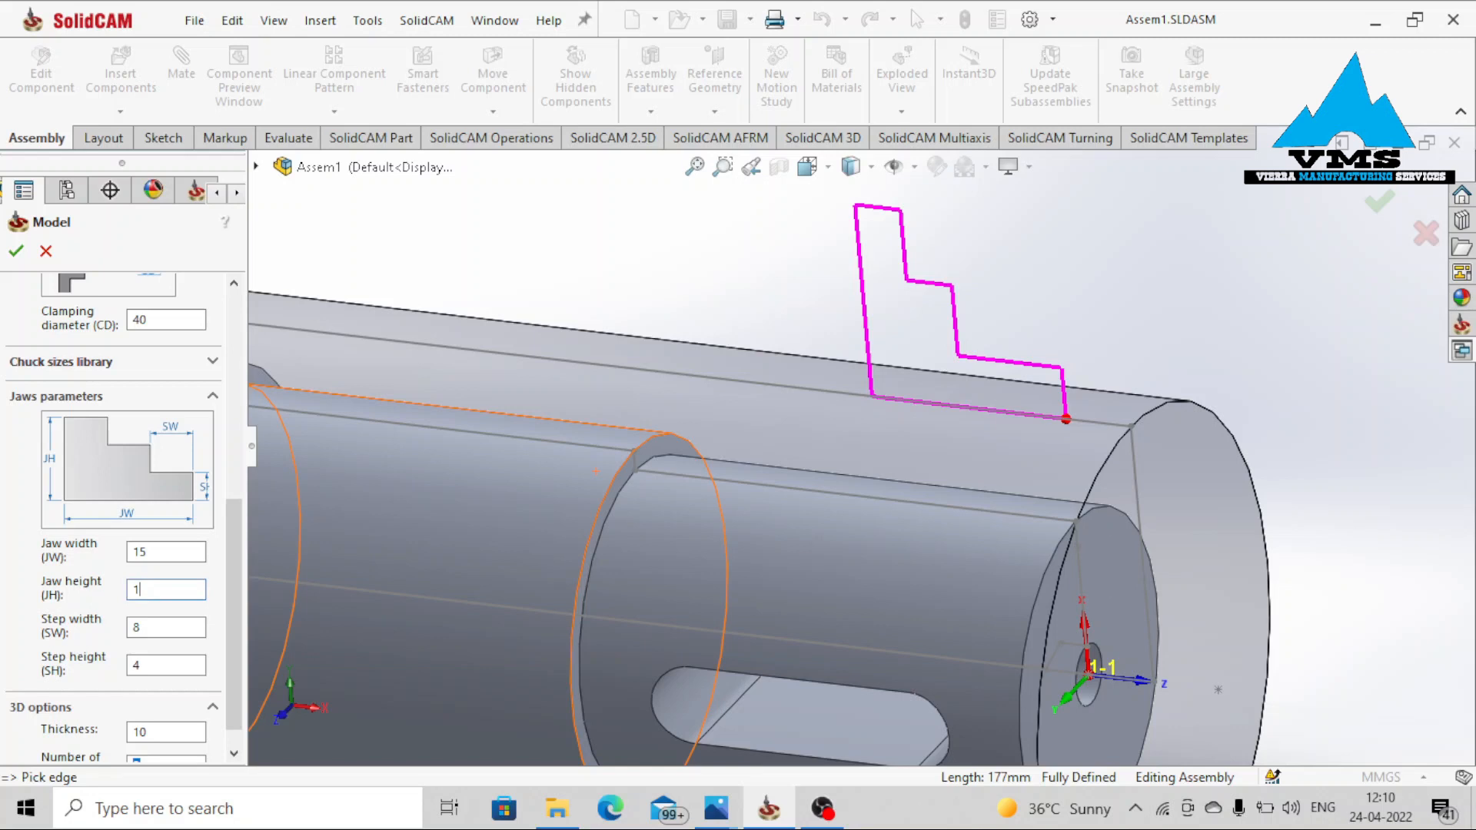
{"action": "type", "text": "2"}
{"action": "double_click", "coordinate": [164, 552]}
{"action": "type", "text": "20"}
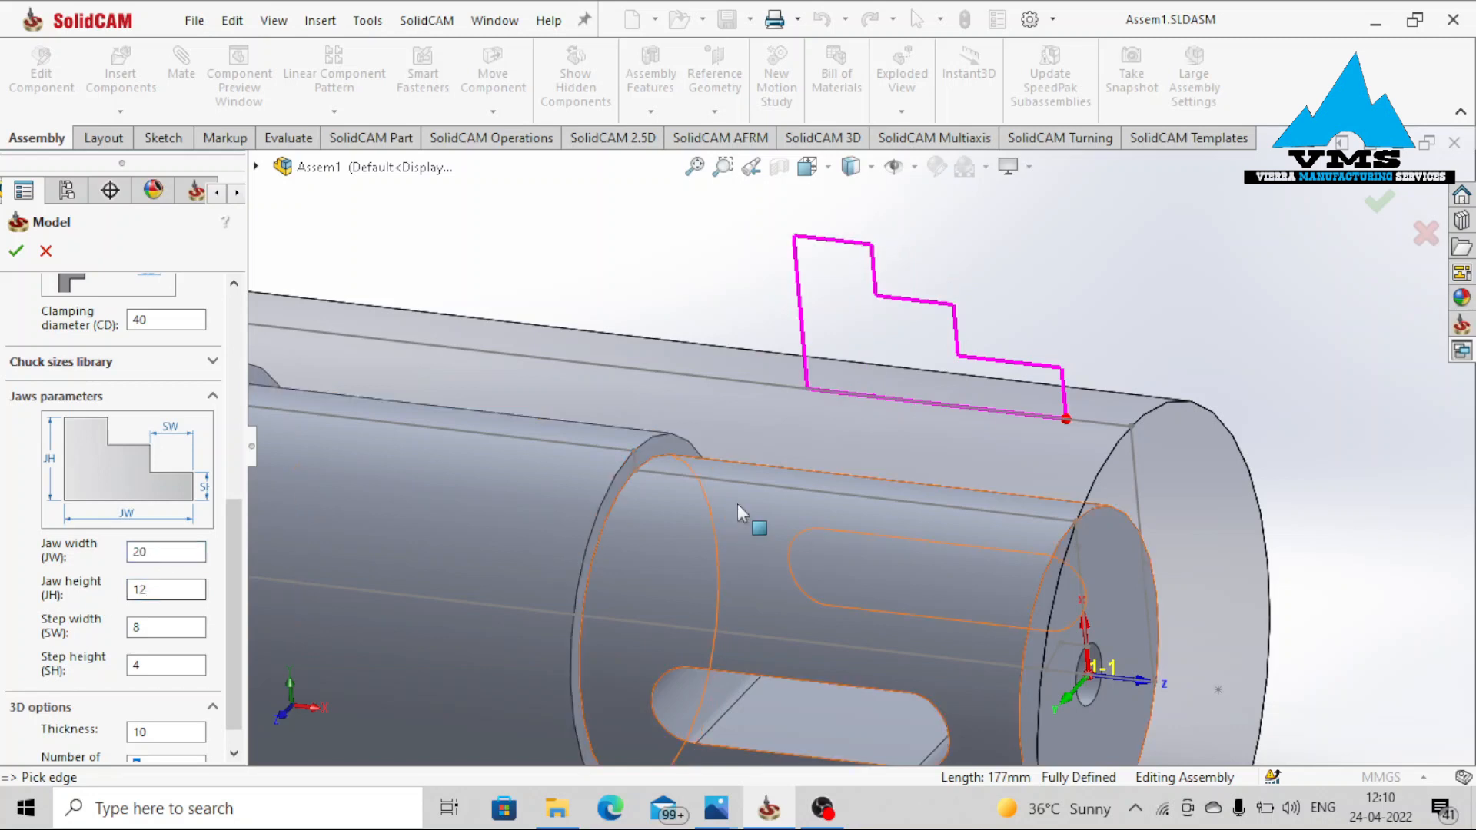
Check the jaw profile against the stock along with the 3D options, and accept the clamping fixture definition
{"action": "scroll", "coordinate": [737, 504], "scroll_direction": "up", "scroll_amount": 3}
{"action": "scroll", "coordinate": [693, 524], "scroll_direction": "down", "scroll_amount": 1}
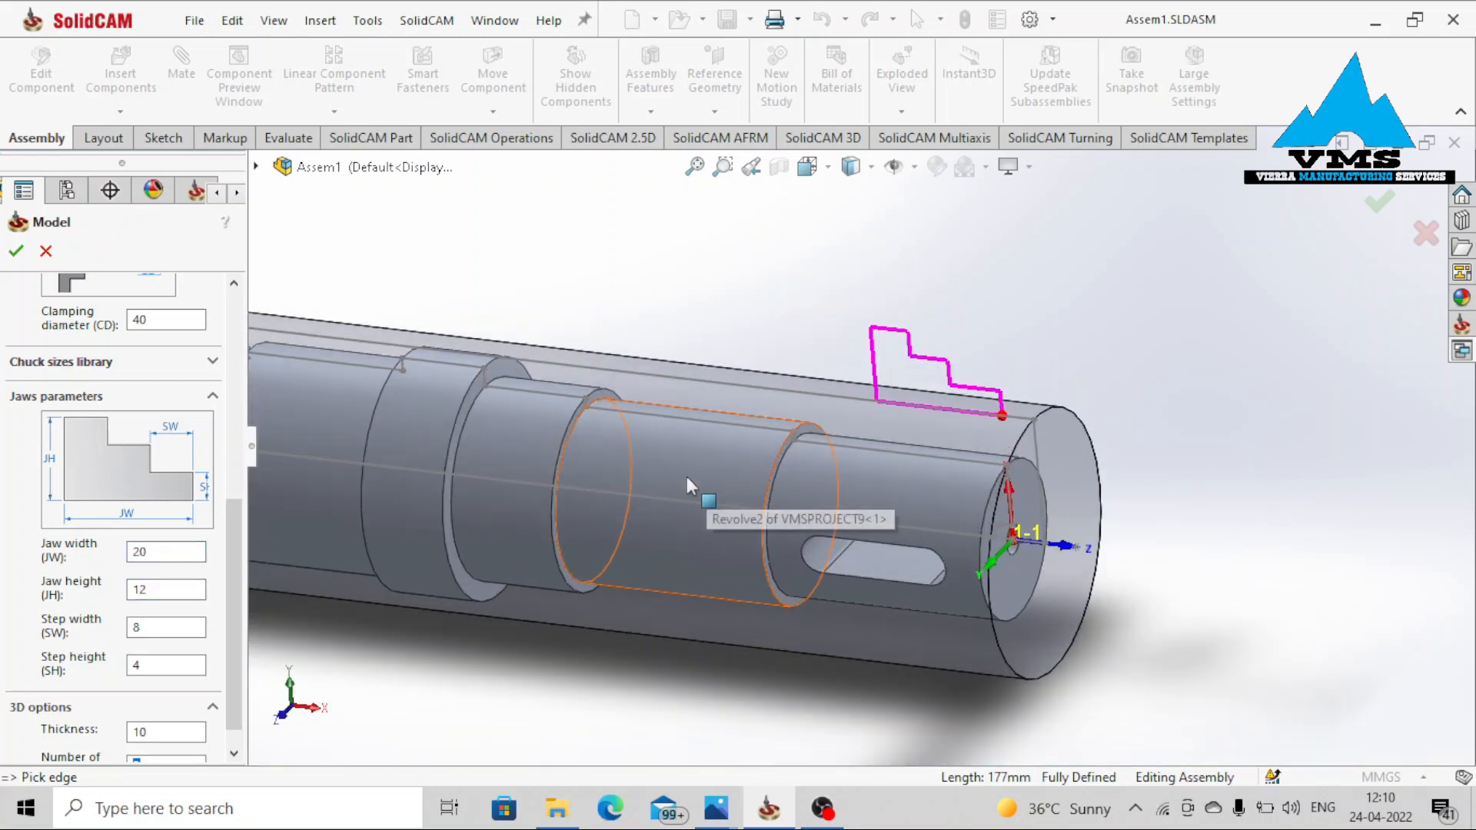
{"action": "scroll", "coordinate": [692, 477], "scroll_direction": "down", "scroll_amount": 2}
{"action": "left_click", "coordinate": [874, 471]}
{"action": "mouse_move", "coordinate": [874, 472]}
{"action": "middle_mouse_down"}
{"action": "mouse_move", "coordinate": [899, 402]}
{"action": "mouse_move", "coordinate": [863, 369]}
{"action": "mouse_move", "coordinate": [848, 401]}
{"action": "mouse_move", "coordinate": [862, 399]}
{"action": "mouse_move", "coordinate": [858, 450]}
{"action": "middle_mouse_up"}
{"action": "left_click_drag", "start_coordinate": [236, 540], "coordinate": [241, 629]}
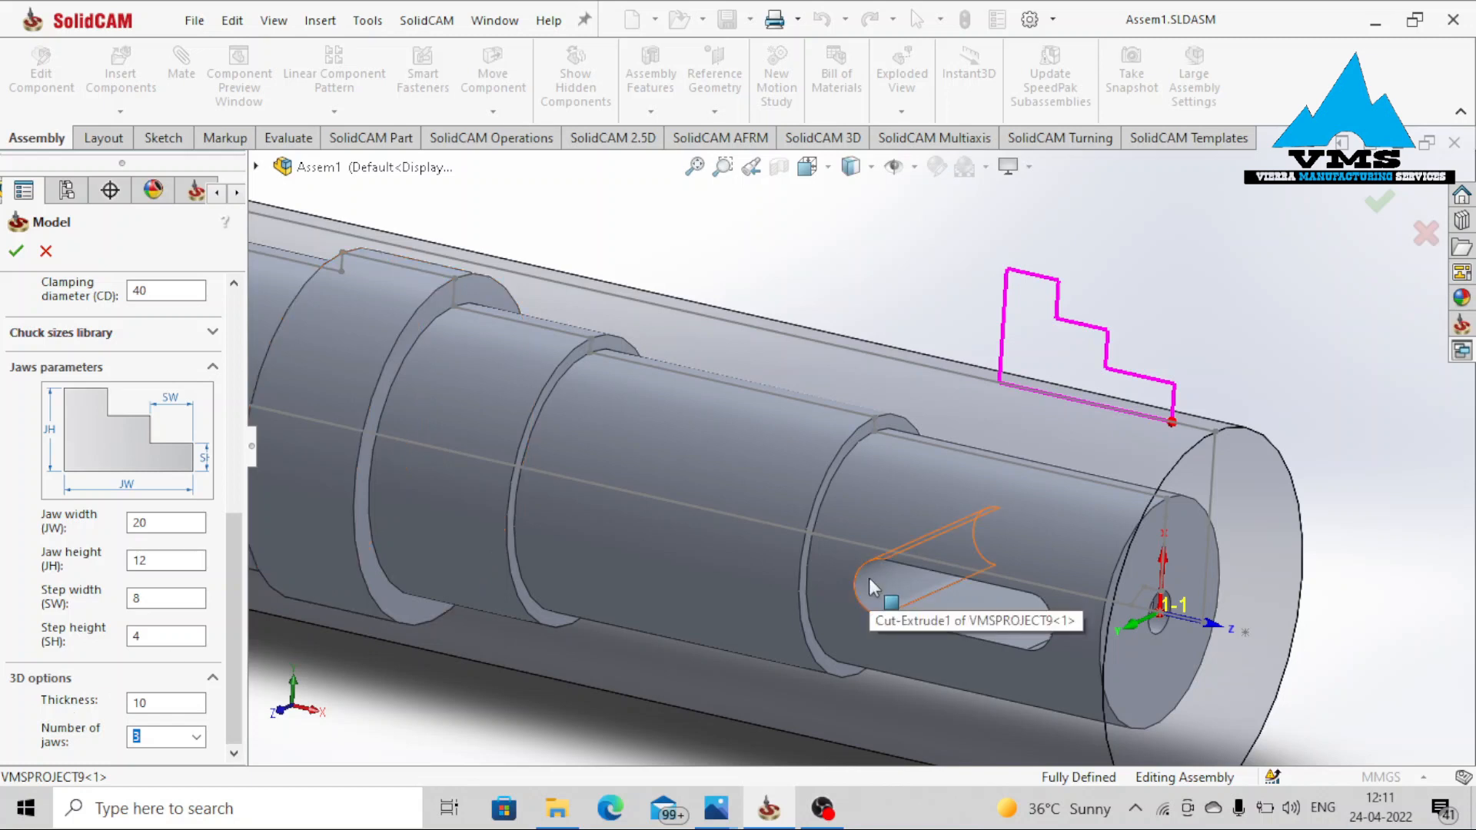
{"action": "scroll", "coordinate": [890, 575], "scroll_direction": "up", "scroll_amount": 5}
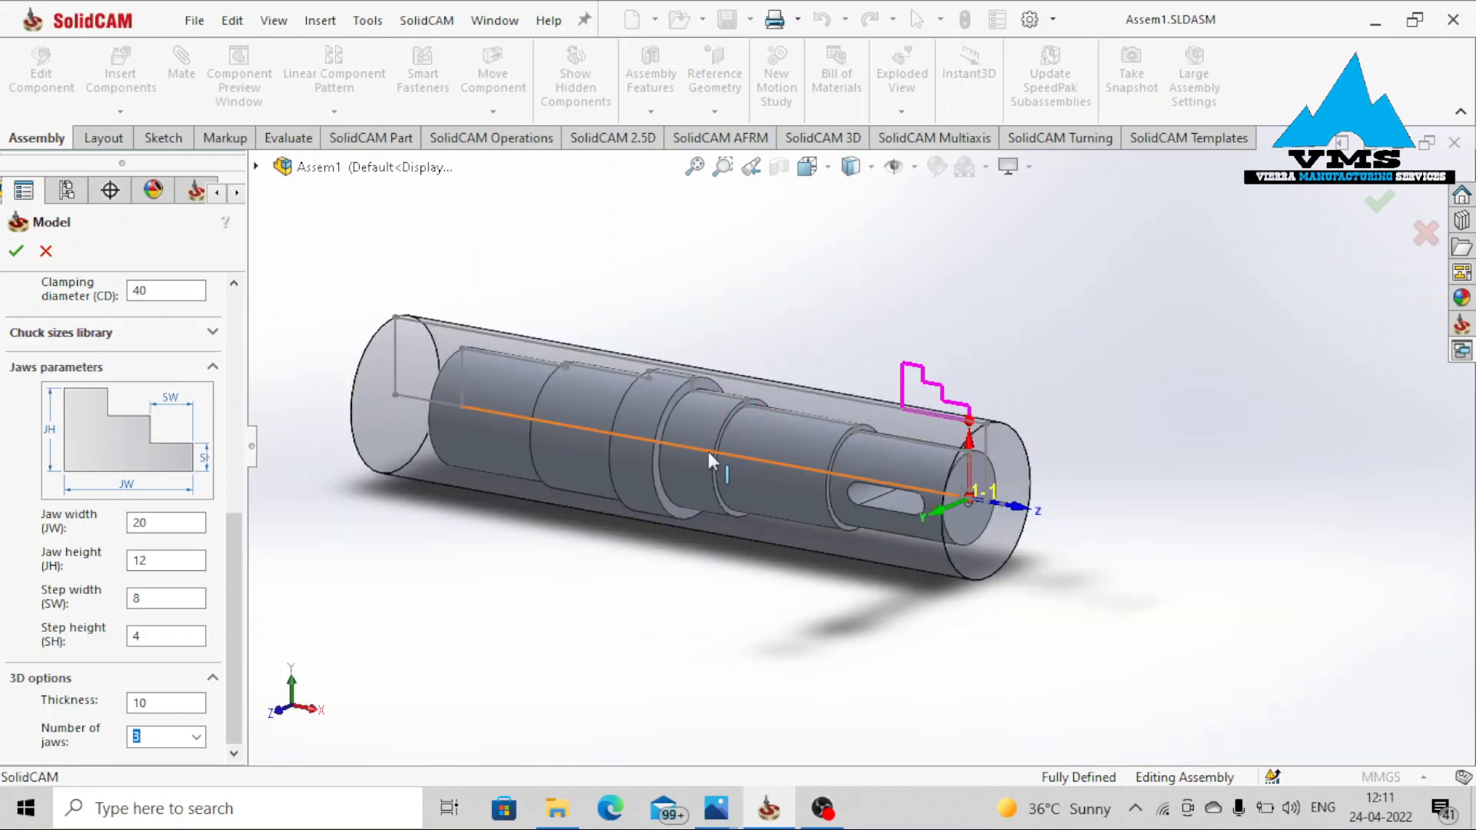
{"action": "scroll", "coordinate": [686, 424], "scroll_direction": "down", "scroll_amount": 5}
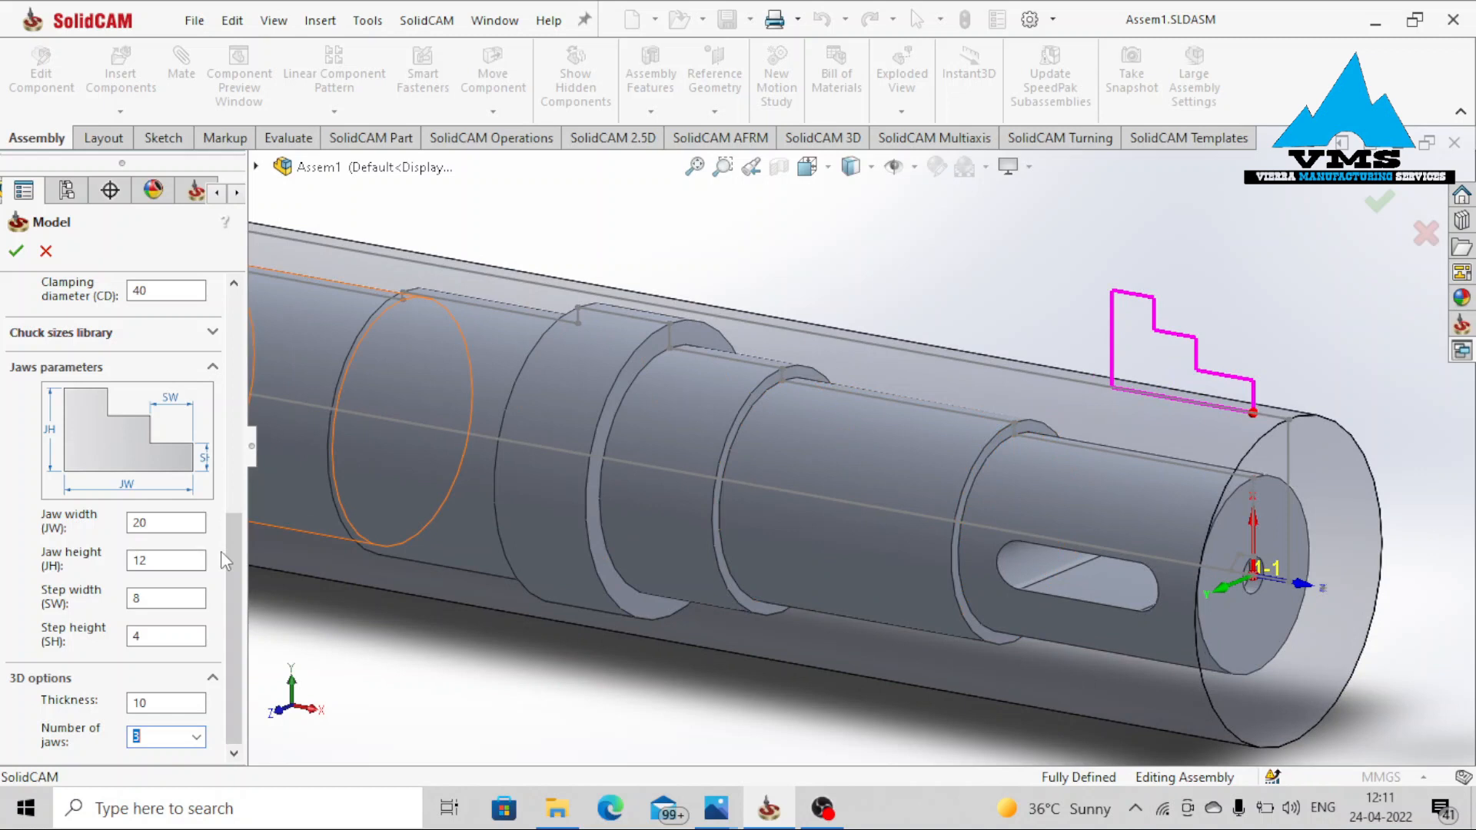
{"action": "left_click", "coordinate": [16, 251]}
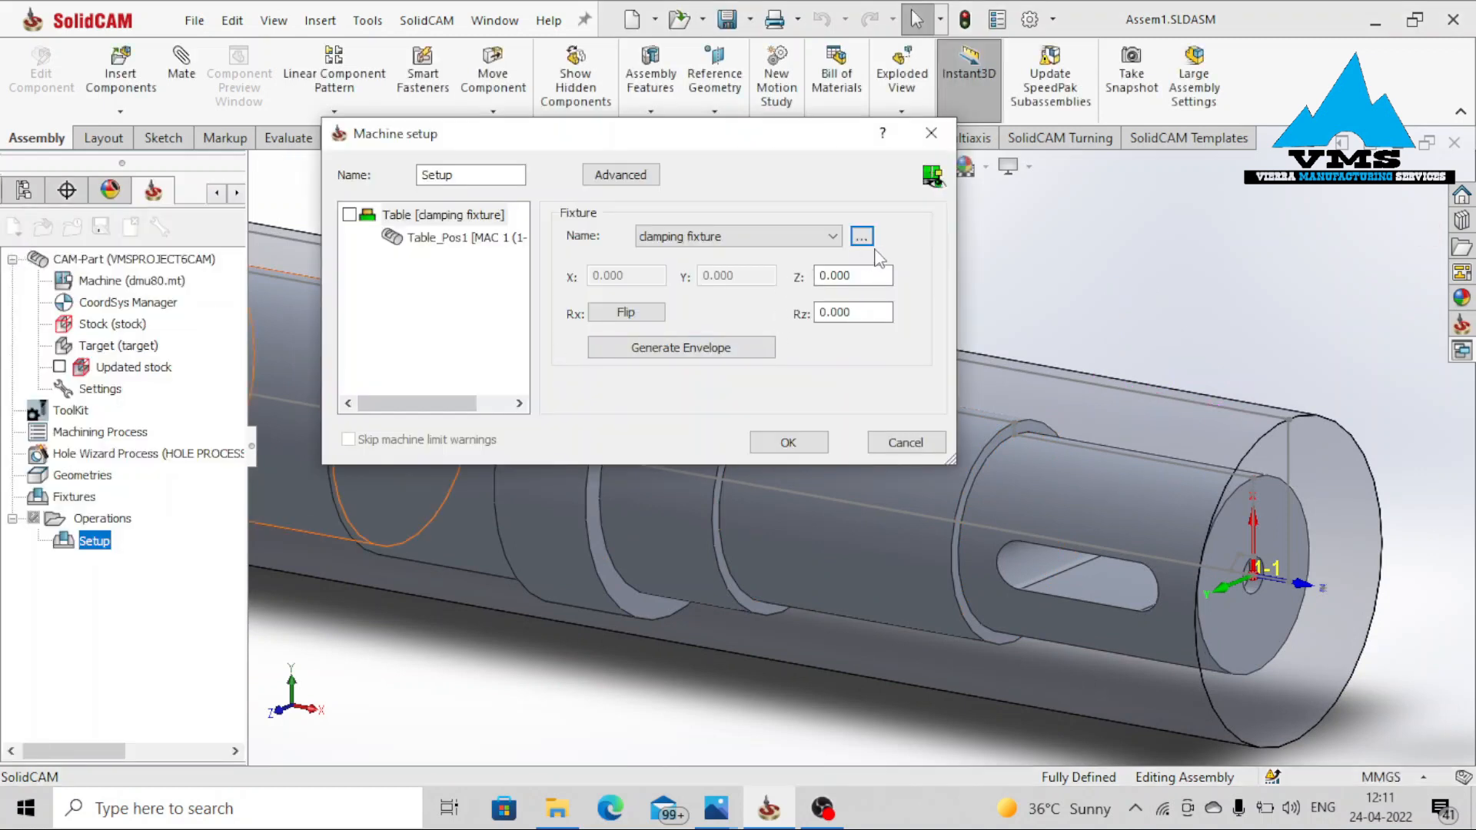
Reopen the clamping fixture definition, examine where the jaw profile sits along the stock, and accept it
{"action": "left_click", "coordinate": [862, 236]}
{"action": "left_click", "coordinate": [911, 280]}
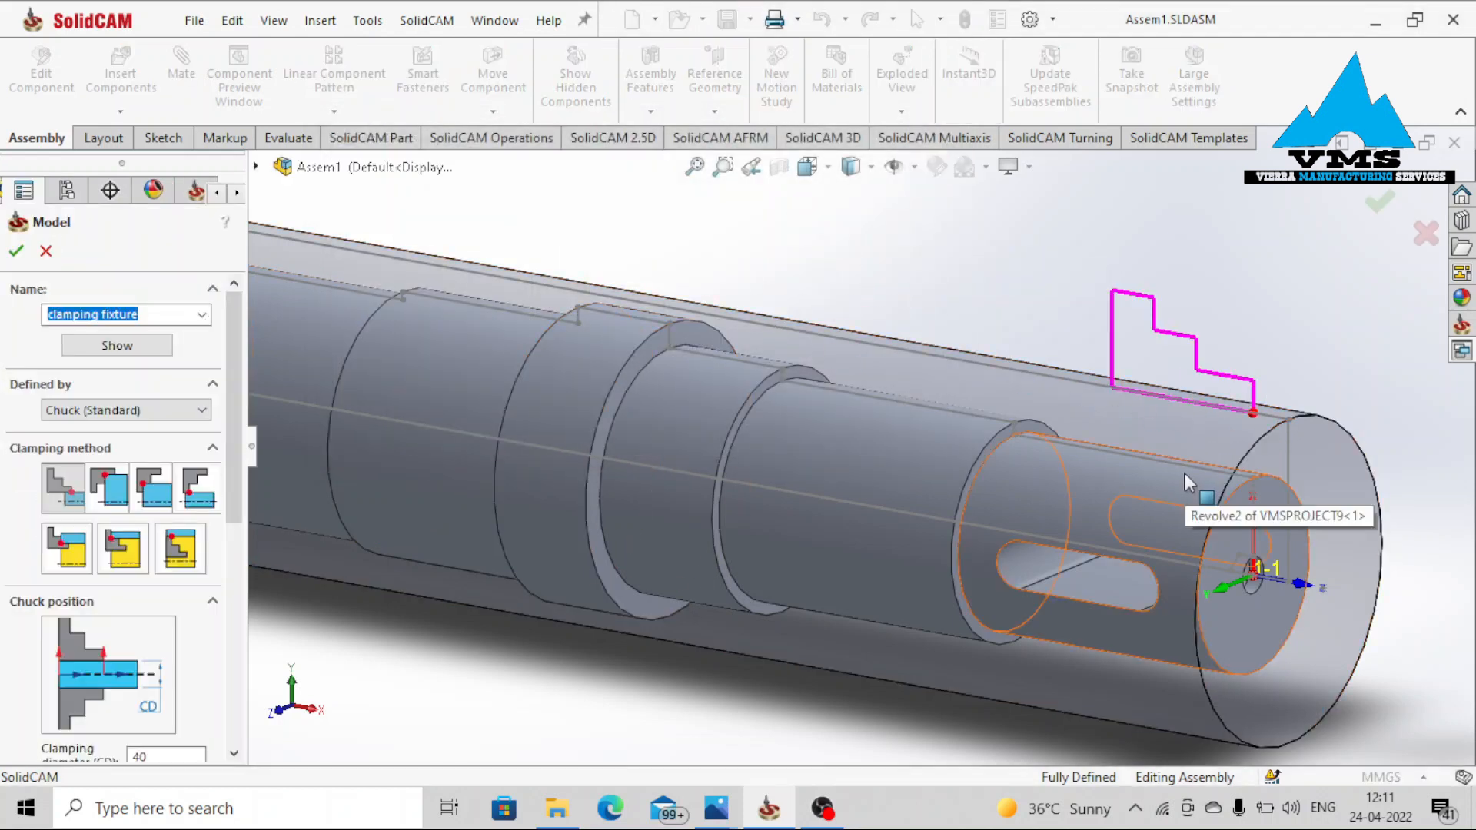
{"action": "scroll", "coordinate": [1184, 473], "scroll_direction": "up", "scroll_amount": 2}
{"action": "middle_click_drag", "start_coordinate": [1142, 547], "coordinate": [1123, 505]}
{"action": "scroll", "coordinate": [1033, 492], "scroll_direction": "down", "scroll_amount": 2}
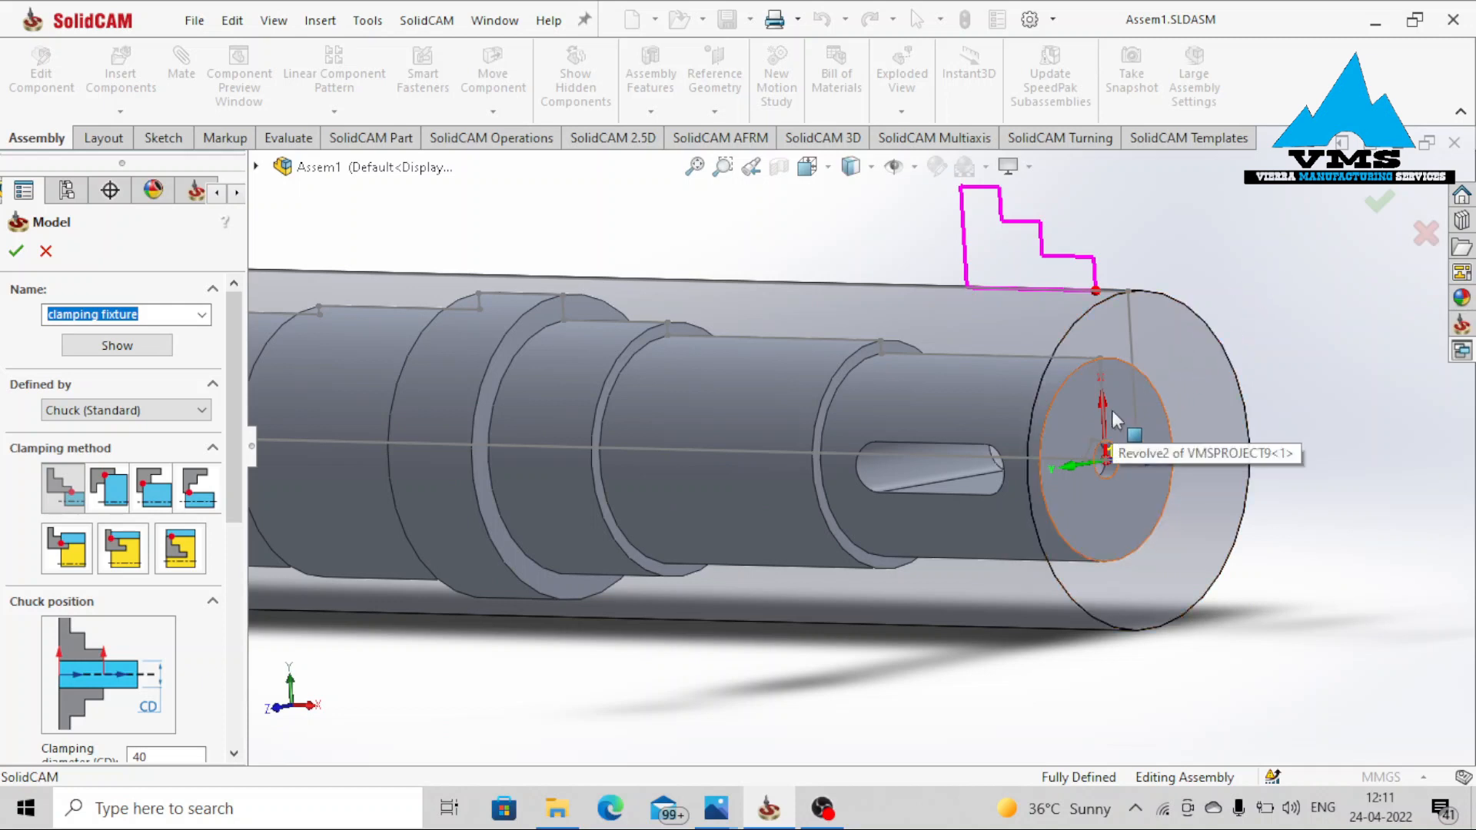
{"action": "middle_click_drag", "start_coordinate": [1093, 321], "coordinate": [1165, 291]}
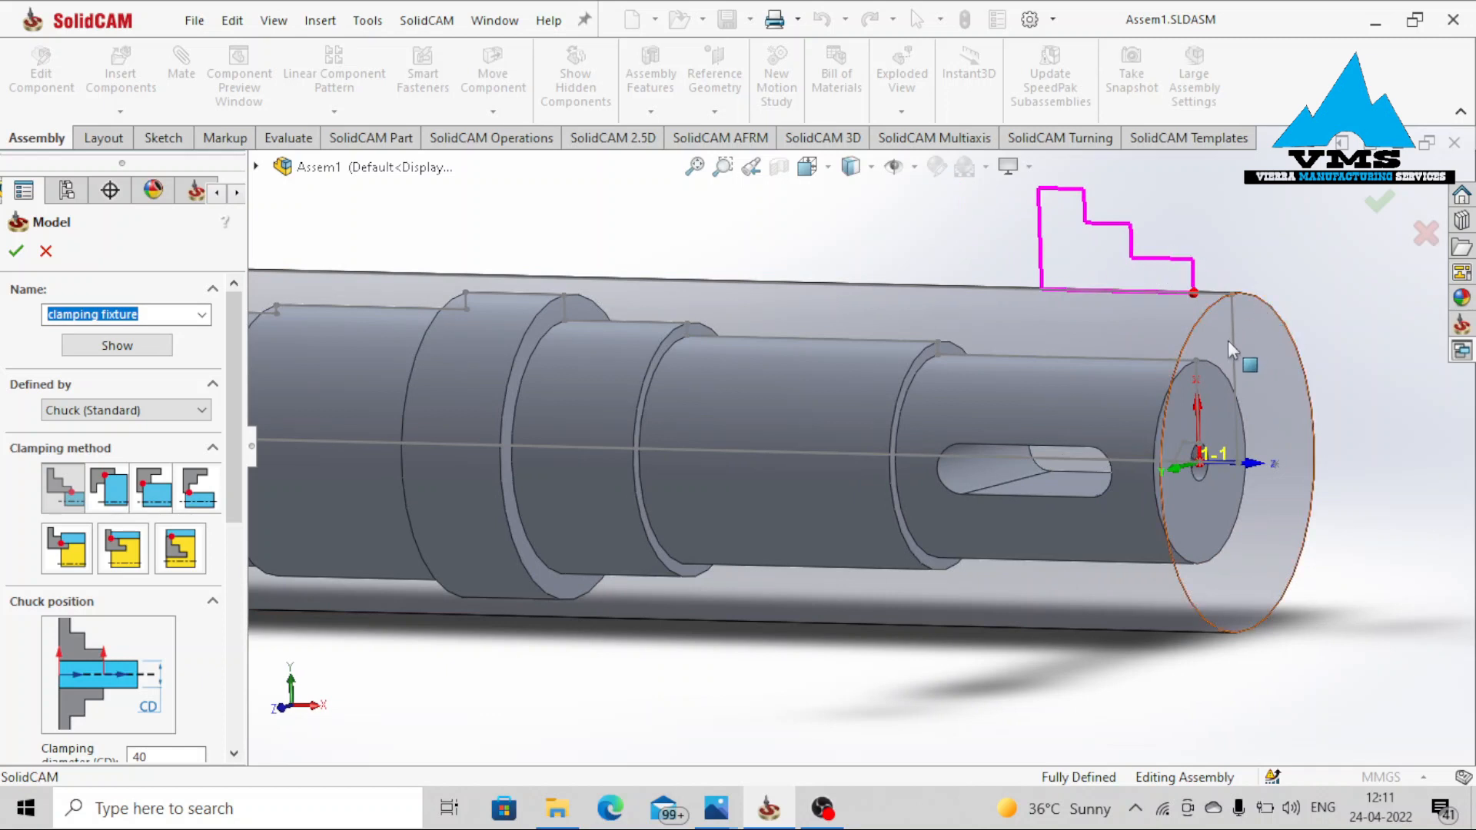
{"action": "scroll", "coordinate": [903, 443], "scroll_direction": "up", "scroll_amount": 5}
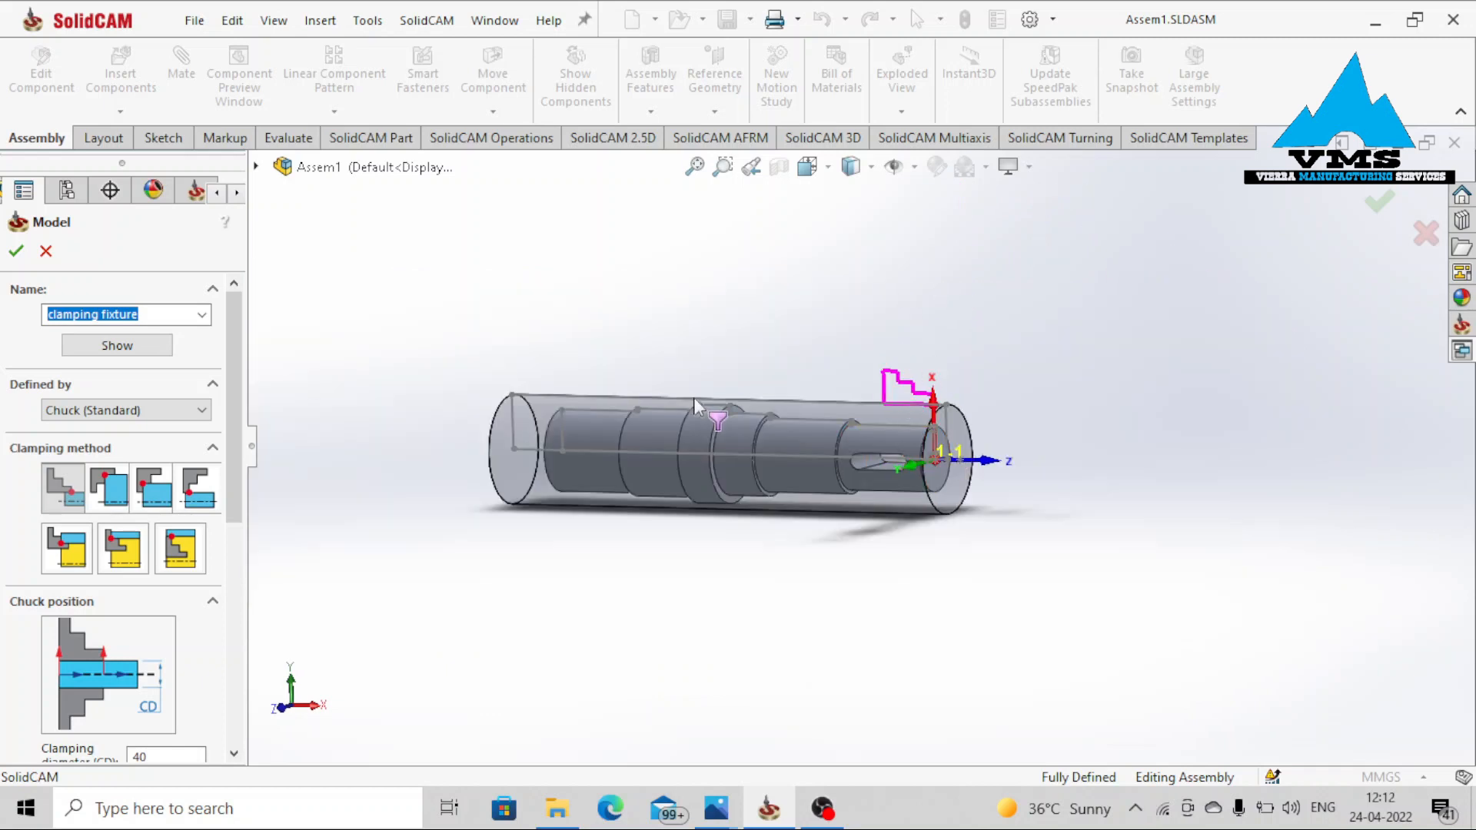
{"action": "scroll", "coordinate": [690, 402], "scroll_direction": "down", "scroll_amount": 3}
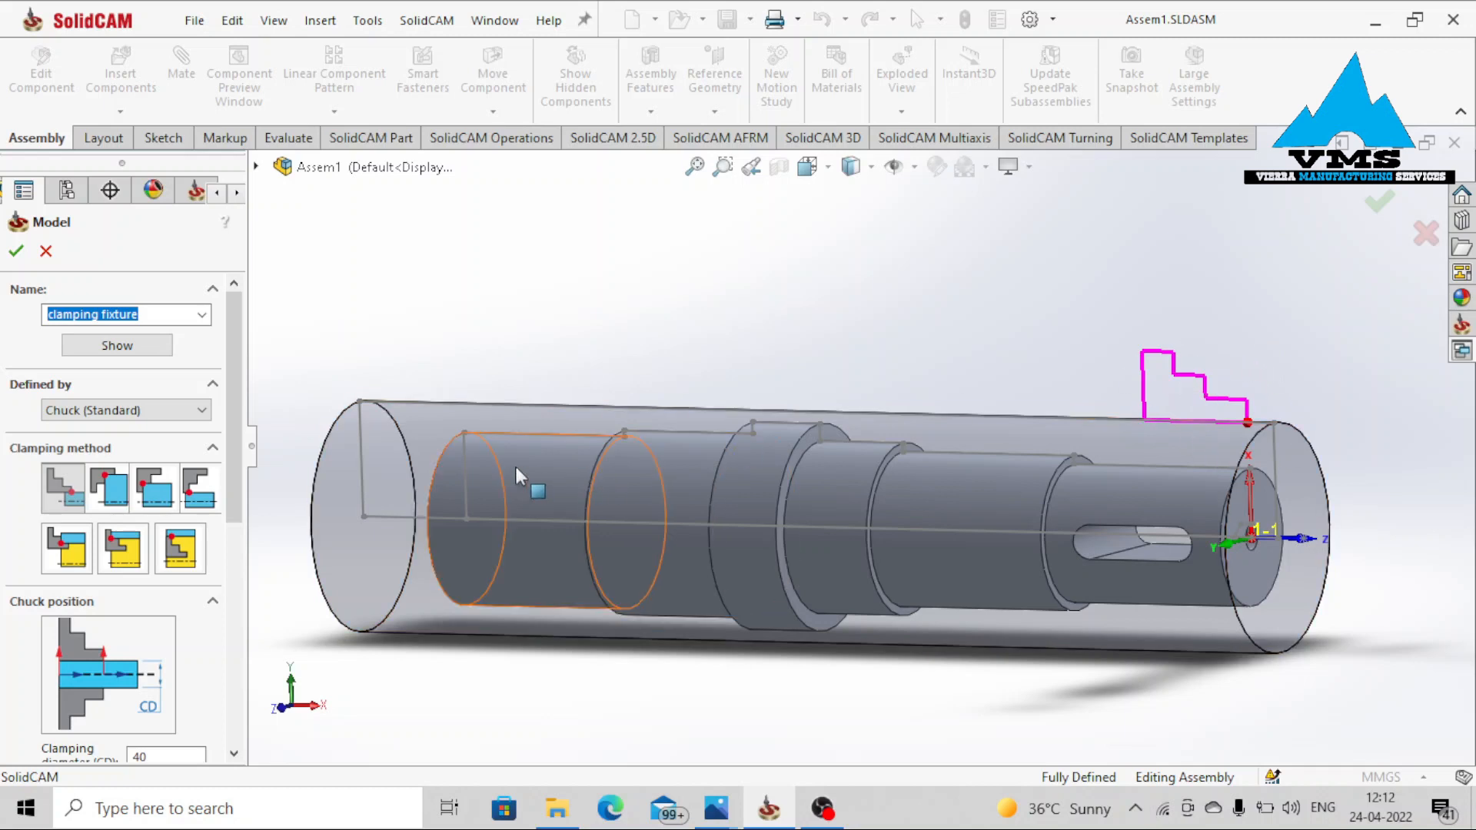
{"action": "left_click", "coordinate": [15, 251]}
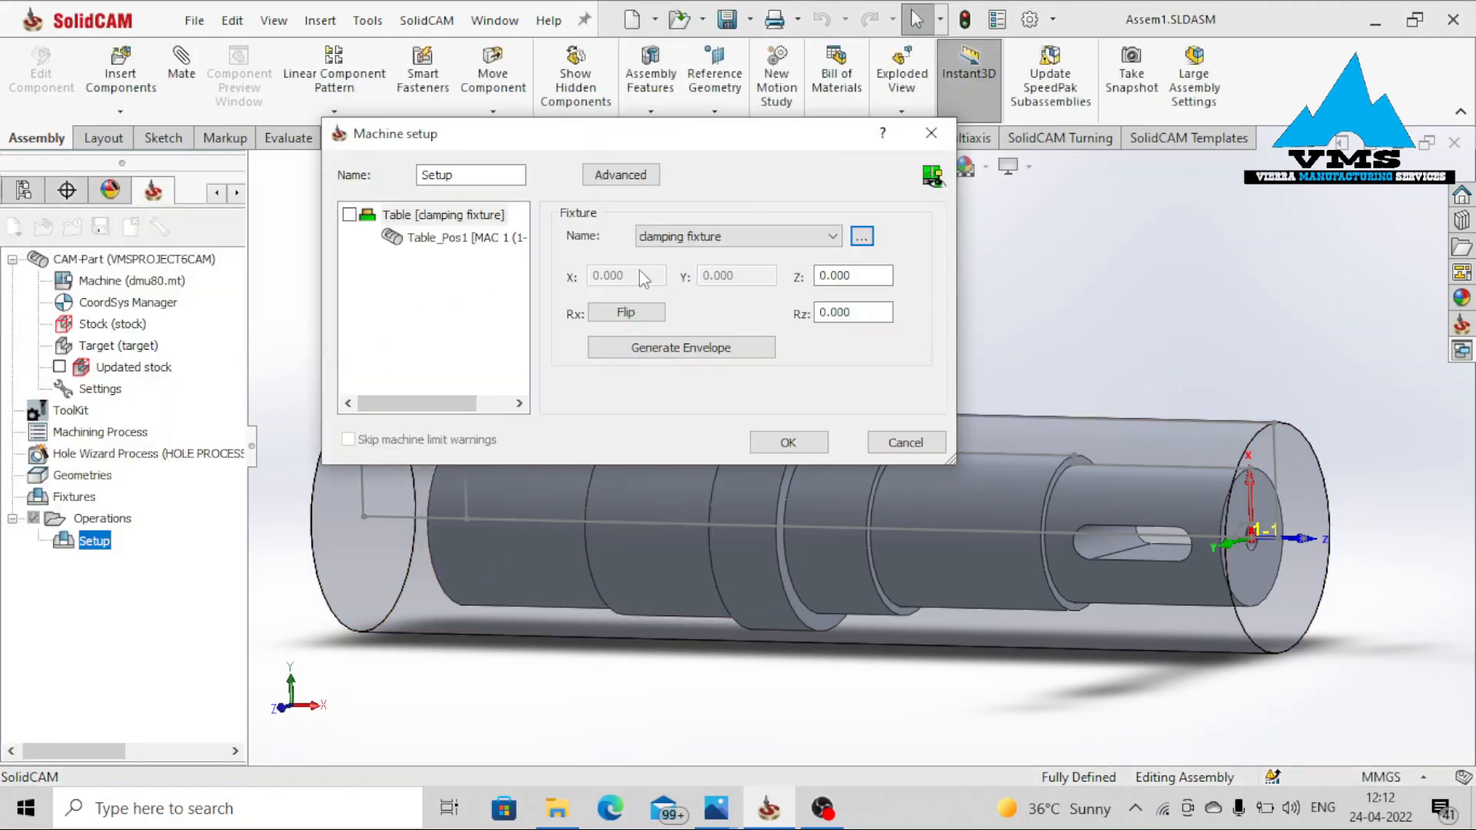
Select the table position Table_Pos1, open the machine preview, and examine how the chuck jaws hold the part
{"action": "left_click", "coordinate": [424, 248]}
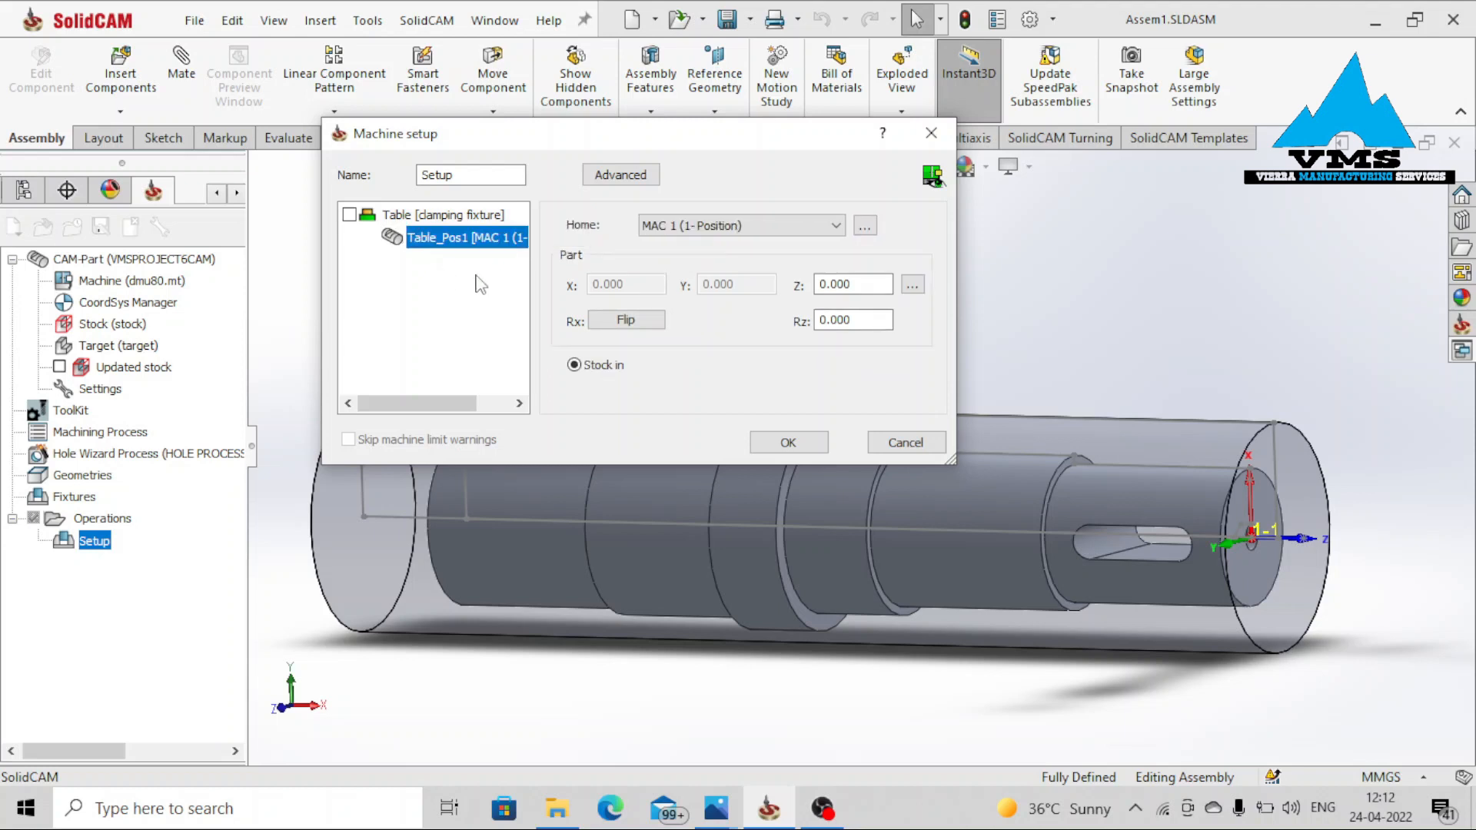
{"action": "left_click", "coordinate": [932, 176]}
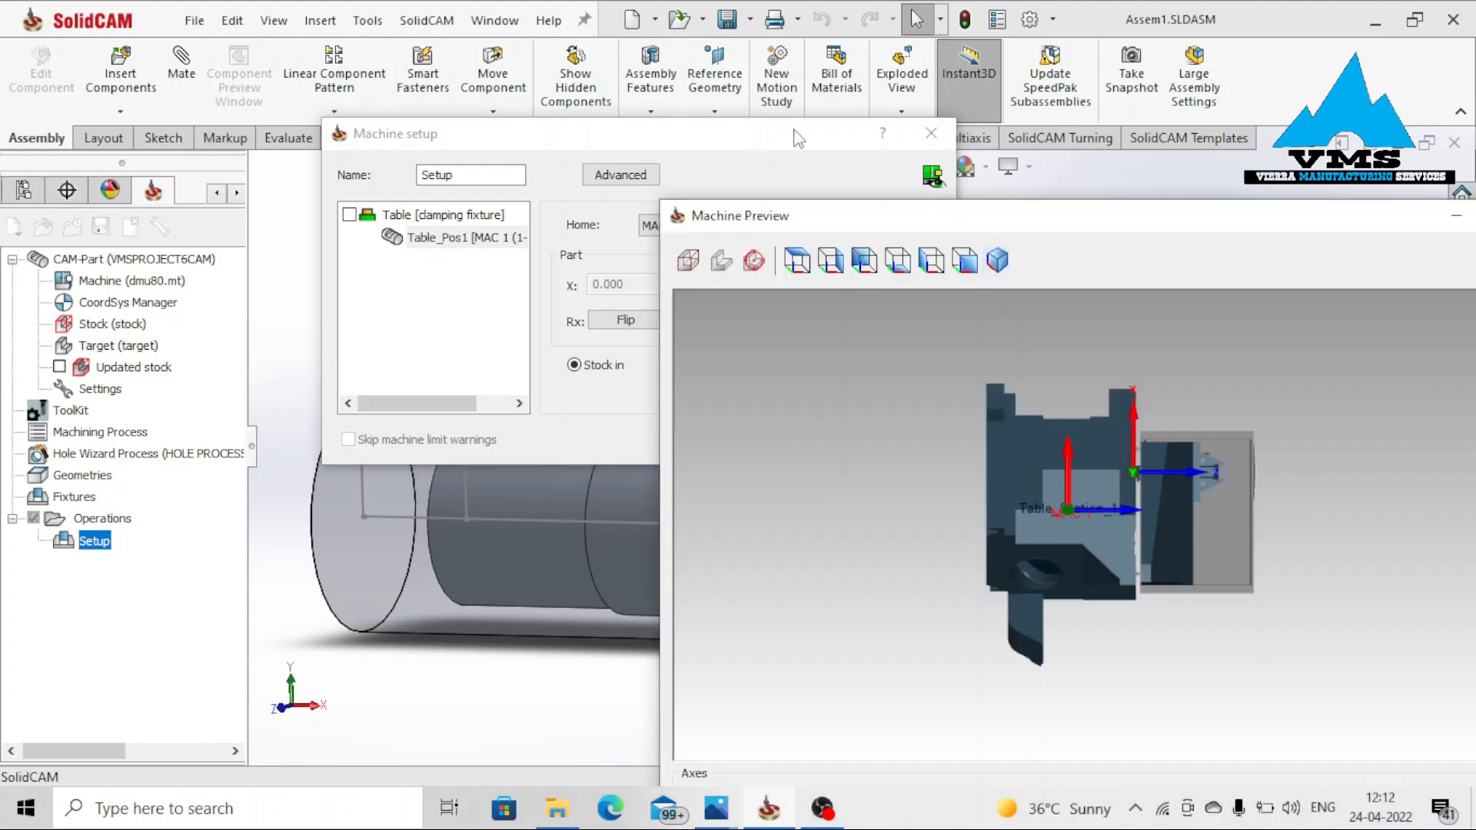
{"action": "left_click_drag", "start_coordinate": [796, 138], "coordinate": [448, 310]}
{"action": "middle_click_drag", "start_coordinate": [1204, 531], "coordinate": [1110, 652]}
{"action": "scroll", "coordinate": [1110, 652], "scroll_direction": "up", "scroll_amount": 4}
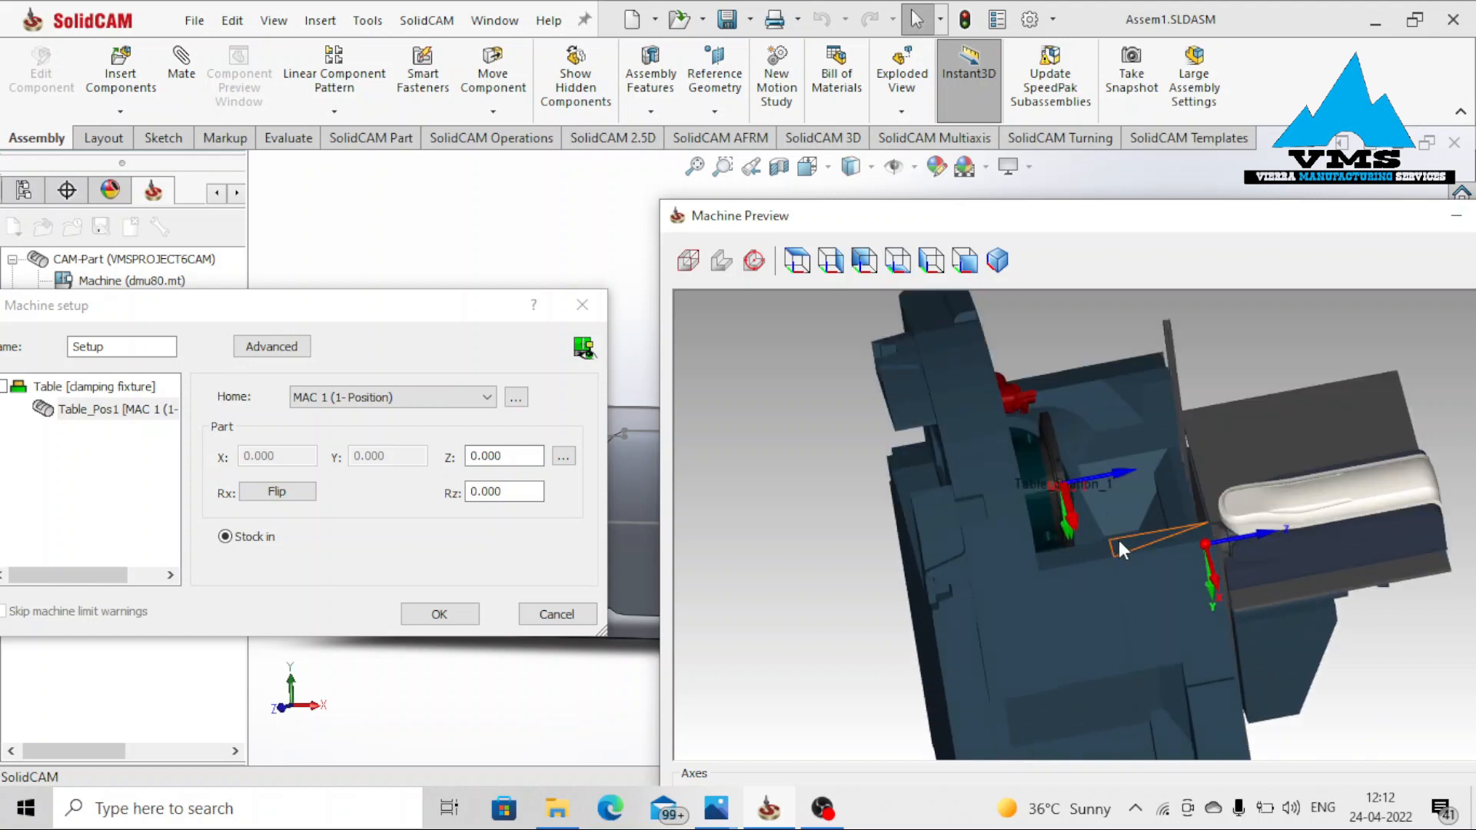
{"action": "middle_click_drag", "start_coordinate": [1118, 542], "coordinate": [1124, 505]}
{"action": "scroll", "coordinate": [1138, 440], "scroll_direction": "up", "scroll_amount": 3}
{"action": "middle_click_drag", "start_coordinate": [1142, 435], "coordinate": [1120, 478]}
{"action": "scroll", "coordinate": [1120, 478], "scroll_direction": "up", "scroll_amount": 4}
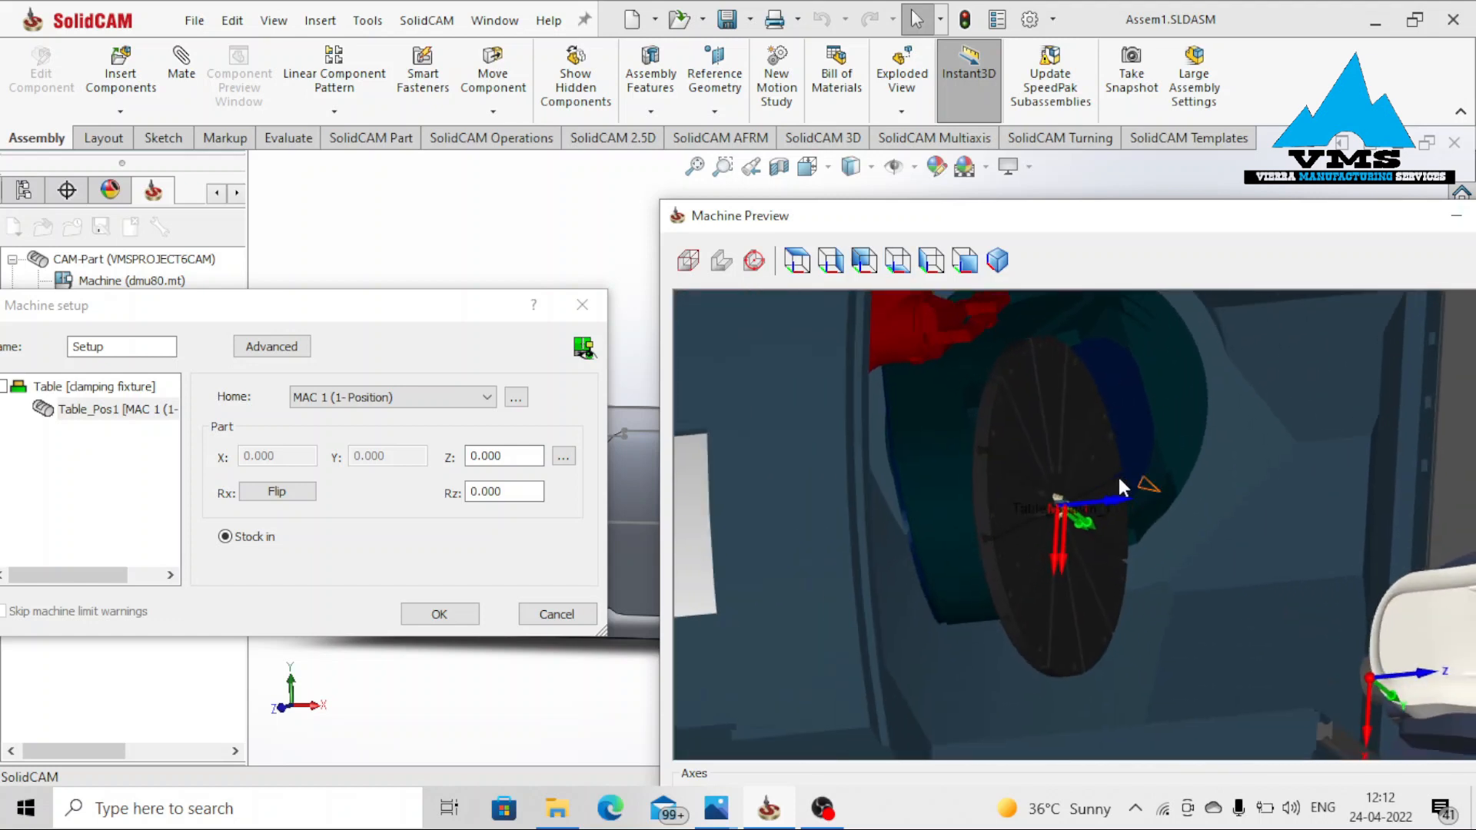
{"action": "scroll", "coordinate": [1058, 603], "scroll_direction": "up", "scroll_amount": 2}
{"action": "scroll", "coordinate": [1114, 560], "scroll_direction": "up", "scroll_amount": 2}
{"action": "middle_click_drag", "start_coordinate": [1047, 592], "coordinate": [1050, 542]}
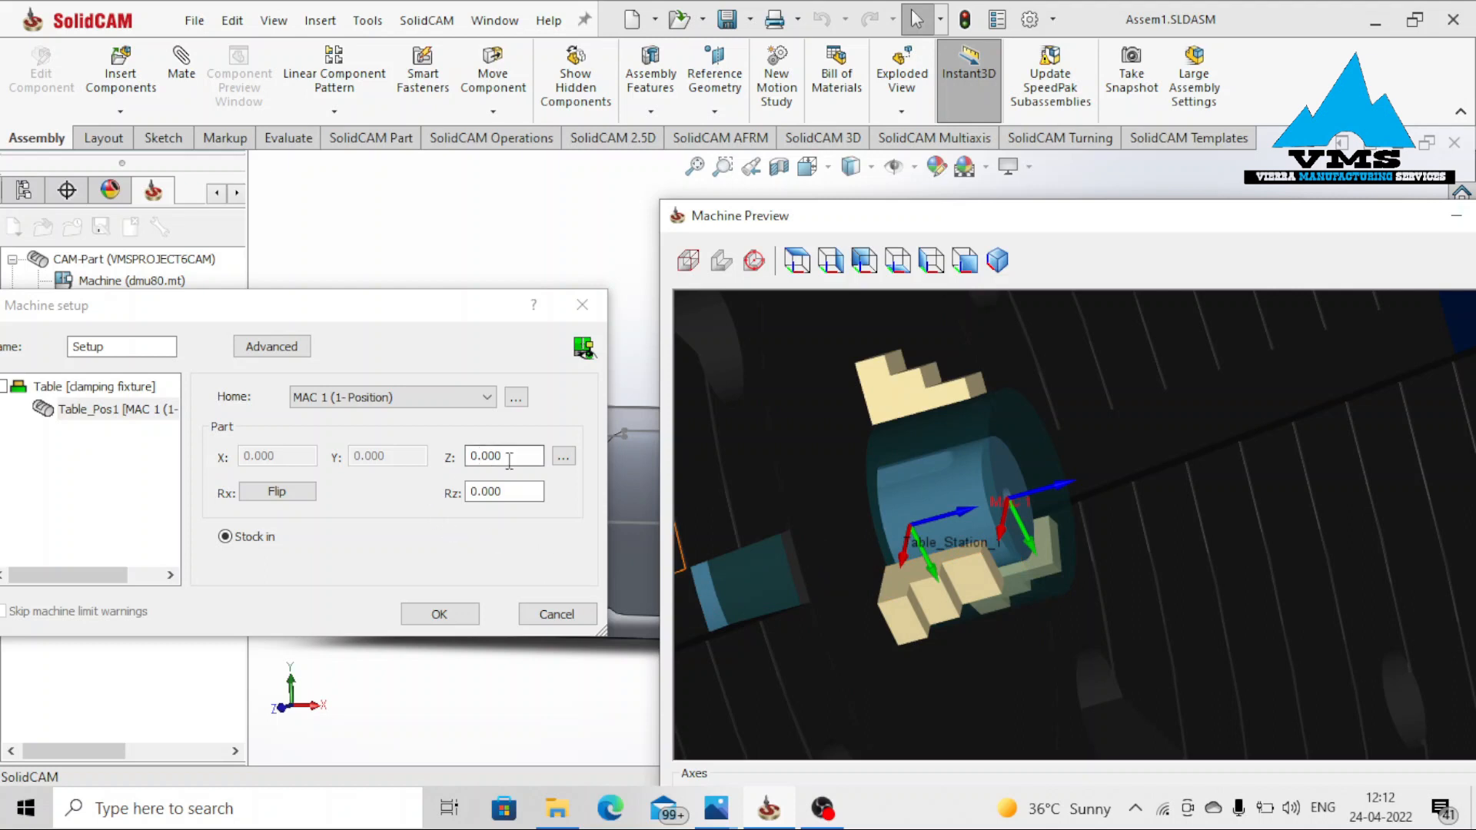
Set the part's Z position to 172 by picking a point on the stock's rear end face, and check the clamping in the machine preview
{"action": "left_click", "coordinate": [564, 462]}
{"action": "left_click", "coordinate": [584, 474]}
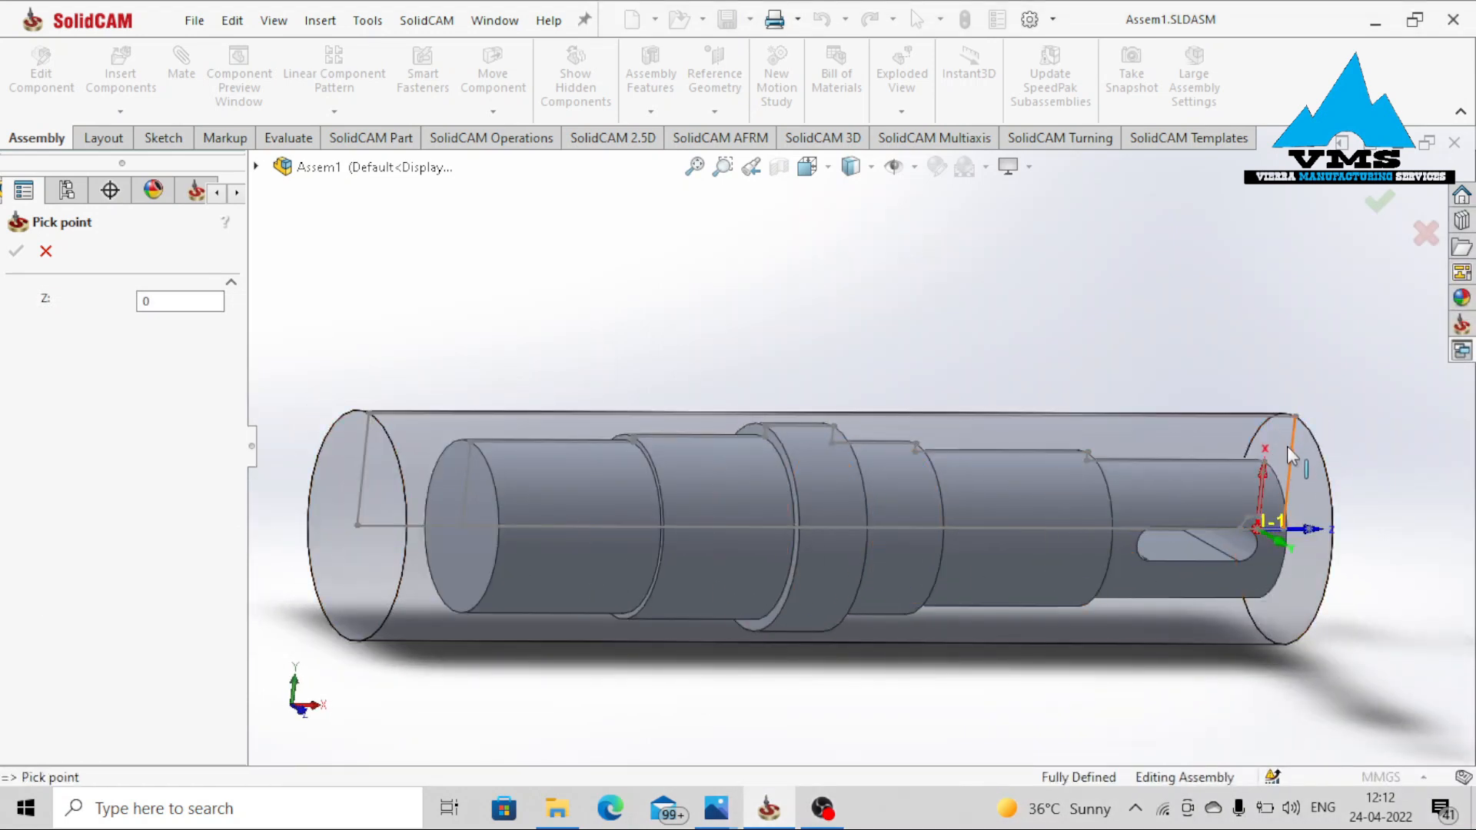
{"action": "left_click", "coordinate": [363, 487]}
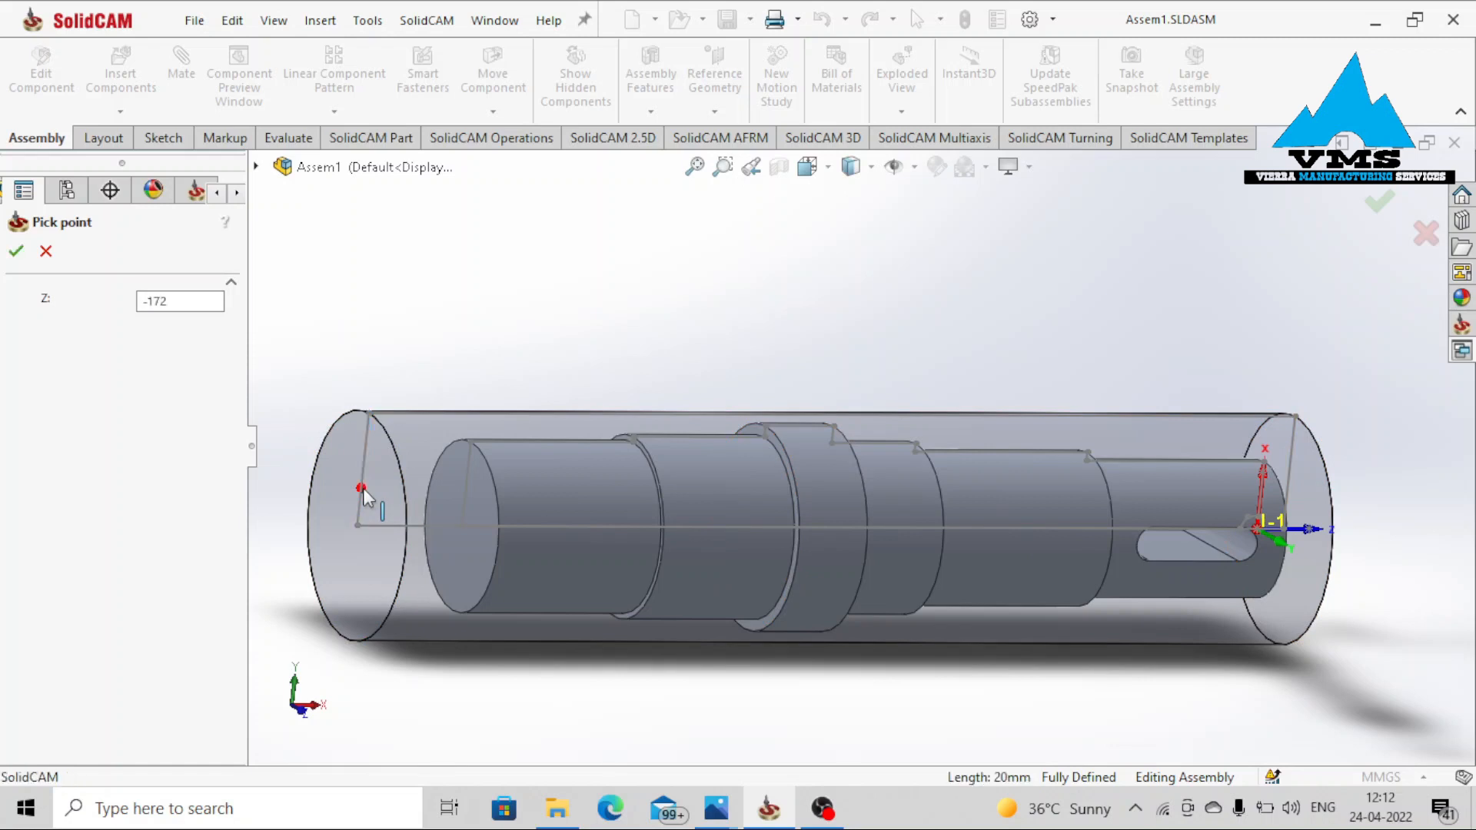
{"action": "left_click", "coordinate": [19, 252]}
{"action": "mouse_move", "coordinate": [1138, 547]}
{"action": "middle_mouse_down"}
{"action": "mouse_move", "coordinate": [1192, 545]}
{"action": "mouse_move", "coordinate": [1138, 522]}
{"action": "mouse_move", "coordinate": [1174, 504]}
{"action": "mouse_move", "coordinate": [1212, 536]}
{"action": "mouse_move", "coordinate": [1147, 452]}
{"action": "mouse_move", "coordinate": [1130, 536]}
{"action": "mouse_move", "coordinate": [1110, 550]}
{"action": "middle_mouse_up"}
{"action": "scroll", "coordinate": [1110, 551], "scroll_direction": "down", "scroll_amount": 5}
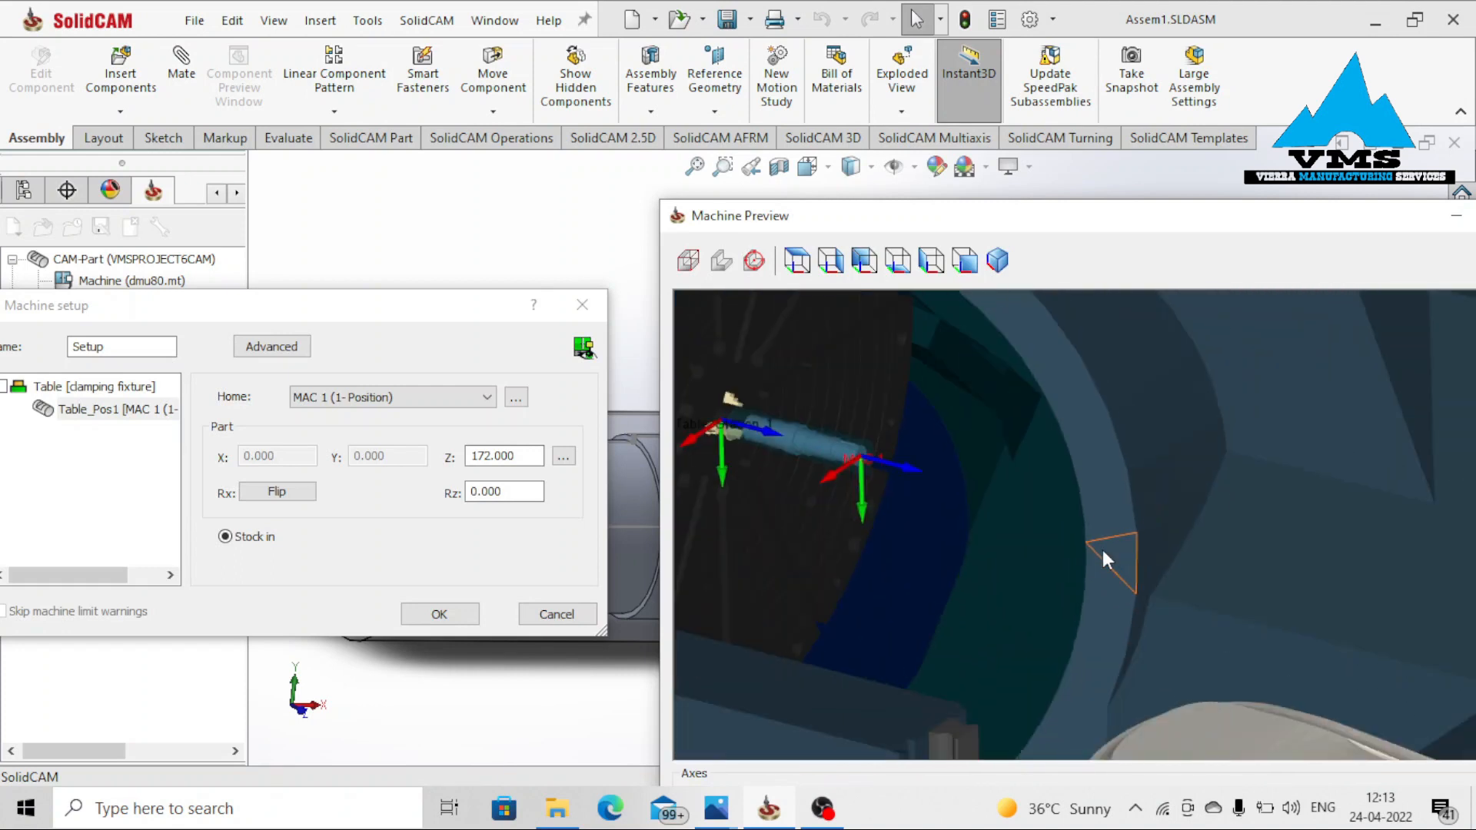
{"action": "scroll", "coordinate": [858, 461], "scroll_direction": "up", "scroll_amount": 5}
{"action": "scroll", "coordinate": [1269, 516], "scroll_direction": "up", "scroll_amount": 4}
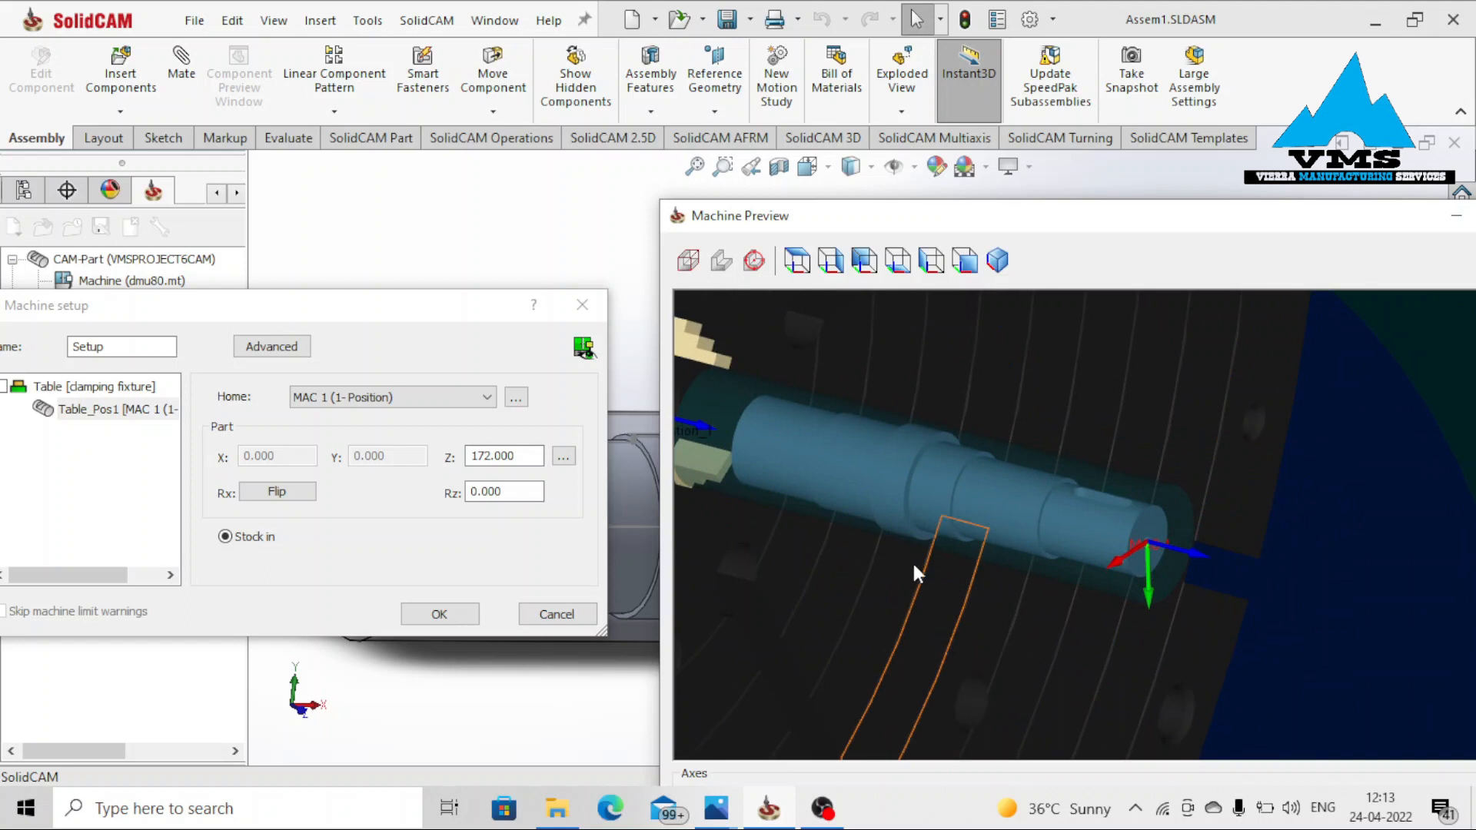
{"action": "middle_click_drag", "start_coordinate": [912, 559], "coordinate": [922, 558]}
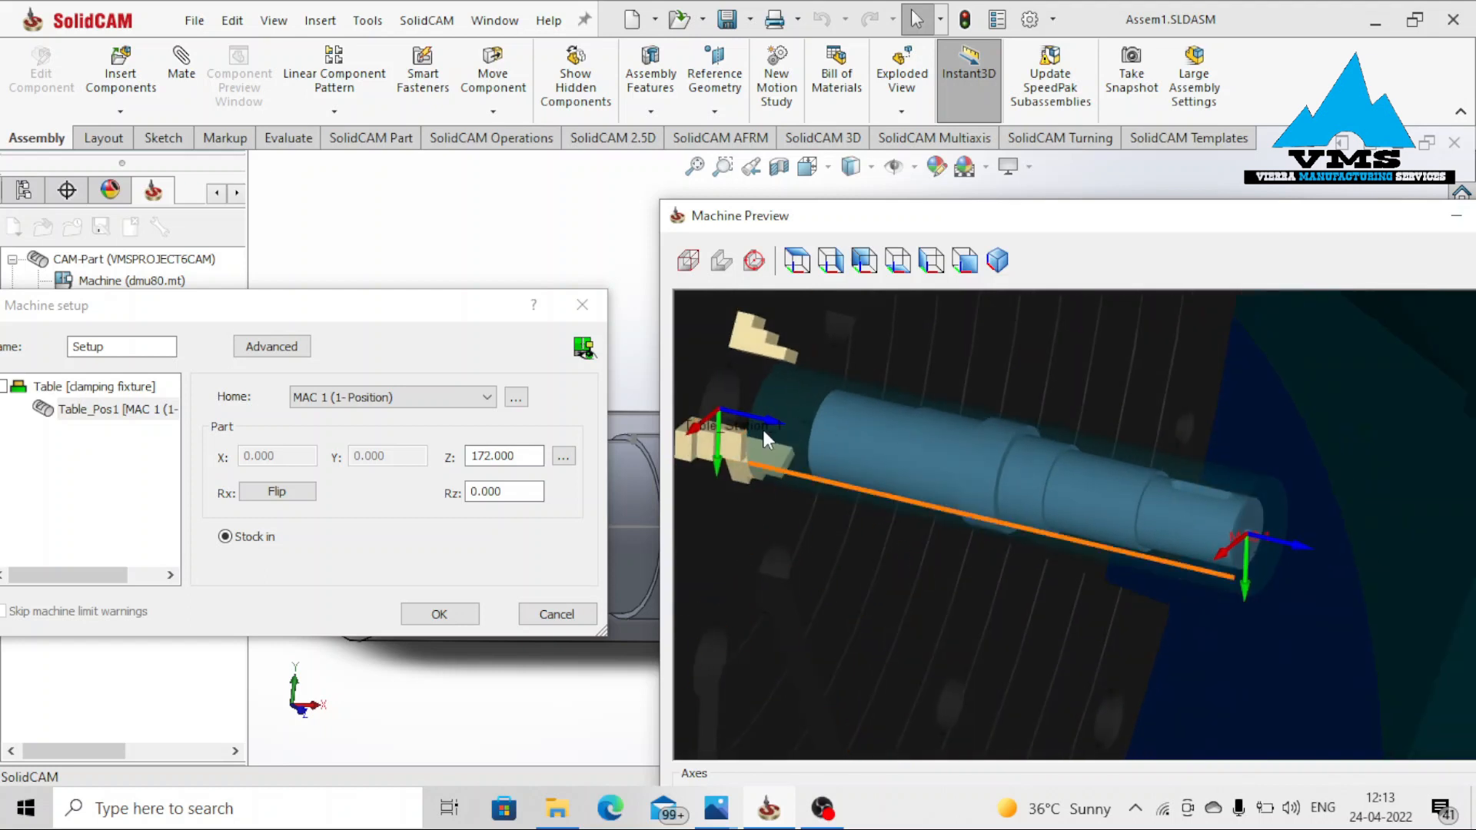
Accept the machine setup and save the assembly with its CAM-Part
{"action": "left_click", "coordinate": [431, 612]}
{"action": "scroll", "coordinate": [838, 501], "scroll_direction": "up", "scroll_amount": 4}
{"action": "middle_click_drag", "start_coordinate": [838, 501], "coordinate": [730, 504]}
{"action": "scroll", "coordinate": [913, 468], "scroll_direction": "down", "scroll_amount": 3}
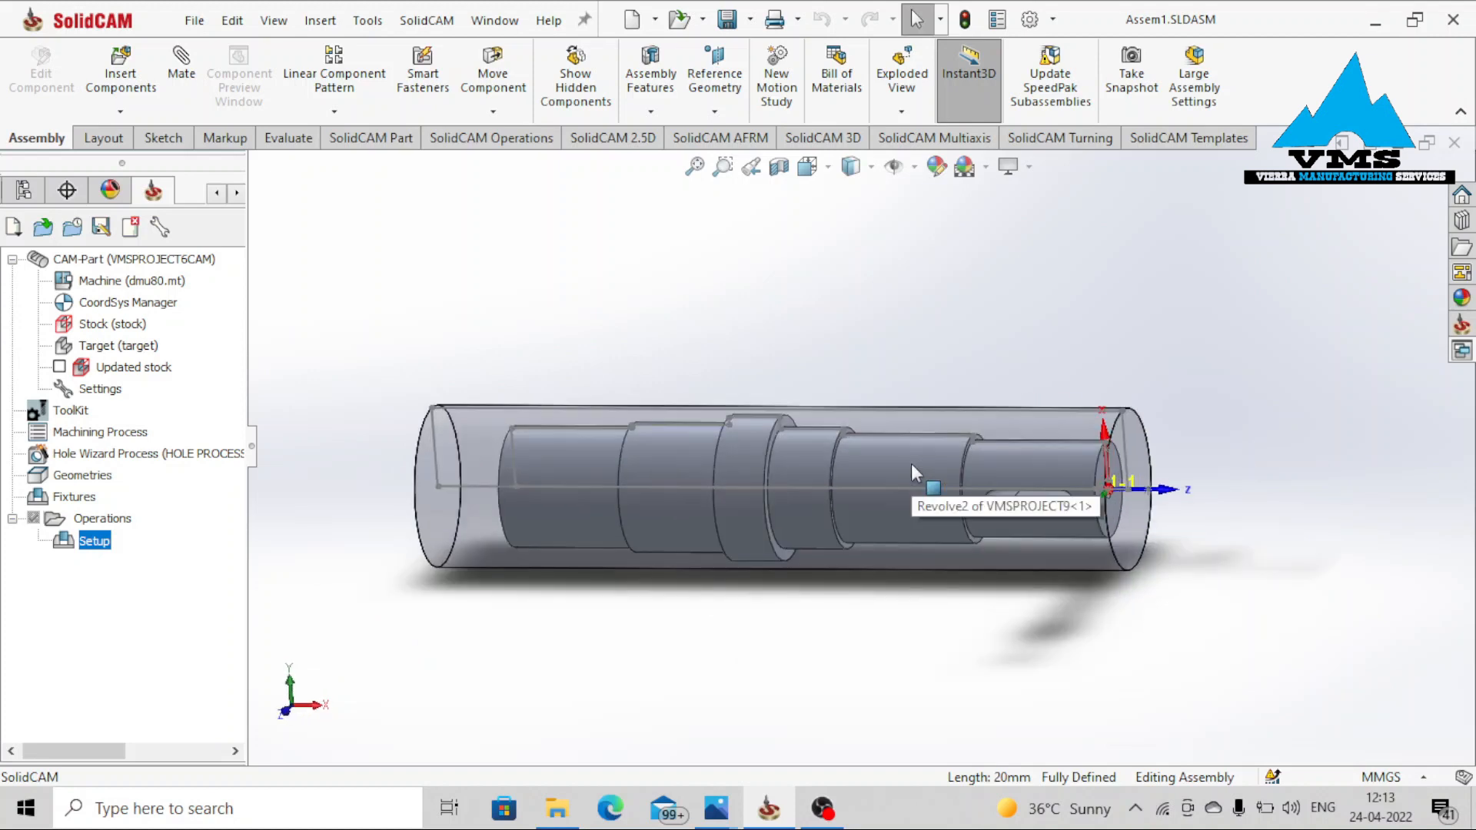
{"action": "middle_click_drag", "start_coordinate": [920, 495], "coordinate": [956, 549]}
{"action": "key", "text": "ctrl+s"}
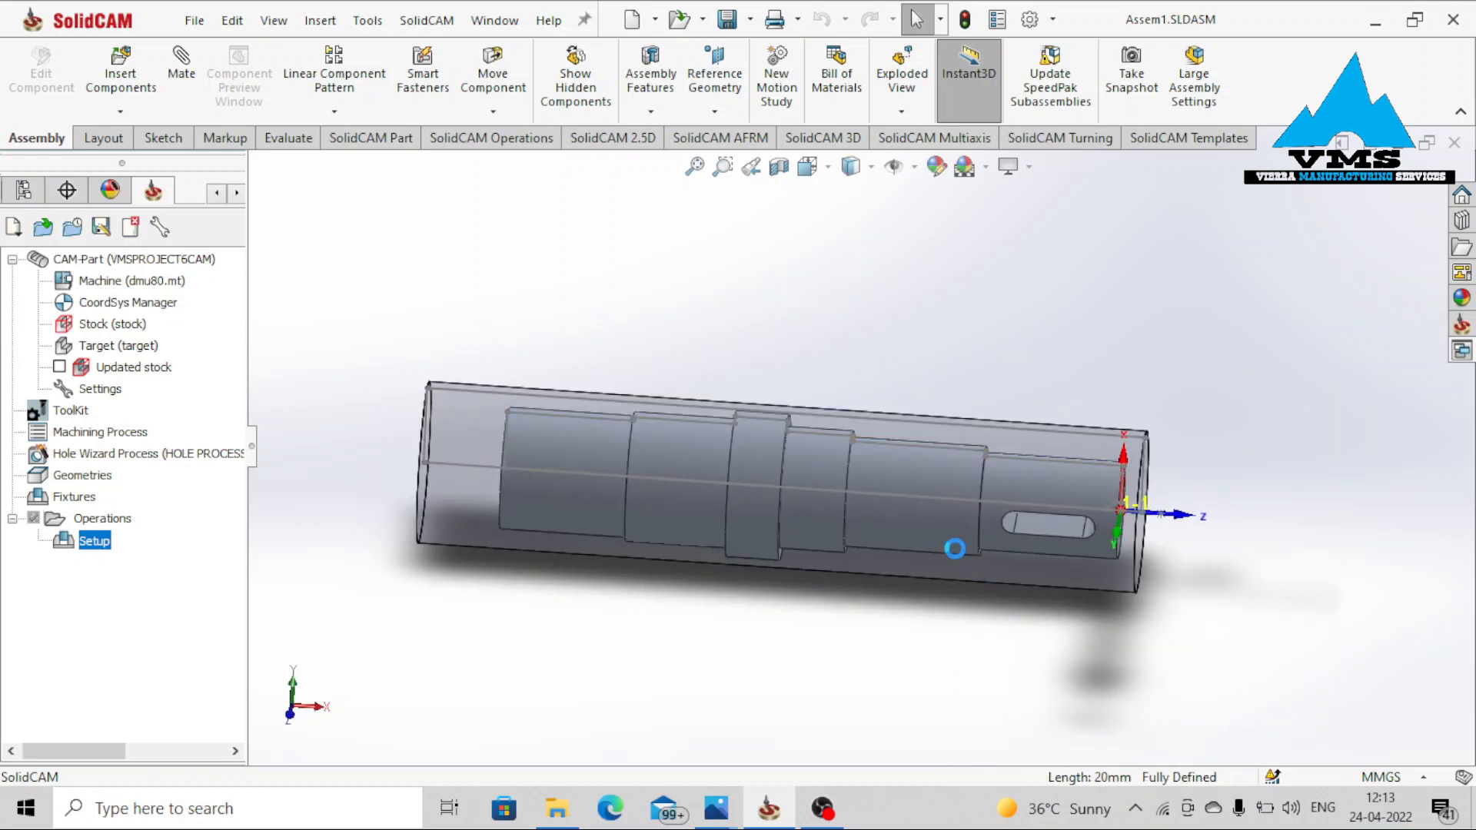
{"action": "left_click", "coordinate": [946, 495]}
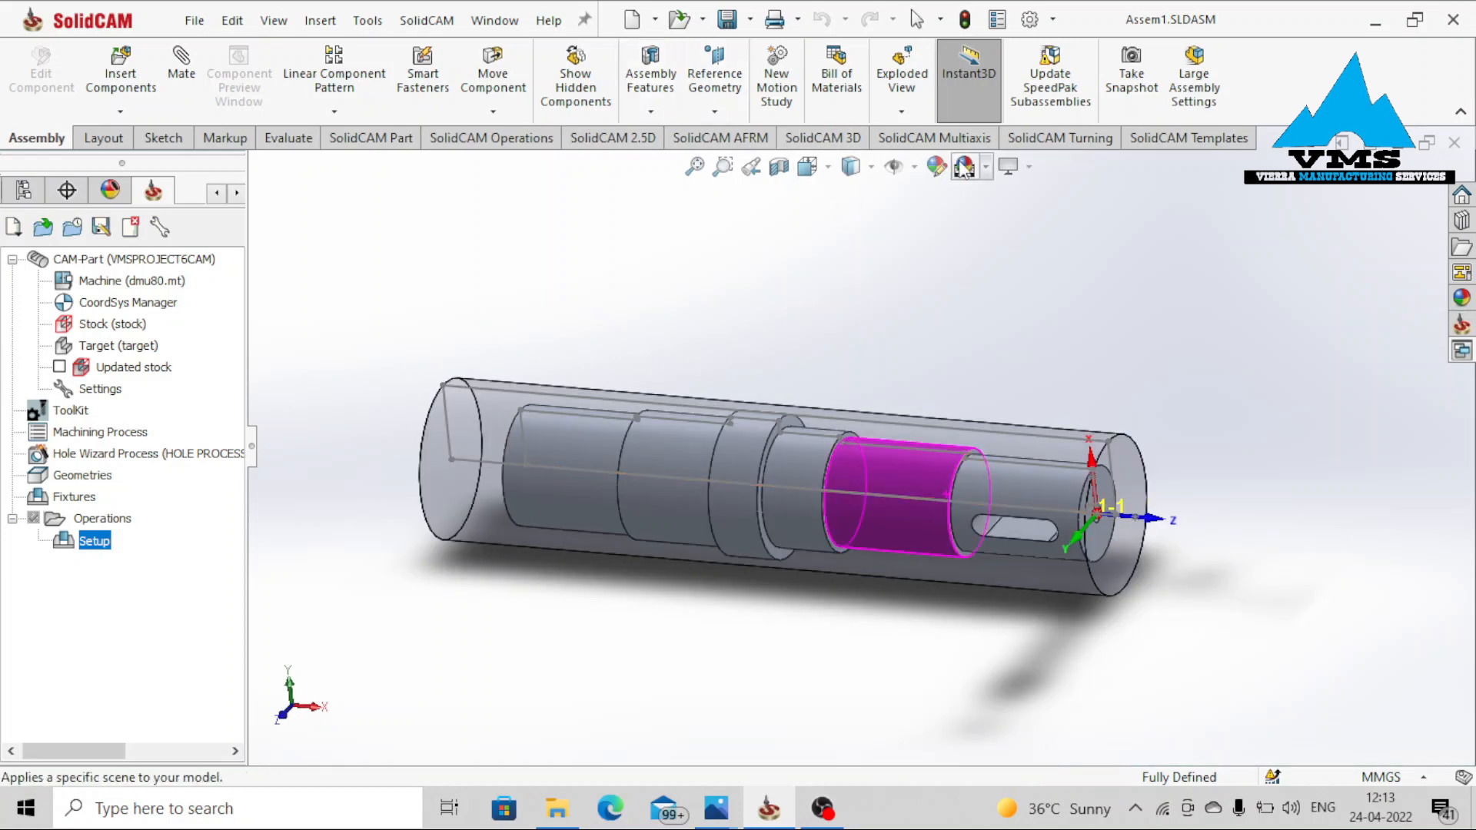
Start a Face turning operation with a new solid geometry, using the shaft's keyway-side end face as both start and end
{"action": "left_click", "coordinate": [1050, 143]}
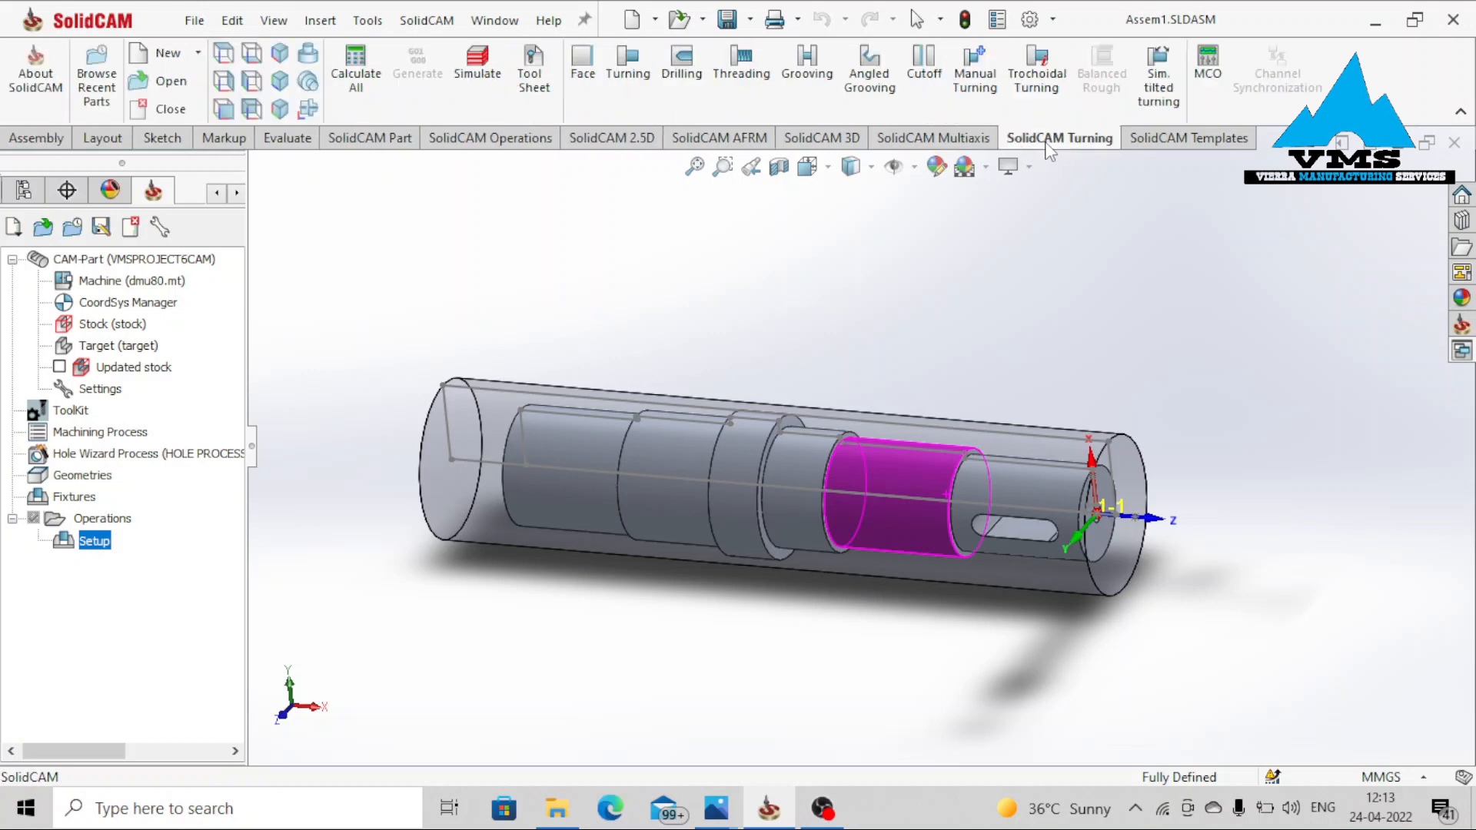
{"action": "left_click", "coordinate": [583, 78]}
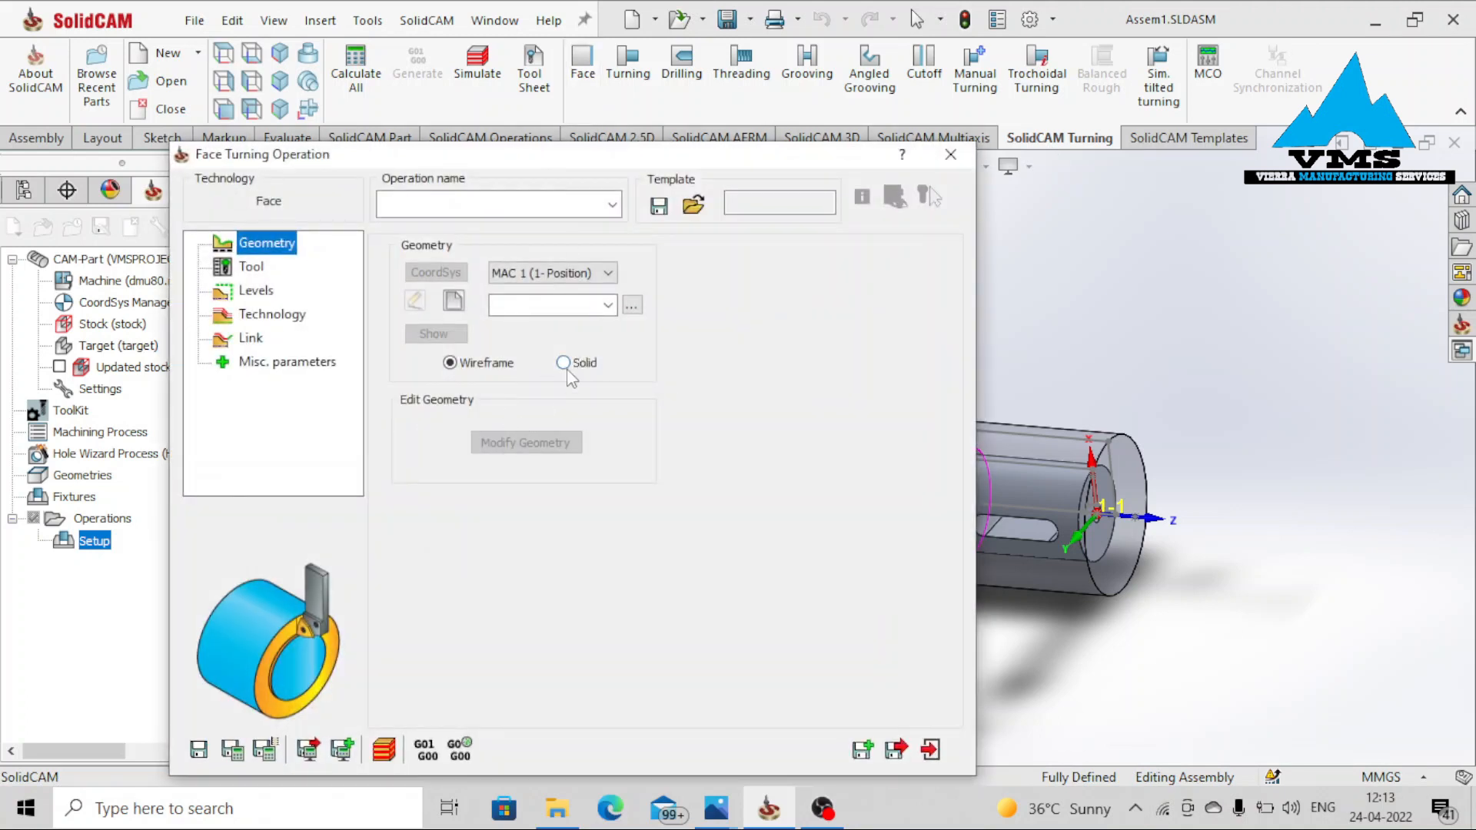
{"action": "left_click", "coordinate": [455, 300]}
{"action": "left_click", "coordinate": [1123, 496]}
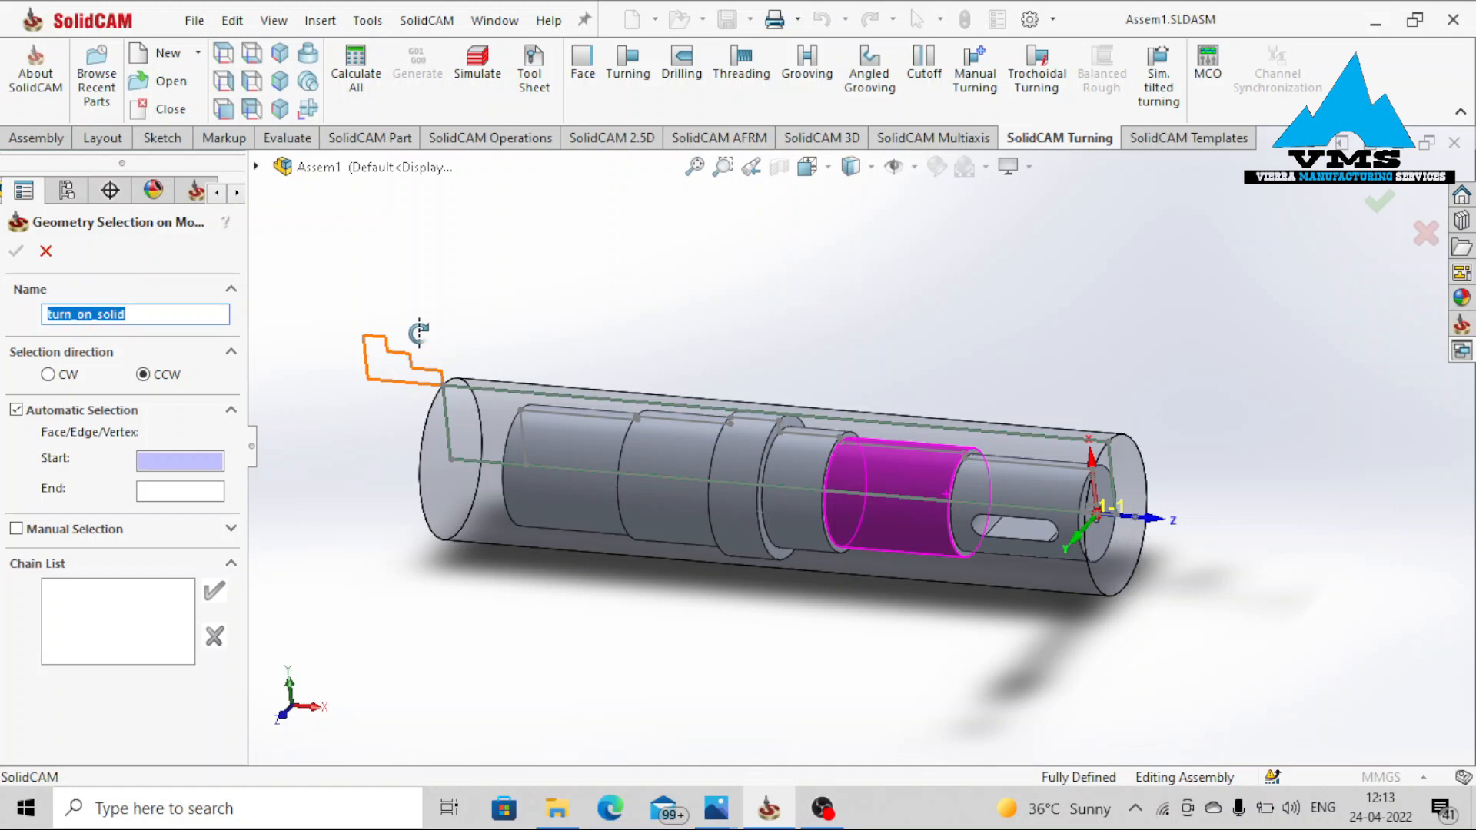
{"action": "scroll", "coordinate": [1176, 557], "scroll_direction": "down", "scroll_amount": 3}
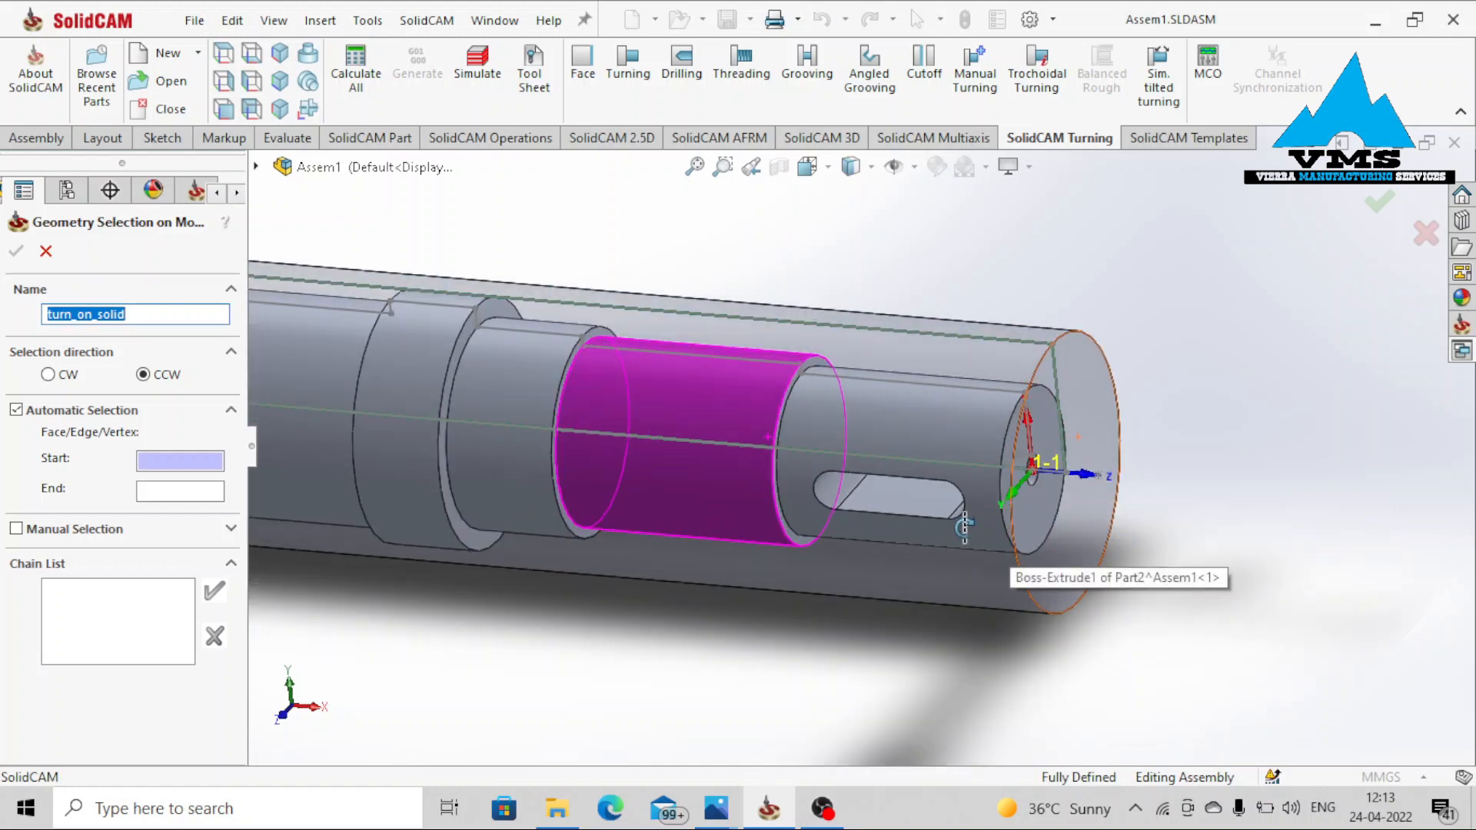
{"action": "mouse_move", "coordinate": [965, 527]}
{"action": "middle_mouse_down"}
{"action": "mouse_move", "coordinate": [1007, 518]}
{"action": "mouse_move", "coordinate": [964, 530]}
{"action": "middle_mouse_up"}
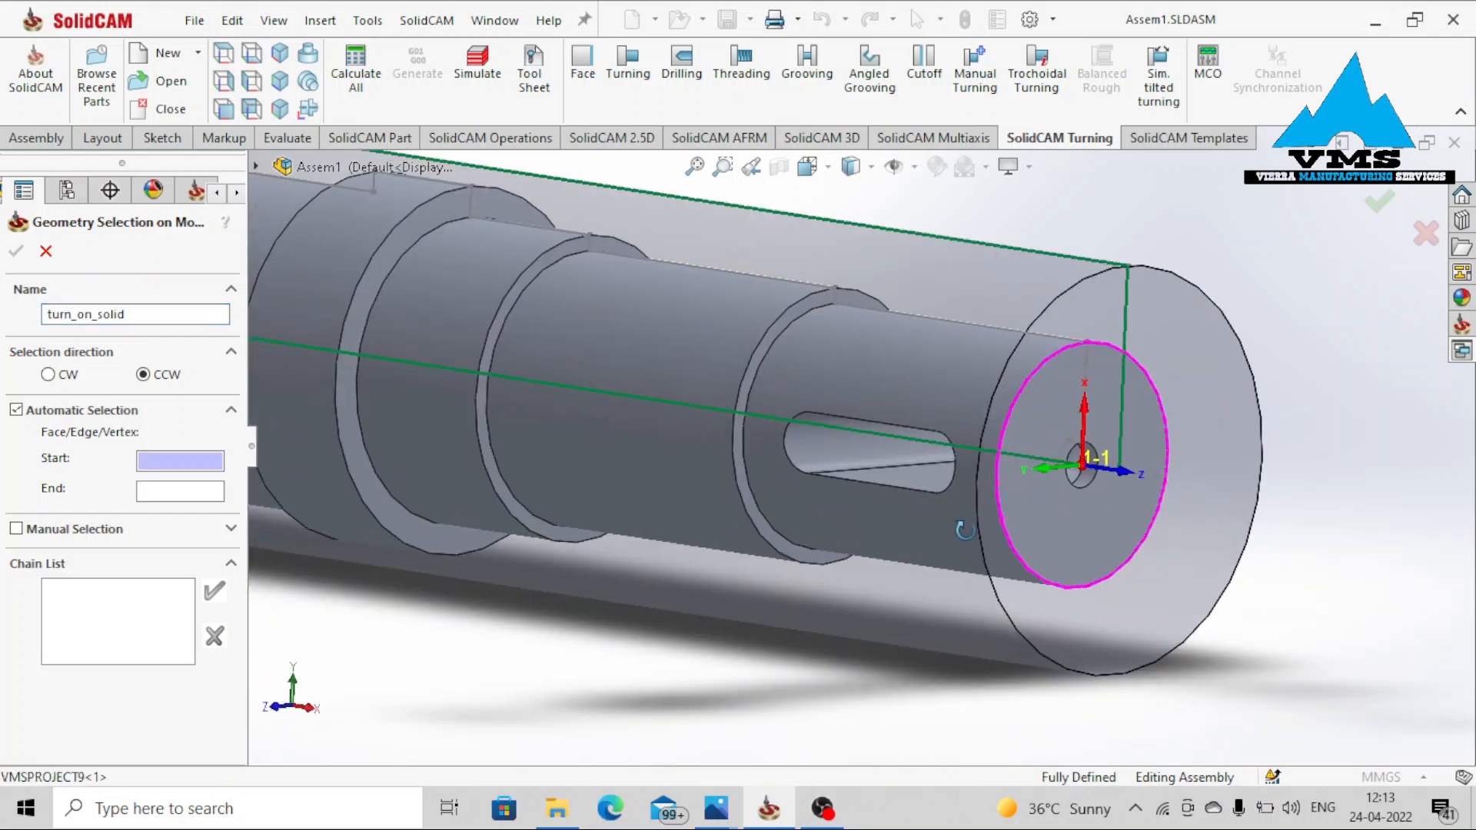
{"action": "scroll", "coordinate": [1030, 516], "scroll_direction": "down", "scroll_amount": 5}
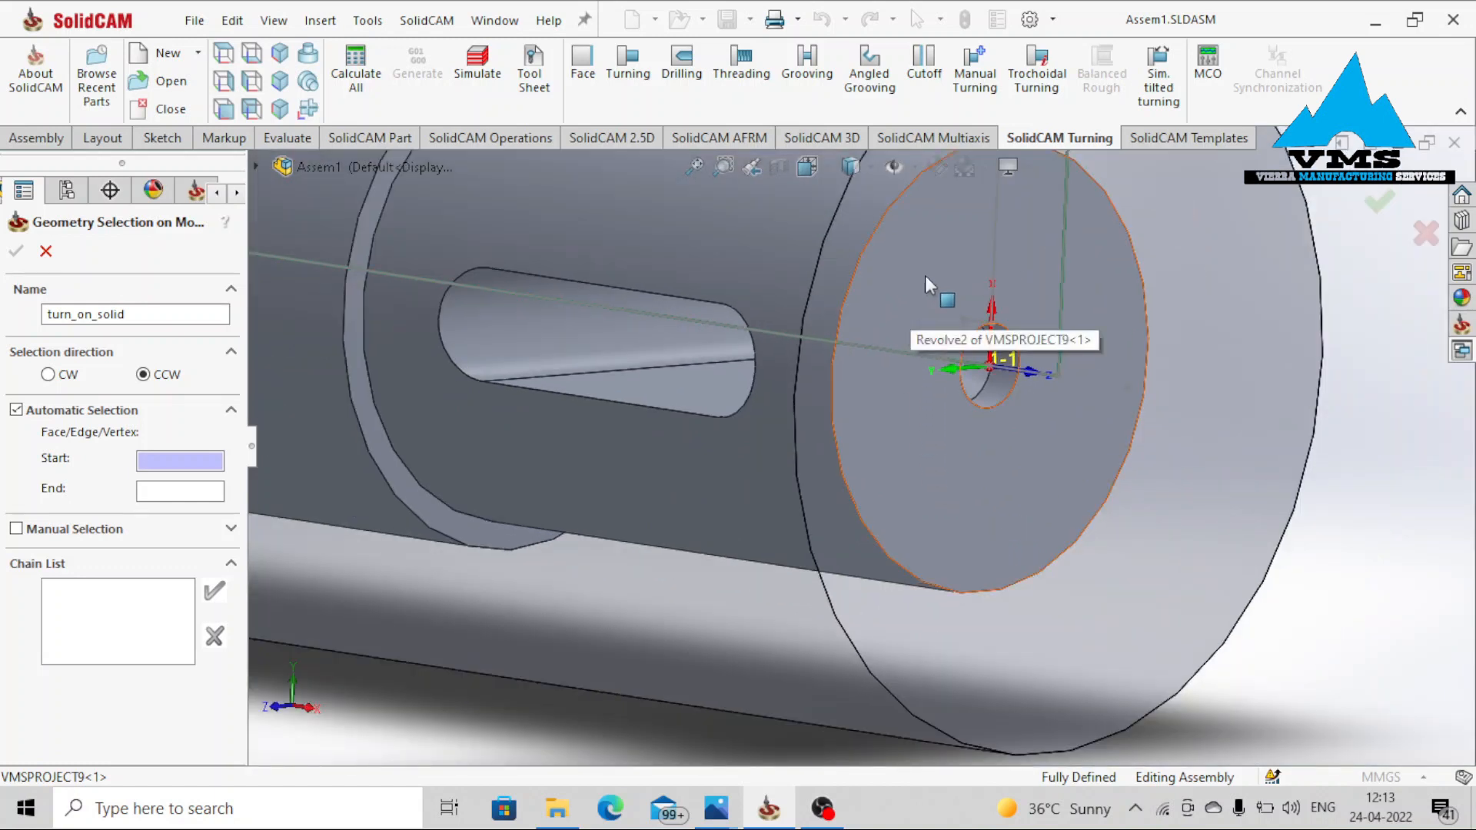
{"action": "left_click", "coordinate": [910, 294]}
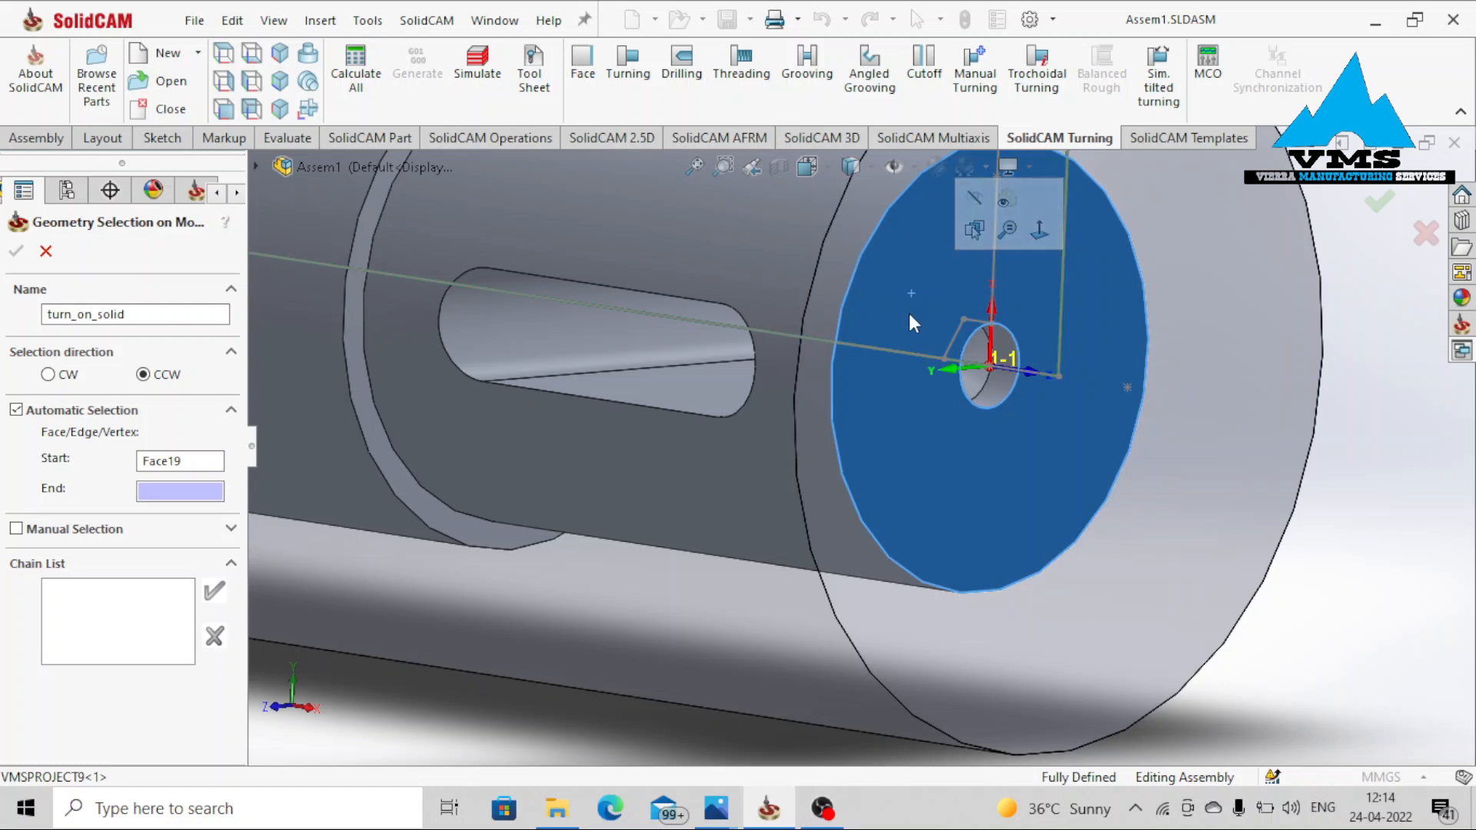
{"action": "left_click", "coordinate": [910, 314]}
Set the selection direction to CW so the chain runs from the outer edge inward, add the chain and accept the geometry
{"action": "scroll", "coordinate": [938, 335], "scroll_direction": "up", "scroll_amount": 3}
{"action": "middle_click_drag", "start_coordinate": [967, 362], "coordinate": [915, 400]}
{"action": "scroll", "coordinate": [915, 400], "scroll_direction": "down", "scroll_amount": 4}
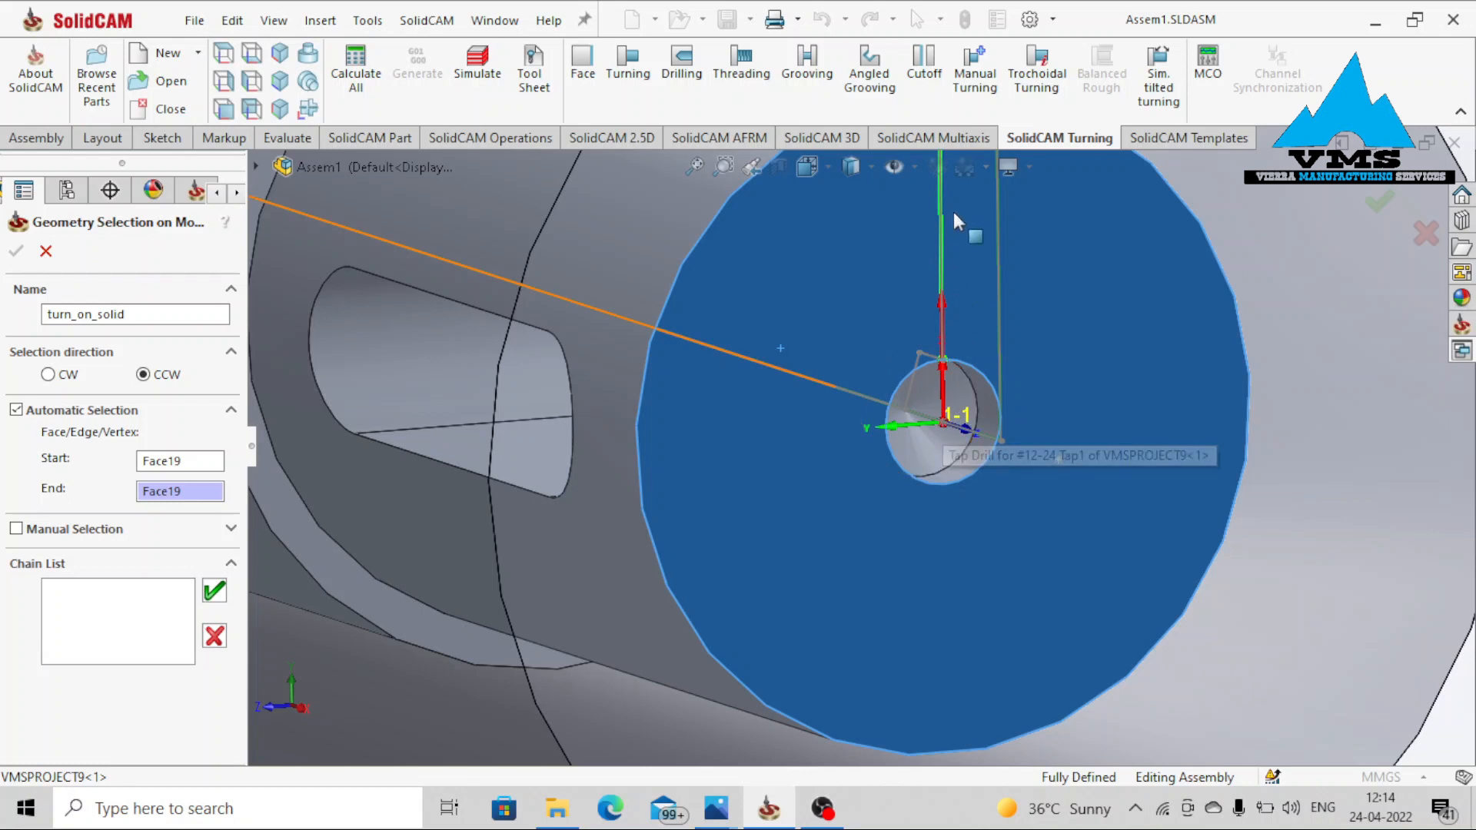
{"action": "scroll", "coordinate": [967, 315], "scroll_direction": "up", "scroll_amount": 3}
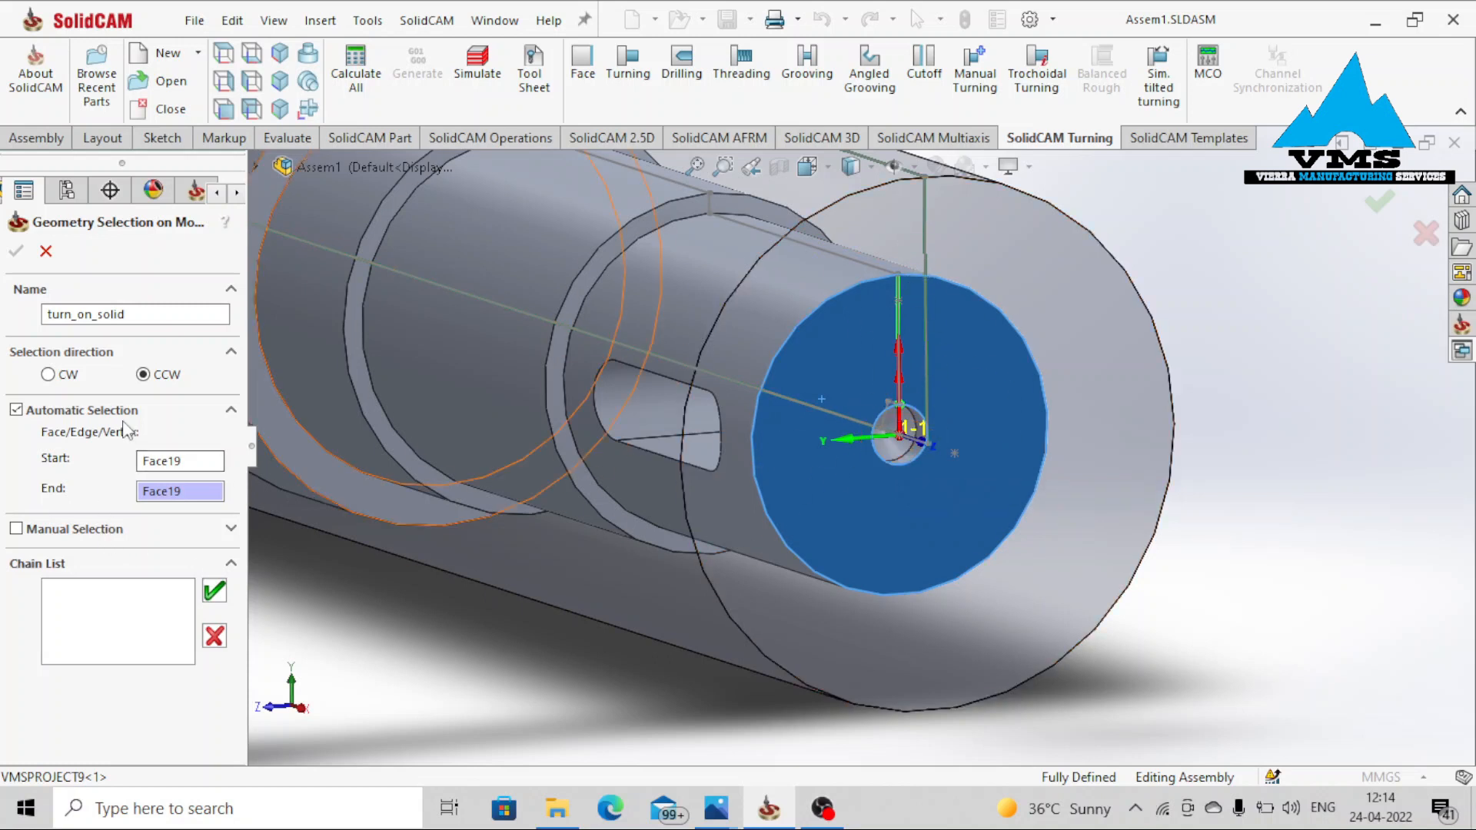
{"action": "left_click", "coordinate": [49, 374]}
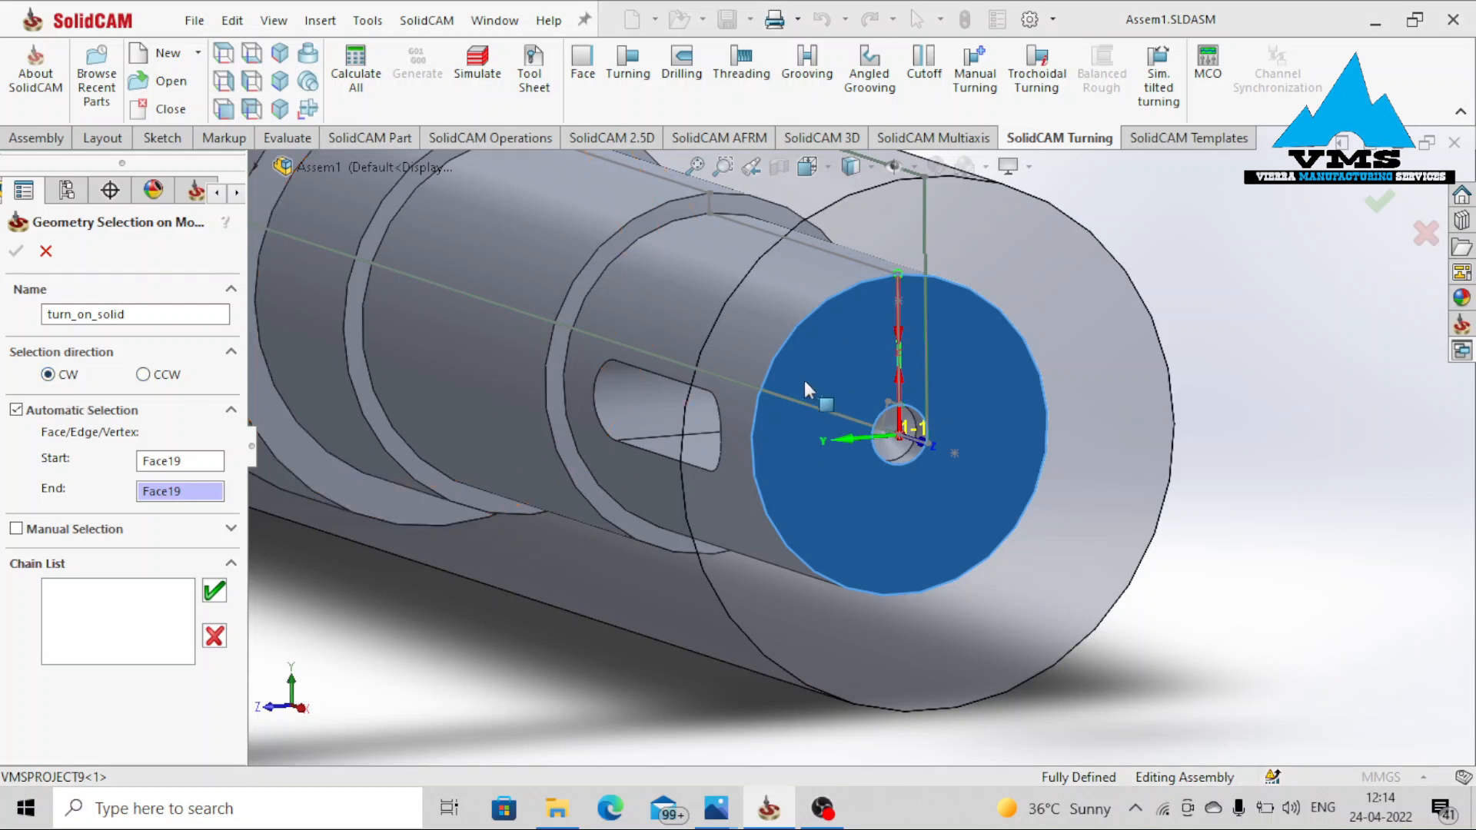
{"action": "scroll", "coordinate": [815, 377], "scroll_direction": "down", "scroll_amount": 2}
{"action": "scroll", "coordinate": [834, 377], "scroll_direction": "down", "scroll_amount": 1}
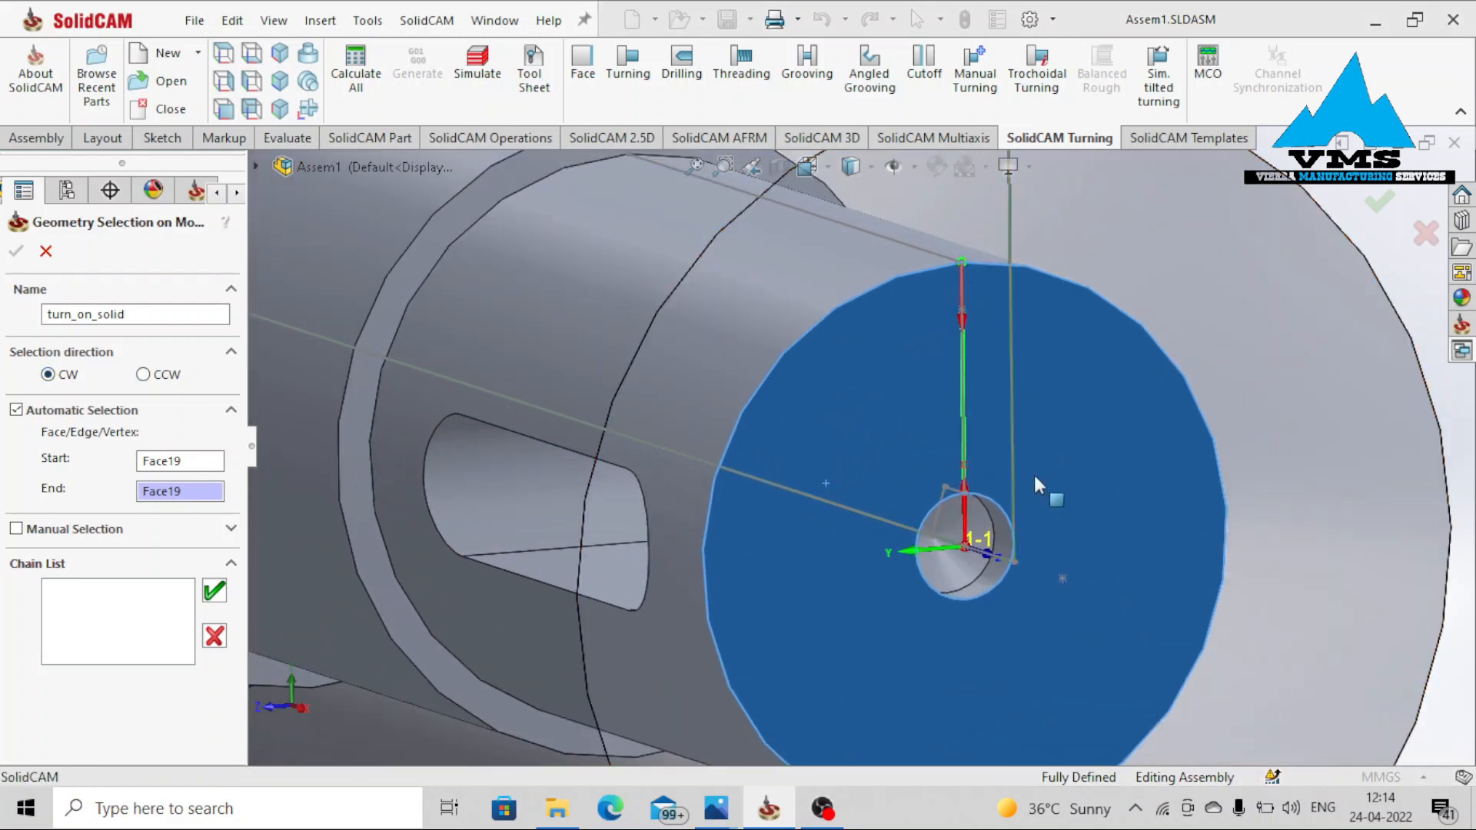
{"action": "left_click", "coordinate": [216, 592]}
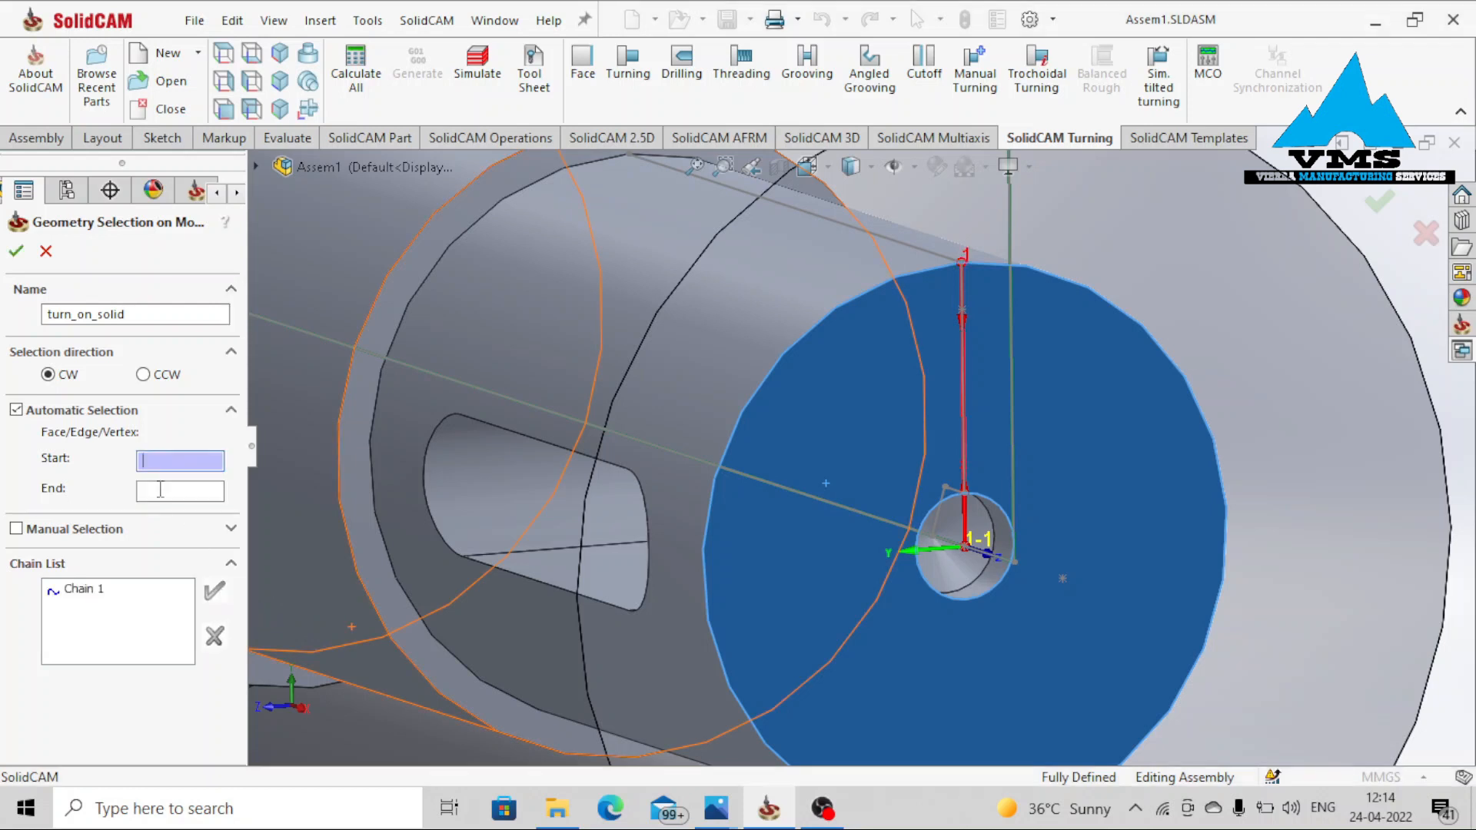
{"action": "left_click", "coordinate": [15, 250]}
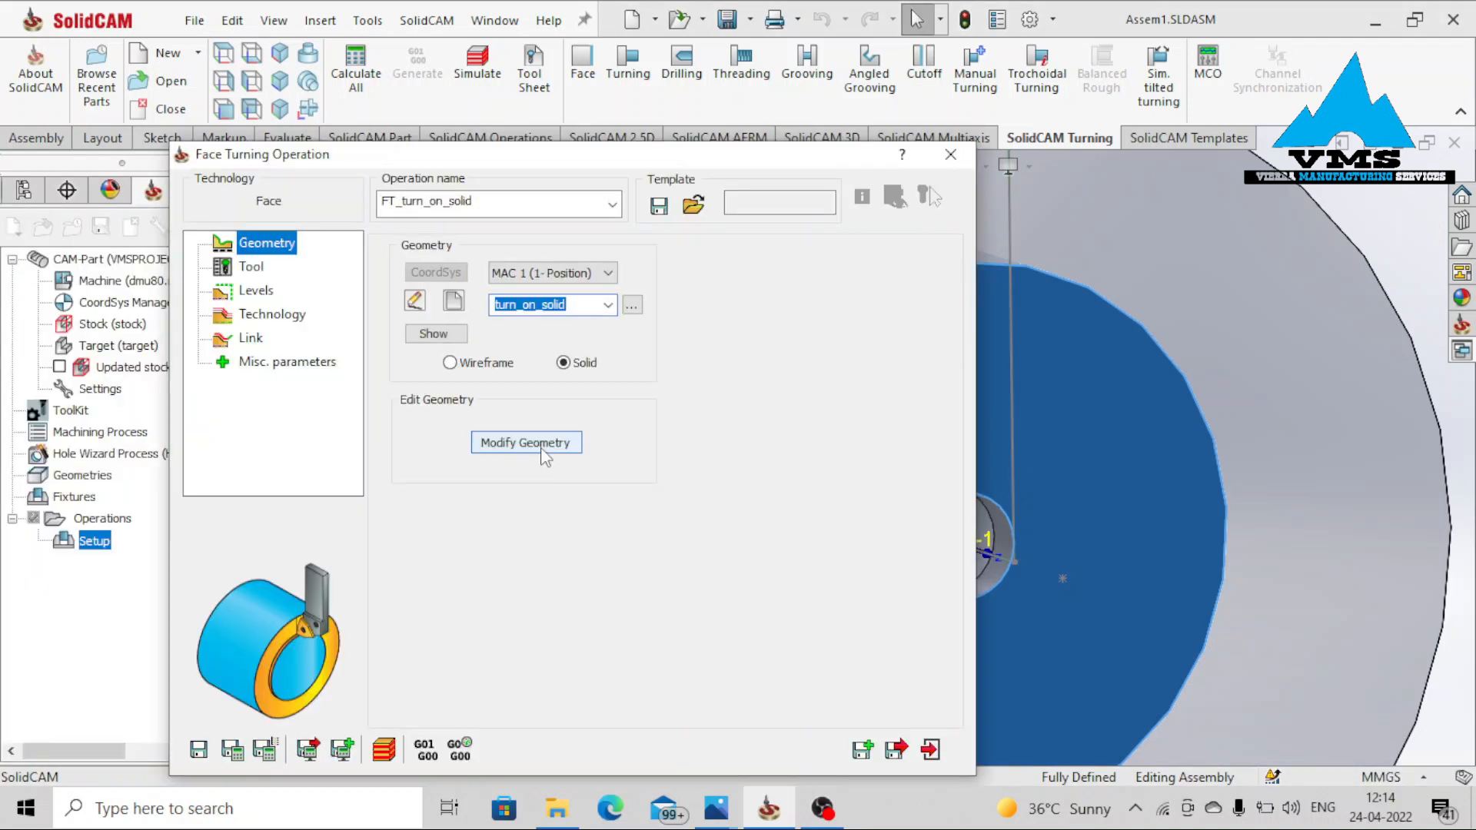
Open the facing geometry for modification and compare the chain with Auto extend Start to Stock off and on, leaving it on
{"action": "left_click", "coordinate": [526, 443]}
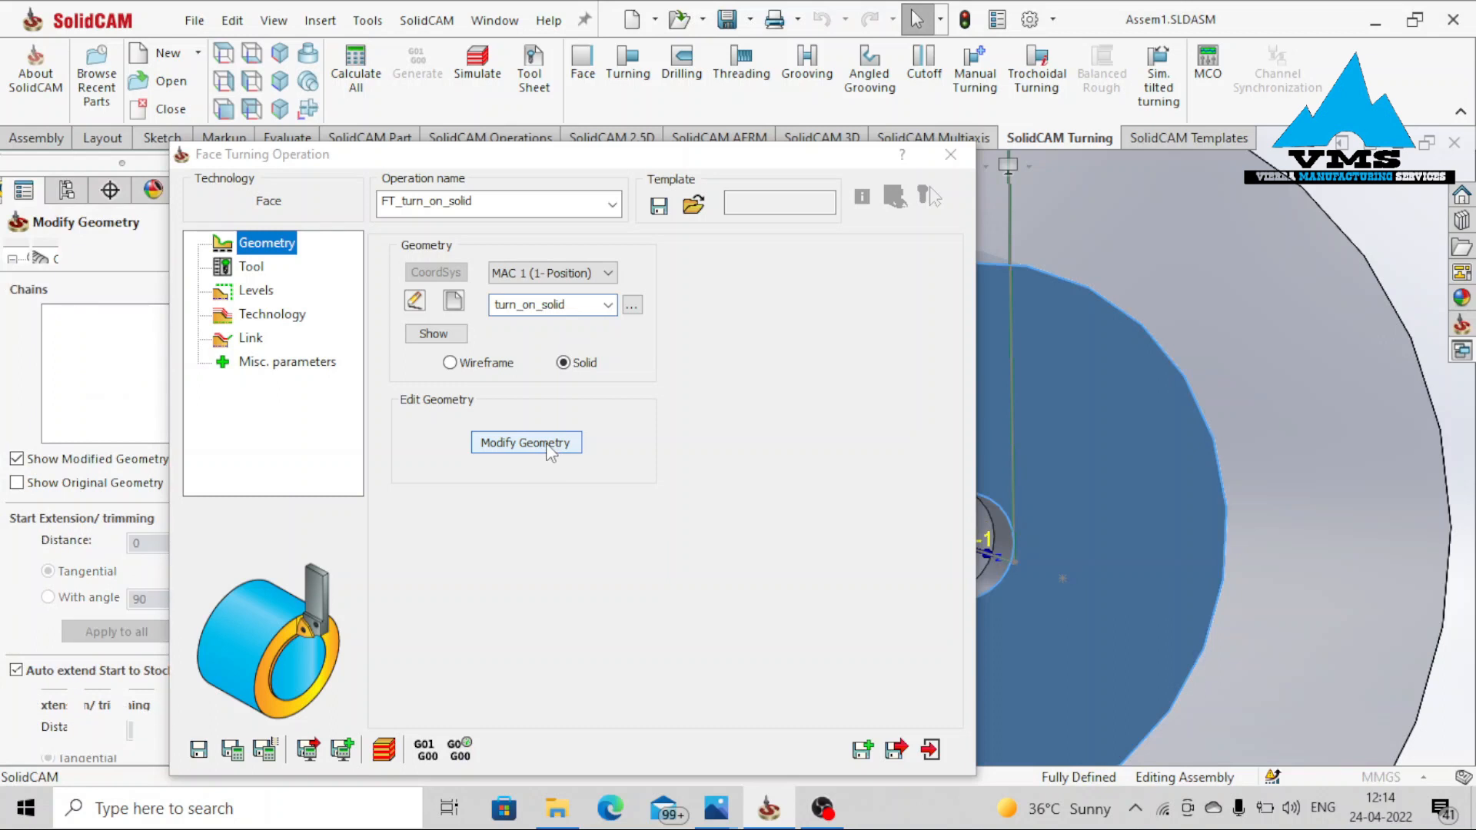
{"action": "scroll", "coordinate": [227, 415], "scroll_direction": "down", "scroll_amount": 3}
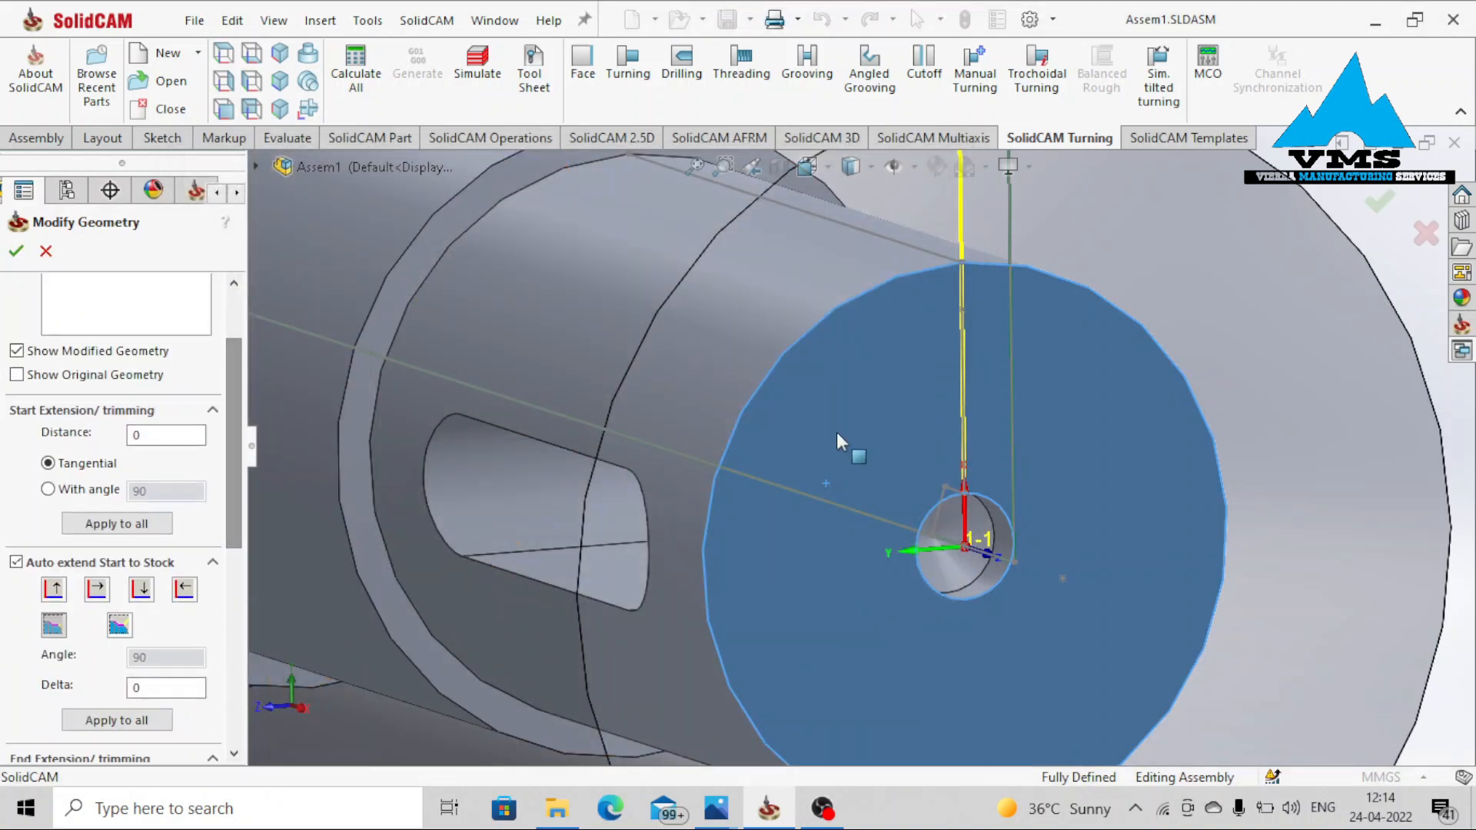
{"action": "scroll", "coordinate": [838, 433], "scroll_direction": "up", "scroll_amount": 5}
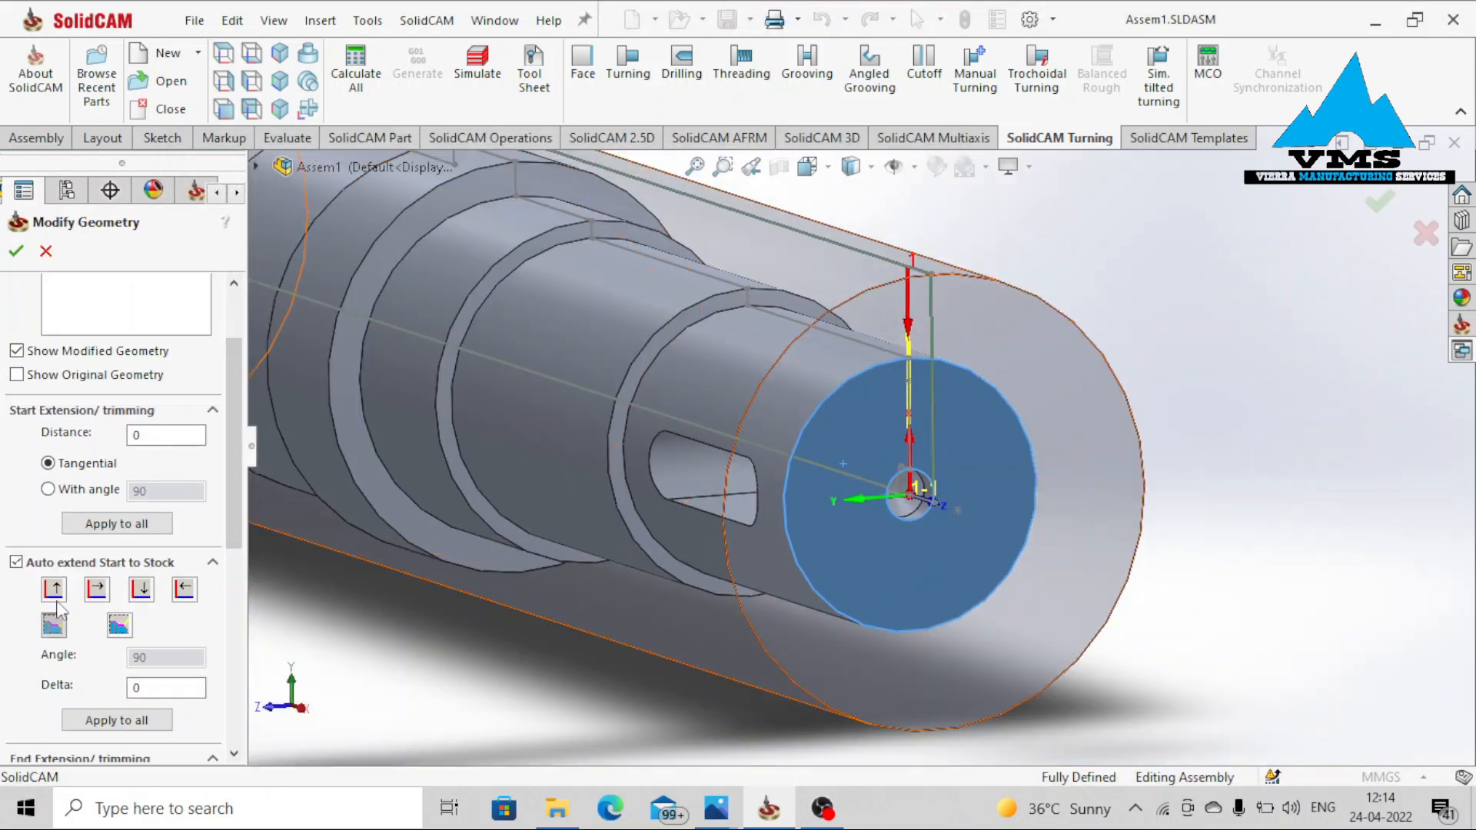
{"action": "left_click", "coordinate": [16, 562]}
{"action": "scroll", "coordinate": [933, 473], "scroll_direction": "down", "scroll_amount": 3}
{"action": "scroll", "coordinate": [805, 428], "scroll_direction": "up", "scroll_amount": 5}
{"action": "scroll", "coordinate": [791, 396], "scroll_direction": "down", "scroll_amount": 3}
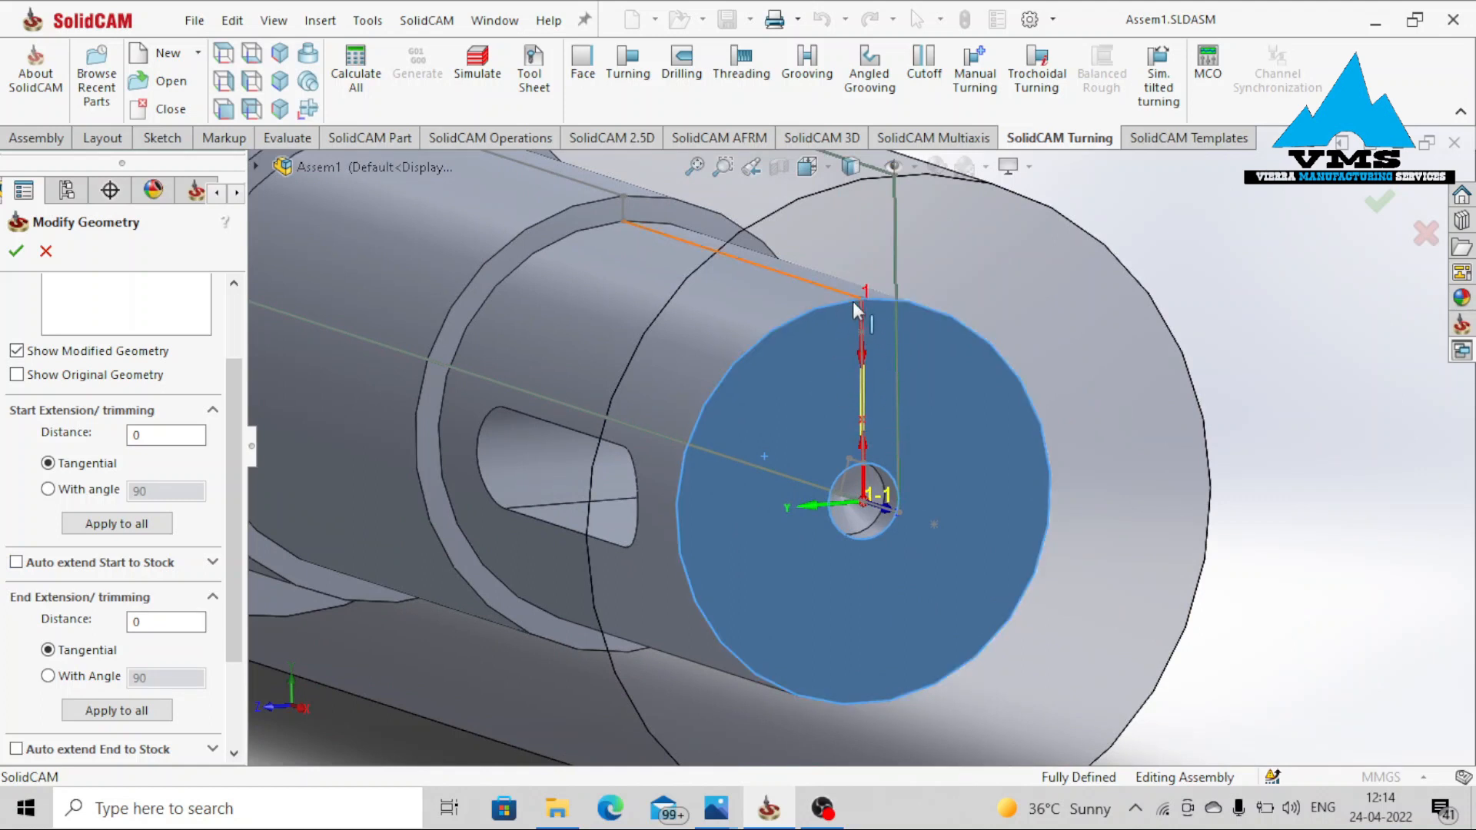
{"action": "scroll", "coordinate": [890, 311], "scroll_direction": "up", "scroll_amount": 2}
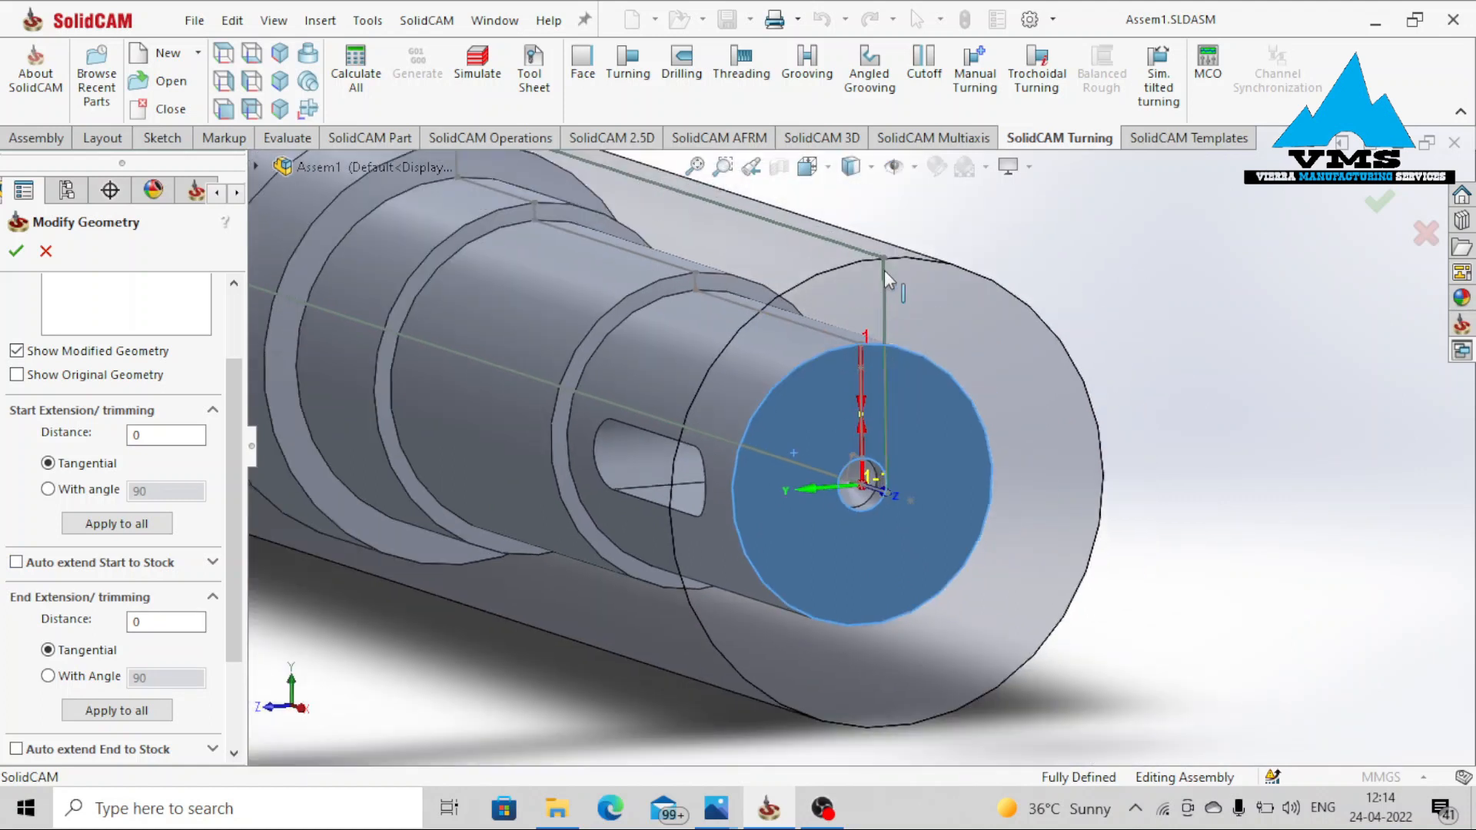
{"action": "left_click", "coordinate": [16, 563]}
{"action": "scroll", "coordinate": [847, 266], "scroll_direction": "down", "scroll_amount": 2}
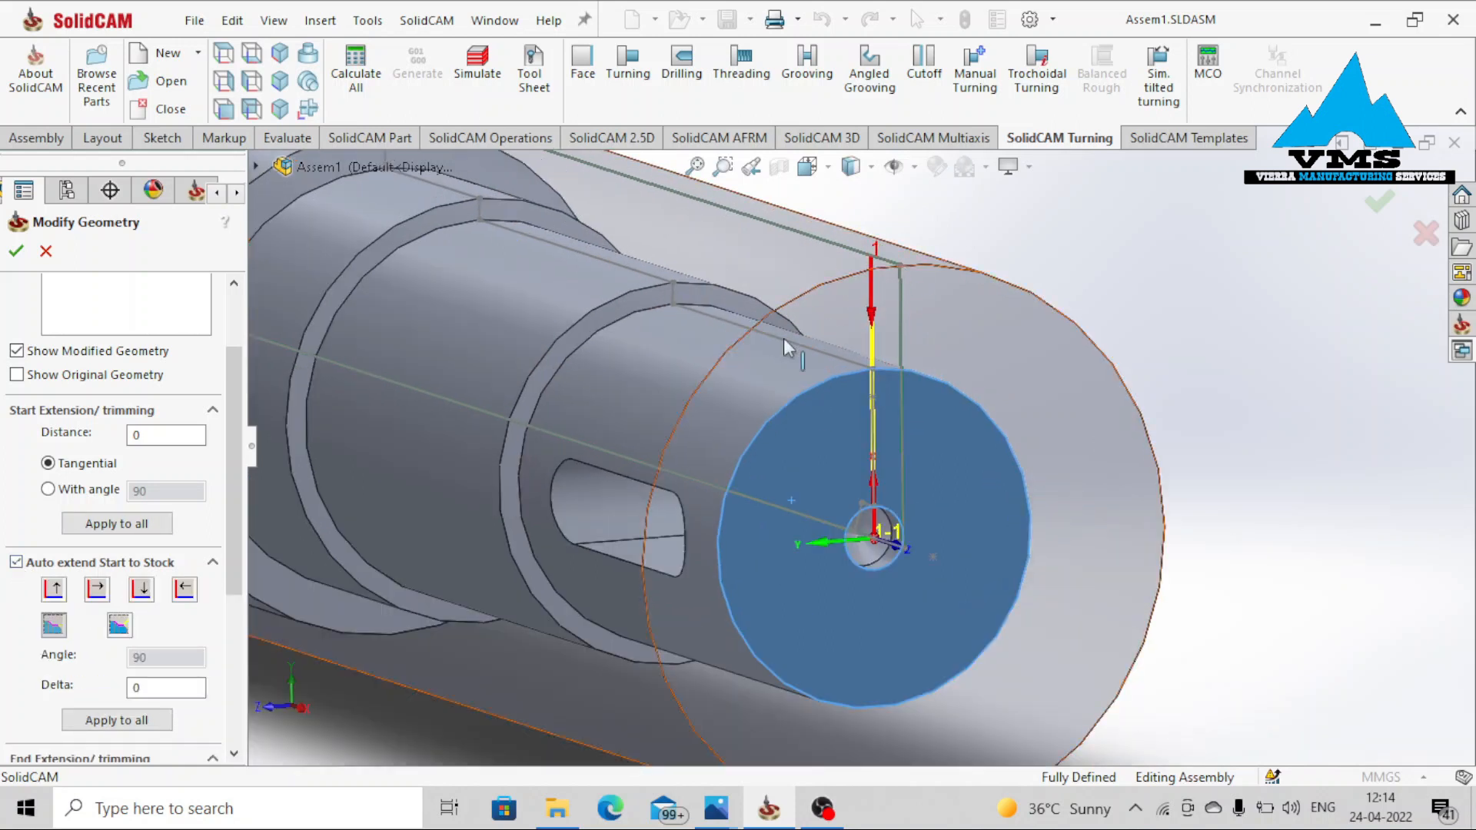
Enable Auto extend End to Stock, check the chain's end at the shaft axis, and accept the modified geometry
{"action": "left_click_drag", "start_coordinate": [245, 500], "coordinate": [232, 642]}
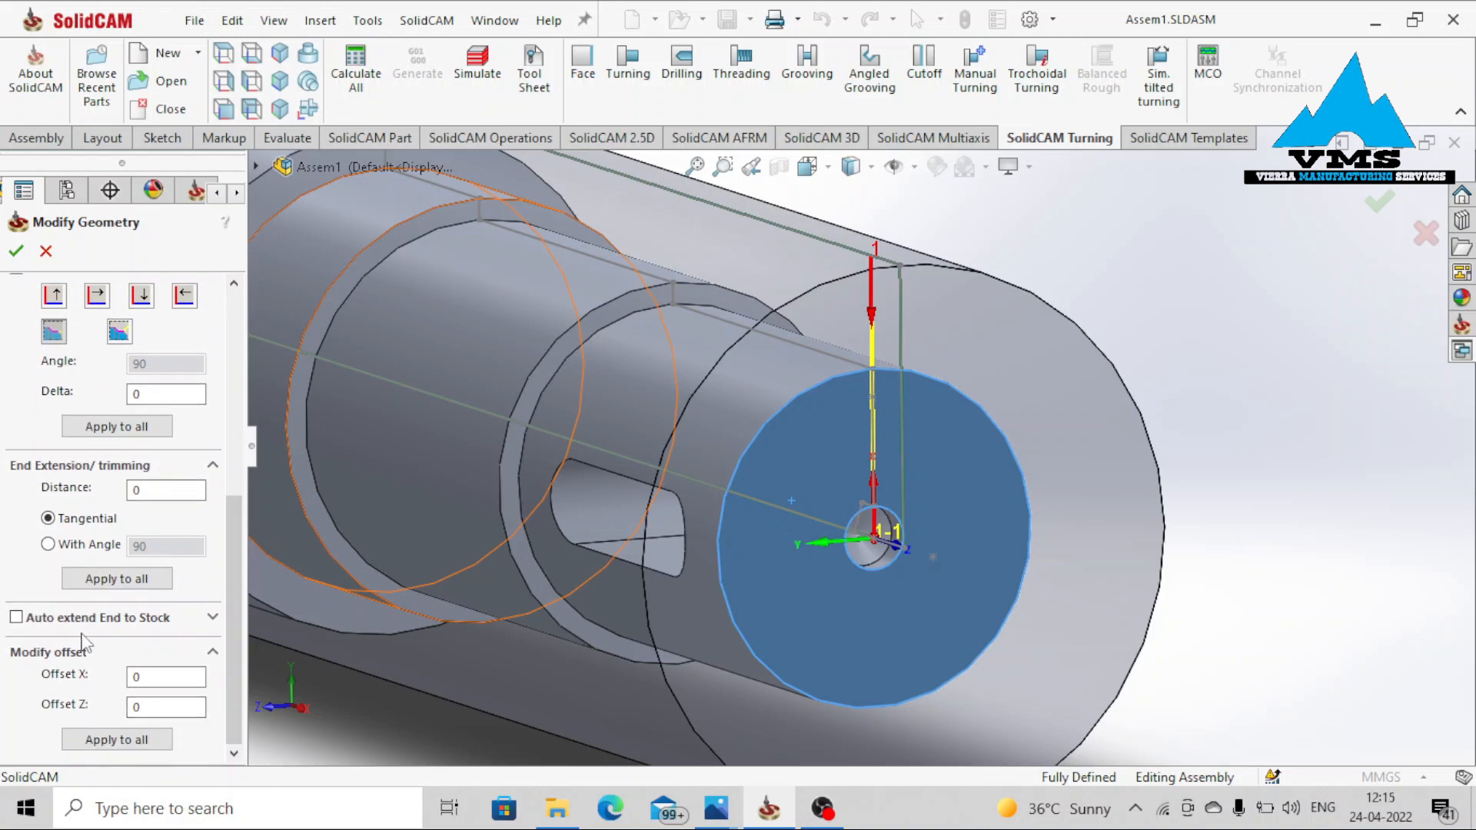
{"action": "left_click", "coordinate": [16, 617]}
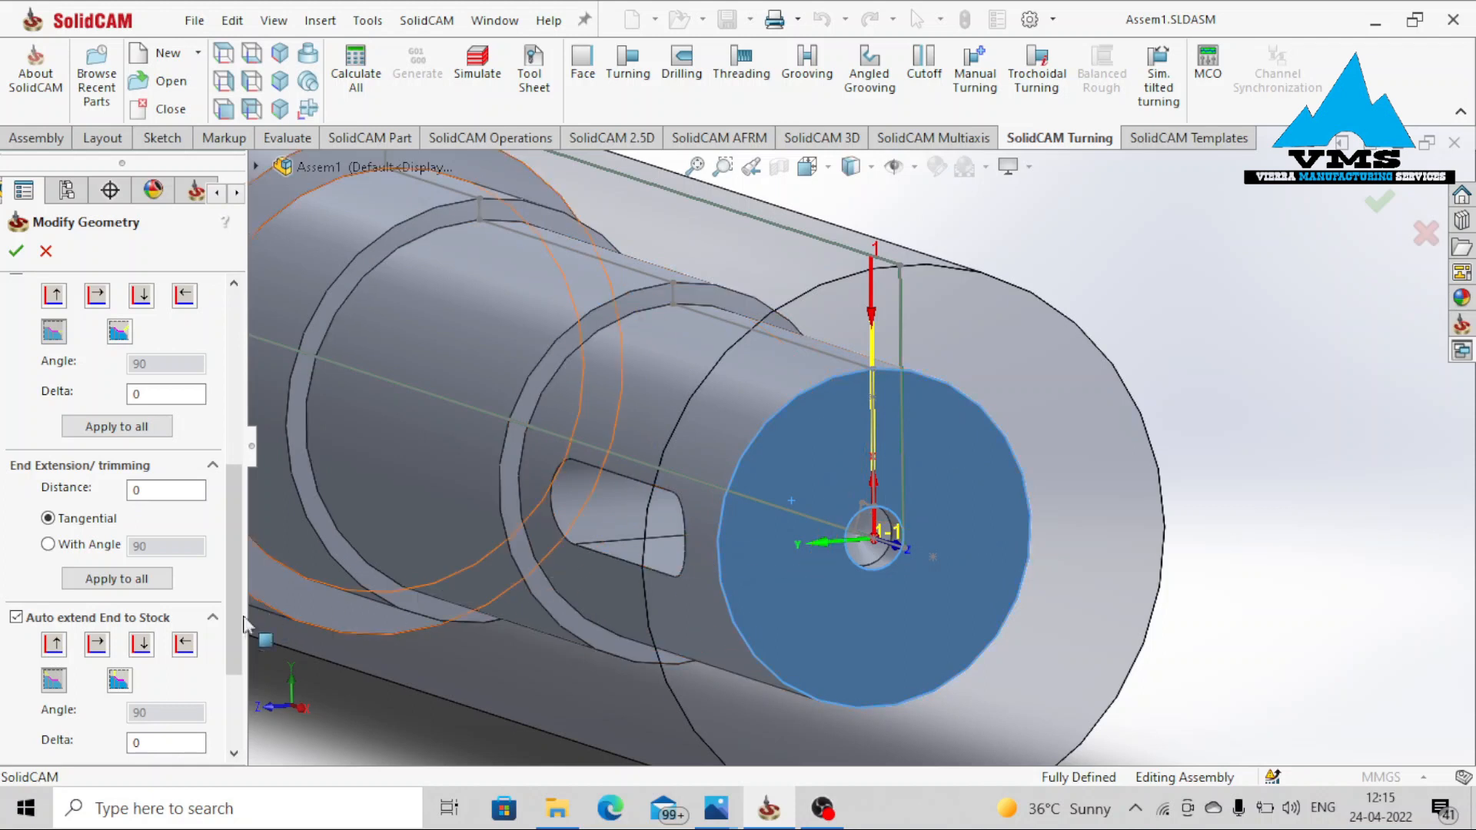
{"action": "scroll", "coordinate": [920, 528], "scroll_direction": "down", "scroll_amount": 3}
{"action": "scroll", "coordinate": [921, 528], "scroll_direction": "down", "scroll_amount": 6}
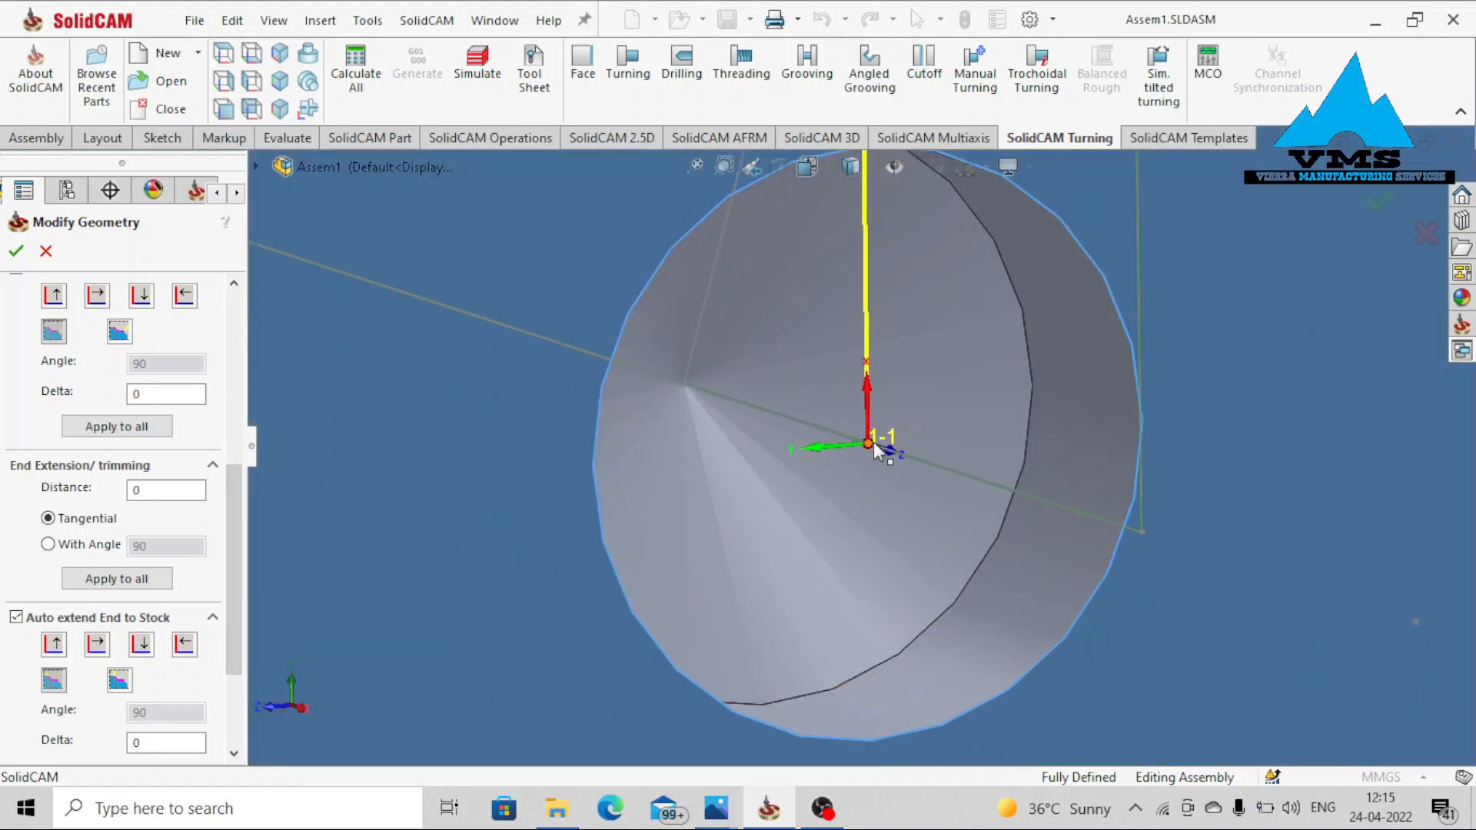
{"action": "scroll", "coordinate": [876, 449], "scroll_direction": "up", "scroll_amount": 8}
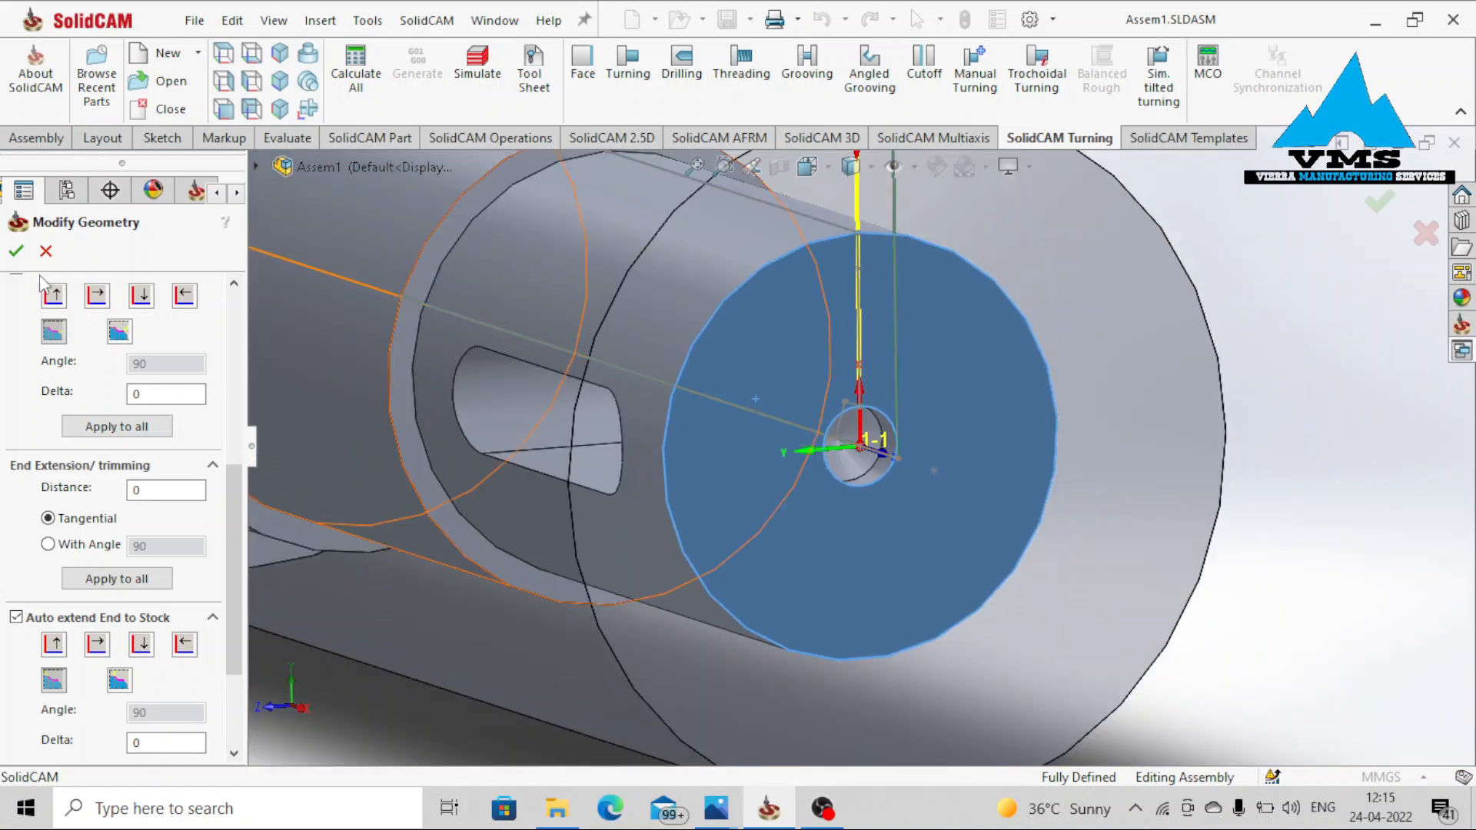
{"action": "left_click", "coordinate": [16, 250]}
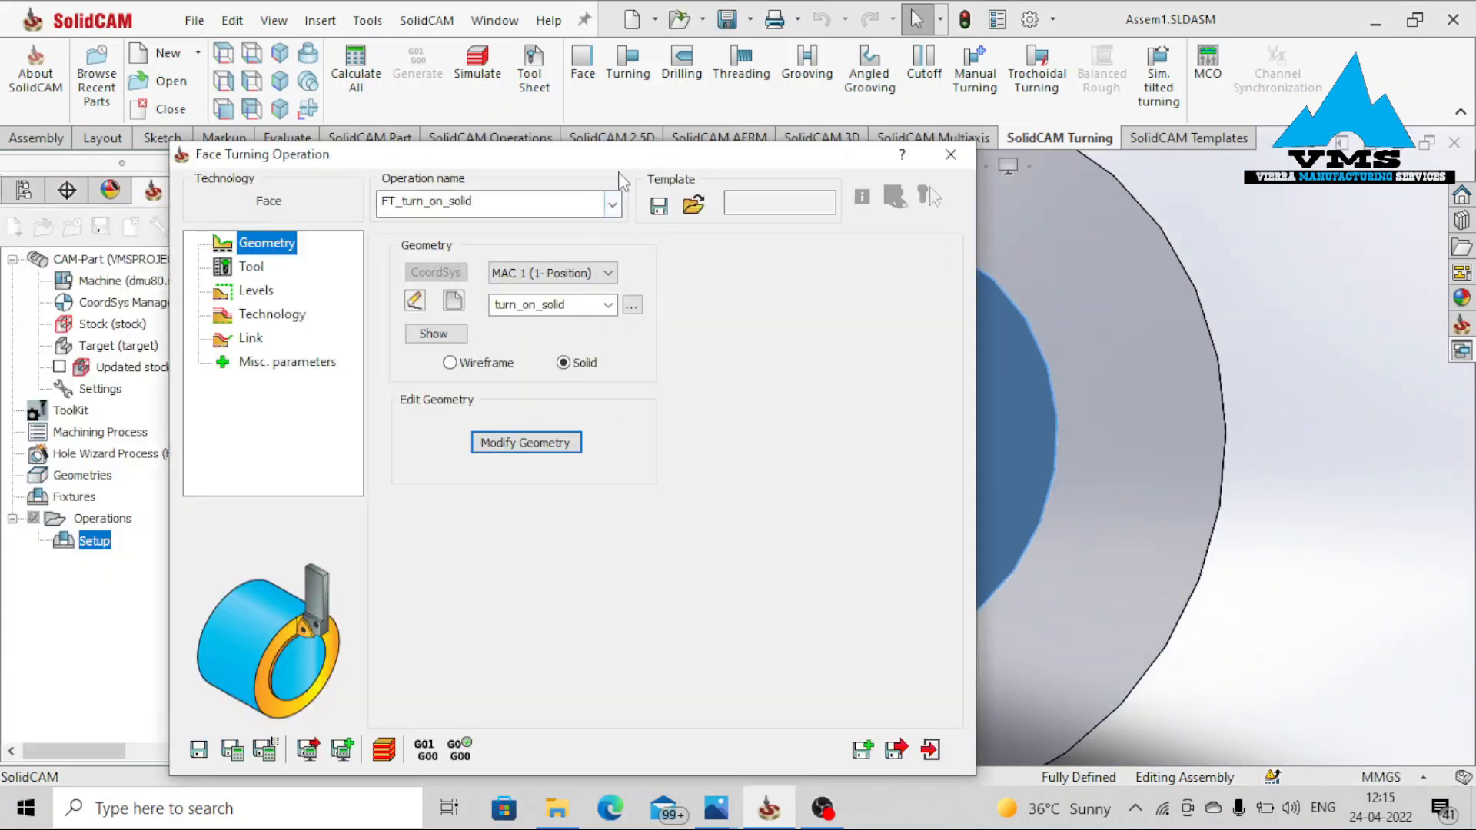
Add an Ext. Turning tool with a T (60deg) insert shape to the toolkit and assign it to the facing operation
{"action": "left_click", "coordinate": [266, 257]}
{"action": "left_click", "coordinate": [538, 586]}
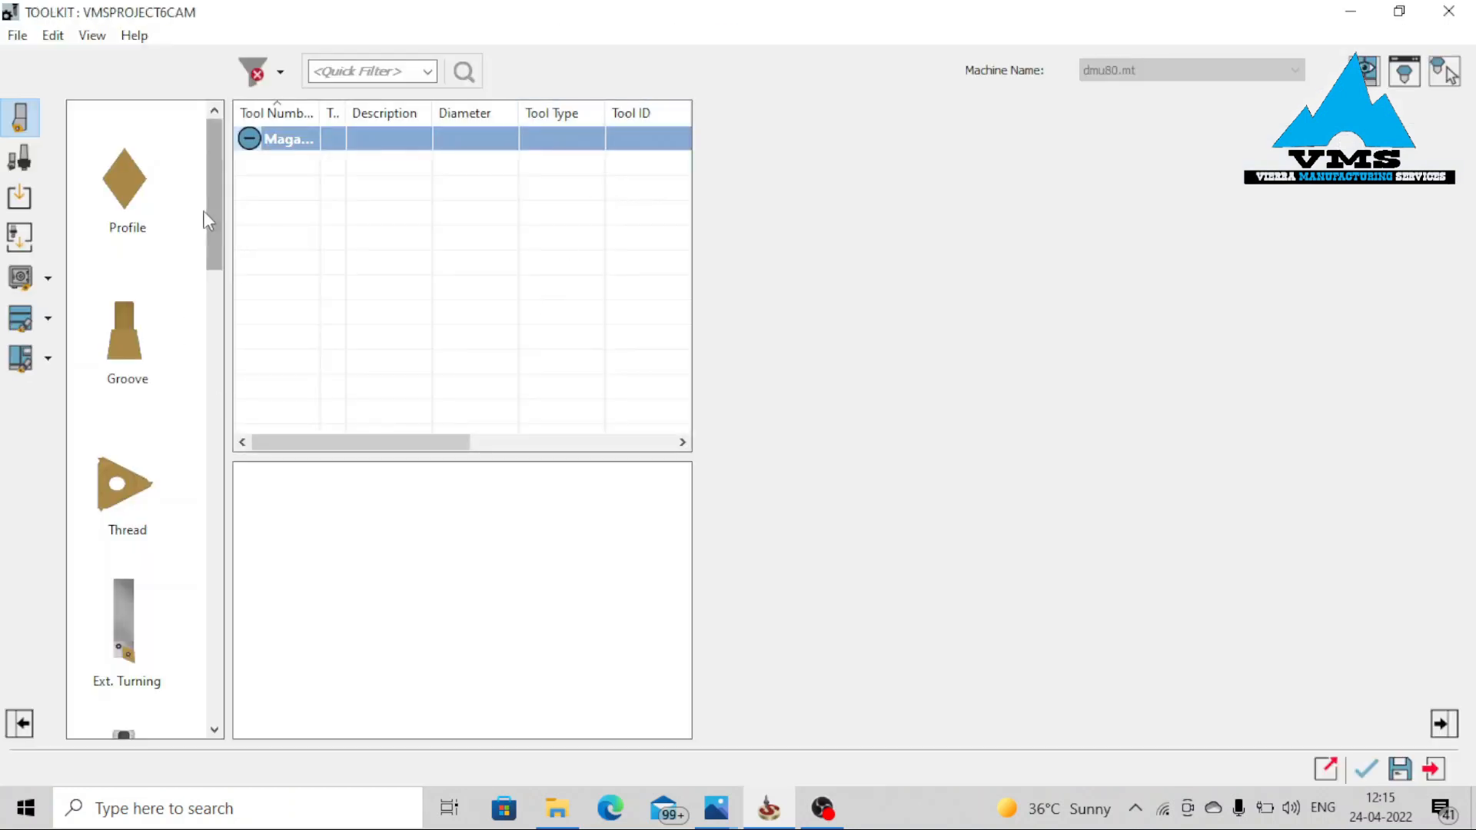
{"action": "left_click_drag", "start_coordinate": [212, 226], "coordinate": [207, 275]}
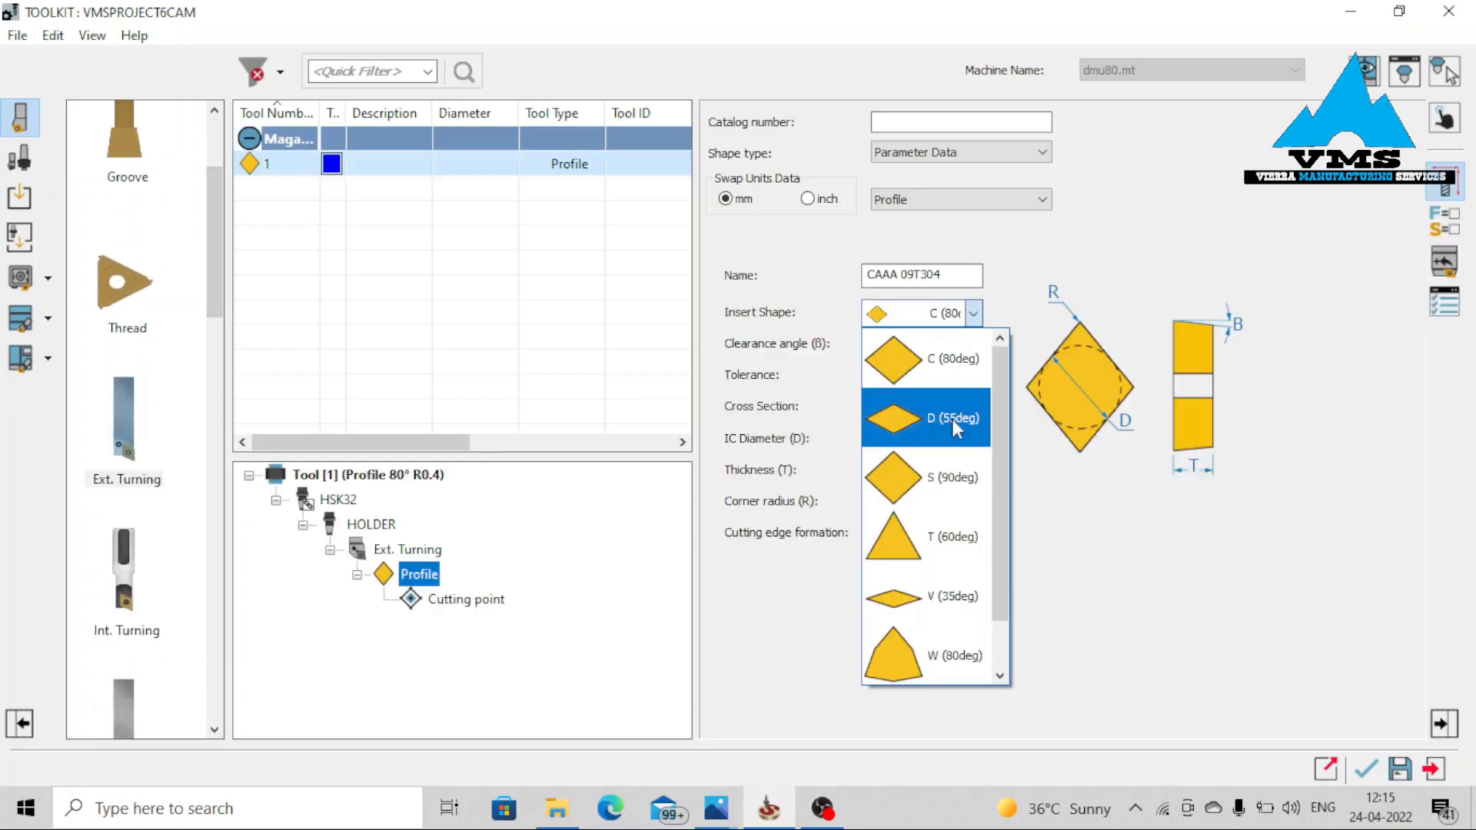
{"action": "scroll", "coordinate": [915, 537], "scroll_direction": "down", "scroll_amount": 1}
{"action": "left_click", "coordinate": [911, 497]}
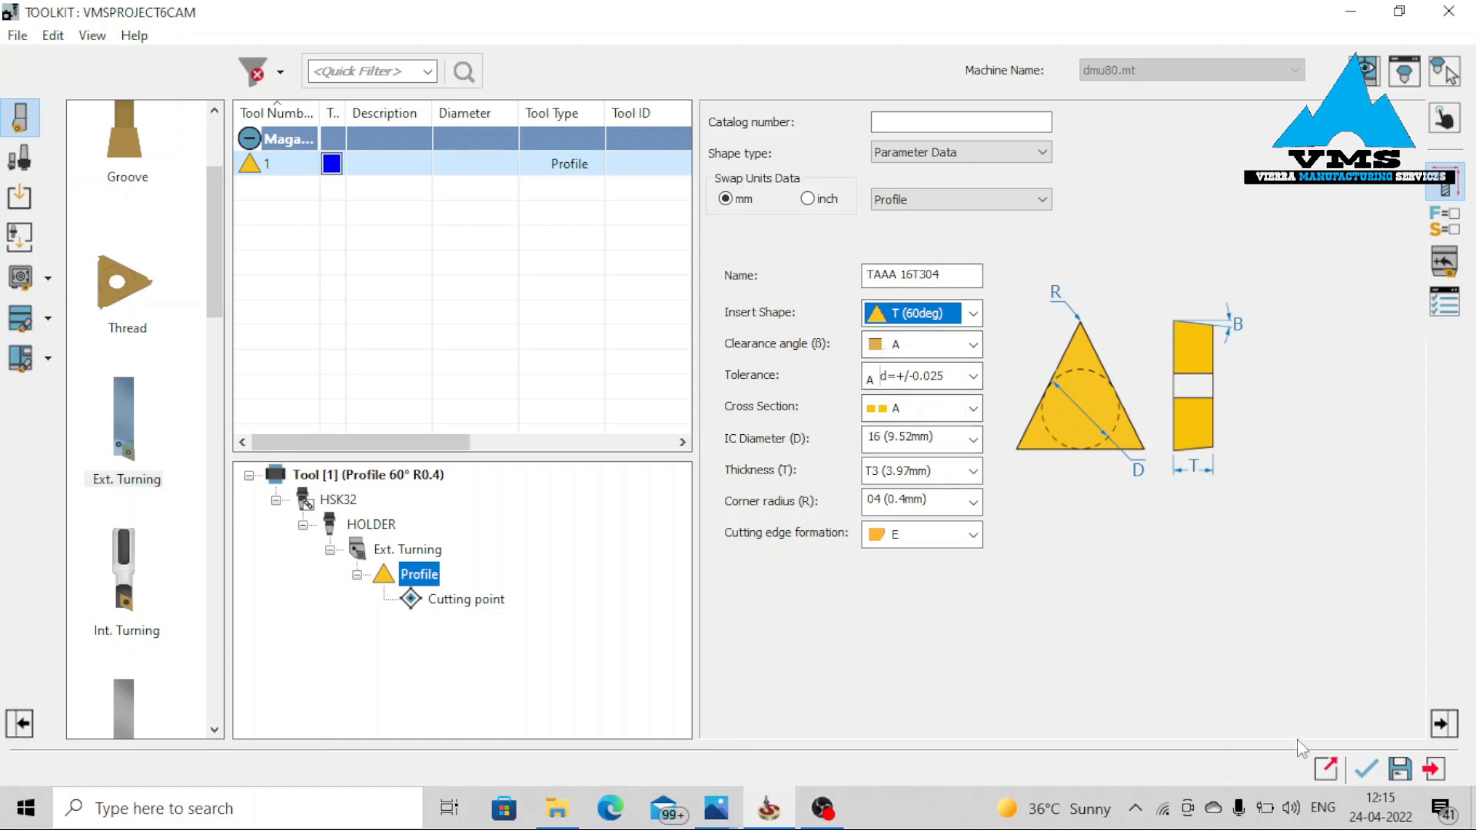
{"action": "left_click", "coordinate": [1363, 772]}
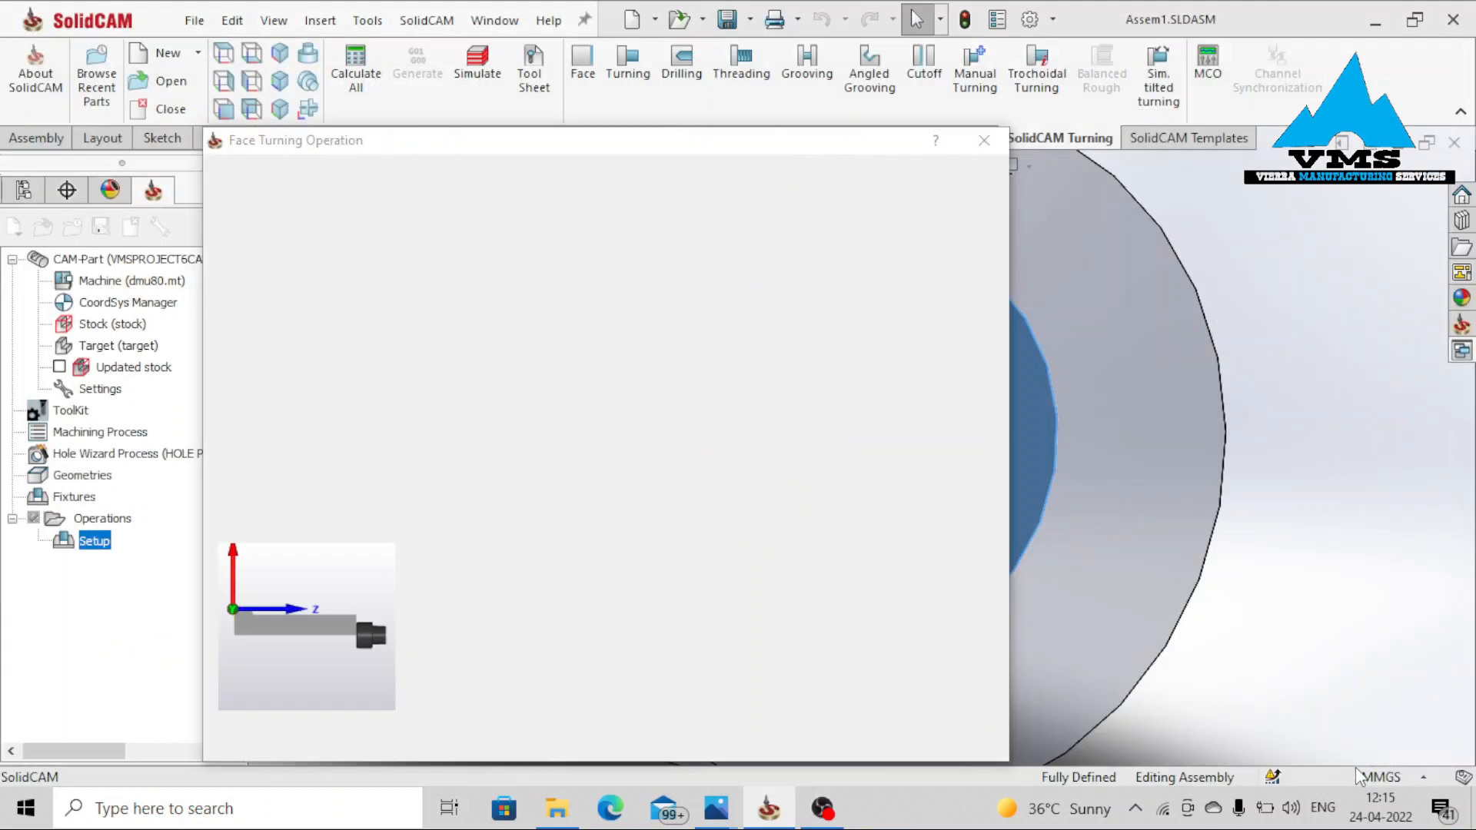
Set the tool angle so the tool stands upright along the X axis, and bring up the operation's safety distance settings
{"action": "left_click", "coordinate": [844, 359]}
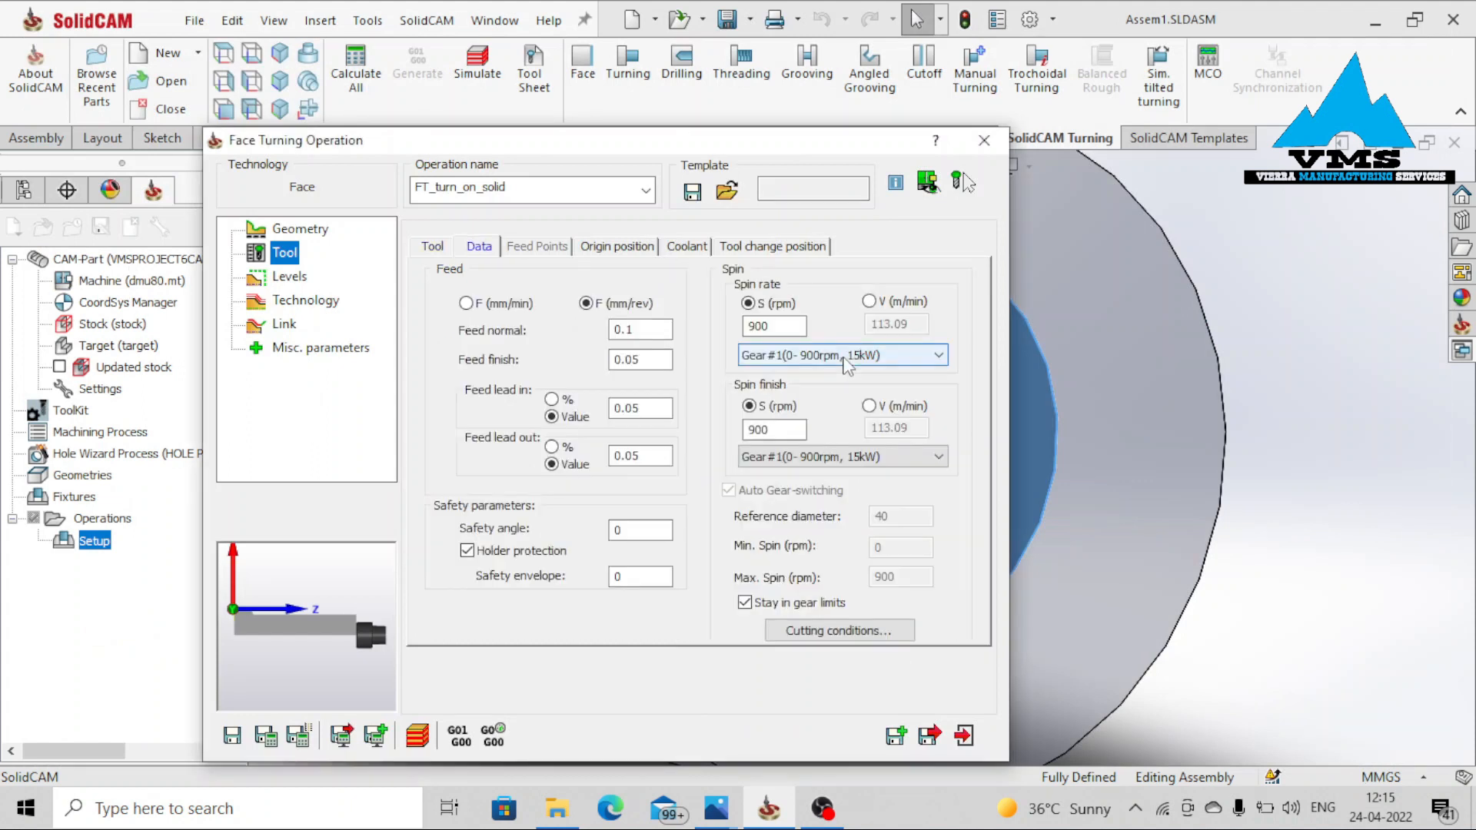
{"action": "left_click", "coordinate": [442, 248]}
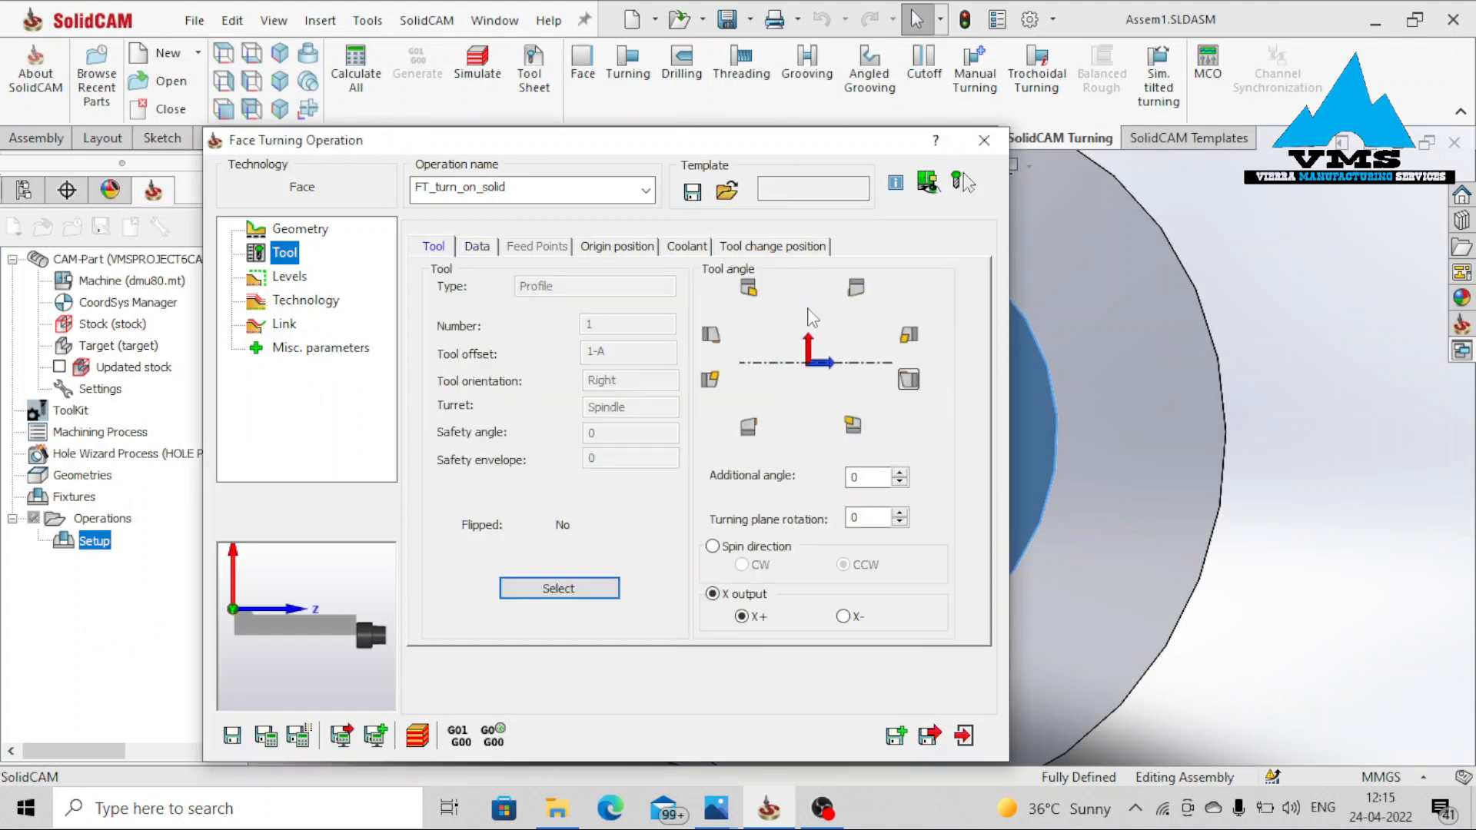
{"action": "left_click", "coordinate": [855, 288]}
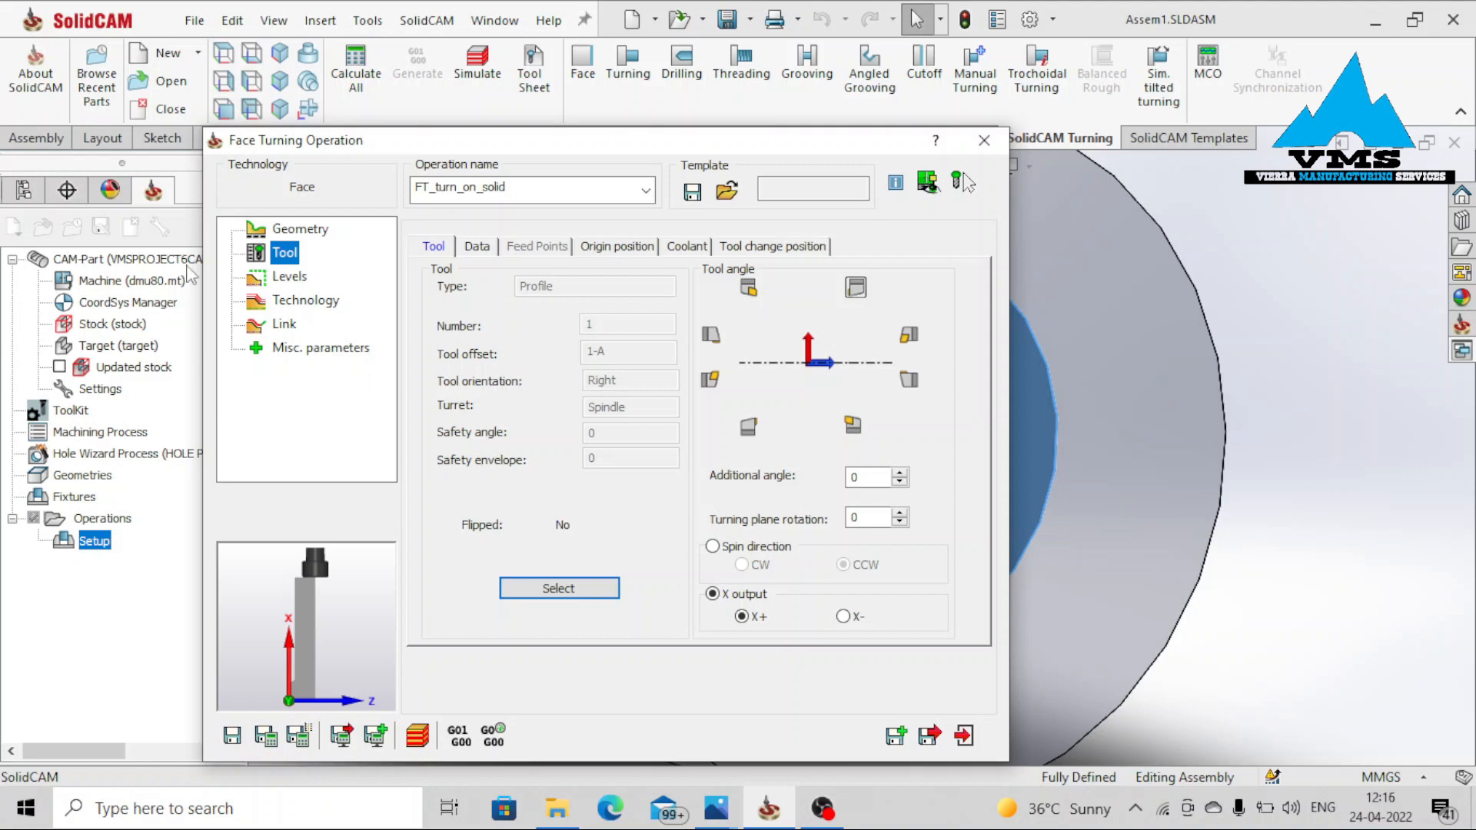
{"action": "left_click", "coordinate": [283, 278]}
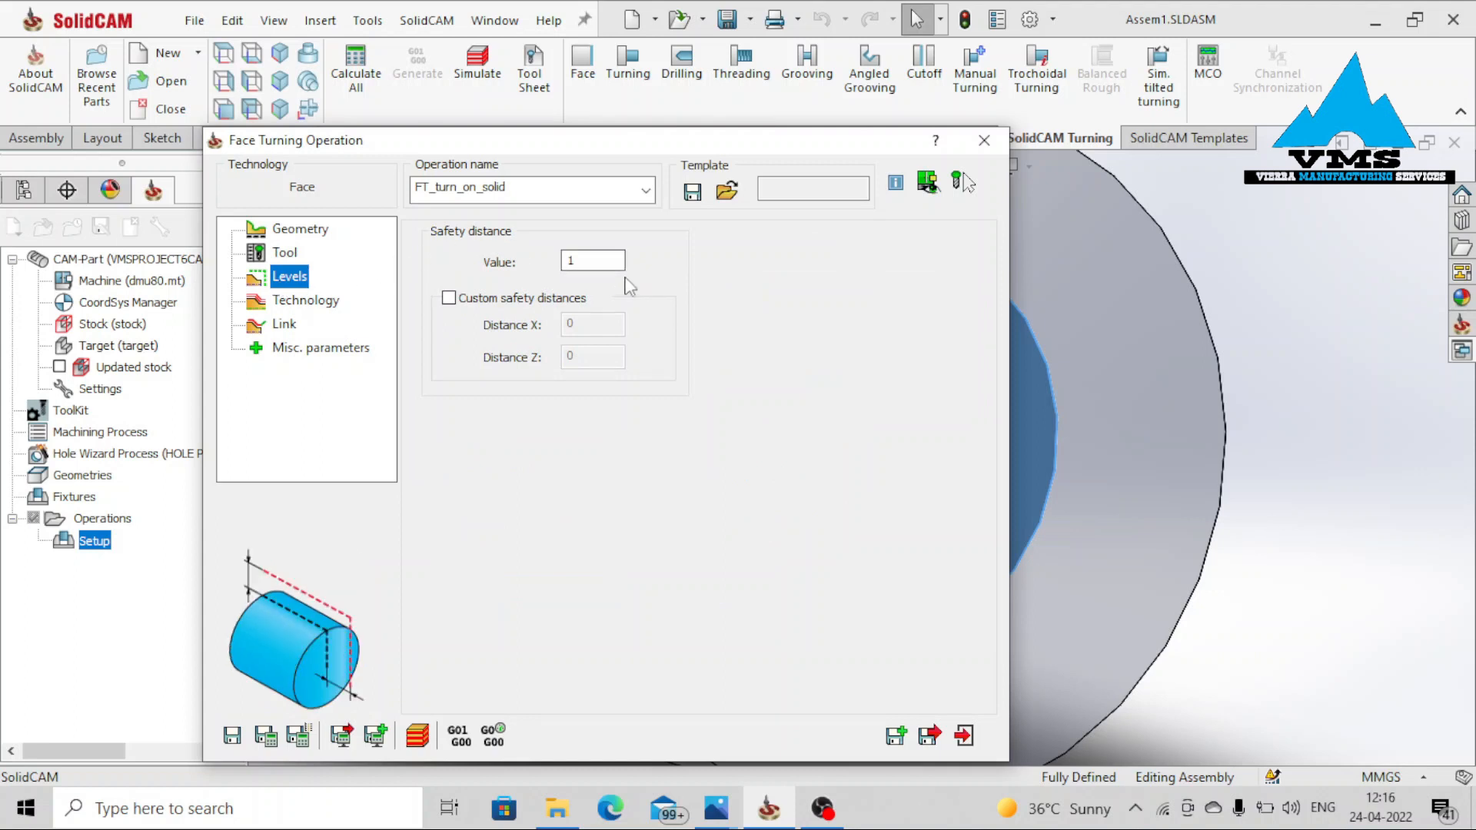
Set the facing operation's rough type to Smooth with an equal step over of 0.08
{"action": "left_click_drag", "start_coordinate": [594, 262], "coordinate": [555, 275]}
{"action": "left_click", "coordinate": [277, 306]}
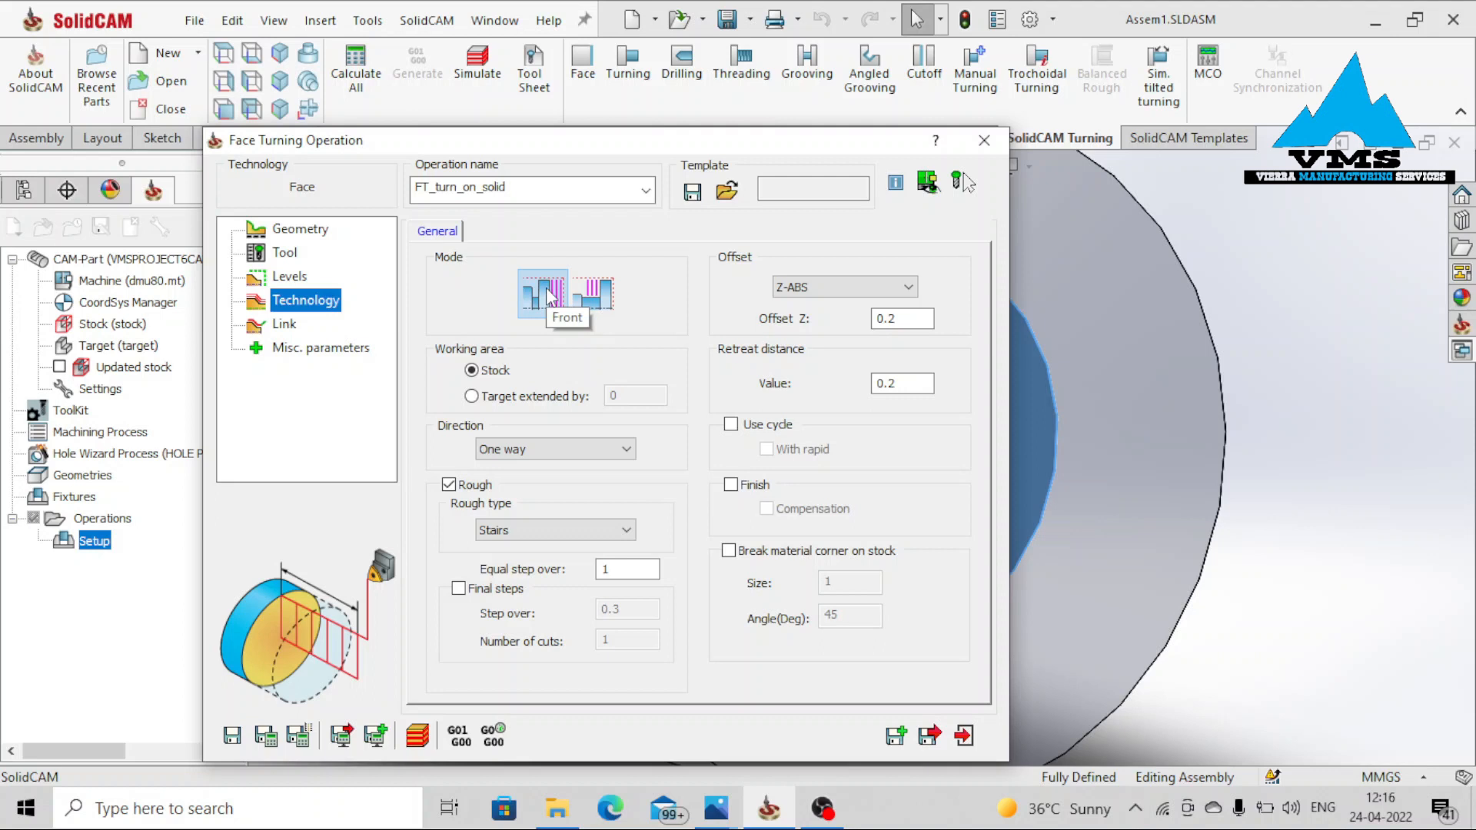
{"action": "left_click", "coordinate": [522, 531]}
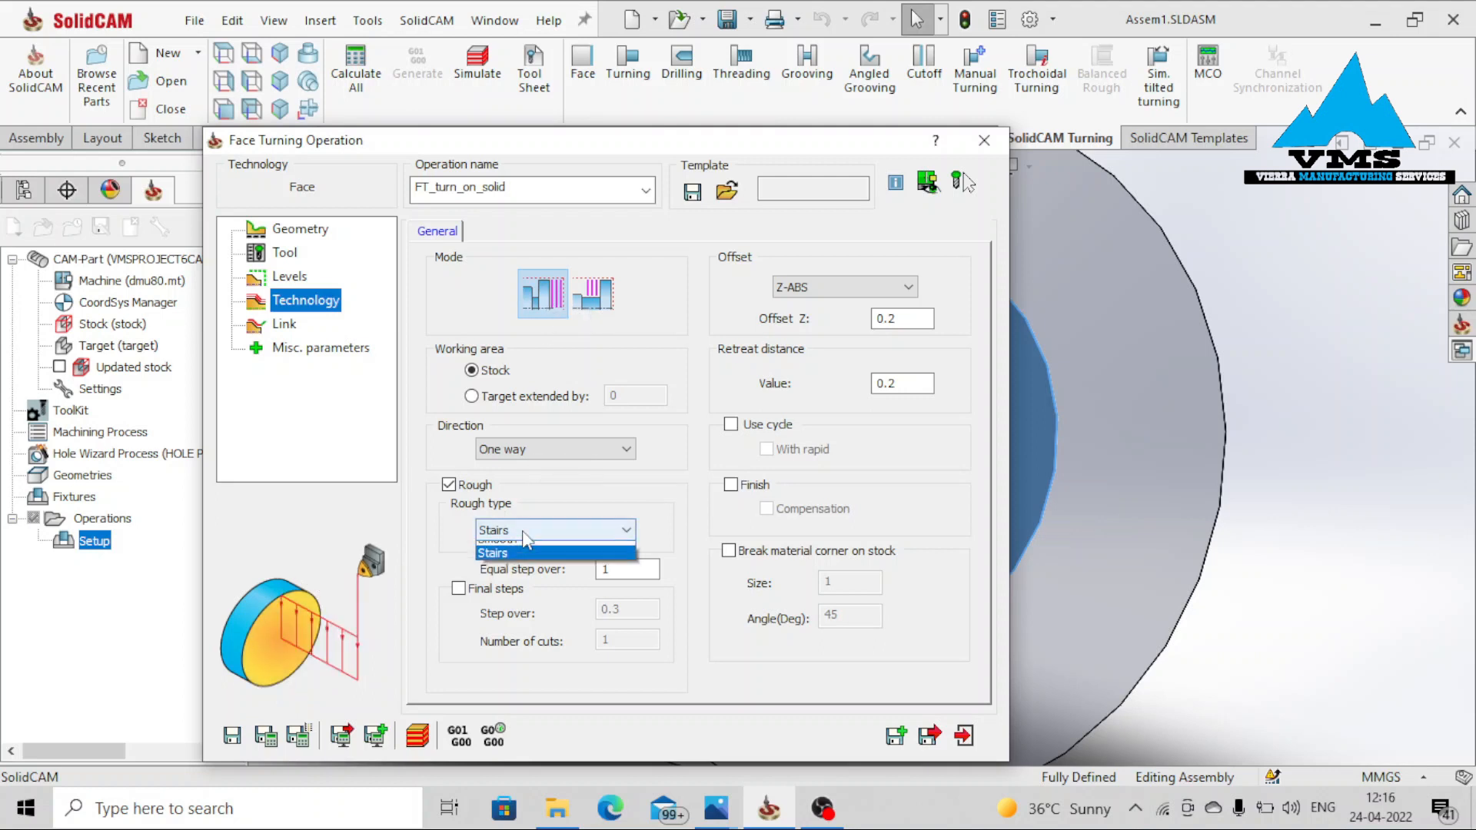
{"action": "left_click", "coordinate": [524, 550]}
{"action": "key", "text": "Tab"}
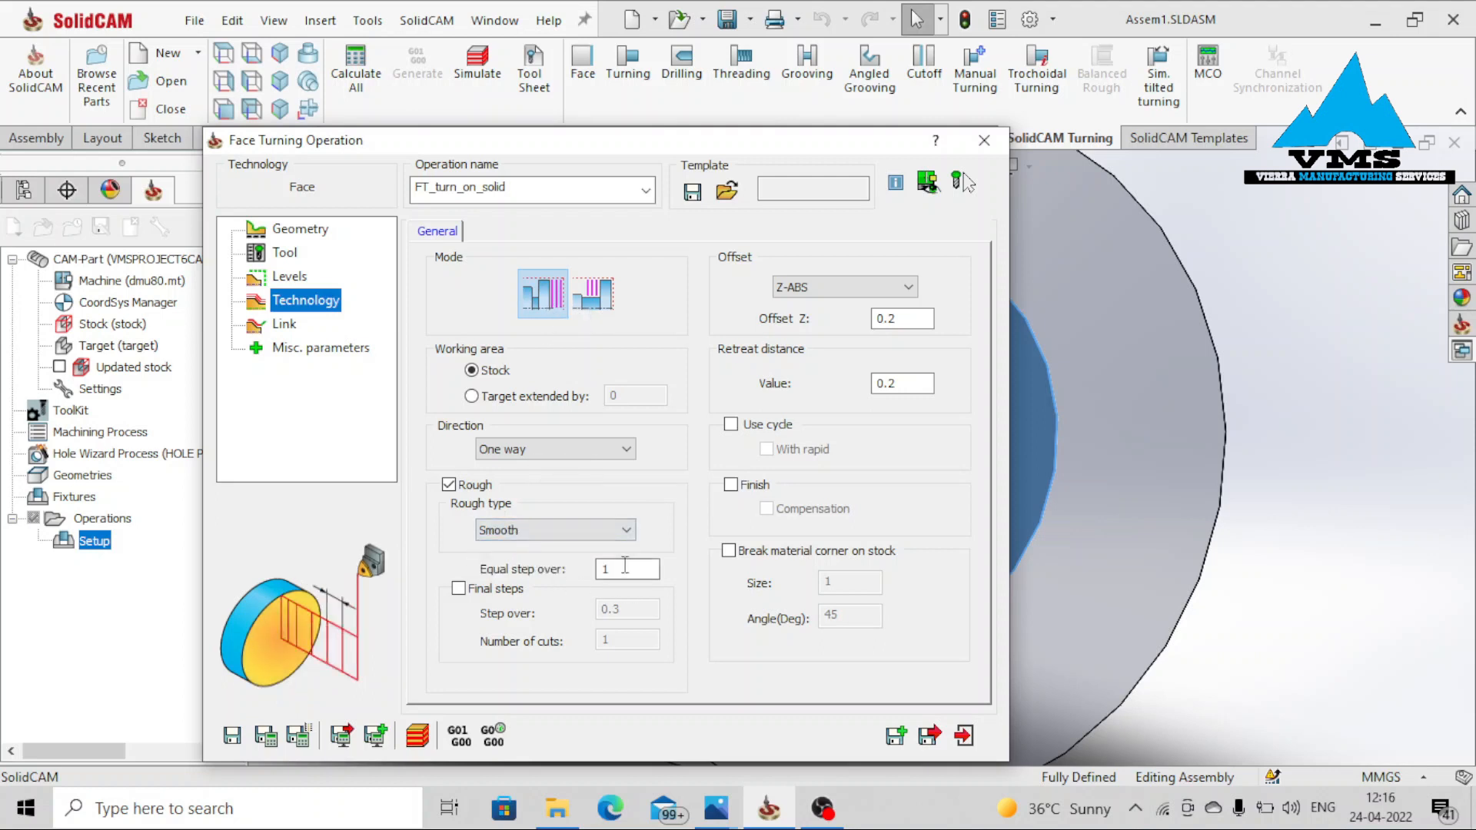
{"action": "type", "text": "0.08"}
Change the facing offset type to Z and set Offset Z to 0.02
{"action": "left_click", "coordinate": [884, 287]}
{"action": "left_click", "coordinate": [814, 313]}
{"action": "key", "text": "Tab"}
{"action": "type", "text": "0"}
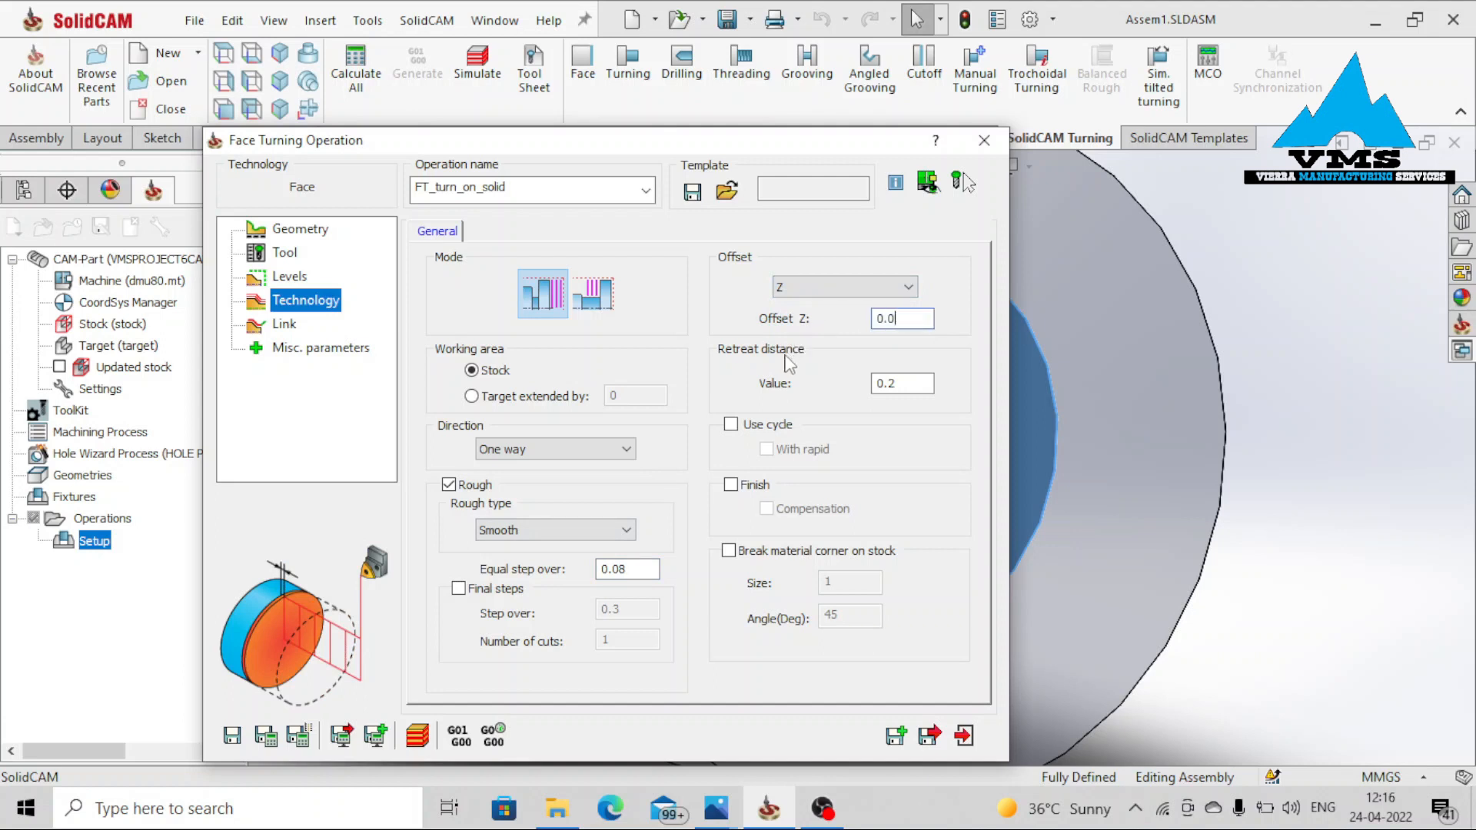
Set the retreat distance to 0.0078 and enable the finish pass with compensation
{"action": "left_click", "coordinate": [917, 394]}
{"action": "left_click", "coordinate": [914, 384]}
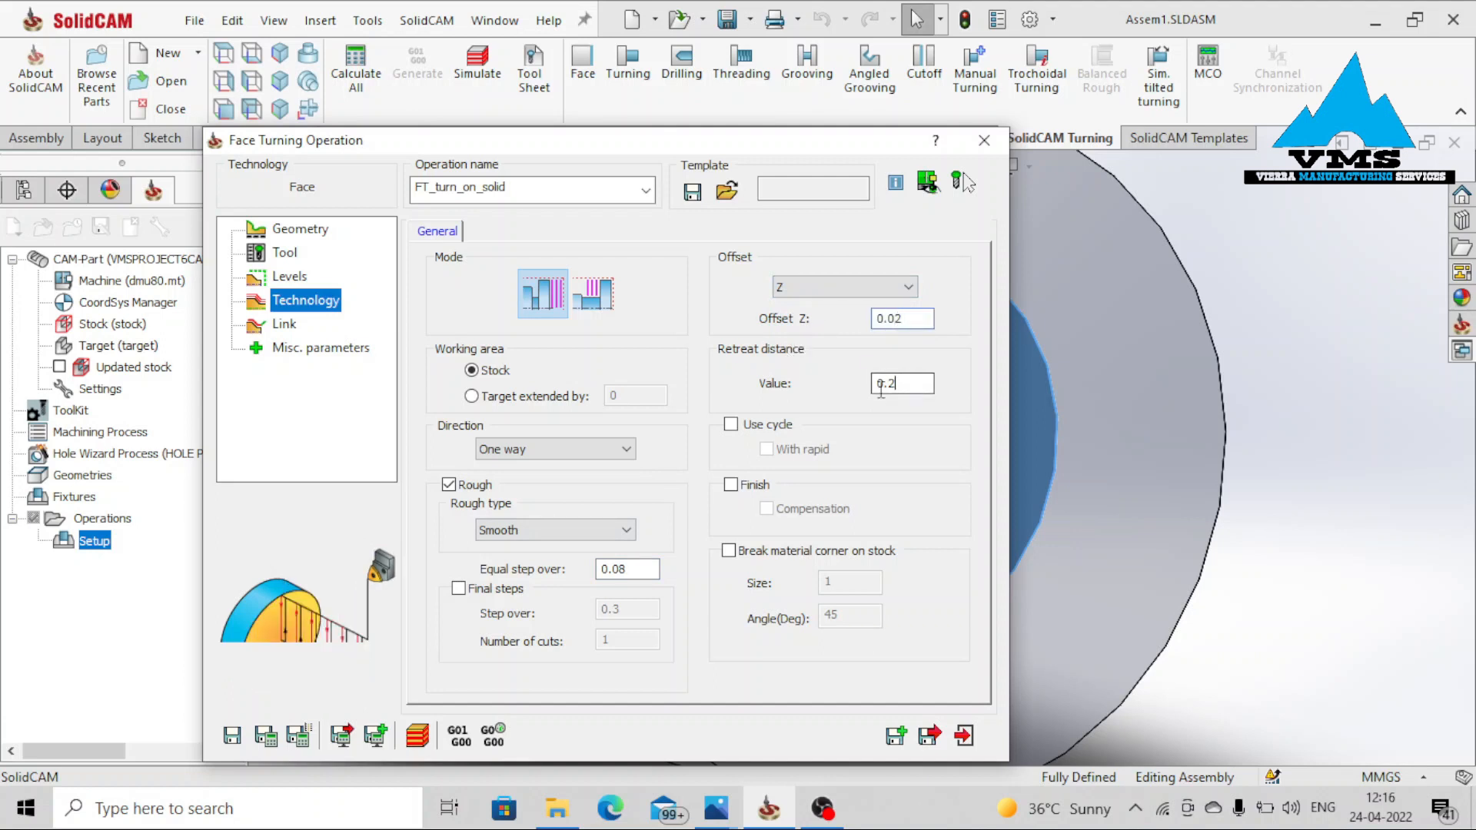
{"action": "type", "text": "0078"}
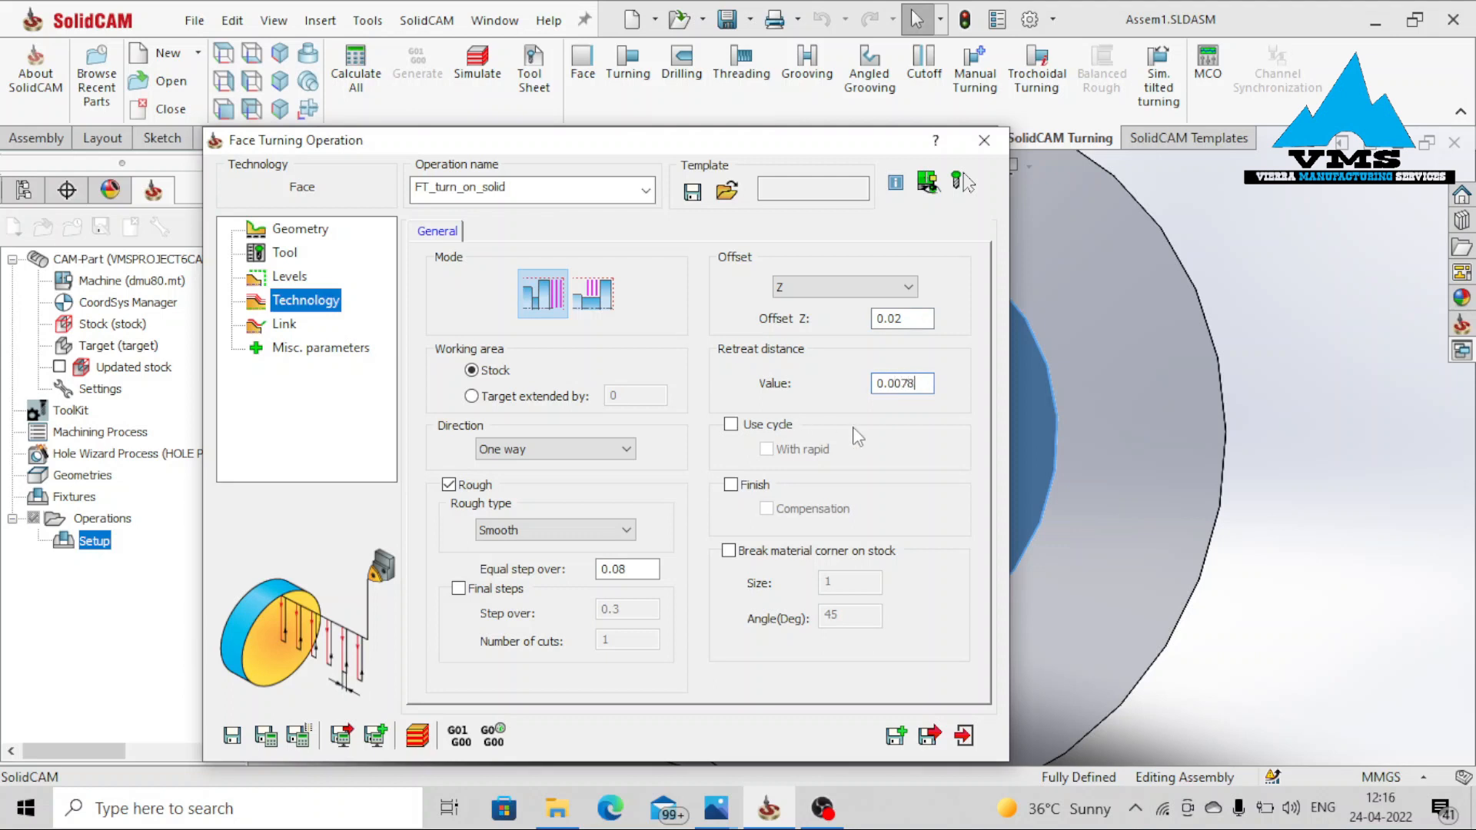
{"action": "left_click", "coordinate": [731, 485]}
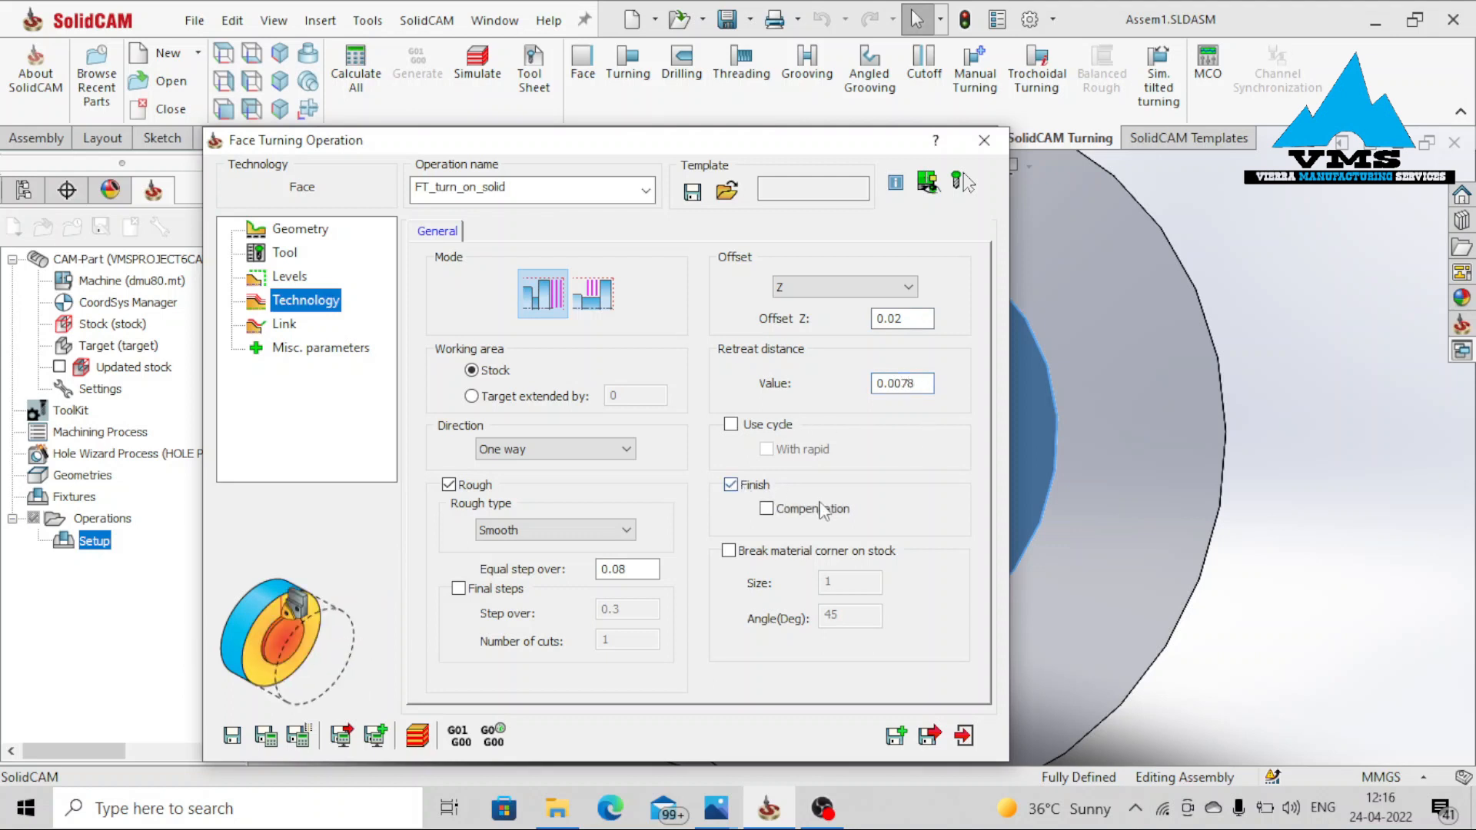
{"action": "left_click", "coordinate": [766, 509]}
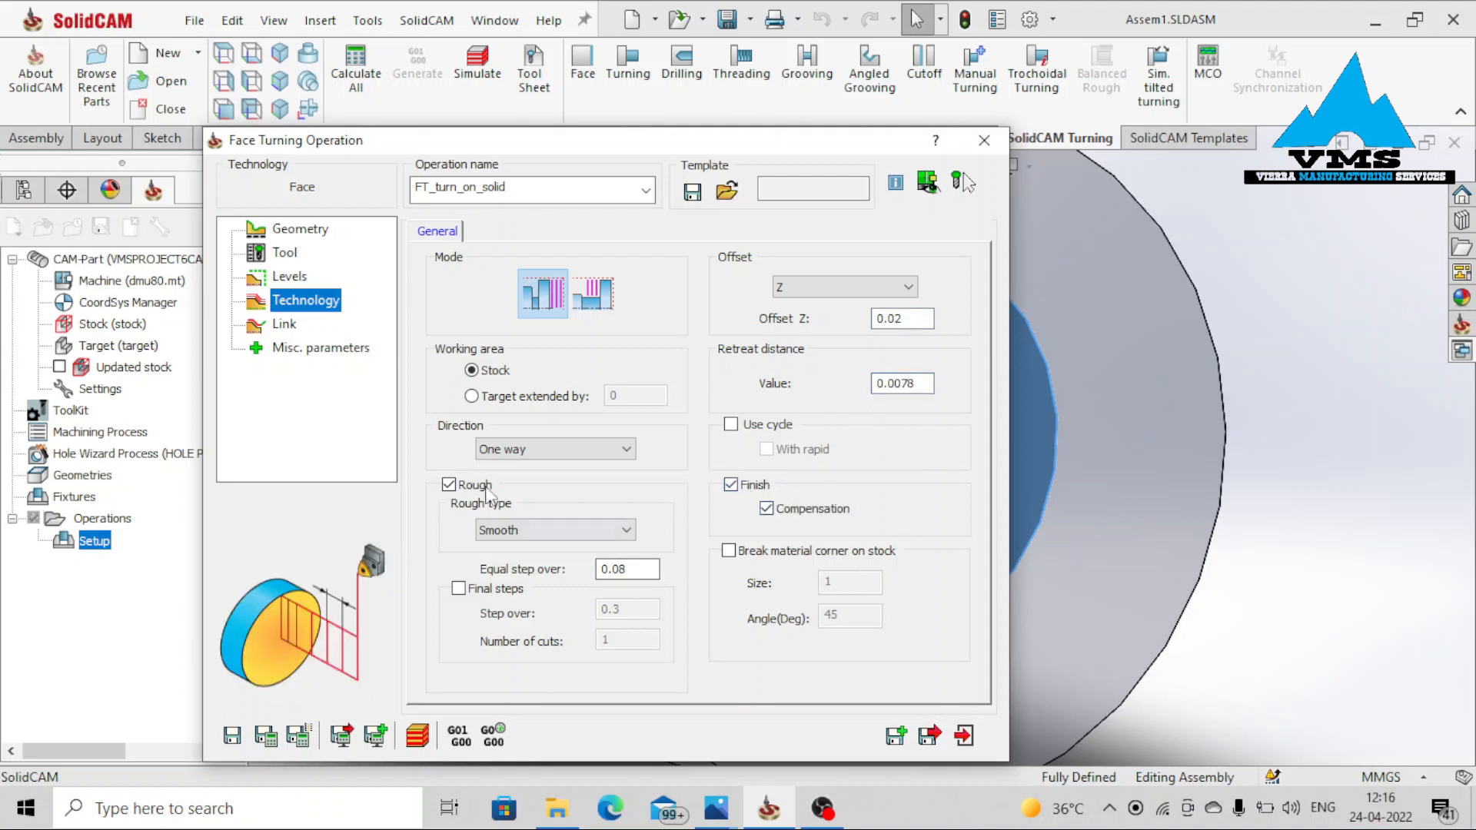
Make the lead out the same as the lead in, and save and calculate the facing operation
{"action": "left_click", "coordinate": [283, 324]}
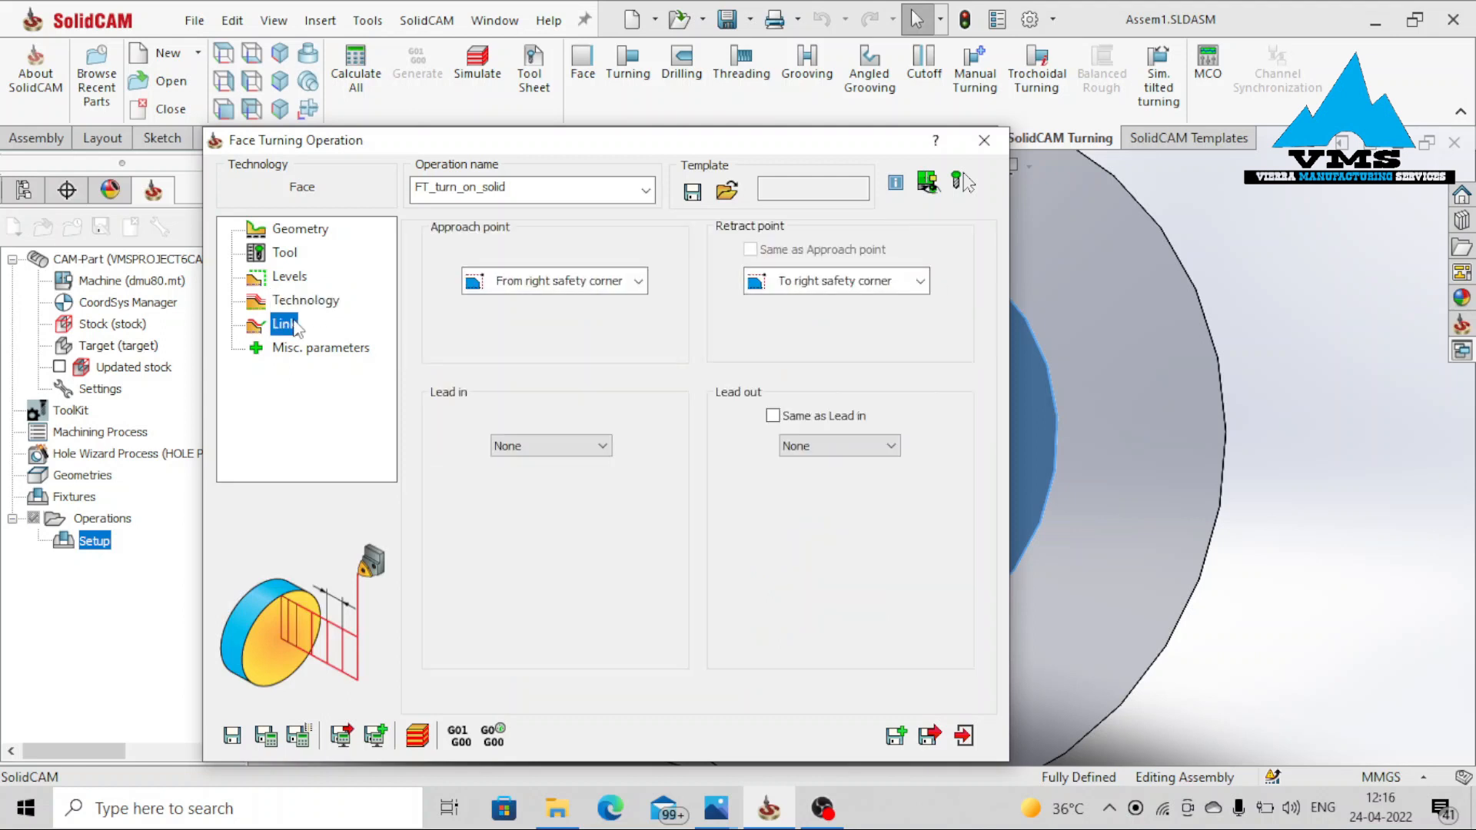
{"action": "left_click", "coordinate": [773, 416]}
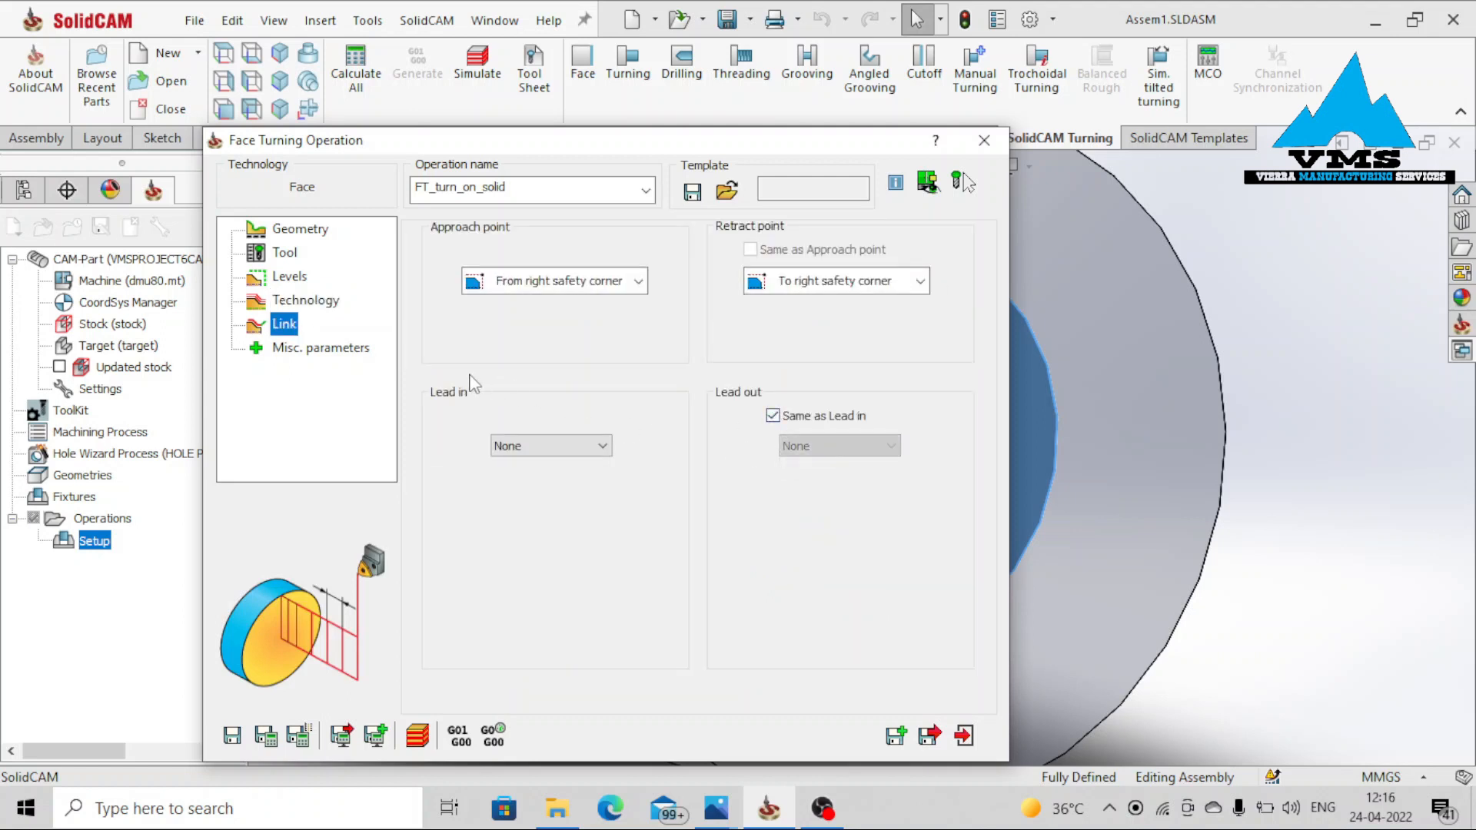
{"action": "left_click", "coordinate": [321, 348]}
{"action": "left_click", "coordinate": [269, 734]}
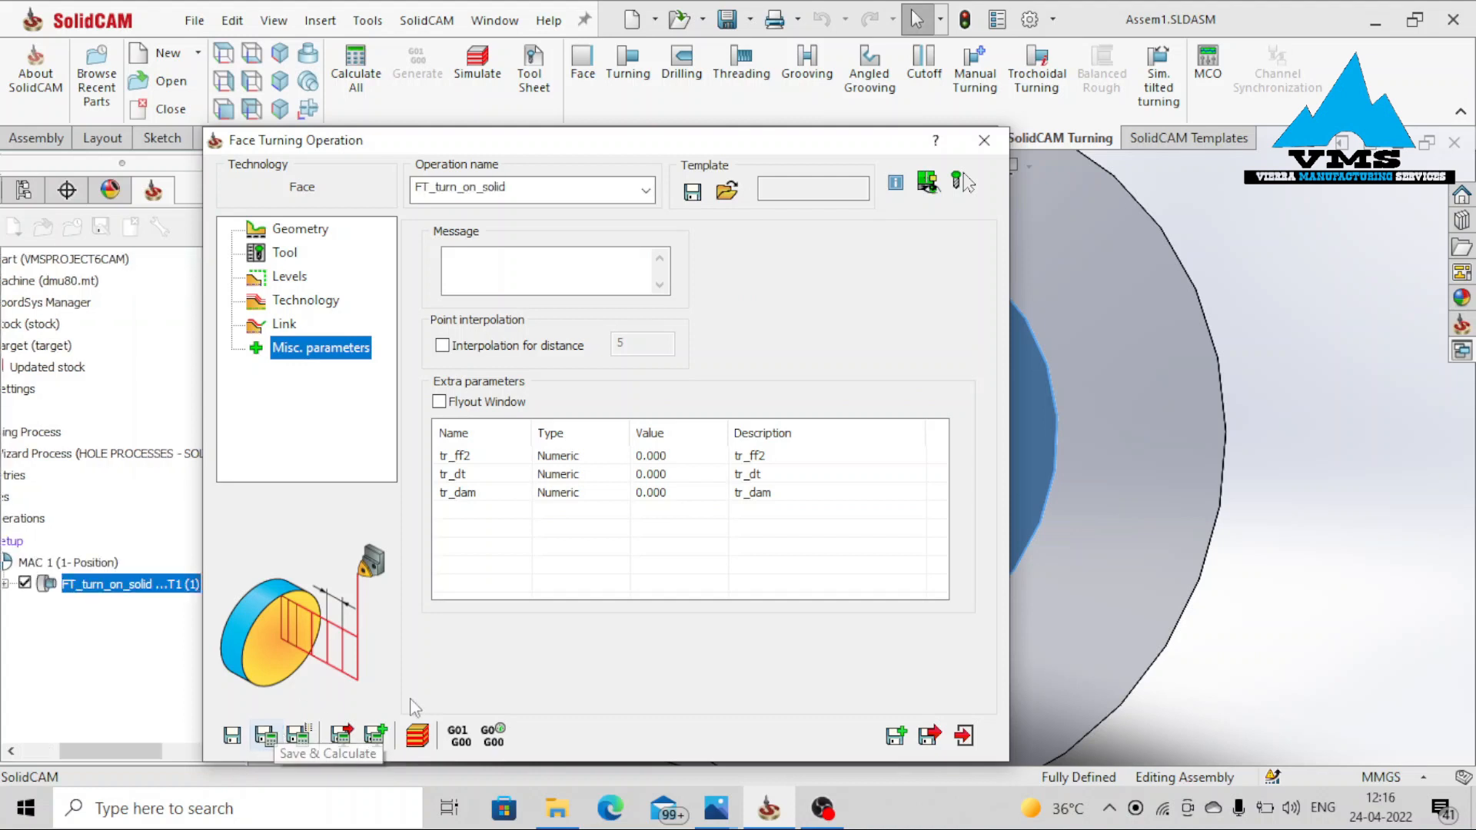
Run the Turning simulation of the facing operation
{"action": "left_click", "coordinate": [417, 736]}
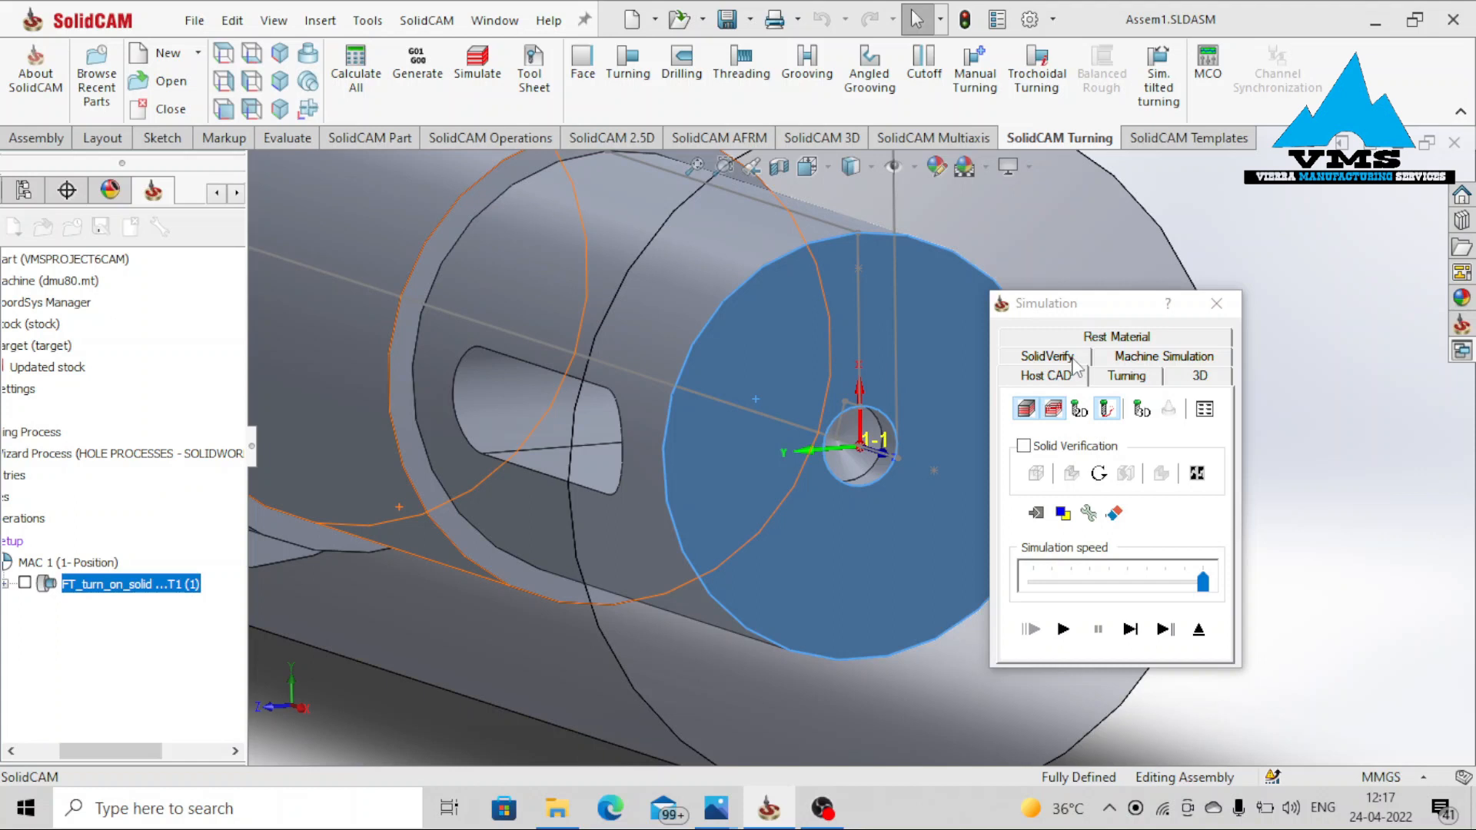
{"action": "left_click", "coordinate": [1127, 376]}
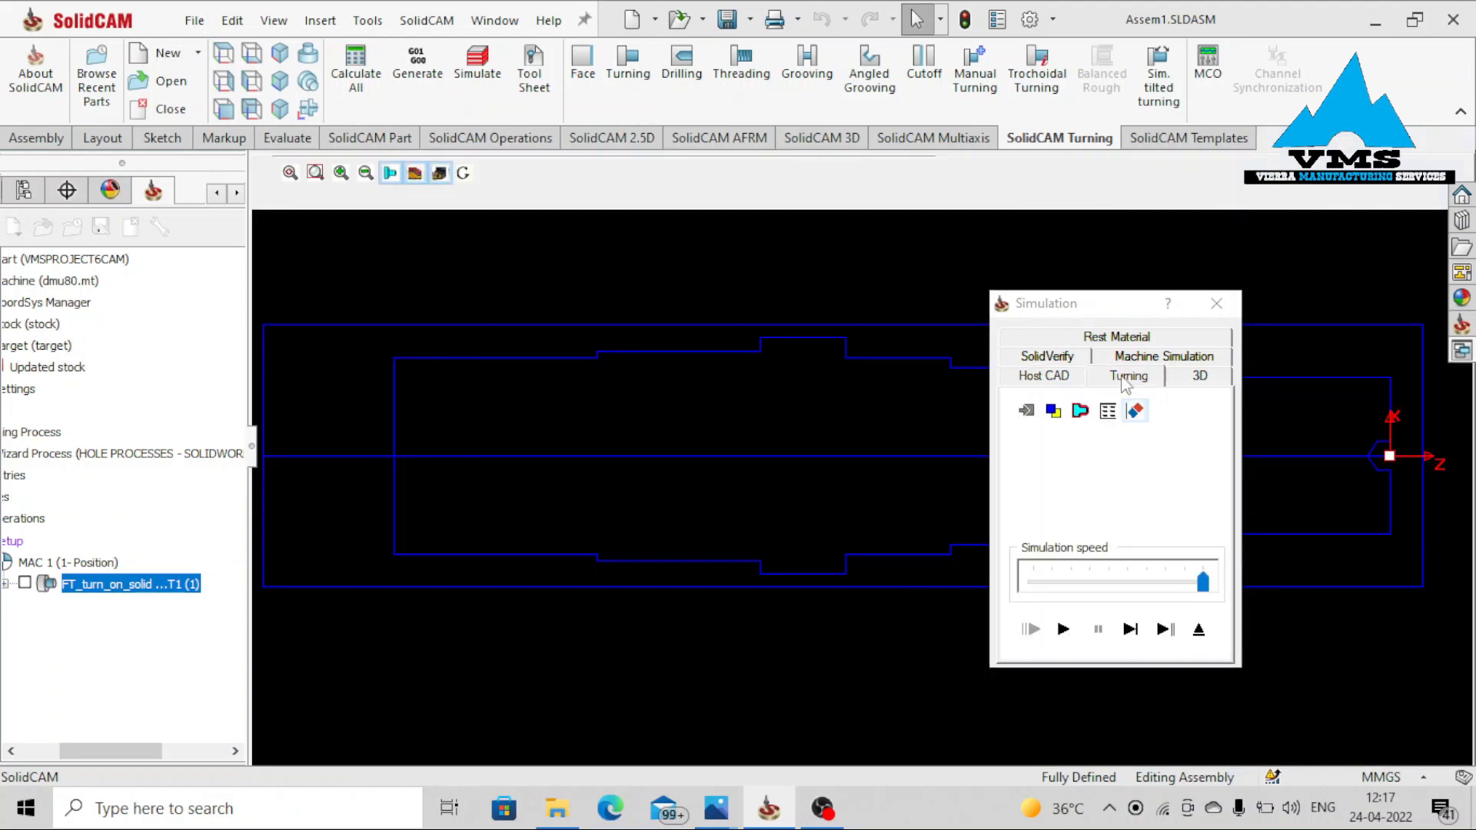
{"action": "left_click_drag", "start_coordinate": [1121, 312], "coordinate": [1177, 541]}
{"action": "left_click", "coordinate": [1226, 692]}
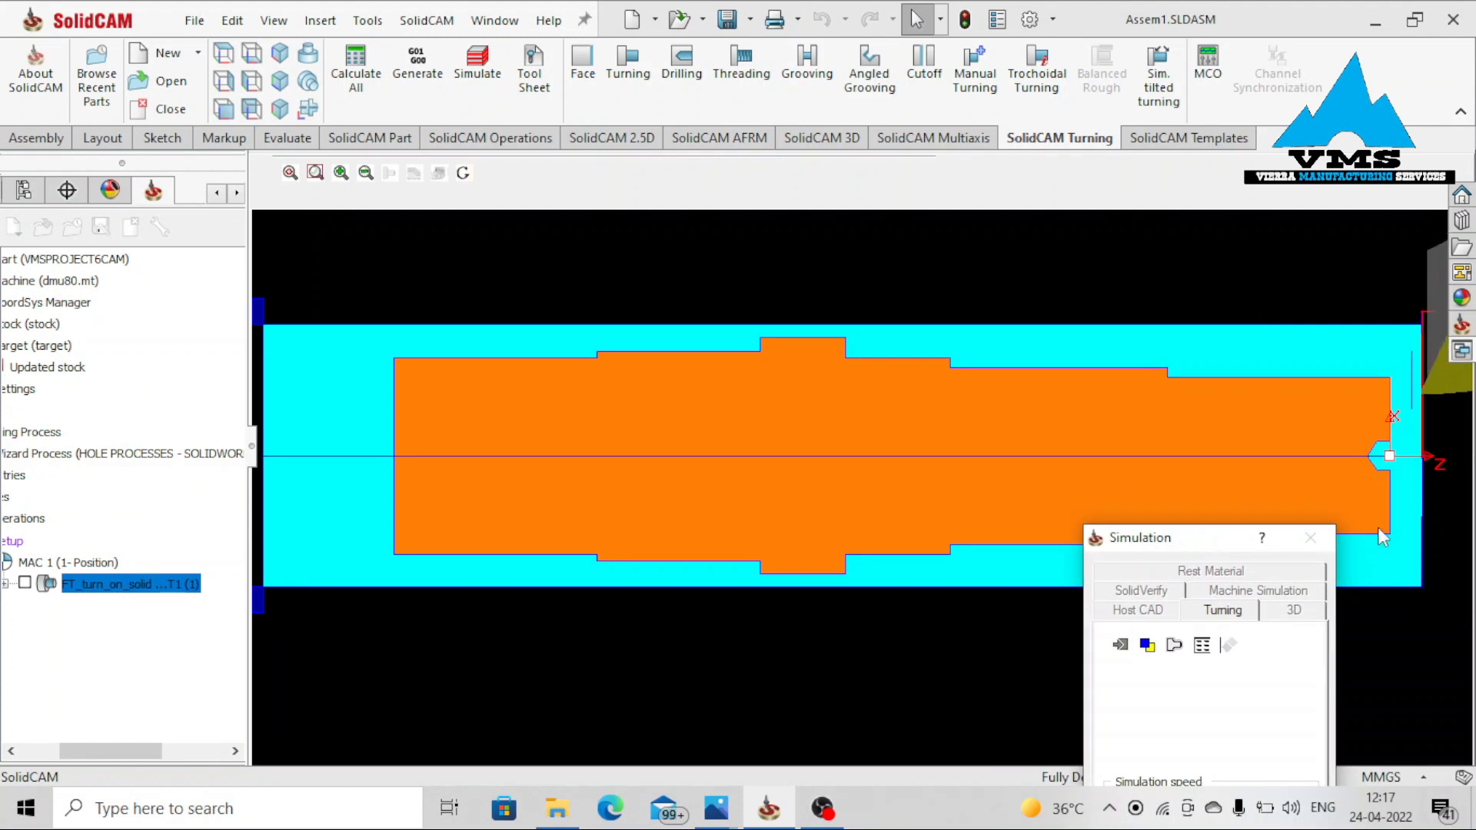
Examine the simulated facing passes and the material left at the shaft's front end, and leave the simulation
{"action": "scroll", "coordinate": [1376, 528], "scroll_direction": "down", "scroll_amount": 2}
{"action": "scroll", "coordinate": [1450, 473], "scroll_direction": "up", "scroll_amount": 3}
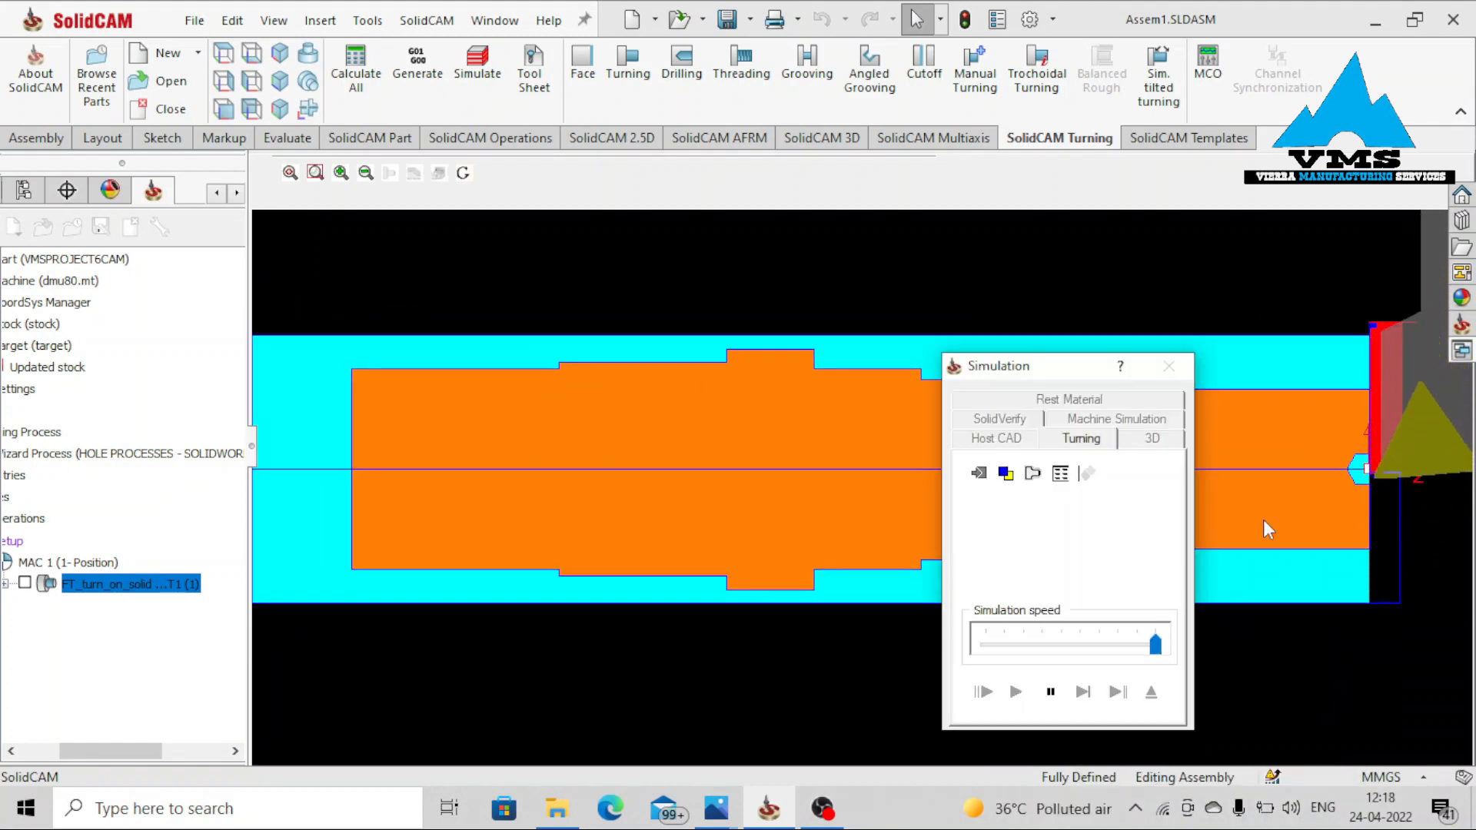
{"action": "scroll", "coordinate": [1437, 387], "scroll_direction": "up", "scroll_amount": 4}
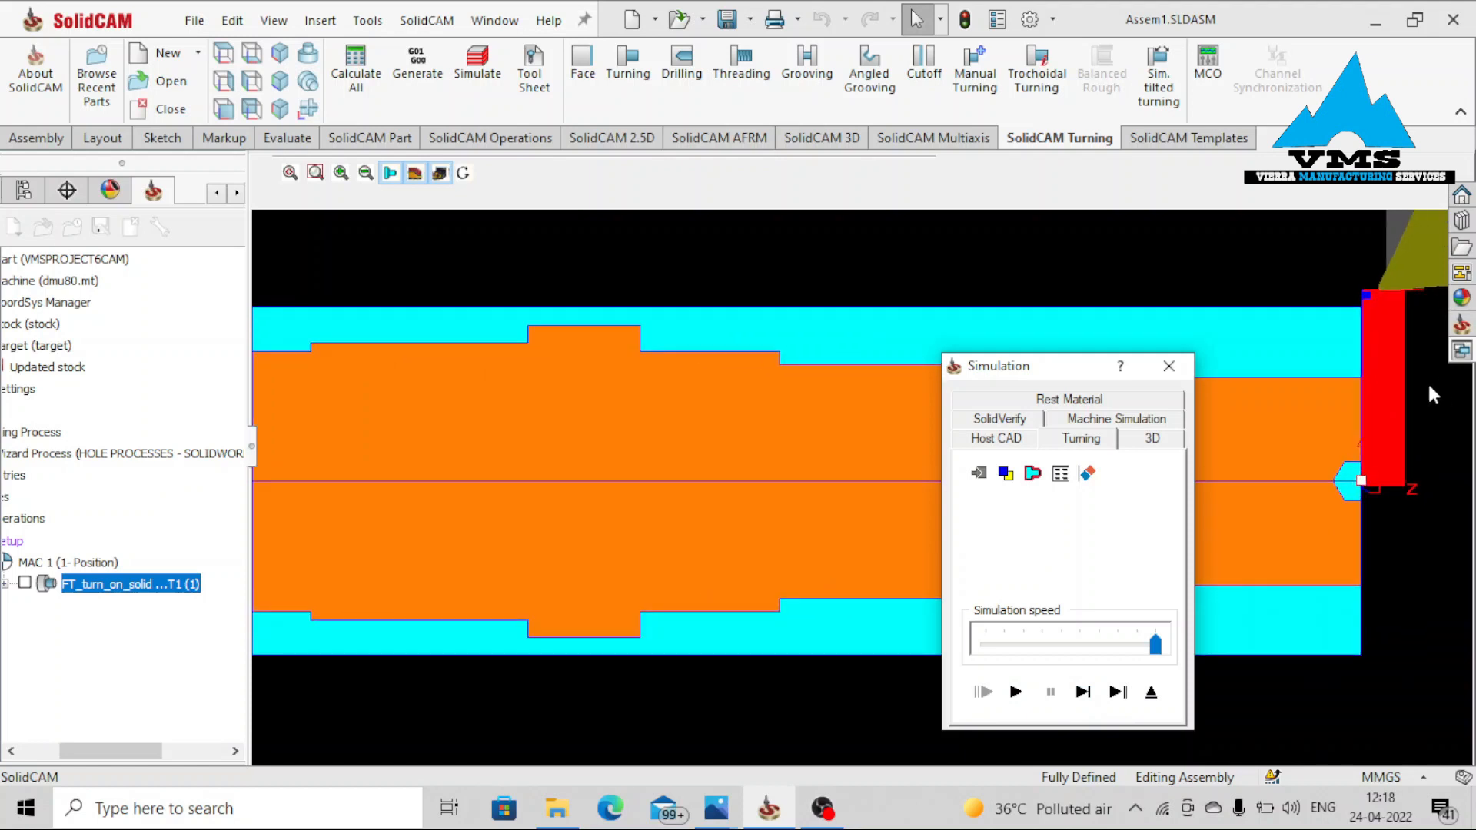
{"action": "scroll", "coordinate": [1401, 392], "scroll_direction": "up", "scroll_amount": 2}
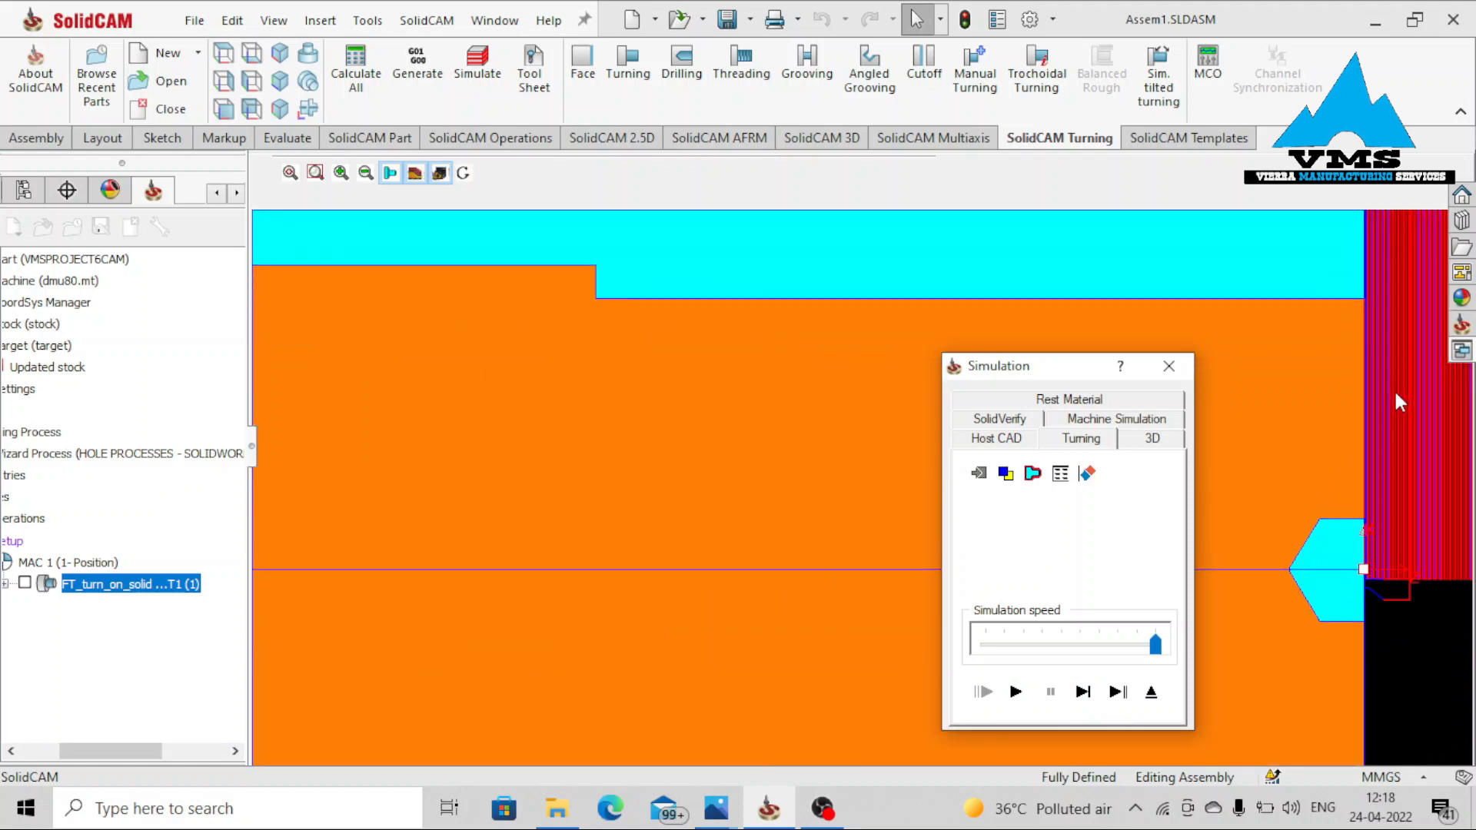
{"action": "scroll", "coordinate": [1368, 407], "scroll_direction": "up", "scroll_amount": 3}
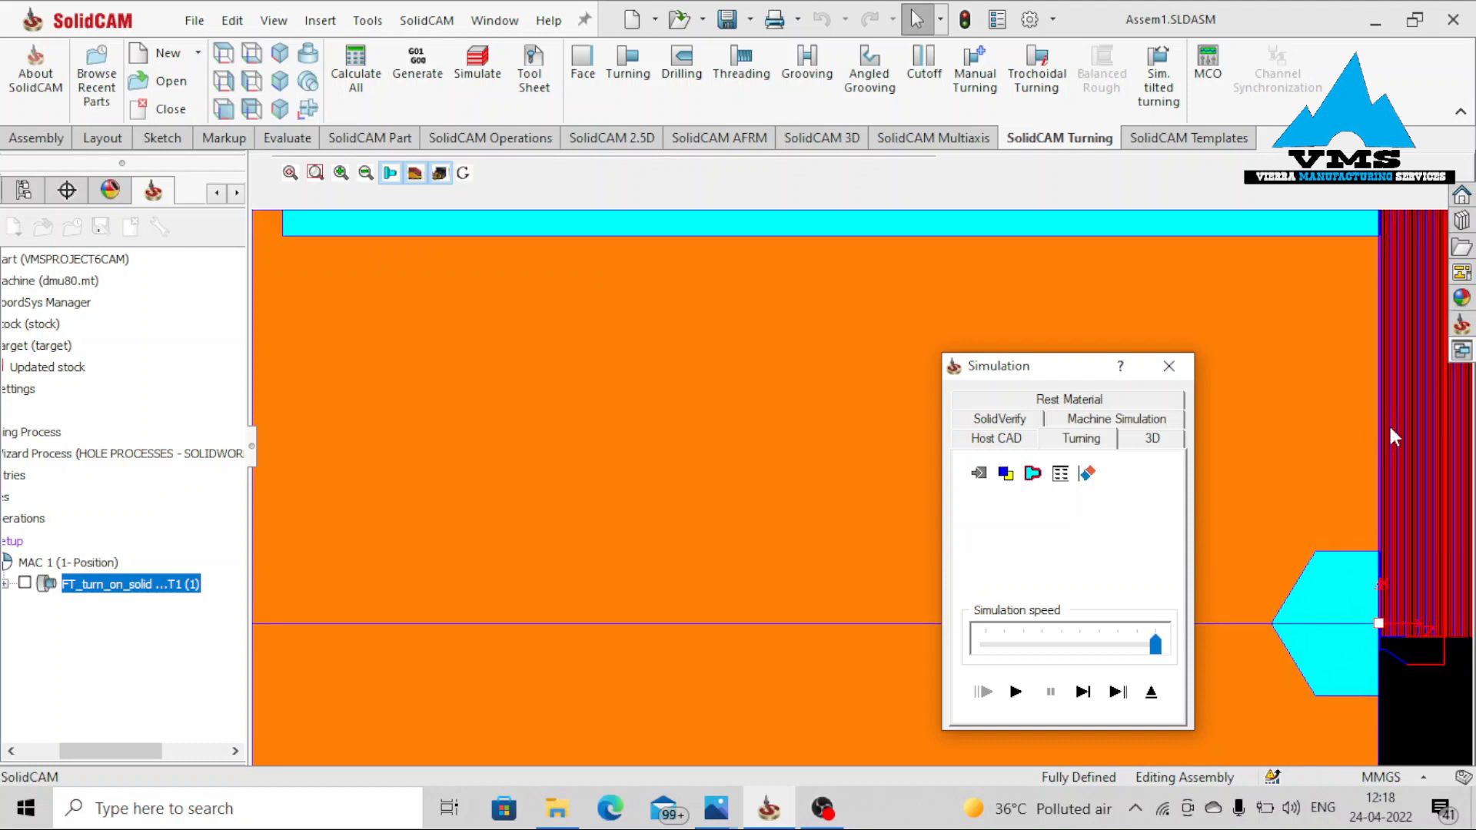
{"action": "scroll", "coordinate": [1388, 430], "scroll_direction": "down", "scroll_amount": 2}
{"action": "scroll", "coordinate": [1388, 449], "scroll_direction": "down", "scroll_amount": 4}
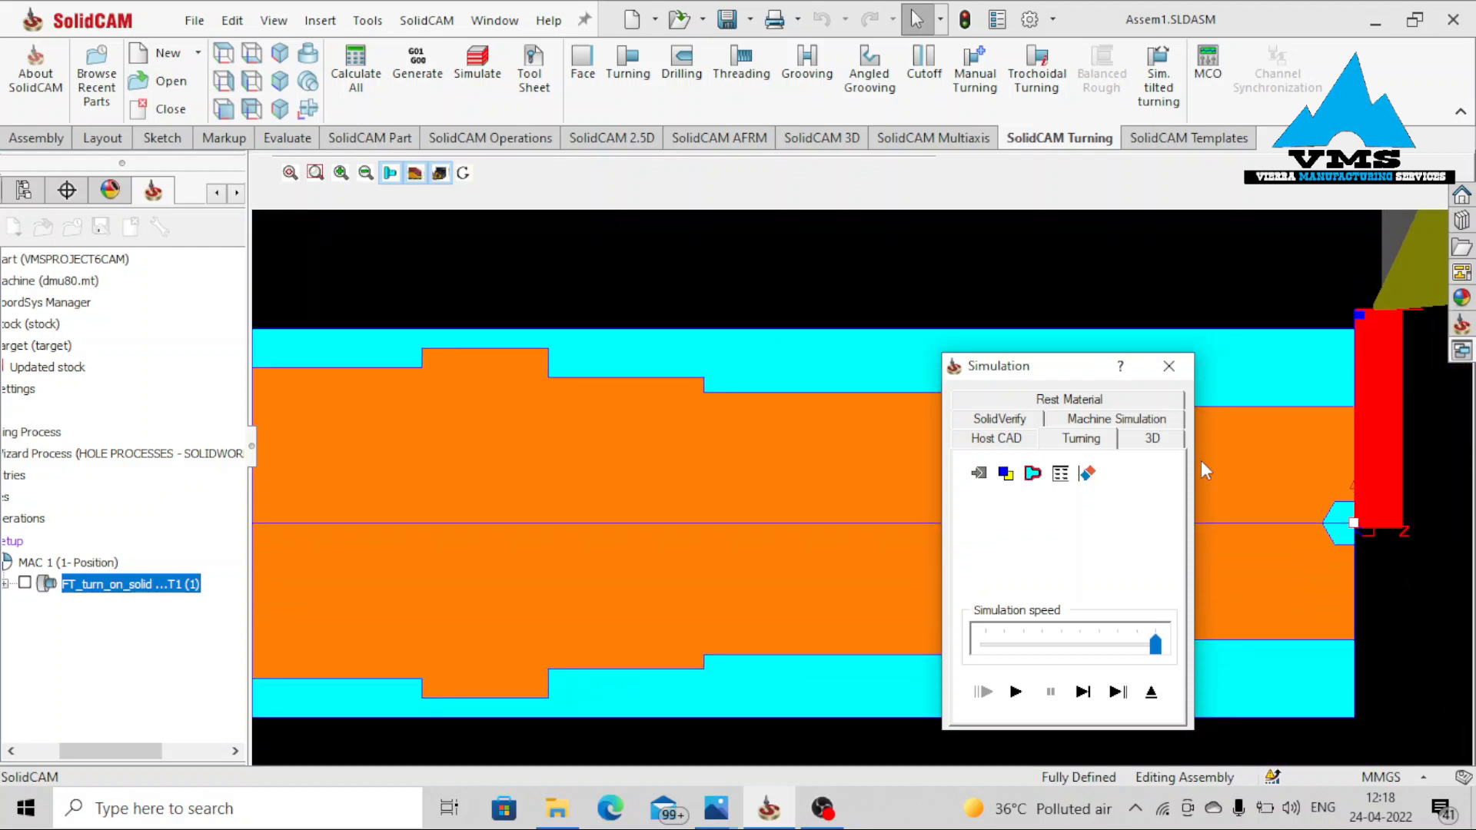
{"action": "left_click_drag", "start_coordinate": [1047, 371], "coordinate": [1025, 634]}
{"action": "scroll", "coordinate": [934, 531], "scroll_direction": "down", "scroll_amount": 2}
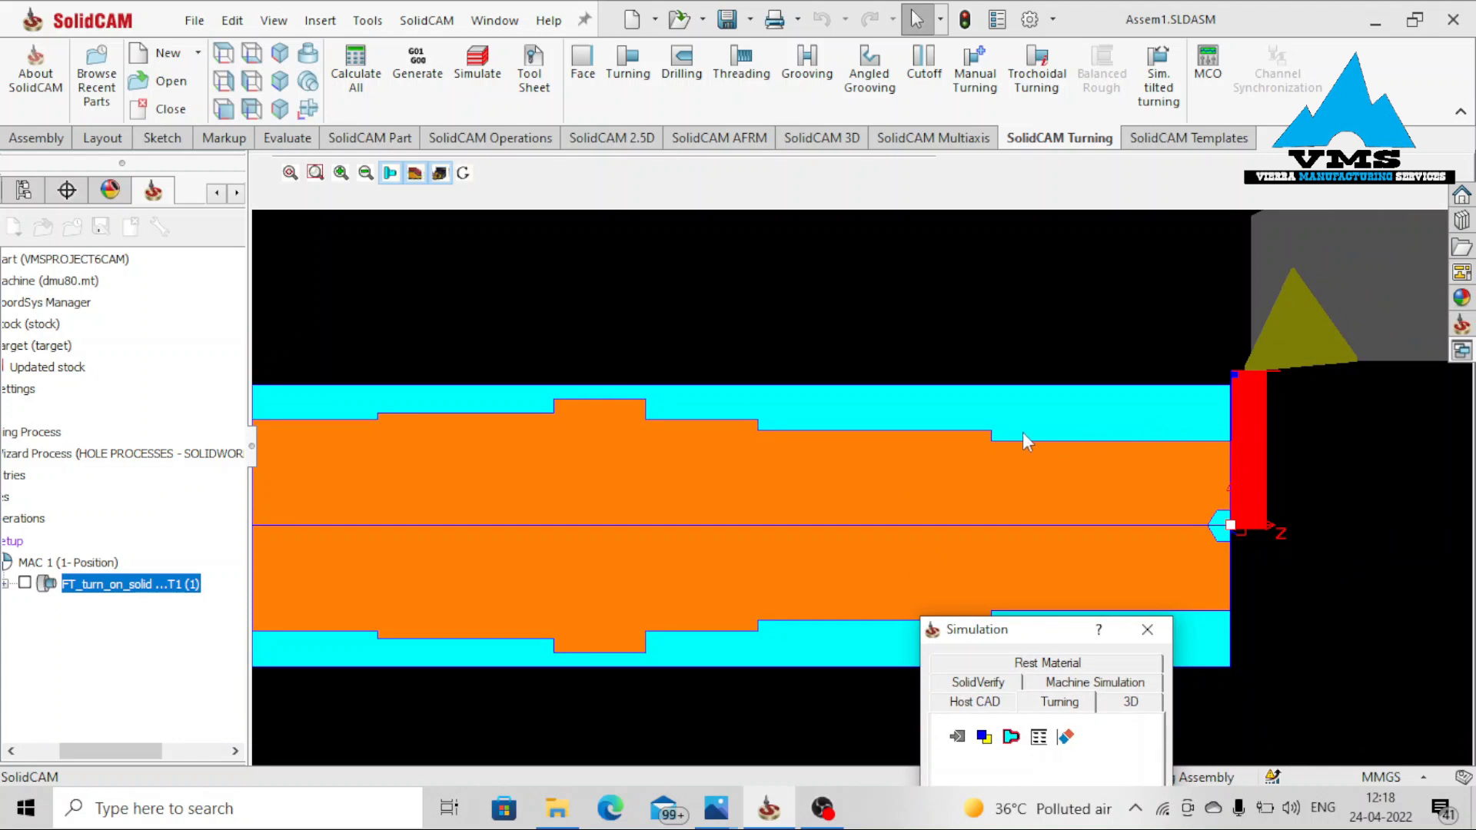
{"action": "scroll", "coordinate": [636, 409], "scroll_direction": "down", "scroll_amount": 1}
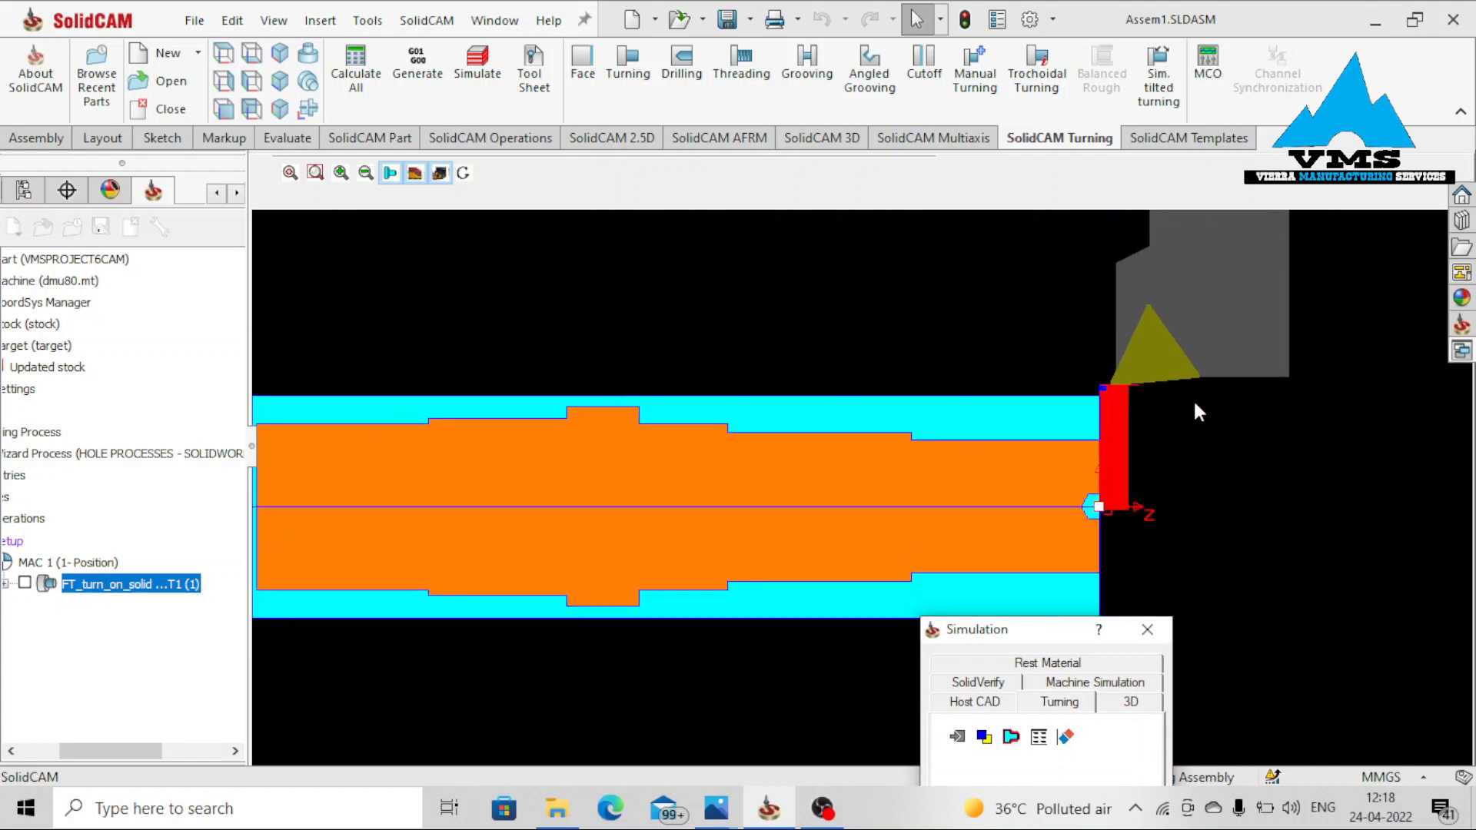
{"action": "scroll", "coordinate": [518, 437], "scroll_direction": "down", "scroll_amount": 2}
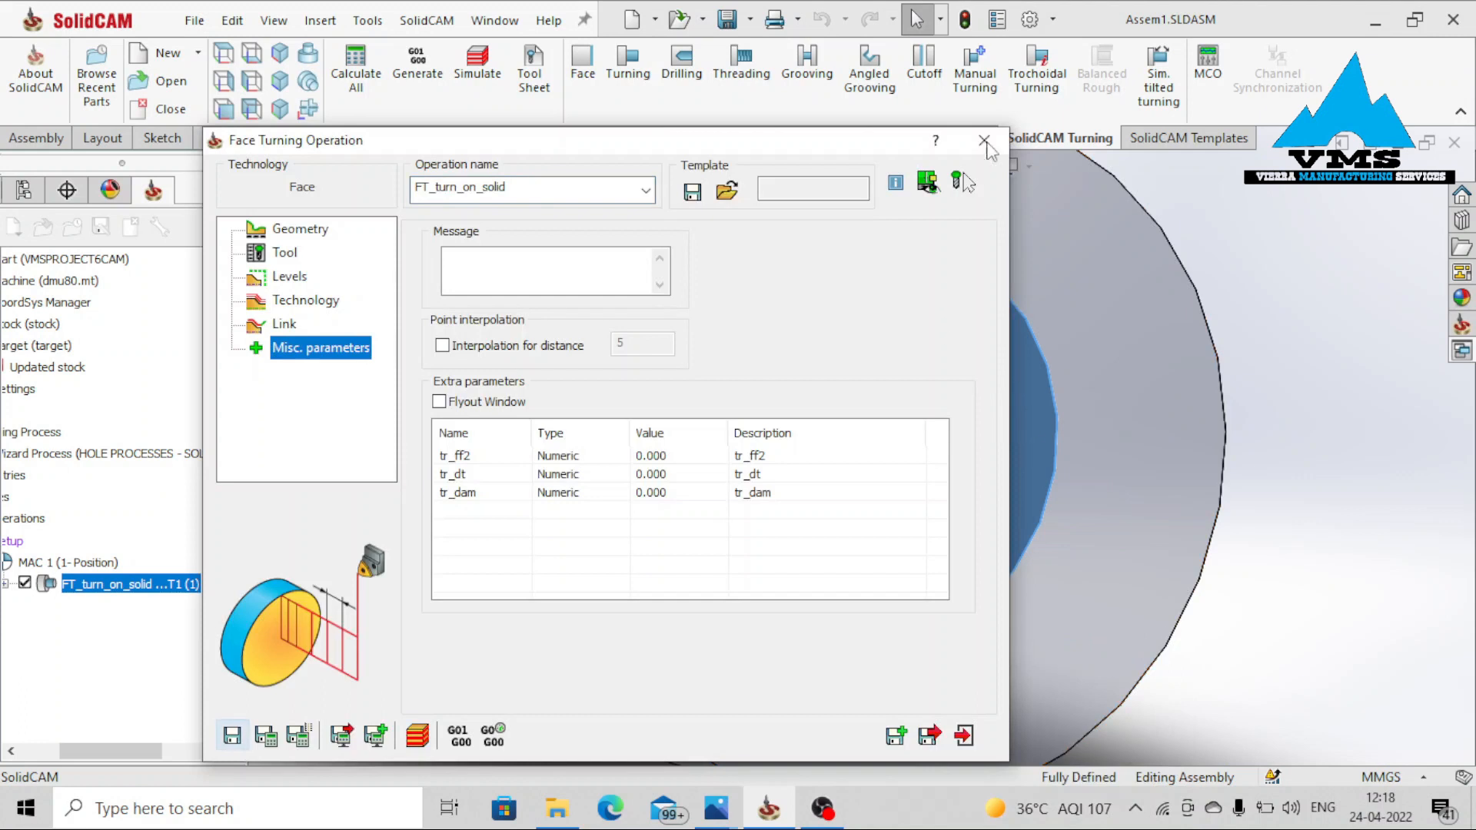
Close the facing operation and hide its toolpath on the model
{"action": "left_click", "coordinate": [984, 140]}
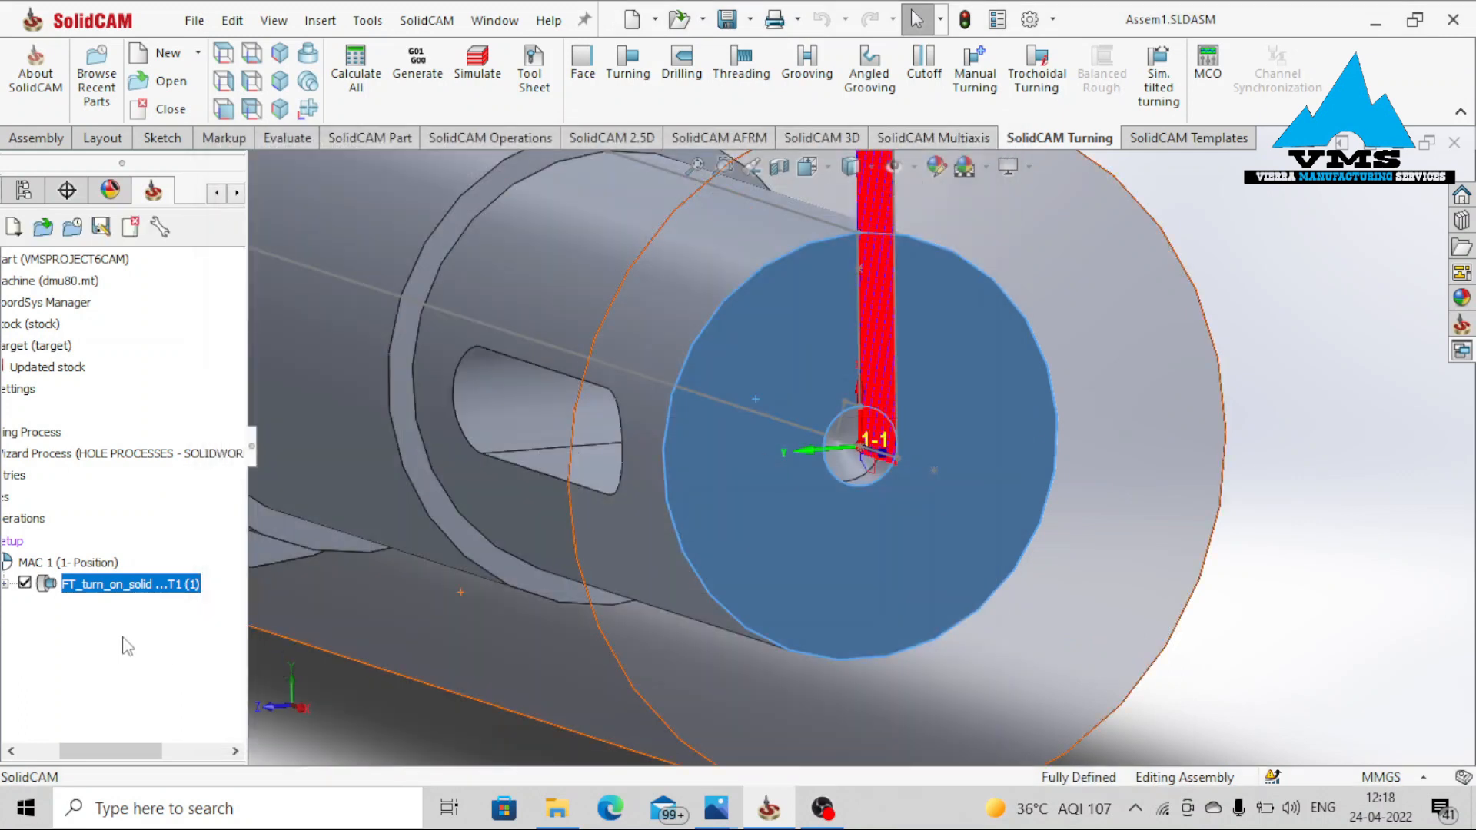
{"action": "left_click", "coordinate": [24, 583]}
{"action": "scroll", "coordinate": [554, 464], "scroll_direction": "down", "scroll_amount": 2}
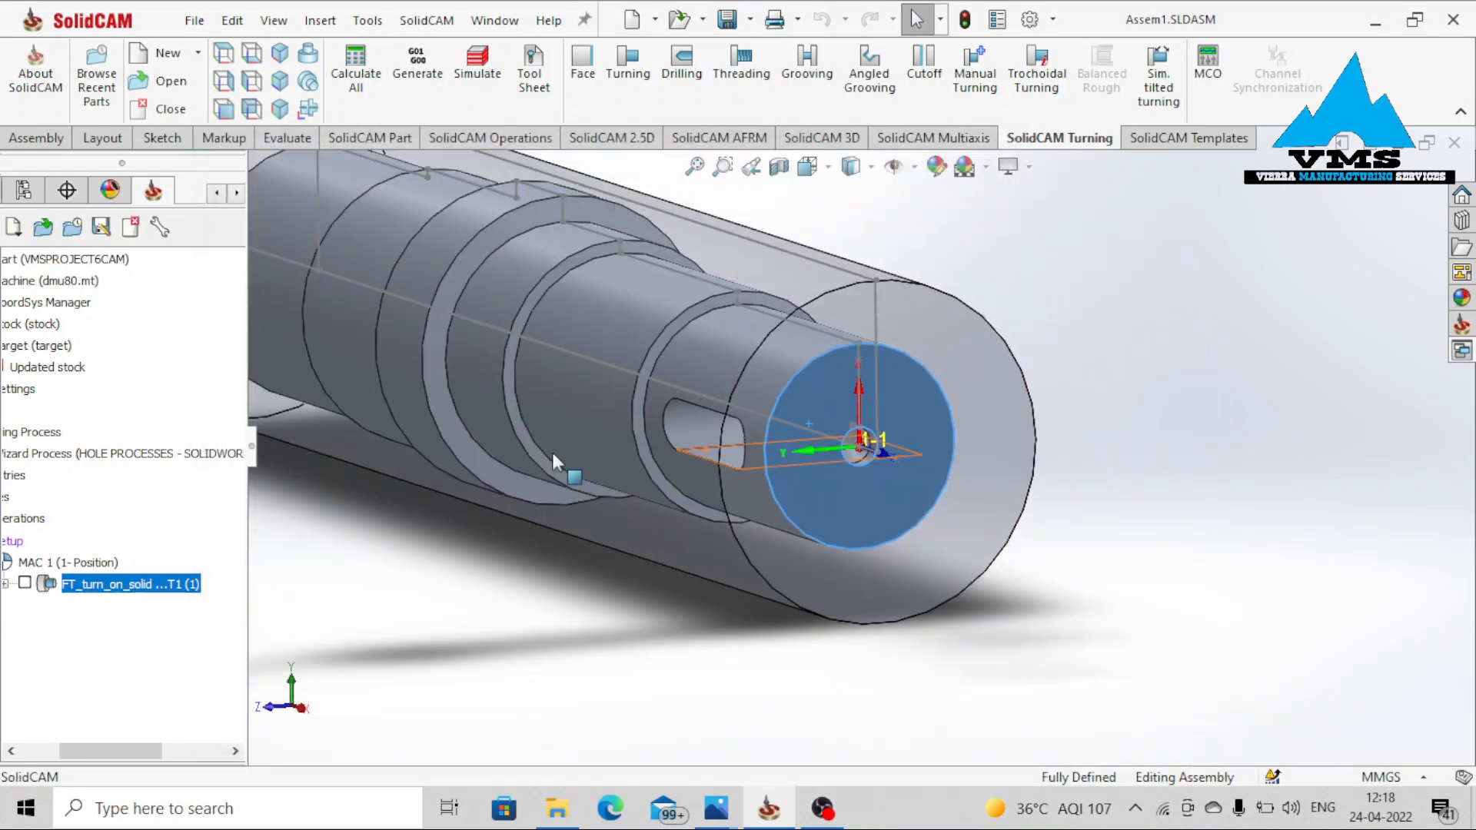
Create a Turning operation with a new geometry chain starting at the 24 mm cylindrical face with the front keyway
{"action": "left_click", "coordinate": [628, 65]}
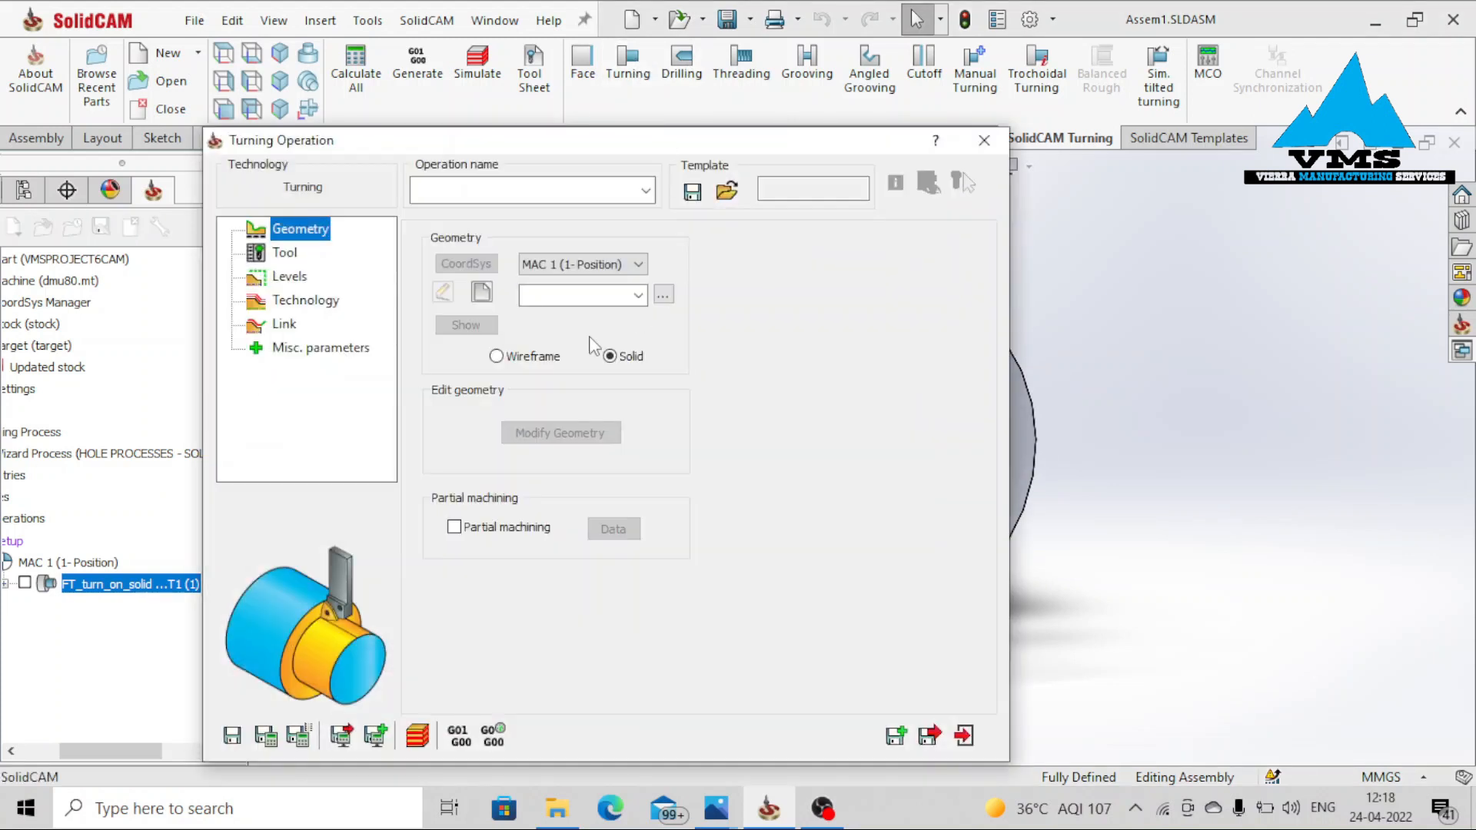
{"action": "left_click", "coordinate": [483, 295]}
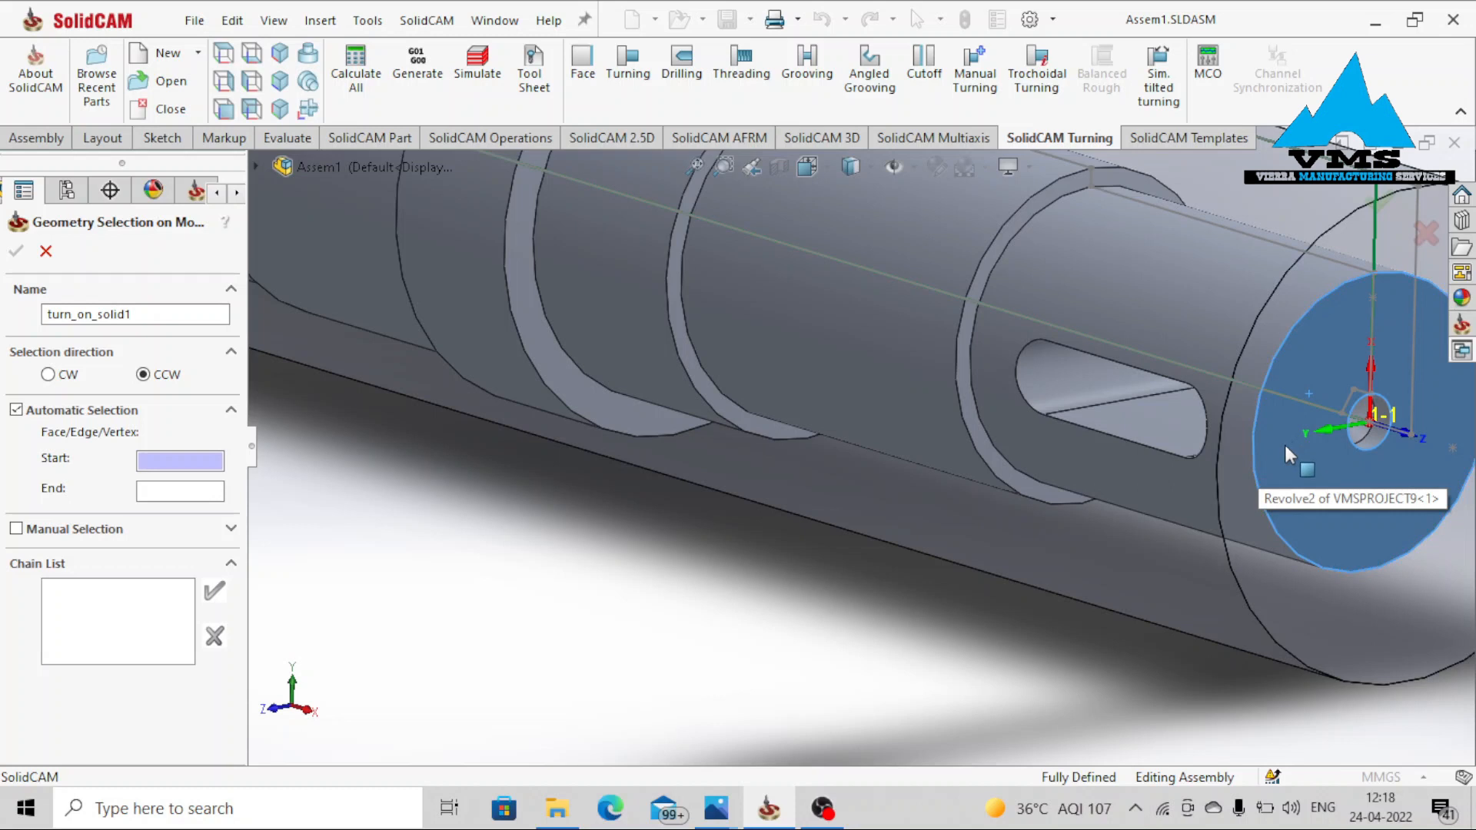
{"action": "scroll", "coordinate": [1285, 445], "scroll_direction": "up", "scroll_amount": 2}
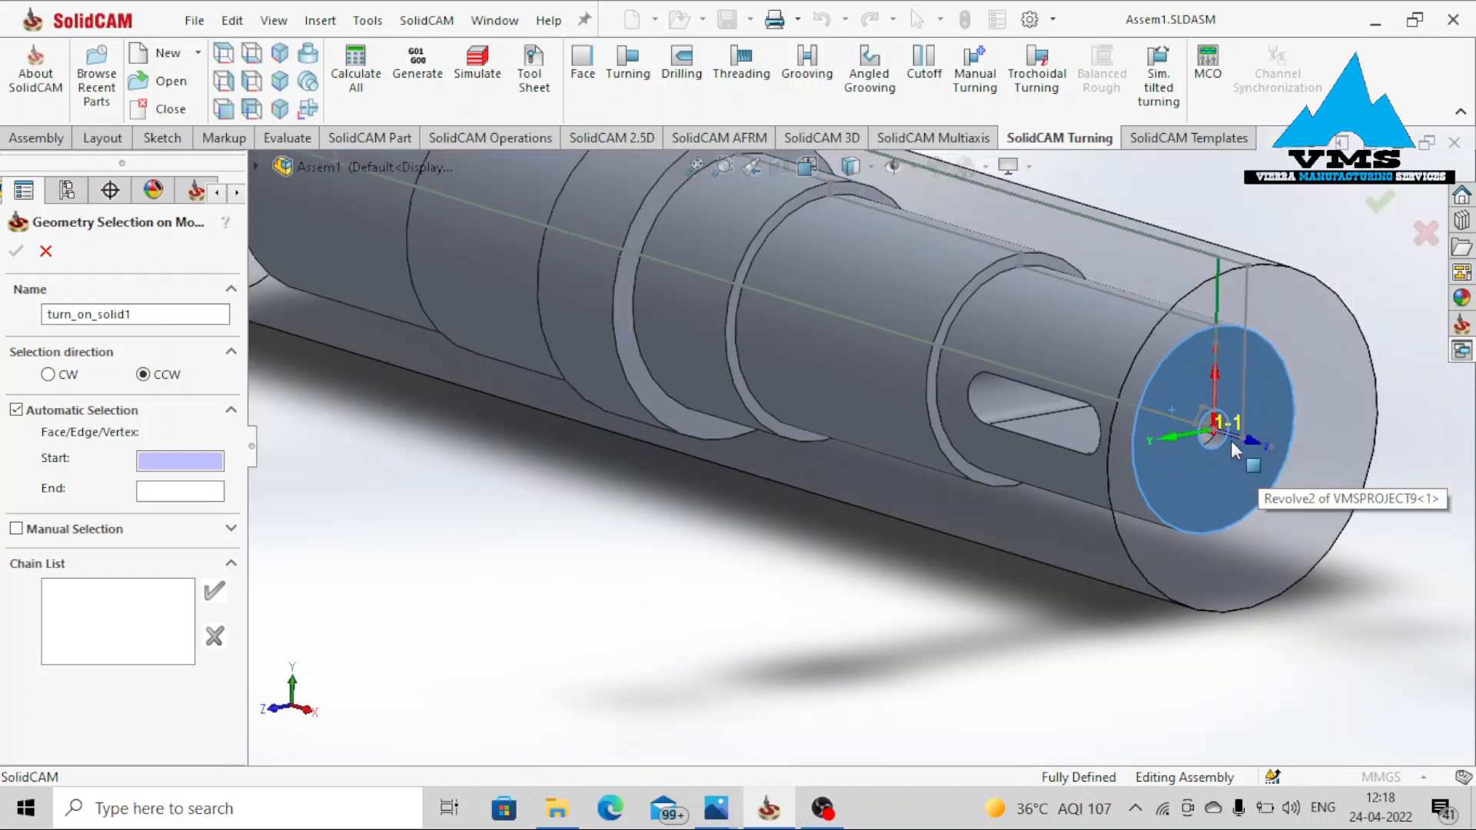
{"action": "left_click", "coordinate": [1077, 352]}
{"action": "scroll", "coordinate": [1092, 380], "scroll_direction": "up", "scroll_amount": 3}
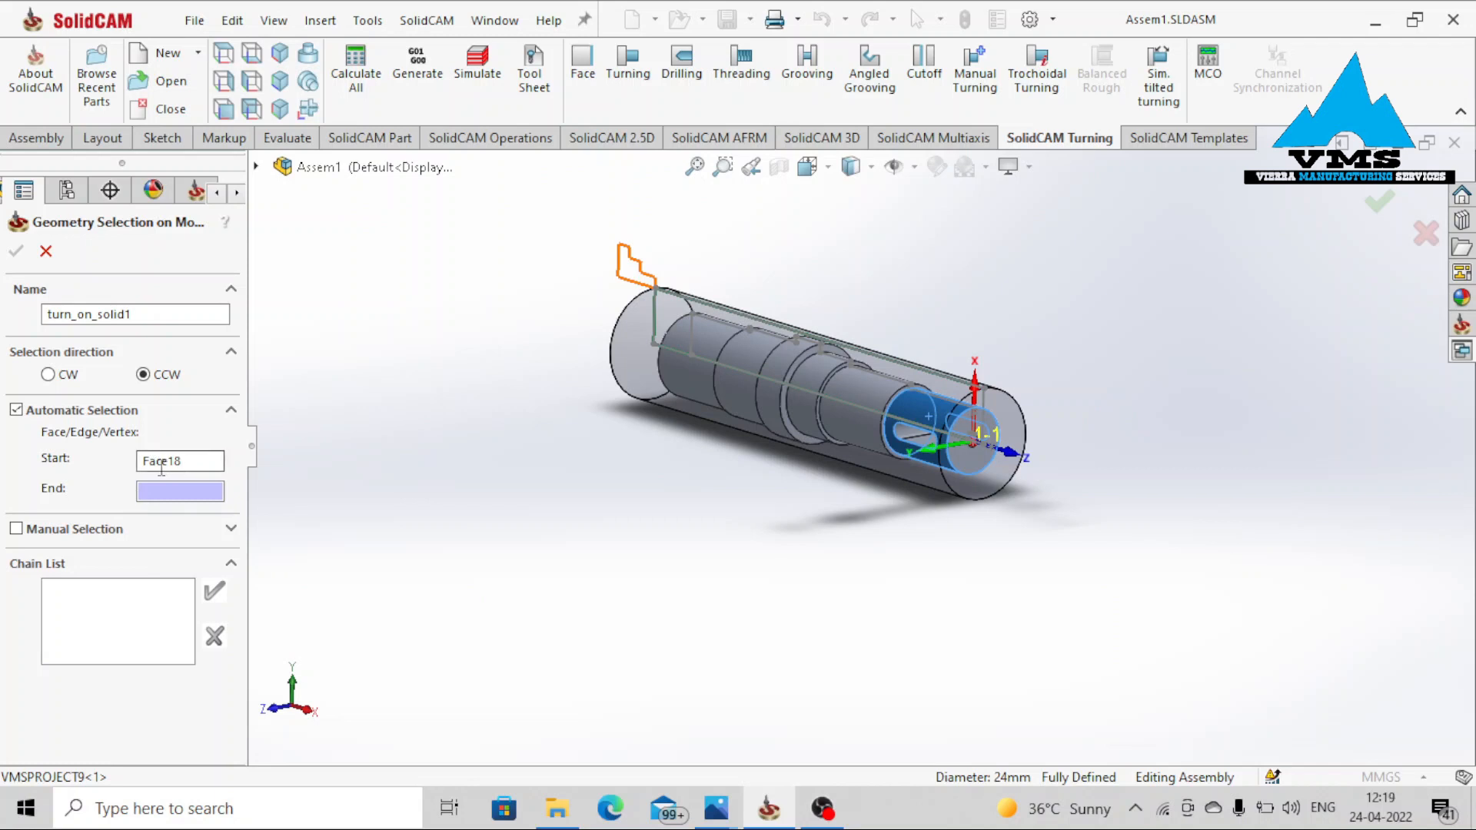
Try the flat face at the shaft's far end as the end of the turning chain
{"action": "scroll", "coordinate": [735, 486], "scroll_direction": "down", "scroll_amount": 5}
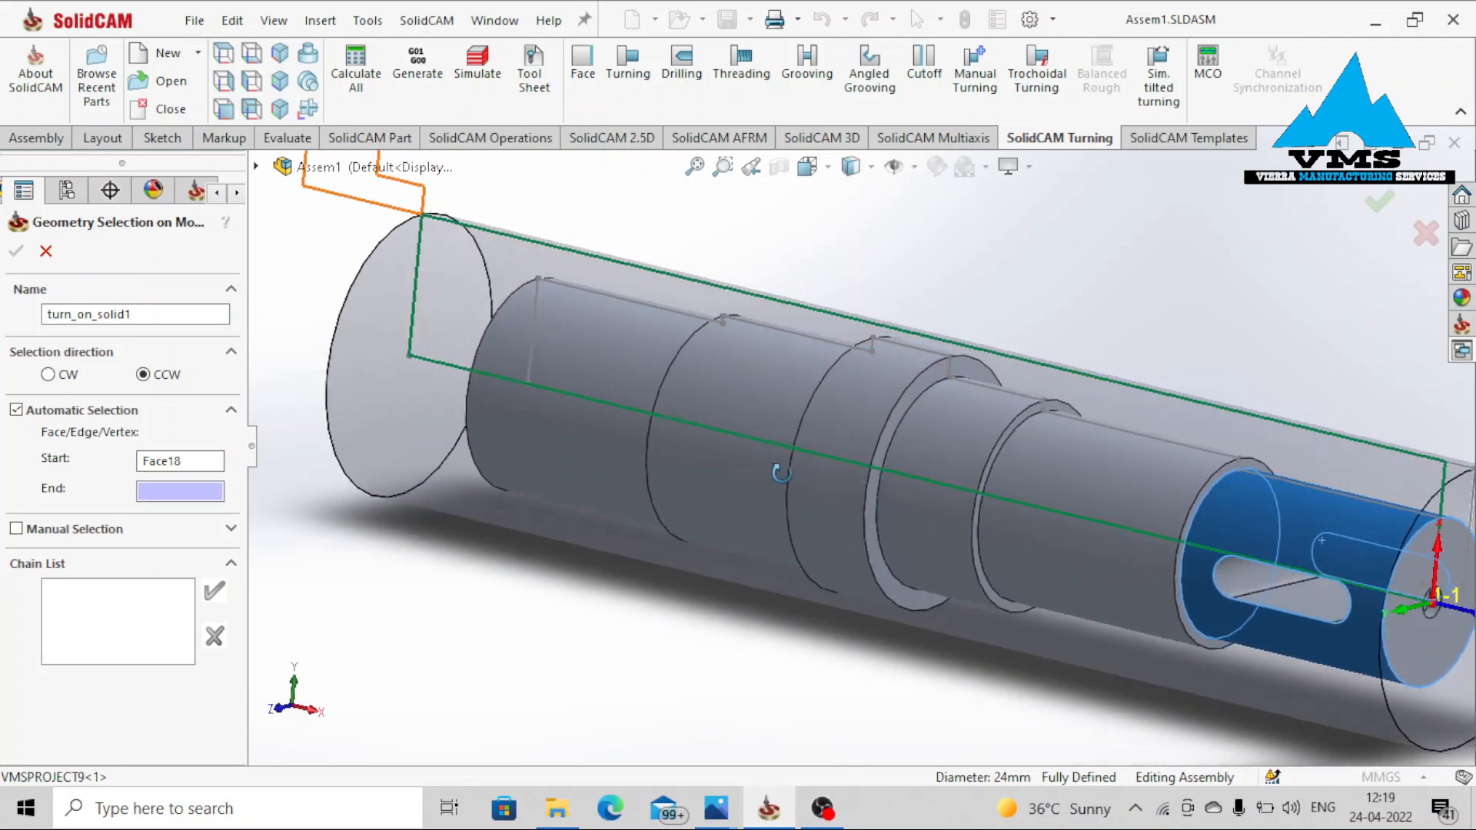
{"action": "middle_click_drag", "start_coordinate": [802, 471], "coordinate": [851, 468]}
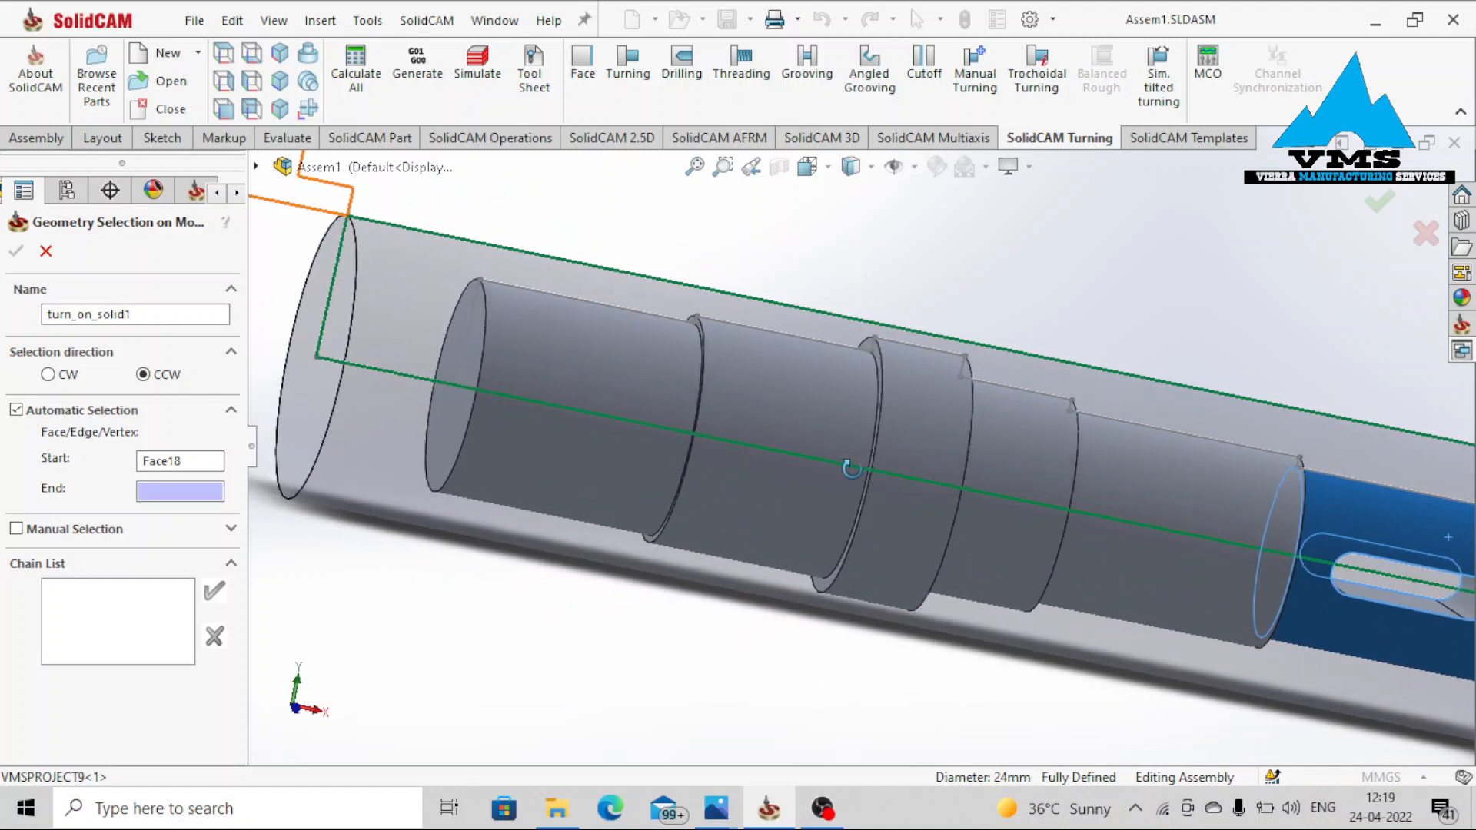
{"action": "scroll", "coordinate": [746, 391], "scroll_direction": "down", "scroll_amount": 5}
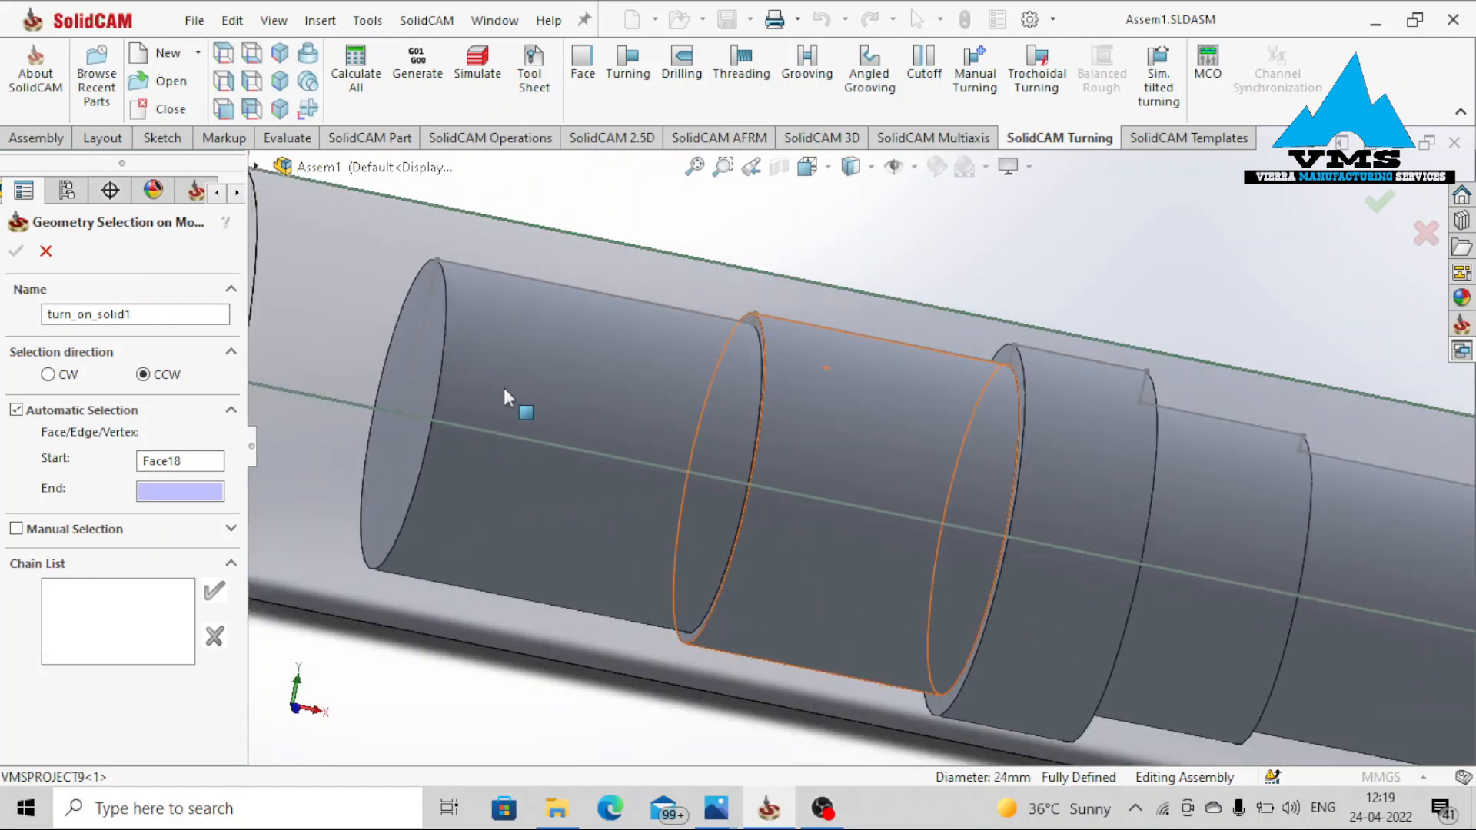
{"action": "left_click", "coordinate": [403, 378]}
{"action": "scroll", "coordinate": [492, 365], "scroll_direction": "down", "scroll_amount": 3}
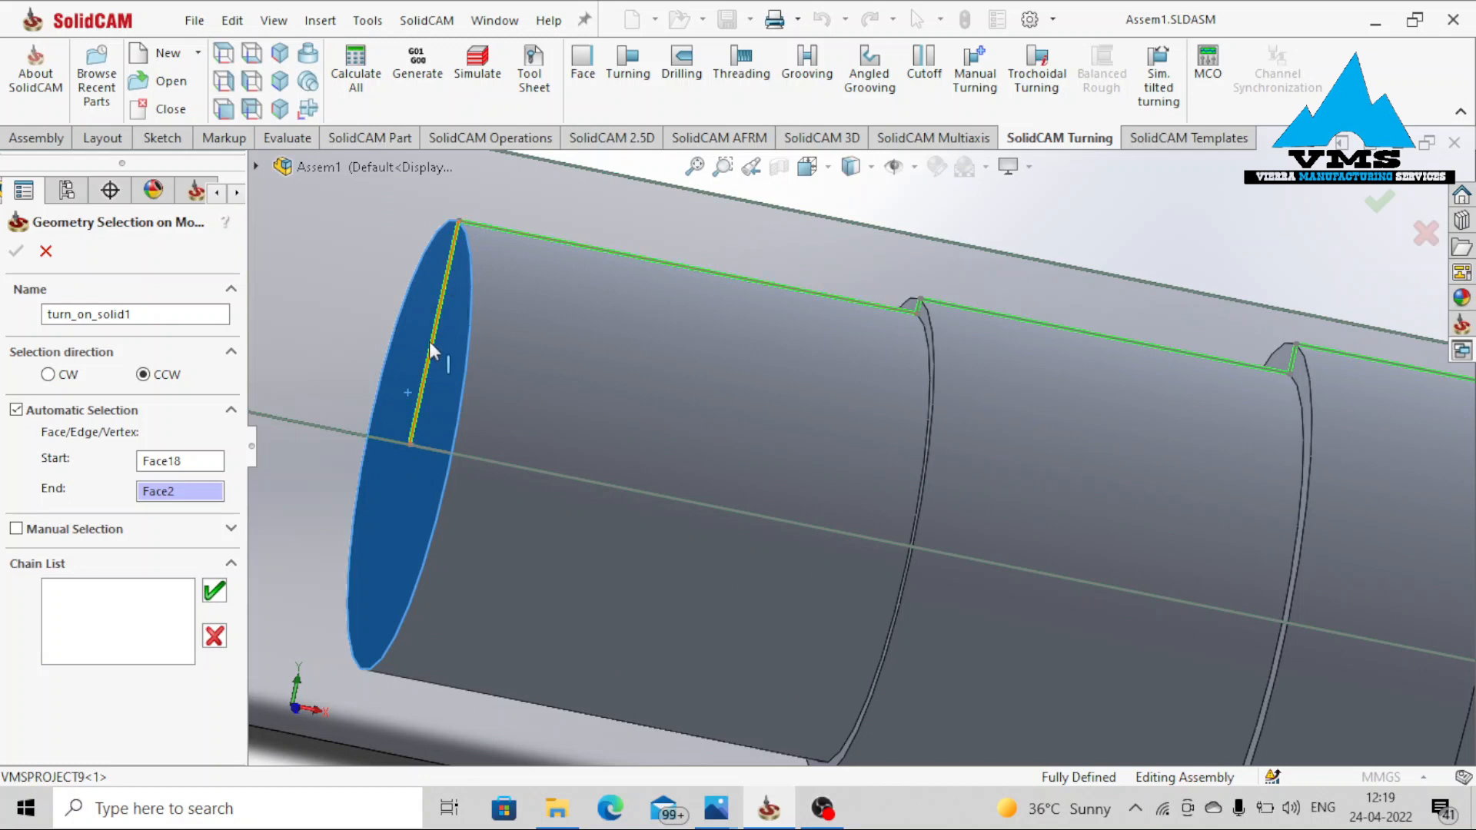
Replace the chain's end selection with the 30 mm cylindrical face at the shaft's far end and check the resulting chain
{"action": "left_click_drag", "start_coordinate": [192, 492], "coordinate": [151, 496]}
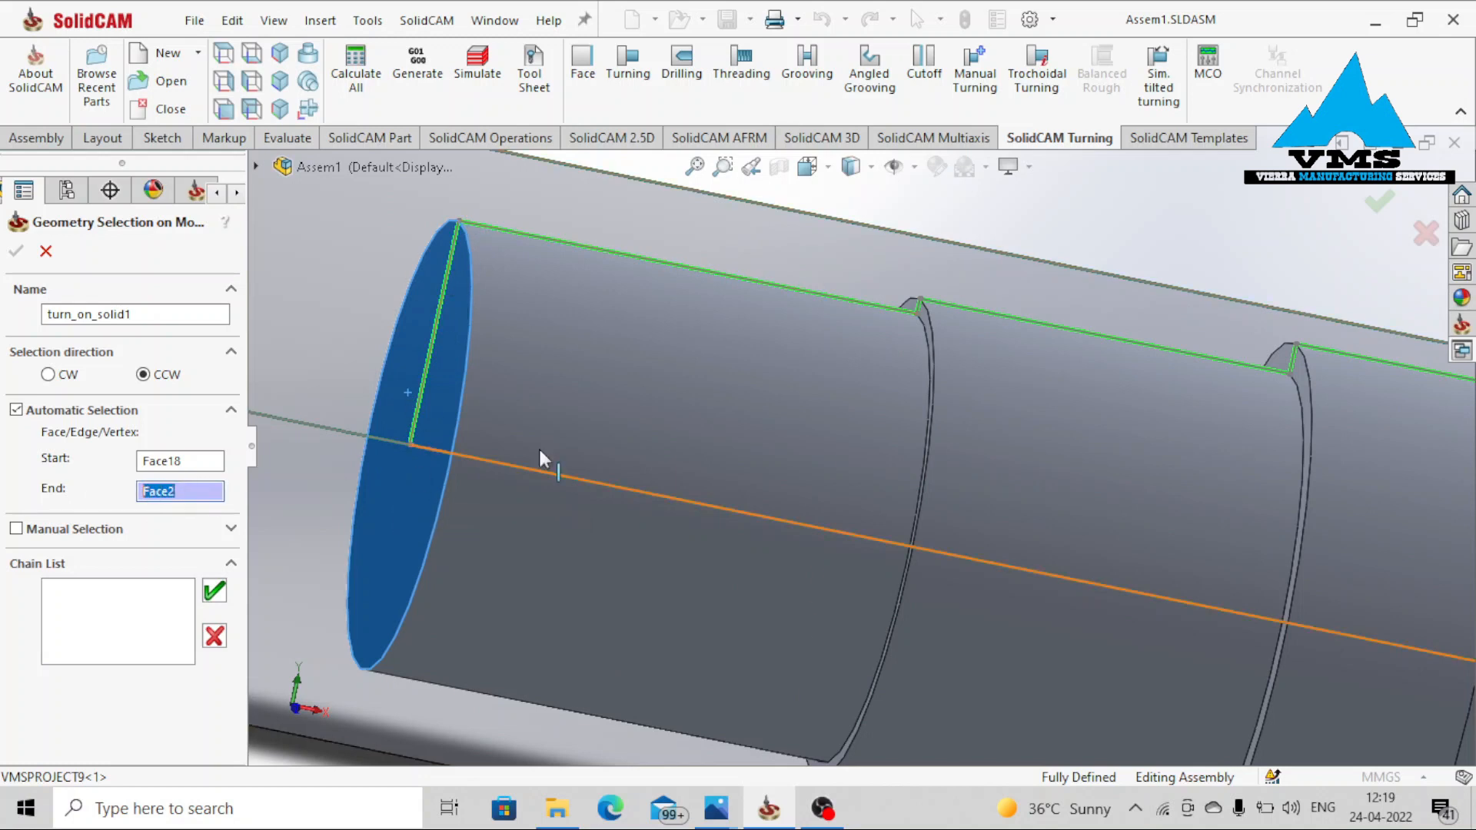
{"action": "left_click", "coordinate": [648, 392]}
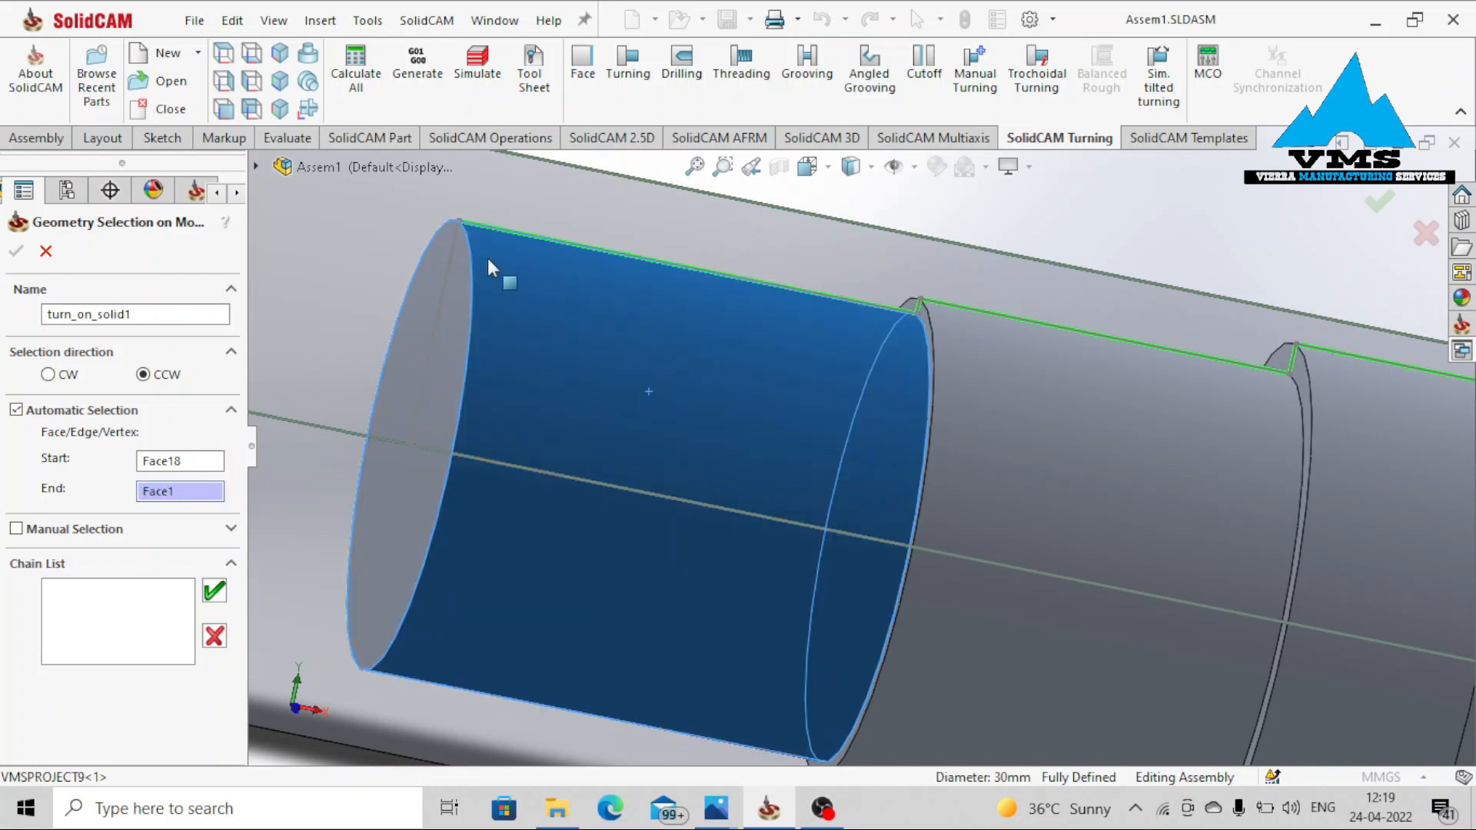
{"action": "scroll", "coordinate": [643, 302], "scroll_direction": "up", "scroll_amount": 2}
{"action": "scroll", "coordinate": [643, 301], "scroll_direction": "up", "scroll_amount": 4}
{"action": "middle_click_drag", "start_coordinate": [1153, 535], "coordinate": [1057, 582]}
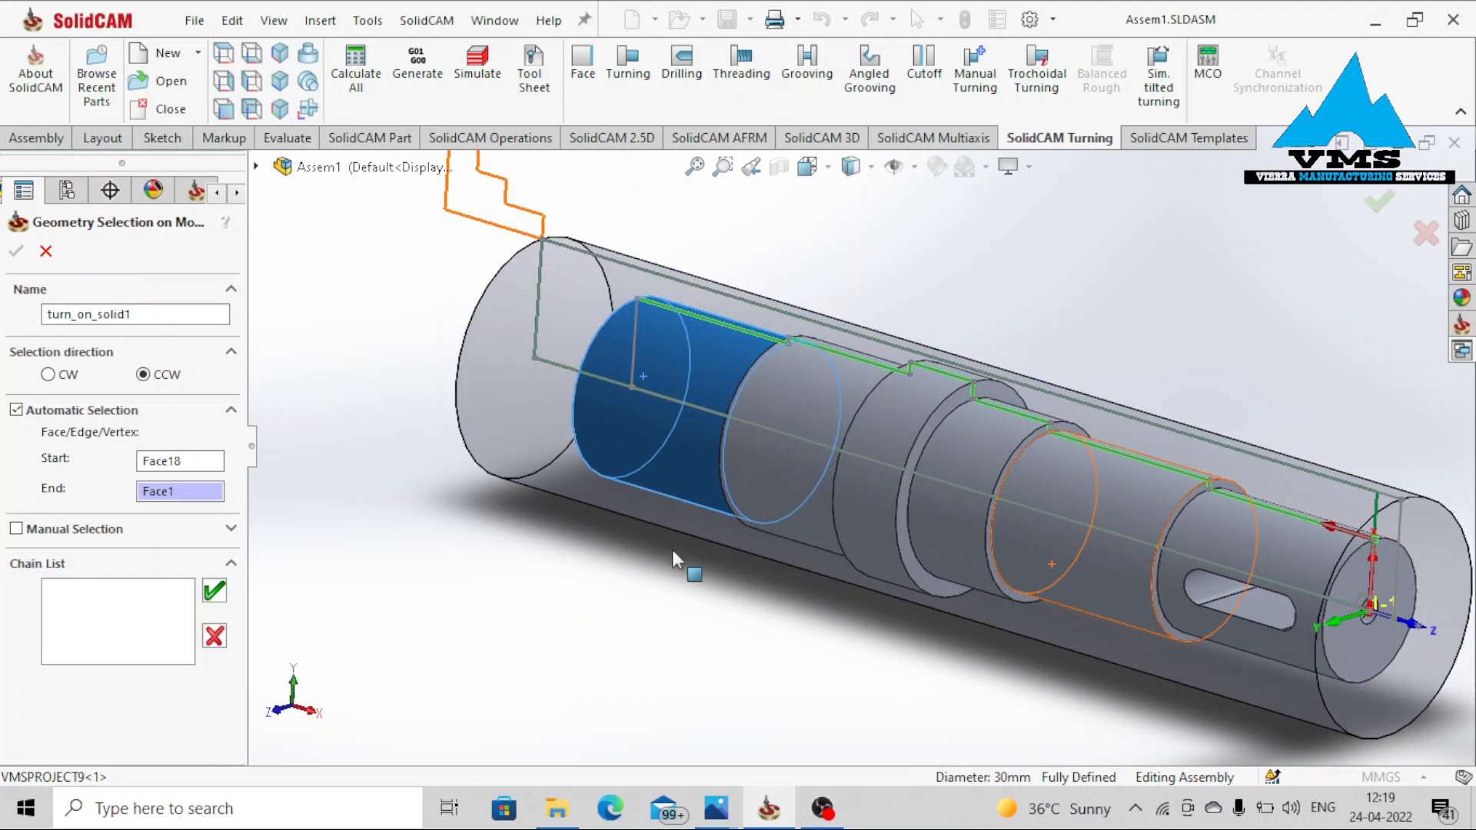
Try the CW selection direction for the turning chain and restore it to CCW
{"action": "scroll", "coordinate": [1307, 604], "scroll_direction": "down", "scroll_amount": 3}
{"action": "middle_click_drag", "start_coordinate": [1229, 552], "coordinate": [1273, 570]}
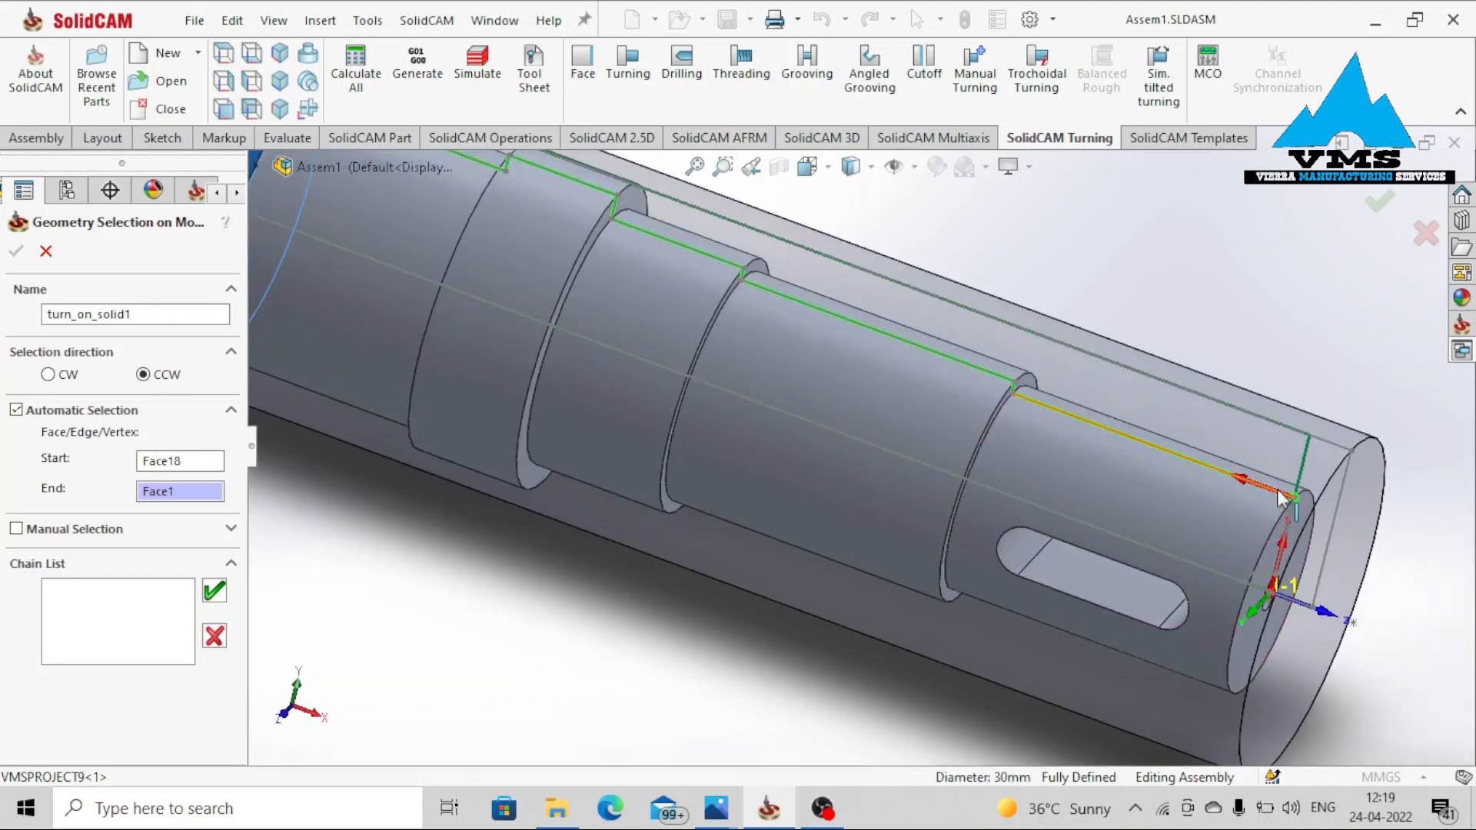
{"action": "left_click", "coordinate": [48, 374]}
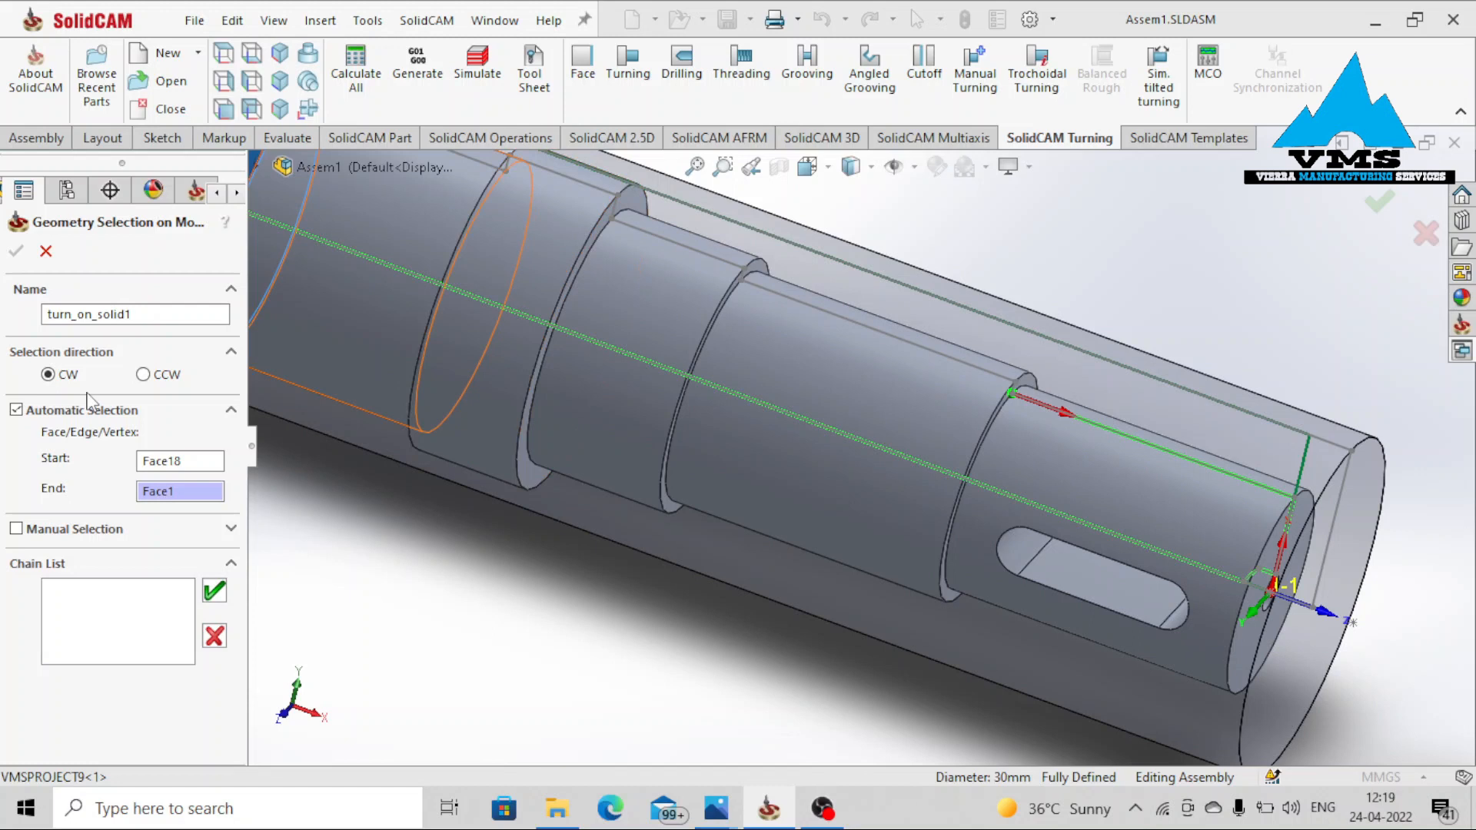
{"action": "left_click", "coordinate": [143, 375]}
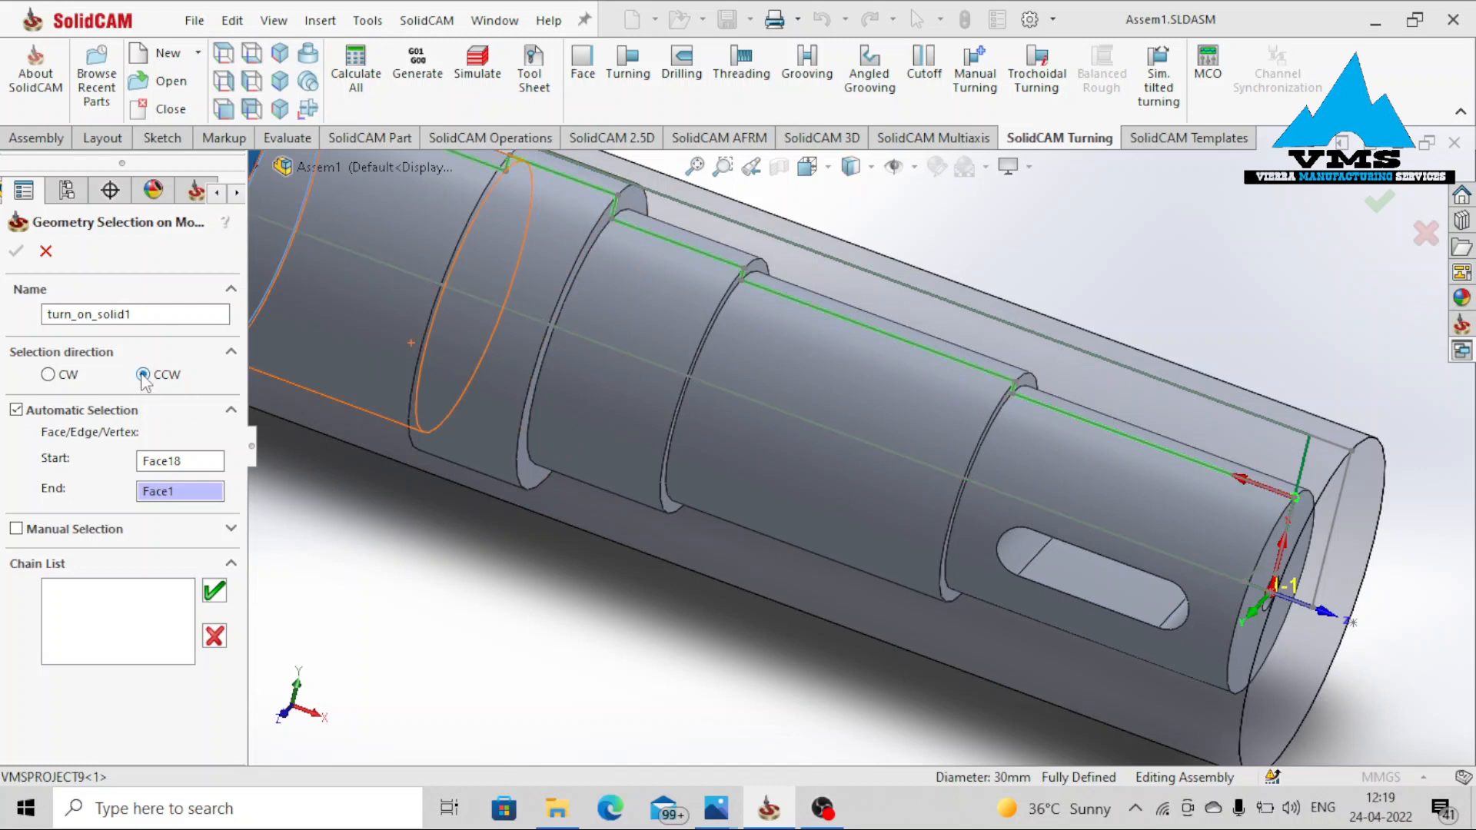
Add the CCW chain running along the shaft's outer profile to the chain list and accept the turning geometry
{"action": "scroll", "coordinate": [592, 310], "scroll_direction": "up", "scroll_amount": 5}
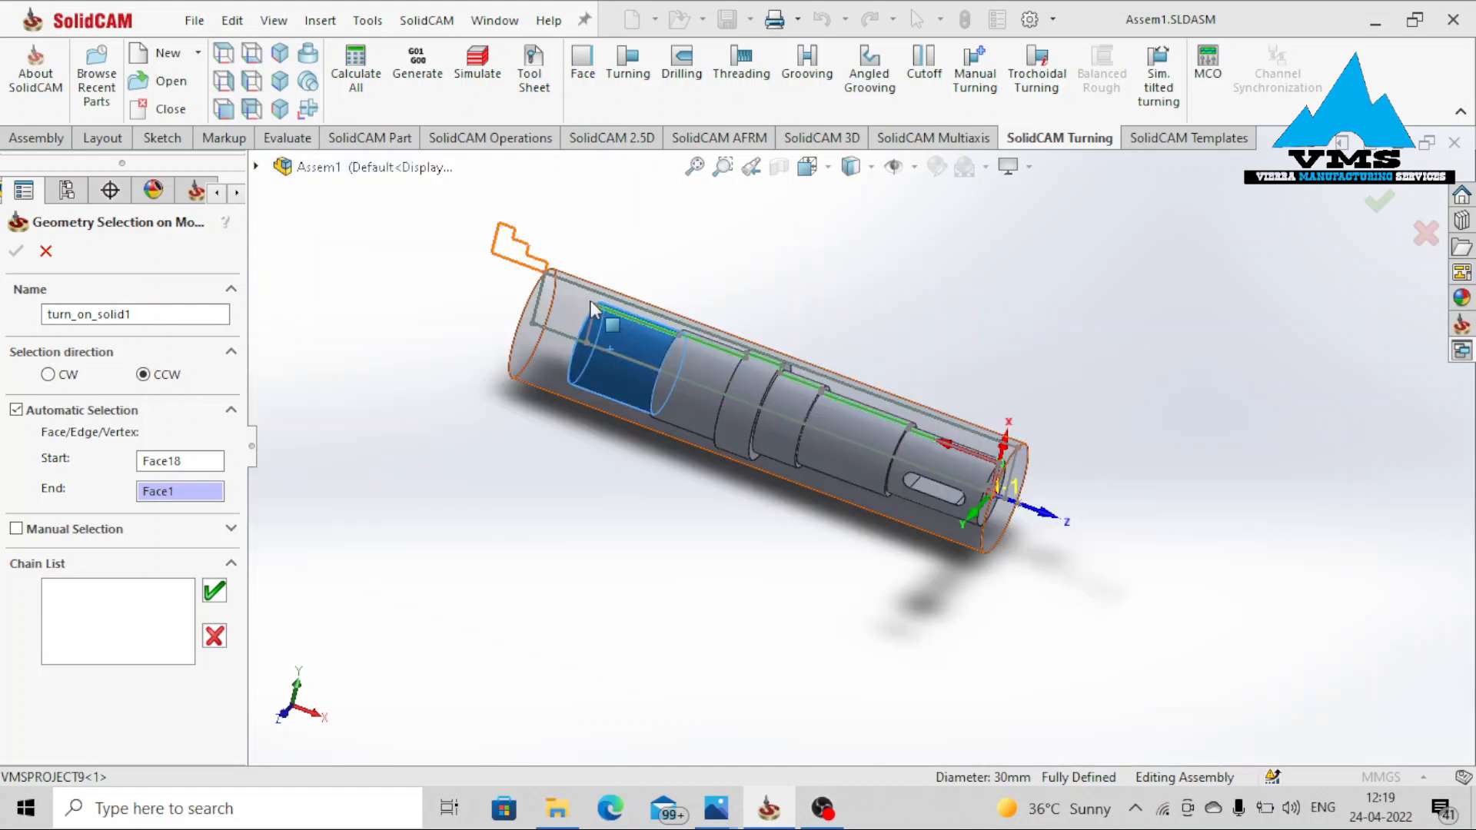
{"action": "left_click", "coordinate": [216, 602]}
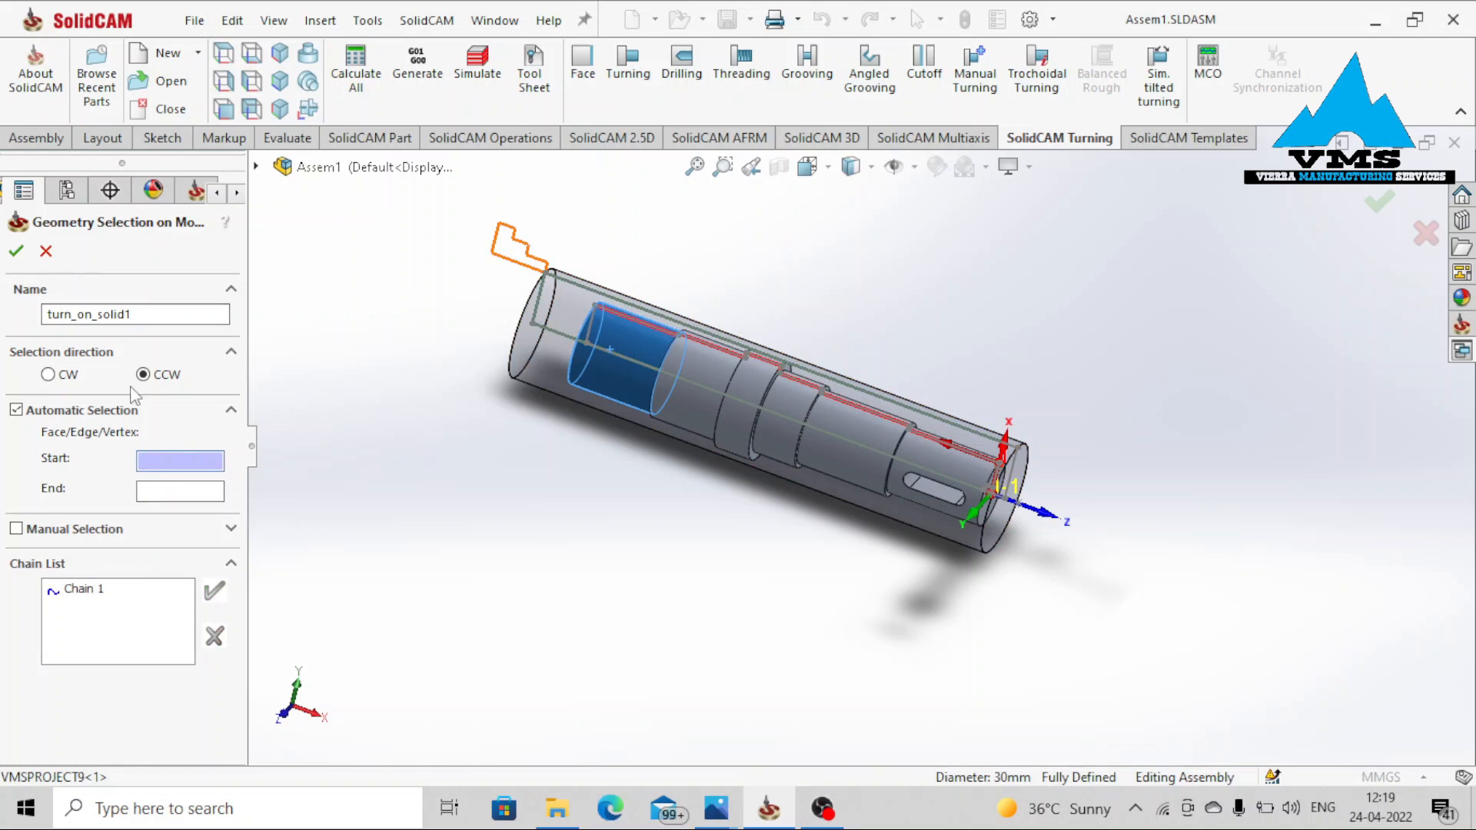
{"action": "left_click", "coordinate": [15, 251]}
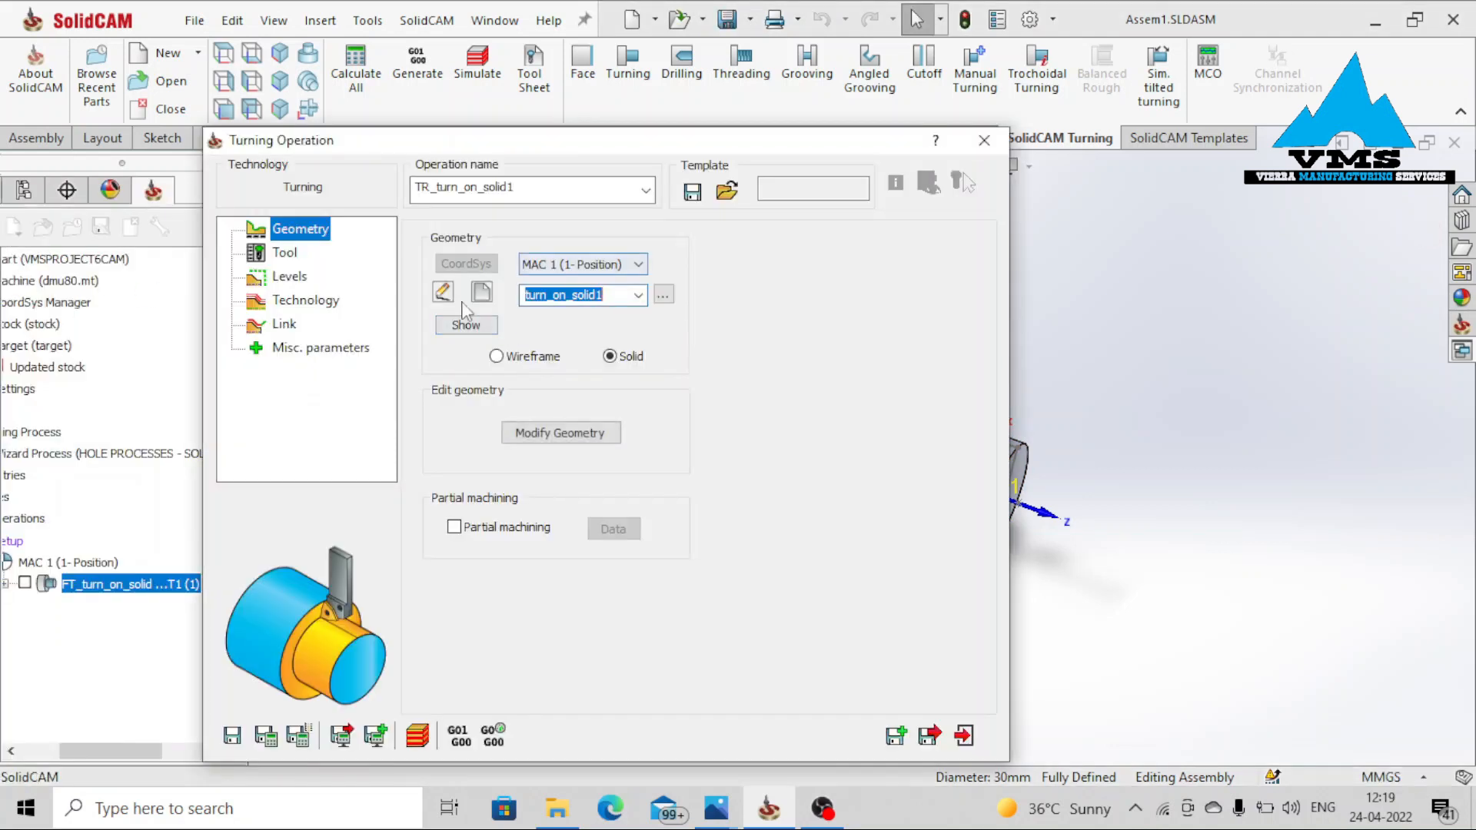
Assign the existing external turning tool 1 (Profile 60° R0.4) to the operation and orient its shank upright along the X axis
{"action": "left_click", "coordinate": [284, 254]}
{"action": "left_click", "coordinate": [559, 588]}
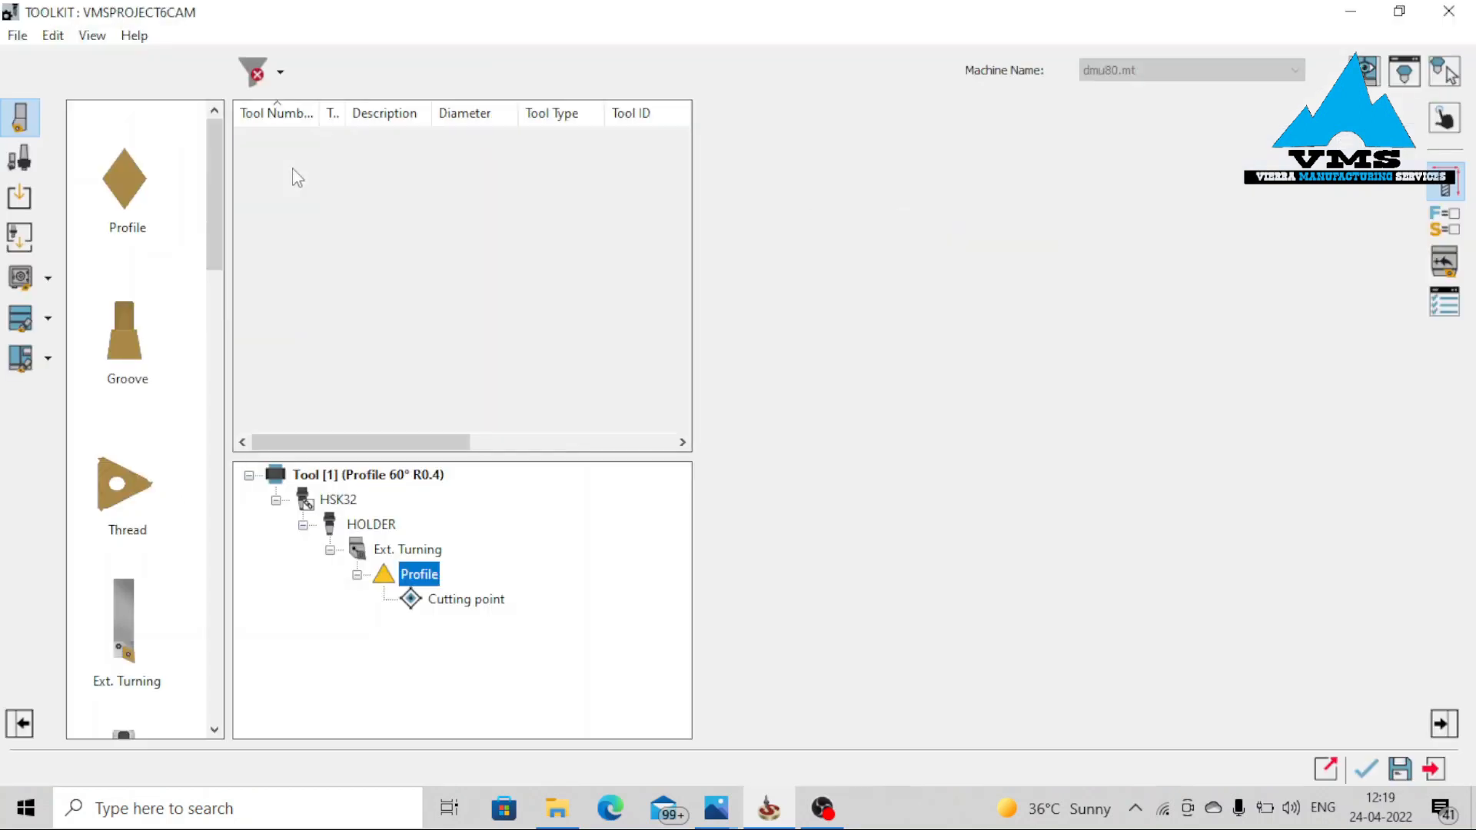
{"action": "double_click", "coordinate": [295, 175]}
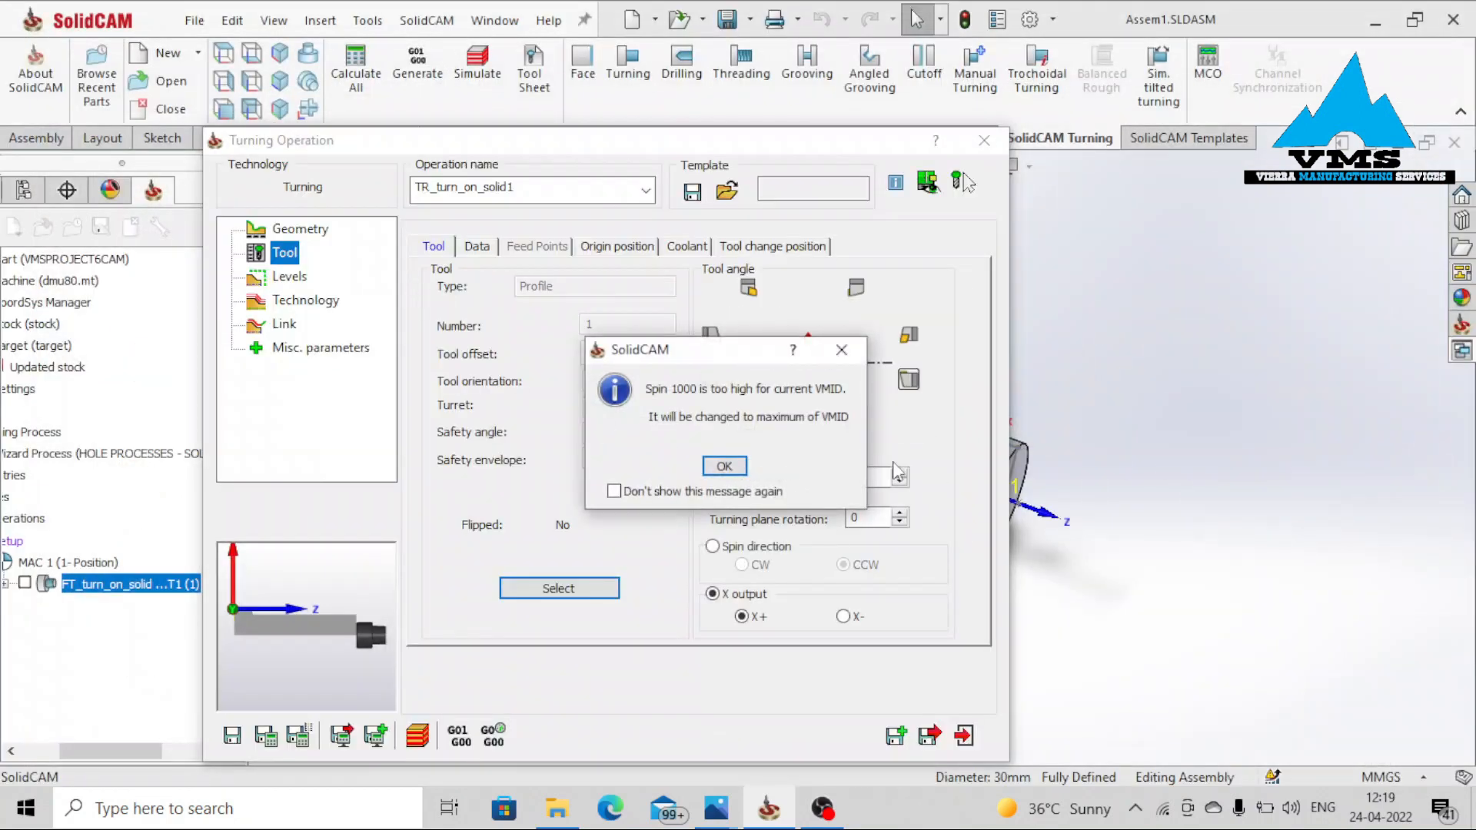
{"action": "key", "text": "Return"}
{"action": "left_click", "coordinate": [442, 249]}
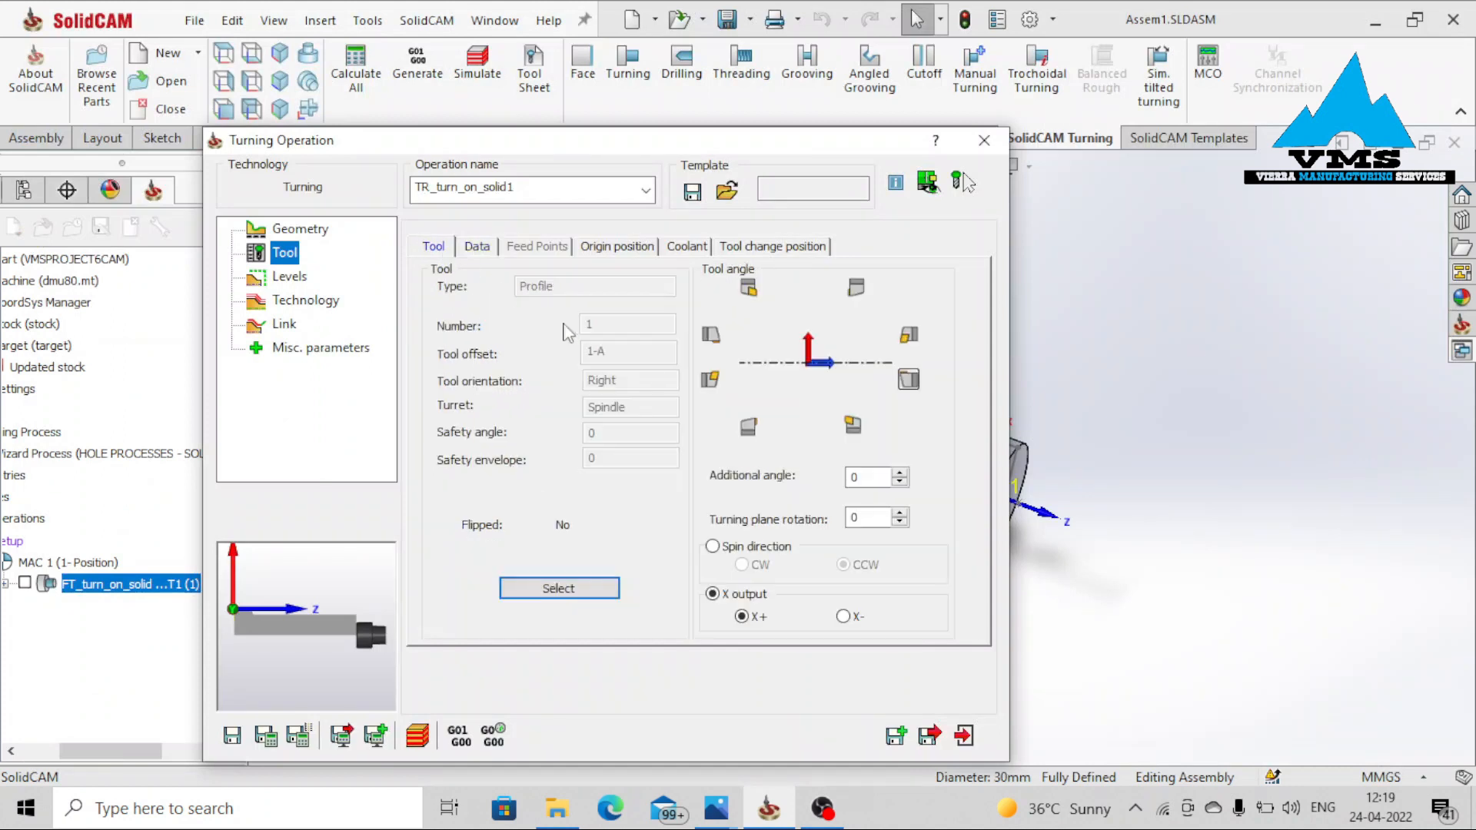
{"action": "left_click", "coordinate": [856, 287]}
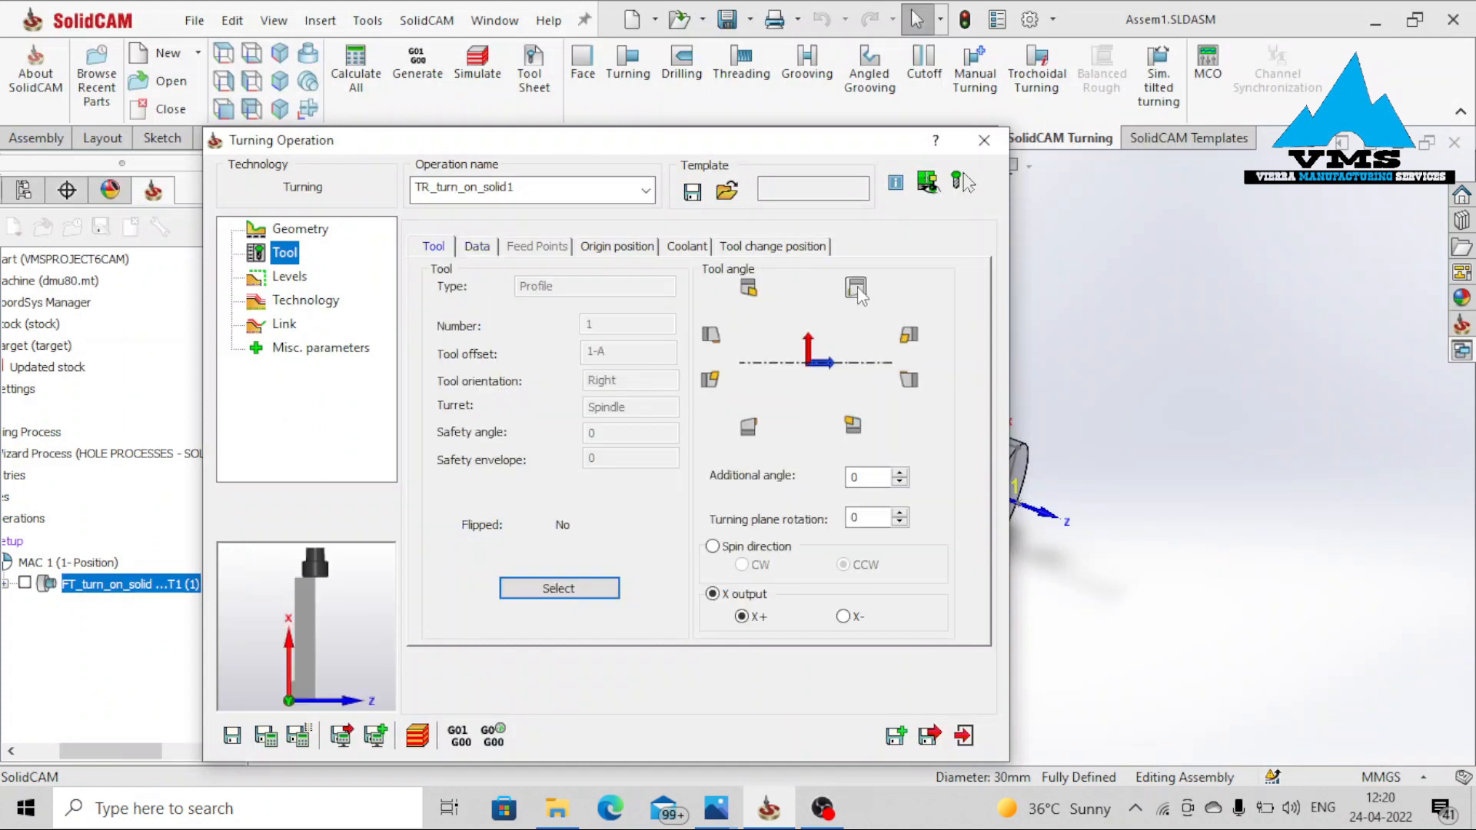
Set the roughing step down to 0.04 and the retreat distance to 0.0078 for the turning operation
{"action": "left_click", "coordinate": [284, 278]}
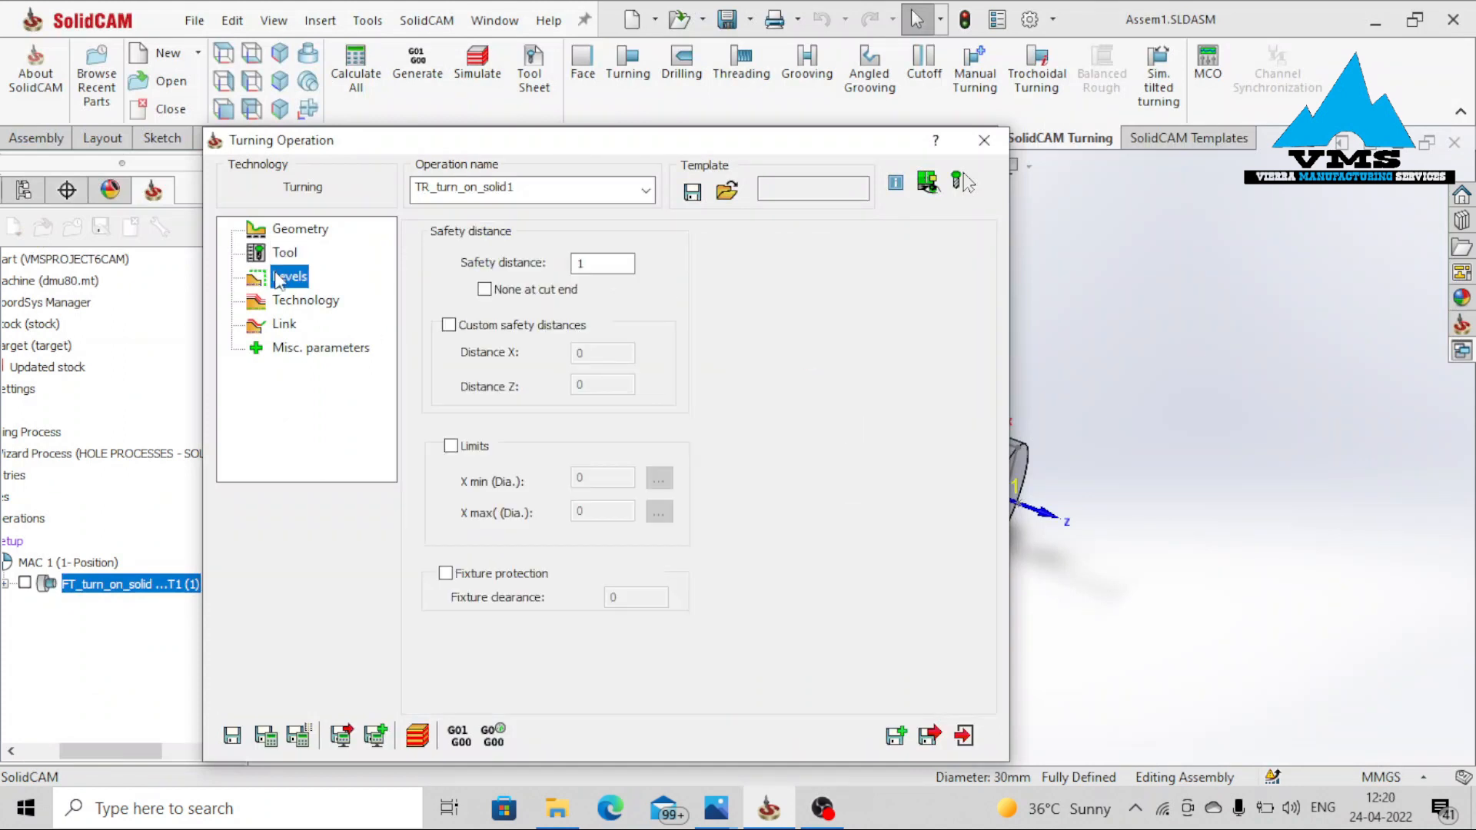
{"action": "left_click", "coordinate": [327, 305]}
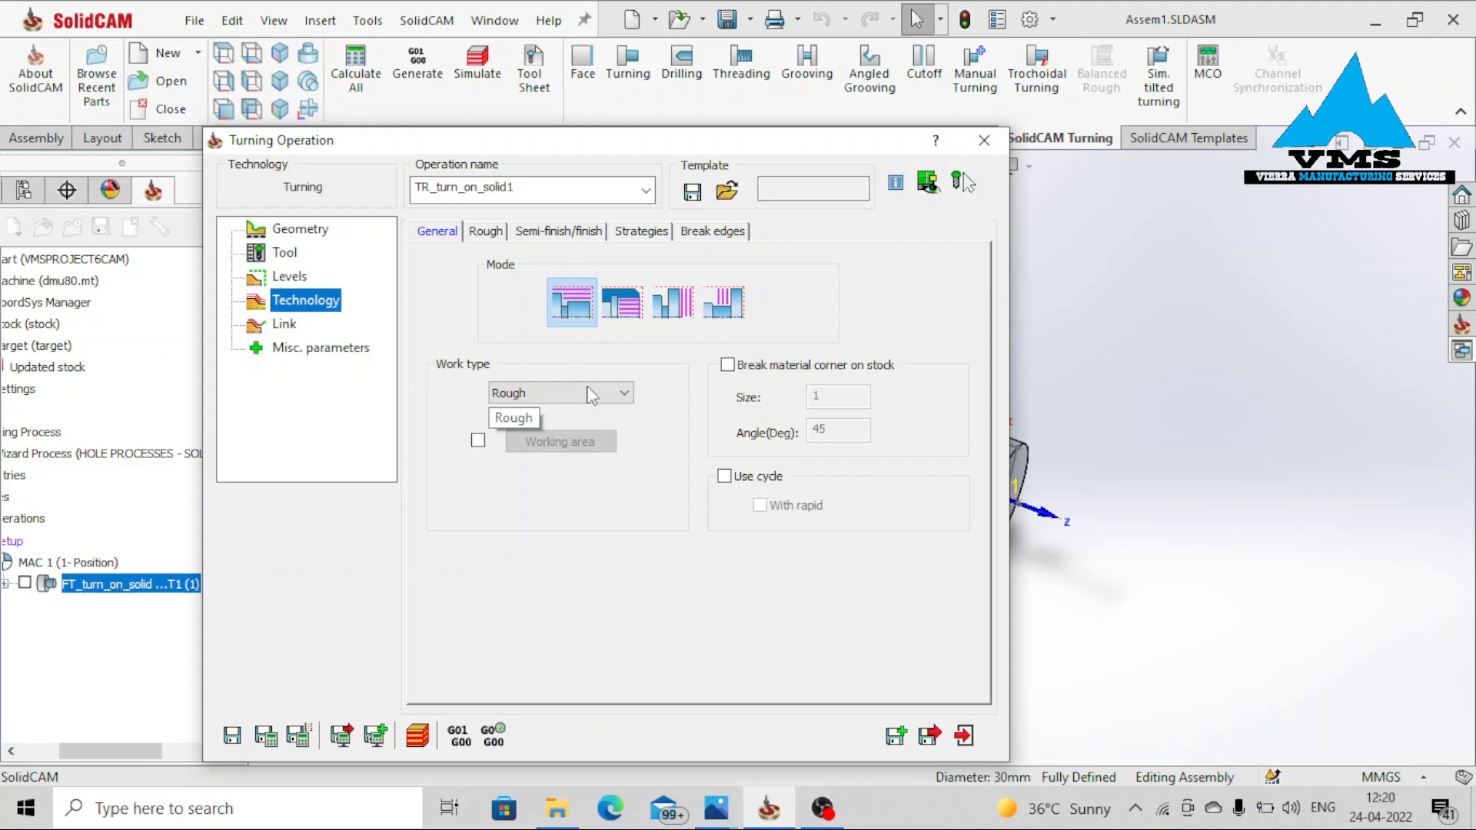
{"action": "left_click", "coordinate": [486, 232]}
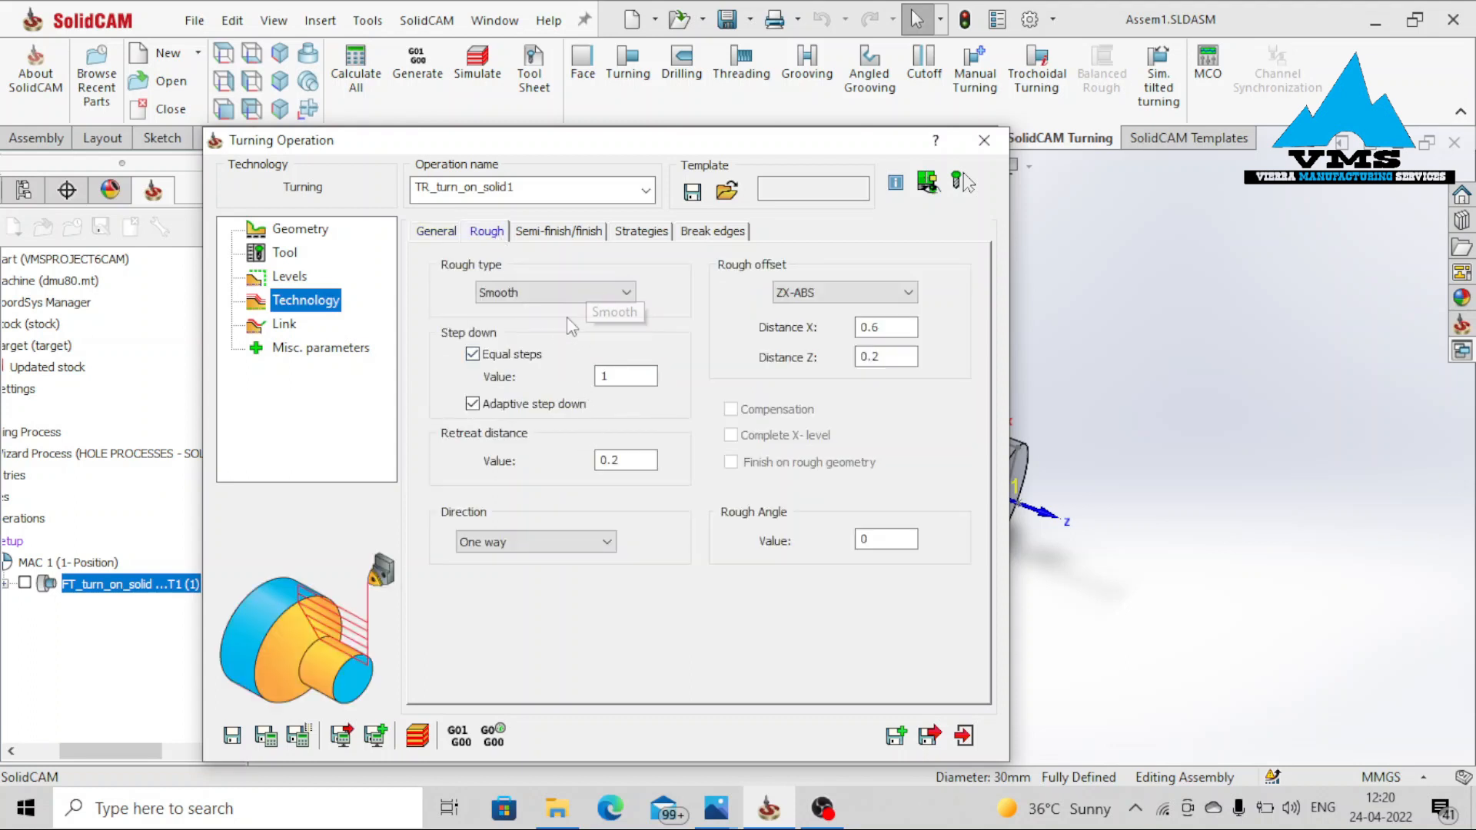
{"action": "double_click", "coordinate": [628, 377]}
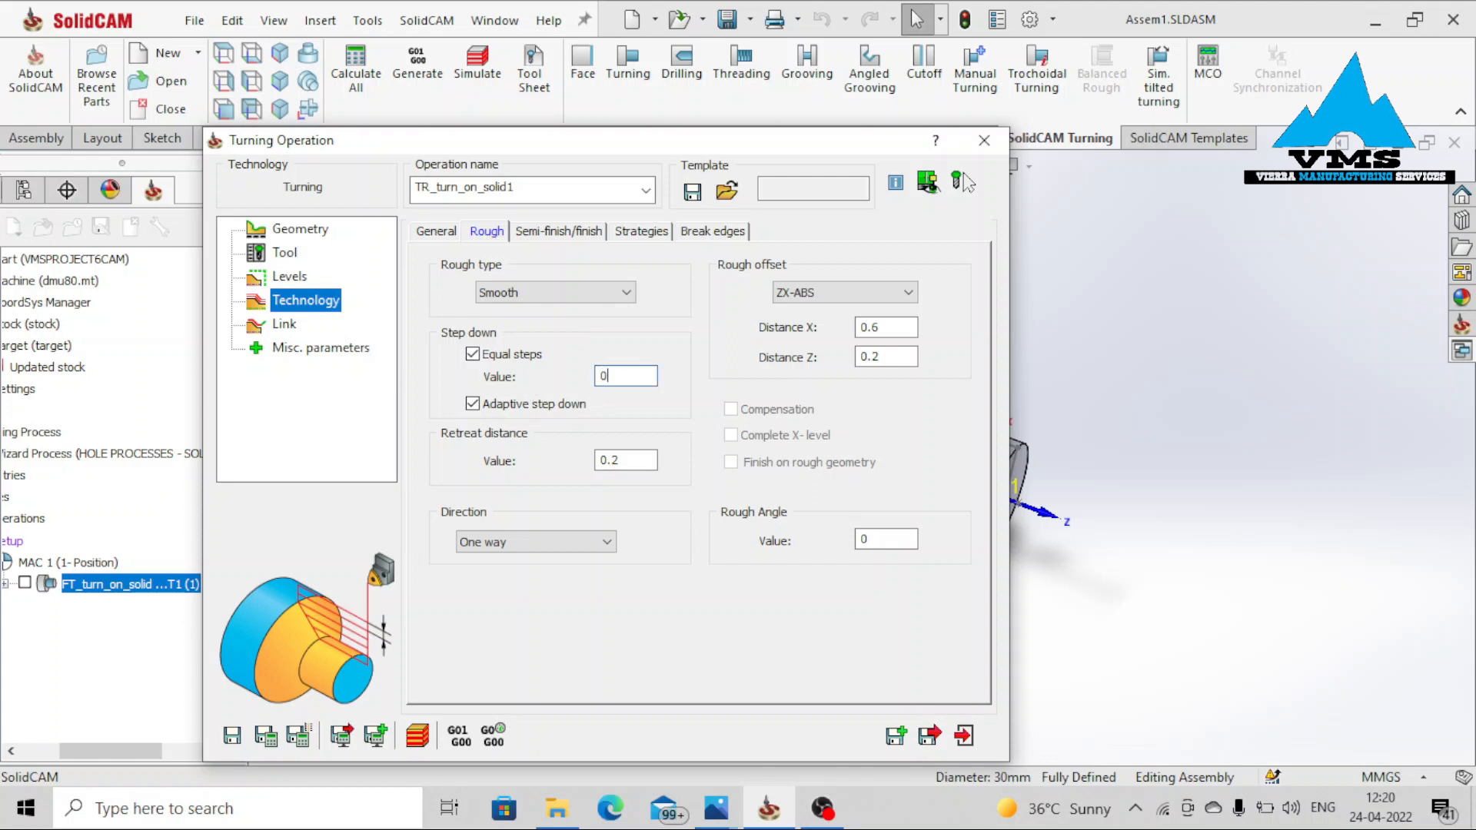
{"action": "double_click", "coordinate": [621, 461]}
{"action": "type", "text": "0078"}
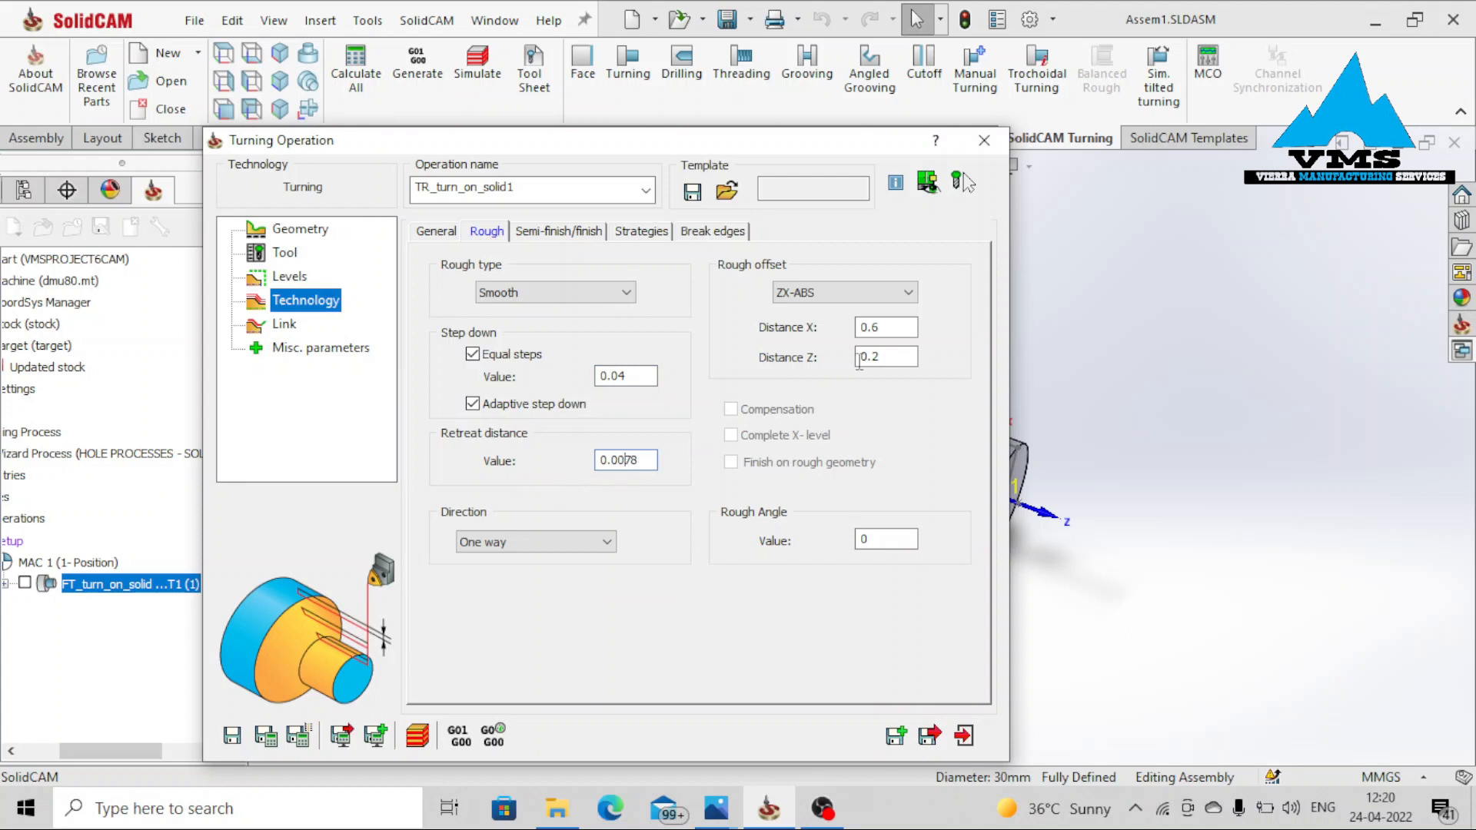
Change the rough offset type to Distance and set the offset distance to 0.02
{"action": "left_click", "coordinate": [849, 293]}
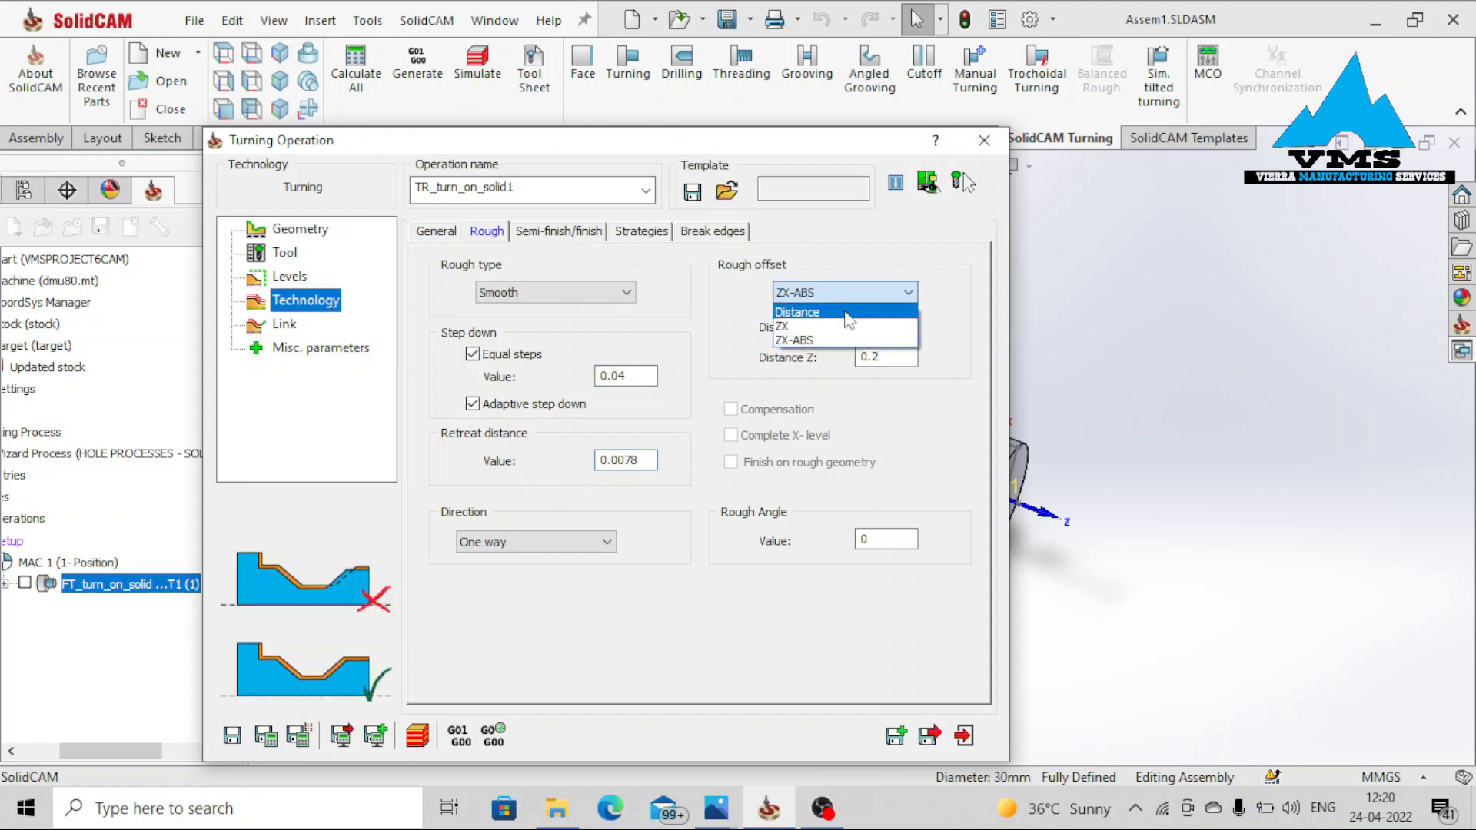
{"action": "left_click", "coordinate": [845, 315]}
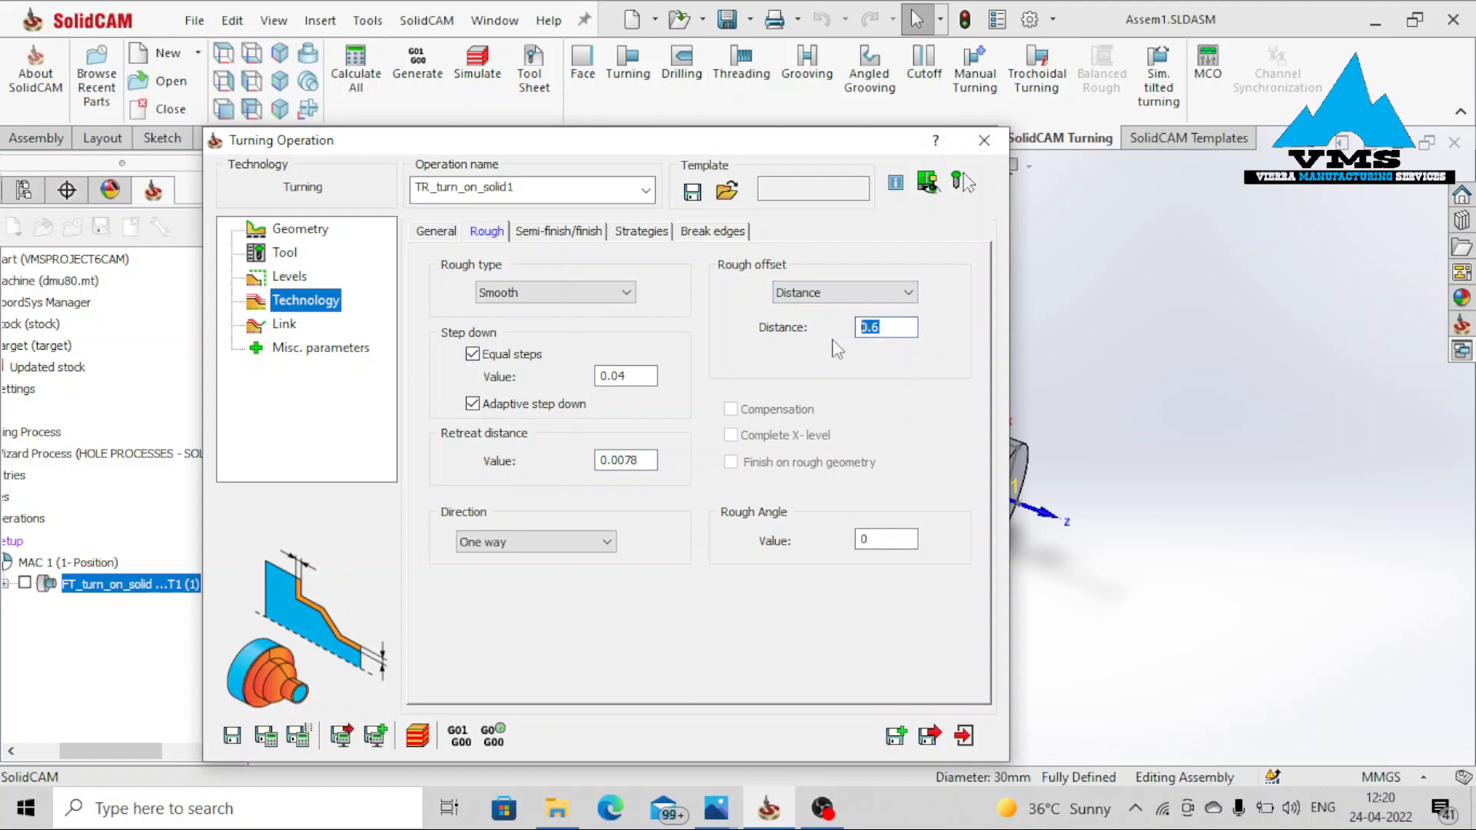
{"action": "type", "text": "02"}
Allow non-descending motions in the machining strategy, then save and calculate the rough turning operation
{"action": "left_click", "coordinate": [572, 233]}
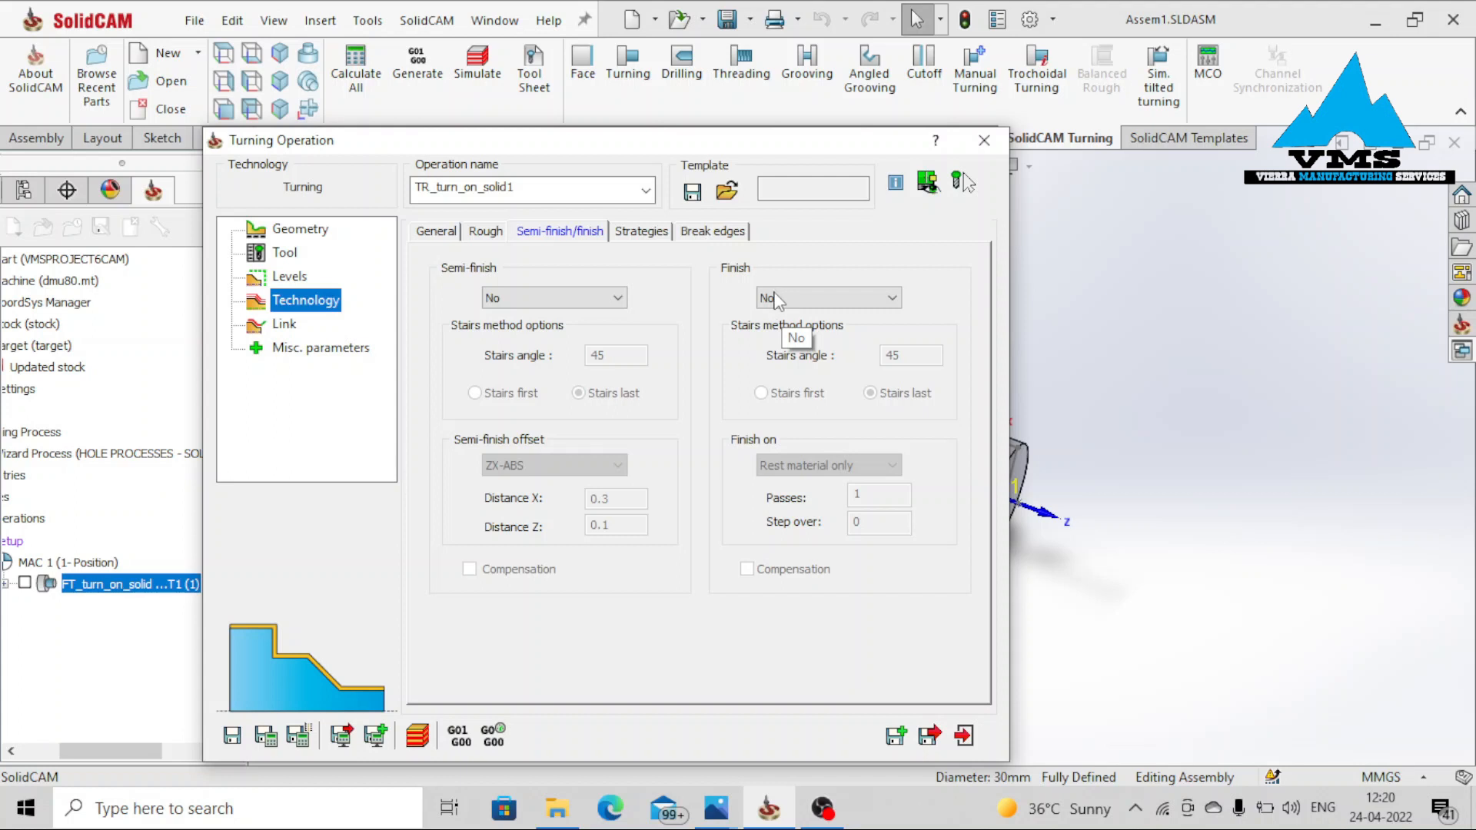
{"action": "left_click", "coordinate": [645, 231]}
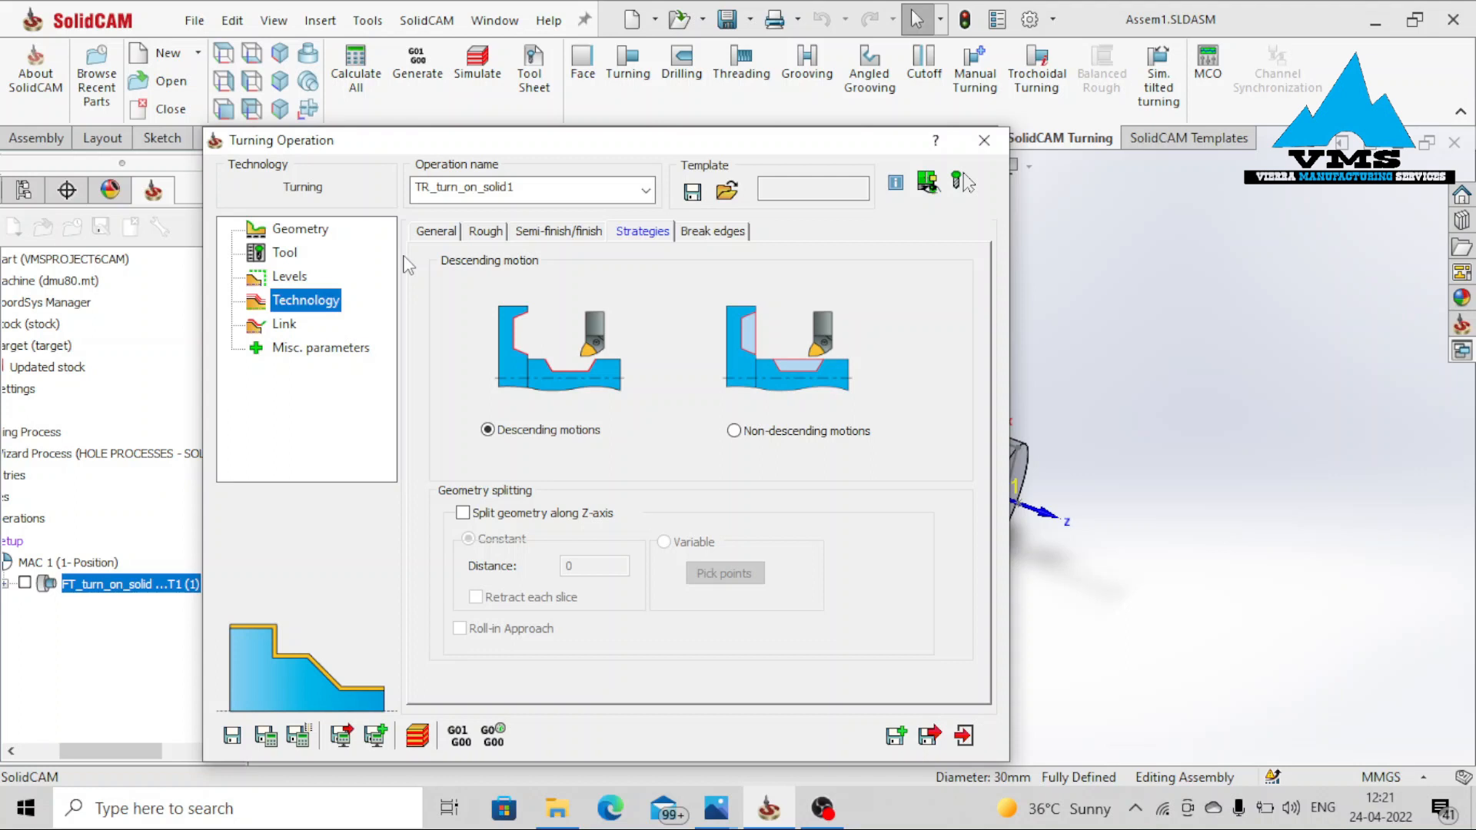
{"action": "left_click", "coordinate": [733, 431]}
{"action": "left_click", "coordinate": [280, 325]}
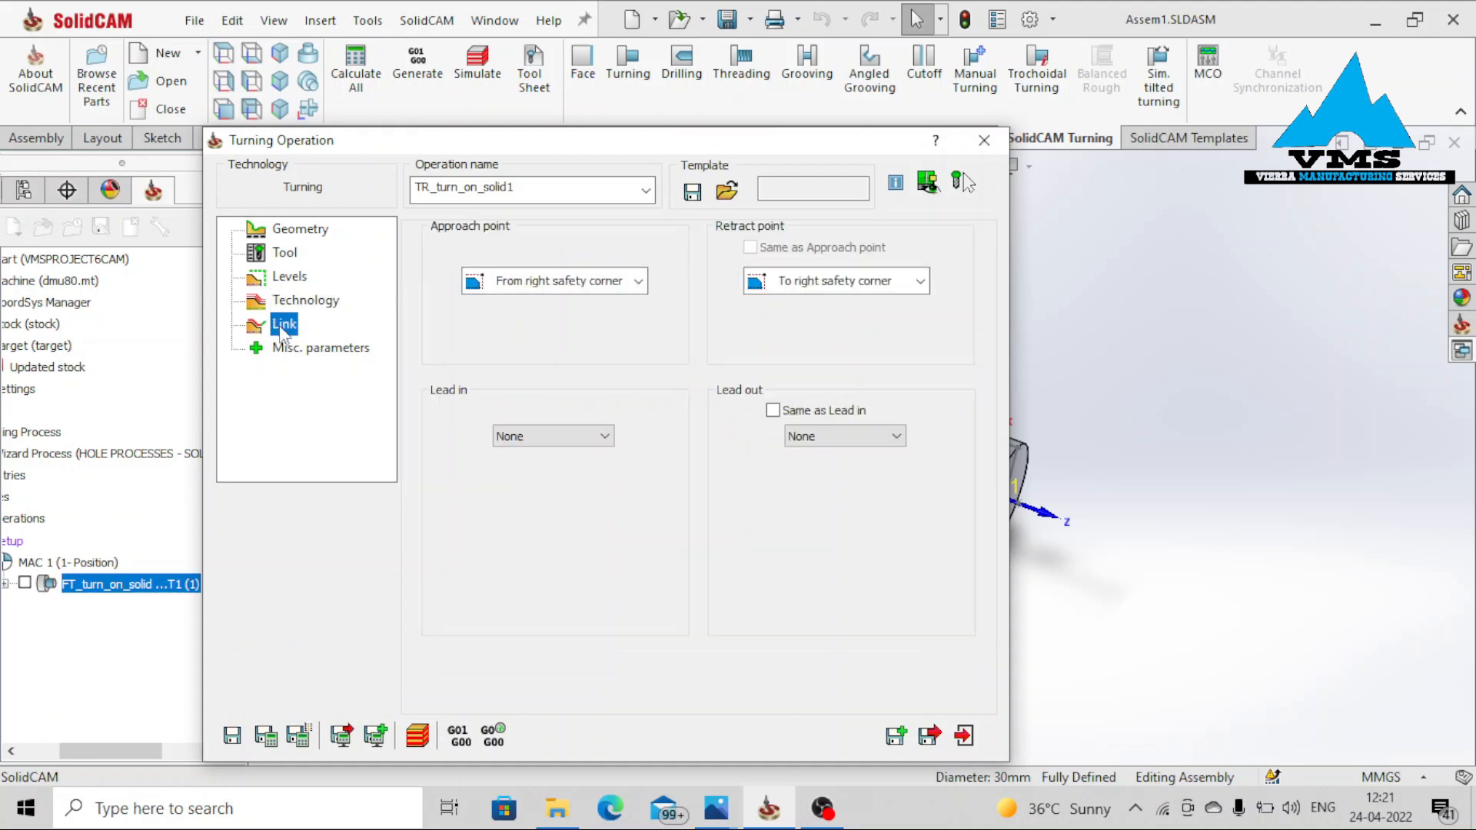
{"action": "left_click", "coordinate": [319, 349]}
{"action": "left_click", "coordinate": [266, 736]}
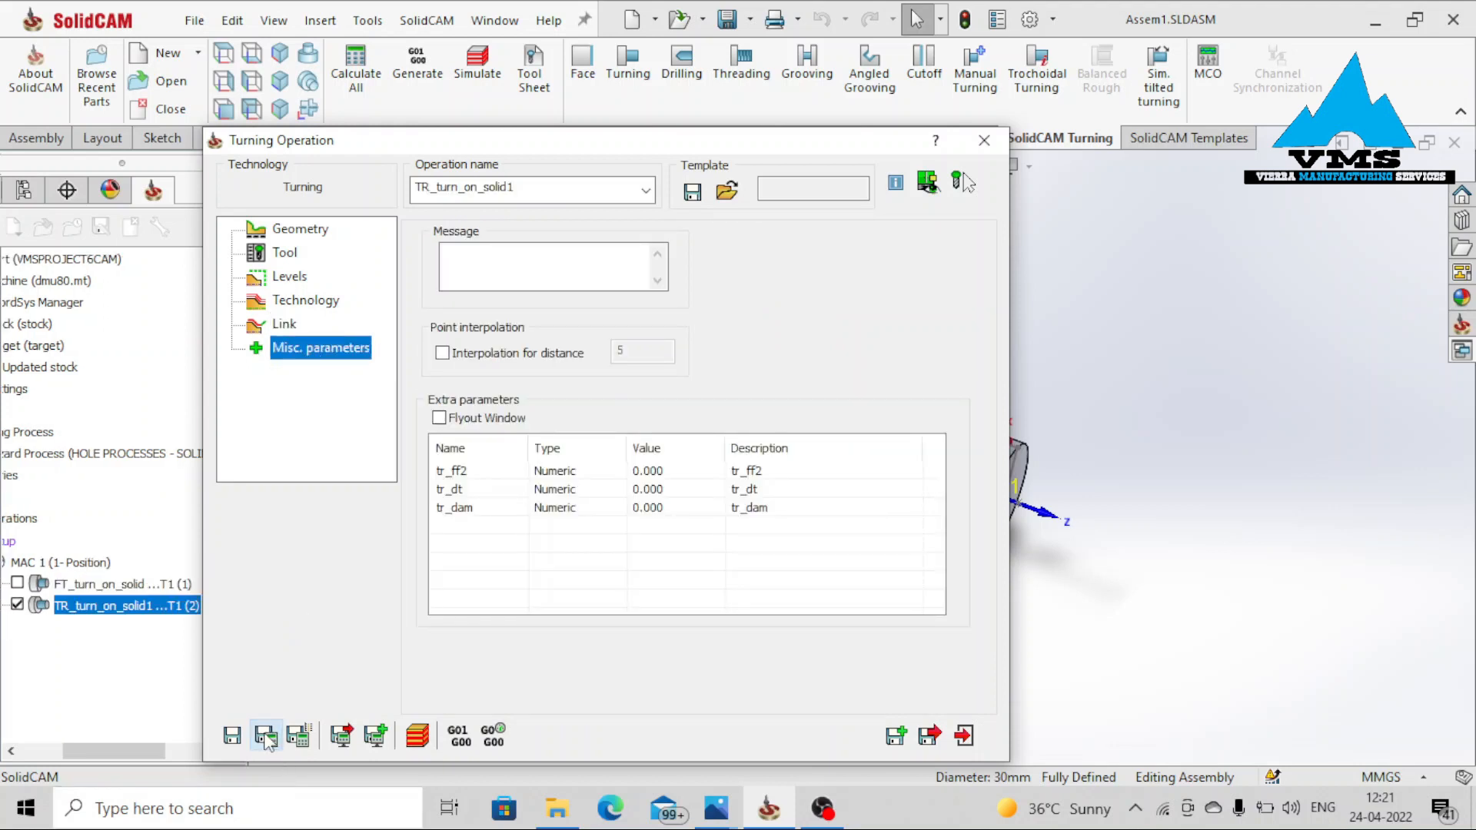
Run the rough turning operation in the Turning simulation and close the simulation
{"action": "left_click", "coordinate": [422, 737]}
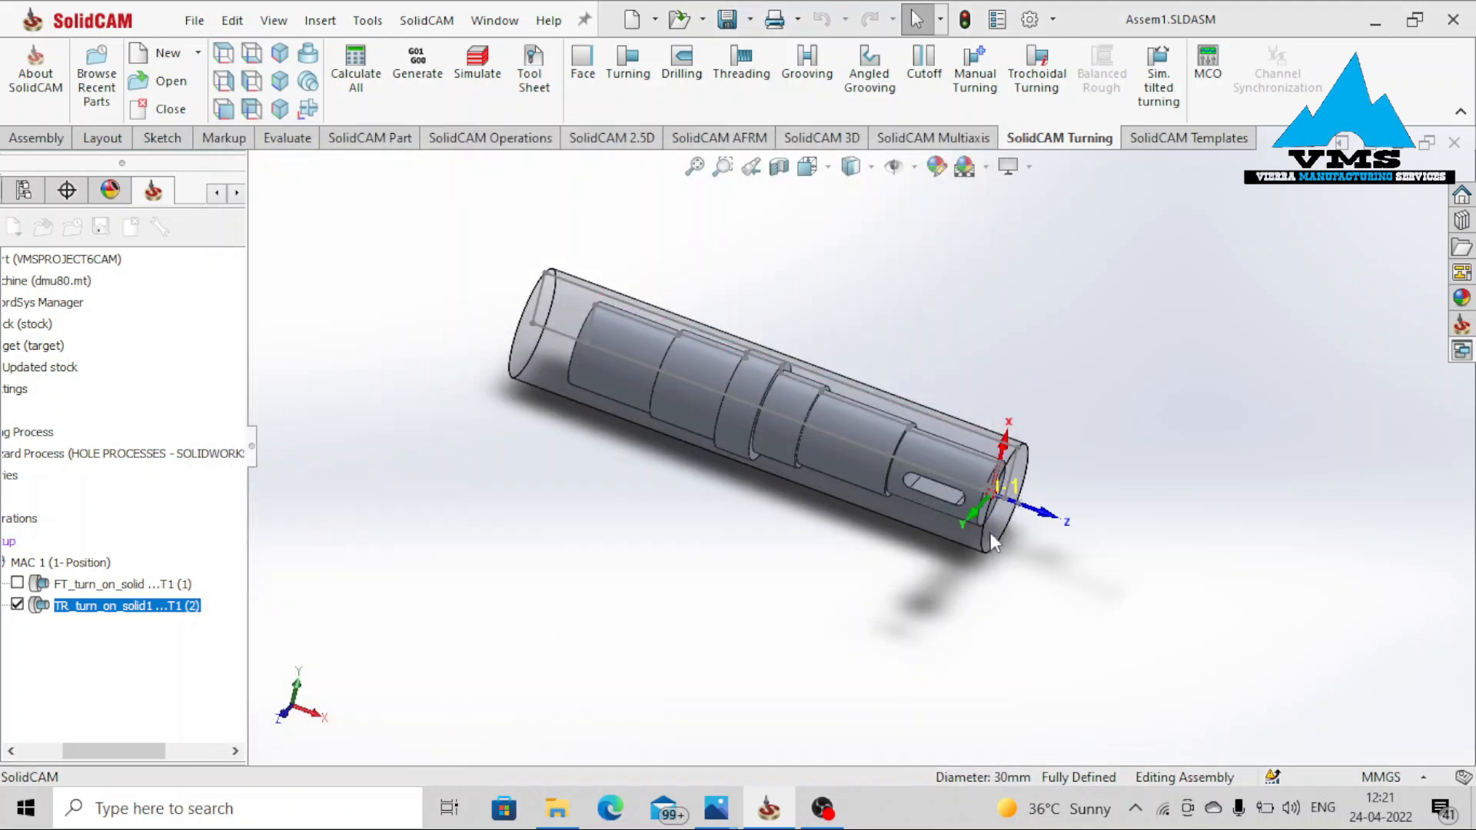
{"action": "left_click_drag", "start_coordinate": [1099, 628], "coordinate": [1098, 231]}
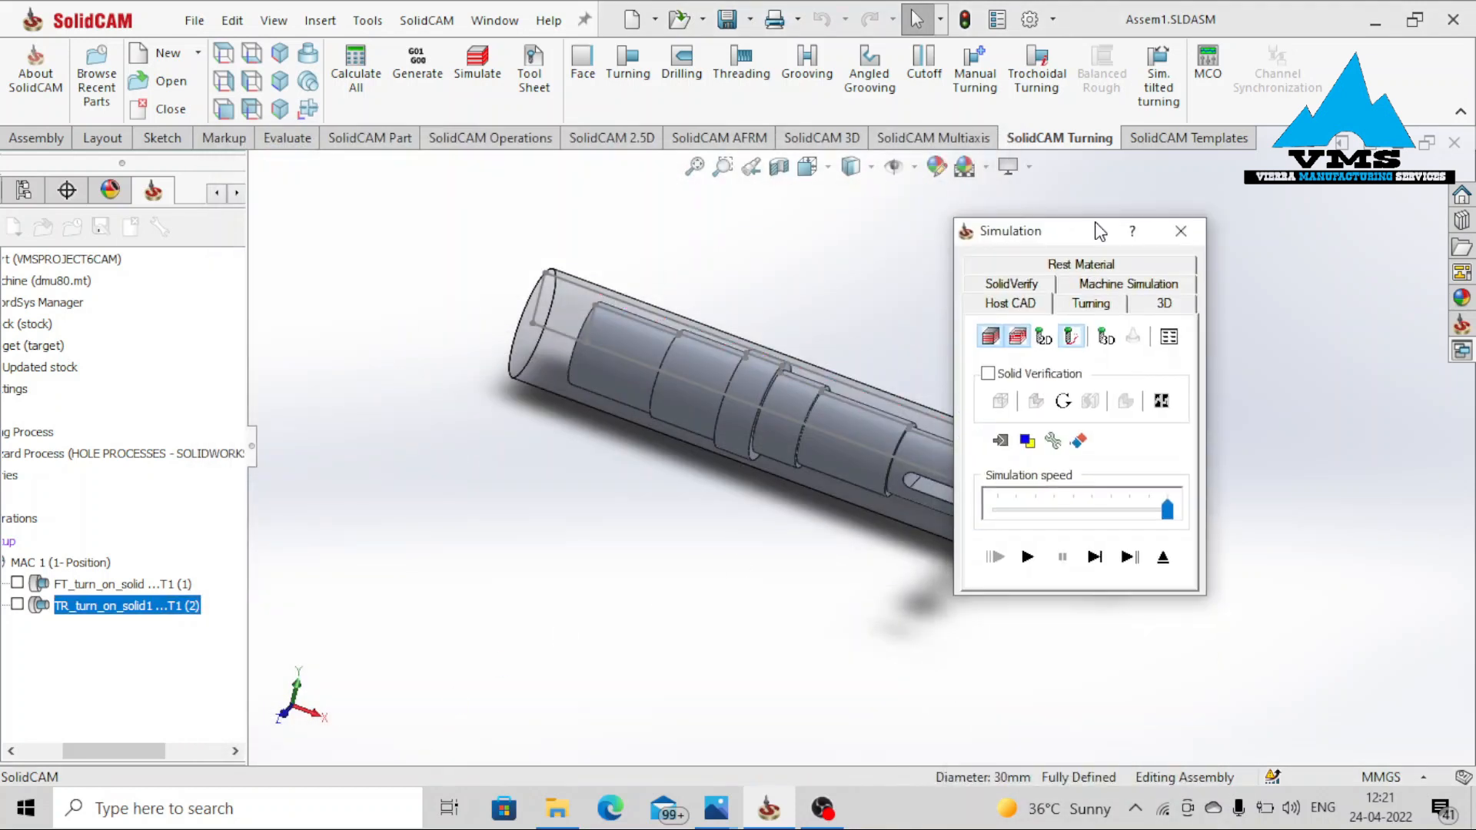
{"action": "left_click", "coordinate": [1091, 304]}
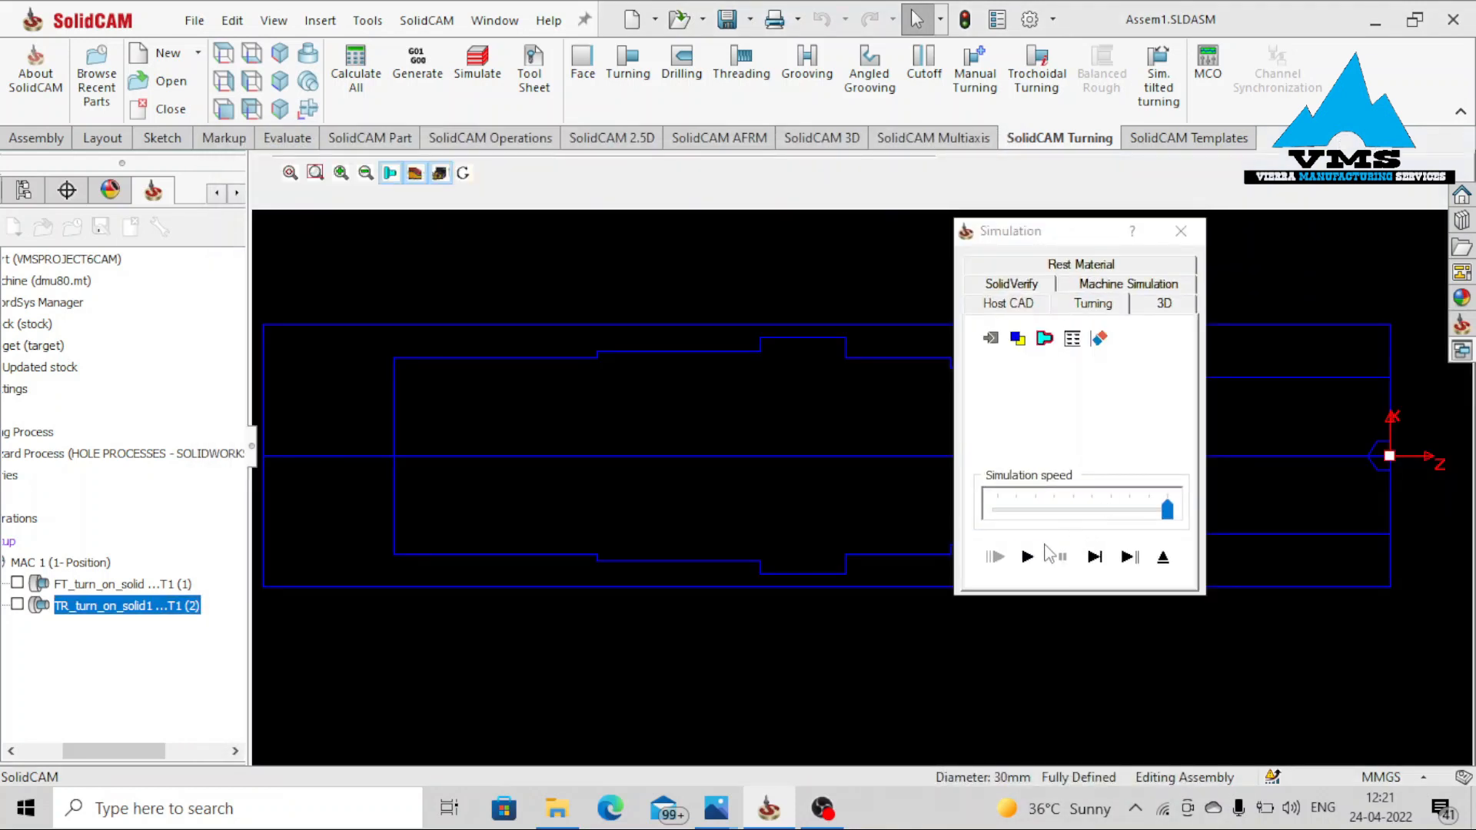
{"action": "left_click", "coordinate": [1029, 557]}
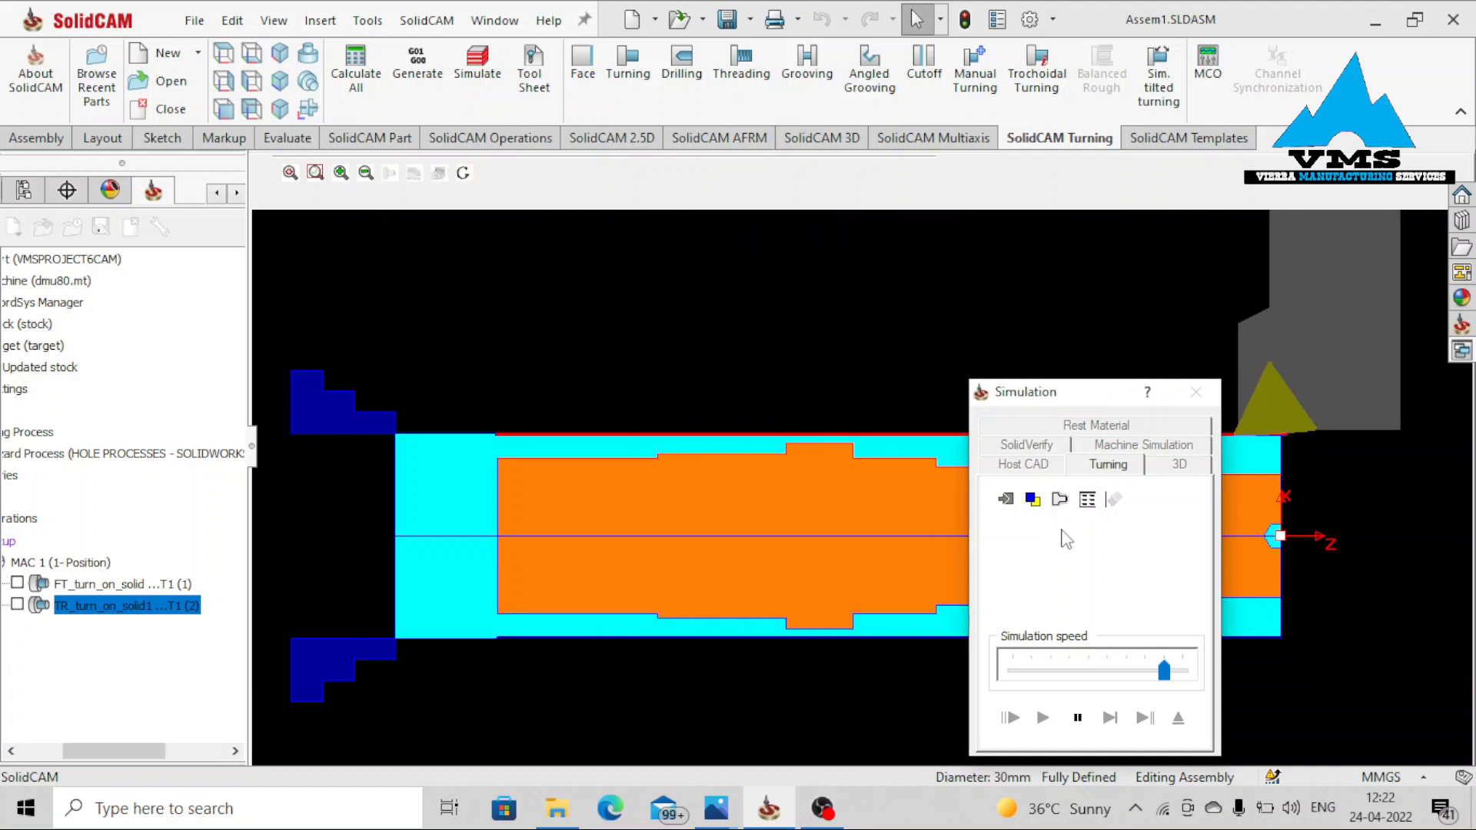
{"action": "left_click", "coordinate": [1196, 392]}
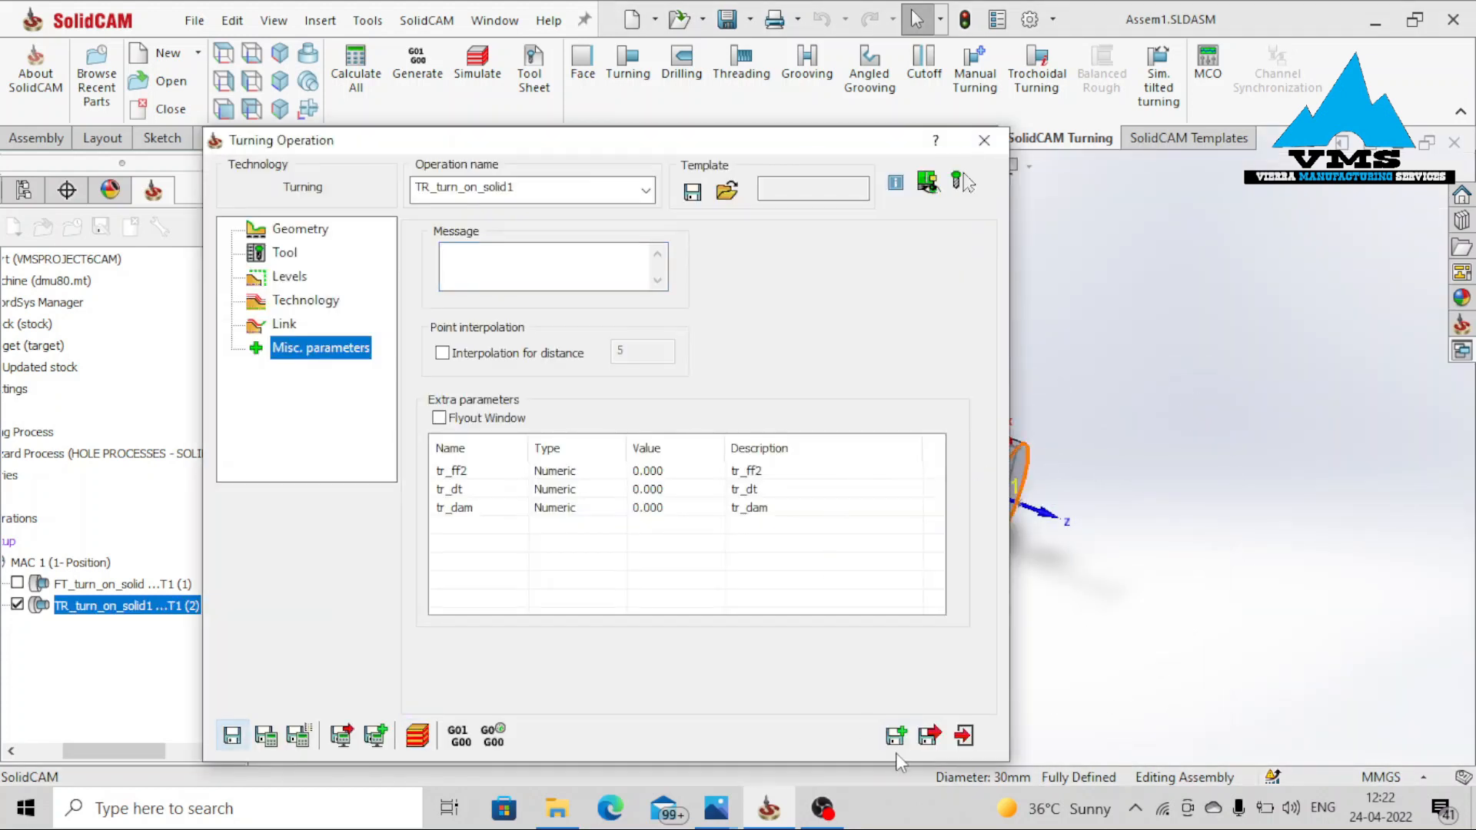
Save and copy the rough turning operation, and add a new Ext. Turning tool for the copy
{"action": "left_click", "coordinate": [896, 736]}
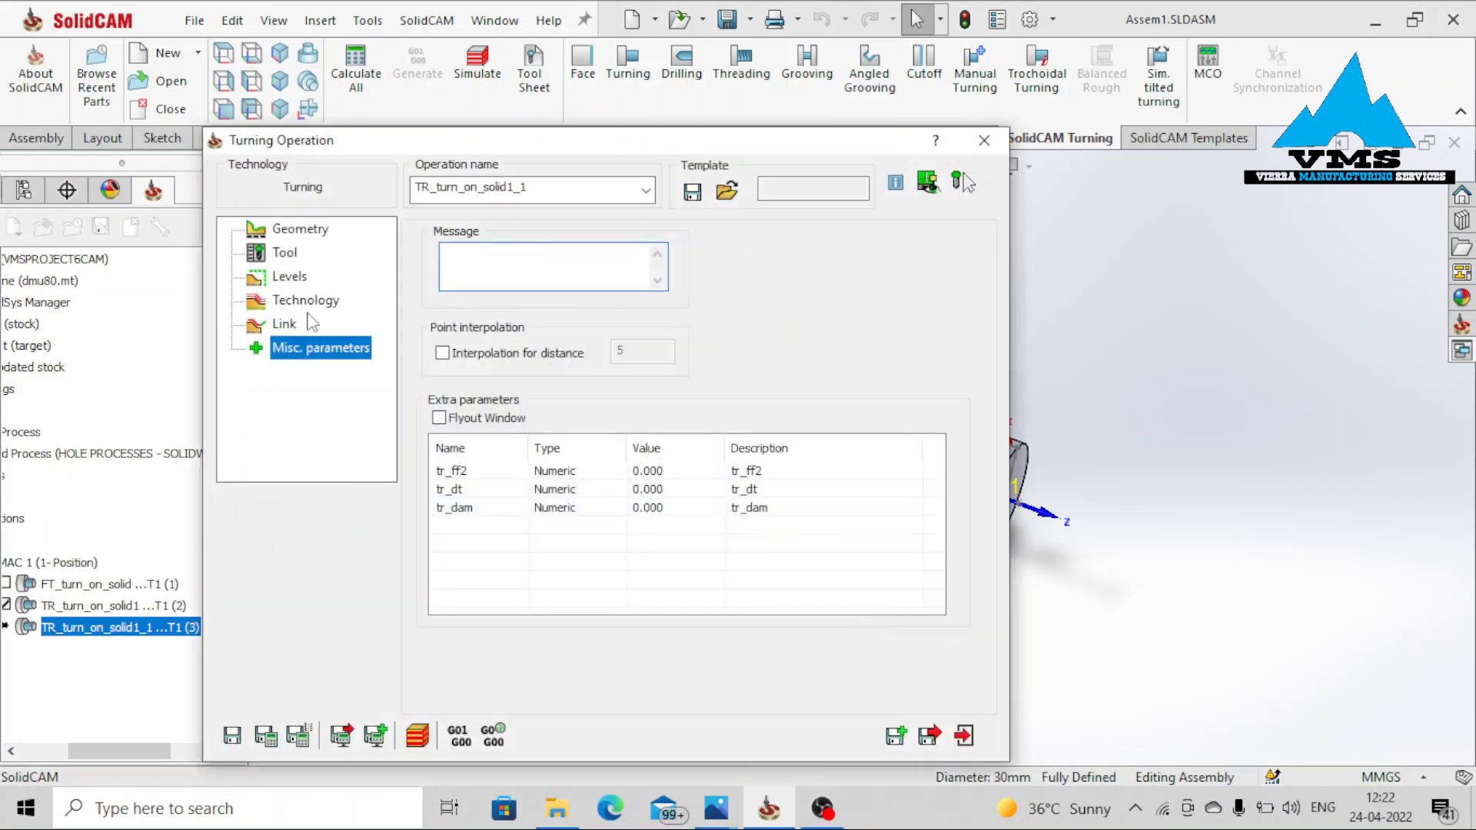
{"action": "left_click", "coordinate": [317, 233]}
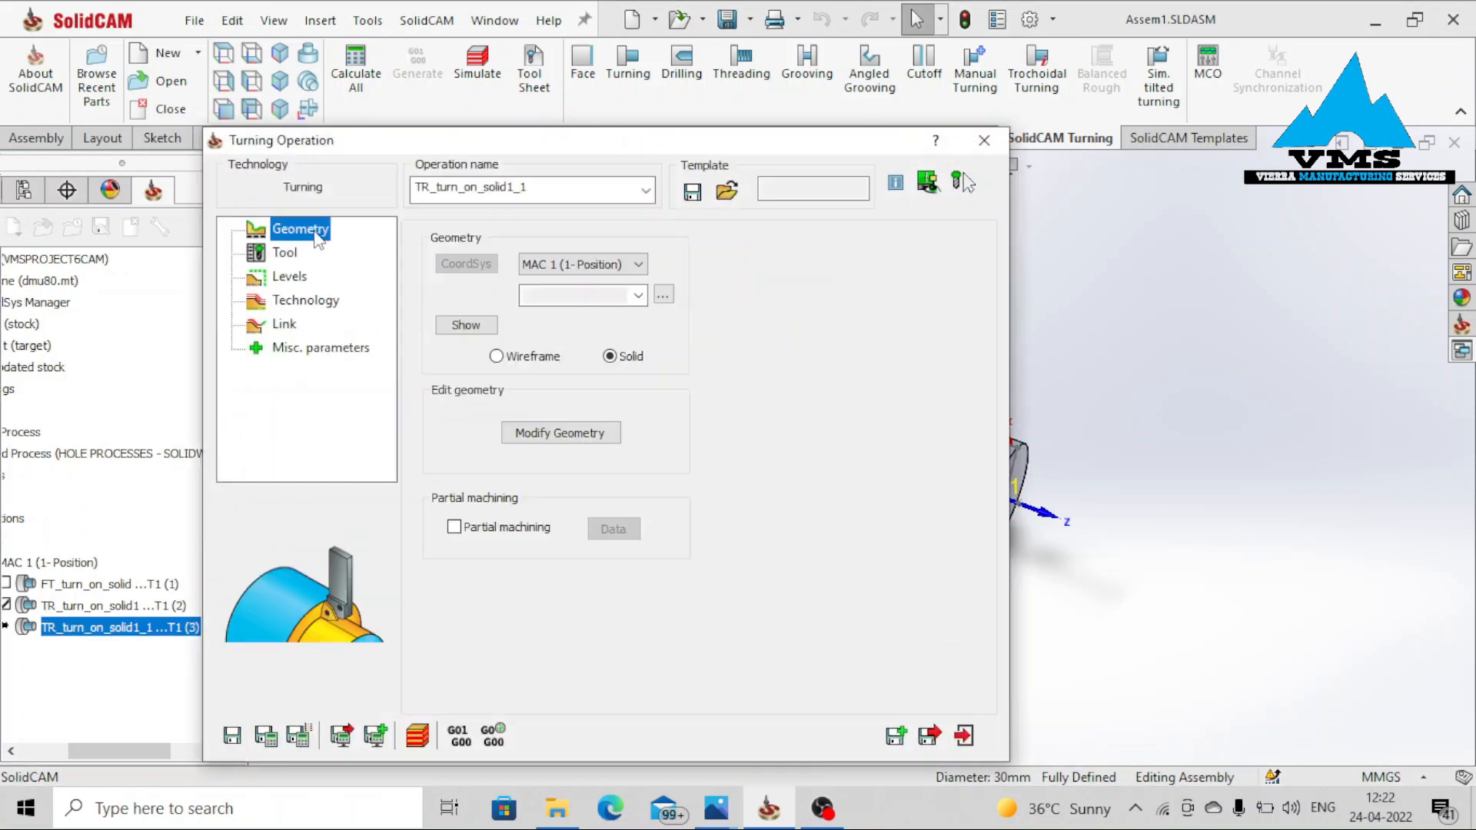
{"action": "left_click", "coordinate": [286, 257]}
{"action": "left_click", "coordinate": [519, 588]}
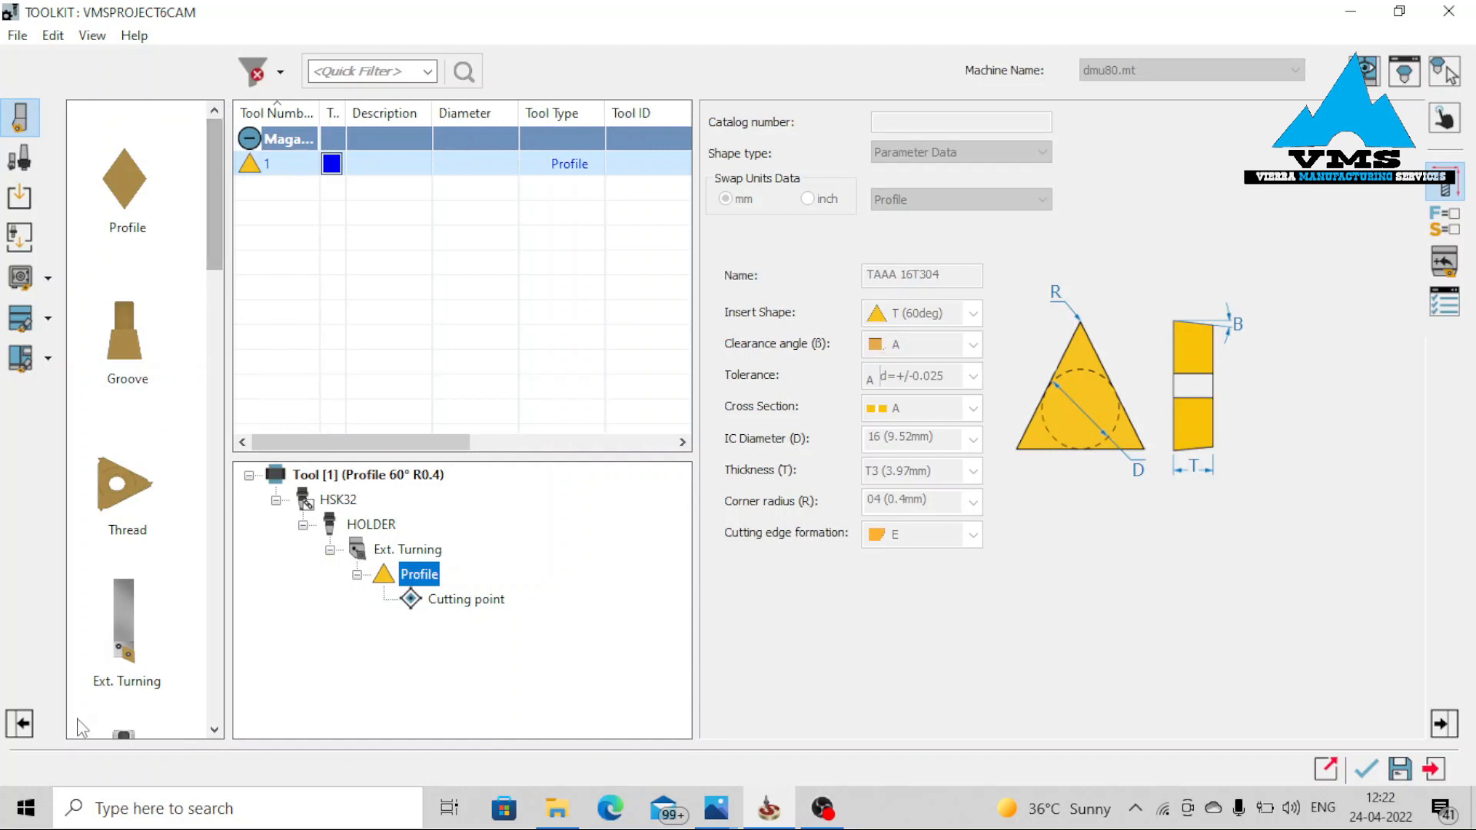
{"action": "left_click", "coordinate": [121, 652]}
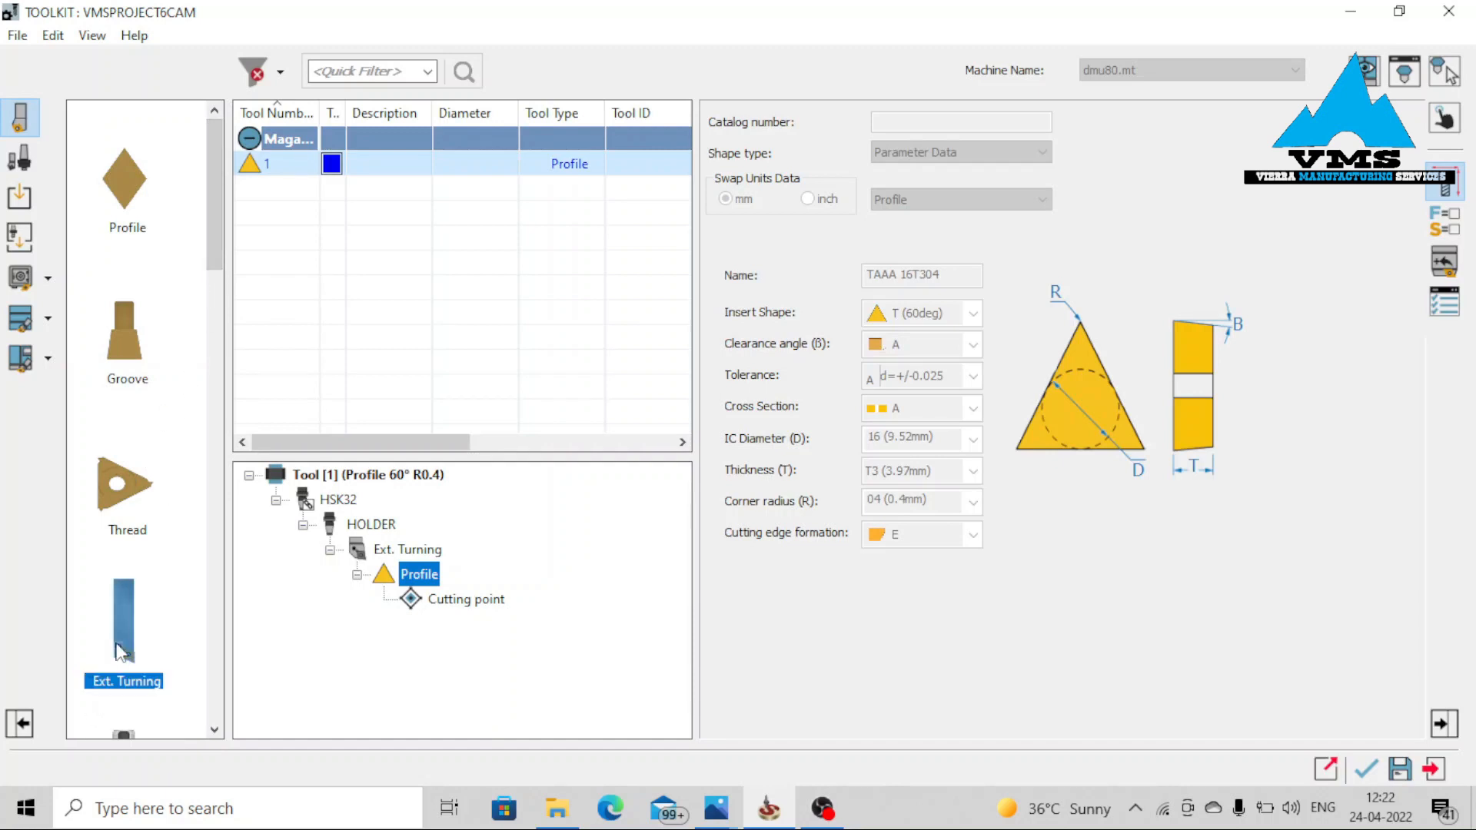
{"action": "double_click", "coordinate": [117, 647]}
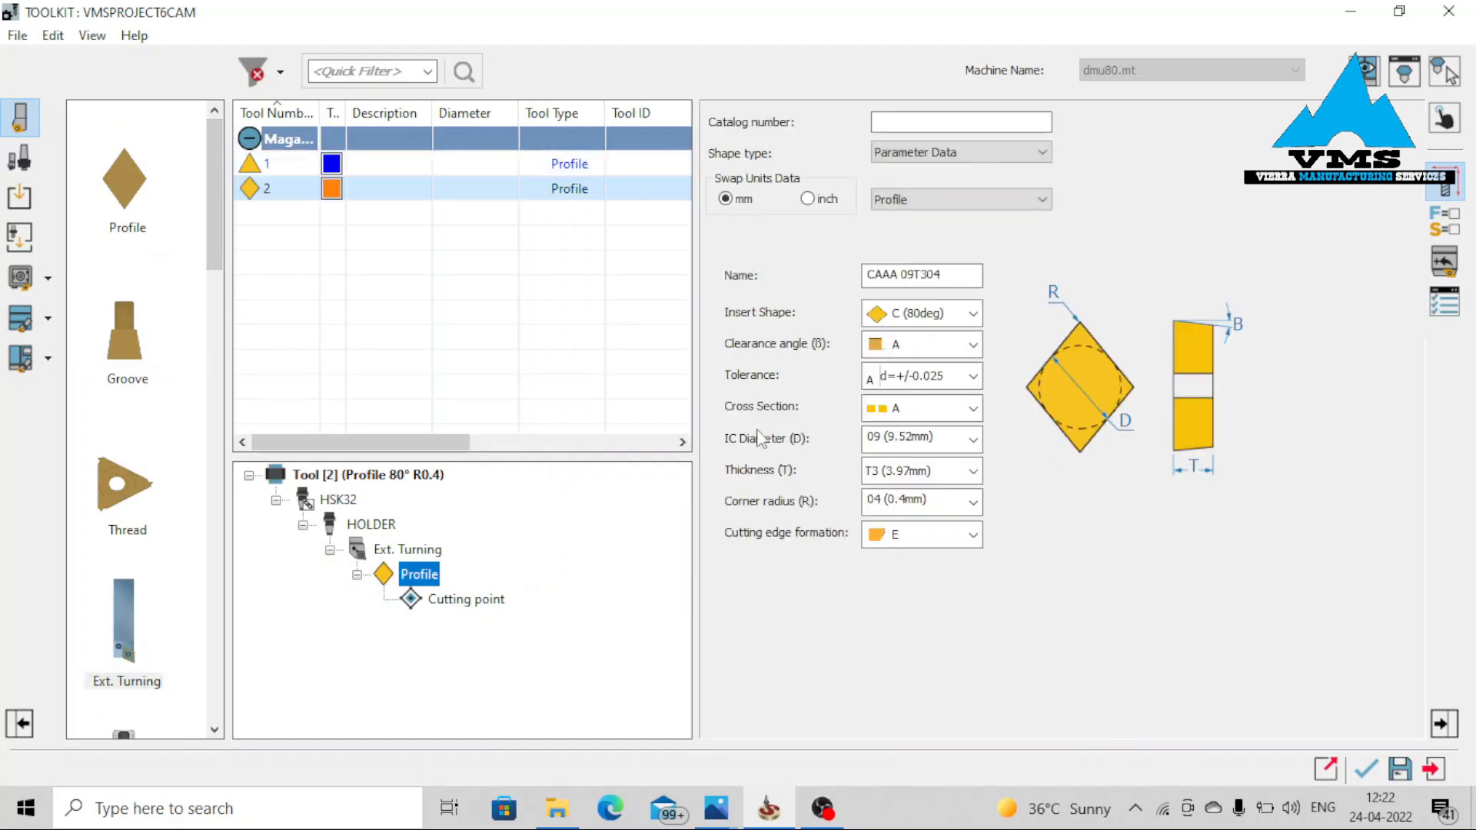
Give the new turning tool a V (35deg) insert shape and assign it to the copied operation
{"action": "left_click", "coordinate": [914, 314]}
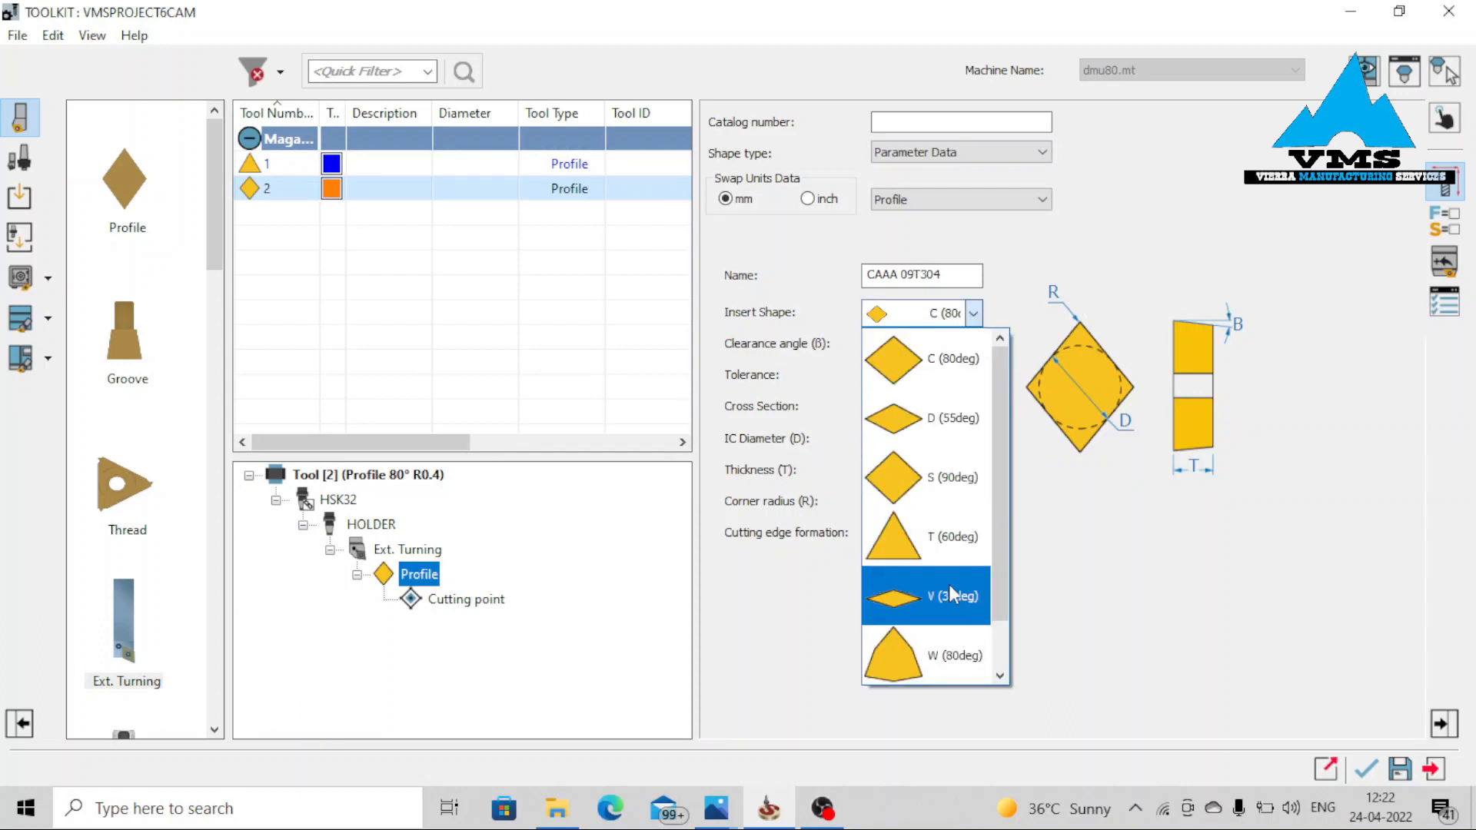
{"action": "scroll", "coordinate": [953, 601], "scroll_direction": "down", "scroll_amount": 2}
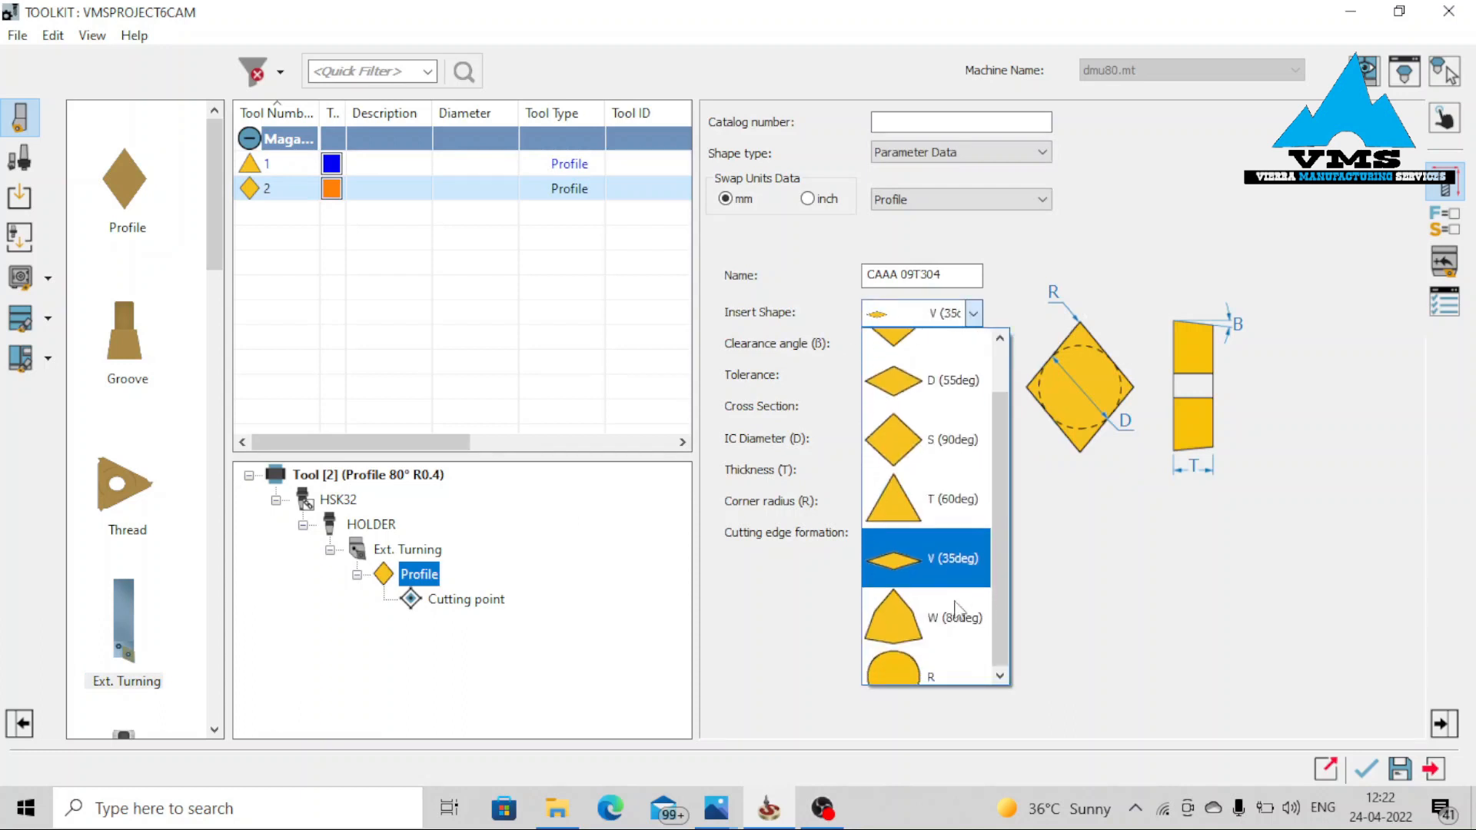
{"action": "left_click", "coordinate": [970, 547]}
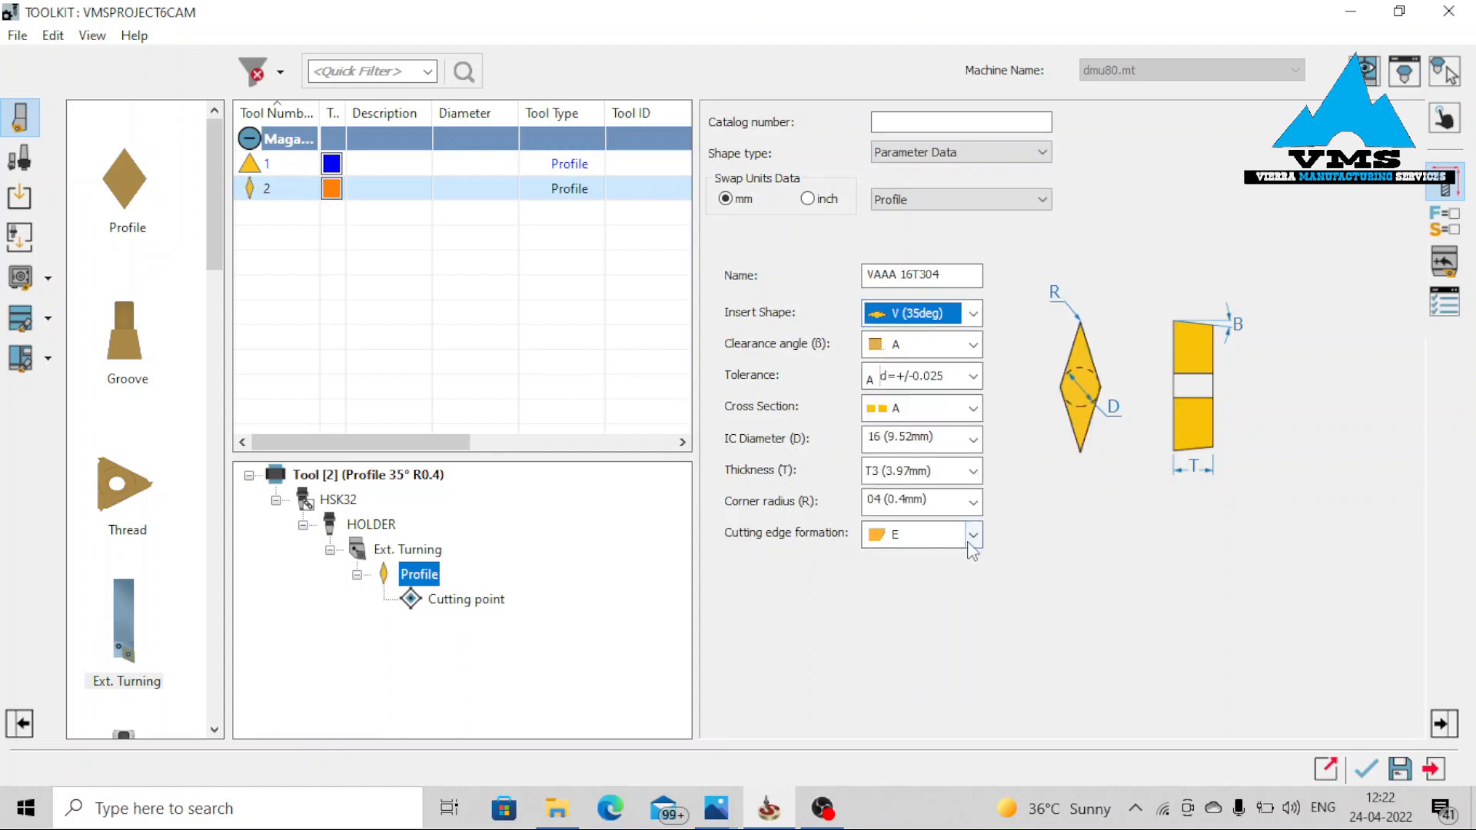
{"action": "left_click", "coordinate": [1367, 769]}
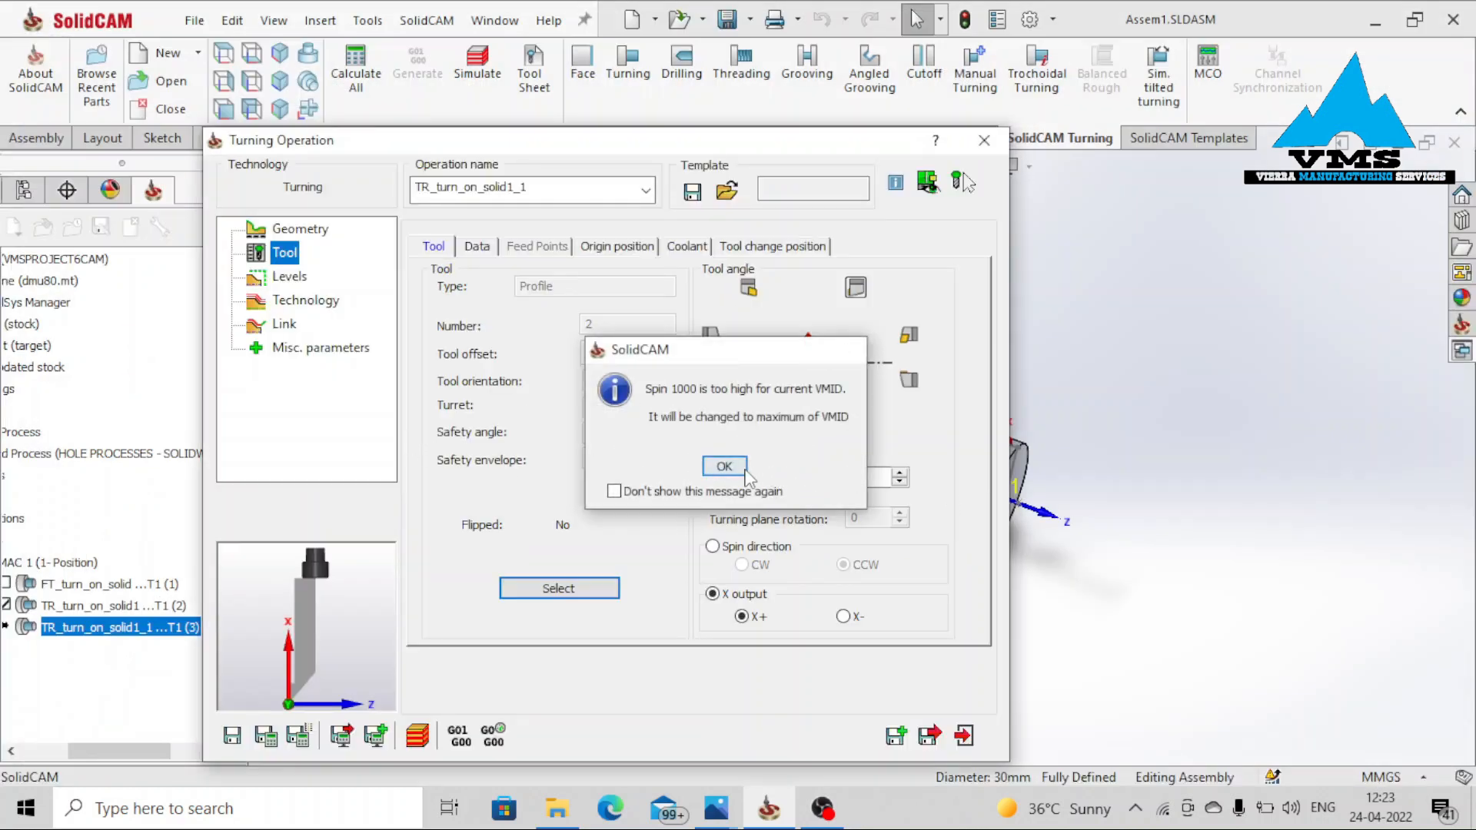
{"action": "left_click", "coordinate": [743, 469]}
Set the copied operation's work type to Finish only, with a finish step over of 0.04
{"action": "left_click", "coordinate": [282, 279]}
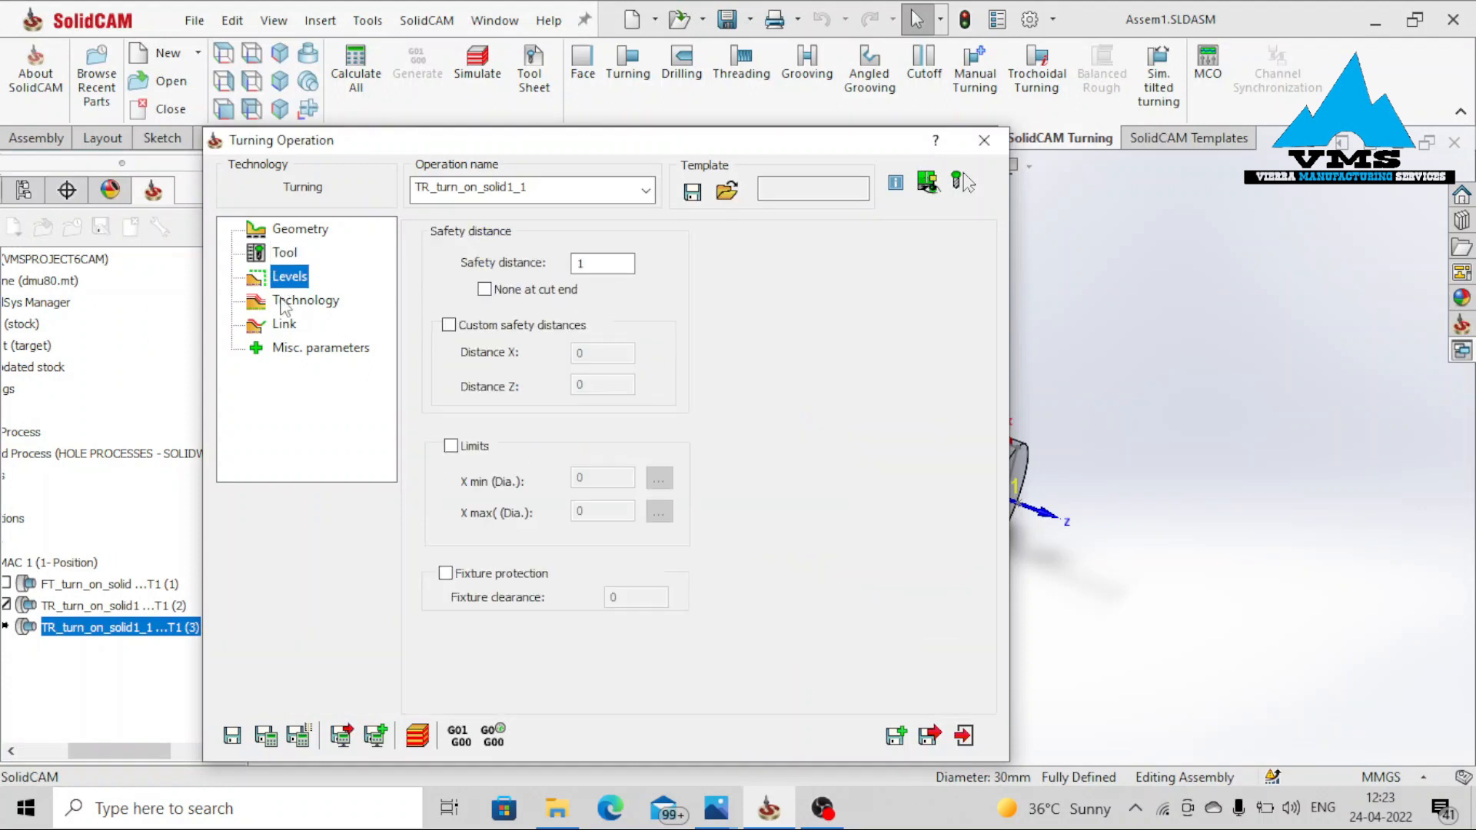
{"action": "left_click", "coordinate": [305, 299]}
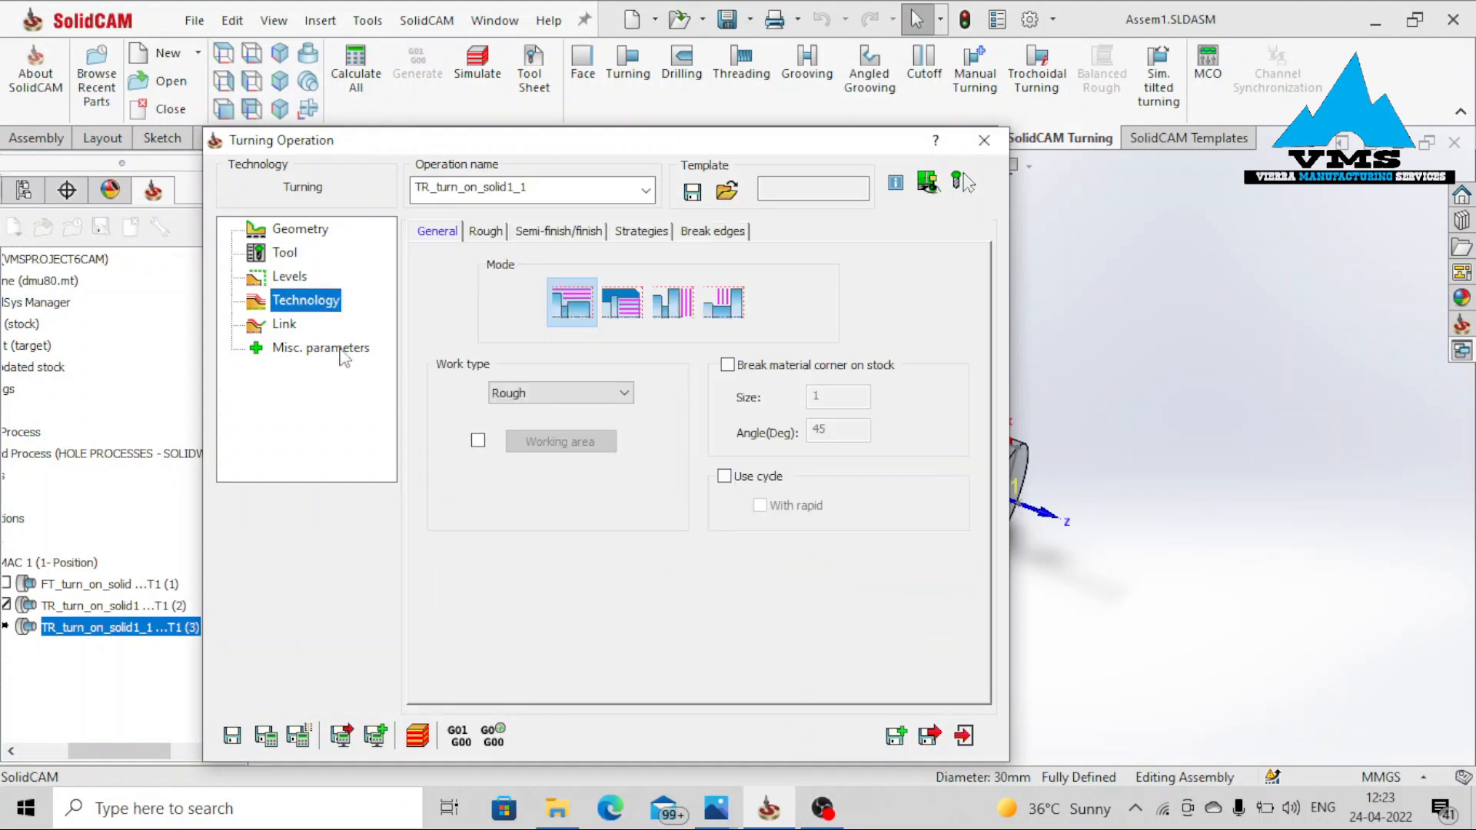
{"action": "left_click", "coordinate": [545, 393]}
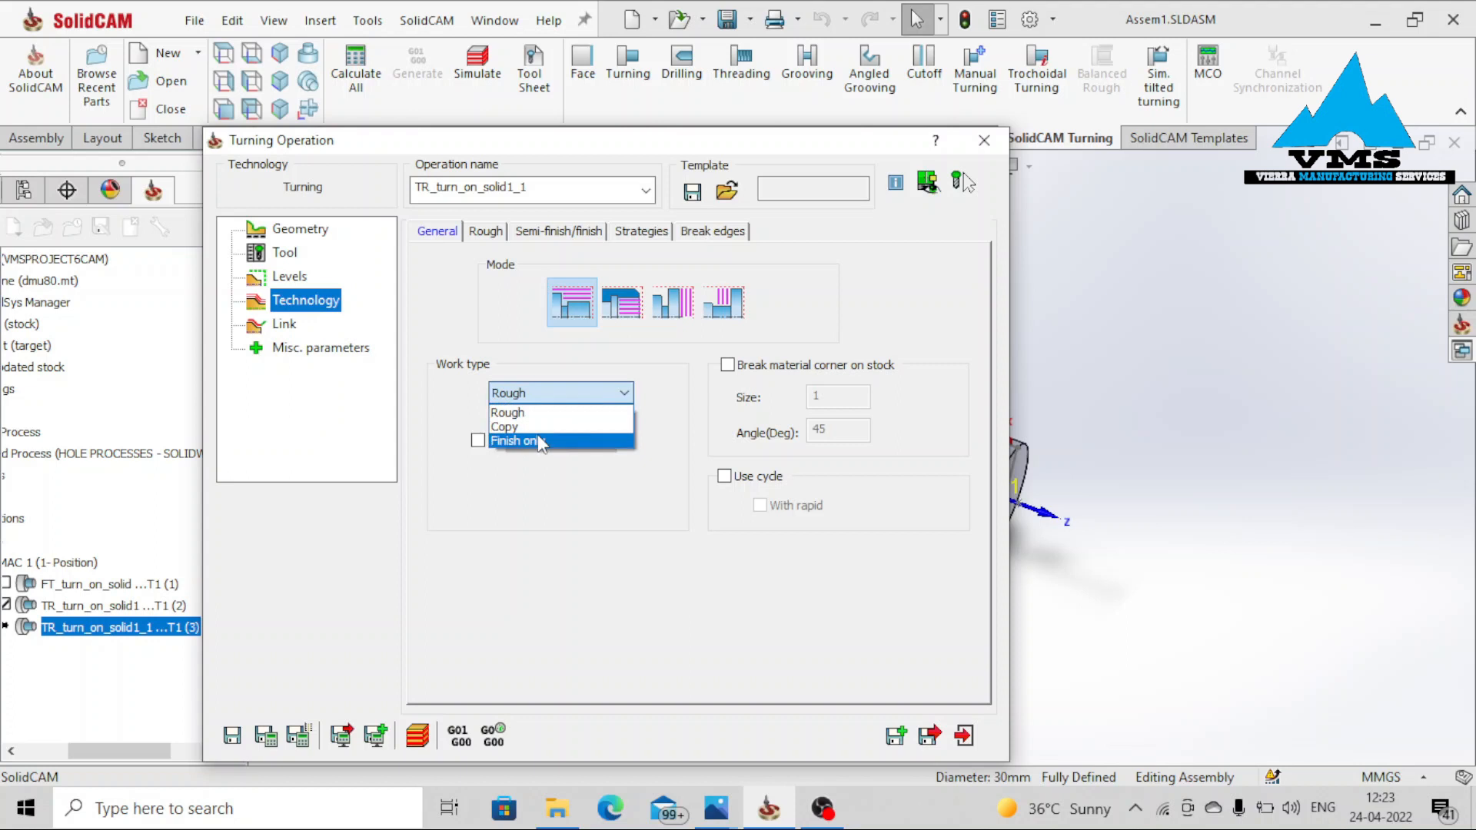
{"action": "left_click", "coordinate": [538, 428]}
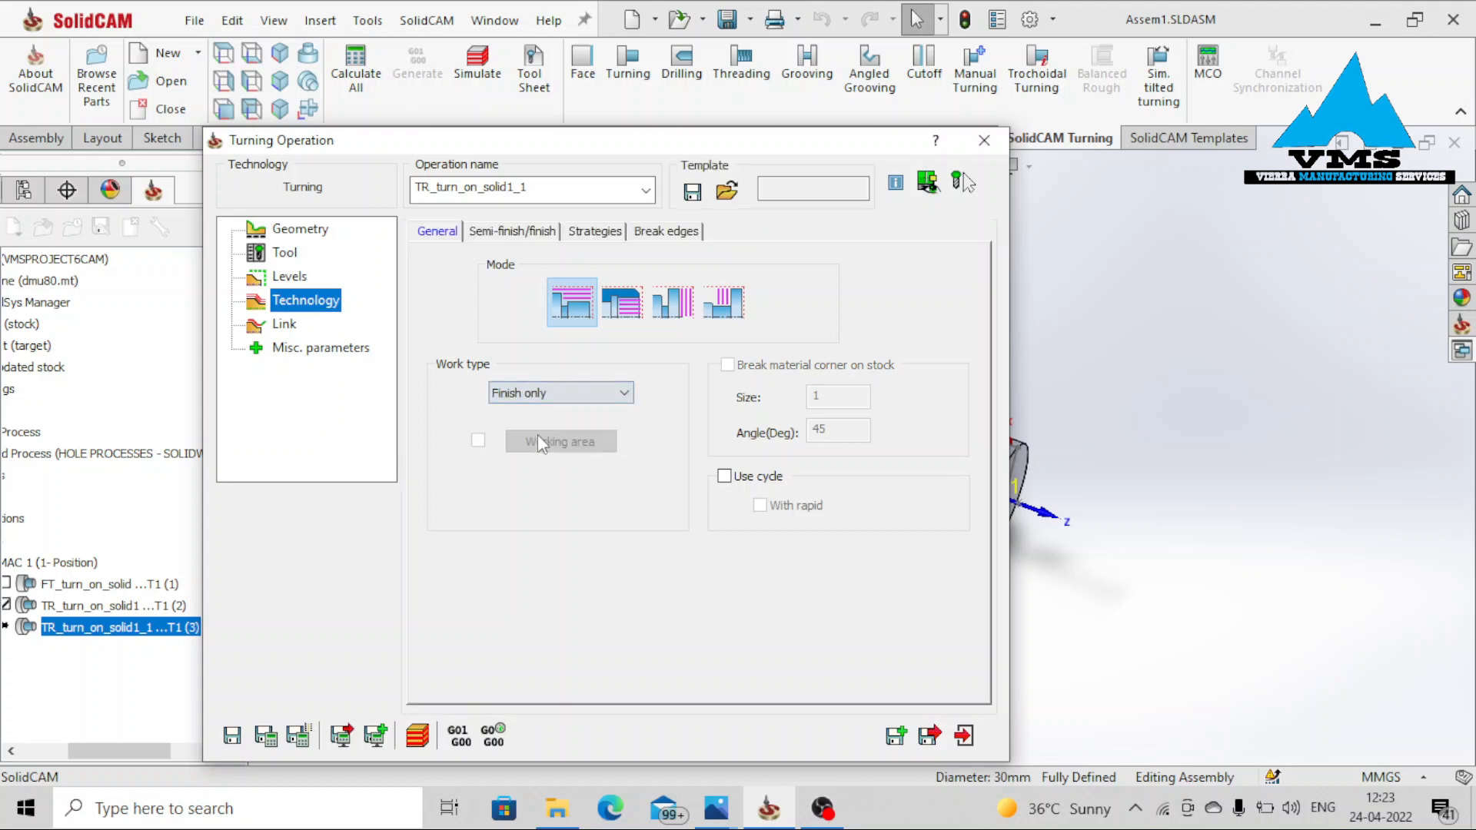
{"action": "left_click", "coordinate": [530, 232]}
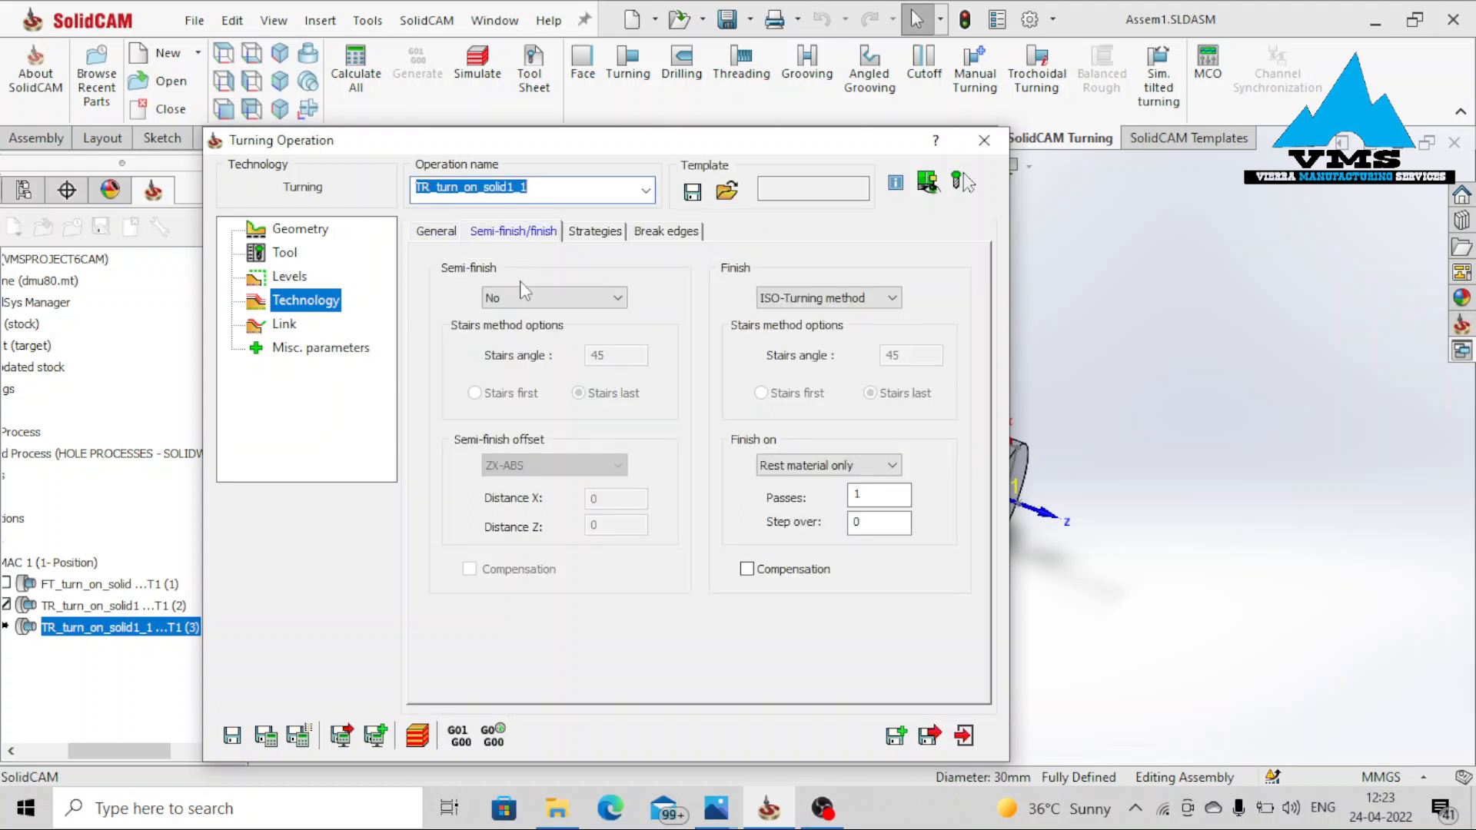
{"action": "left_click", "coordinate": [875, 528]}
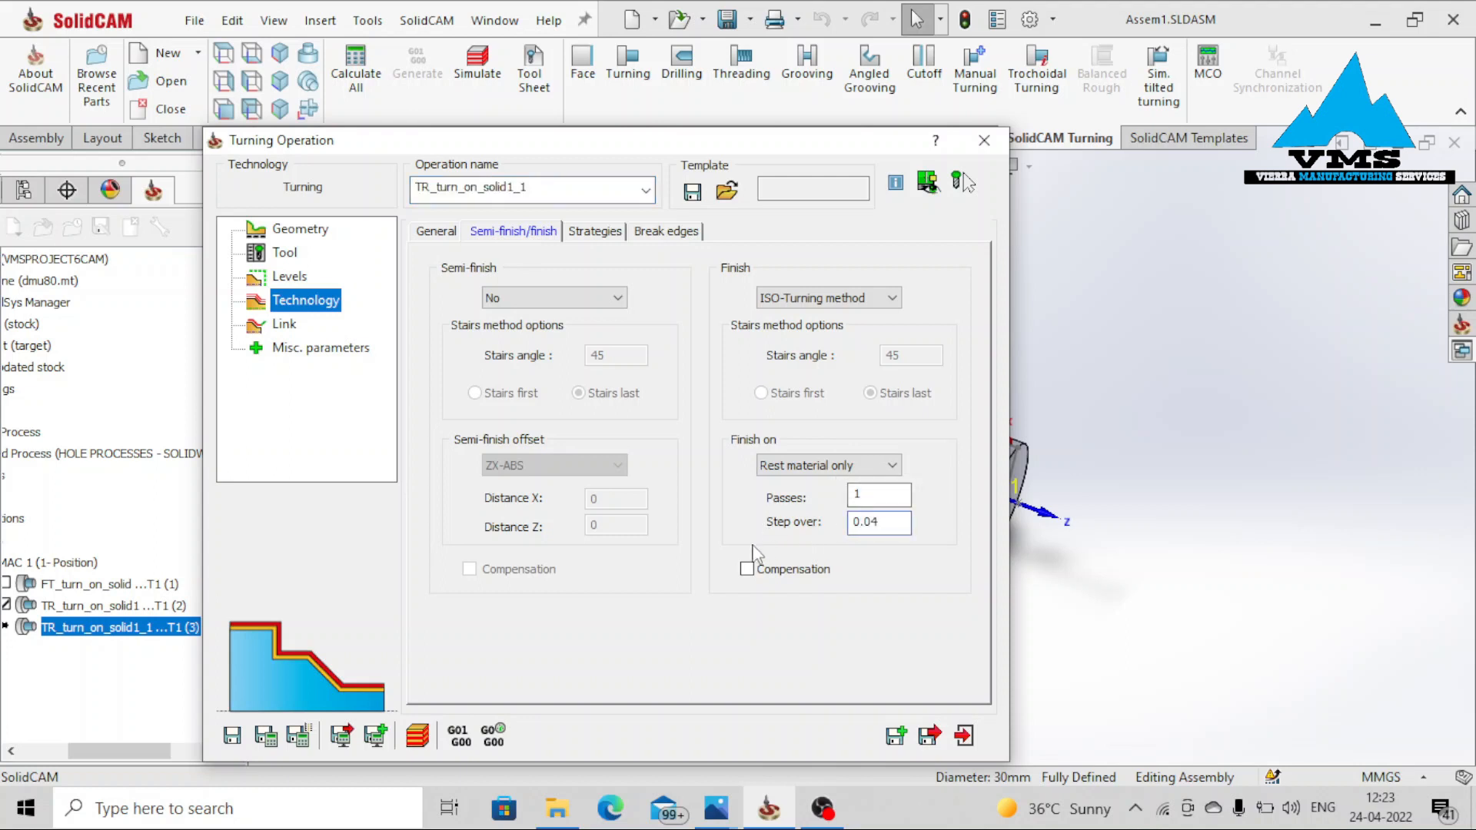
Check the strategy settings of the finishing operation, then save and calculate it
{"action": "left_click", "coordinate": [591, 232]}
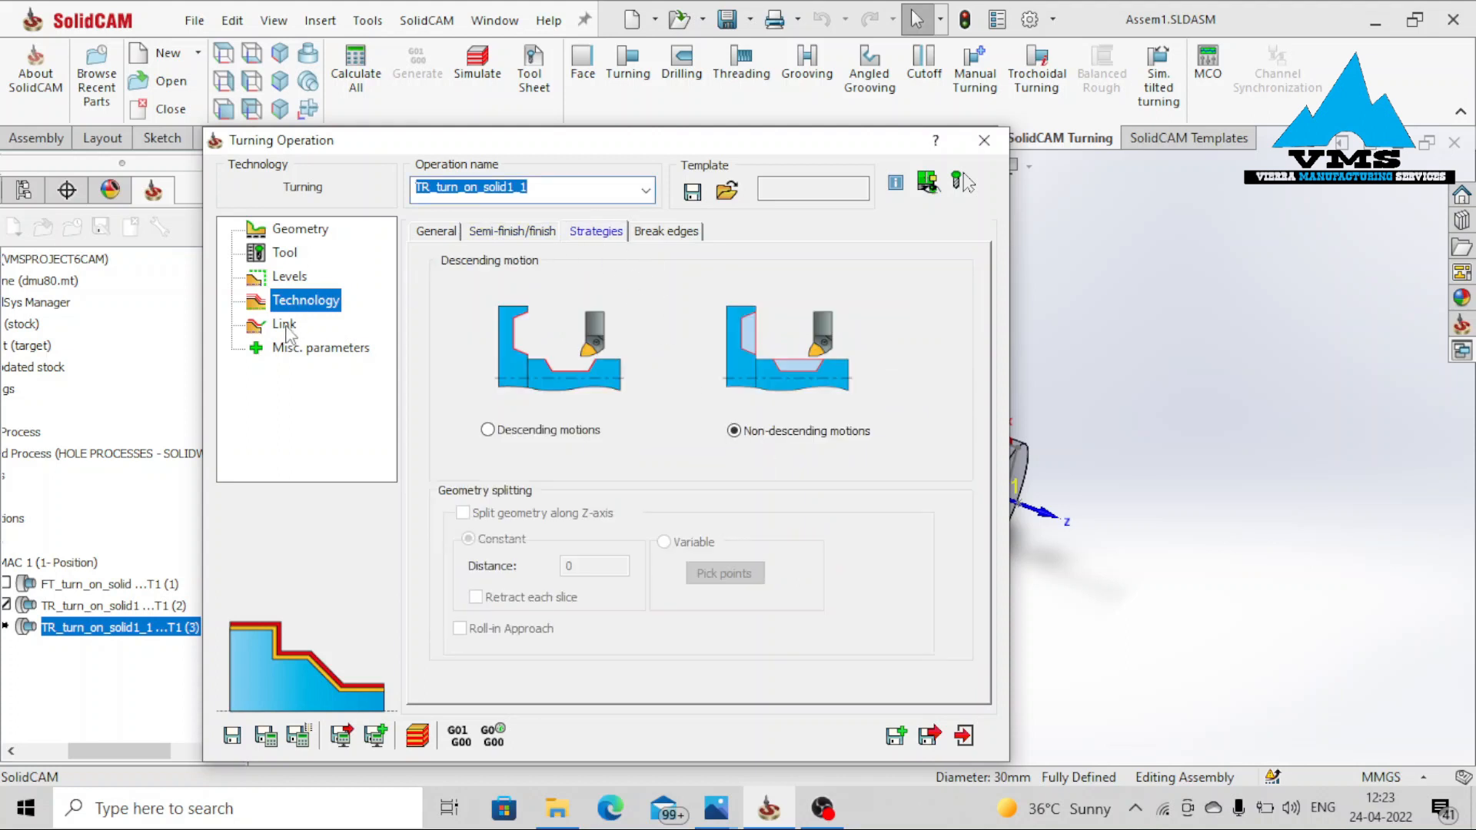
{"action": "left_click", "coordinate": [311, 348]}
{"action": "left_click", "coordinate": [266, 738]}
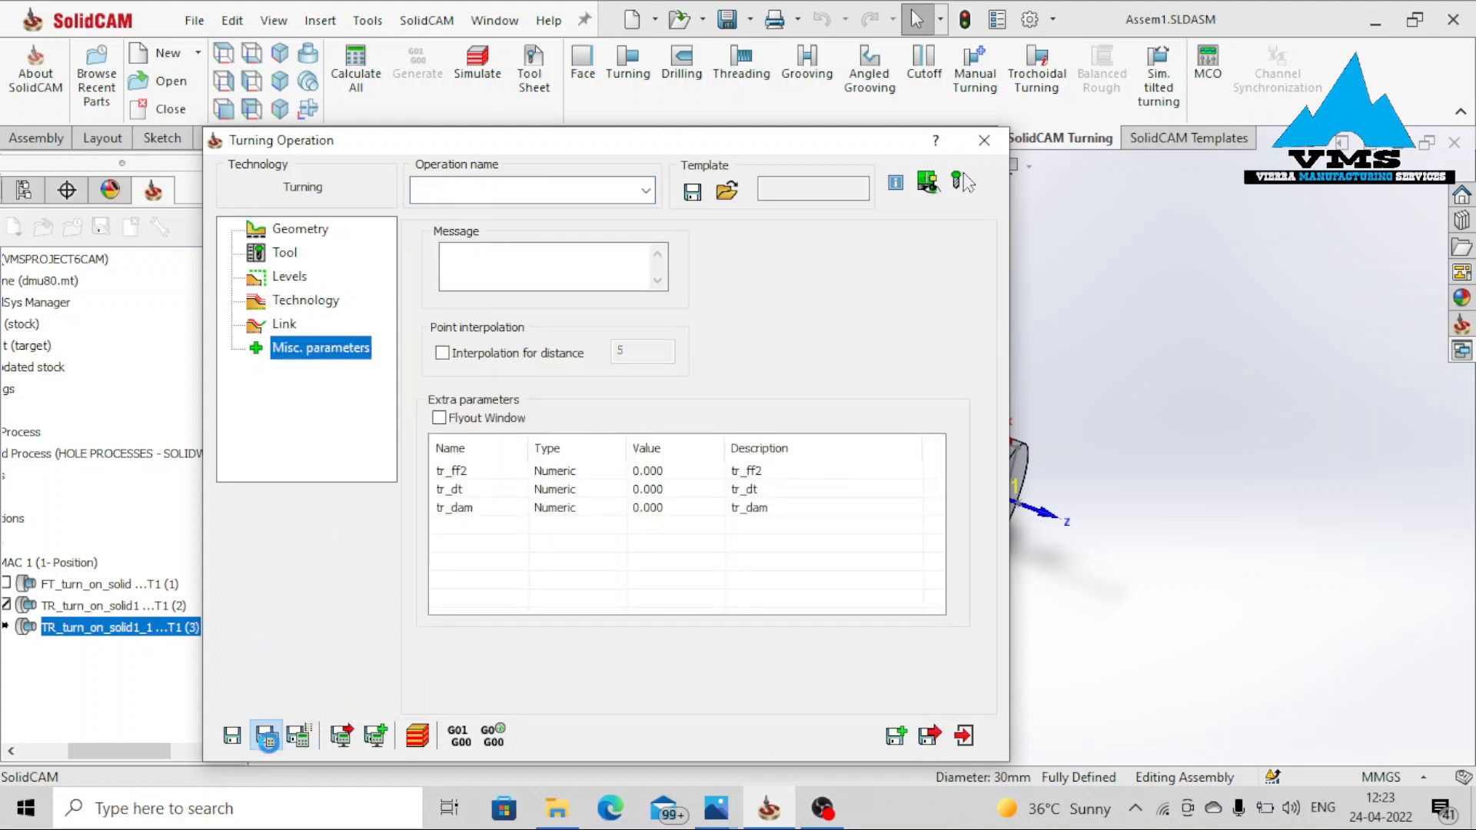
Run the finishing operation in the Turning simulation
{"action": "left_click", "coordinate": [418, 736]}
{"action": "left_click", "coordinate": [1107, 465]}
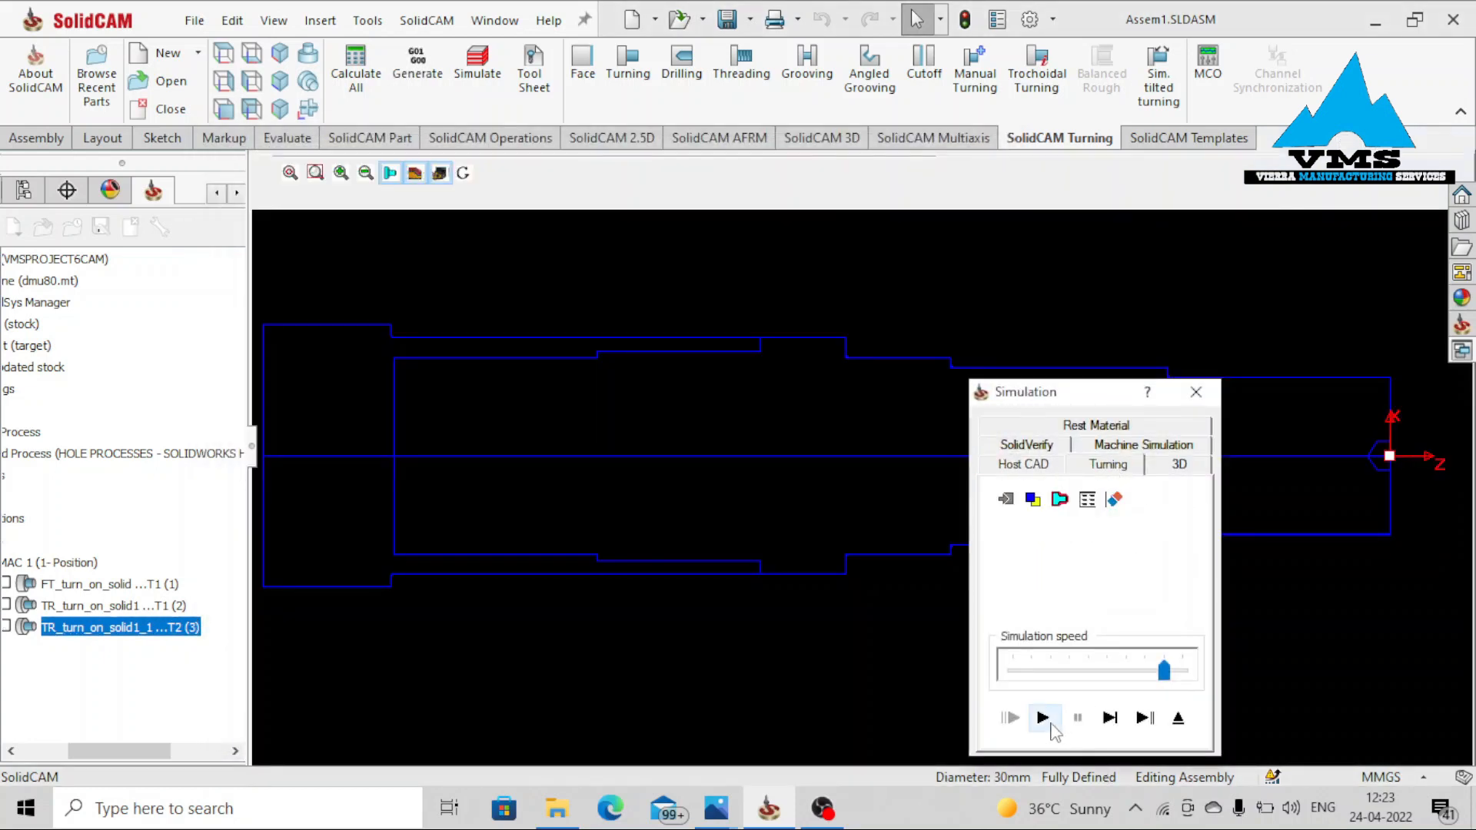
{"action": "left_click", "coordinate": [1043, 718]}
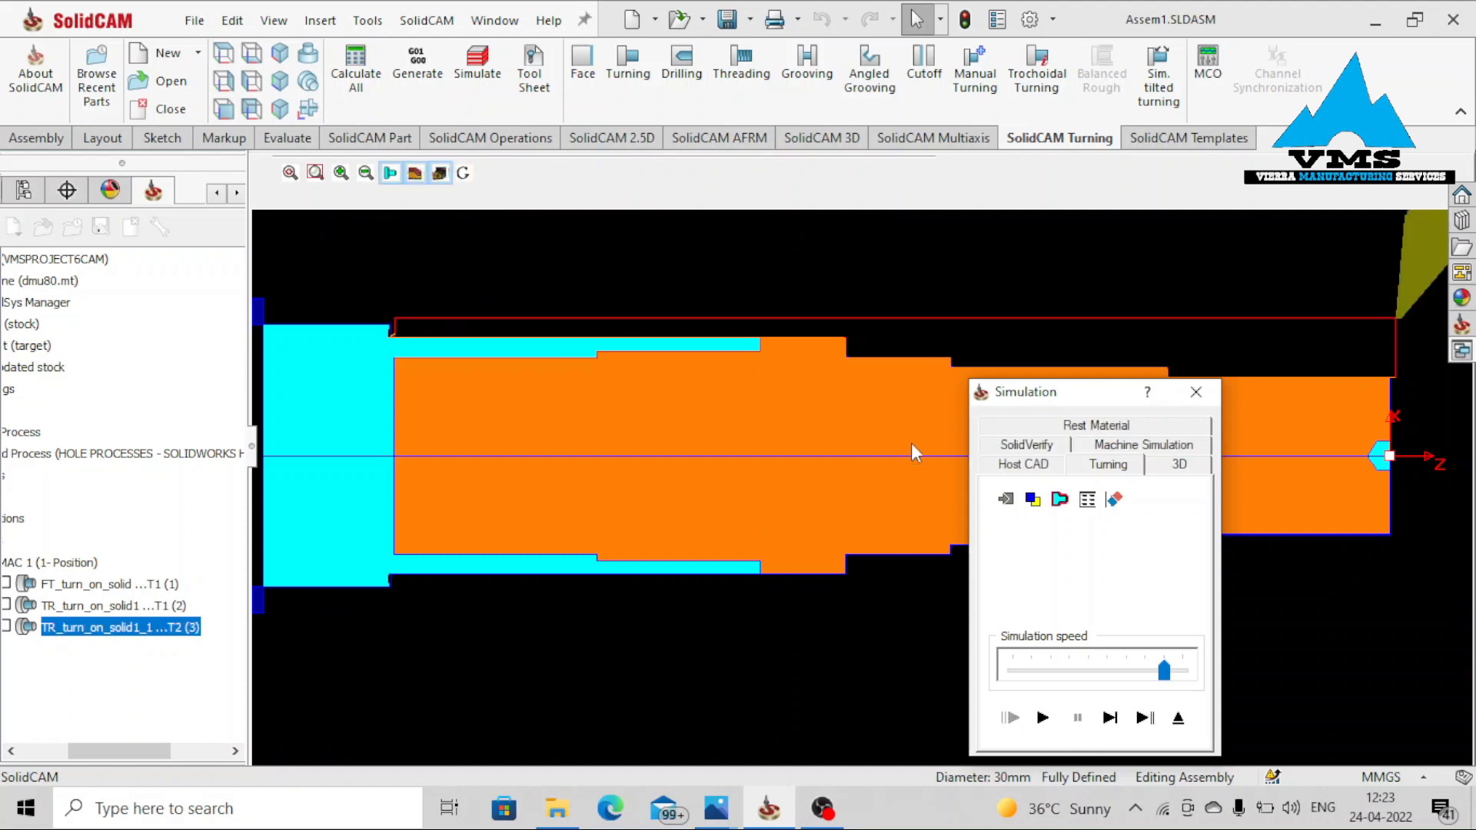
Examine the shaft's rear steps in the Turning simulation of the finishing operation and close the simulation
{"action": "scroll", "coordinate": [641, 353], "scroll_direction": "up", "scroll_amount": 2}
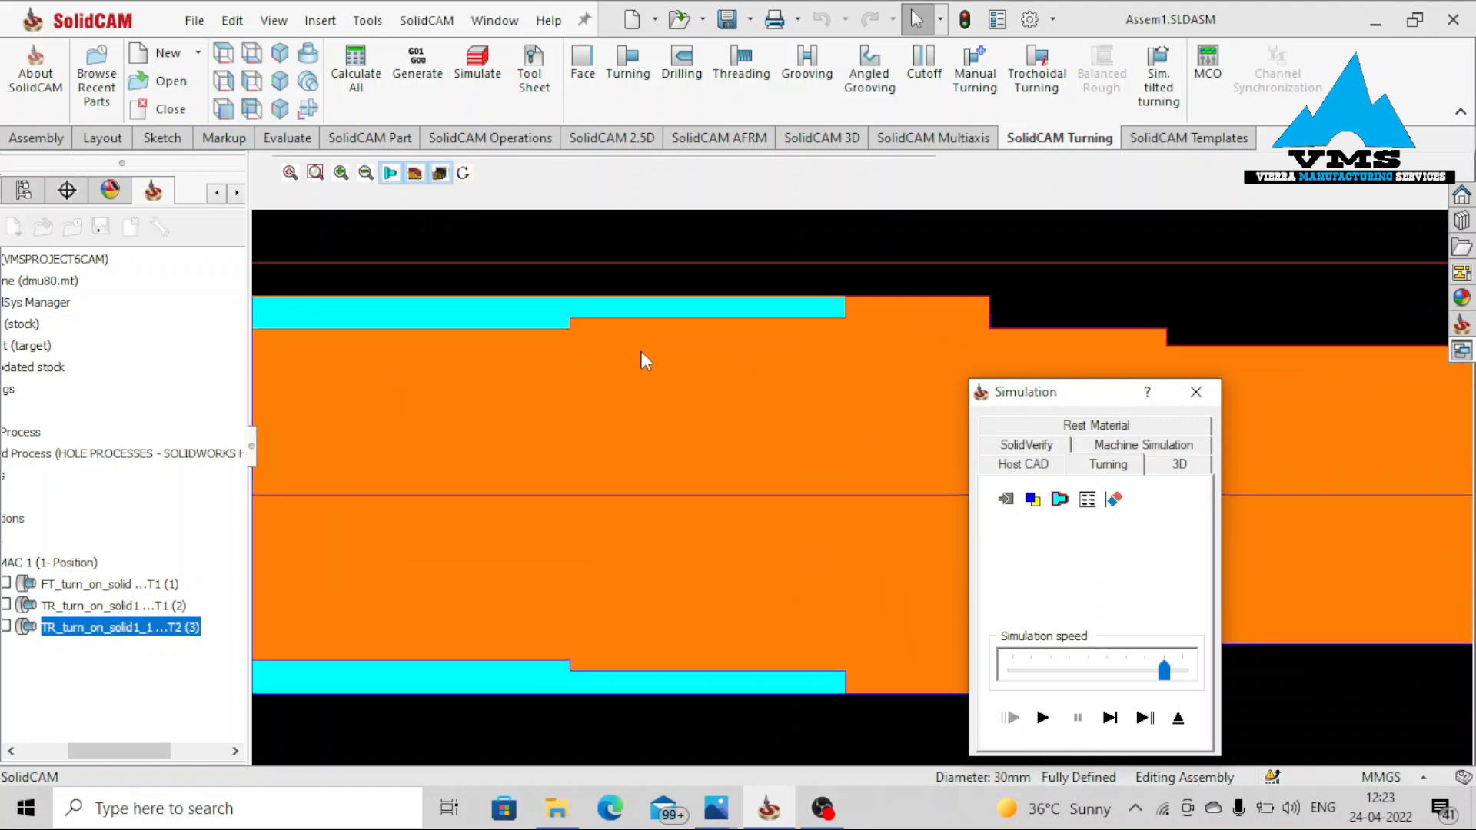
{"action": "scroll", "coordinate": [709, 361], "scroll_direction": "down", "scroll_amount": 1}
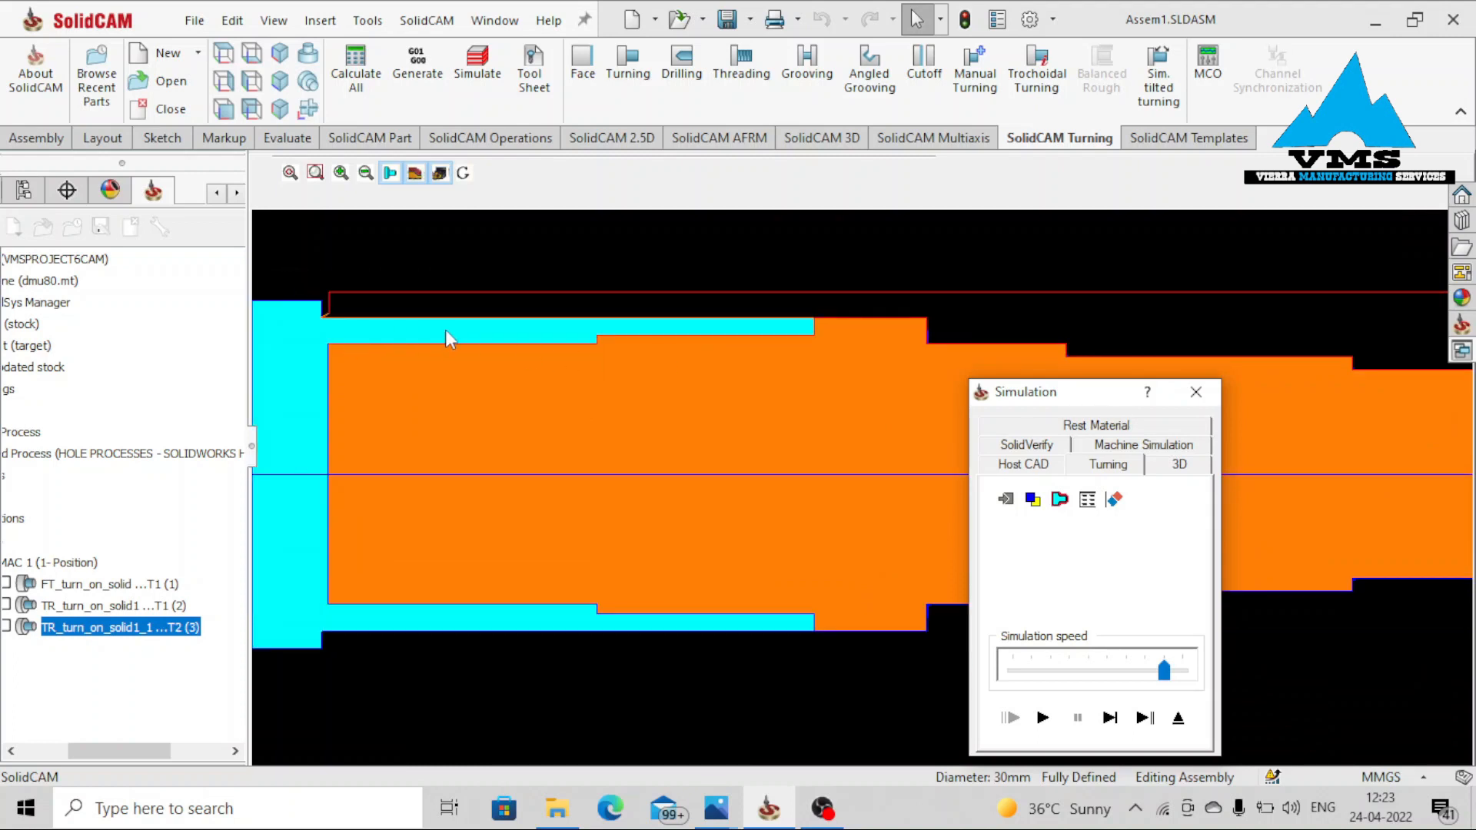
{"action": "scroll", "coordinate": [551, 340], "scroll_direction": "down", "scroll_amount": 2}
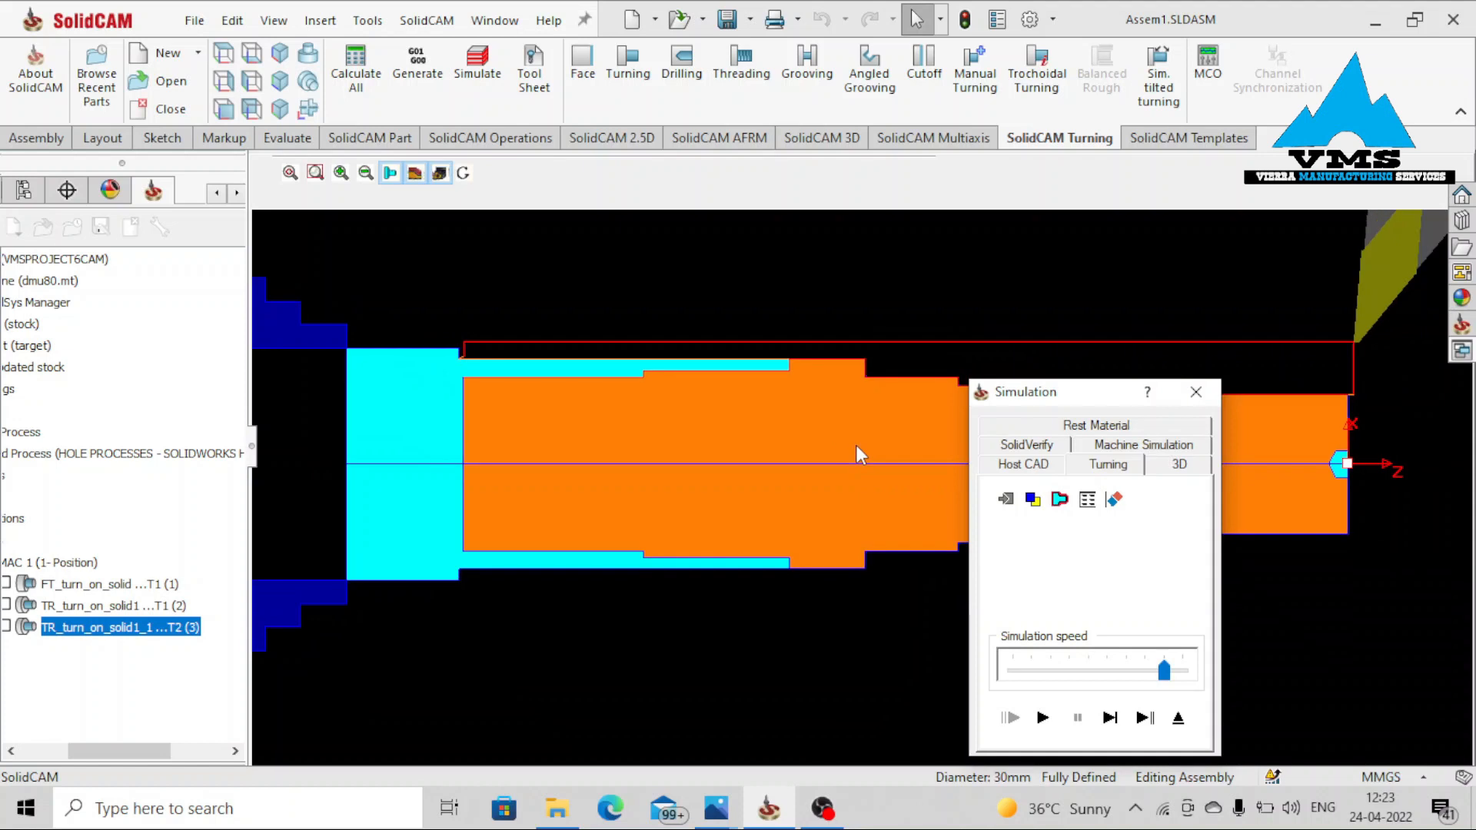
{"action": "left_click", "coordinate": [1196, 392]}
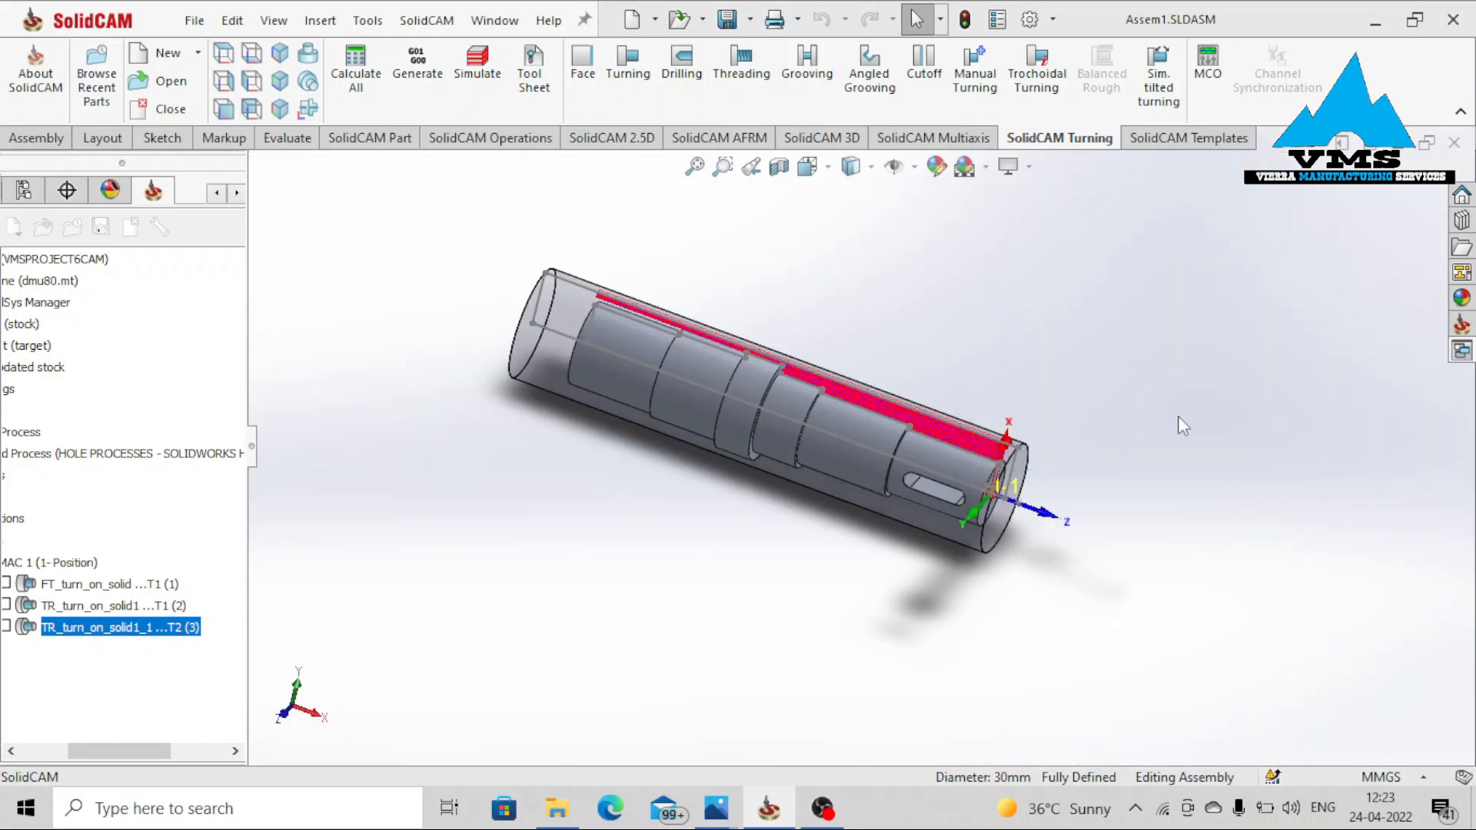
Hide the toolpath display of the rough and finish turning operations on the model
{"action": "left_click", "coordinate": [984, 136]}
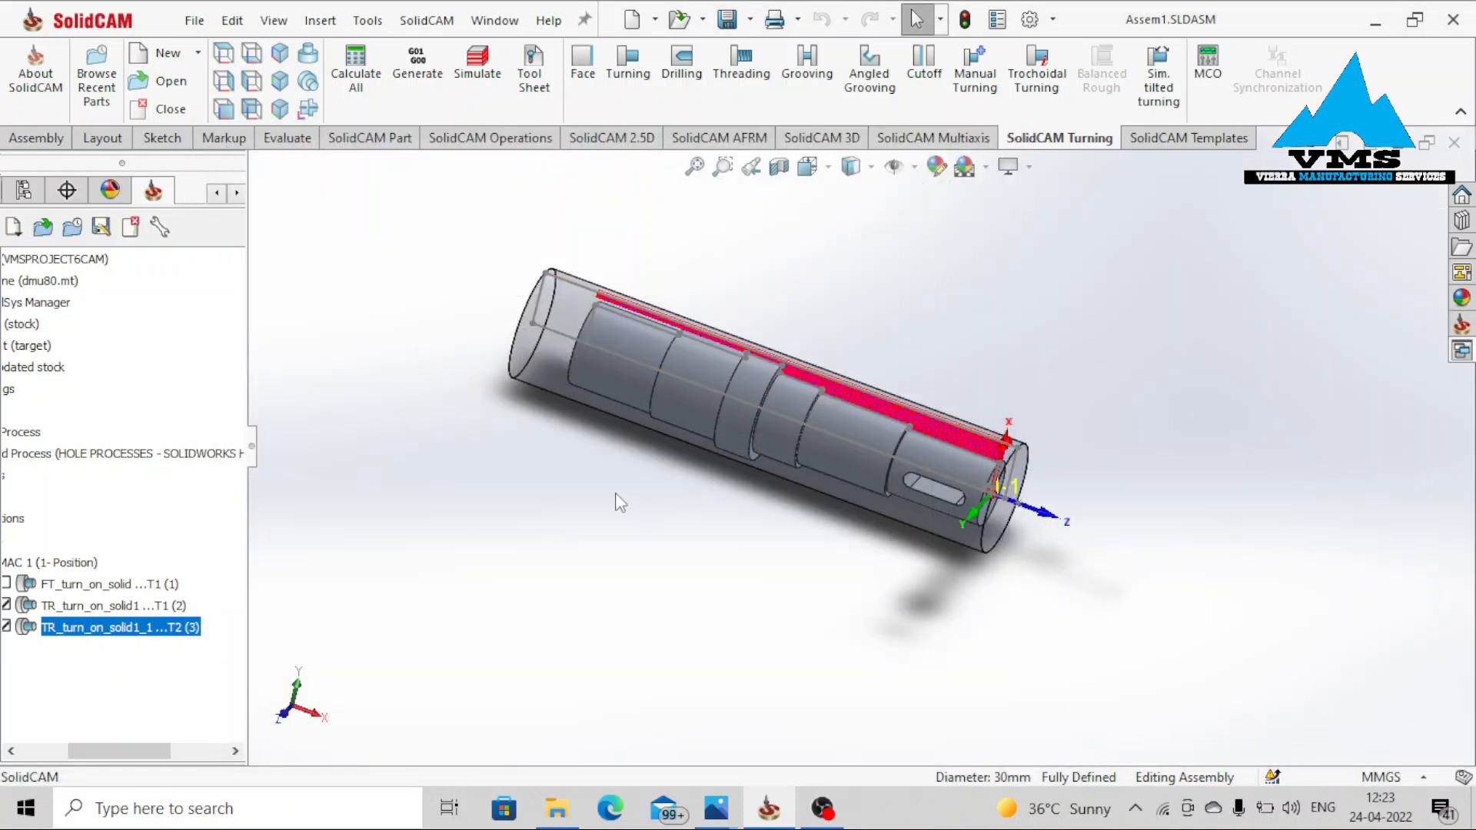
{"action": "left_click", "coordinate": [6, 626]}
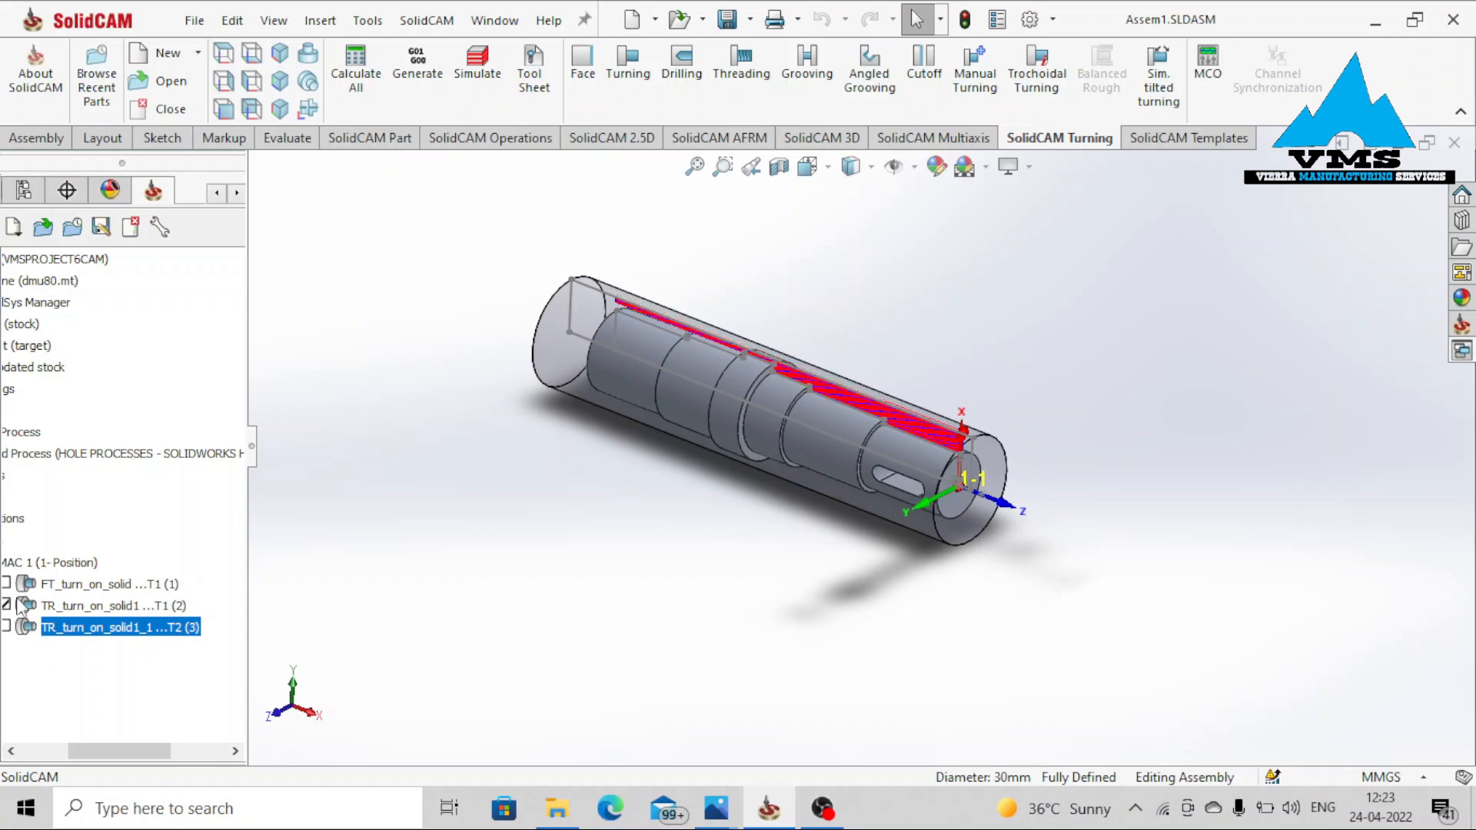
{"action": "left_click", "coordinate": [6, 605]}
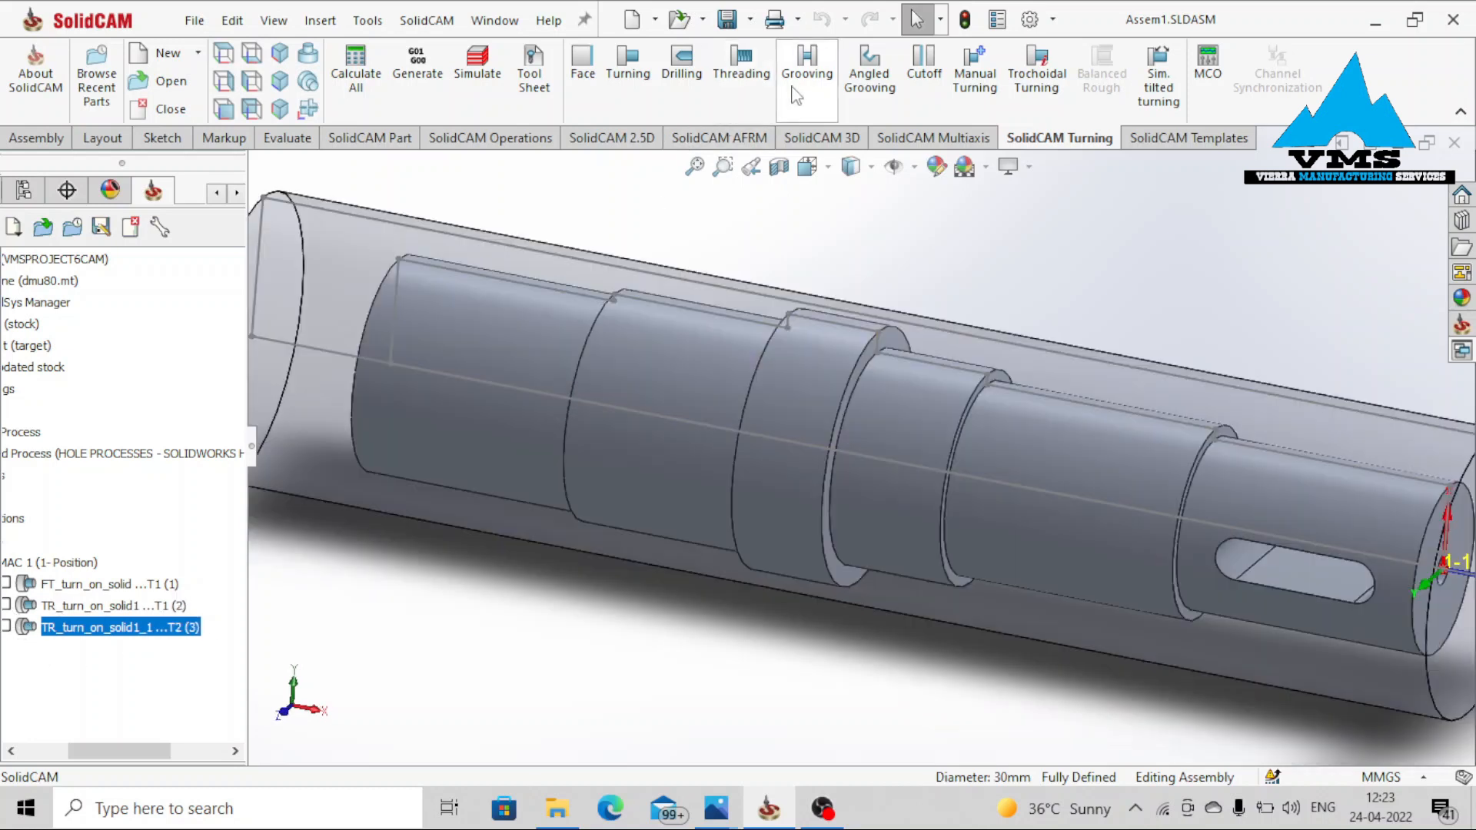
Start a Grooving operation with new solid geometry and set the chain start on the rear shoulder face of the largest-diameter collar
{"action": "left_click", "coordinate": [825, 81]}
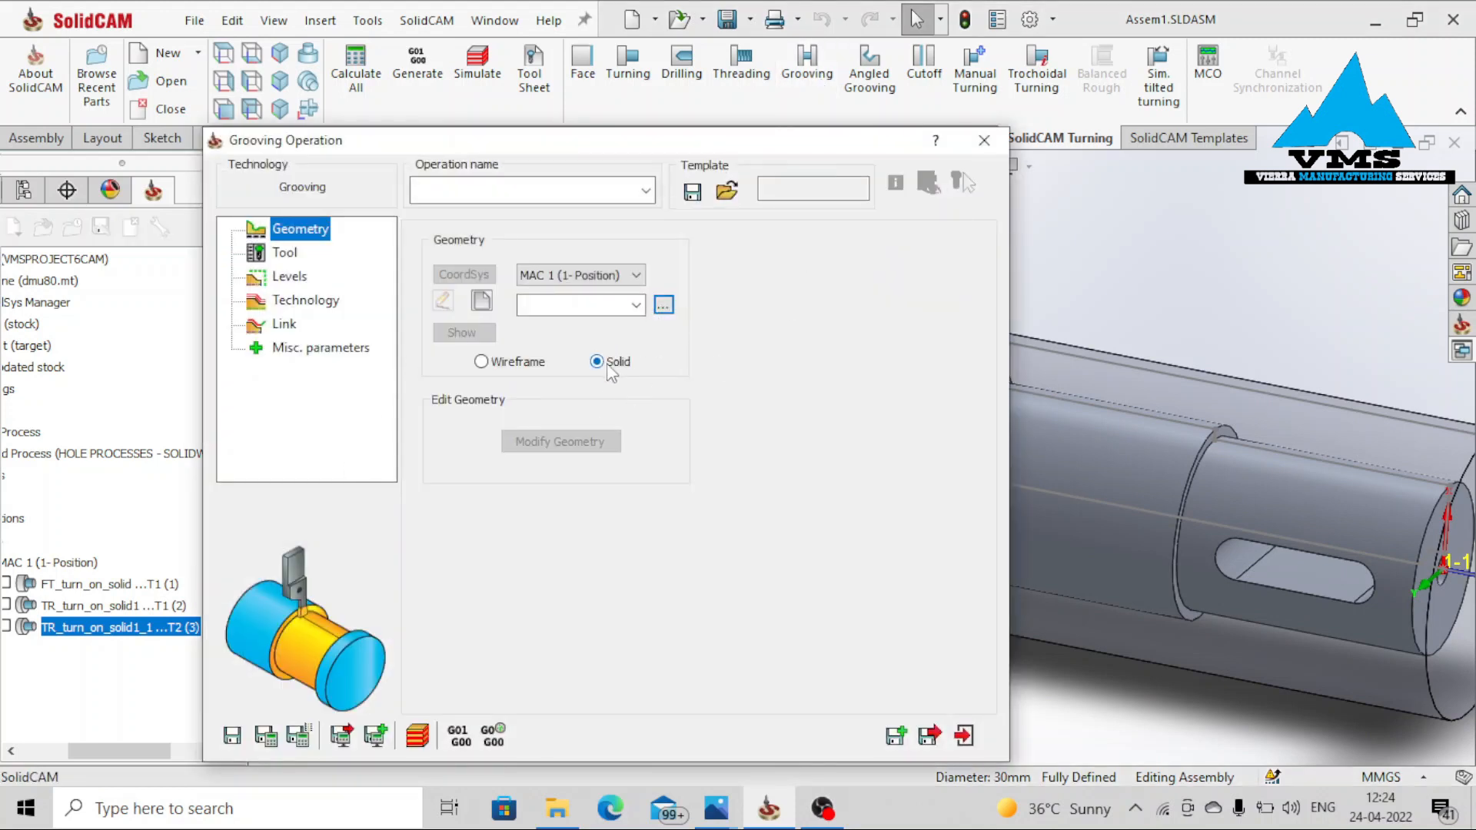
{"action": "left_click", "coordinate": [485, 303]}
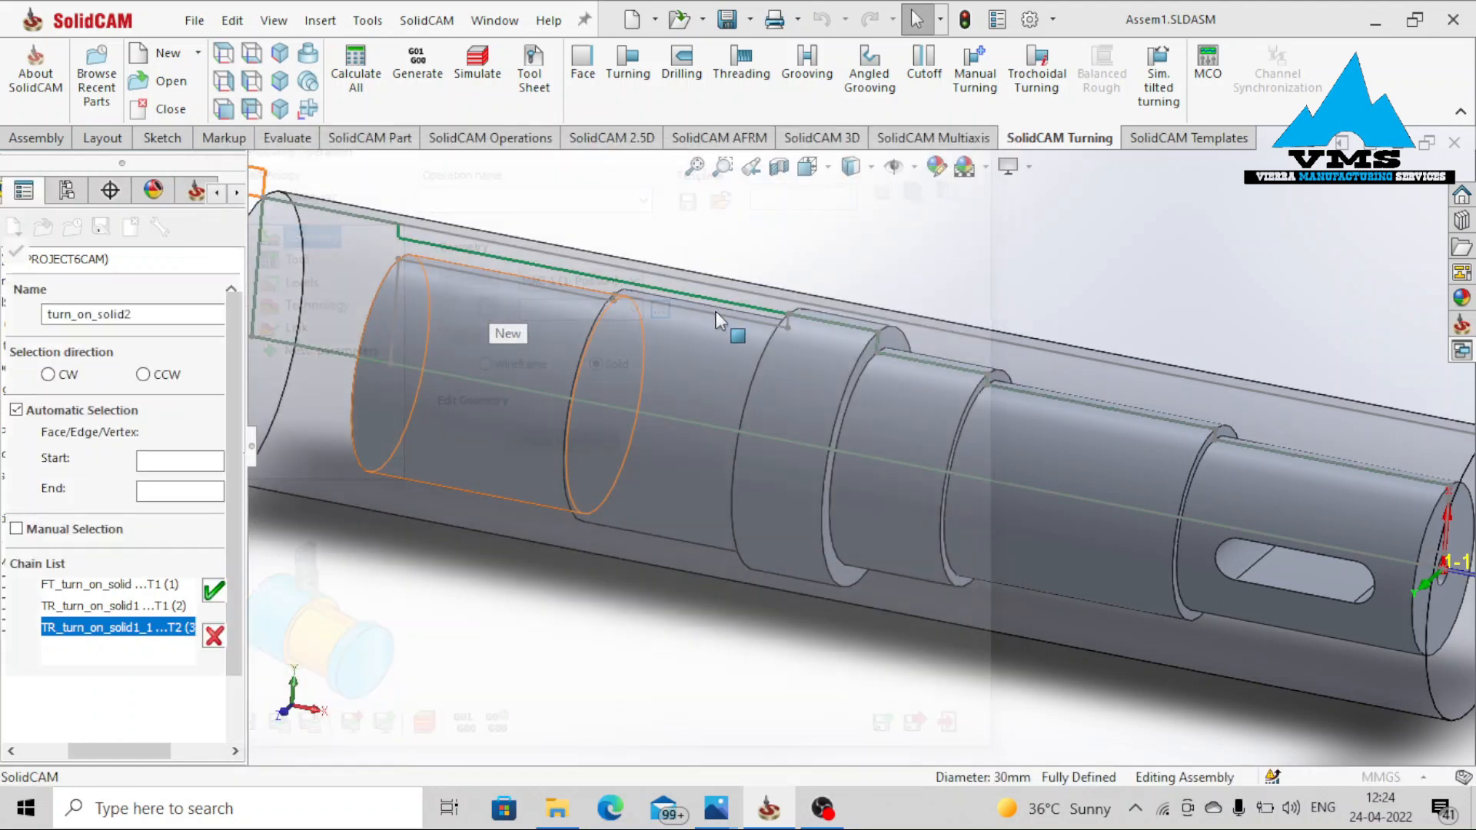
{"action": "left_click", "coordinate": [768, 381]}
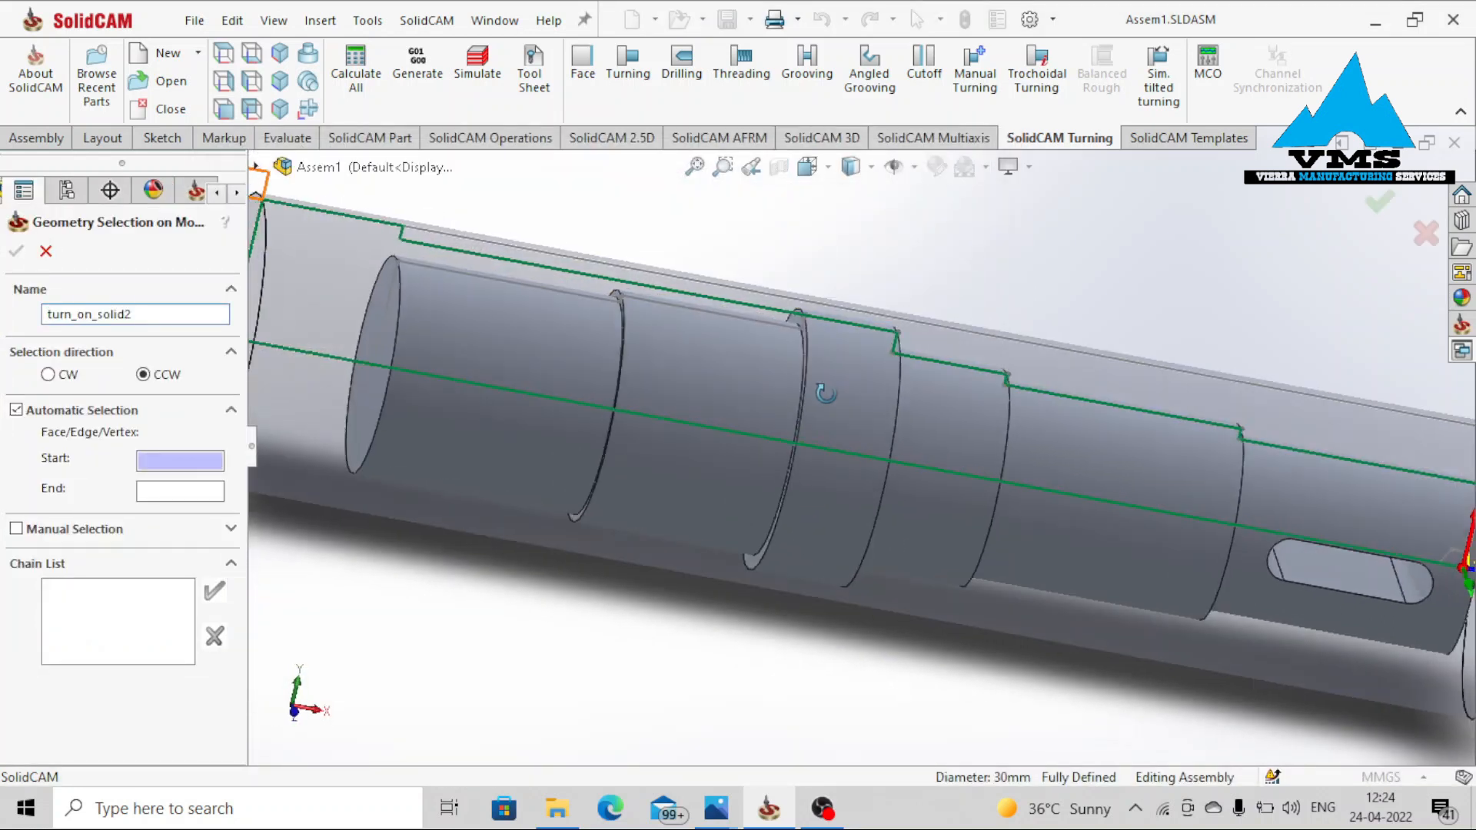
{"action": "scroll", "coordinate": [903, 330], "scroll_direction": "down", "scroll_amount": 5}
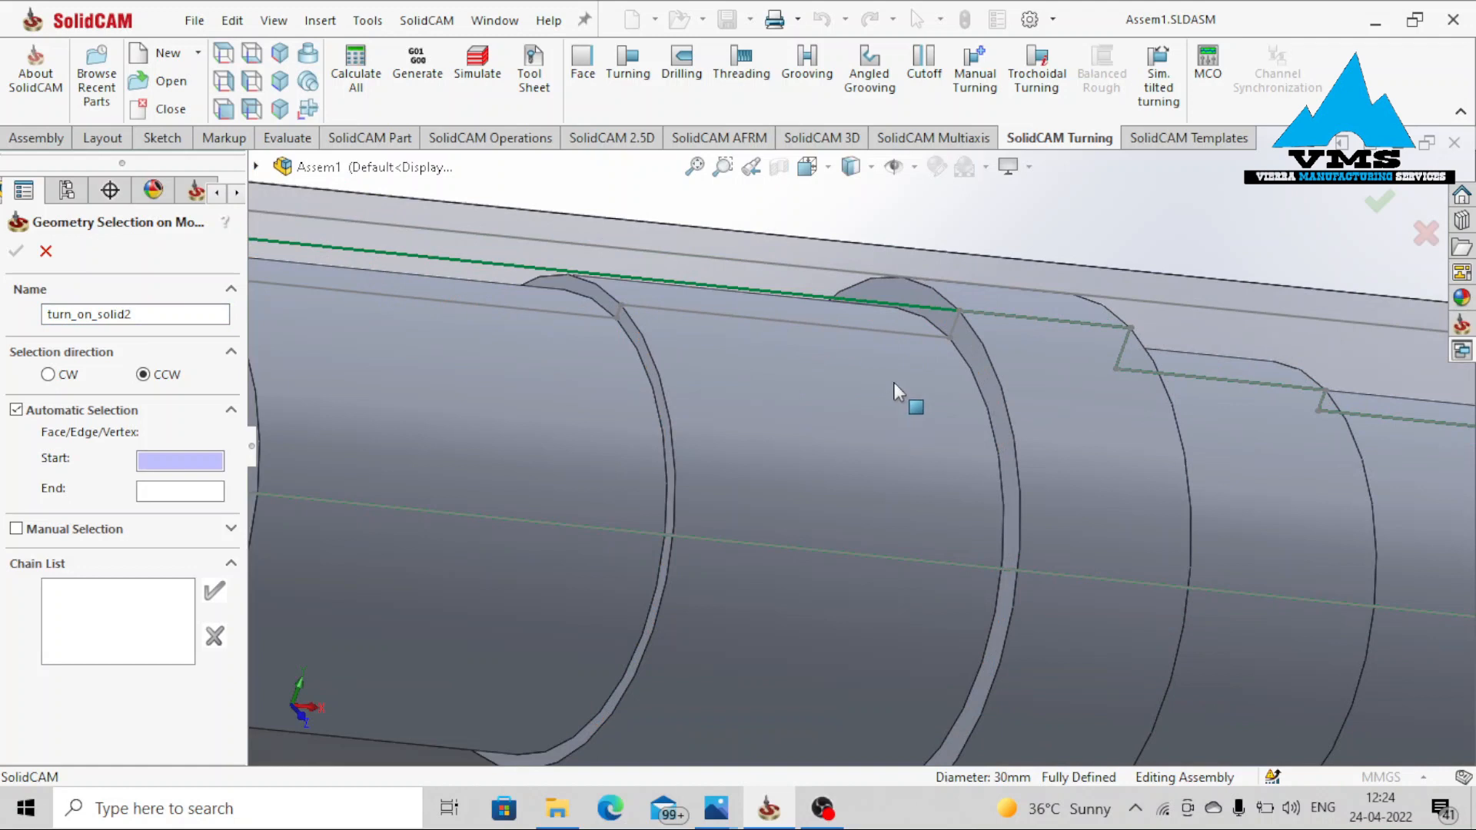
{"action": "scroll", "coordinate": [900, 392], "scroll_direction": "down", "scroll_amount": 2}
{"action": "left_click", "coordinate": [1002, 333]}
{"action": "scroll", "coordinate": [1001, 342], "scroll_direction": "up", "scroll_amount": 5}
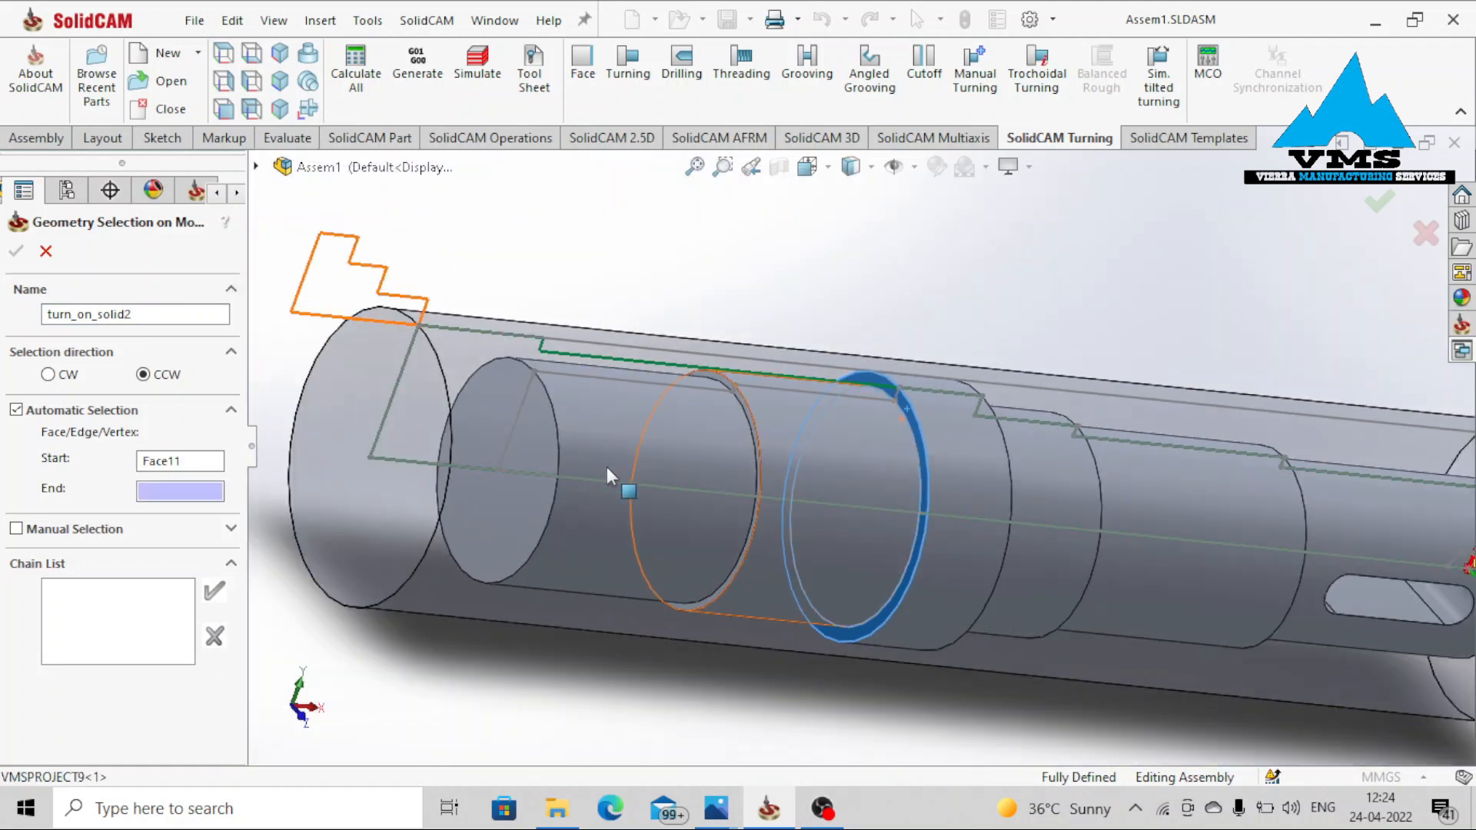
End the groove chain on the cylindrical face of the rearmost shaft step and accept the chain as the operation's geometry
{"action": "scroll", "coordinate": [606, 467], "scroll_direction": "up", "scroll_amount": 3}
{"action": "scroll", "coordinate": [504, 442], "scroll_direction": "down", "scroll_amount": 3}
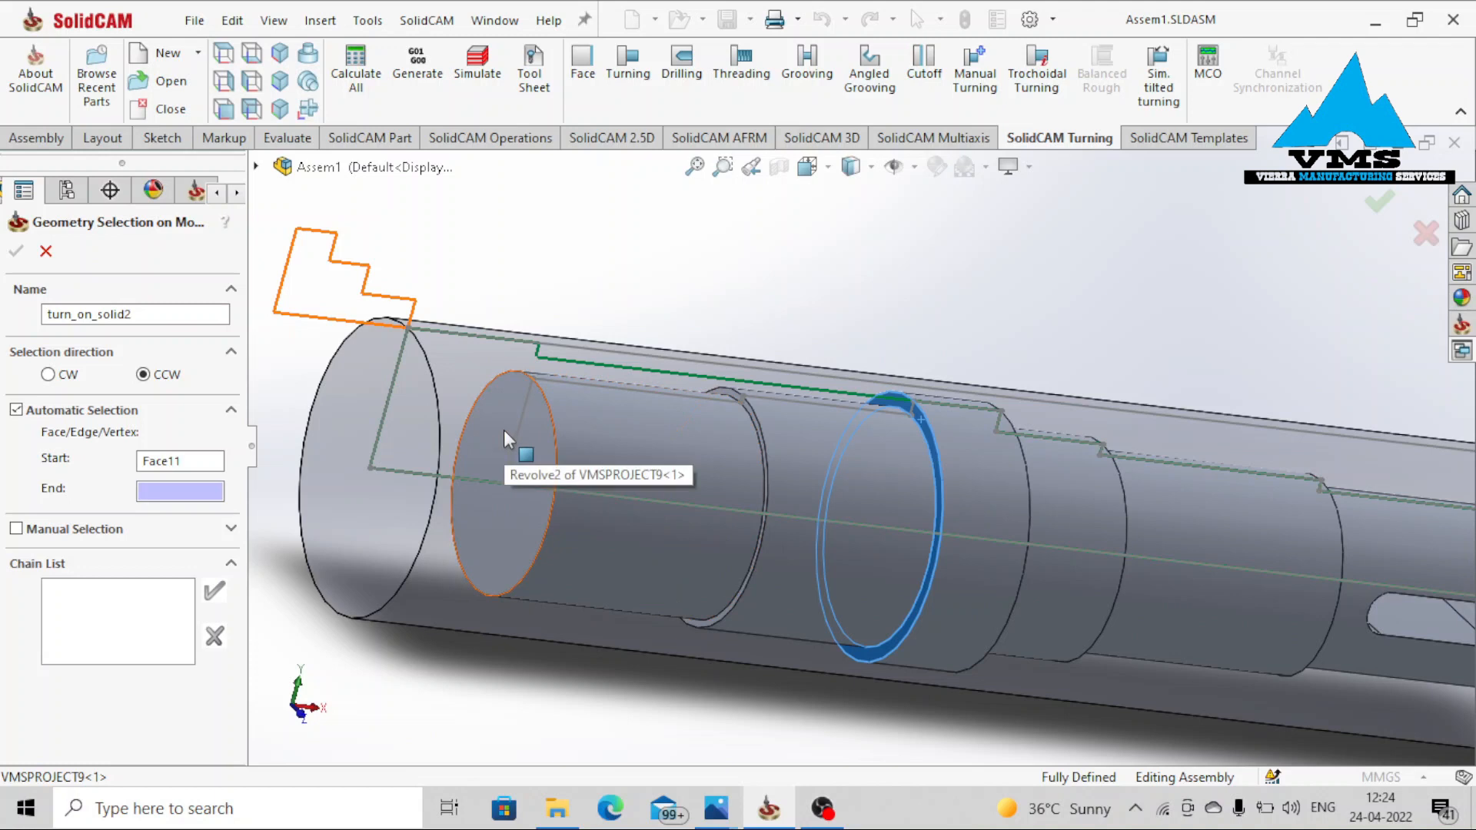
{"action": "left_click", "coordinate": [504, 439]}
{"action": "middle_click_drag", "start_coordinate": [580, 488], "coordinate": [477, 502]}
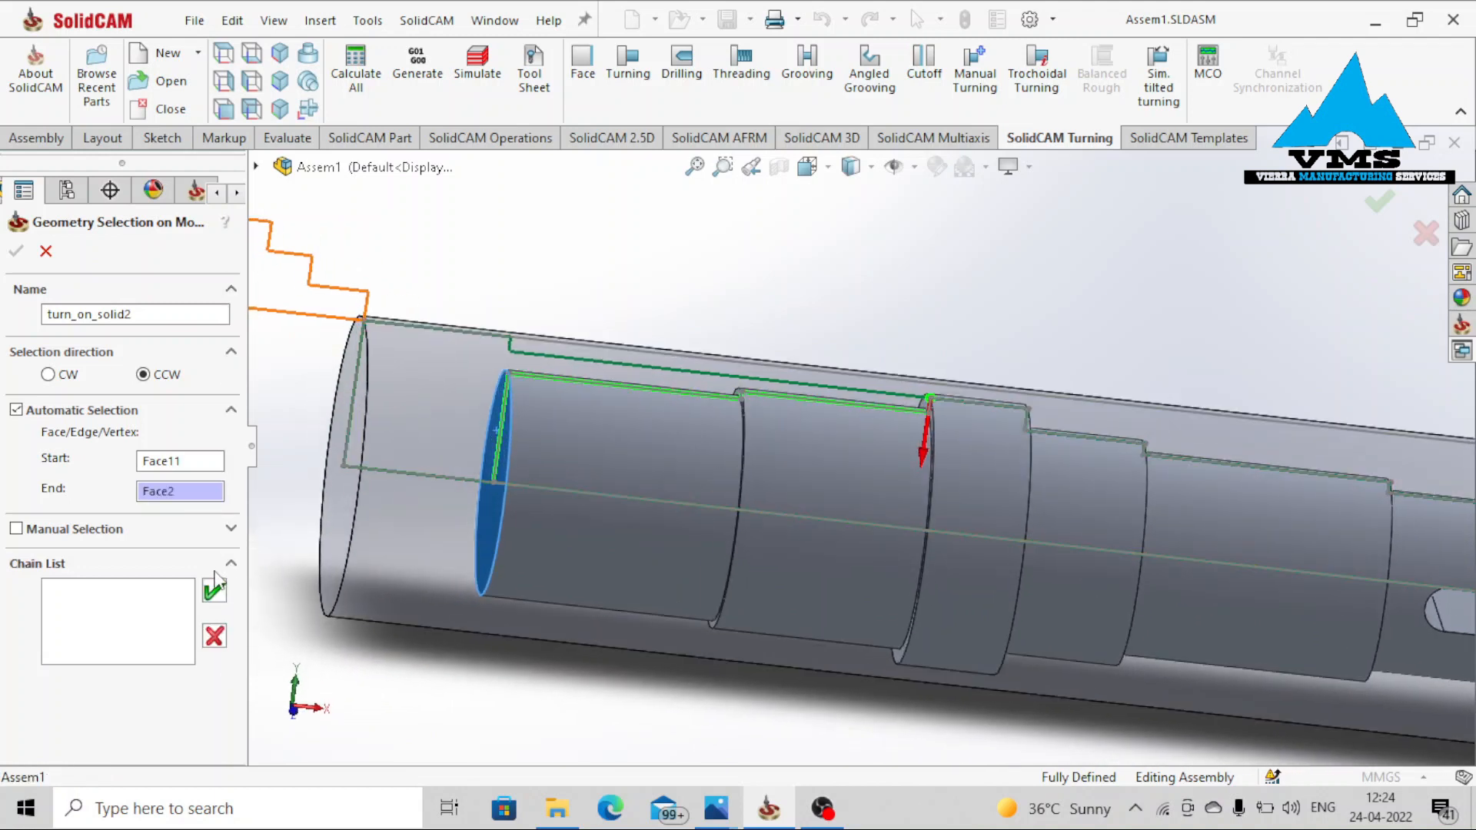
{"action": "left_click", "coordinate": [183, 492]}
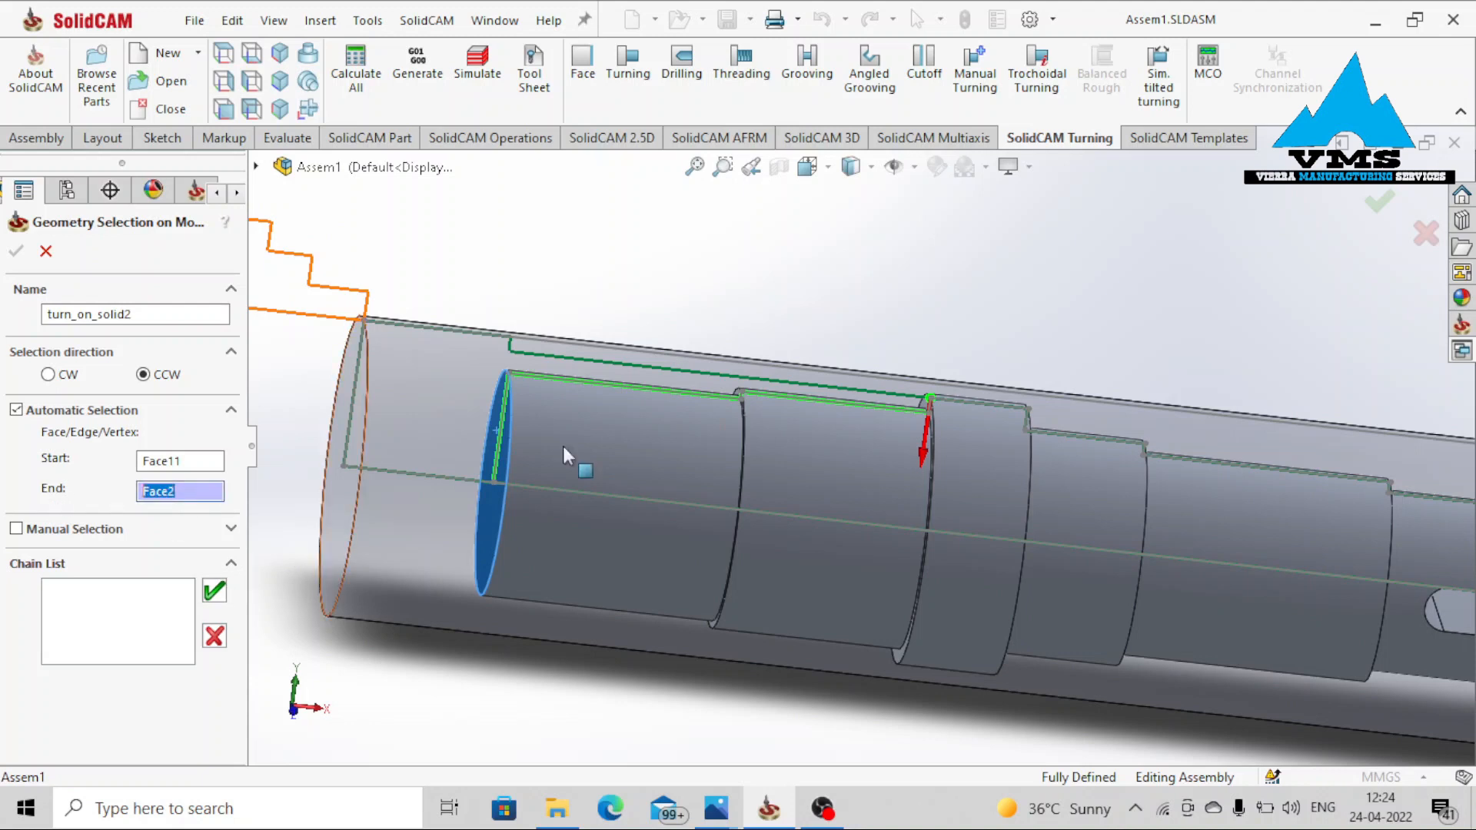
{"action": "left_click", "coordinate": [562, 409]}
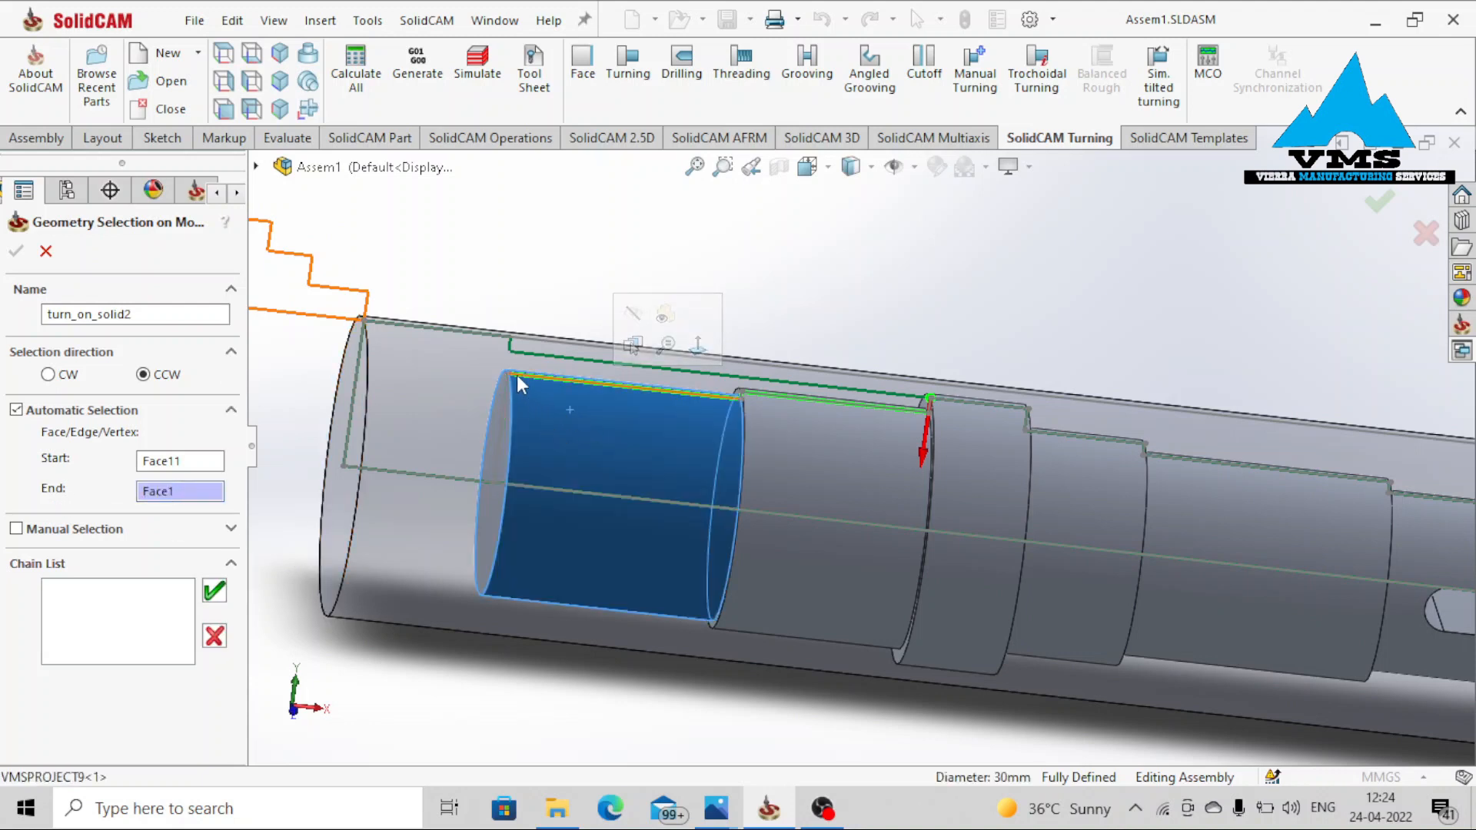
{"action": "middle_click_drag", "start_coordinate": [632, 415], "coordinate": [666, 436]}
{"action": "left_click", "coordinate": [214, 592]}
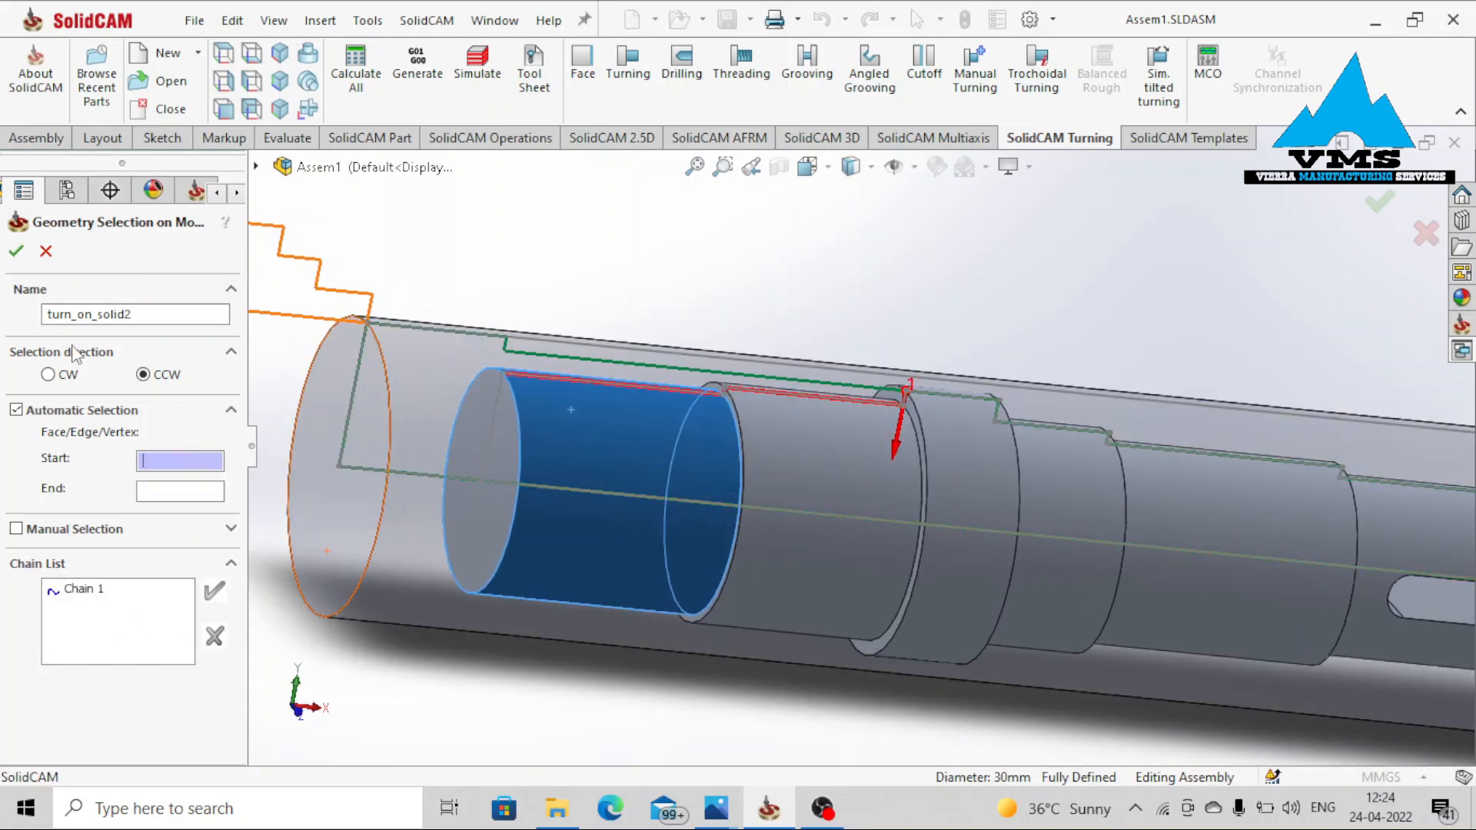
{"action": "left_click", "coordinate": [17, 251]}
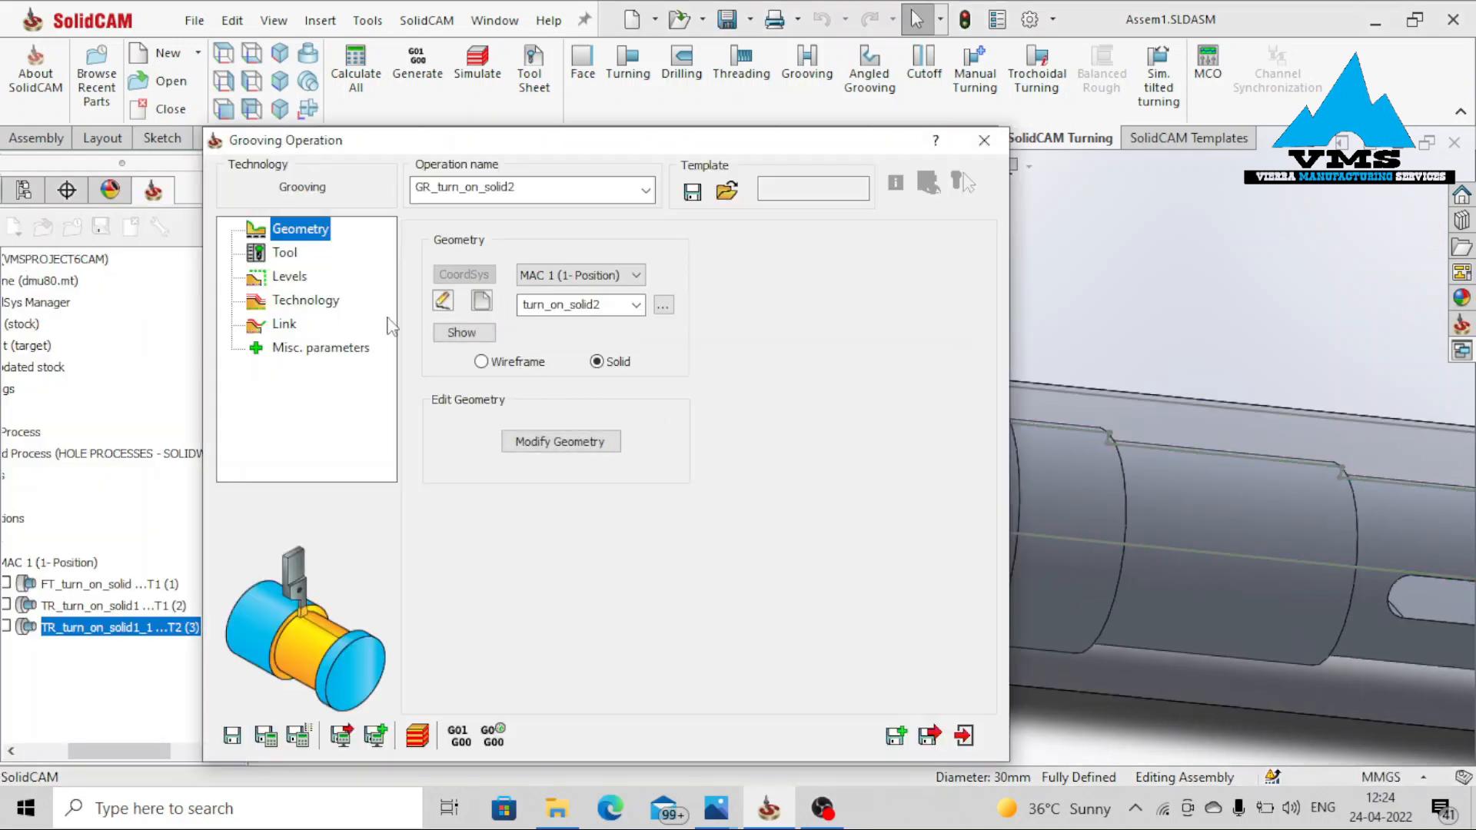
Add a new Groove tool to the tool table and assign it to the grooving operation
{"action": "left_click", "coordinate": [285, 256]}
{"action": "left_click", "coordinate": [550, 585]}
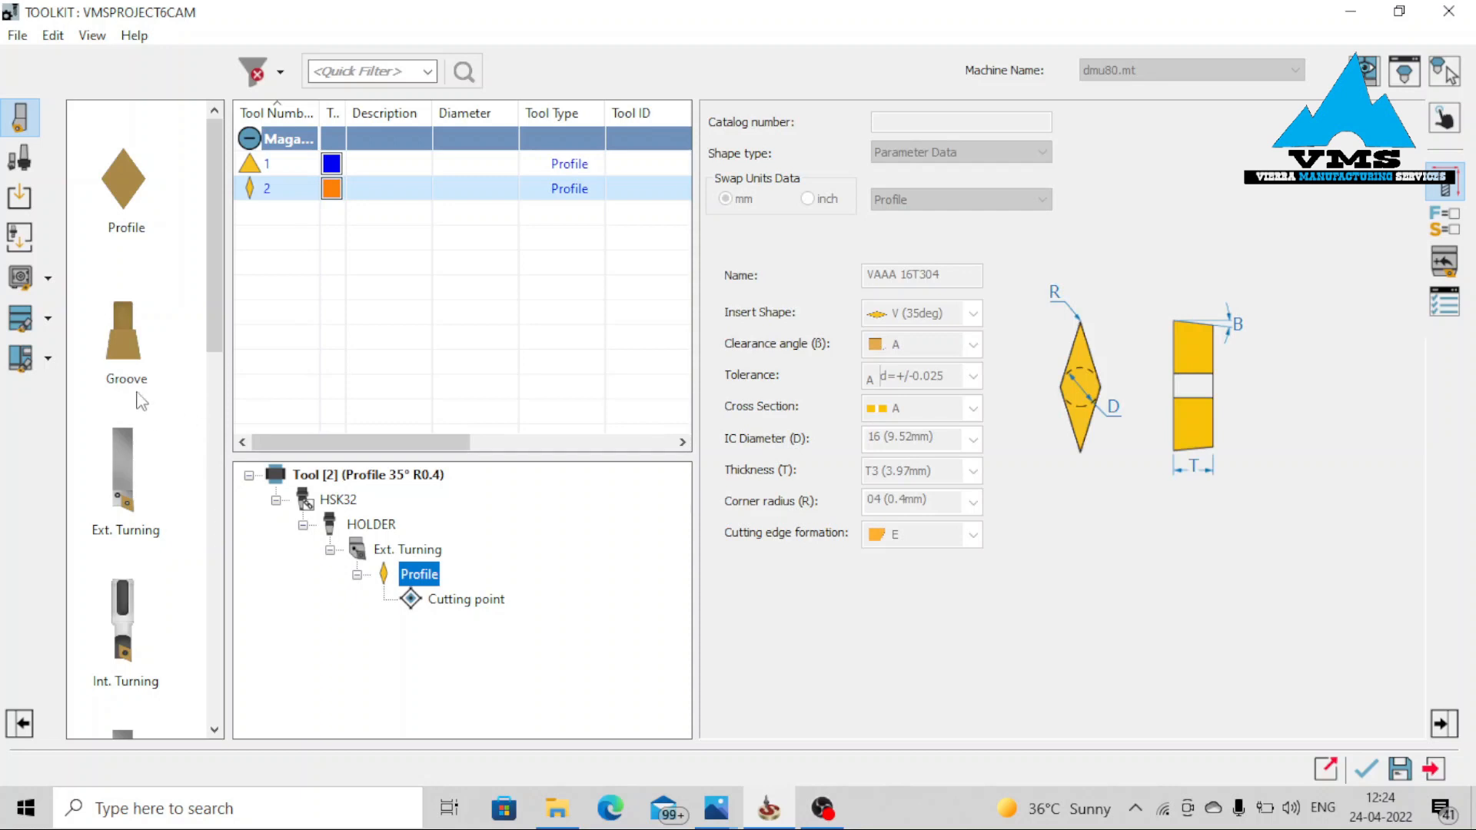
{"action": "double_click", "coordinate": [135, 367]}
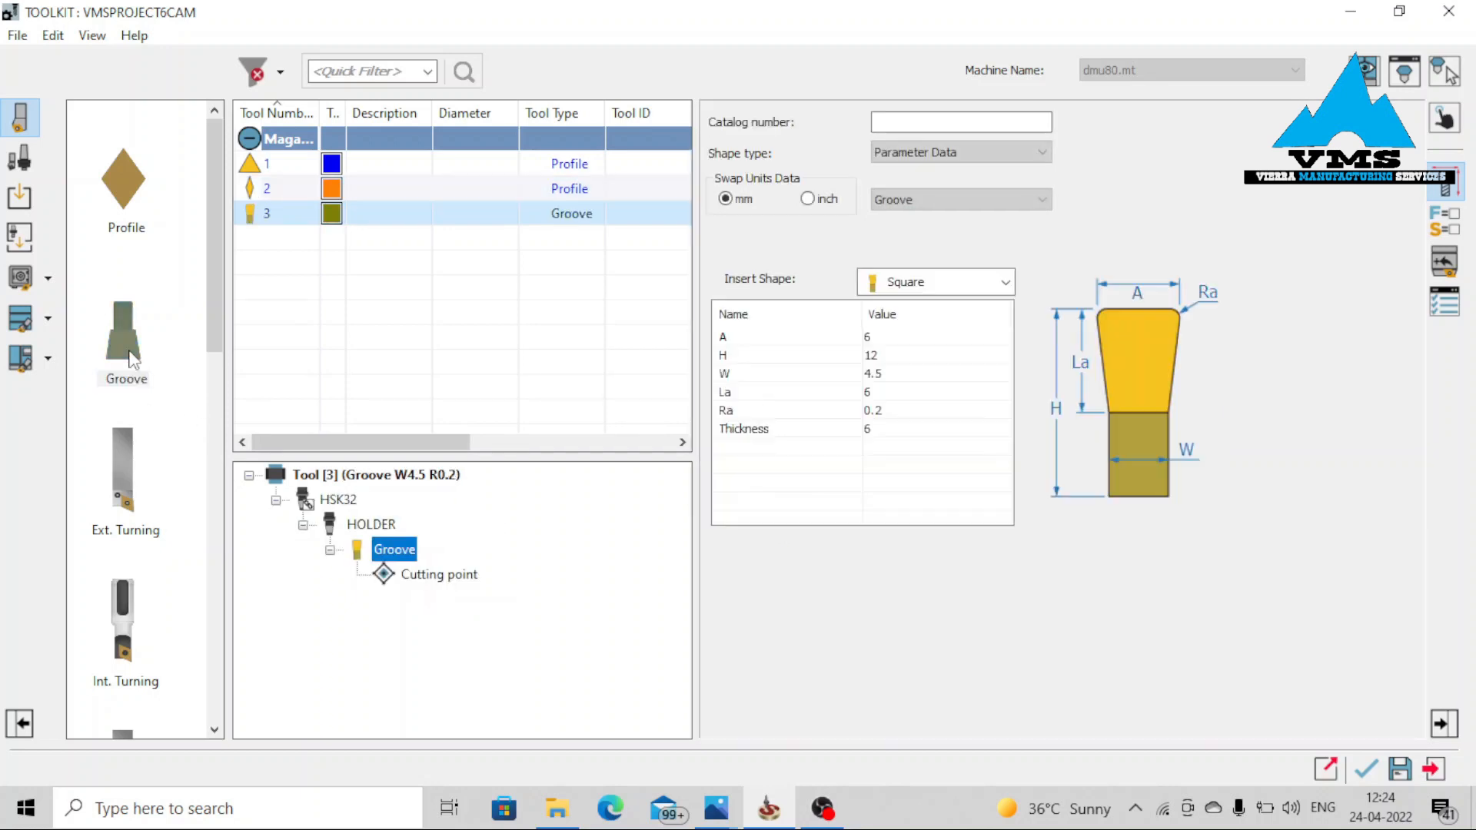
{"action": "left_click", "coordinate": [1366, 768]}
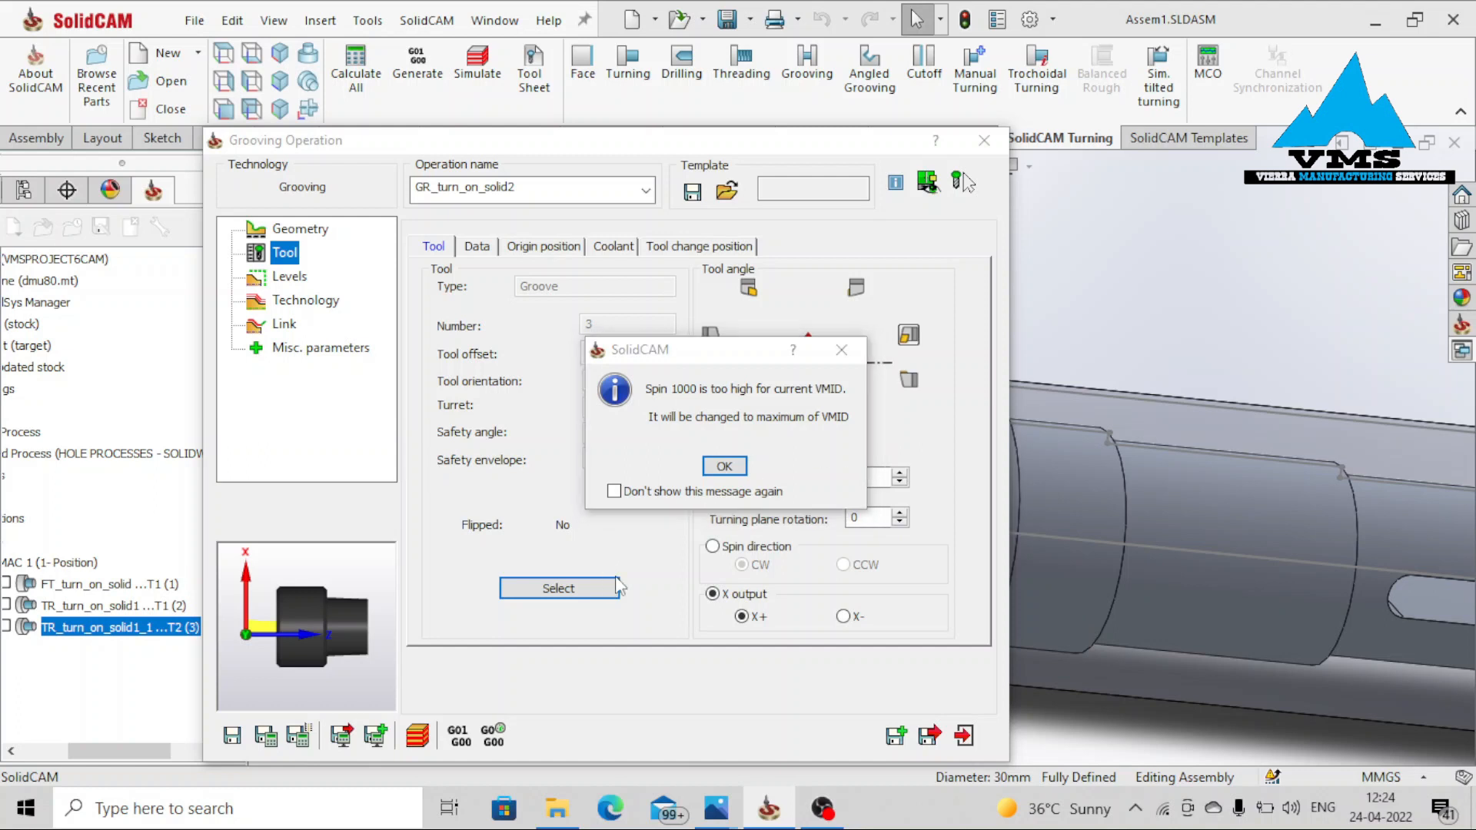
{"action": "left_click", "coordinate": [841, 352]}
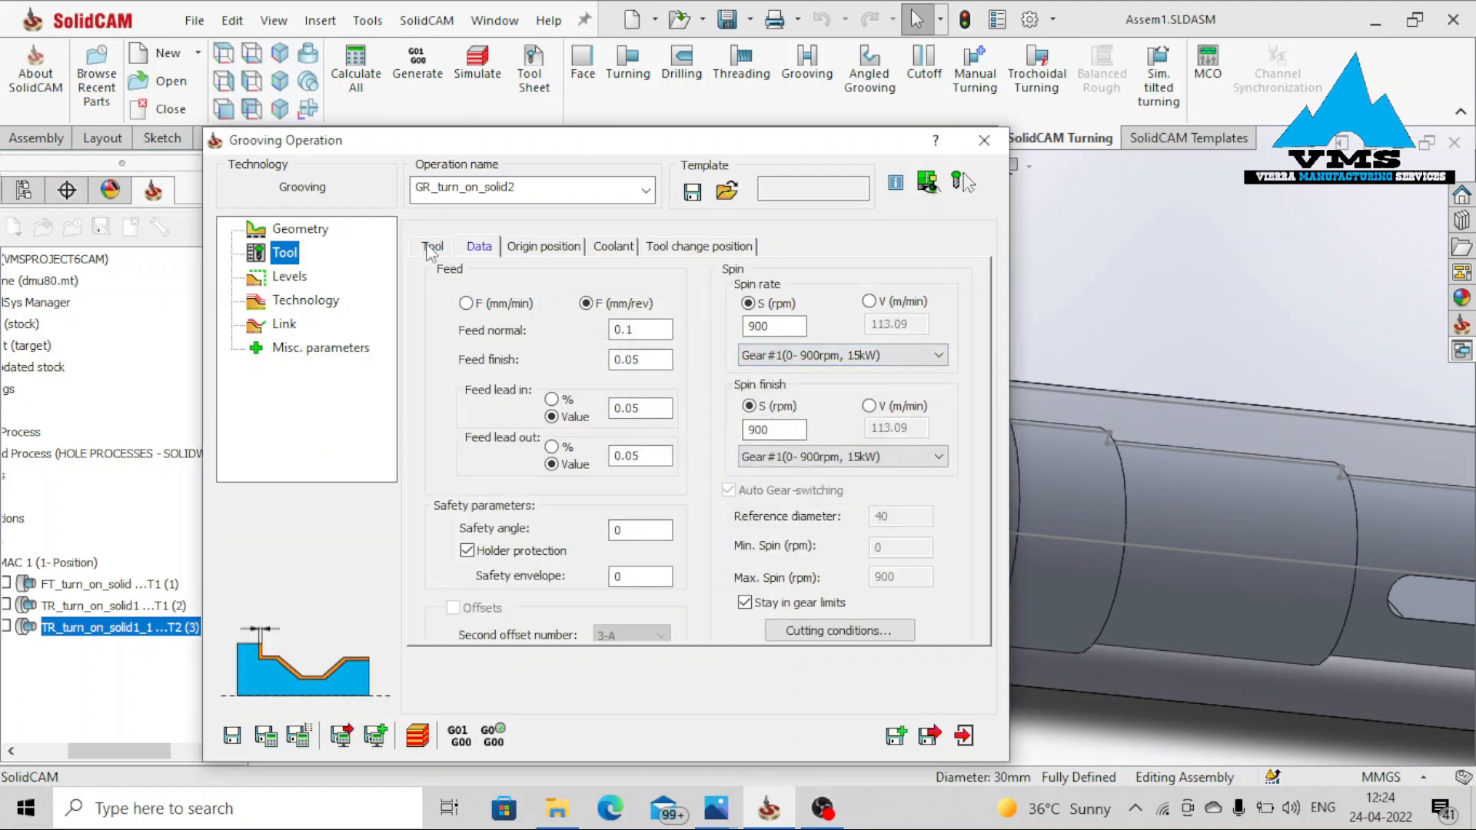
Remove the holder from the groove tool and reassign the tool to the grooving operation
{"action": "left_click", "coordinate": [565, 584]}
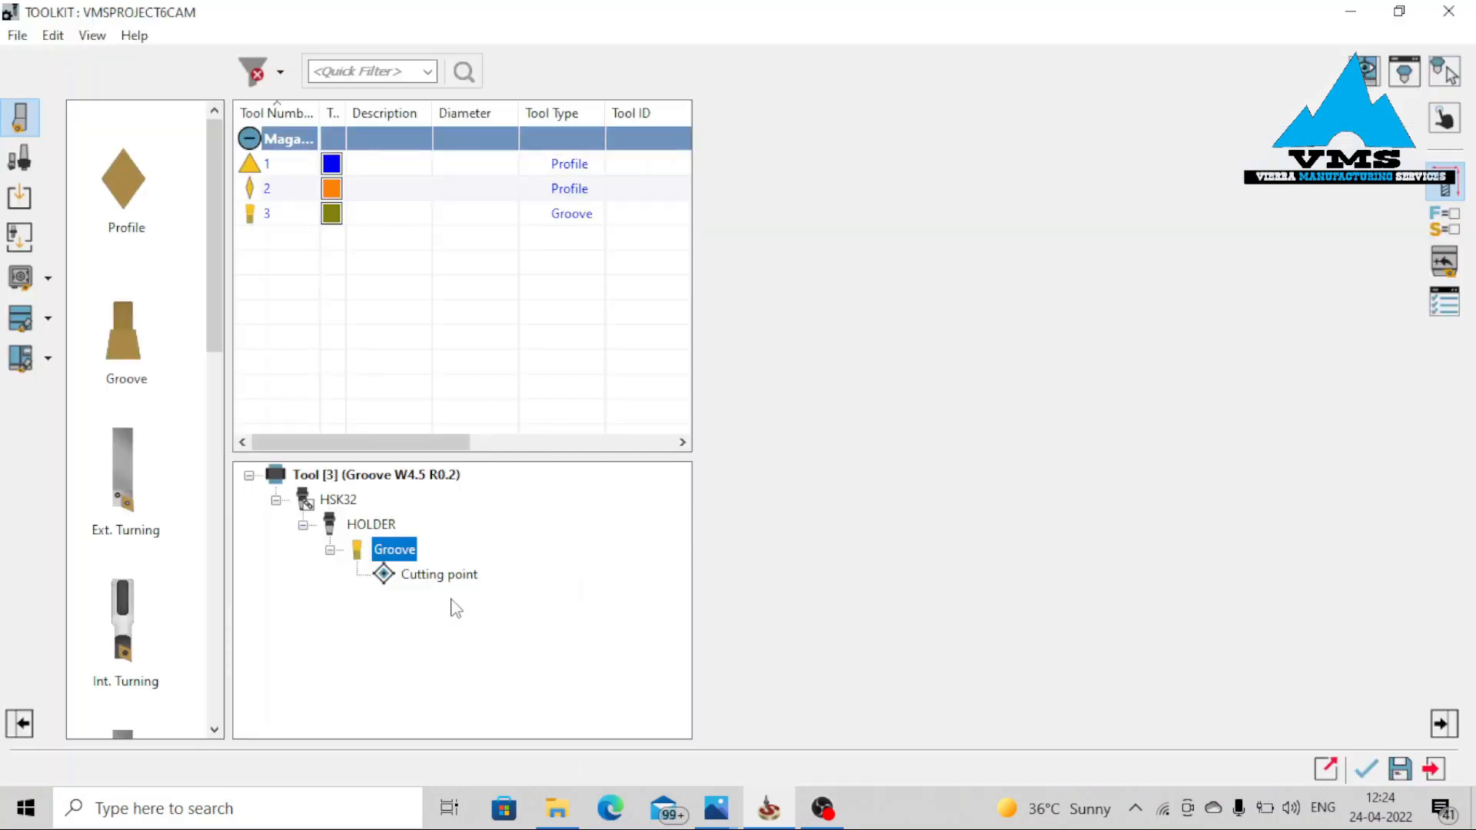
{"action": "right_click", "coordinate": [355, 528]}
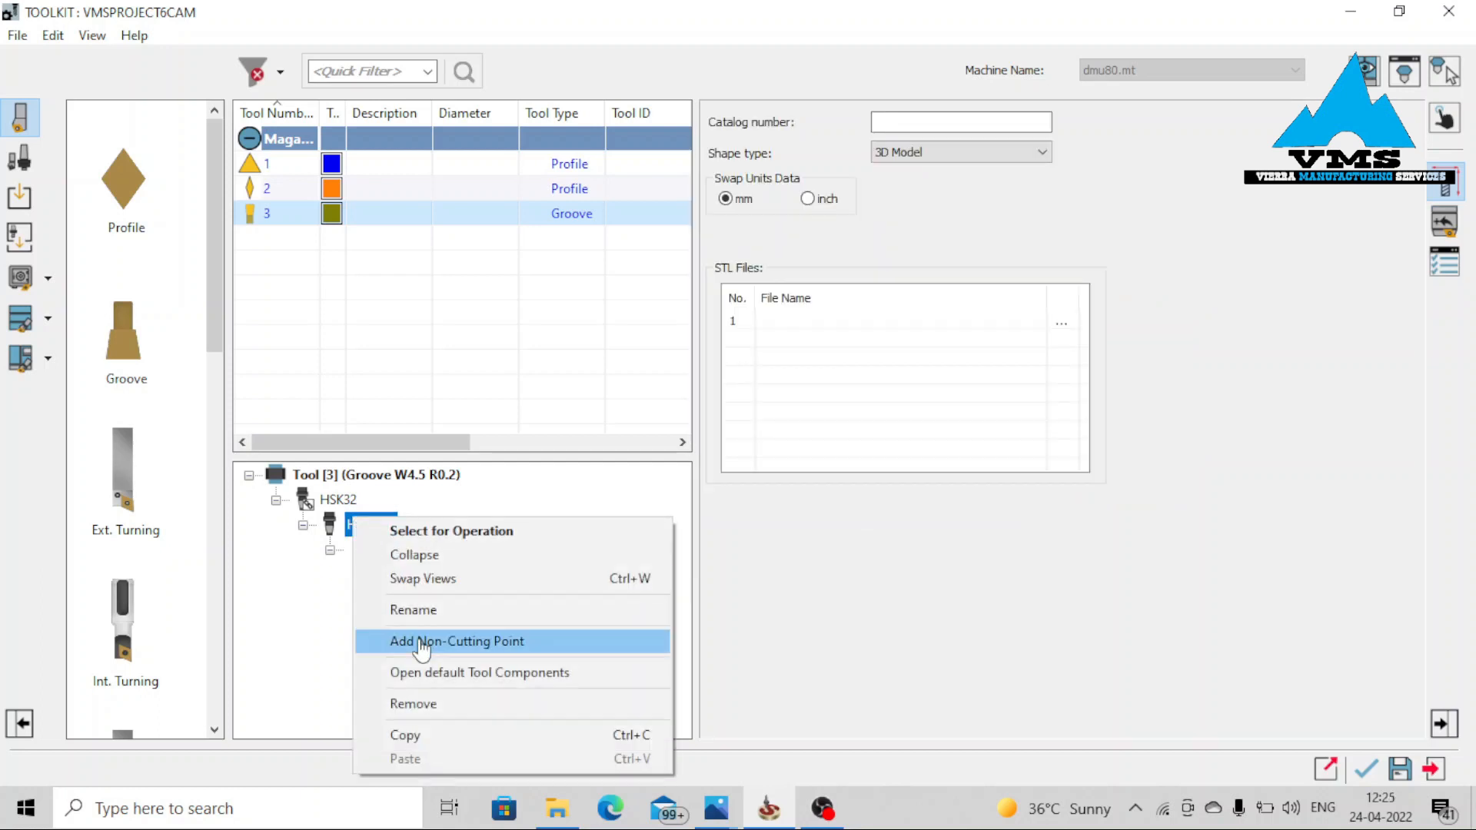
{"action": "left_click", "coordinate": [446, 702]}
{"action": "left_click", "coordinate": [342, 502]}
{"action": "right_click", "coordinate": [369, 498]}
{"action": "left_click", "coordinate": [446, 344]}
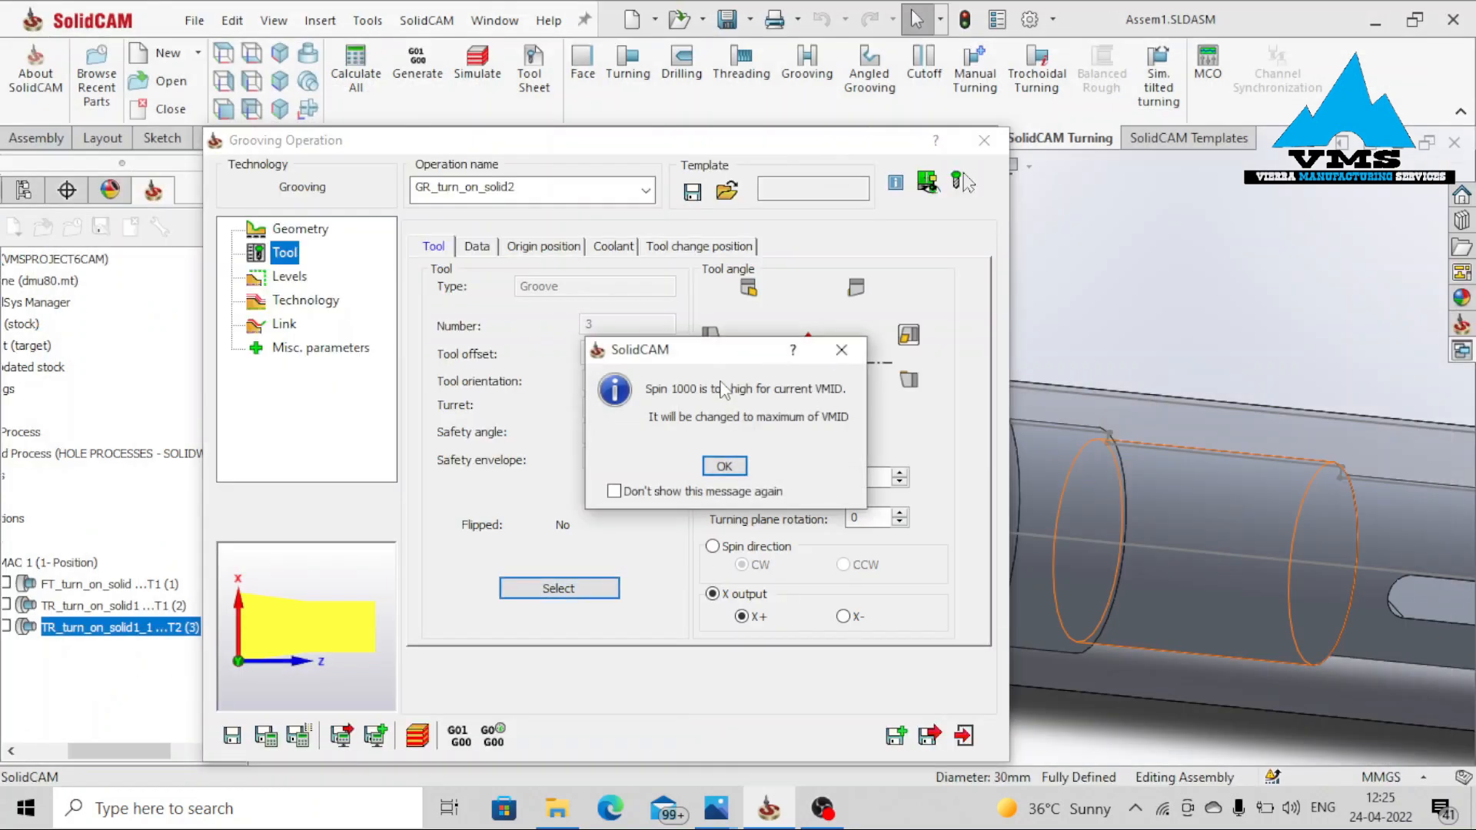
{"action": "left_click", "coordinate": [841, 350]}
{"action": "left_click", "coordinate": [444, 247]}
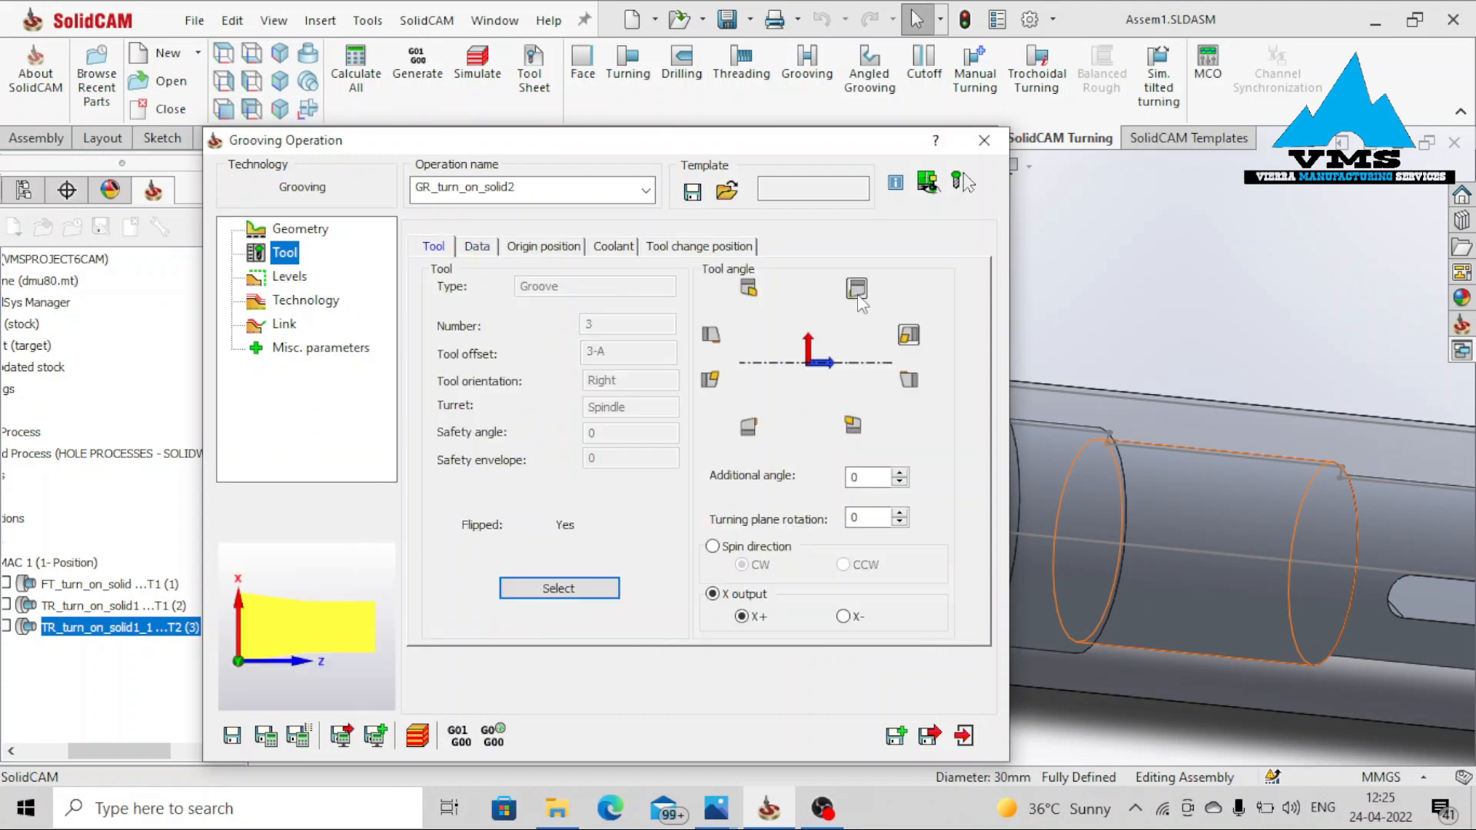
Check the grooving operation's levels, technology, link and miscellaneous parameters, and save and calculate it
{"action": "left_click", "coordinate": [290, 279]}
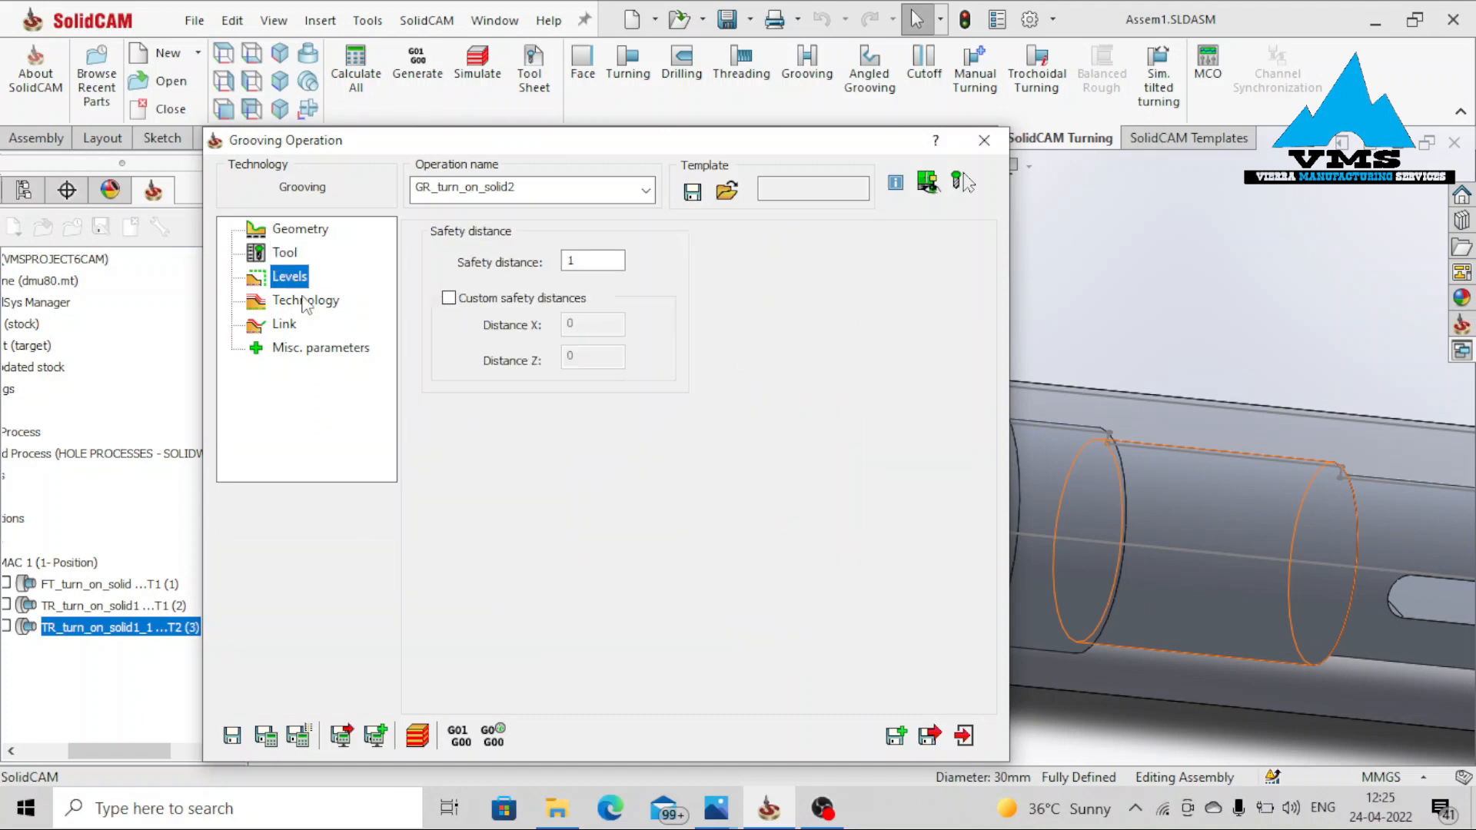
{"action": "left_click", "coordinate": [308, 301]}
{"action": "left_click", "coordinate": [556, 388]}
{"action": "left_click", "coordinate": [543, 417]}
{"action": "left_click", "coordinate": [516, 231]}
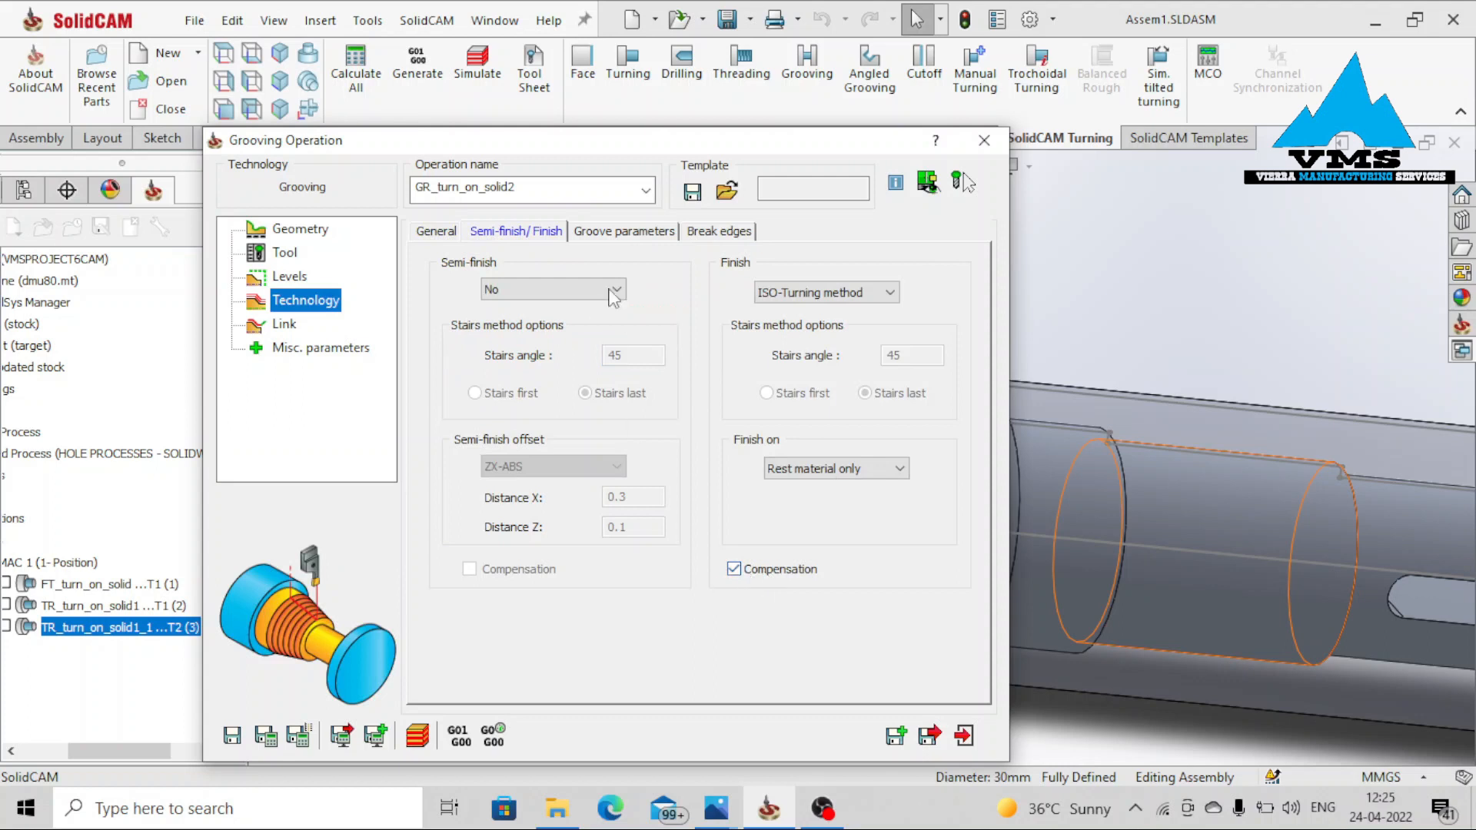
{"action": "left_click", "coordinate": [624, 231]}
{"action": "left_click", "coordinate": [720, 232]}
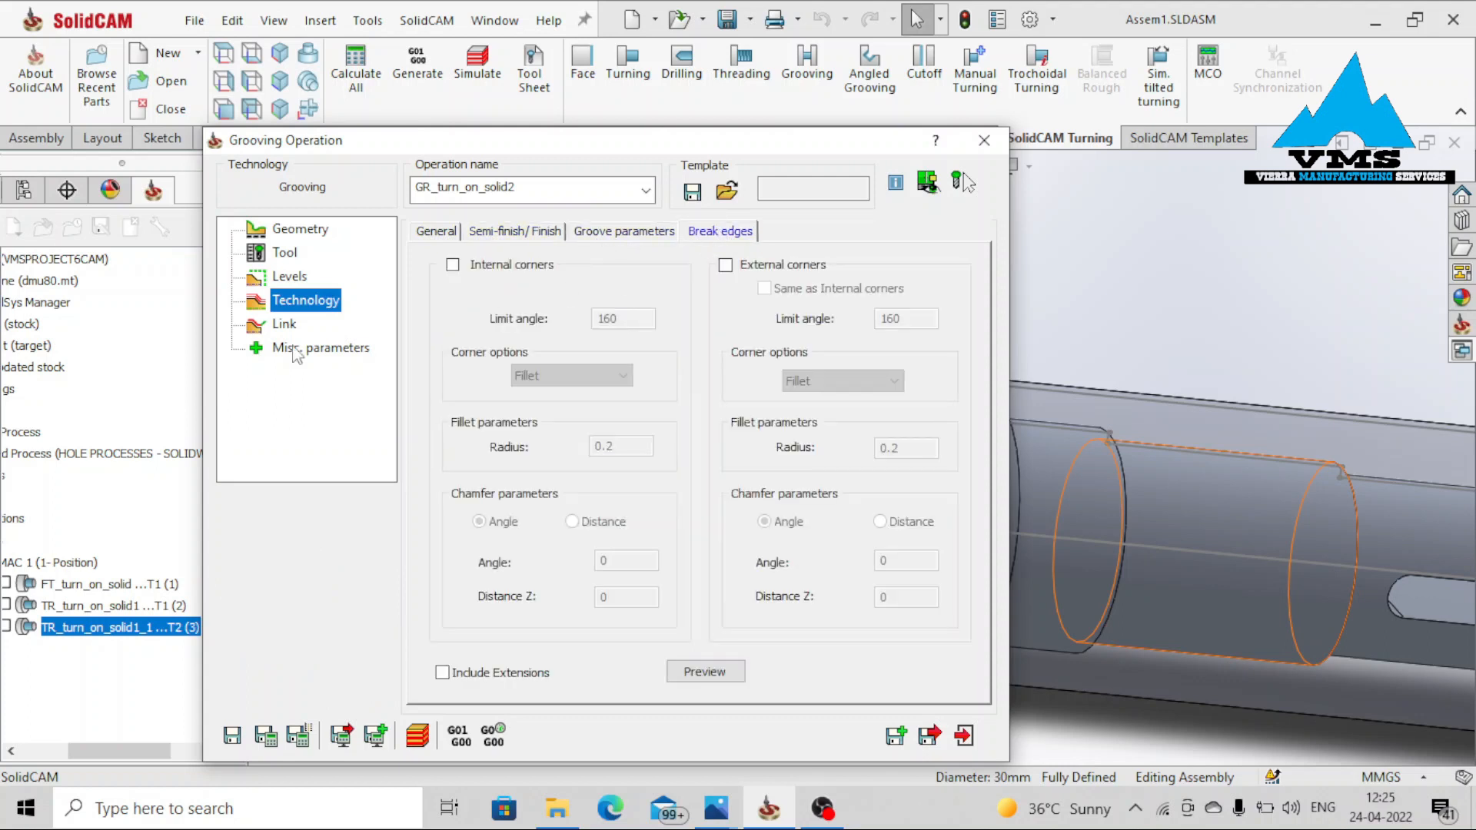
{"action": "left_click", "coordinate": [284, 323]}
{"action": "left_click", "coordinate": [308, 348]}
{"action": "left_click", "coordinate": [266, 736]}
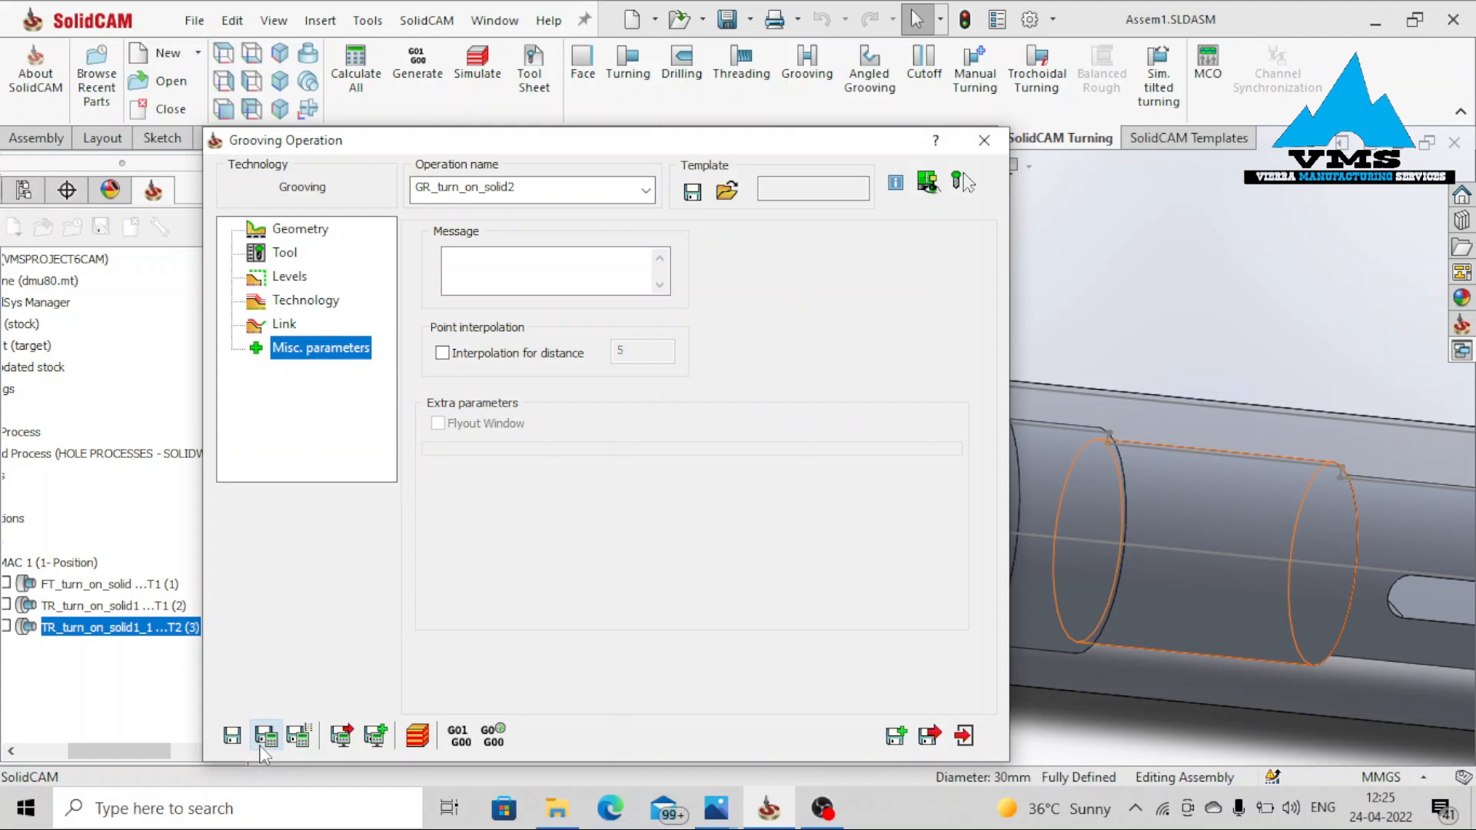
Run the grooving operation in the Turning simulation and examine the machined rear steps
{"action": "left_click", "coordinate": [419, 738]}
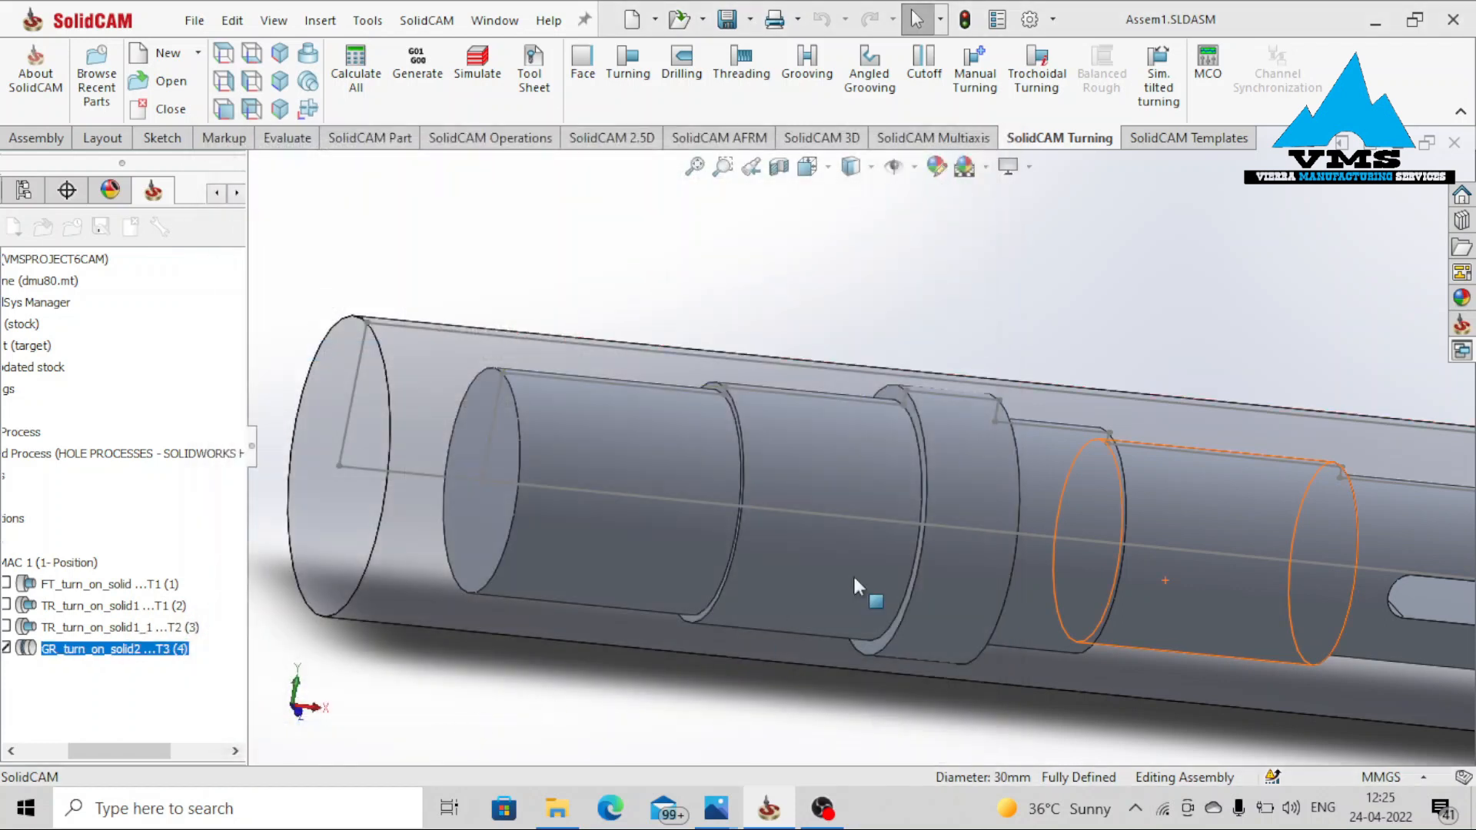
{"action": "left_click", "coordinate": [1107, 467]}
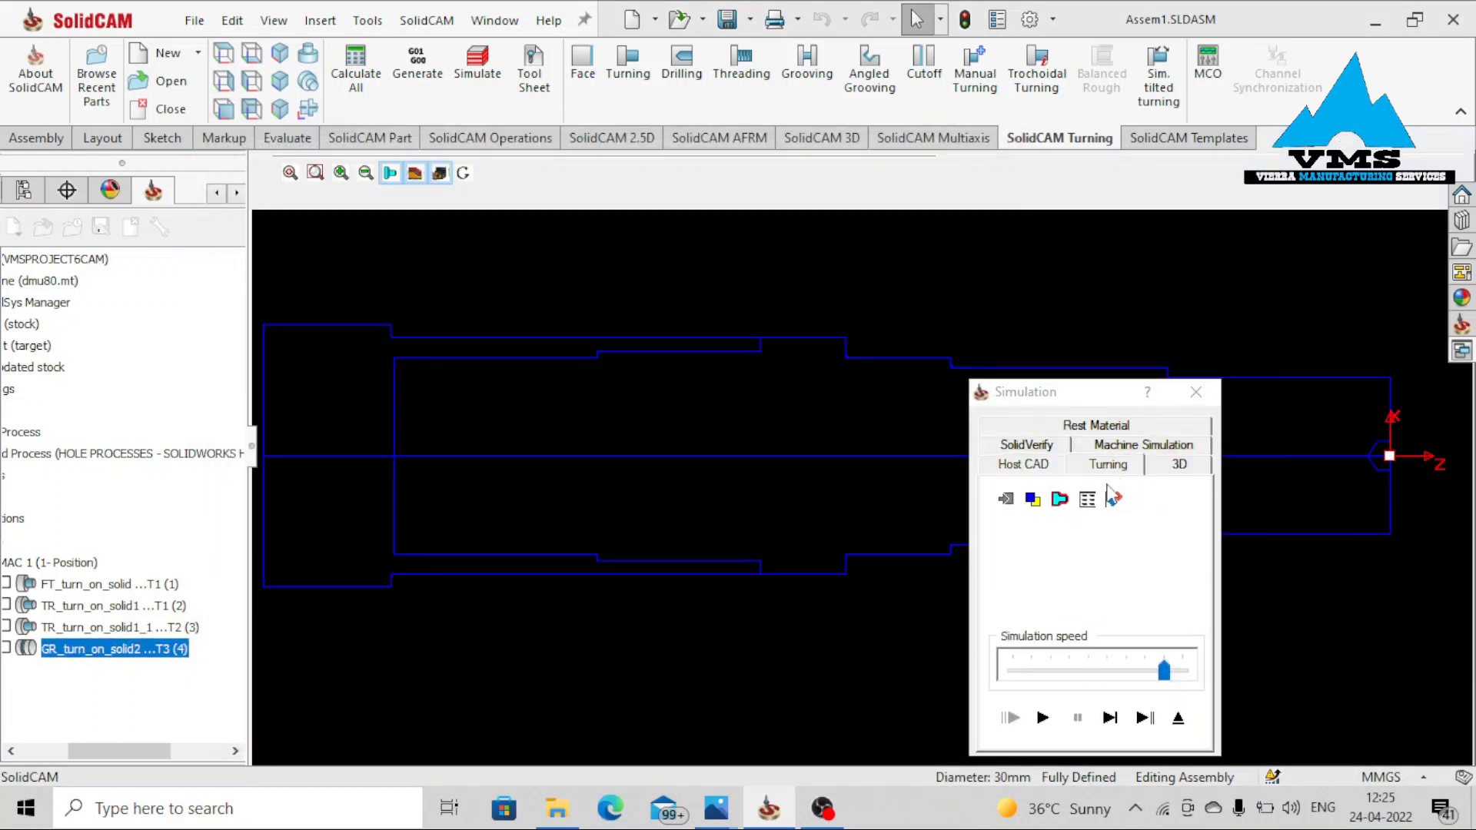
{"action": "left_click", "coordinate": [1052, 718]}
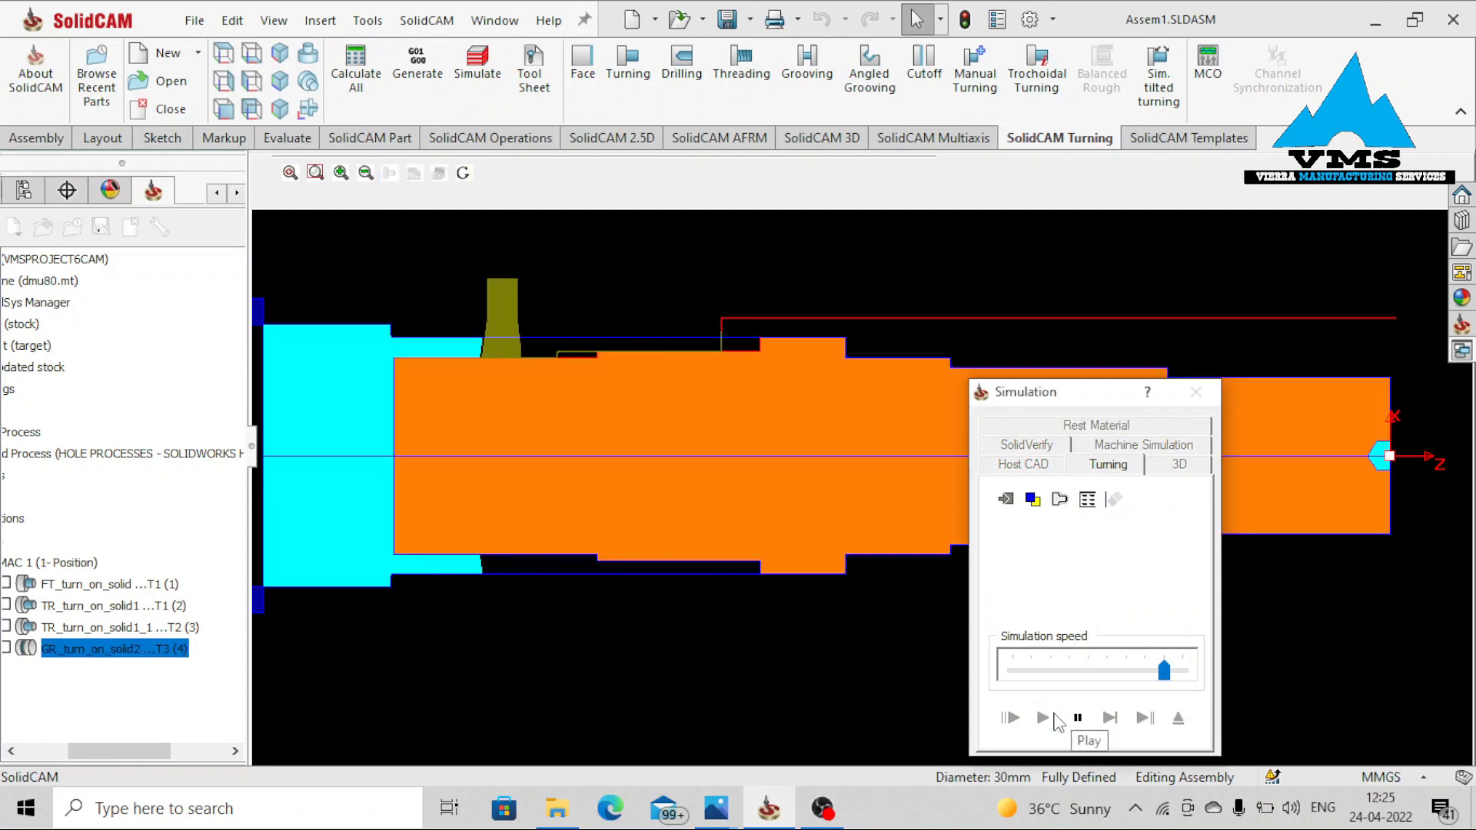
{"action": "scroll", "coordinate": [689, 460], "scroll_direction": "down", "scroll_amount": 2}
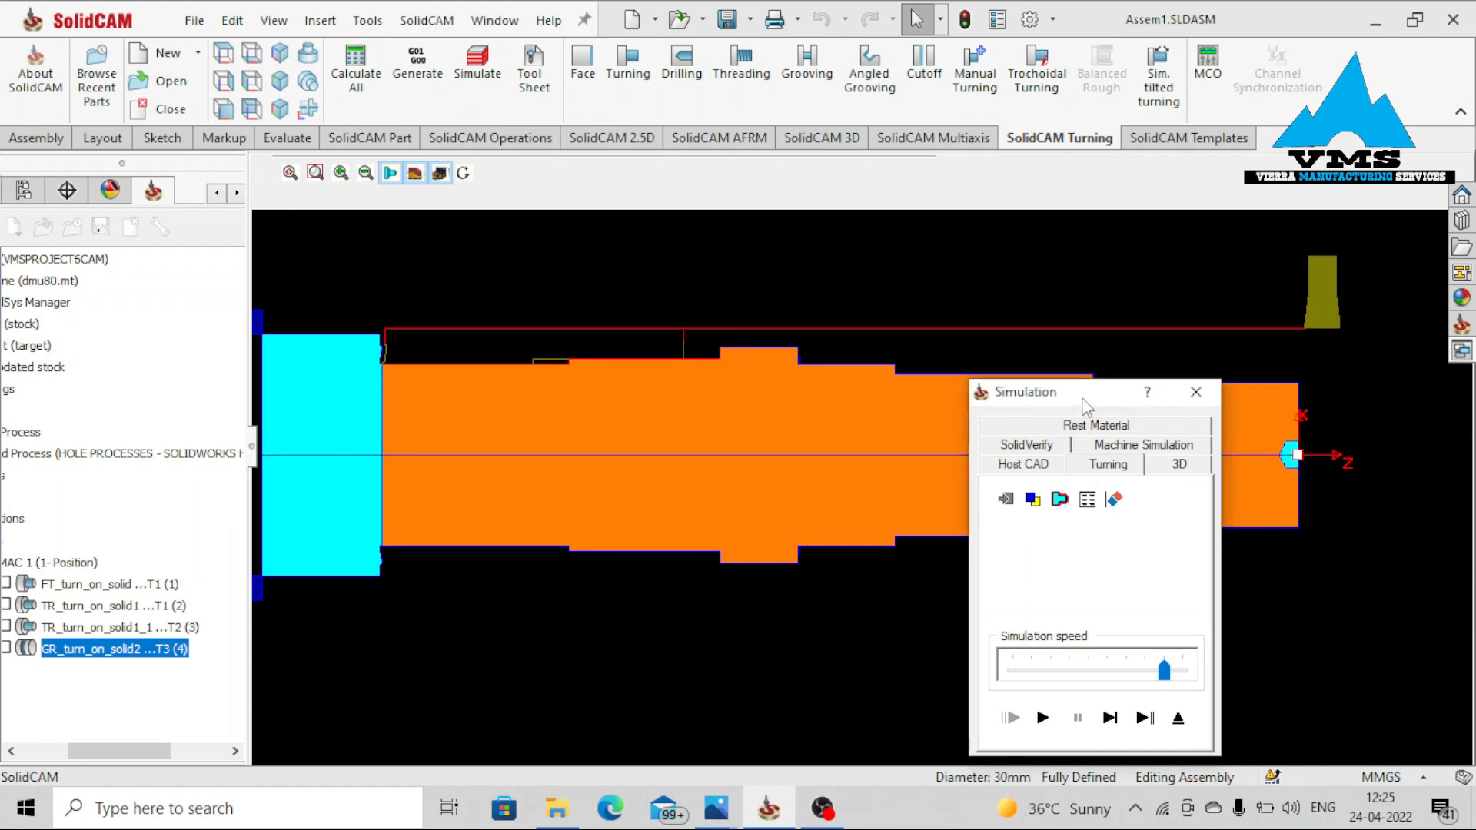
{"action": "left_click_drag", "start_coordinate": [1083, 399], "coordinate": [1039, 693]}
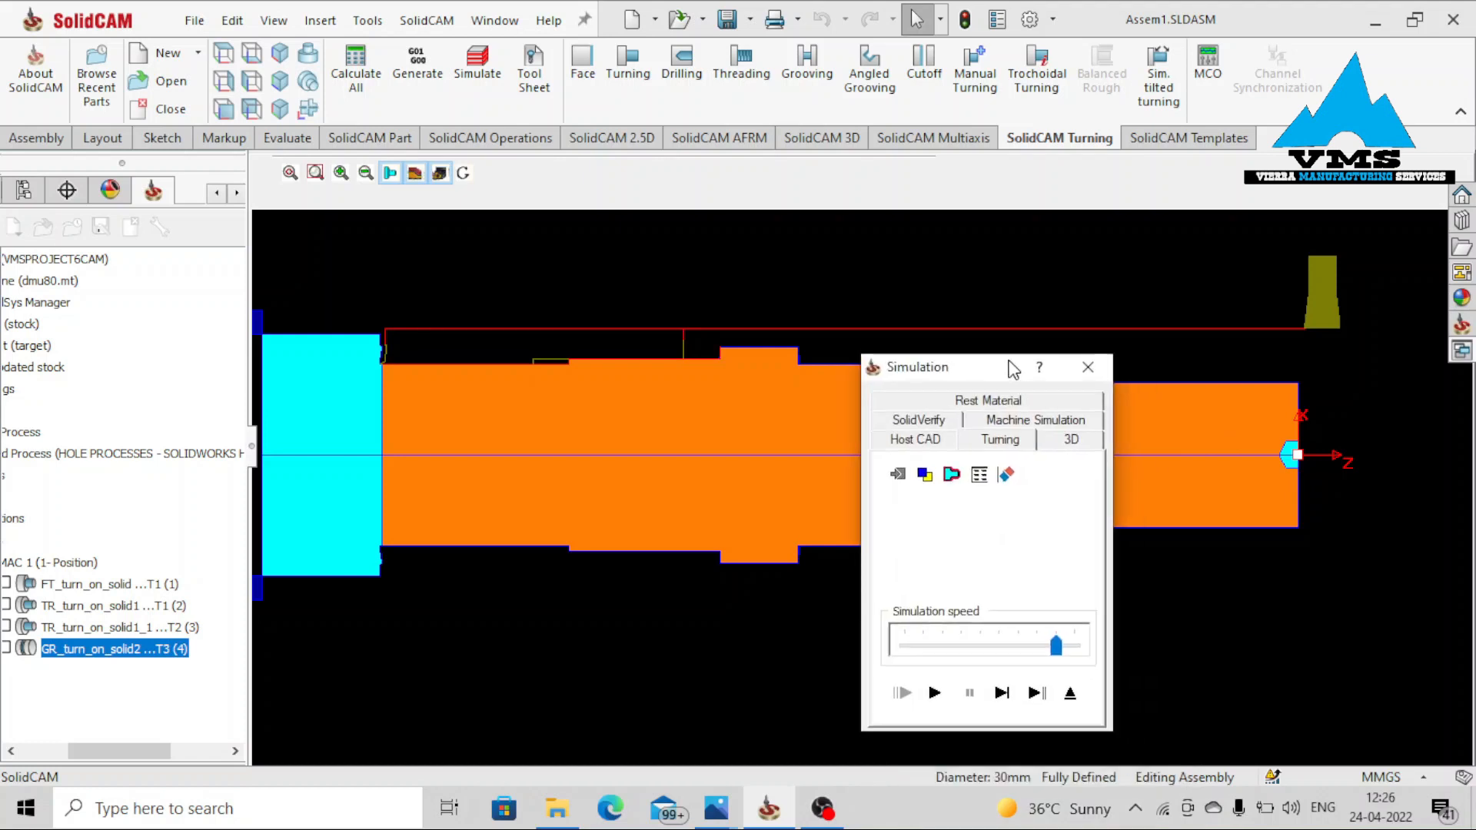
Close the grooving simulation and operation, and check the diameter of the small centre hole in the shaft's front end face
{"action": "left_click", "coordinate": [1083, 365]}
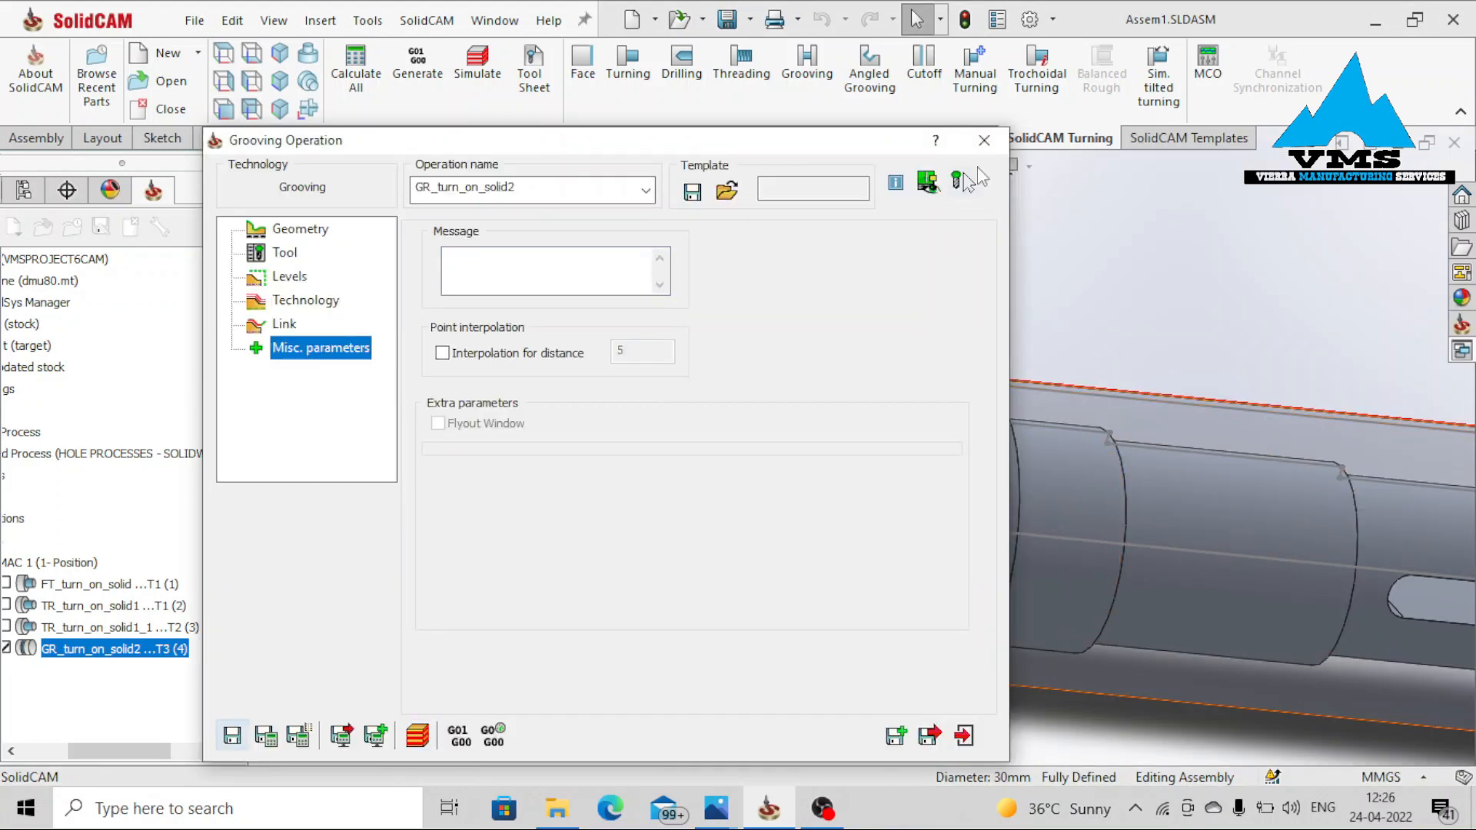
{"action": "left_click", "coordinate": [987, 142]}
{"action": "scroll", "coordinate": [1179, 449], "scroll_direction": "up", "scroll_amount": 2}
{"action": "scroll", "coordinate": [1181, 449], "scroll_direction": "up", "scroll_amount": 3}
{"action": "middle_click_drag", "start_coordinate": [1077, 515], "coordinate": [1009, 524]}
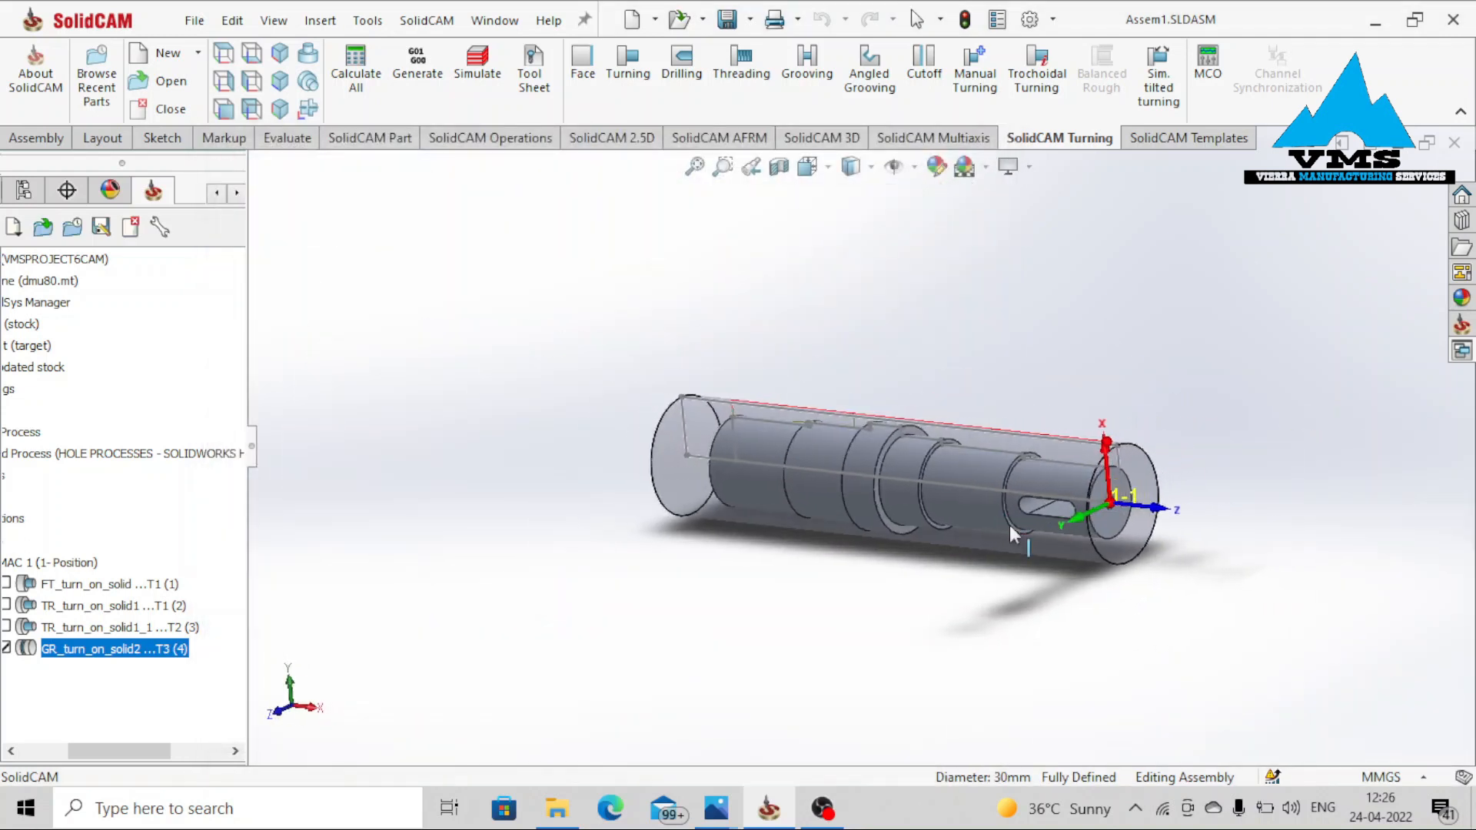
{"action": "scroll", "coordinate": [1079, 525], "scroll_direction": "down", "scroll_amount": 3}
{"action": "scroll", "coordinate": [1023, 408], "scroll_direction": "down", "scroll_amount": 6}
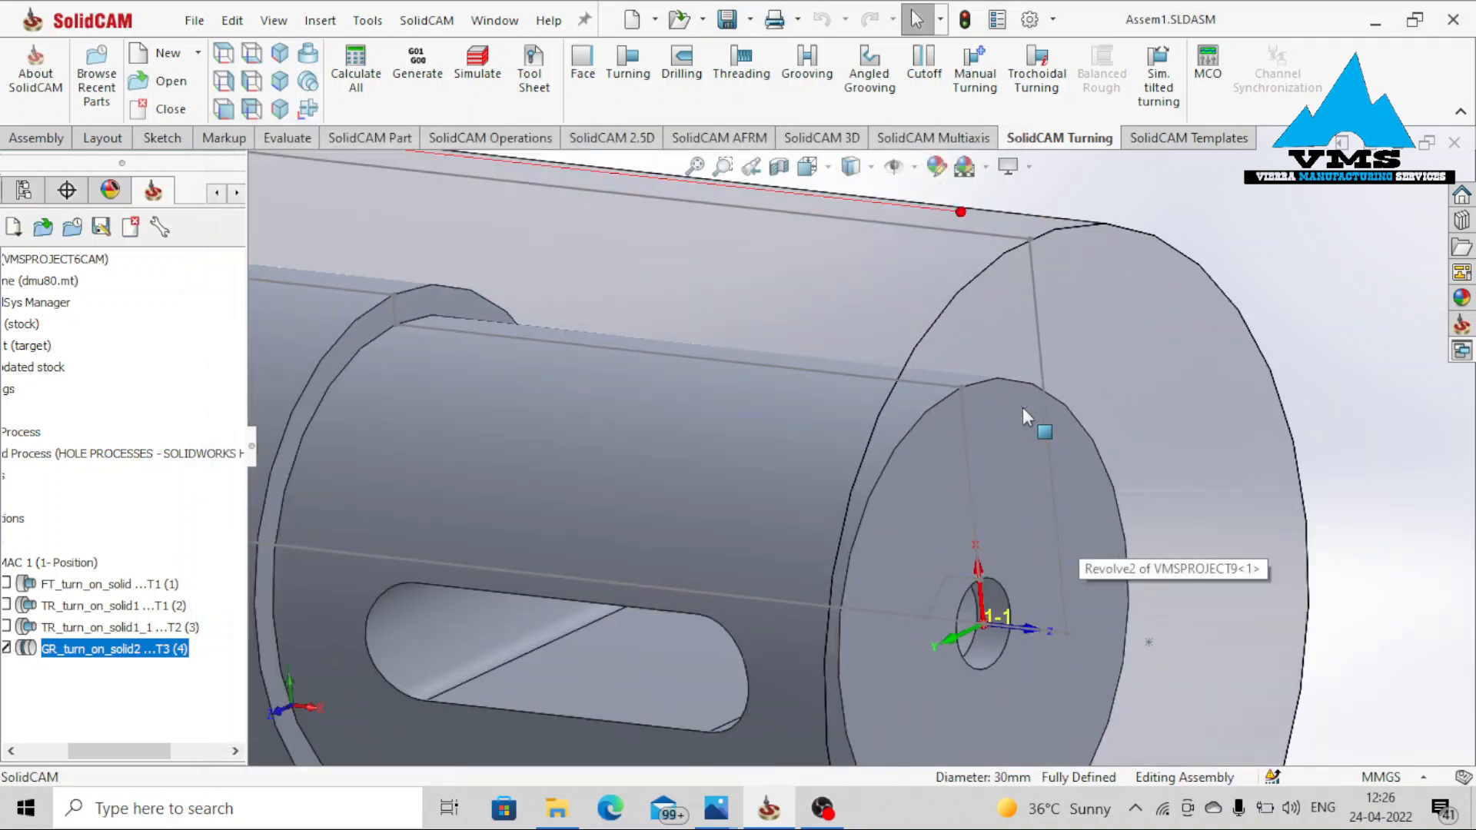
{"action": "left_click", "coordinate": [1004, 598]}
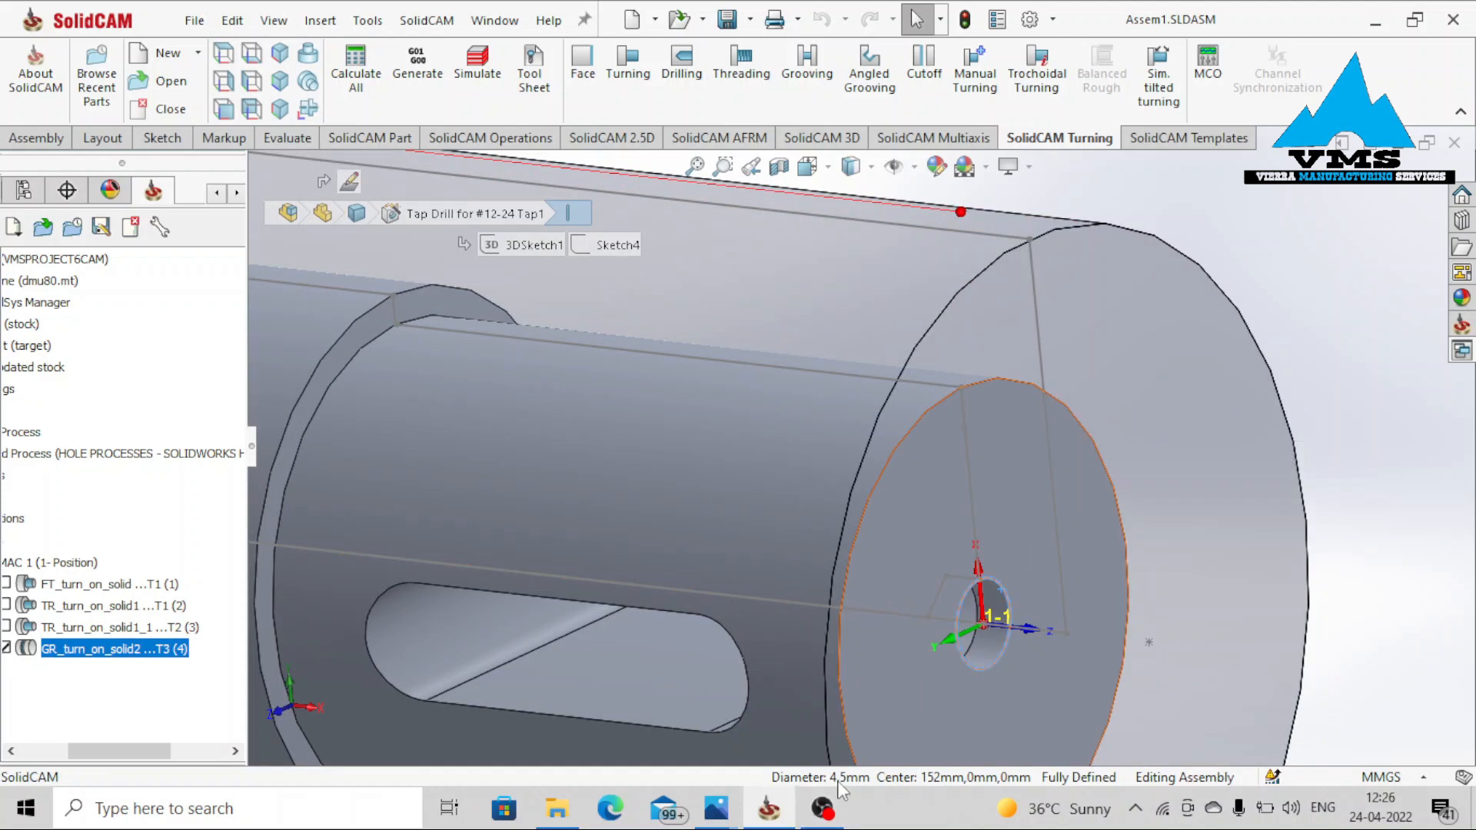
{"action": "key", "text": "Escape"}
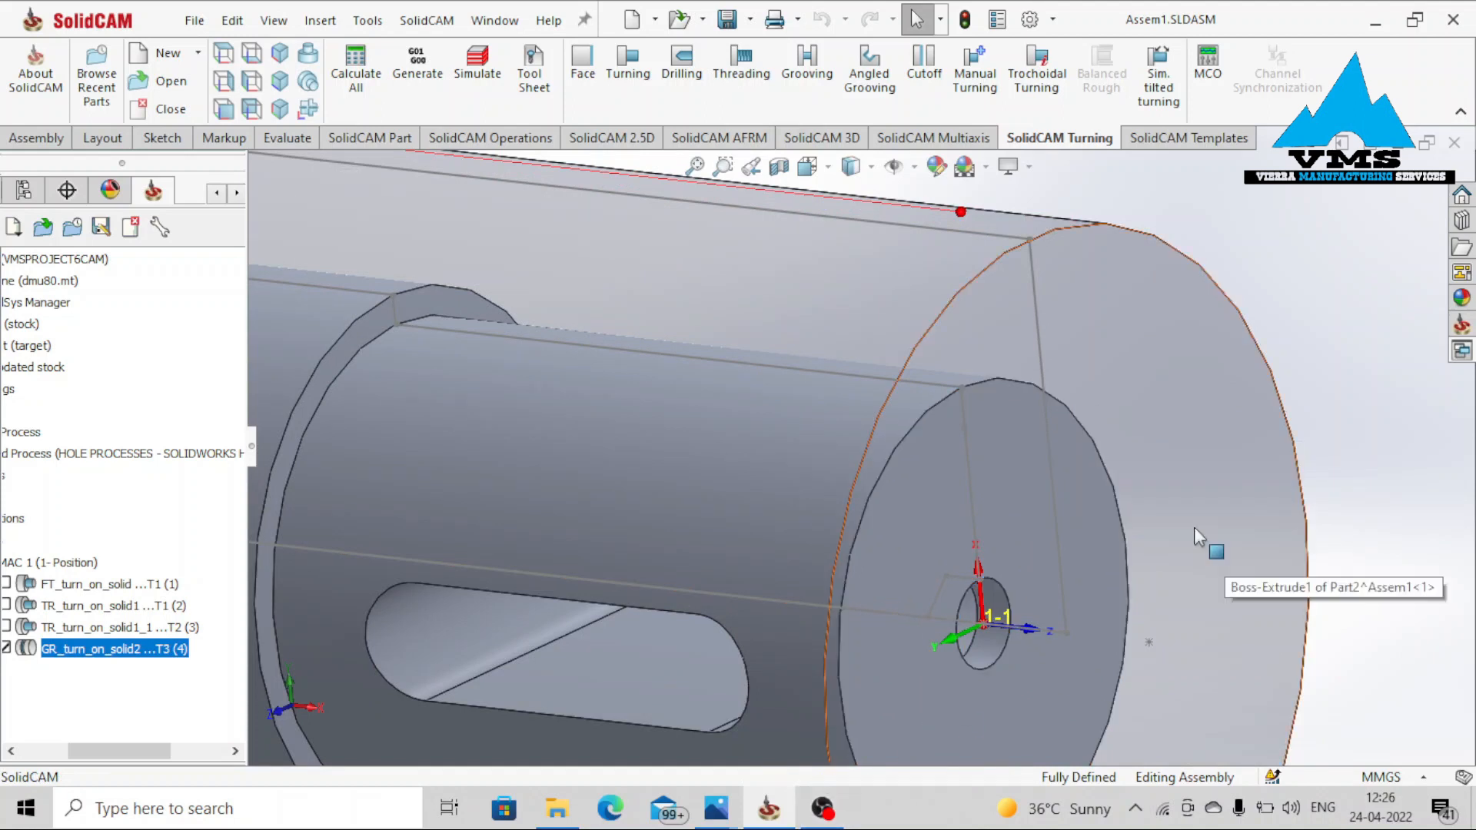
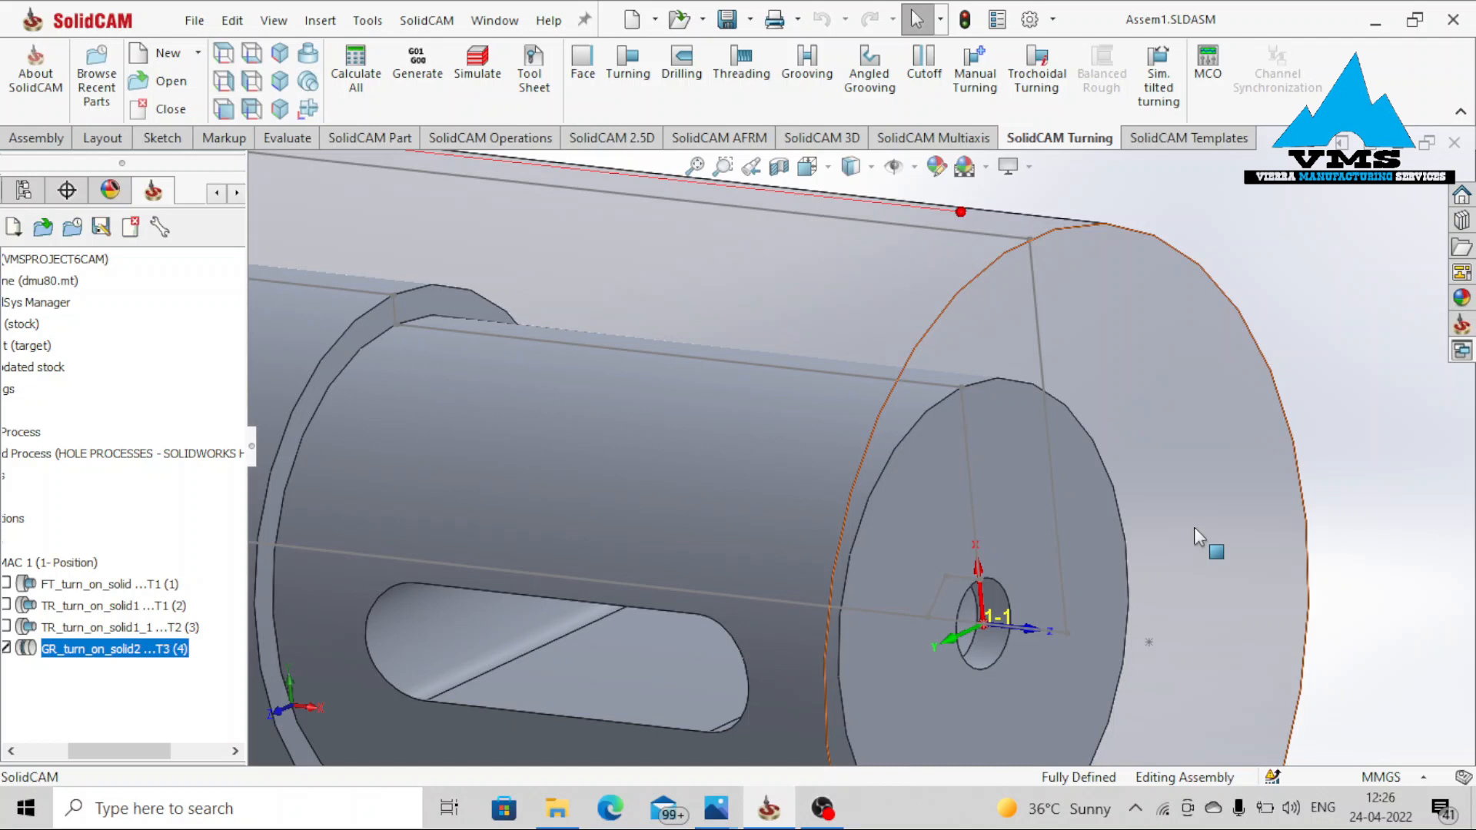
Start a turning Drilling operation and add a new Spot Drill to its tool table
{"action": "scroll", "coordinate": [1153, 532], "scroll_direction": "up", "scroll_amount": 3}
{"action": "left_click", "coordinate": [700, 97]}
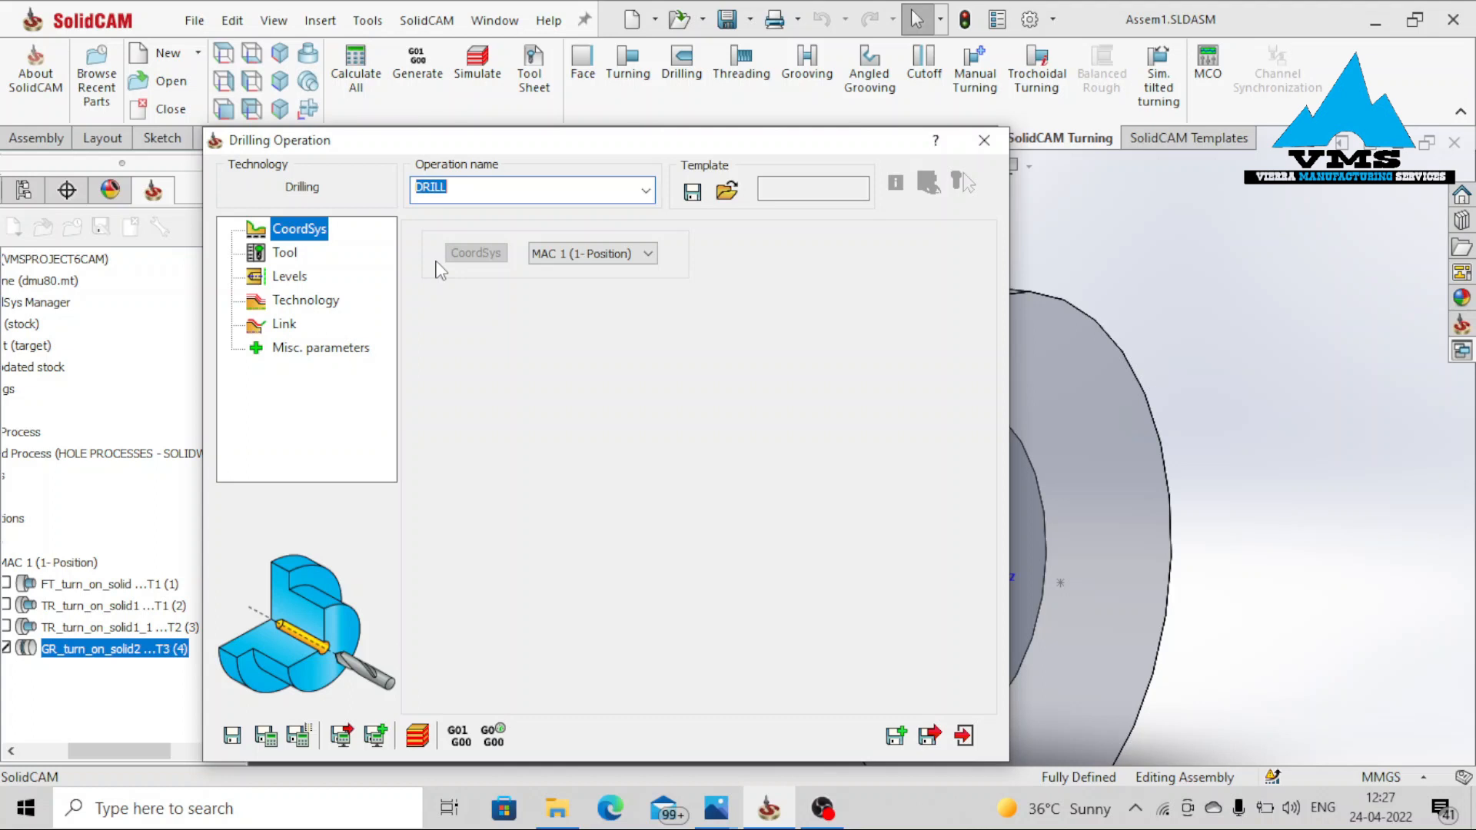
{"action": "left_click", "coordinate": [281, 265]}
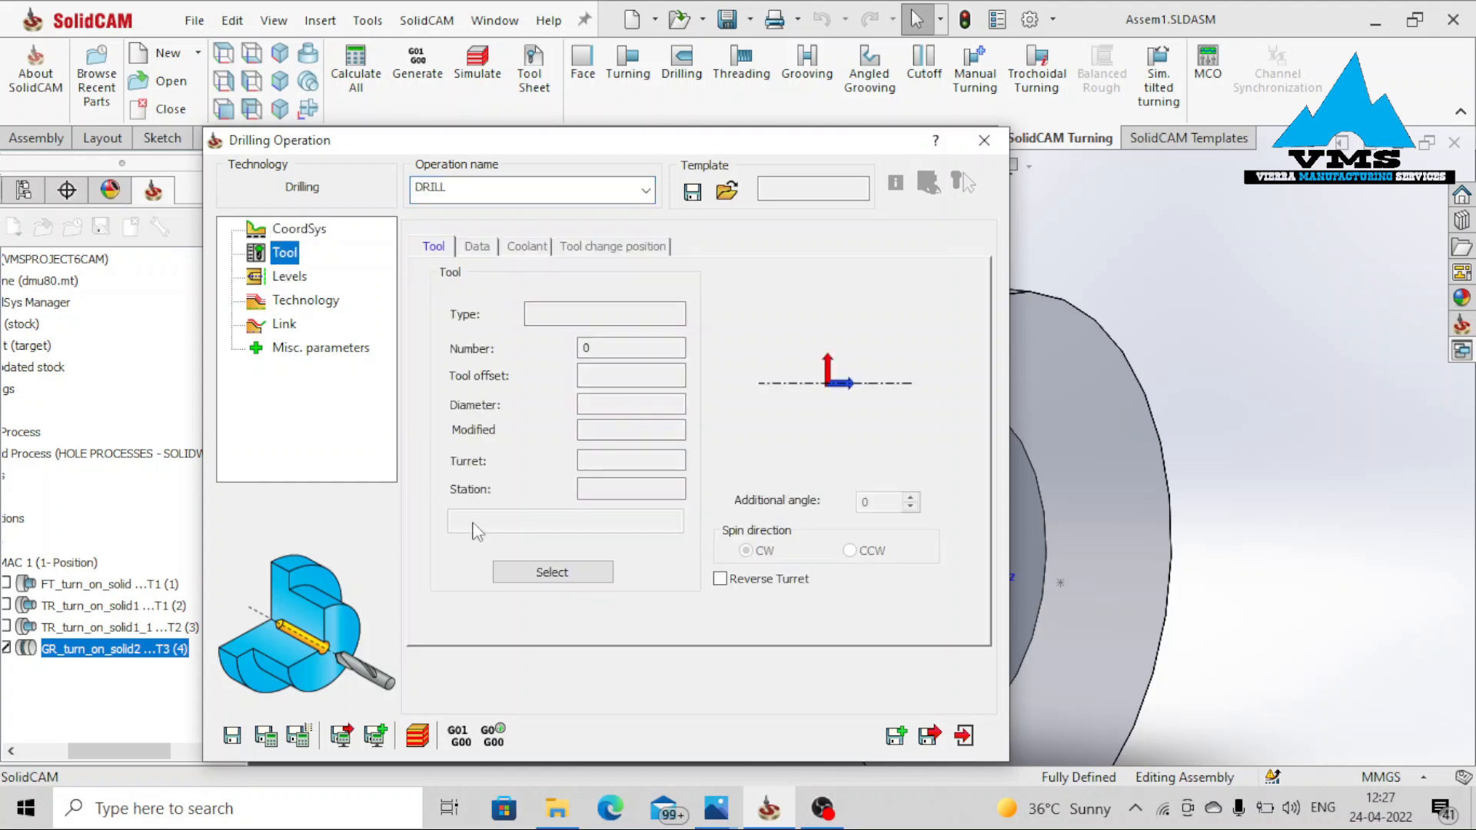
{"action": "left_click", "coordinate": [509, 573]}
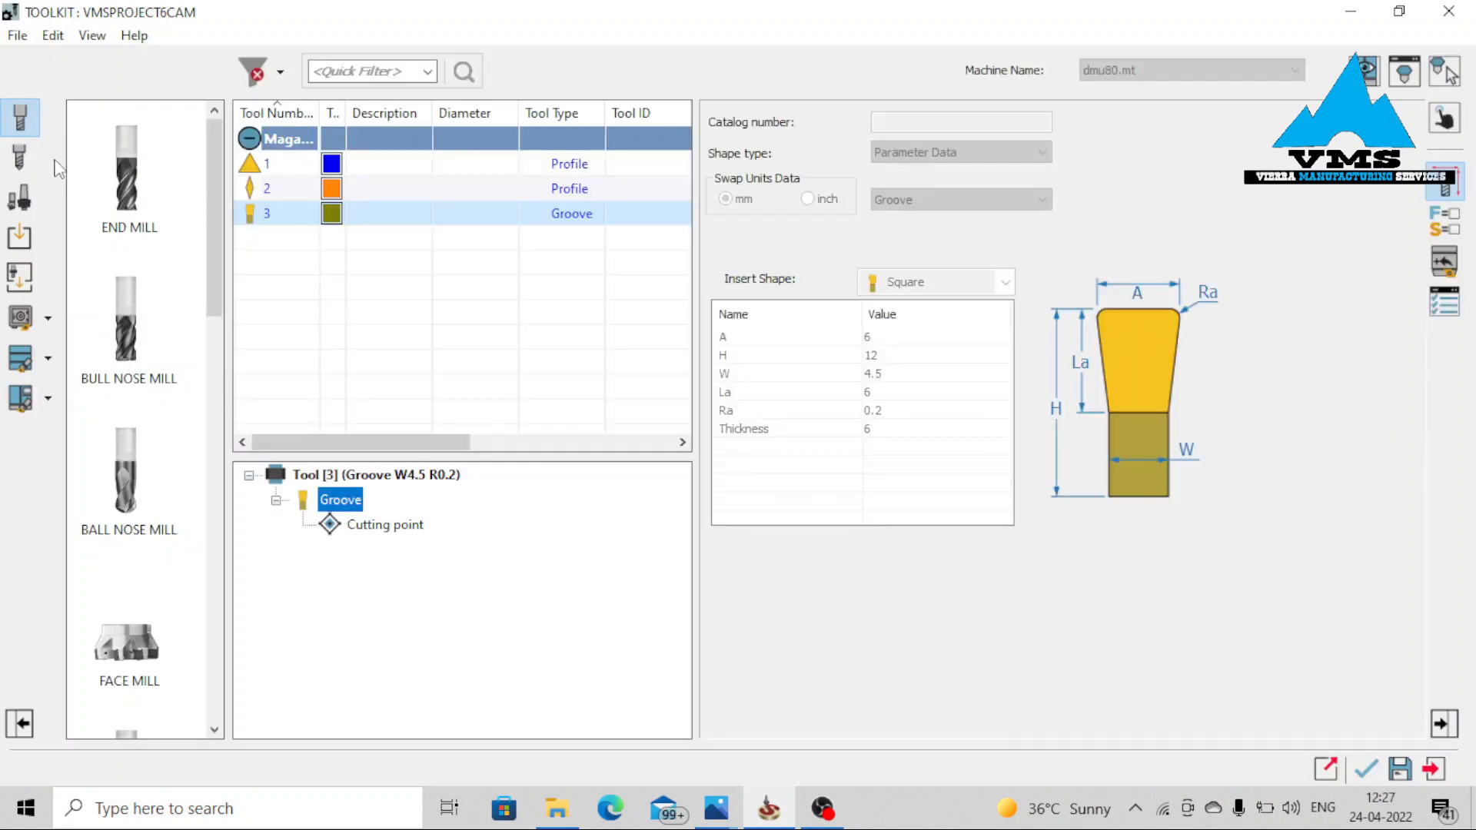
{"action": "left_click", "coordinate": [20, 158]}
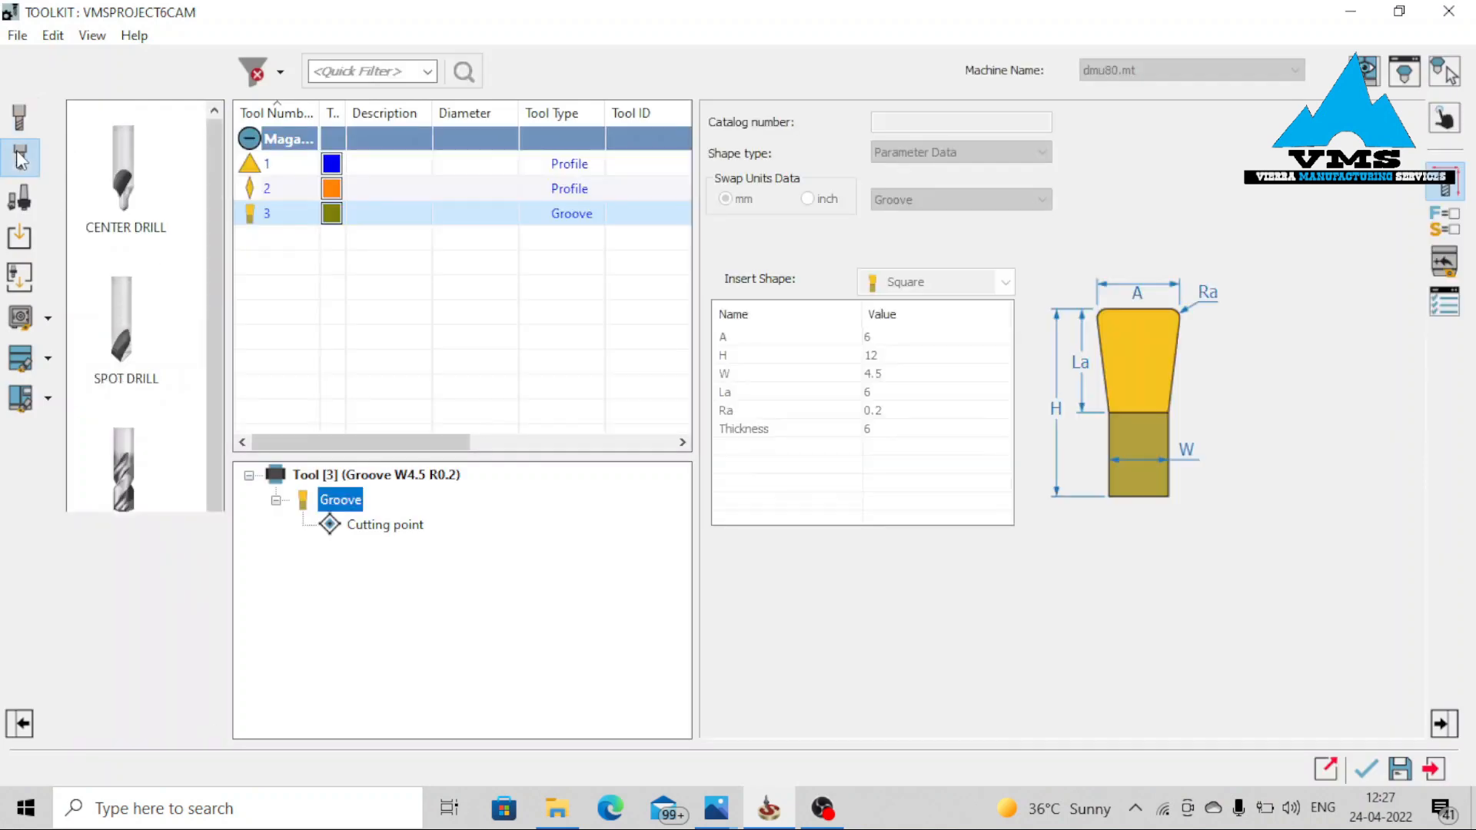
{"action": "double_click", "coordinate": [136, 366]}
Set the spot drill's diameter to 4.5 mm and total length to 100 mm, and assign it to the drilling operation
{"action": "left_click_drag", "start_coordinate": [931, 295], "coordinate": [811, 313]}
{"action": "type", "text": "4"}
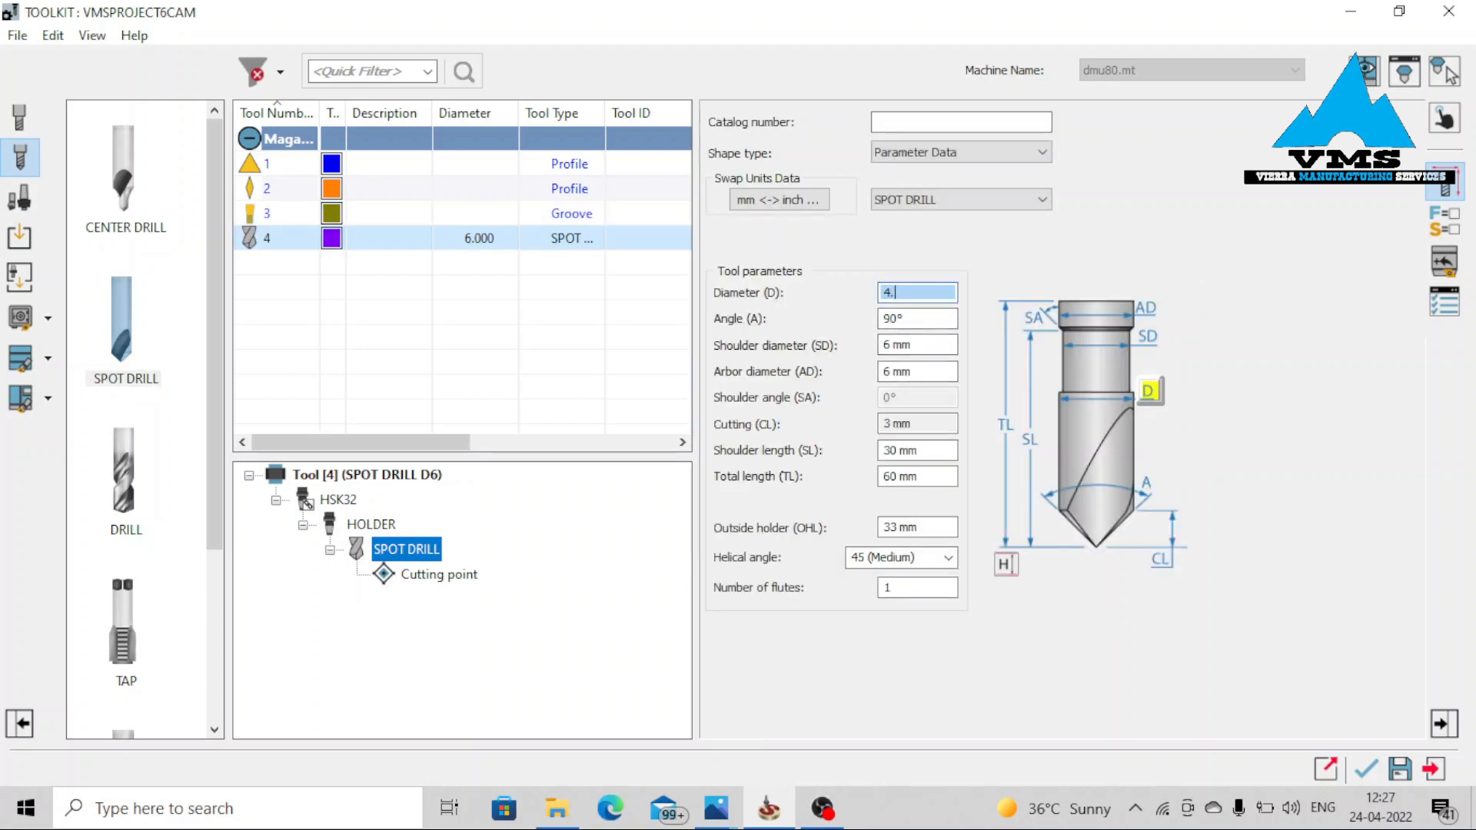
{"action": "type", "text": ".5"}
{"action": "key", "text": "Return"}
{"action": "double_click", "coordinate": [909, 477]}
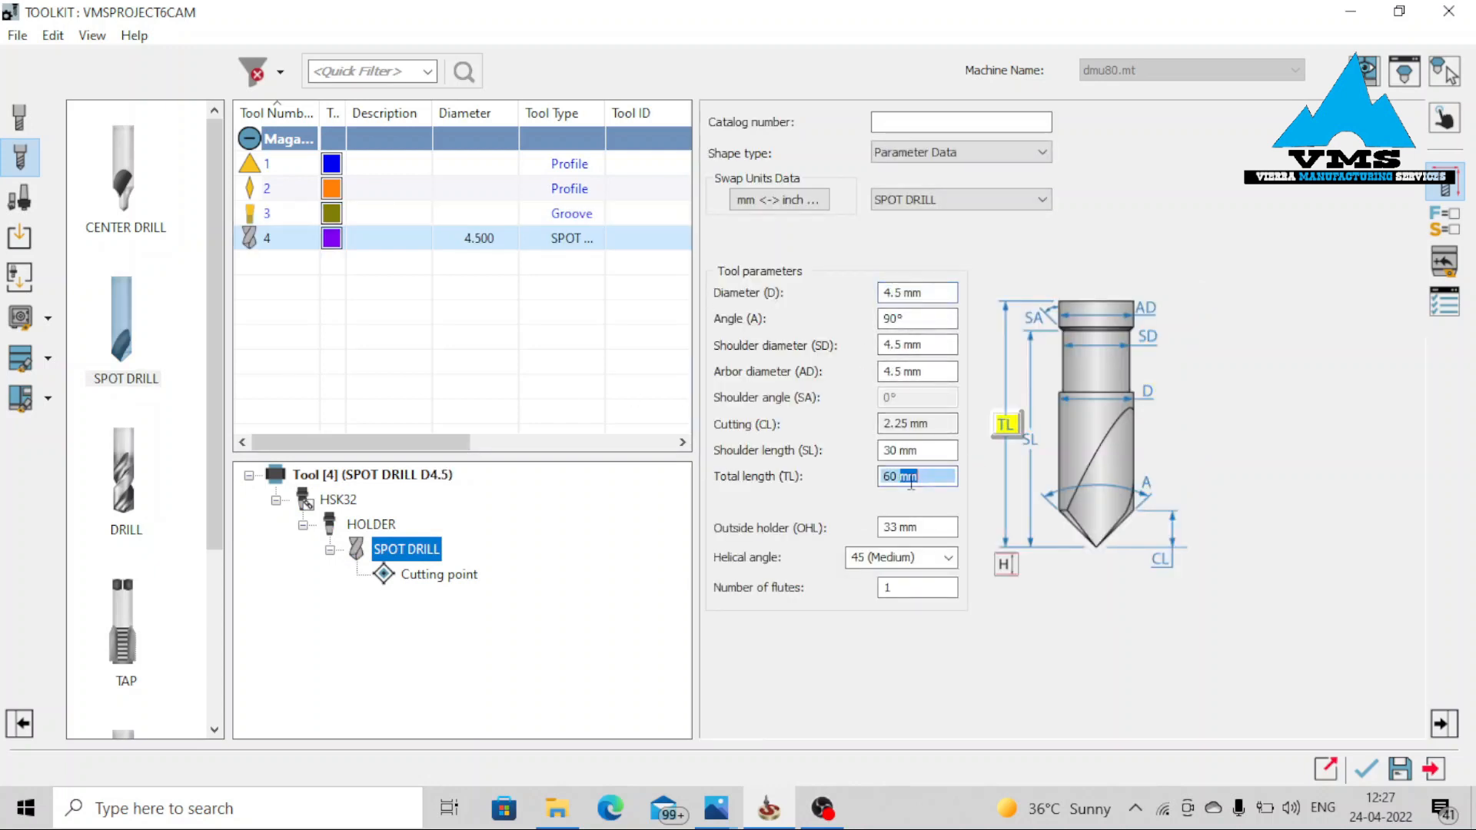
{"action": "type", "text": "100"}
{"action": "left_click", "coordinate": [927, 451]}
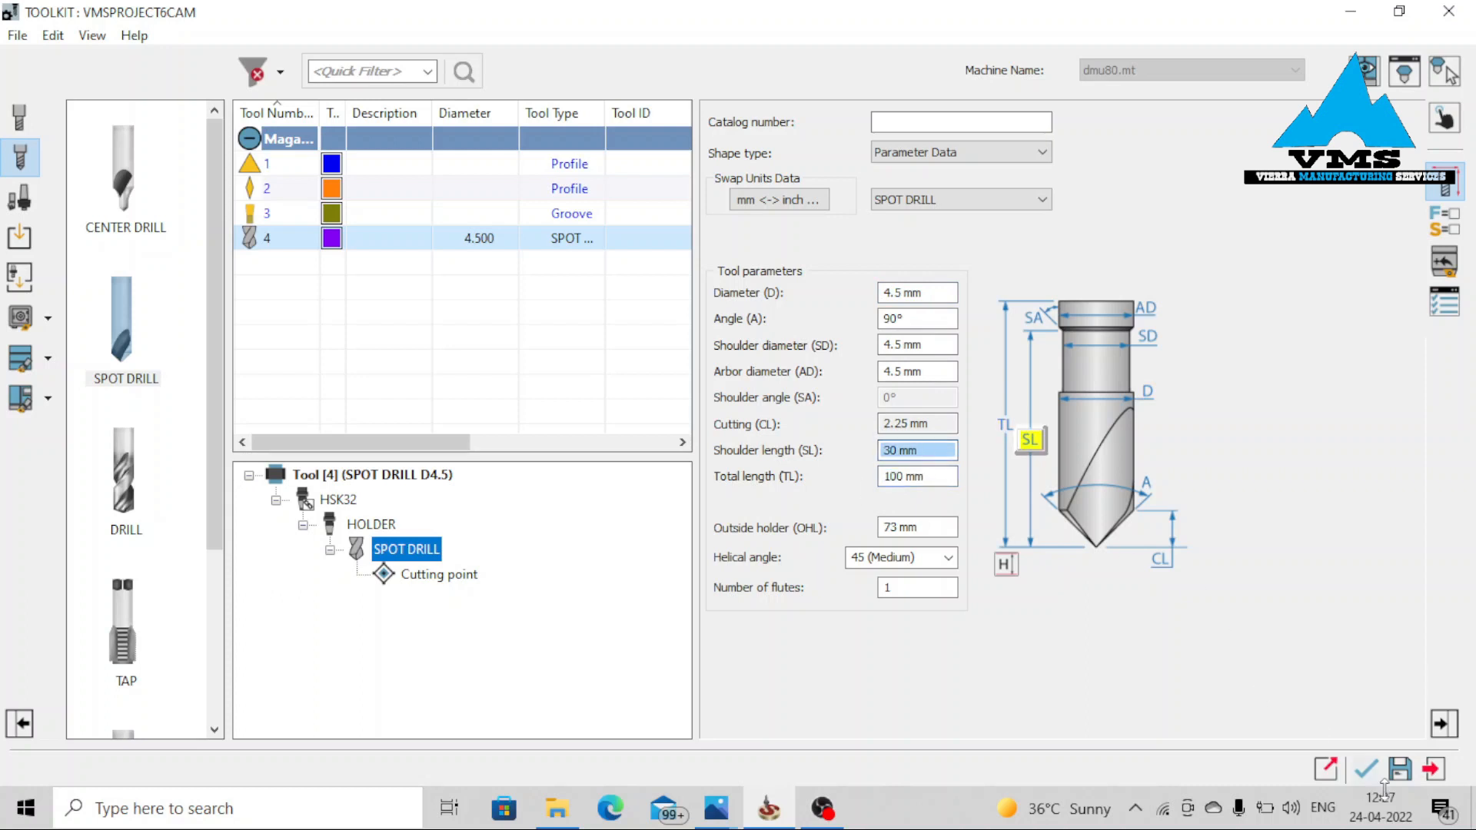
{"action": "left_click", "coordinate": [1366, 769]}
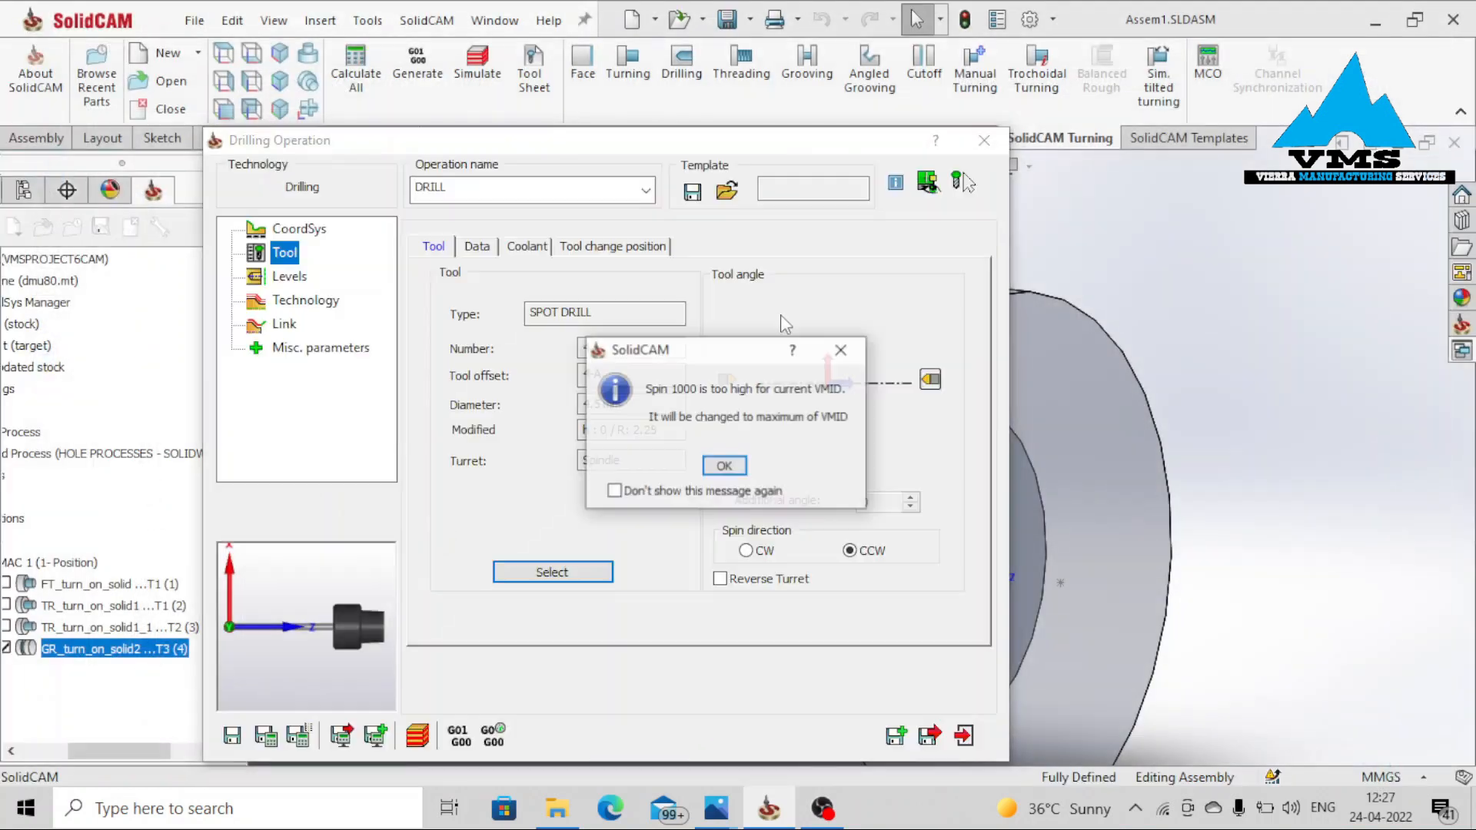
{"action": "left_click", "coordinate": [842, 350]}
{"action": "left_click", "coordinate": [431, 246]}
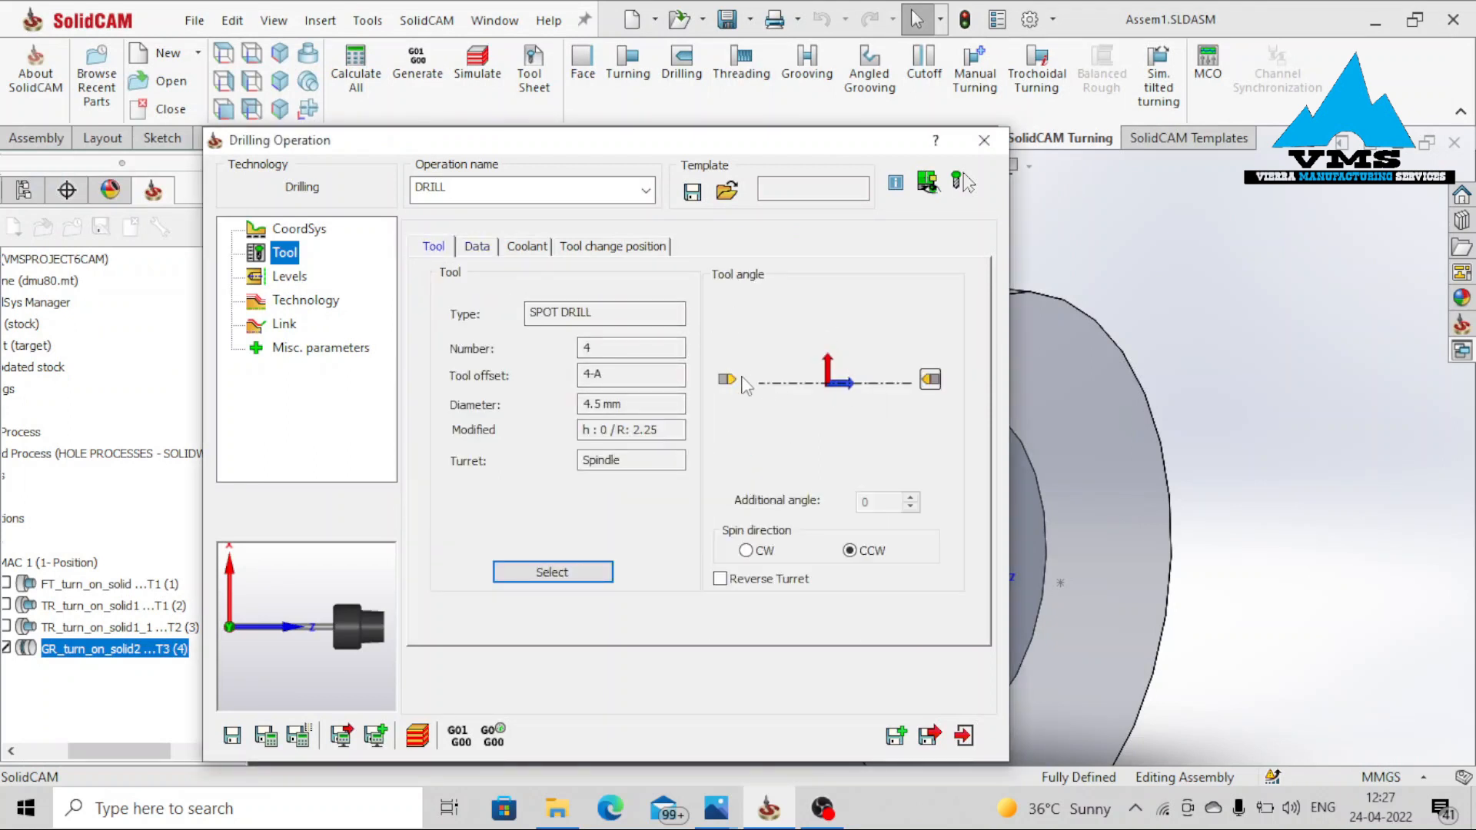
Set the drill start position on the shaft's front end face, at Z 0
{"action": "left_click", "coordinate": [284, 278]}
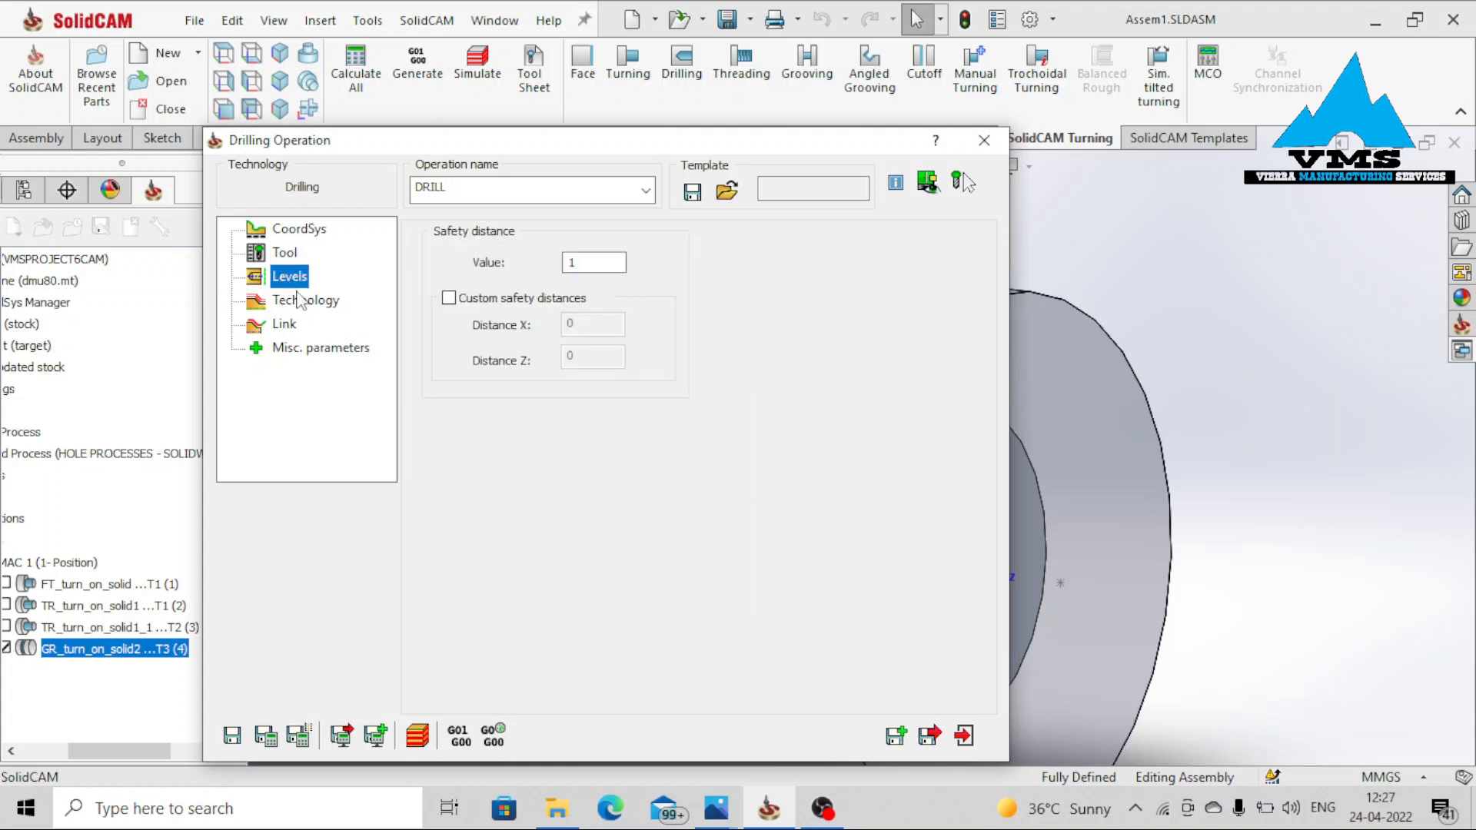
{"action": "left_click", "coordinate": [300, 300]}
{"action": "left_click", "coordinate": [495, 291]}
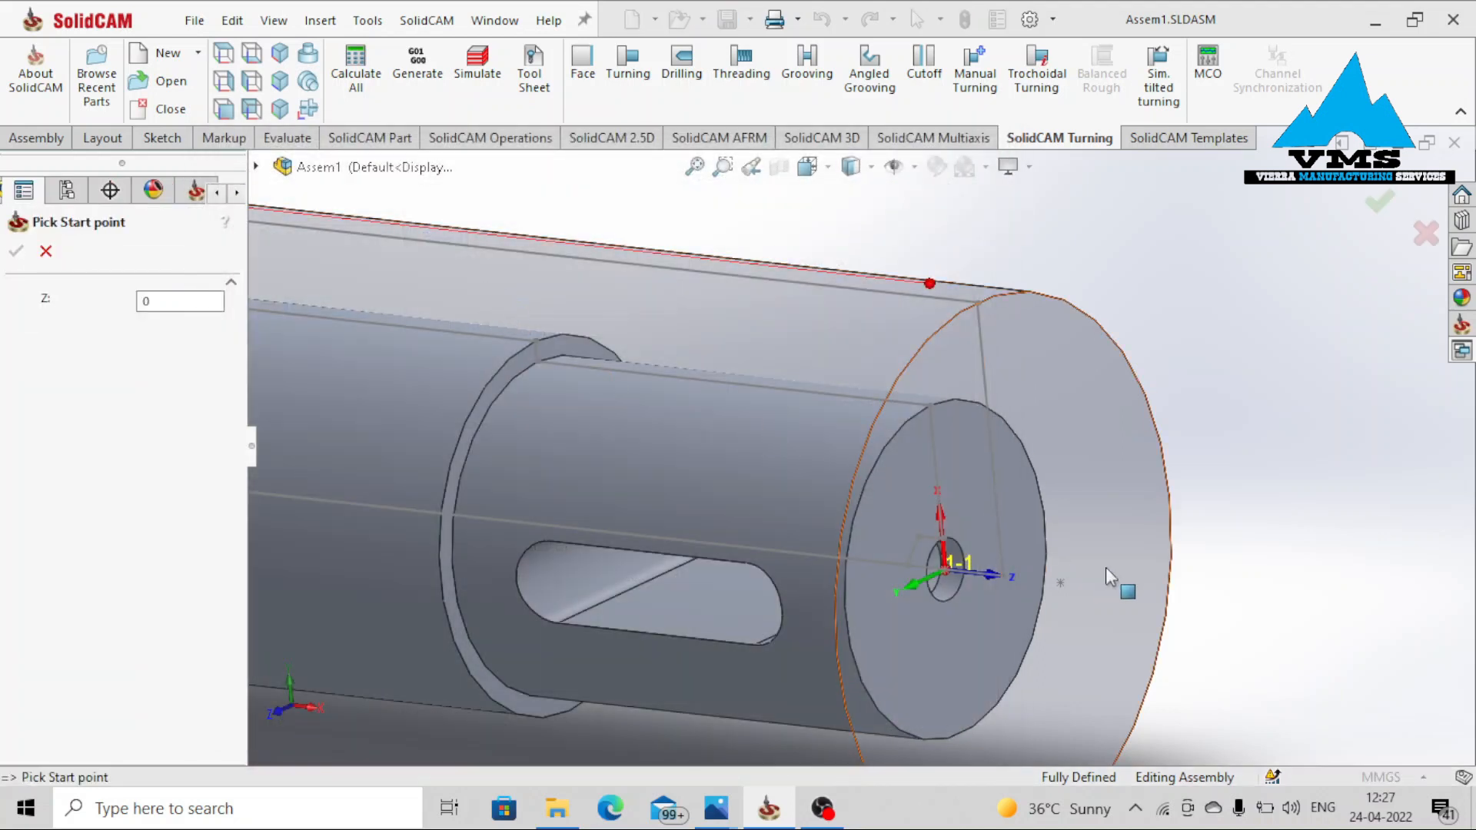
{"action": "left_click", "coordinate": [966, 483]}
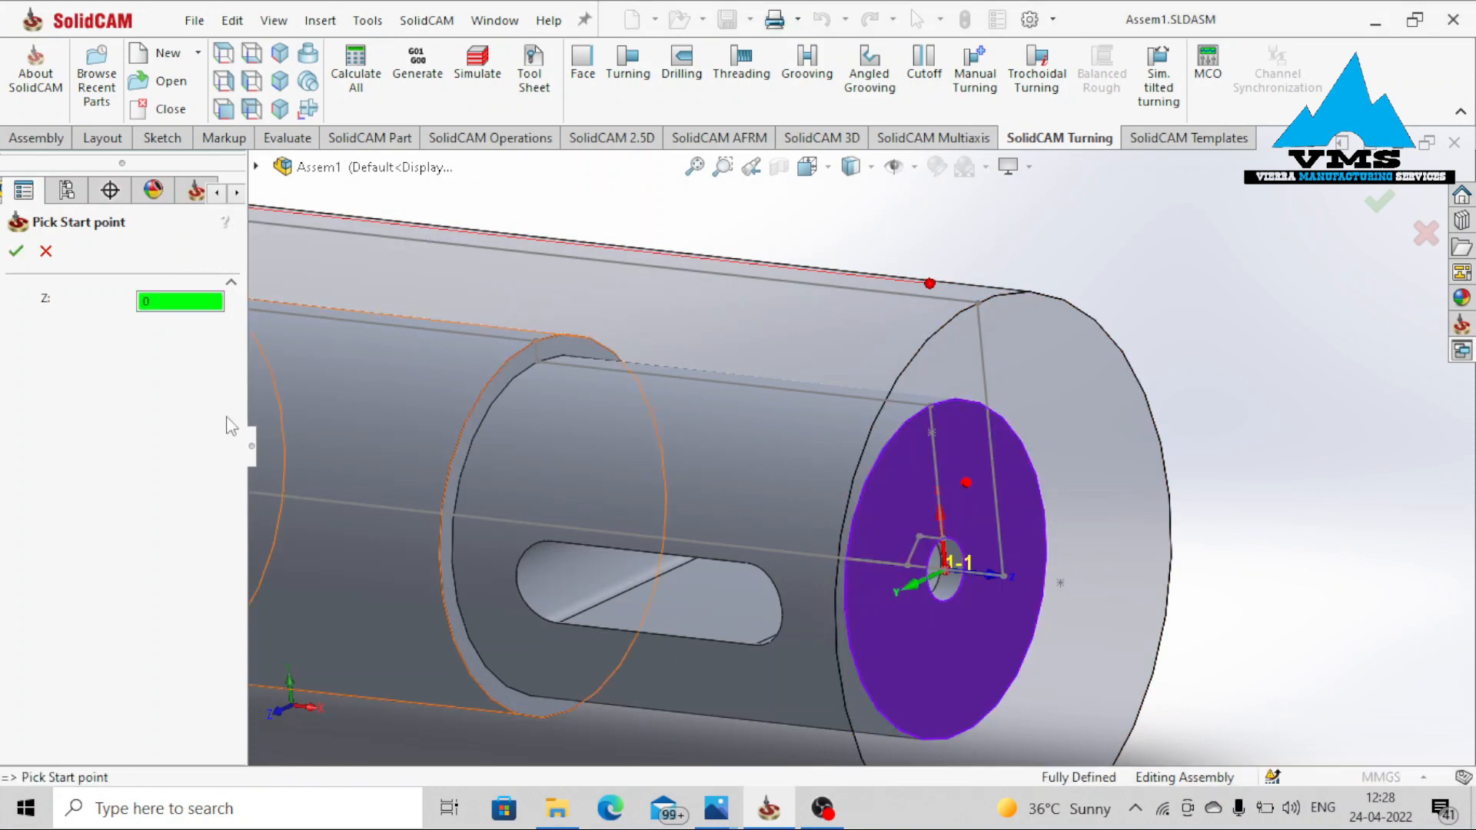
{"action": "left_click", "coordinate": [15, 250]}
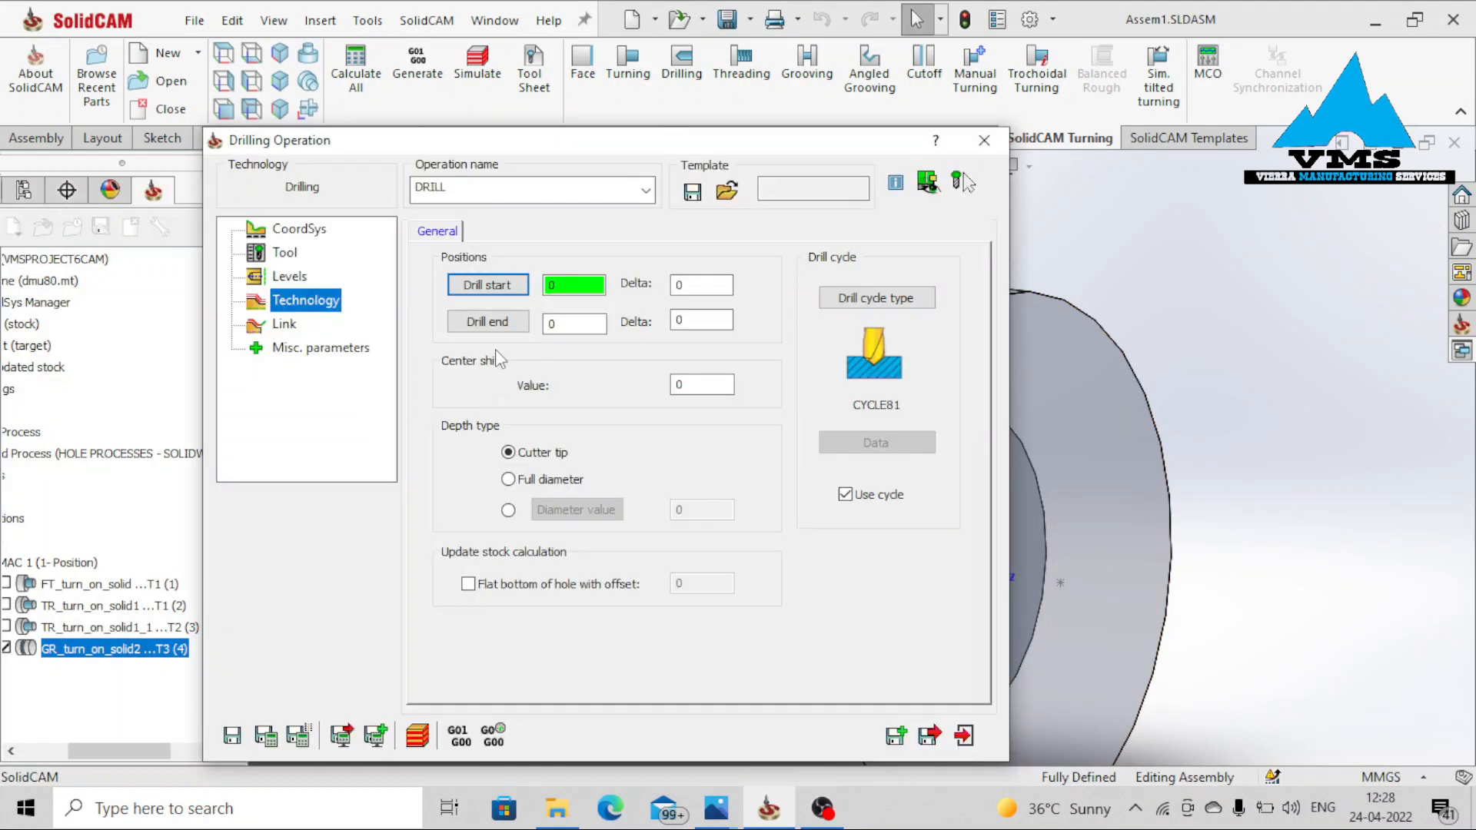
Set the drill end position at the tip of the cone at the bottom of the centre hole
{"action": "left_click", "coordinate": [492, 327]}
{"action": "scroll", "coordinate": [945, 572], "scroll_direction": "down", "scroll_amount": 5}
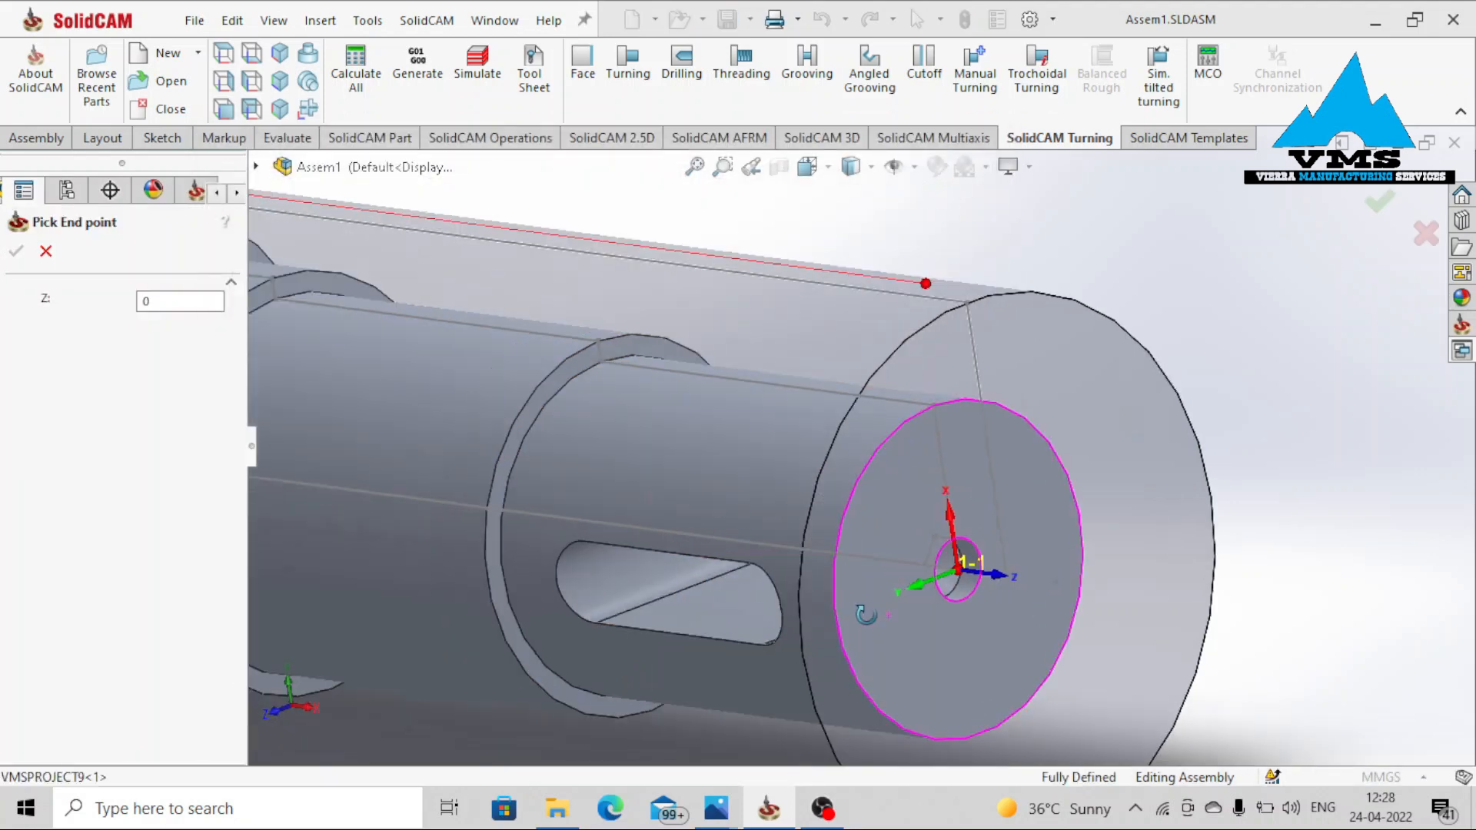
{"action": "scroll", "coordinate": [846, 516], "scroll_direction": "down", "scroll_amount": 5}
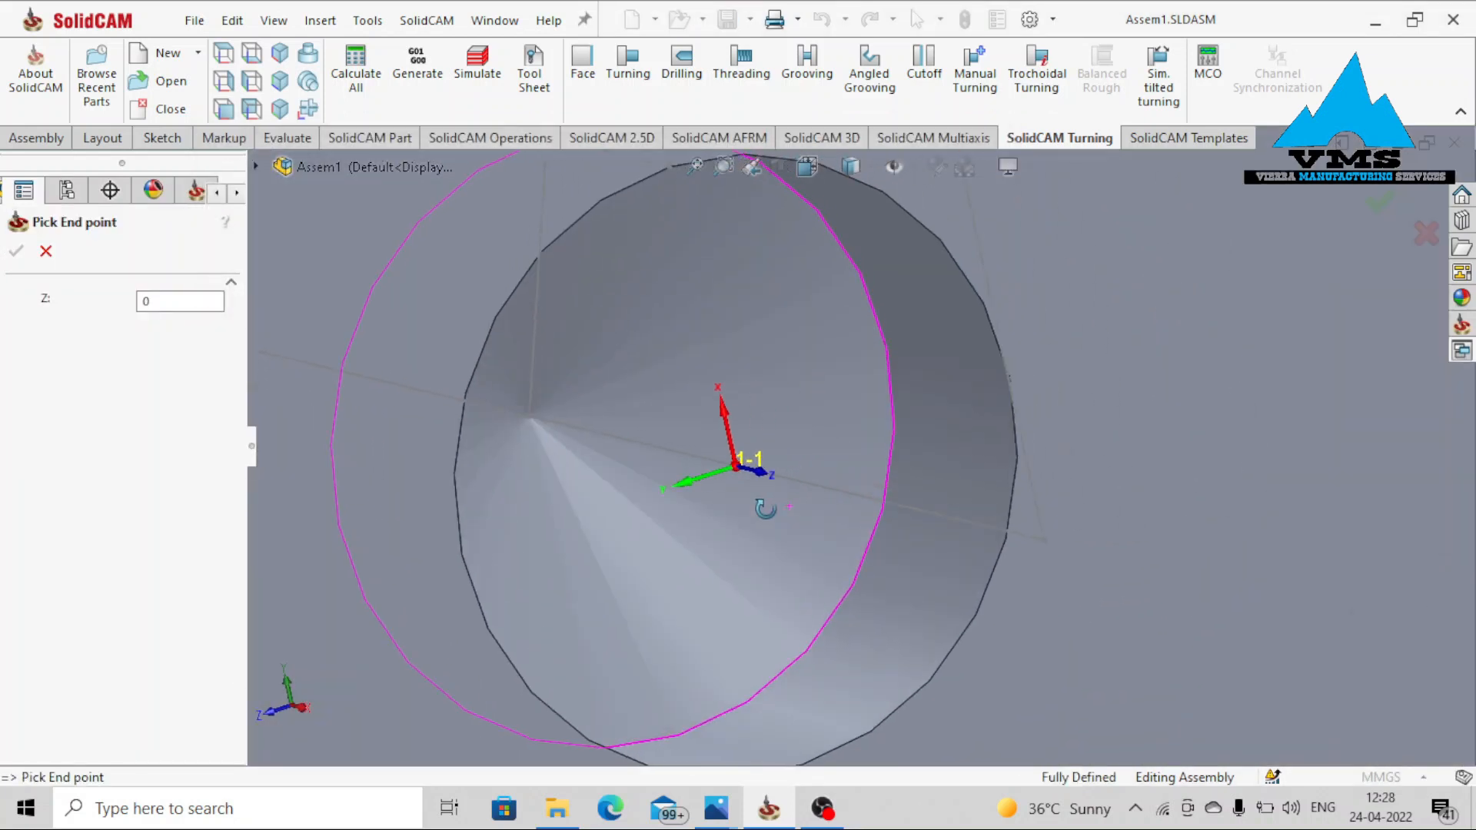
{"action": "left_click", "coordinate": [529, 416]}
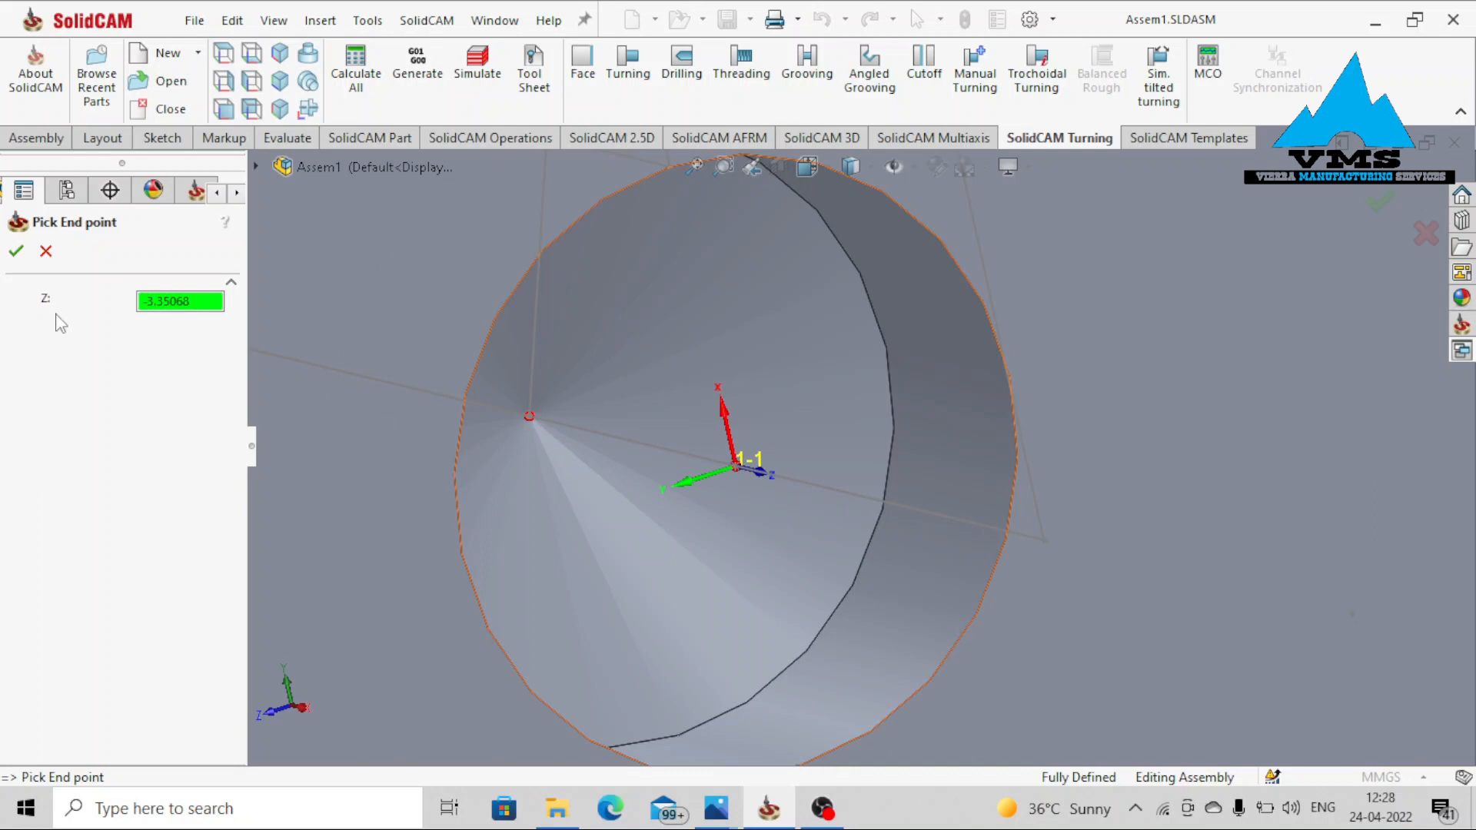
{"action": "left_click", "coordinate": [16, 251]}
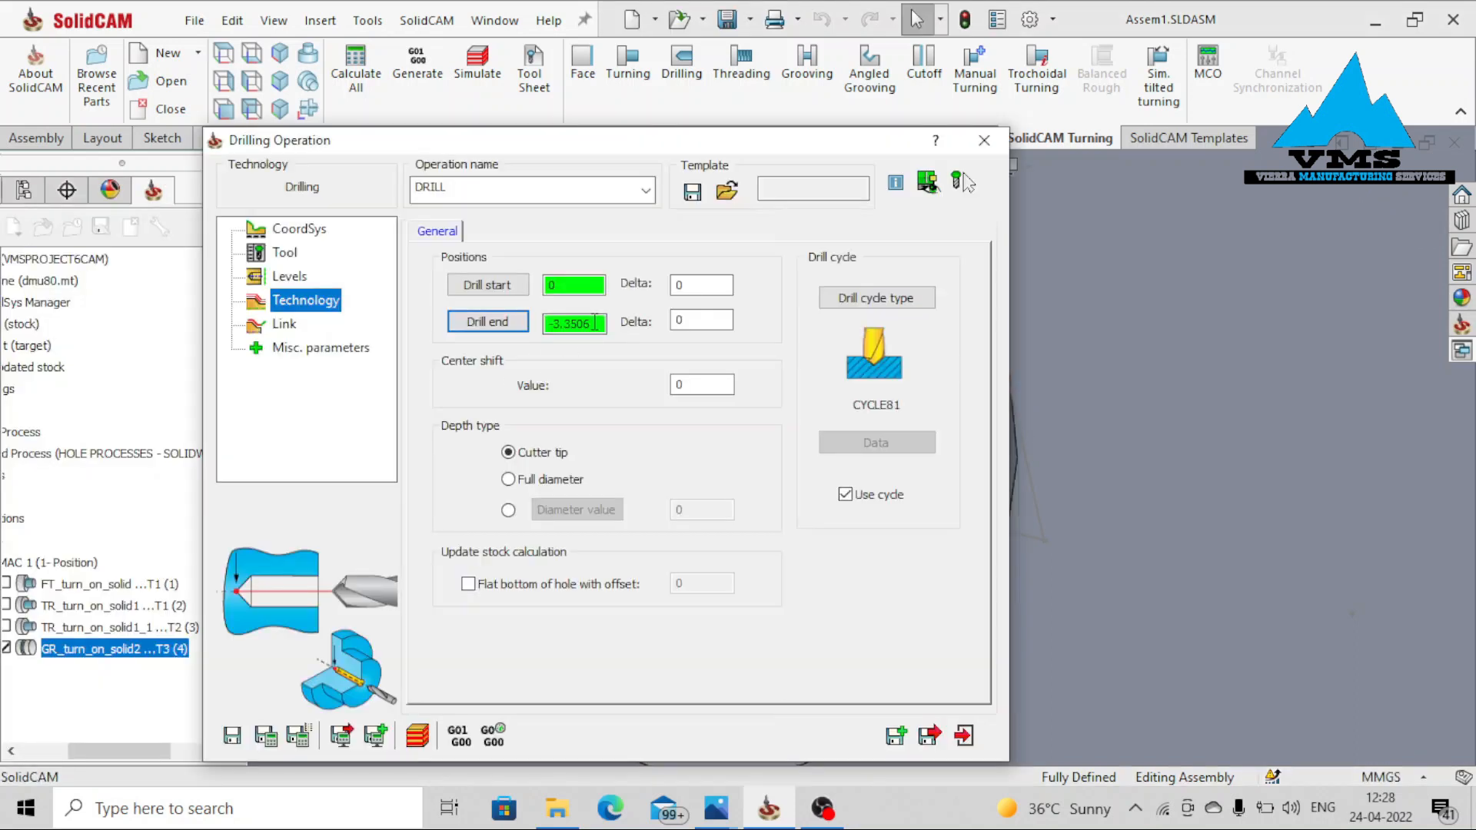
Set the drilling depth type to Full diameter, check the link and miscellaneous parameters, and save and calculate the operation
{"action": "left_click", "coordinate": [560, 484]}
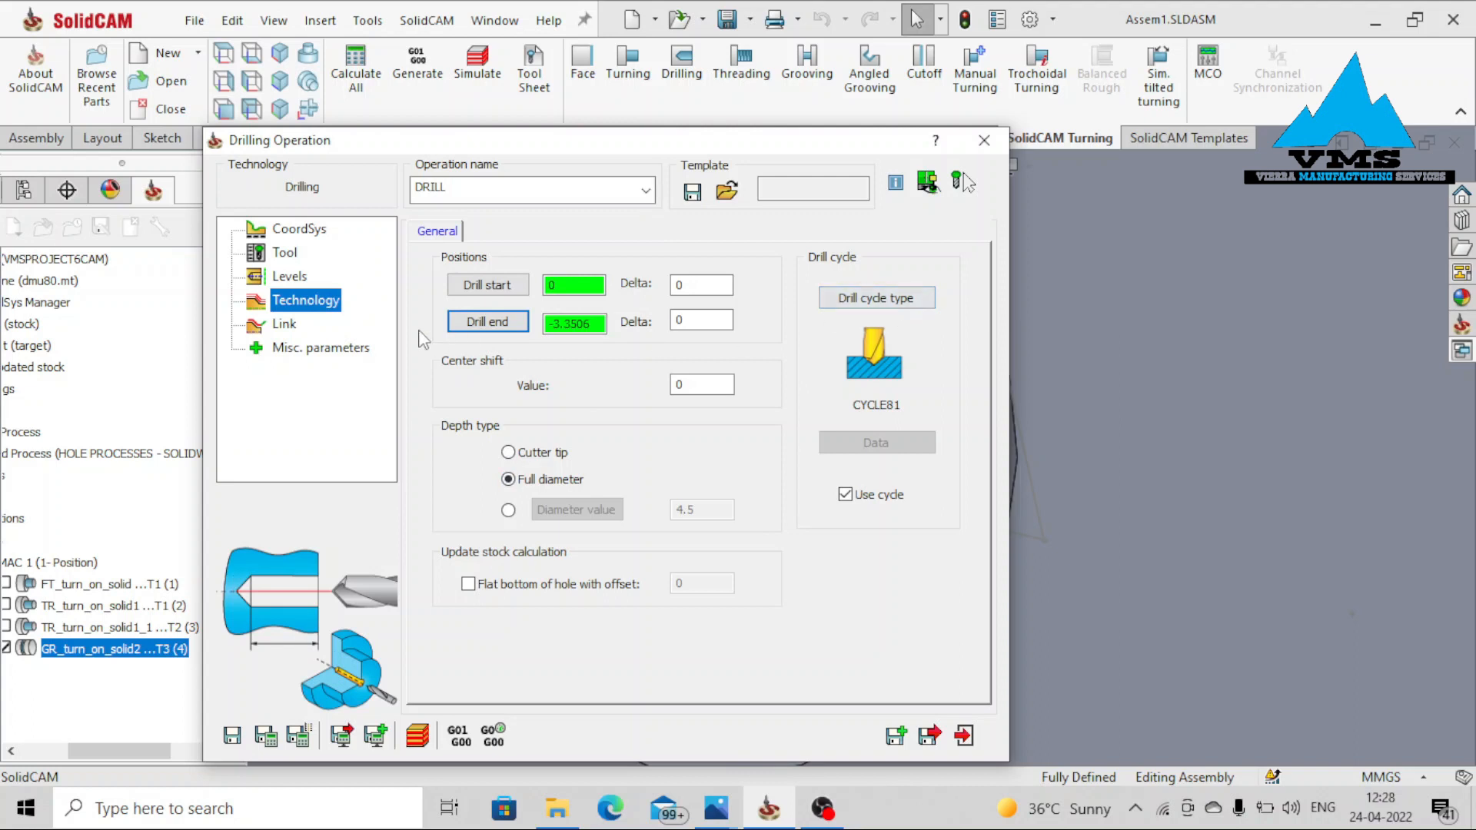
{"action": "left_click", "coordinate": [283, 326]}
{"action": "left_click", "coordinate": [304, 350]}
{"action": "left_click", "coordinate": [271, 730]}
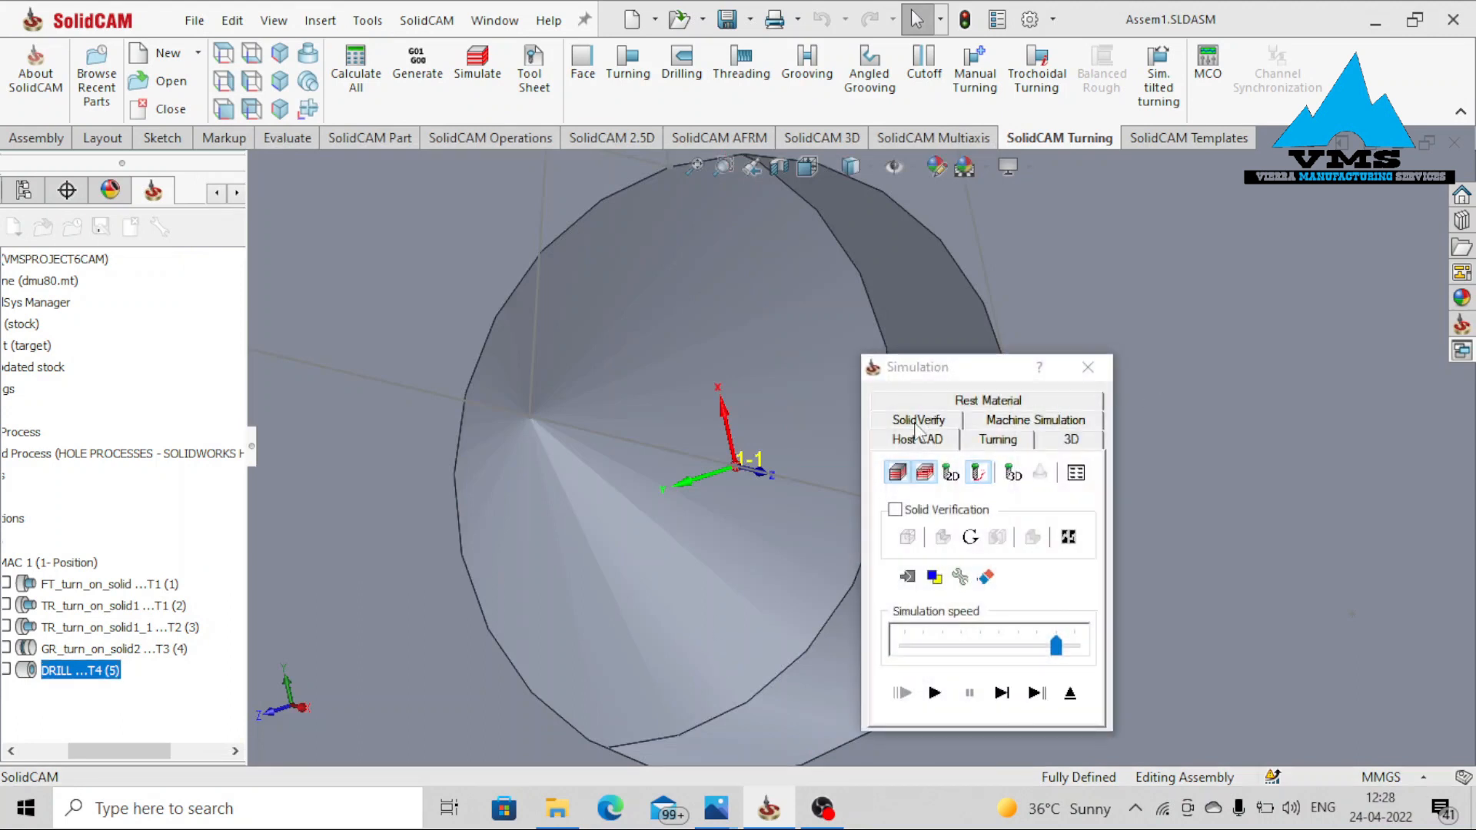
Simulate the drilling operation in SolidVerify, examine the rest material after the operation, and close the simulation and operation
{"action": "left_click", "coordinate": [917, 421]}
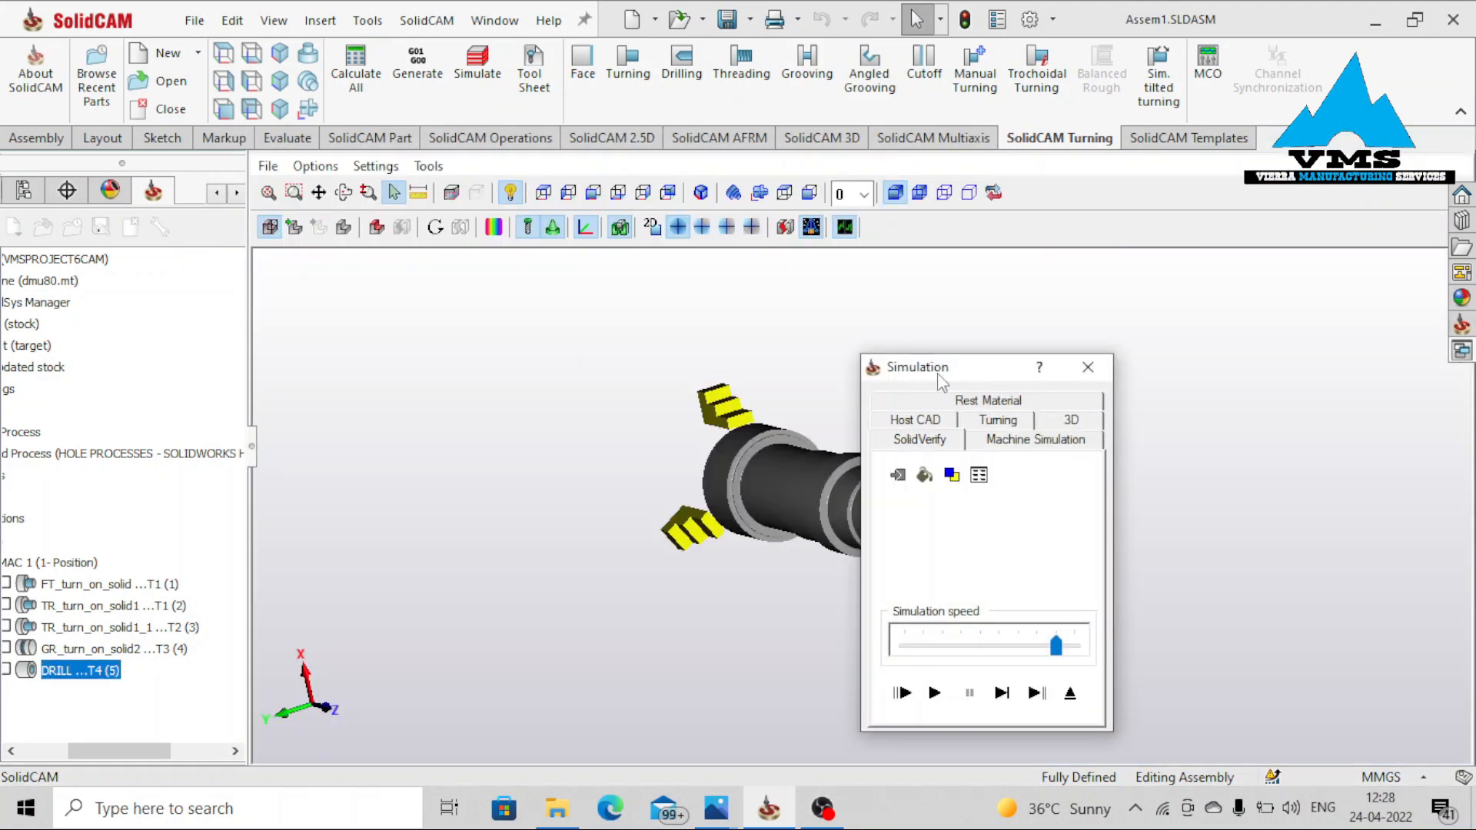
{"action": "left_click_drag", "start_coordinate": [941, 382], "coordinate": [1161, 429]}
{"action": "scroll", "coordinate": [965, 524], "scroll_direction": "up", "scroll_amount": 5}
{"action": "left_click", "coordinate": [1139, 740]}
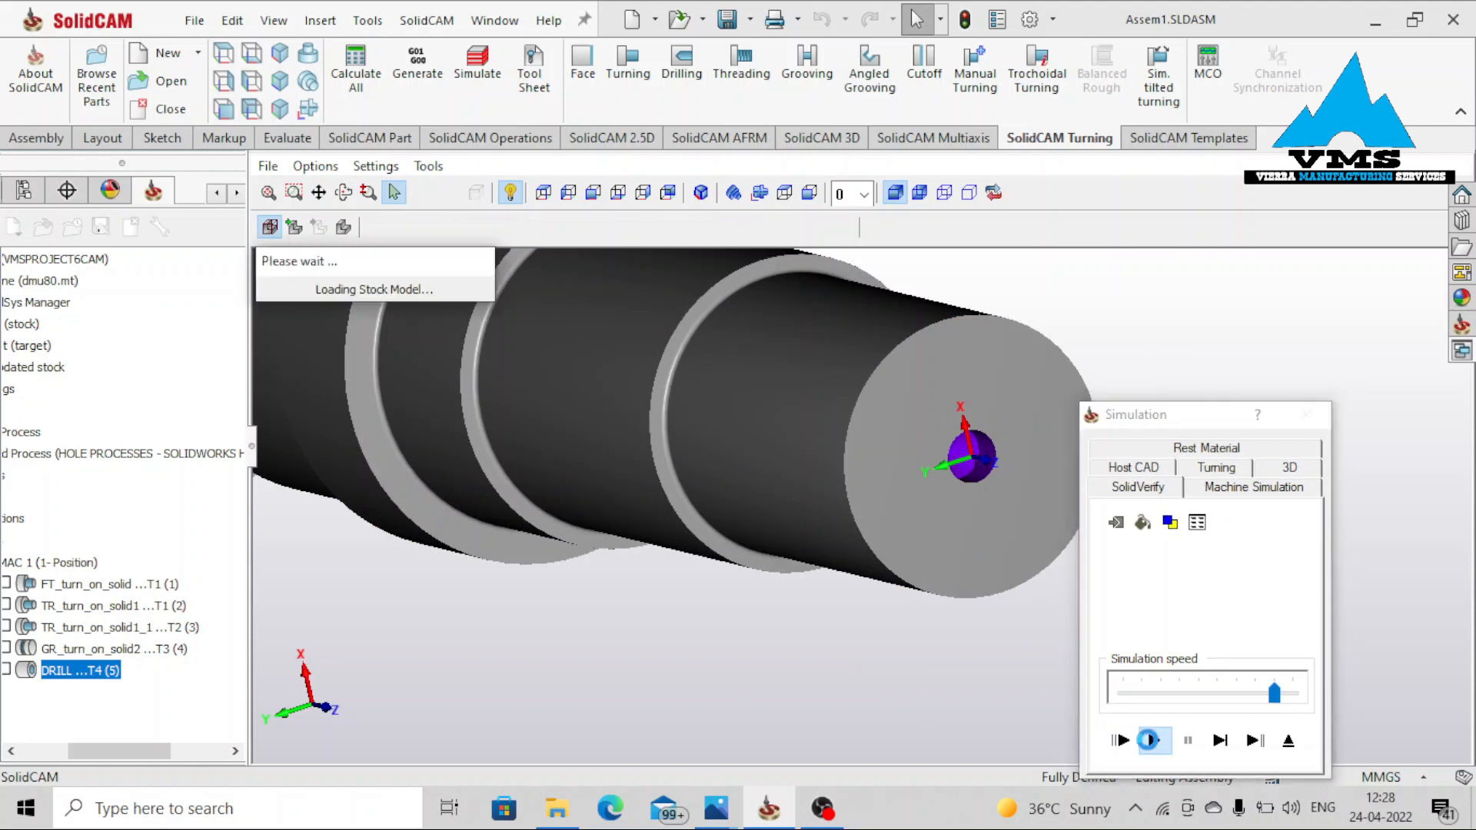
{"action": "left_click", "coordinate": [1200, 449]}
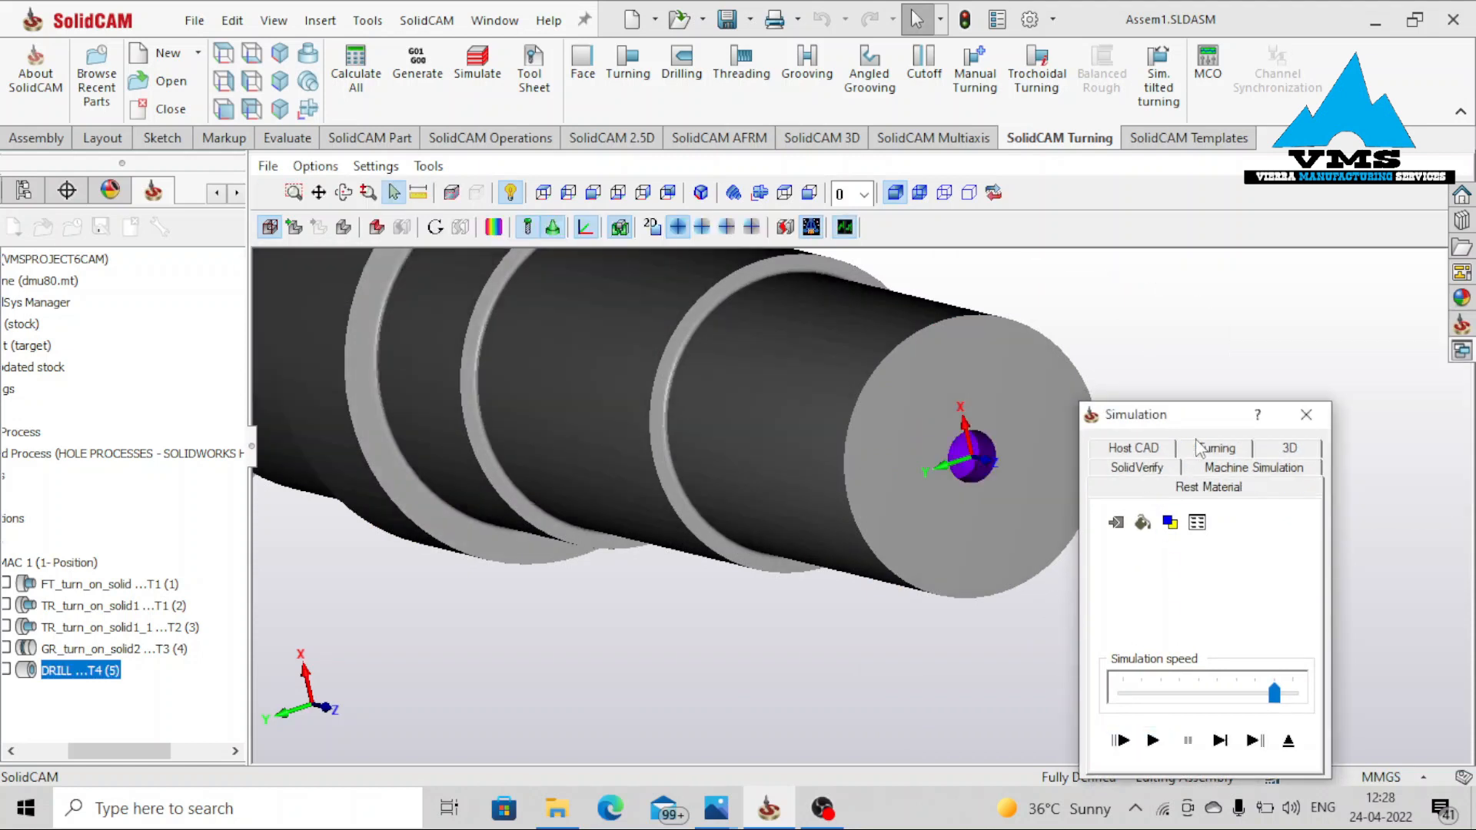
{"action": "scroll", "coordinate": [999, 522], "scroll_direction": "up", "scroll_amount": 8}
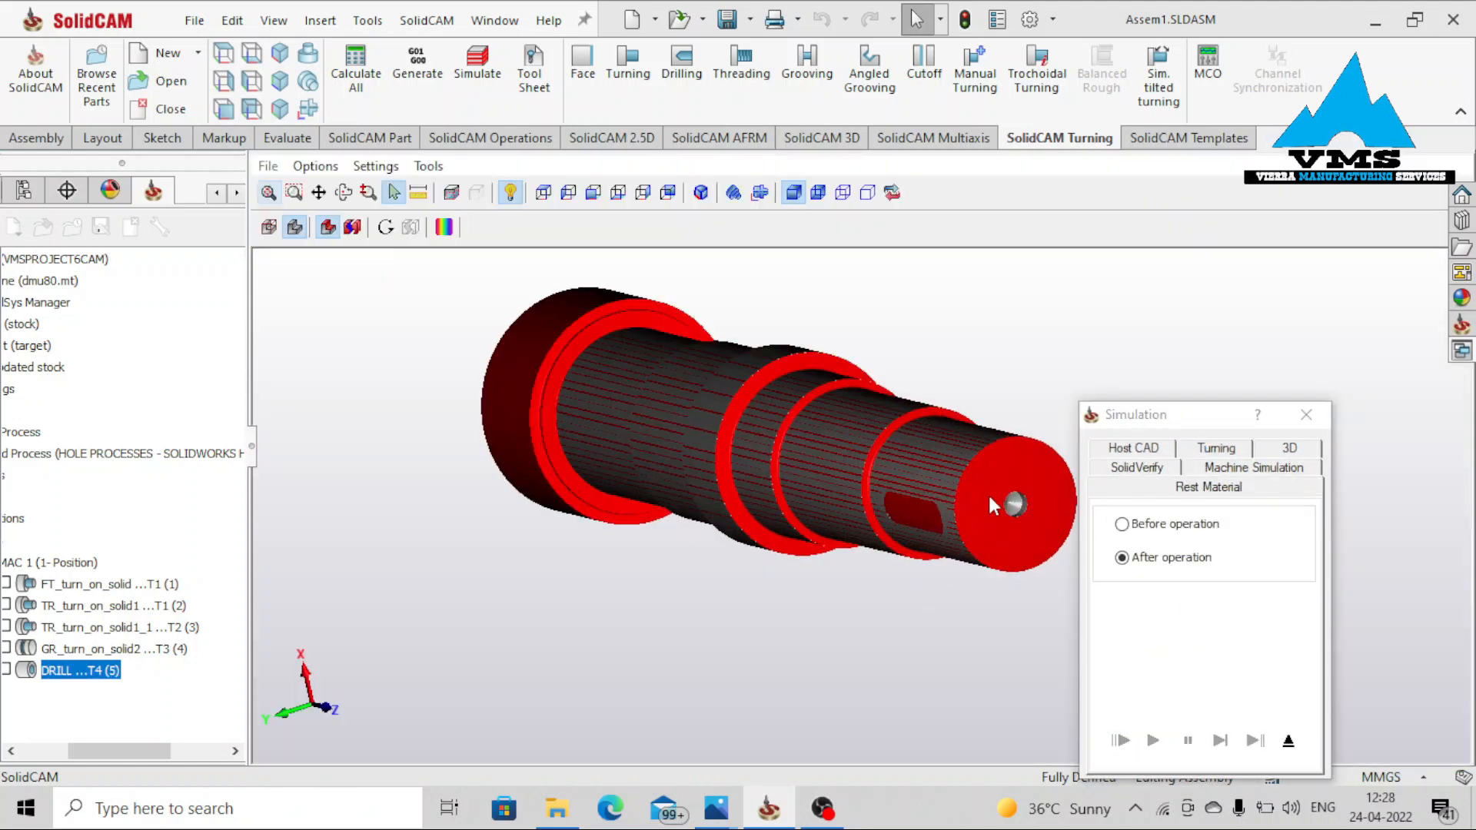
{"action": "middle_click_drag", "start_coordinate": [1019, 515], "coordinate": [909, 550]}
{"action": "scroll", "coordinate": [1009, 519], "scroll_direction": "down", "scroll_amount": 5}
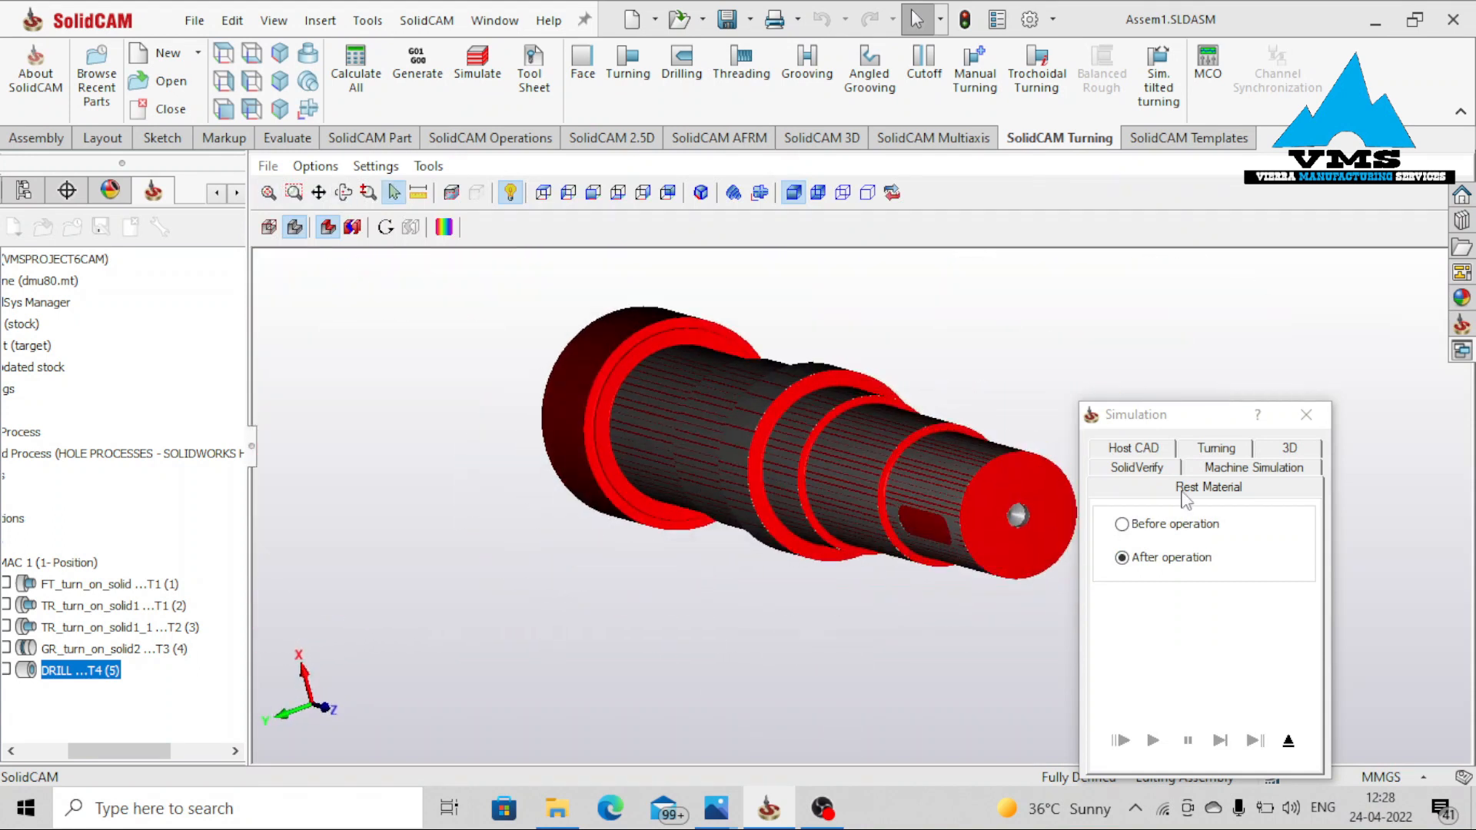
{"action": "left_click", "coordinate": [1306, 415]}
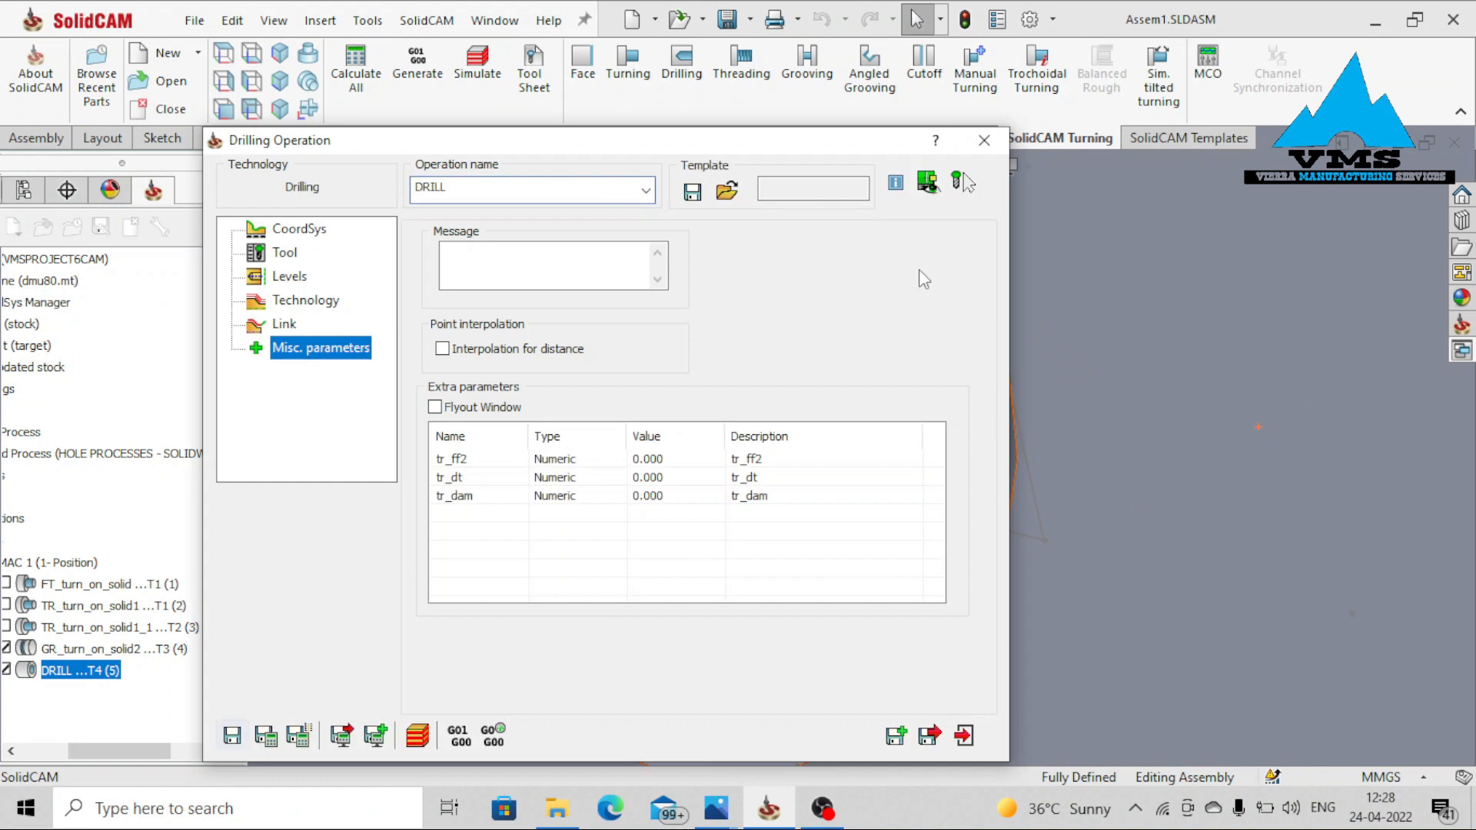
{"action": "left_click", "coordinate": [984, 139]}
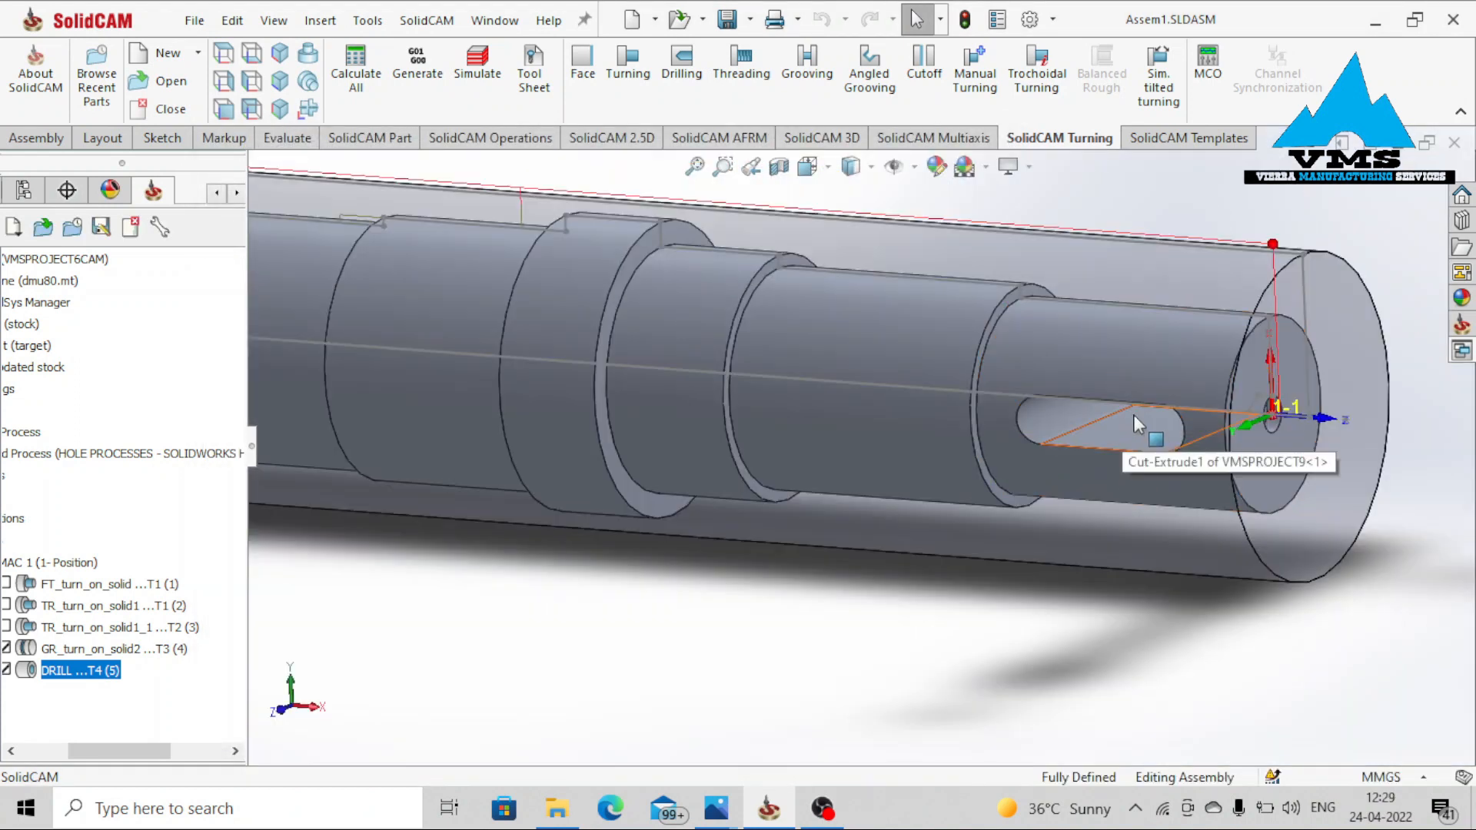
Start a 2.5D Profile milling operation for the keyway near the shaft's front end
{"action": "scroll", "coordinate": [1137, 418], "scroll_direction": "up", "scroll_amount": 3}
{"action": "middle_click_drag", "start_coordinate": [1137, 418], "coordinate": [905, 462]}
{"action": "scroll", "coordinate": [921, 472], "scroll_direction": "down", "scroll_amount": 1}
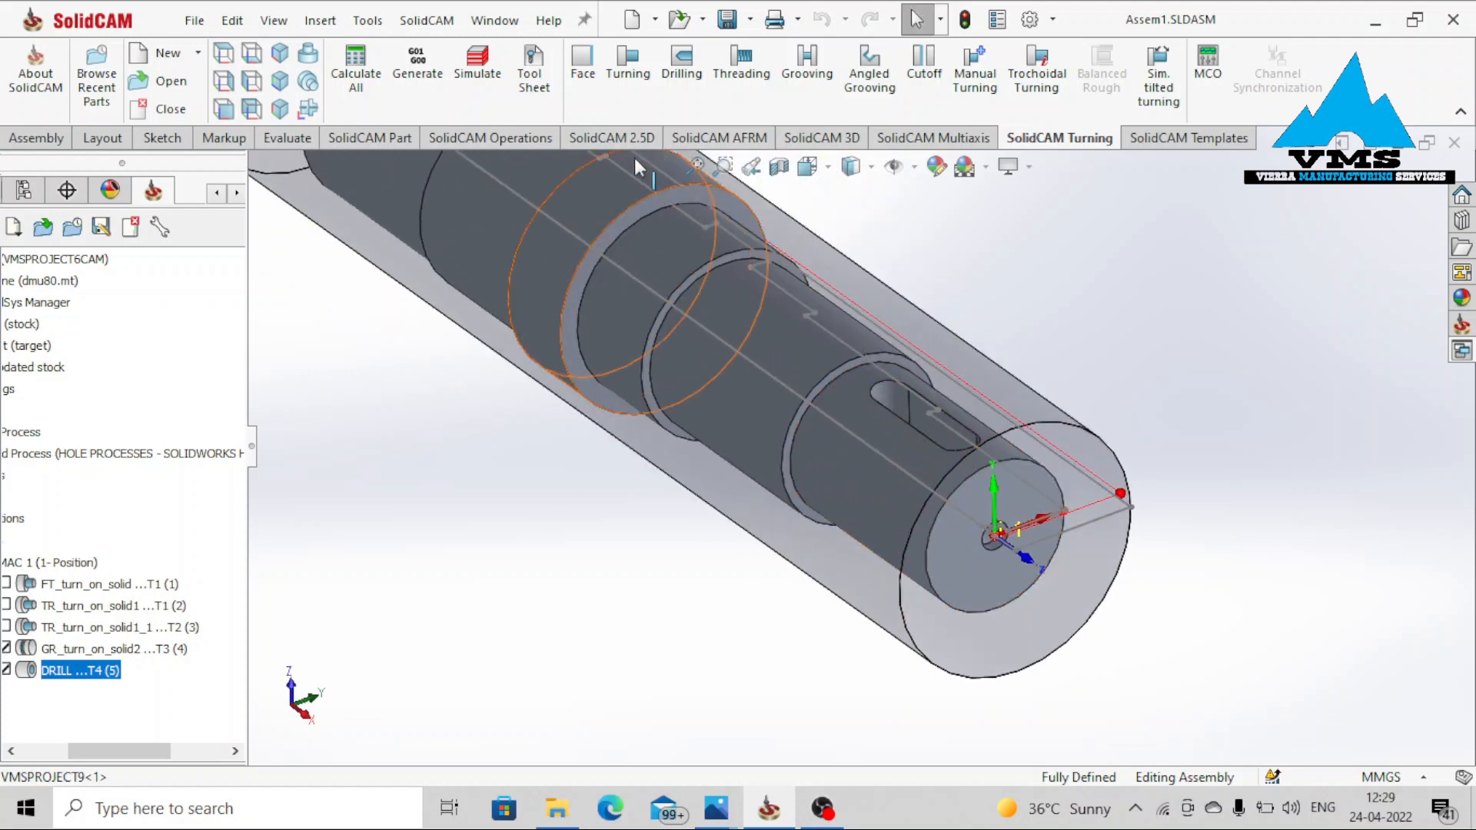
{"action": "left_click", "coordinate": [611, 139]}
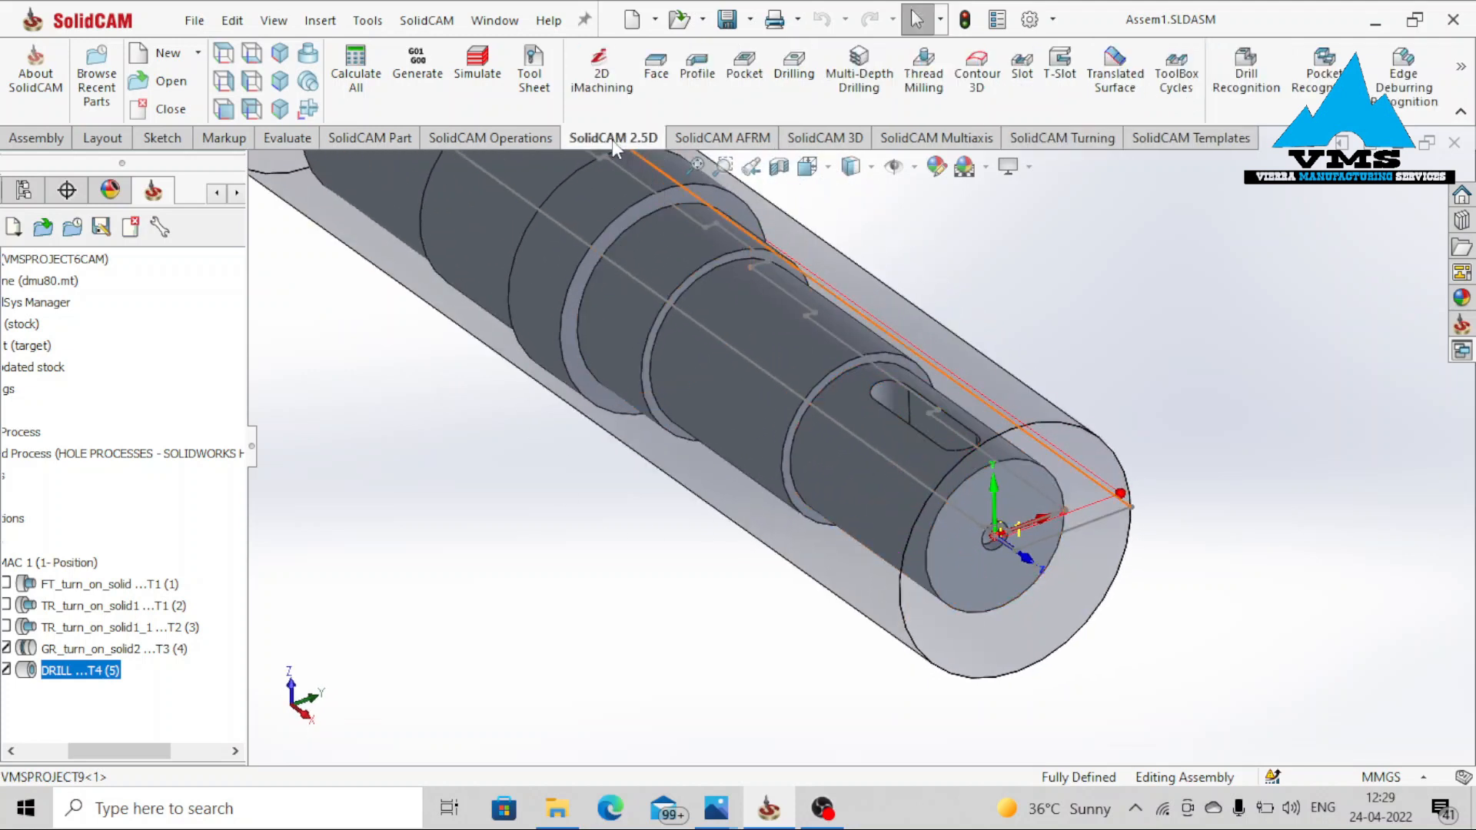
{"action": "left_click", "coordinate": [696, 77]}
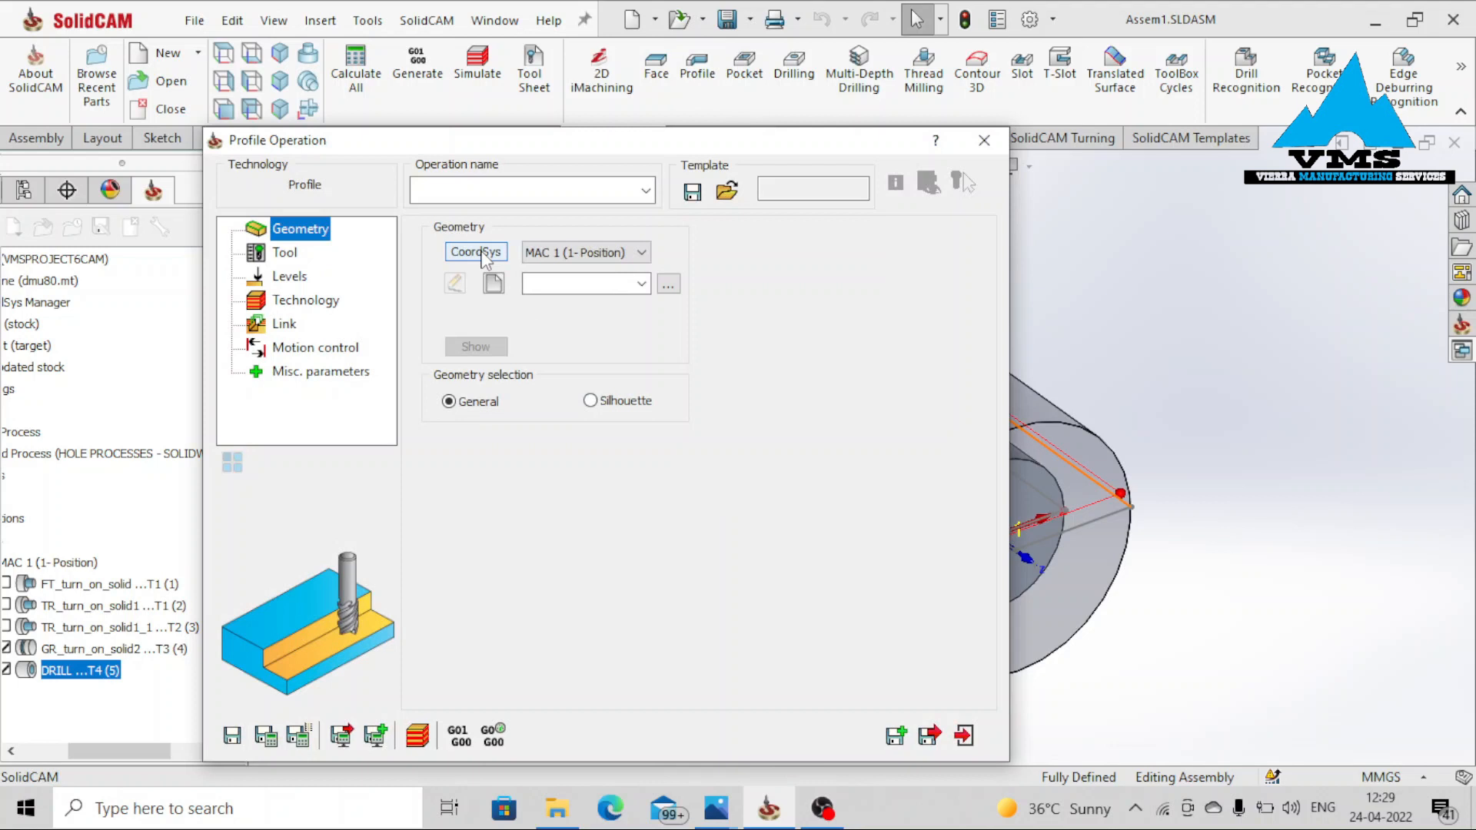
Add a coordinate system from the keyway's flat side wall, with its origin placed at CoordSys # 1
{"action": "left_click", "coordinate": [478, 256]}
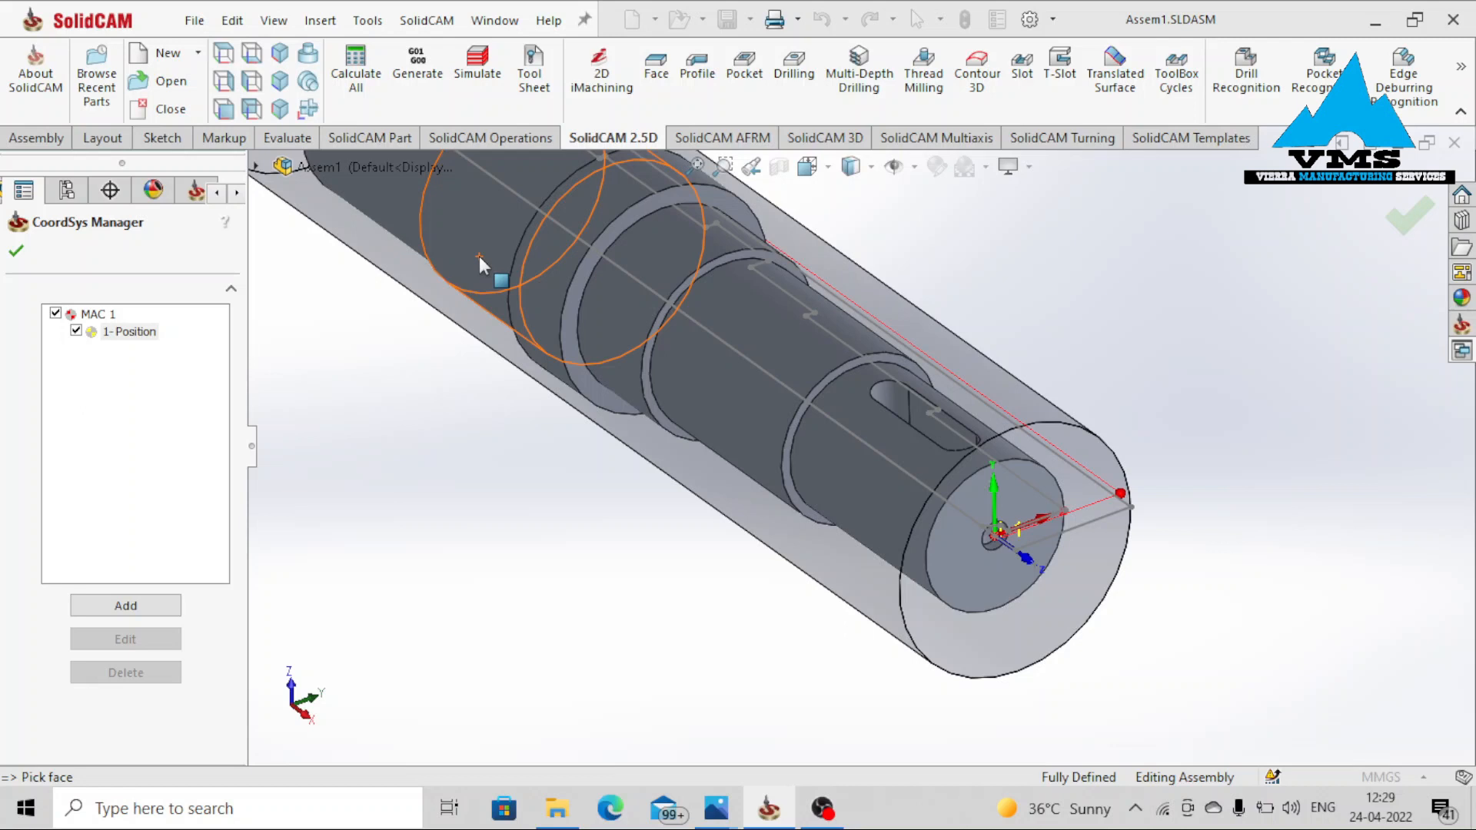
{"action": "left_click", "coordinate": [125, 606]}
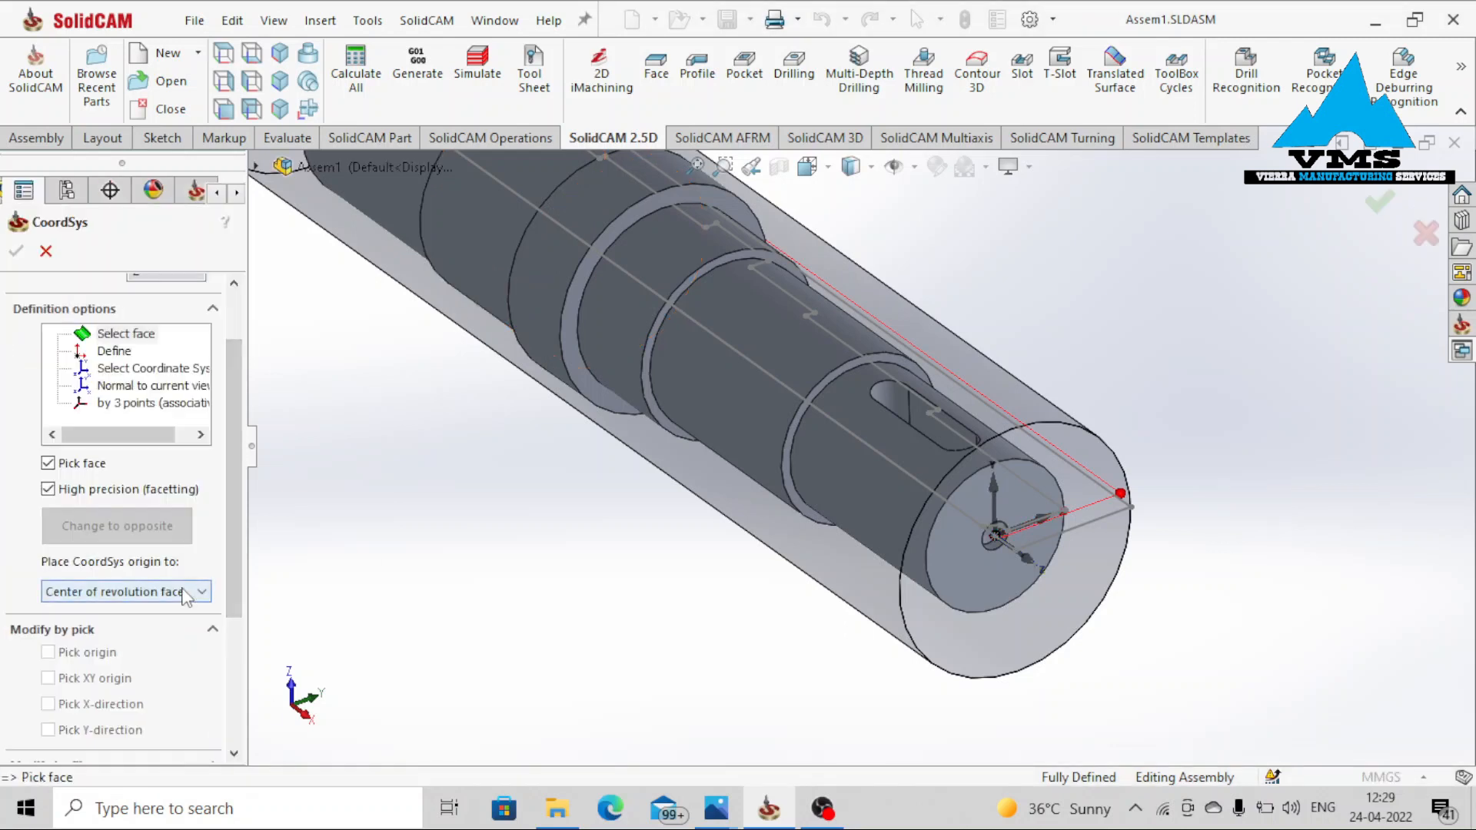
{"action": "left_click", "coordinate": [186, 593]}
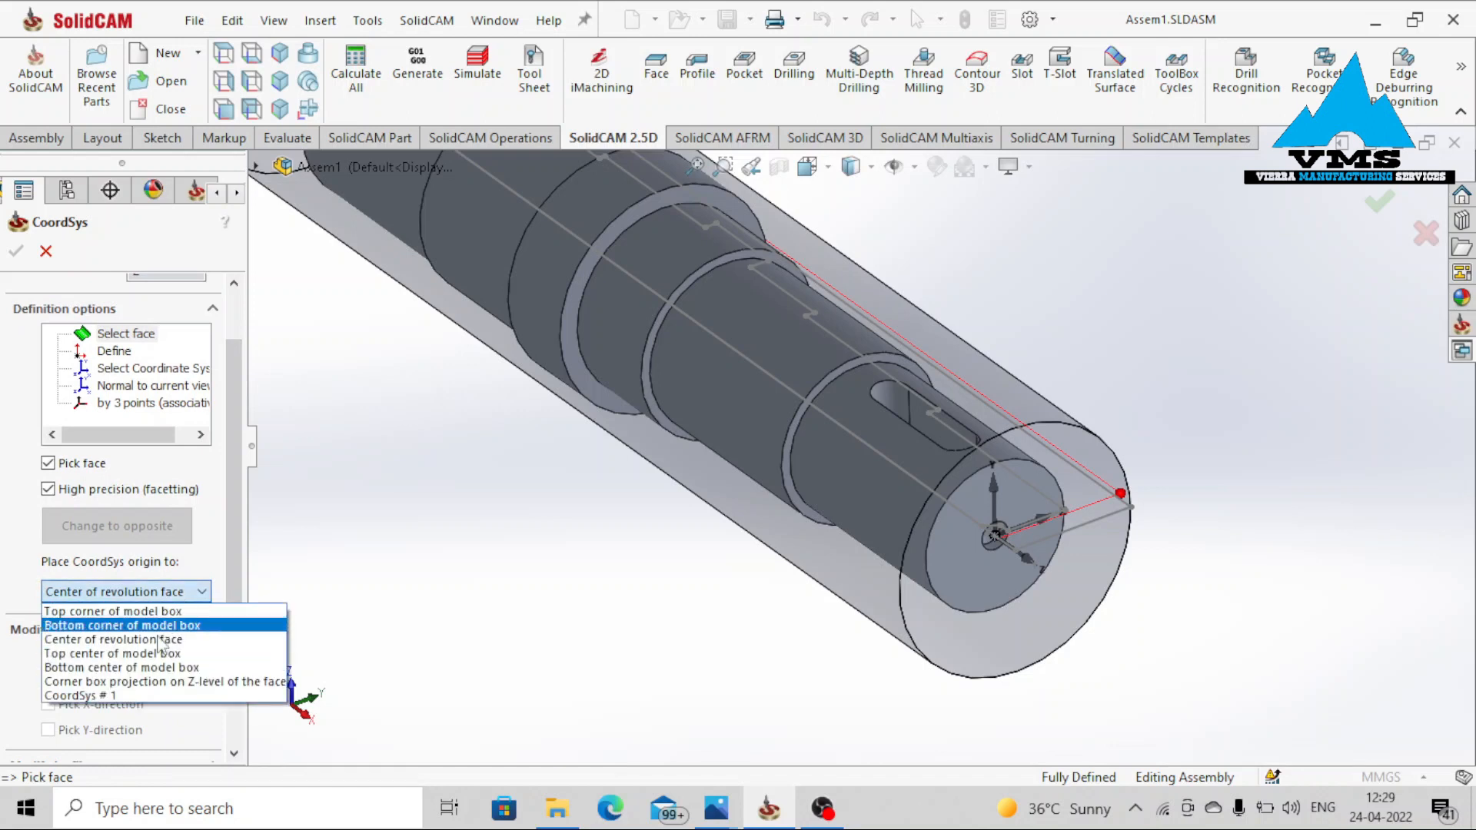
{"action": "left_click", "coordinate": [107, 697]}
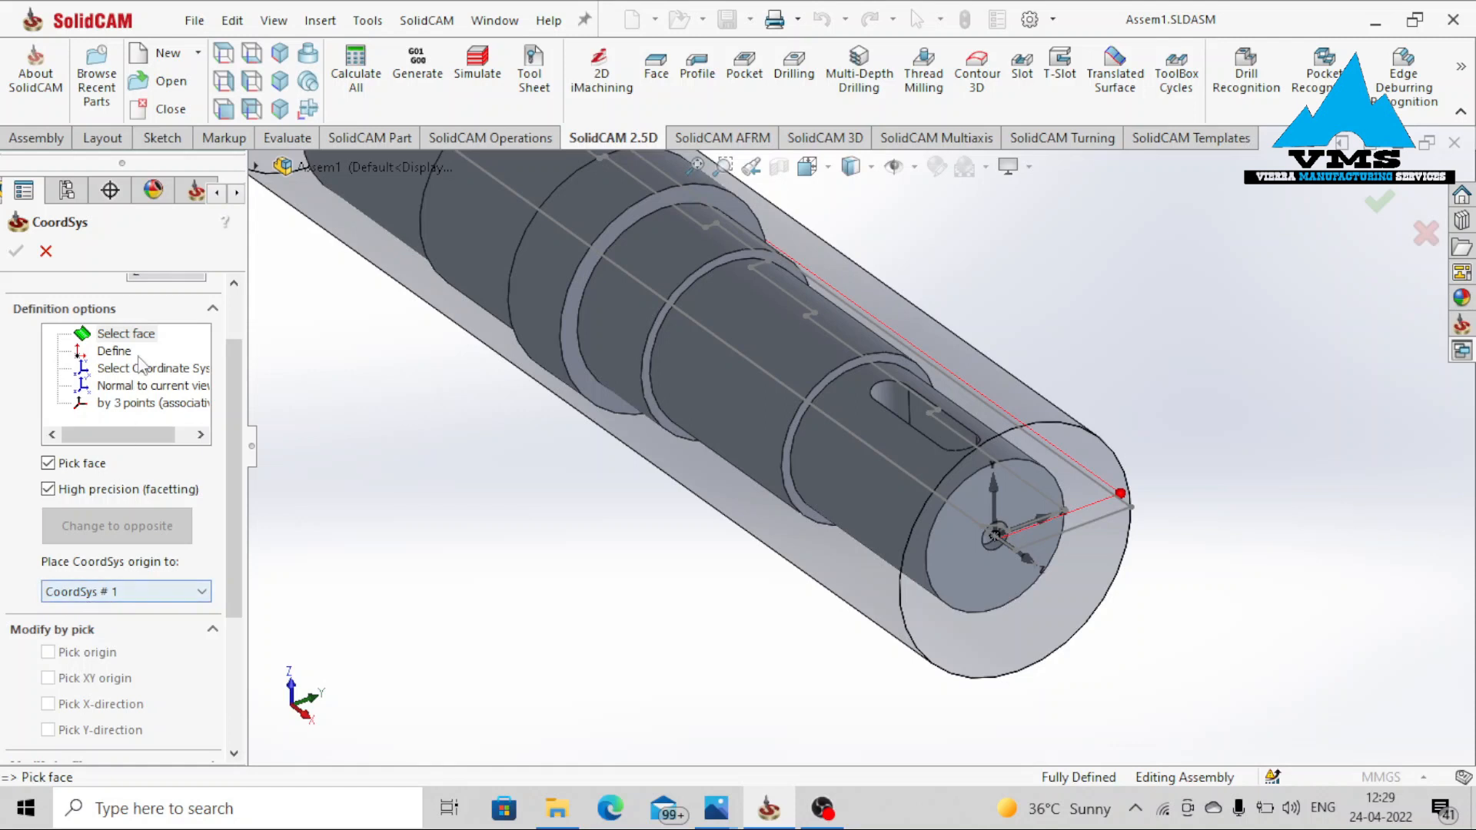
{"action": "left_click", "coordinate": [127, 334]}
{"action": "scroll", "coordinate": [870, 422], "scroll_direction": "down", "scroll_amount": 2}
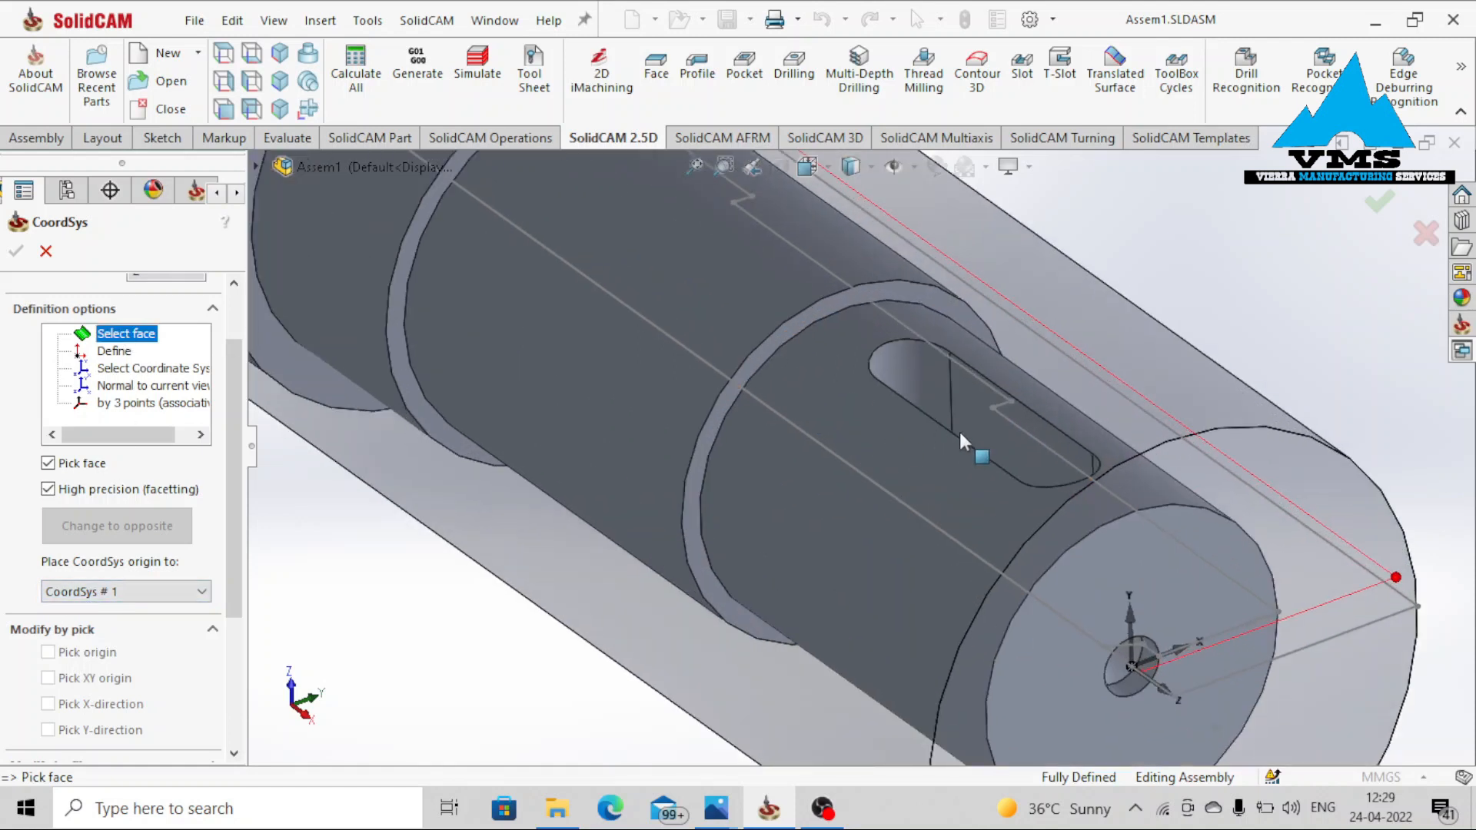
{"action": "scroll", "coordinate": [961, 435], "scroll_direction": "down", "scroll_amount": 3}
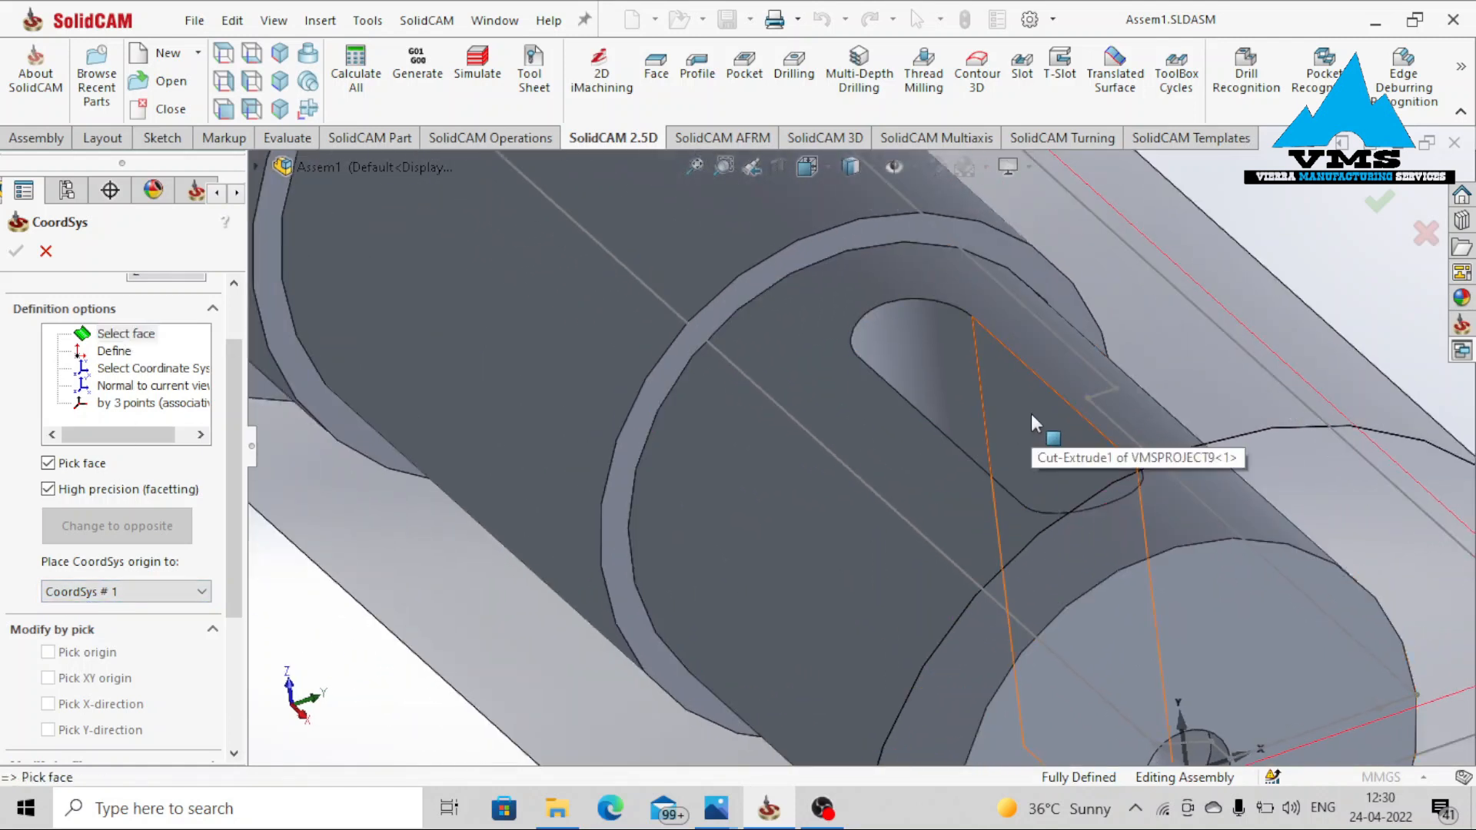
{"action": "left_click", "coordinate": [1030, 415]}
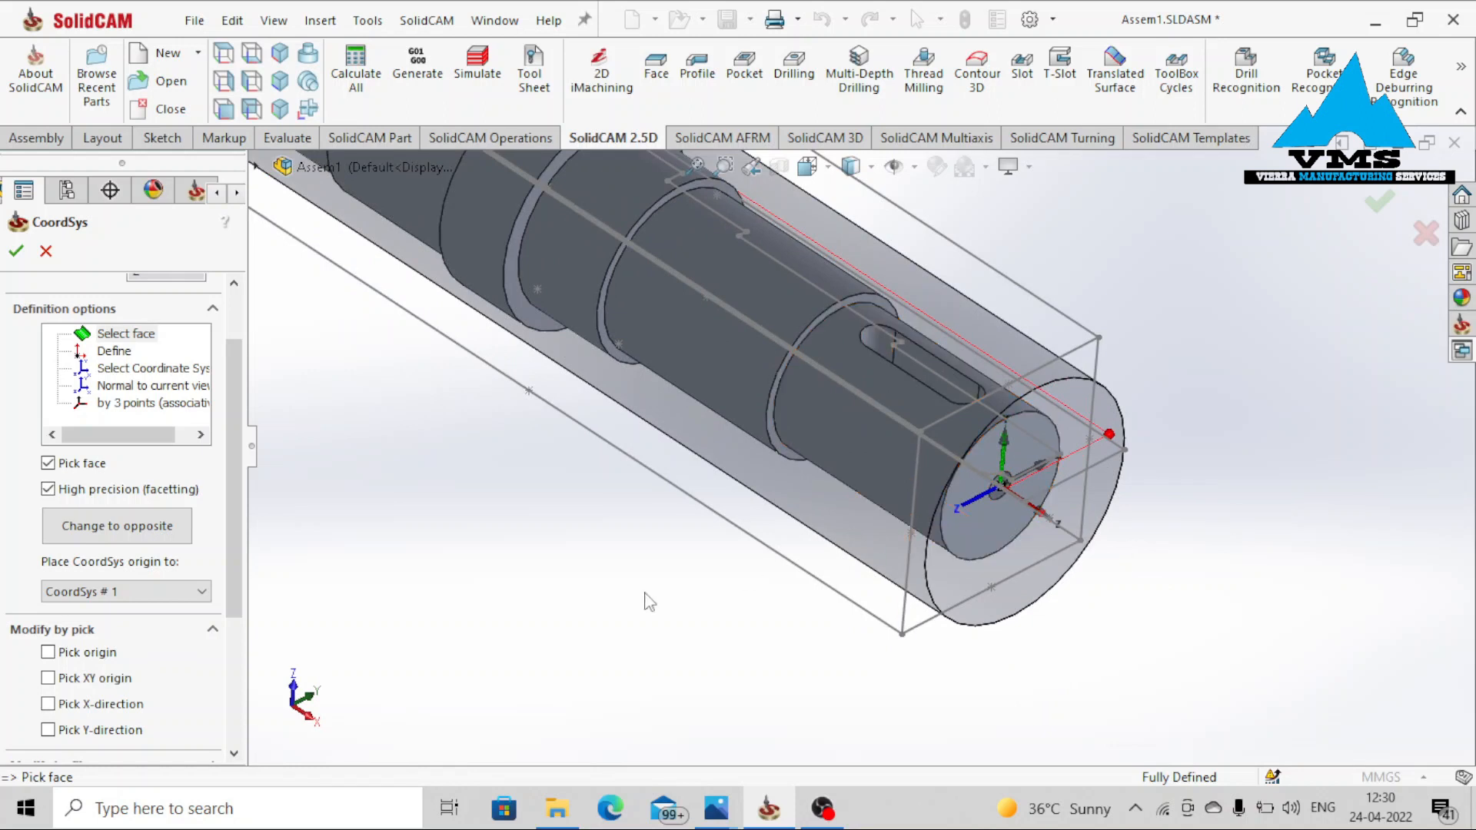
Flip the new coordinate system's axes so Z points up out of the keyway and X points outward along the shaft
{"action": "left_click_drag", "start_coordinate": [232, 482], "coordinate": [238, 618]}
{"action": "left_click", "coordinate": [149, 648]}
{"action": "left_click", "coordinate": [148, 649]}
{"action": "left_click", "coordinate": [148, 647]}
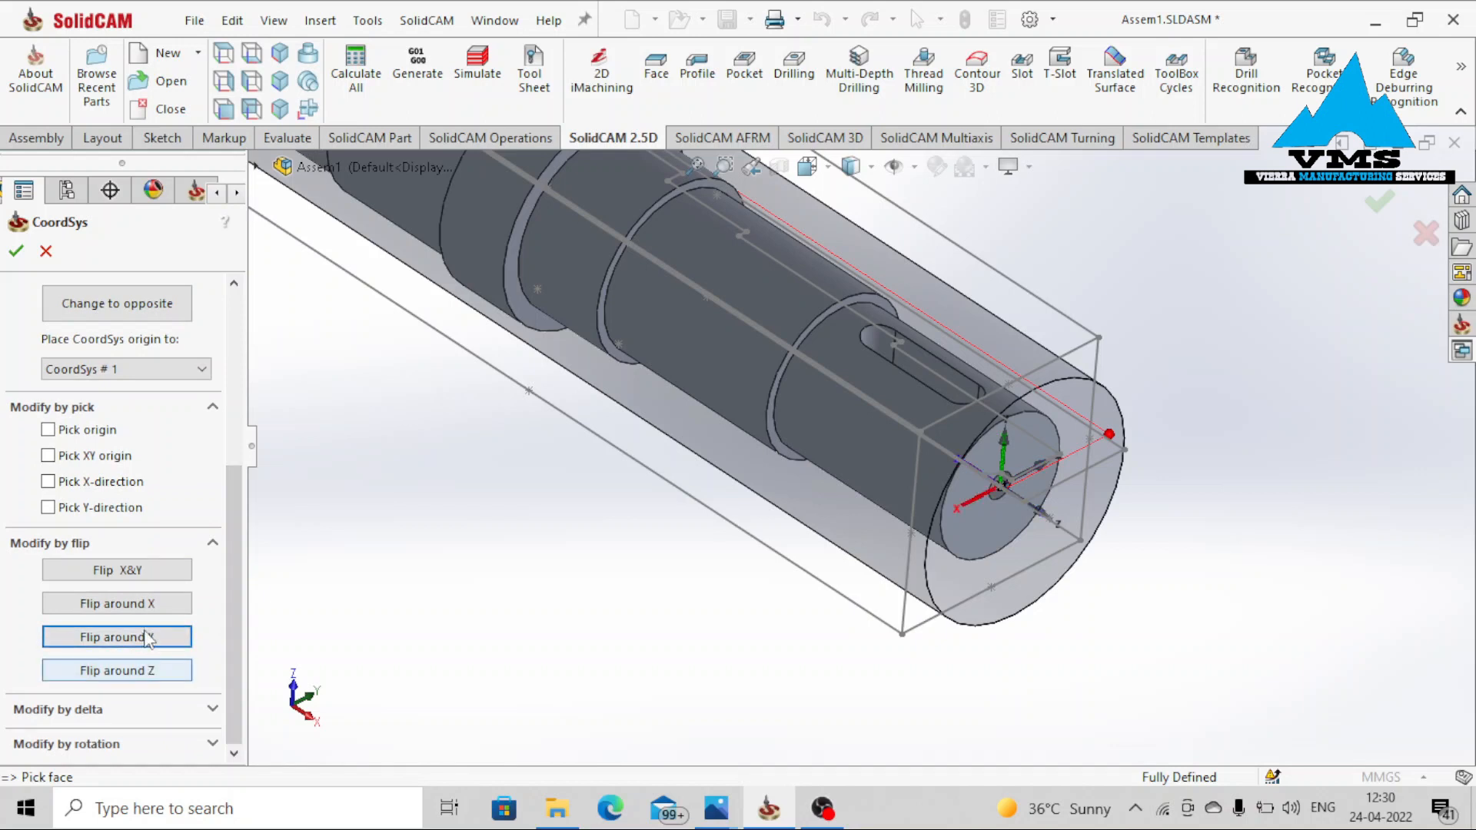
{"action": "left_click", "coordinate": [156, 575]}
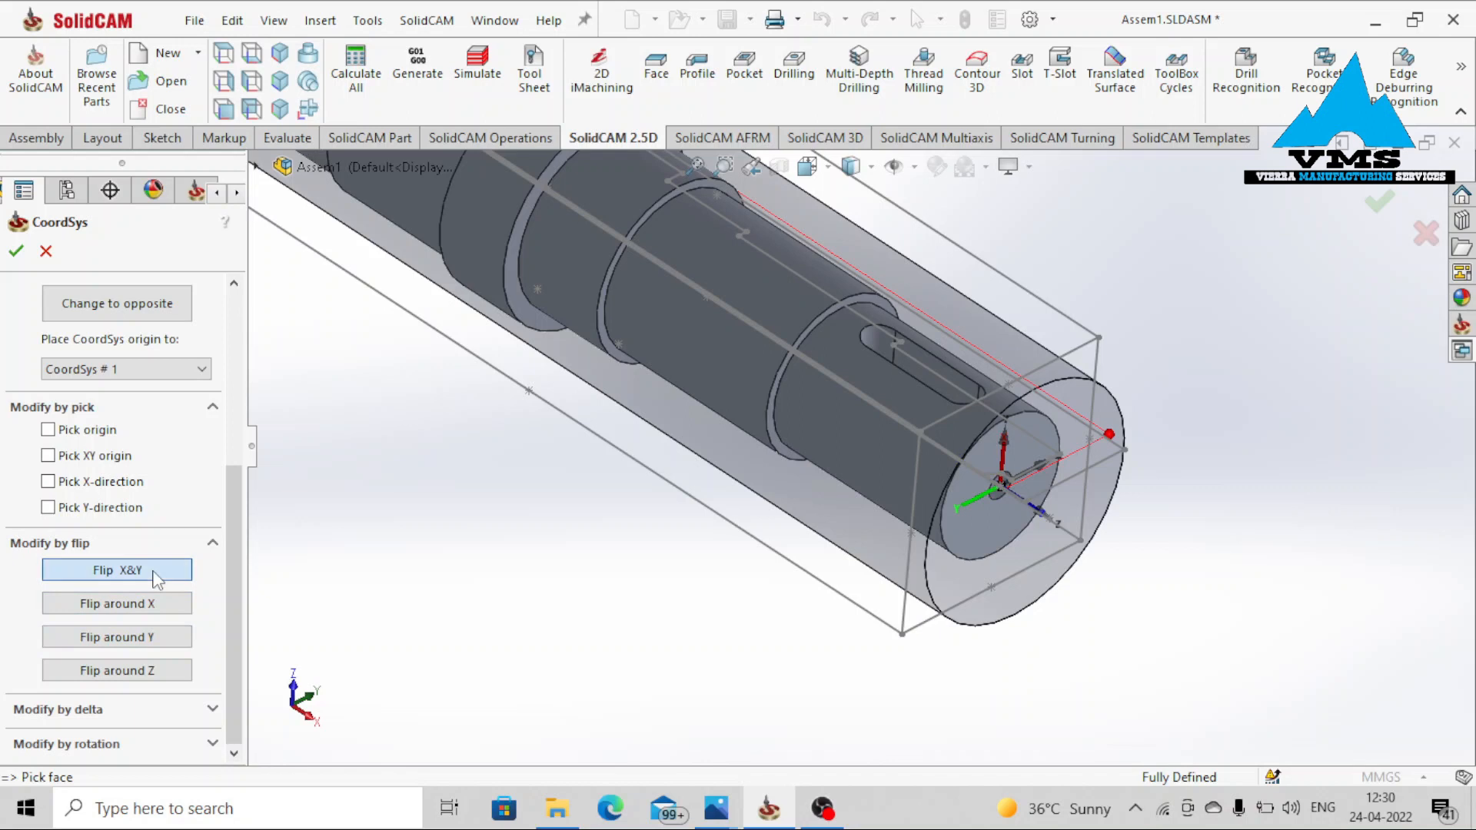
{"action": "middle_click_drag", "start_coordinate": [896, 519], "coordinate": [857, 531]}
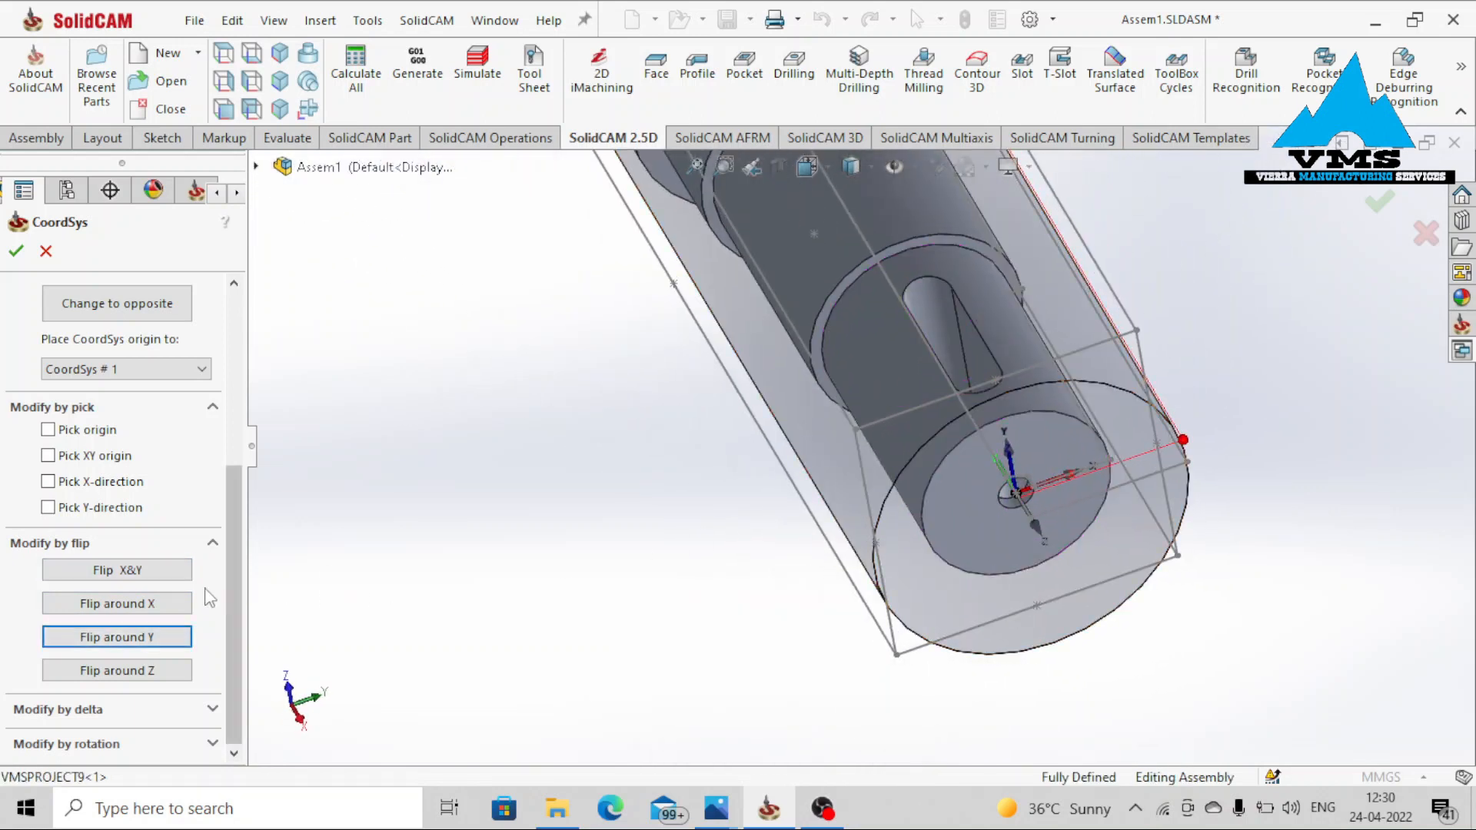
{"action": "left_click", "coordinate": [148, 674]}
{"action": "left_click", "coordinate": [147, 677]}
{"action": "left_click", "coordinate": [146, 678]}
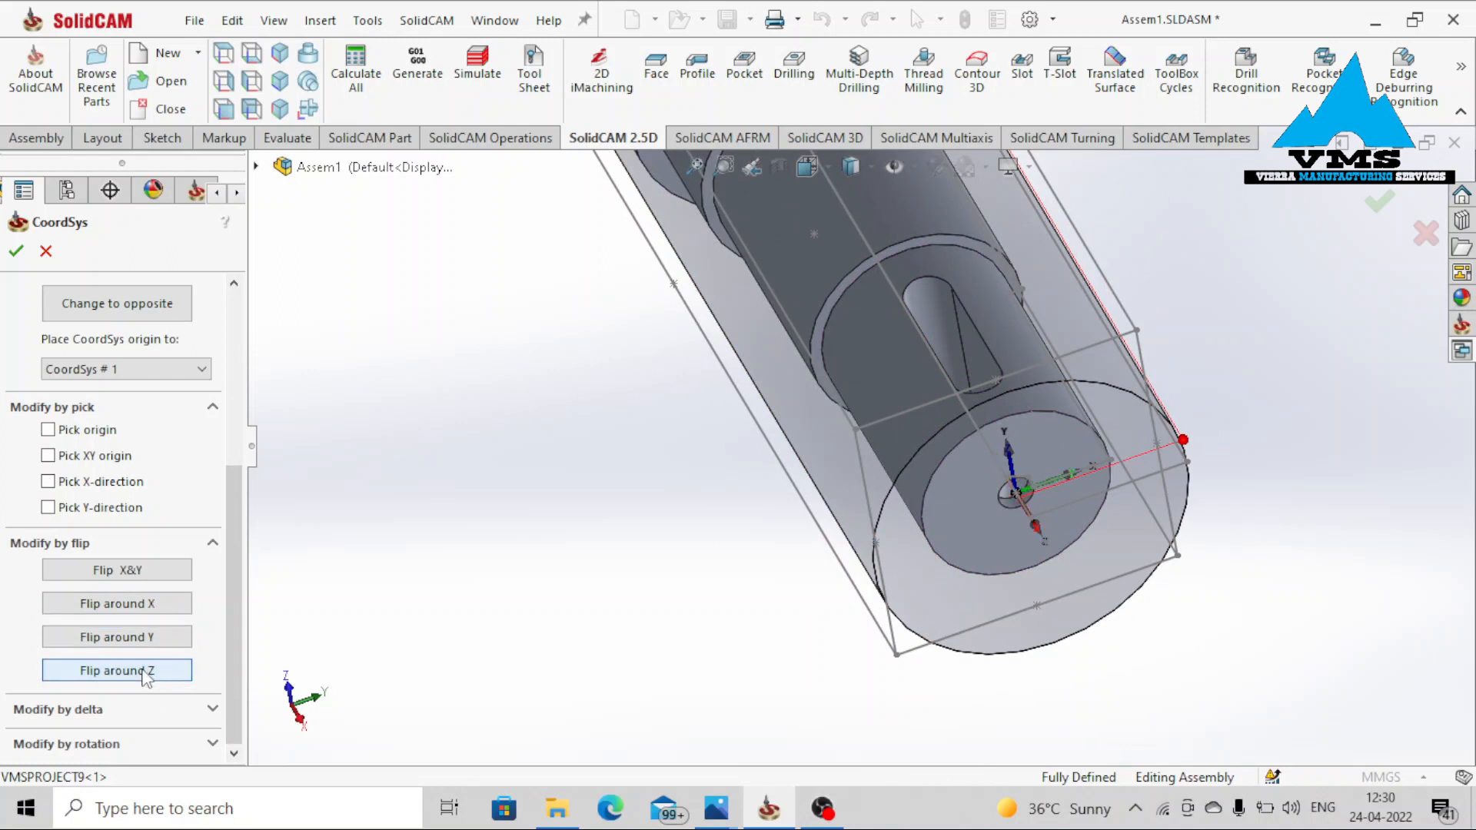
{"action": "middle_click_drag", "start_coordinate": [884, 521], "coordinate": [914, 550]}
{"action": "scroll", "coordinate": [1001, 543], "scroll_direction": "down", "scroll_amount": 3}
{"action": "scroll", "coordinate": [859, 453], "scroll_direction": "up", "scroll_amount": 2}
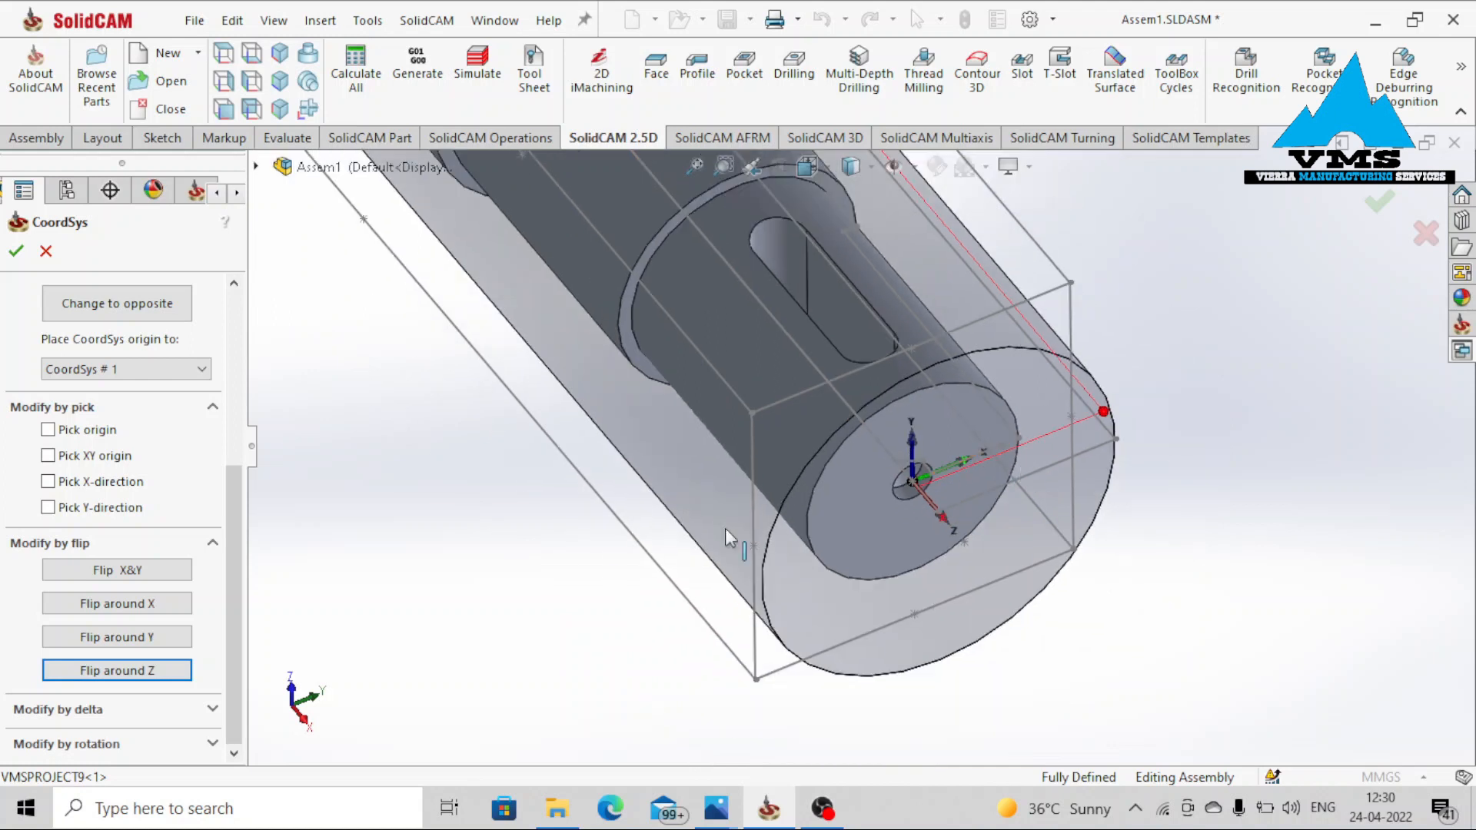
Accept the coordinate system and its level data, and assign 2-Position to the profile operation
{"action": "left_click", "coordinate": [15, 250]}
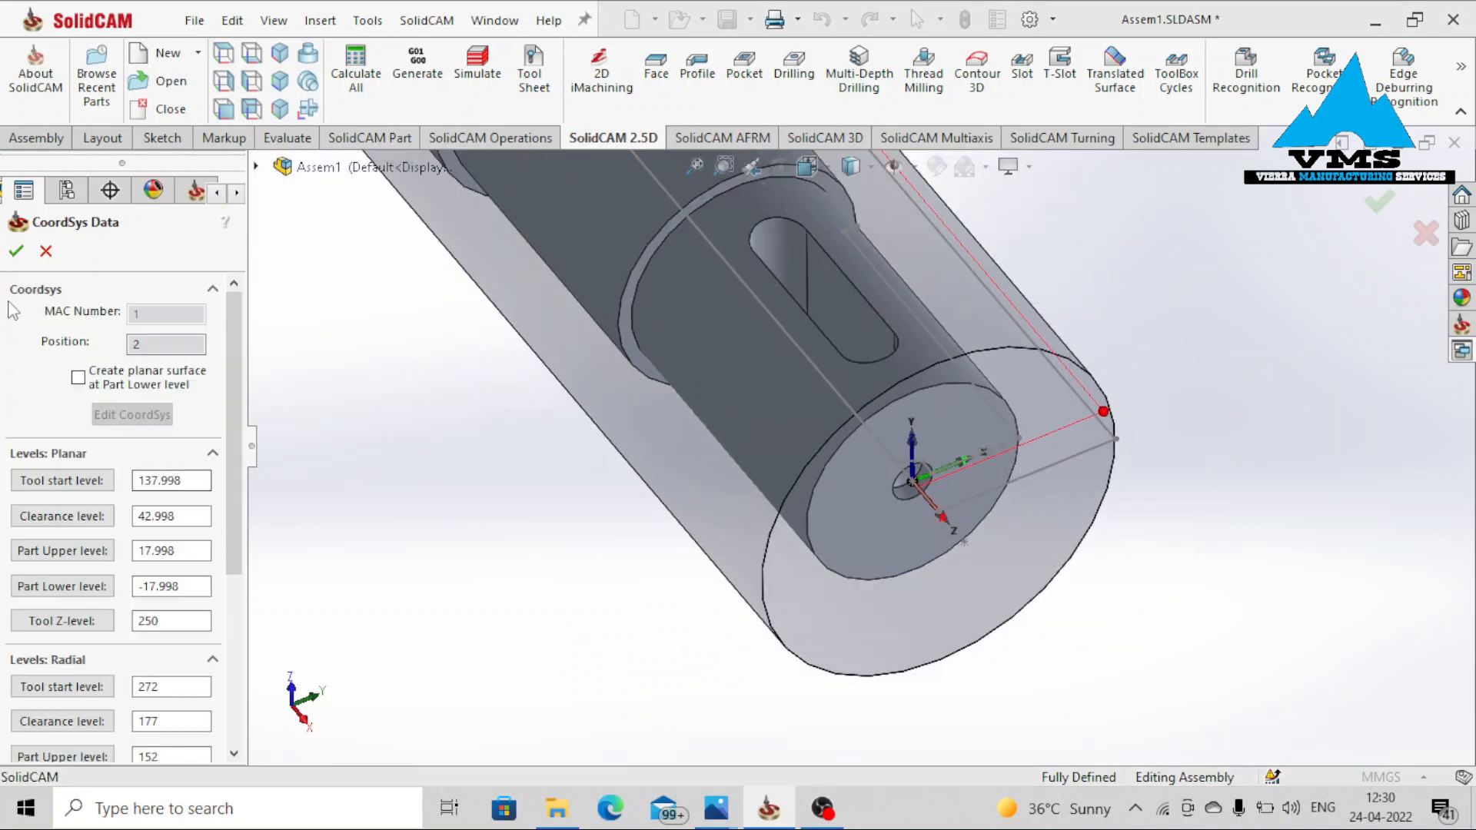
{"action": "left_click", "coordinate": [16, 250]}
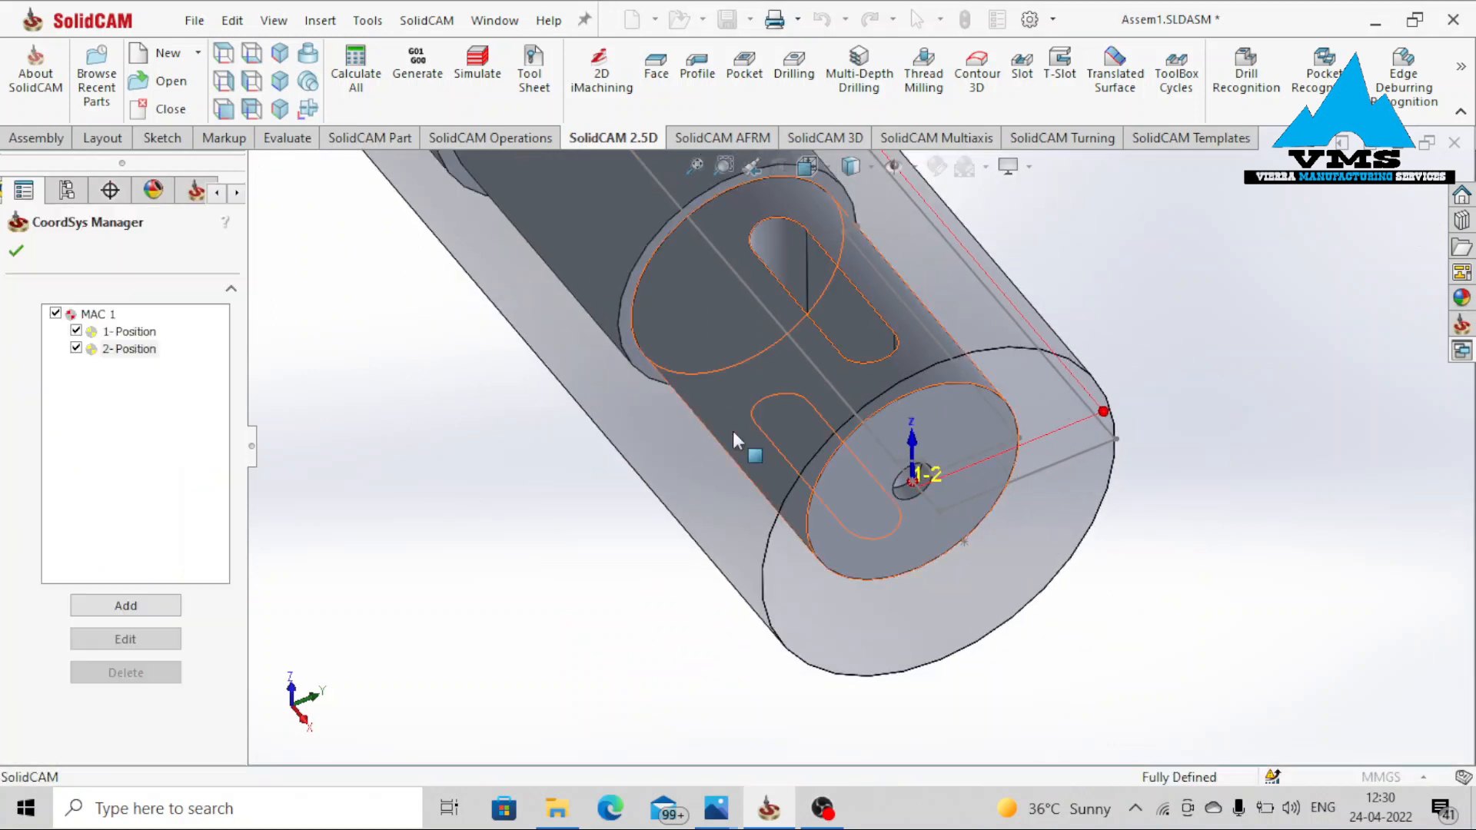
{"action": "double_click", "coordinate": [132, 351]}
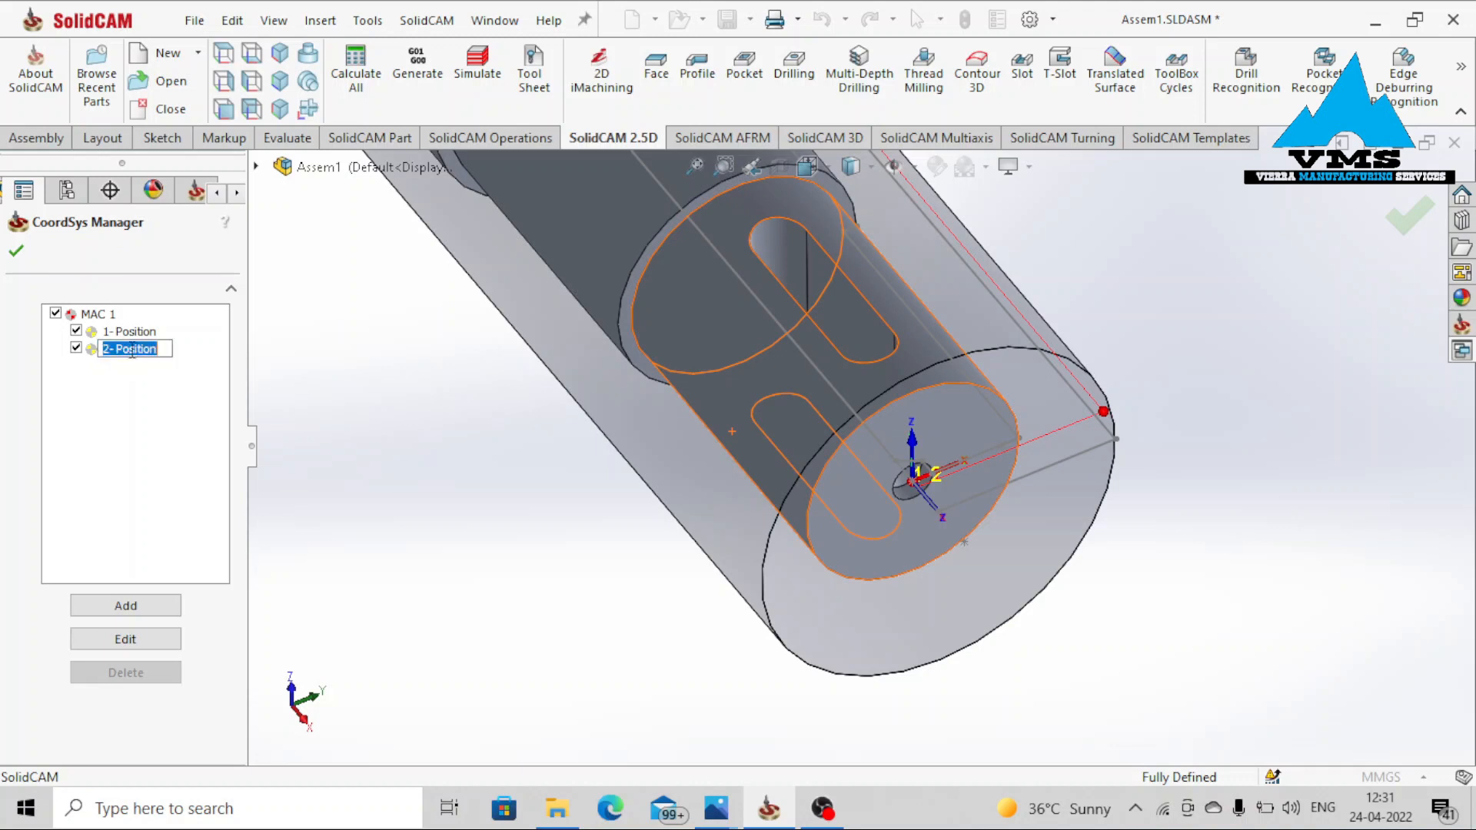
{"action": "left_click", "coordinate": [130, 384]}
{"action": "left_click", "coordinate": [16, 251]}
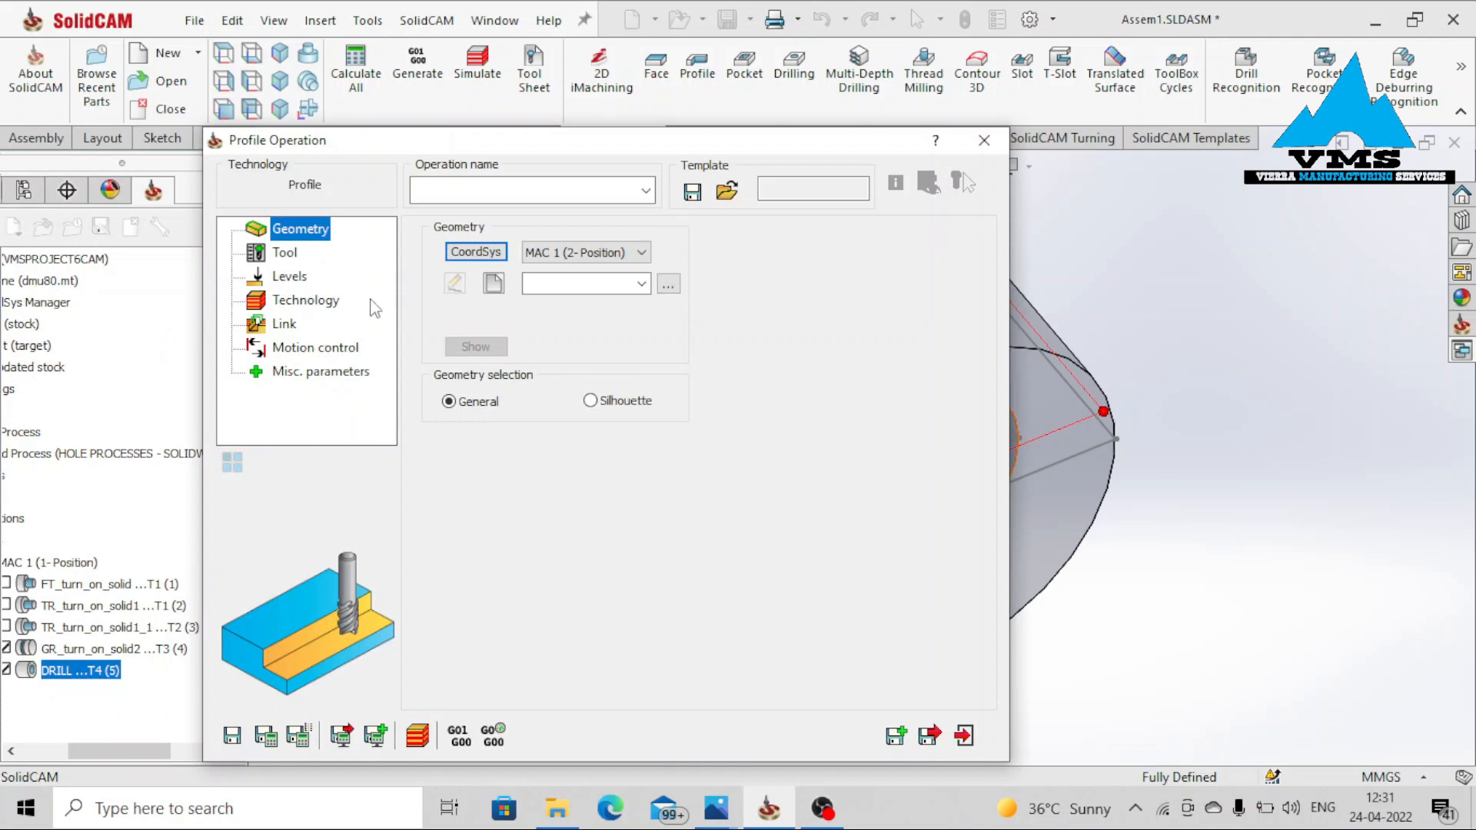
Define the profile geometry as a closed chain around the keyway's upper edge
{"action": "left_click", "coordinate": [493, 284]}
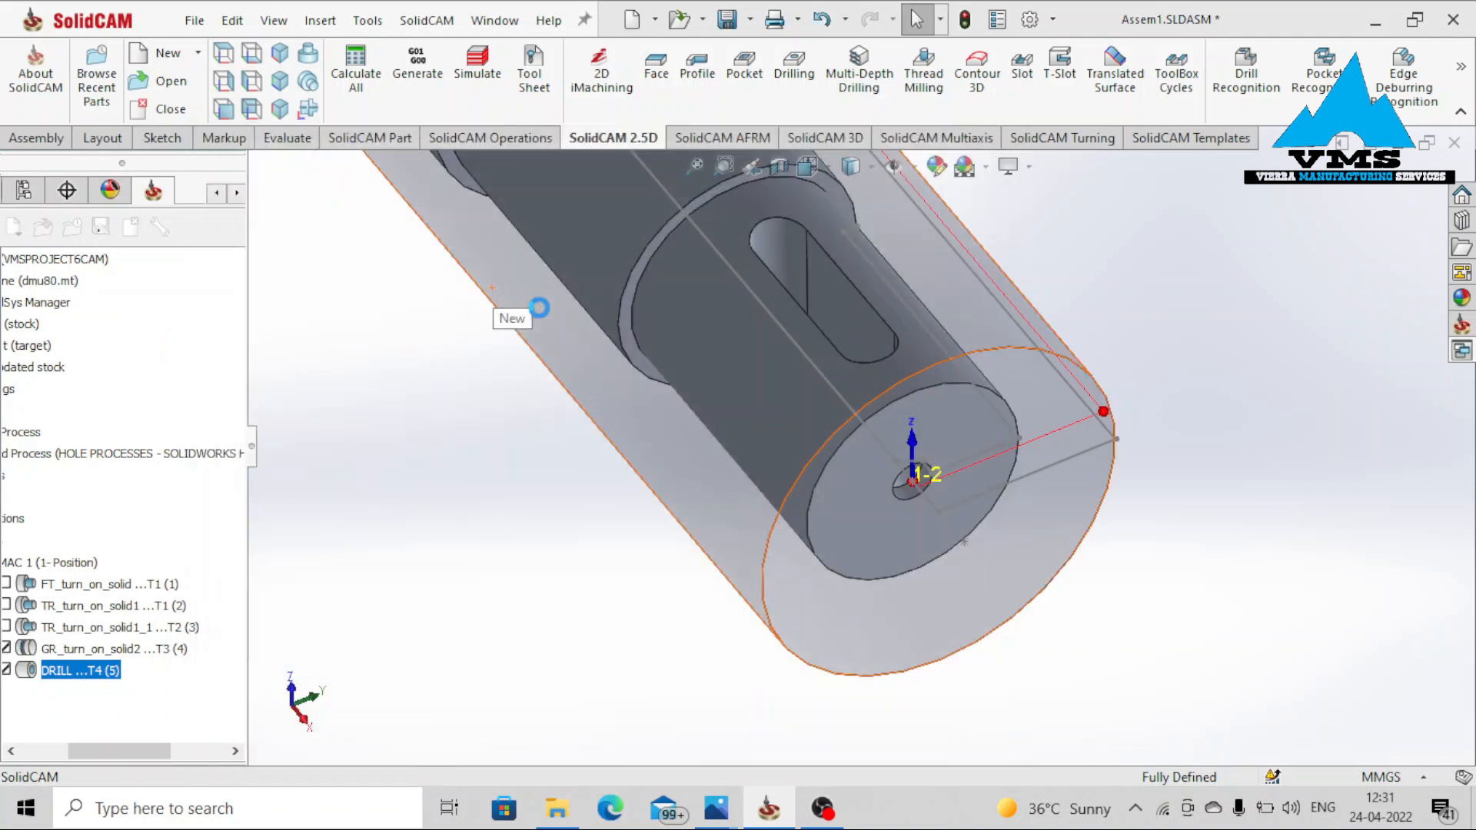
{"action": "left_click", "coordinate": [858, 295]}
{"action": "left_click", "coordinate": [619, 421]}
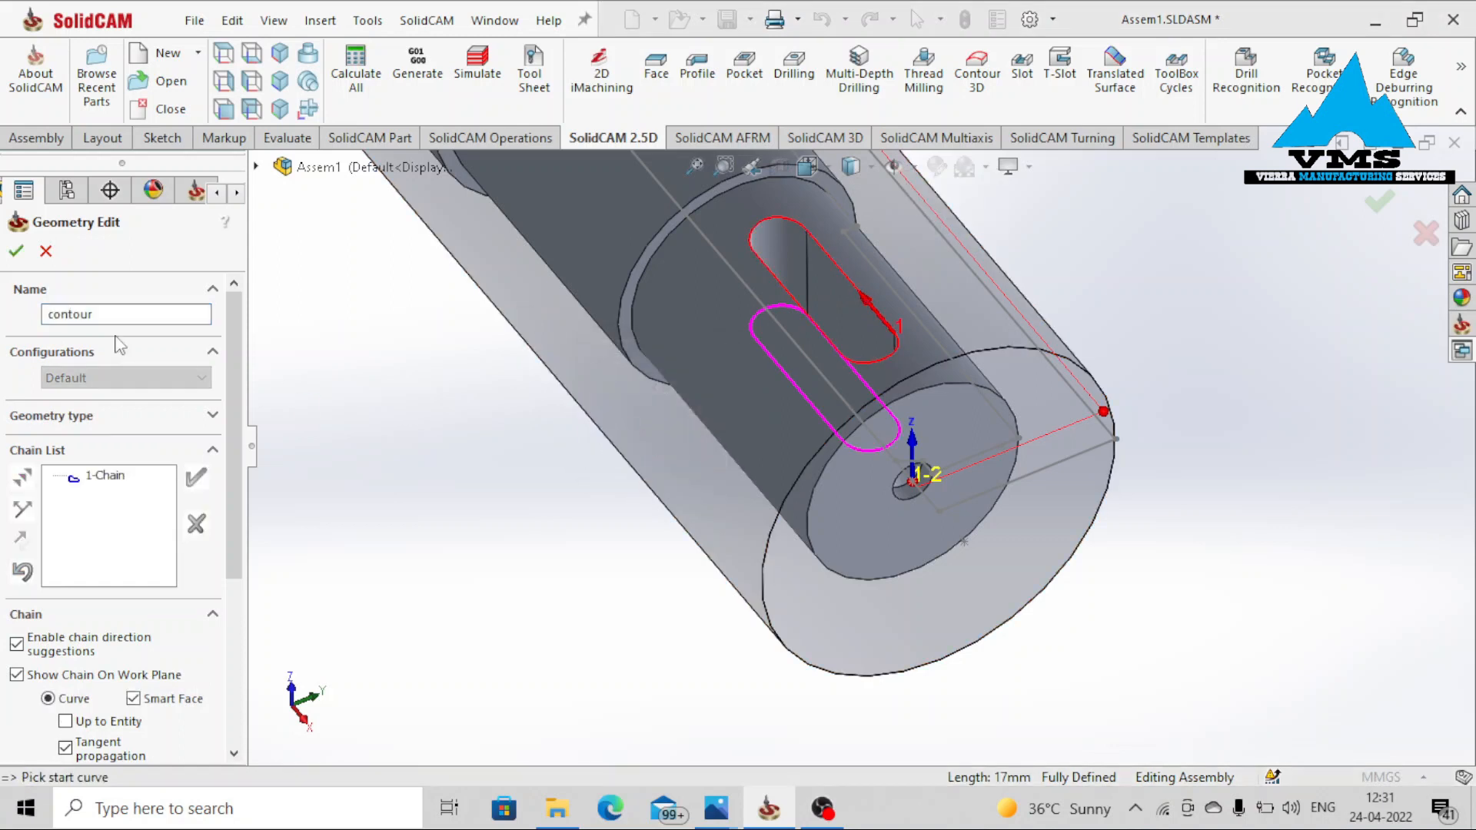
{"action": "left_click", "coordinate": [17, 251]}
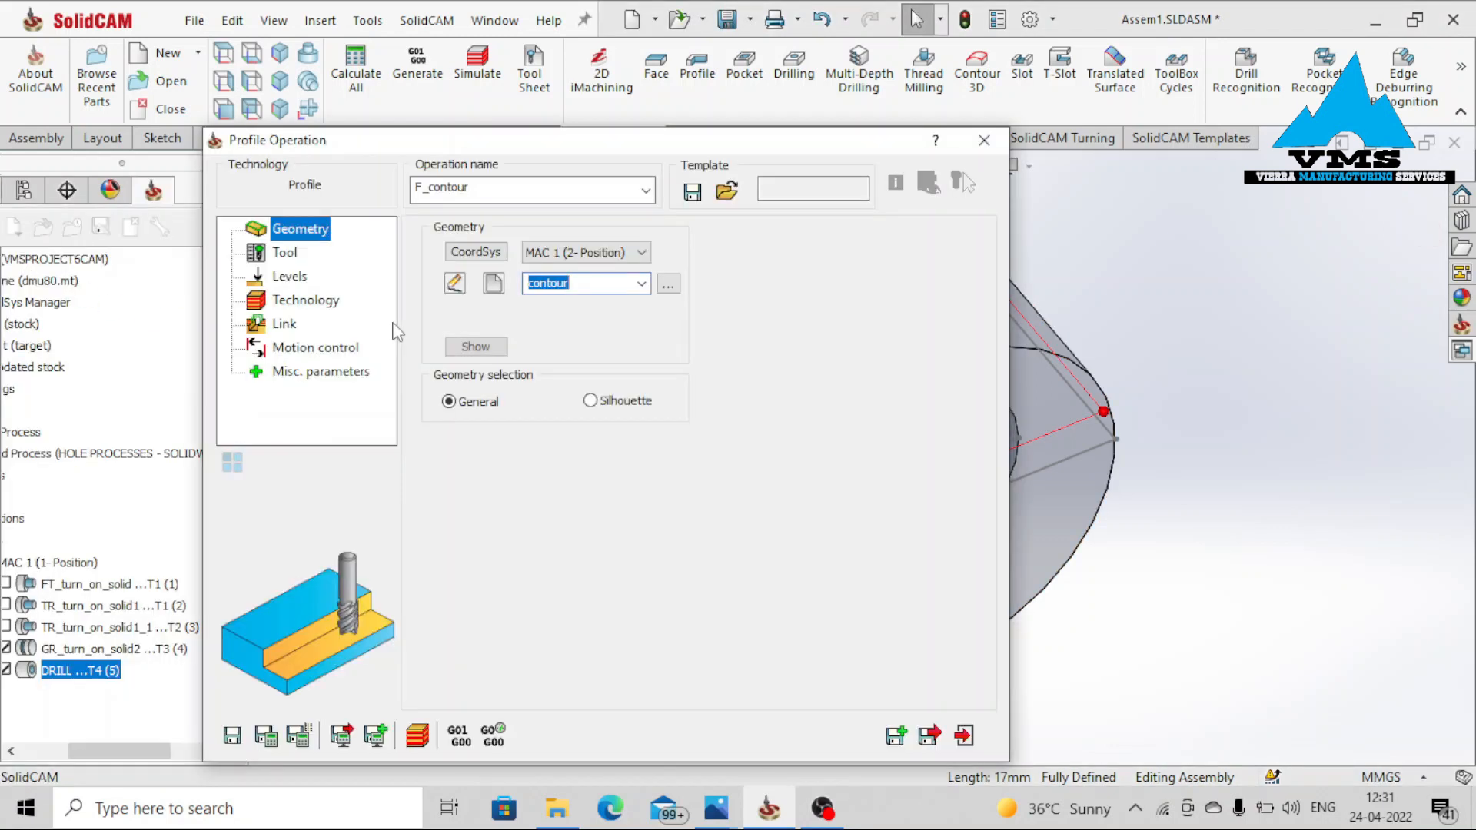
Add a 6 mm diameter end mill with a total length of 100 mm and assign it to the profile operation
{"action": "left_click", "coordinate": [283, 253]}
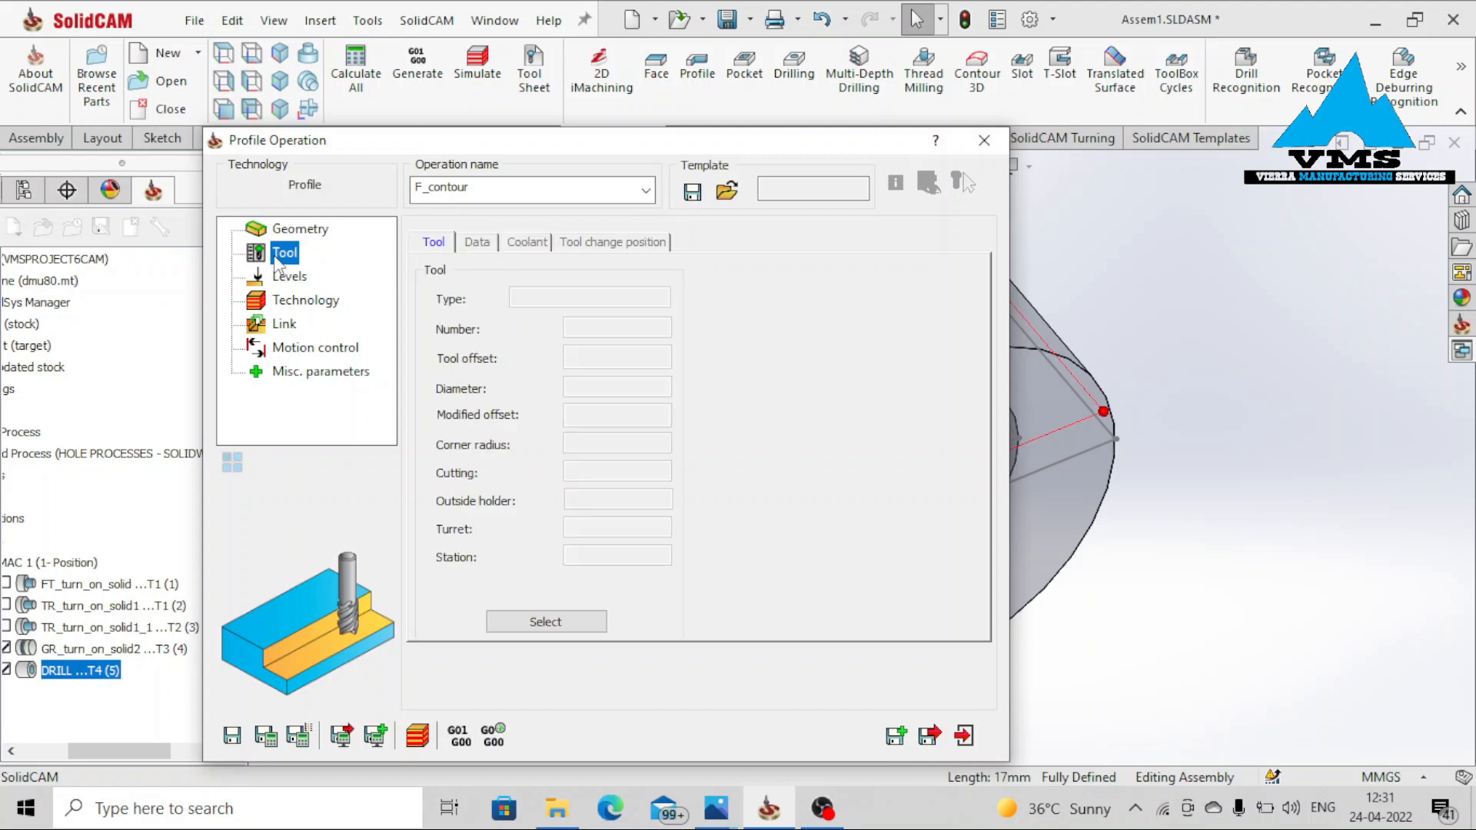
{"action": "left_click", "coordinate": [507, 629]}
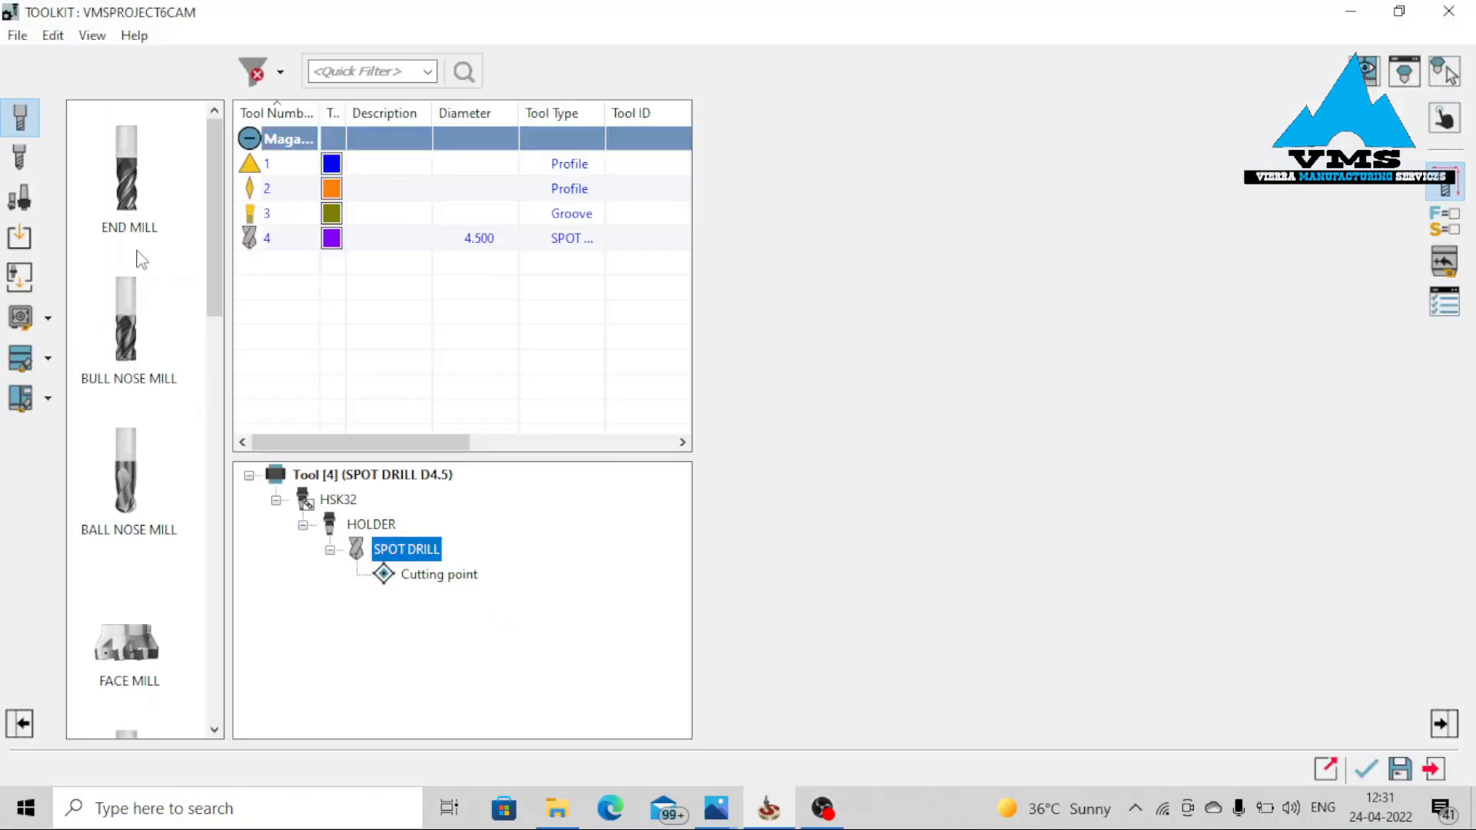
{"action": "double_click", "coordinate": [127, 173]}
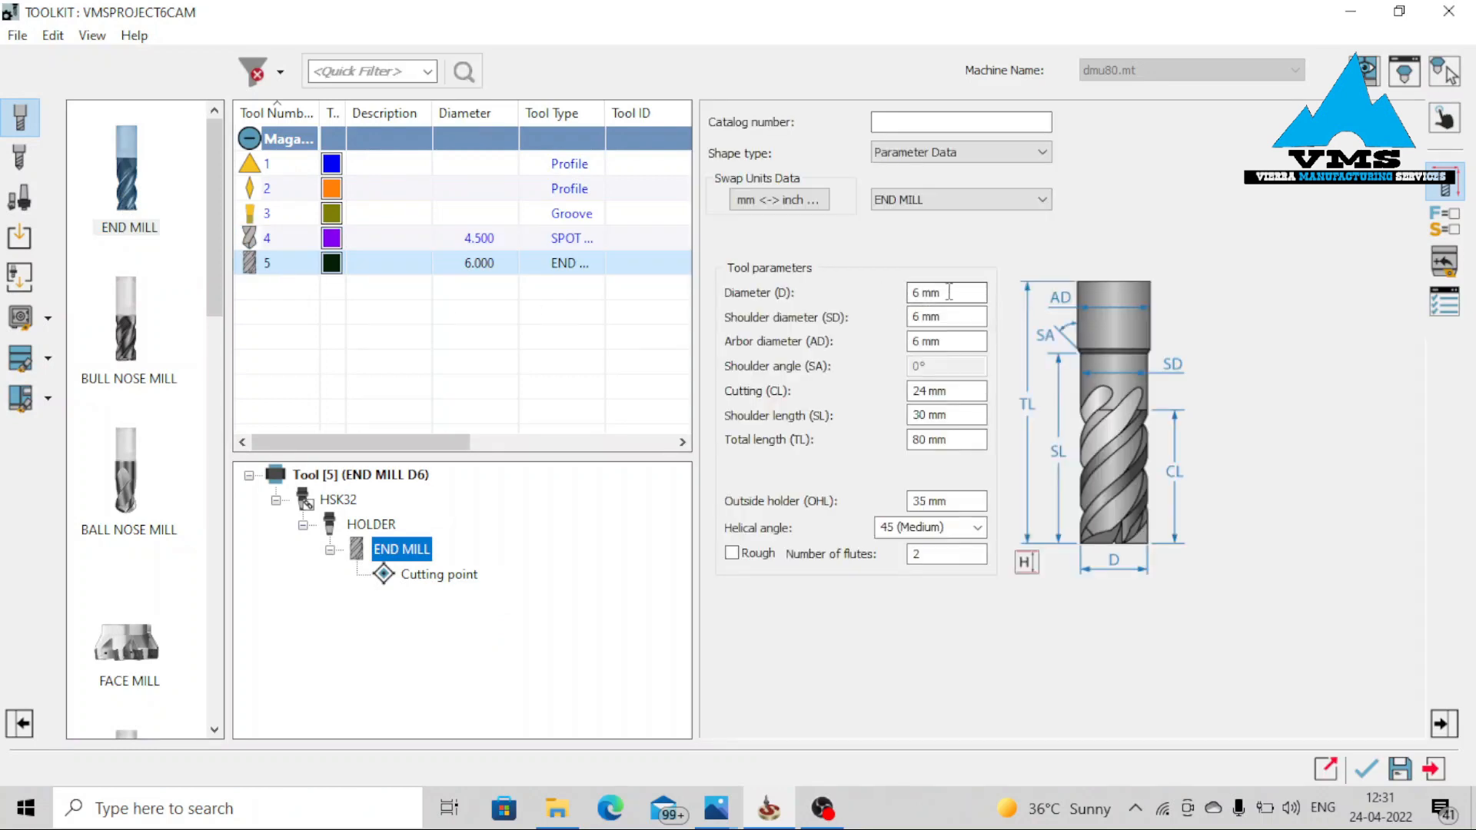
{"action": "left_click_drag", "start_coordinate": [950, 292], "coordinate": [910, 293]}
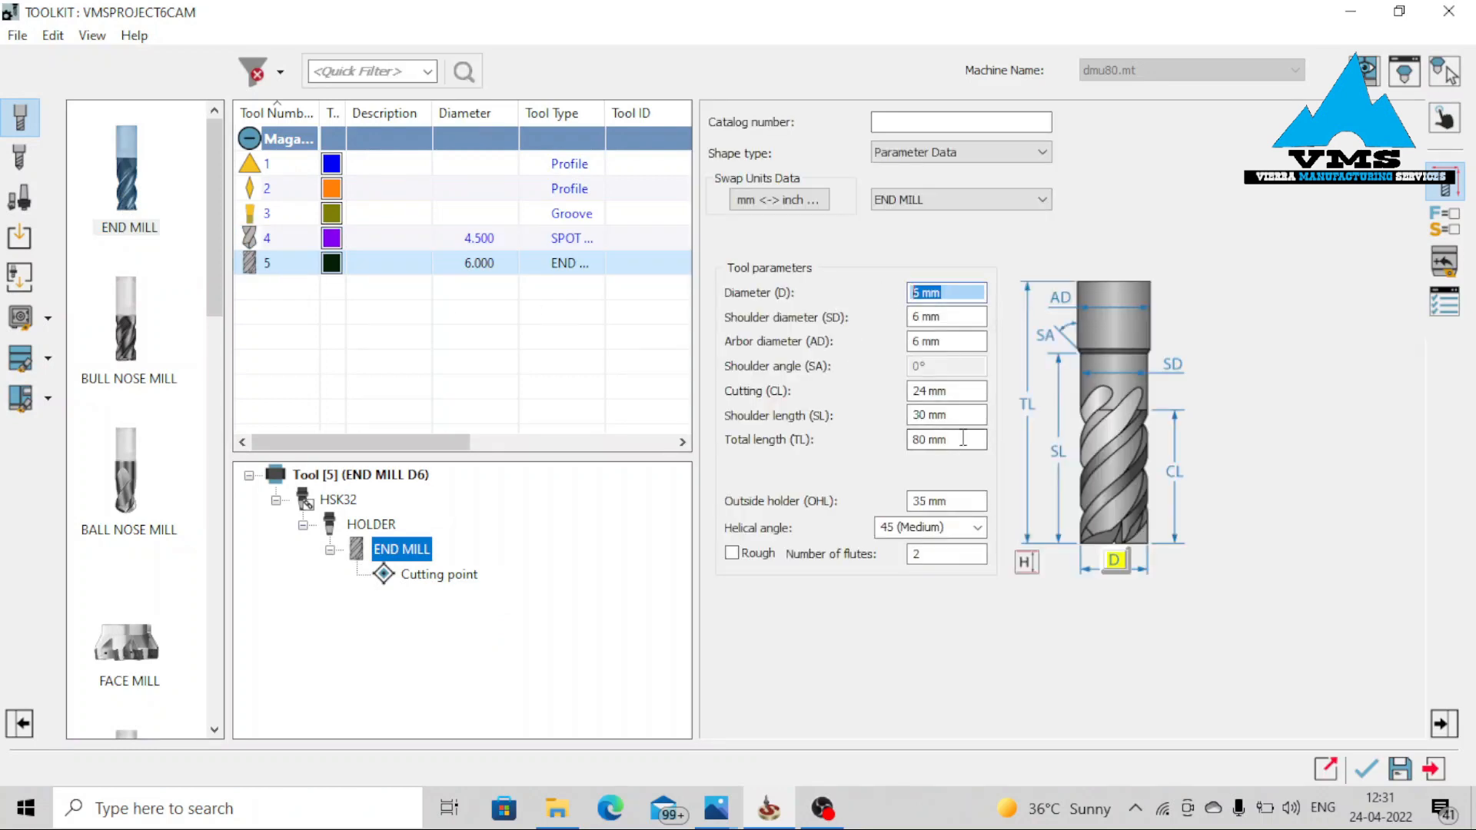
{"action": "left_click_drag", "start_coordinate": [972, 440], "coordinate": [857, 457]}
{"action": "type", "text": "100"}
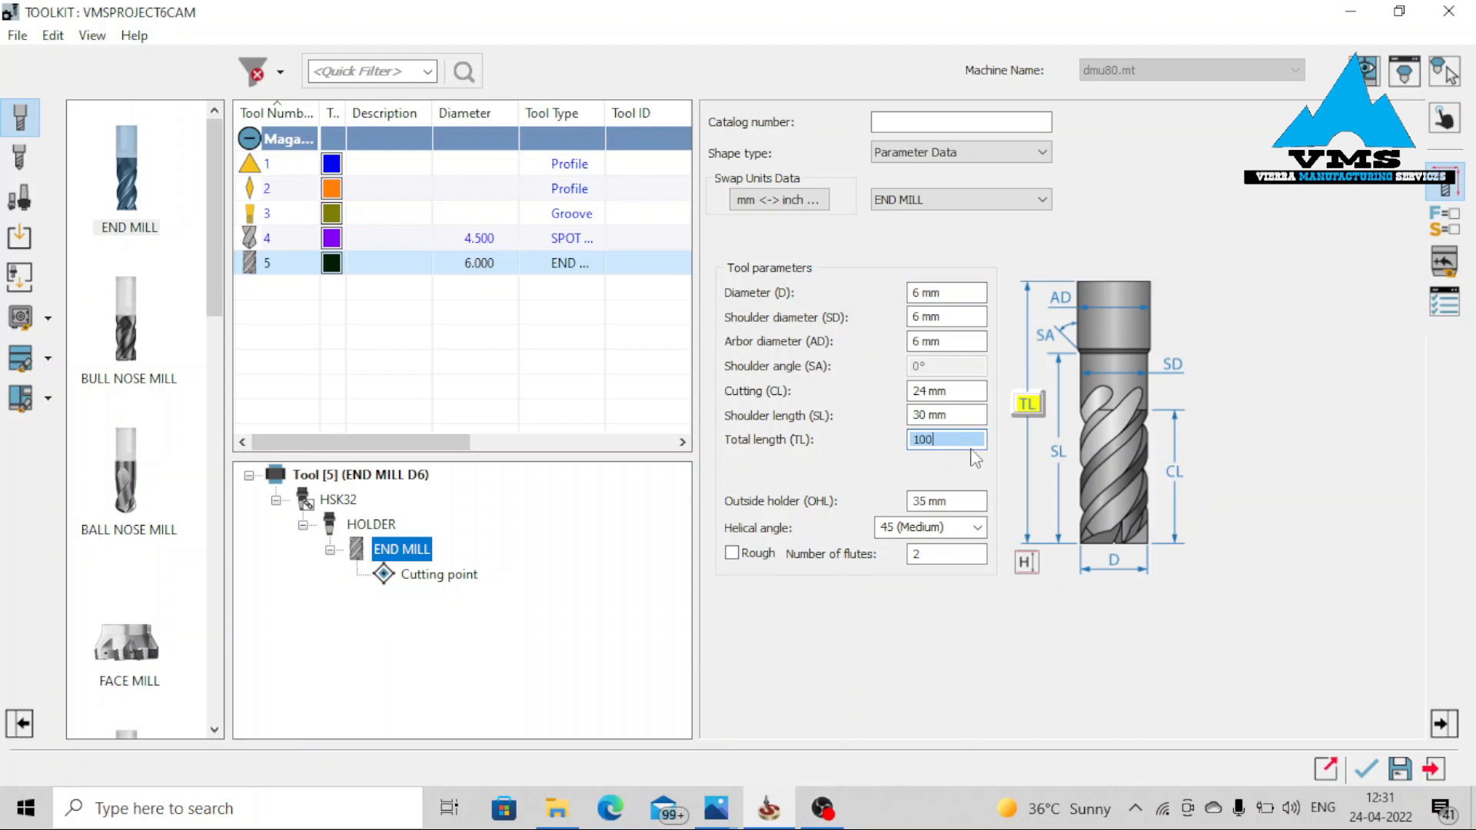
{"action": "left_click", "coordinate": [979, 415]}
{"action": "left_click", "coordinate": [1367, 772]}
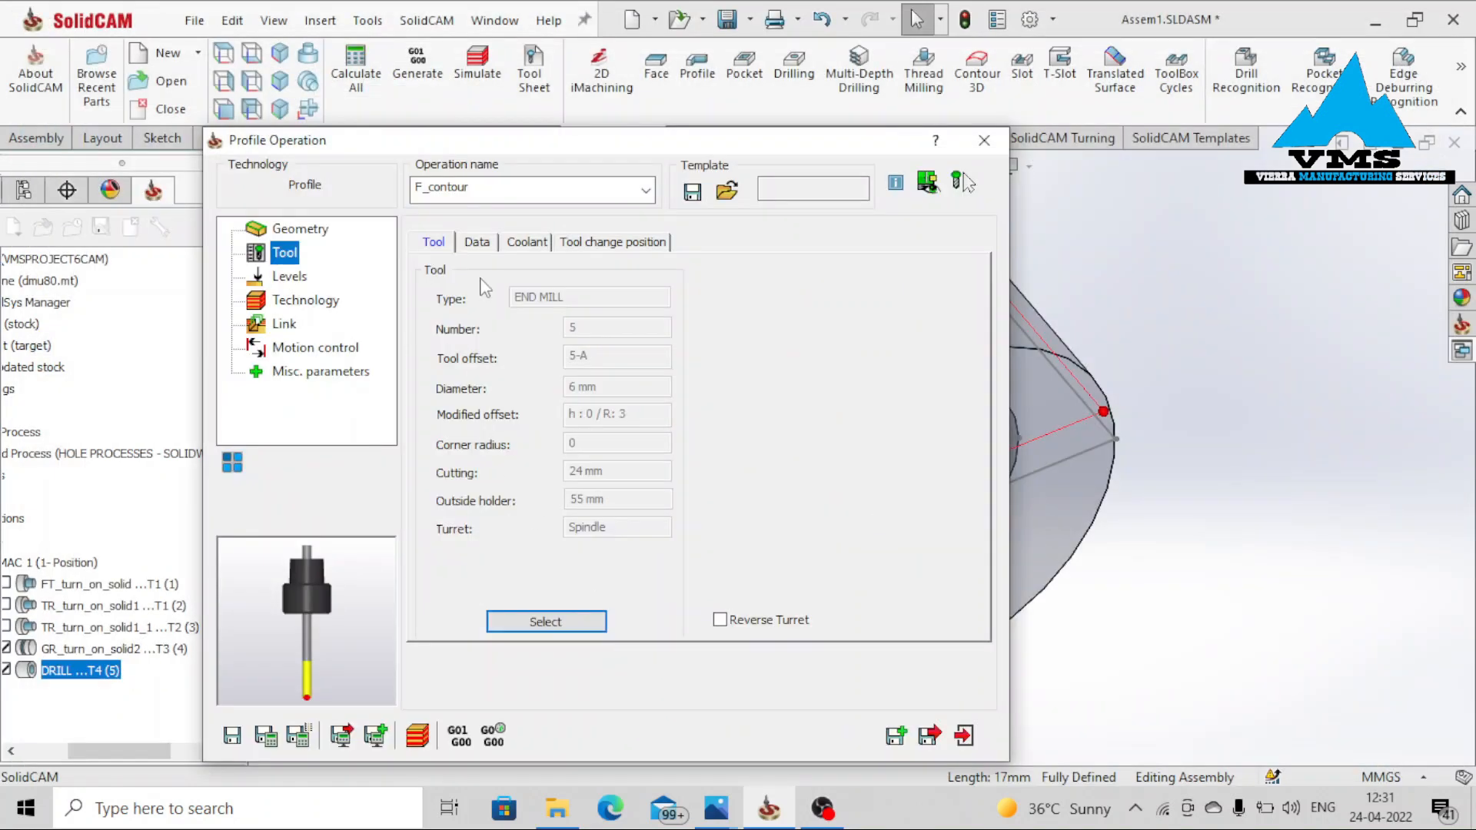
Set the upper milling level at the corner point on the keyway's top edge, where the straight side meets the rounded end
{"action": "left_click", "coordinate": [290, 277]}
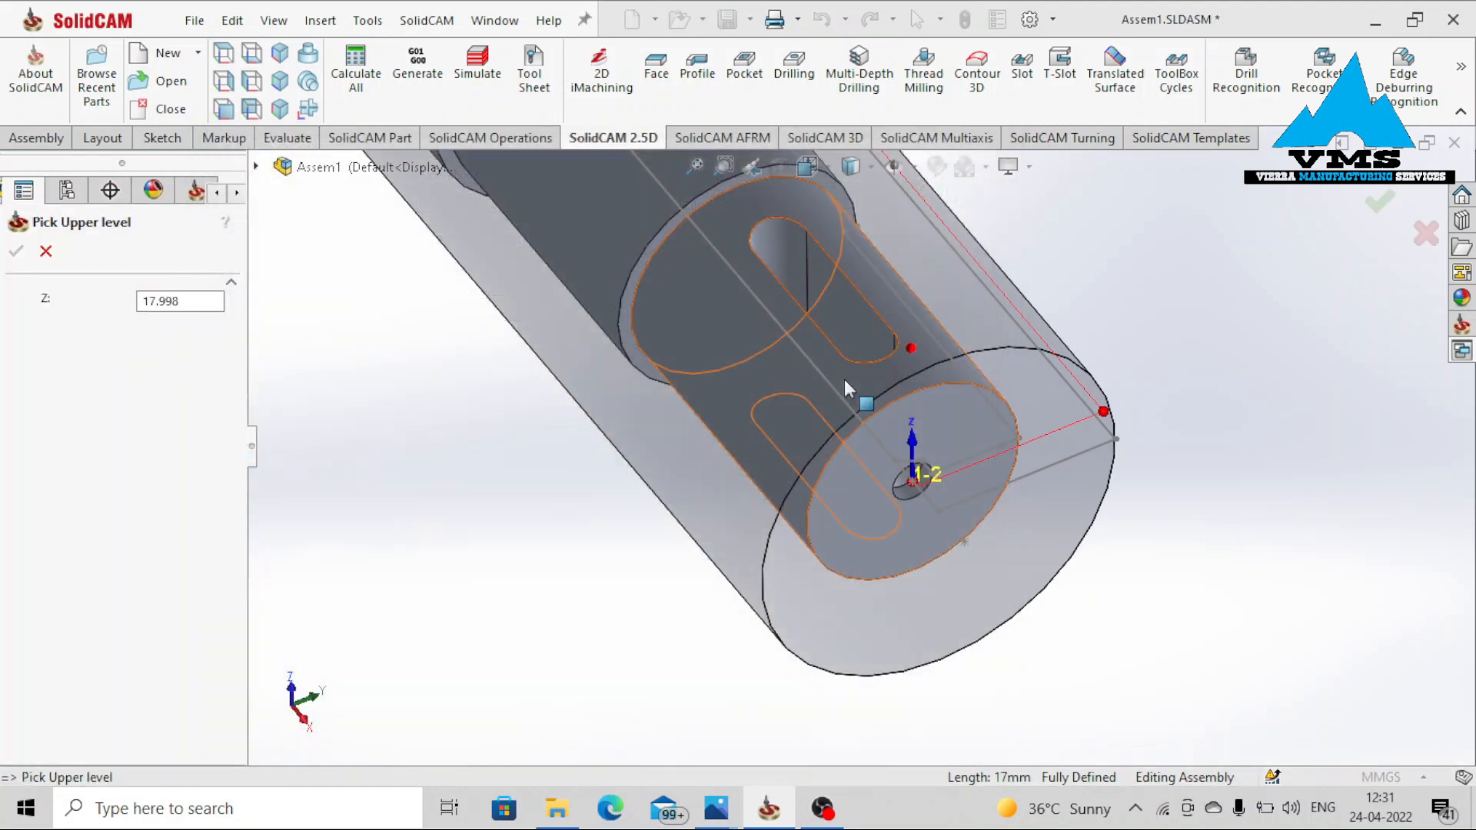
{"action": "scroll", "coordinate": [844, 380], "scroll_direction": "down", "scroll_amount": 5}
{"action": "scroll", "coordinate": [846, 270], "scroll_direction": "up", "scroll_amount": 3}
{"action": "scroll", "coordinate": [826, 206], "scroll_direction": "up", "scroll_amount": 2}
{"action": "scroll", "coordinate": [827, 203], "scroll_direction": "down", "scroll_amount": 1}
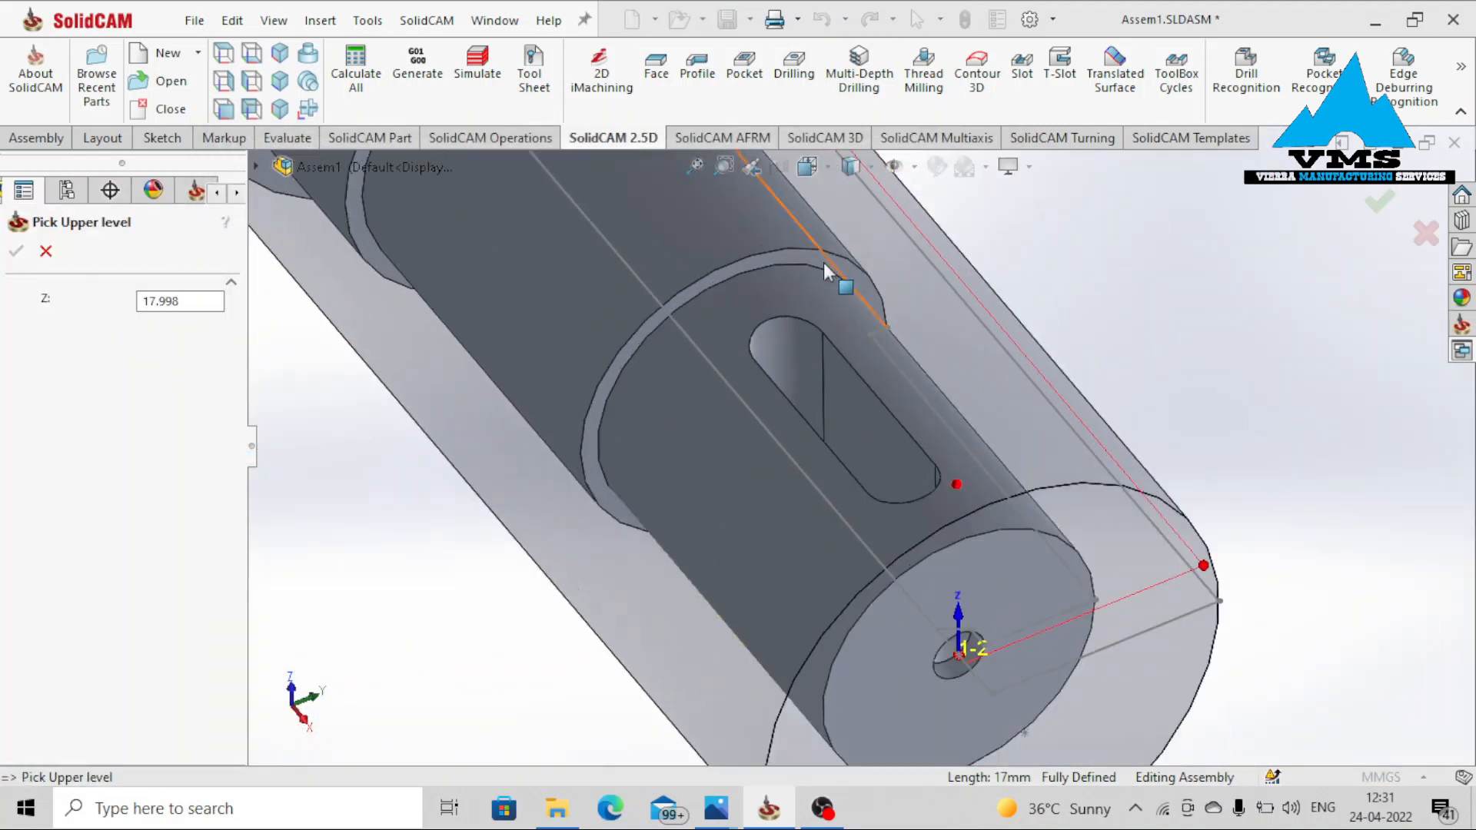
{"action": "scroll", "coordinate": [878, 349], "scroll_direction": "down", "scroll_amount": 4}
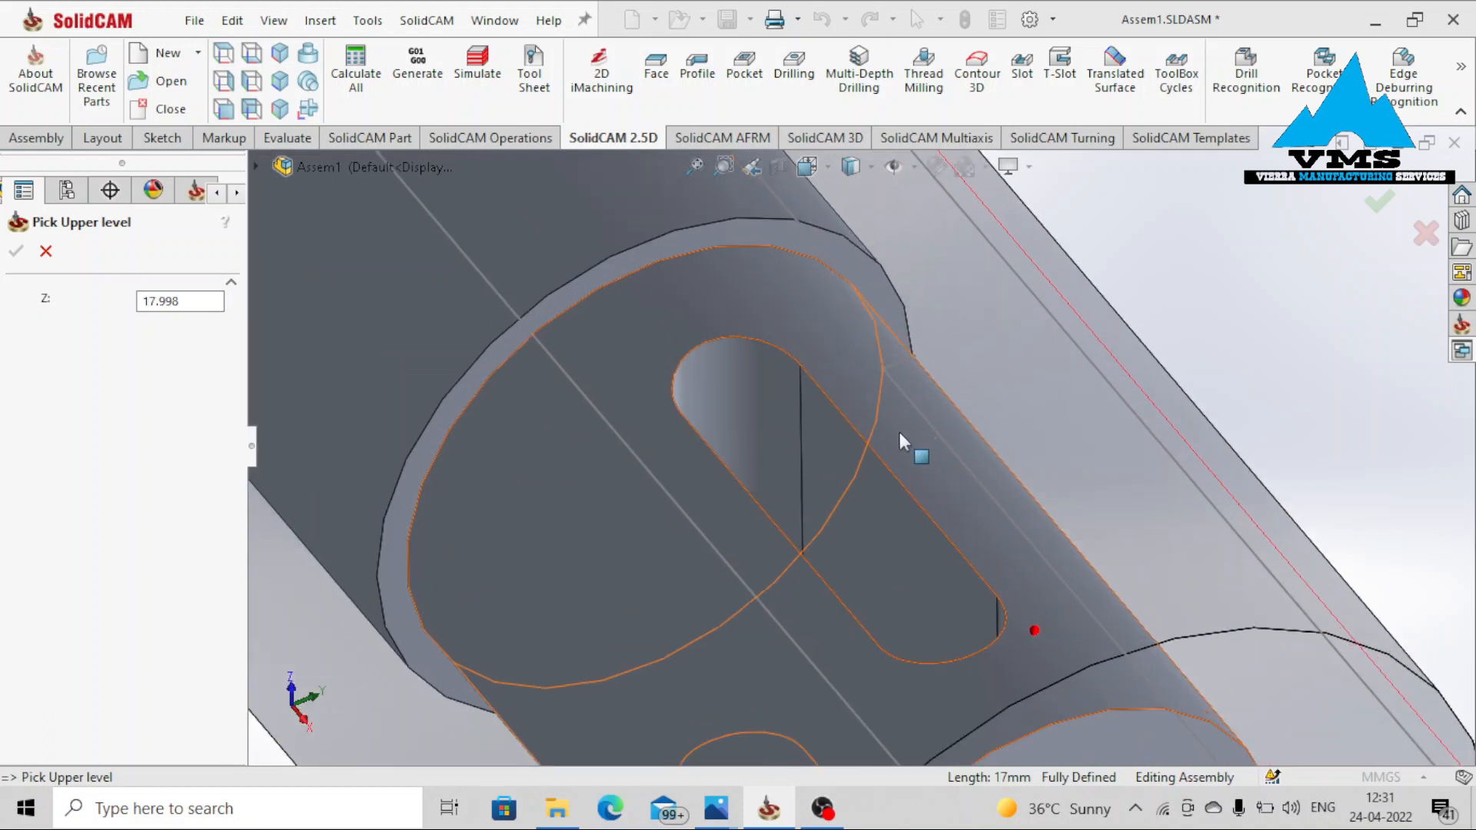
{"action": "left_click", "coordinate": [893, 432]}
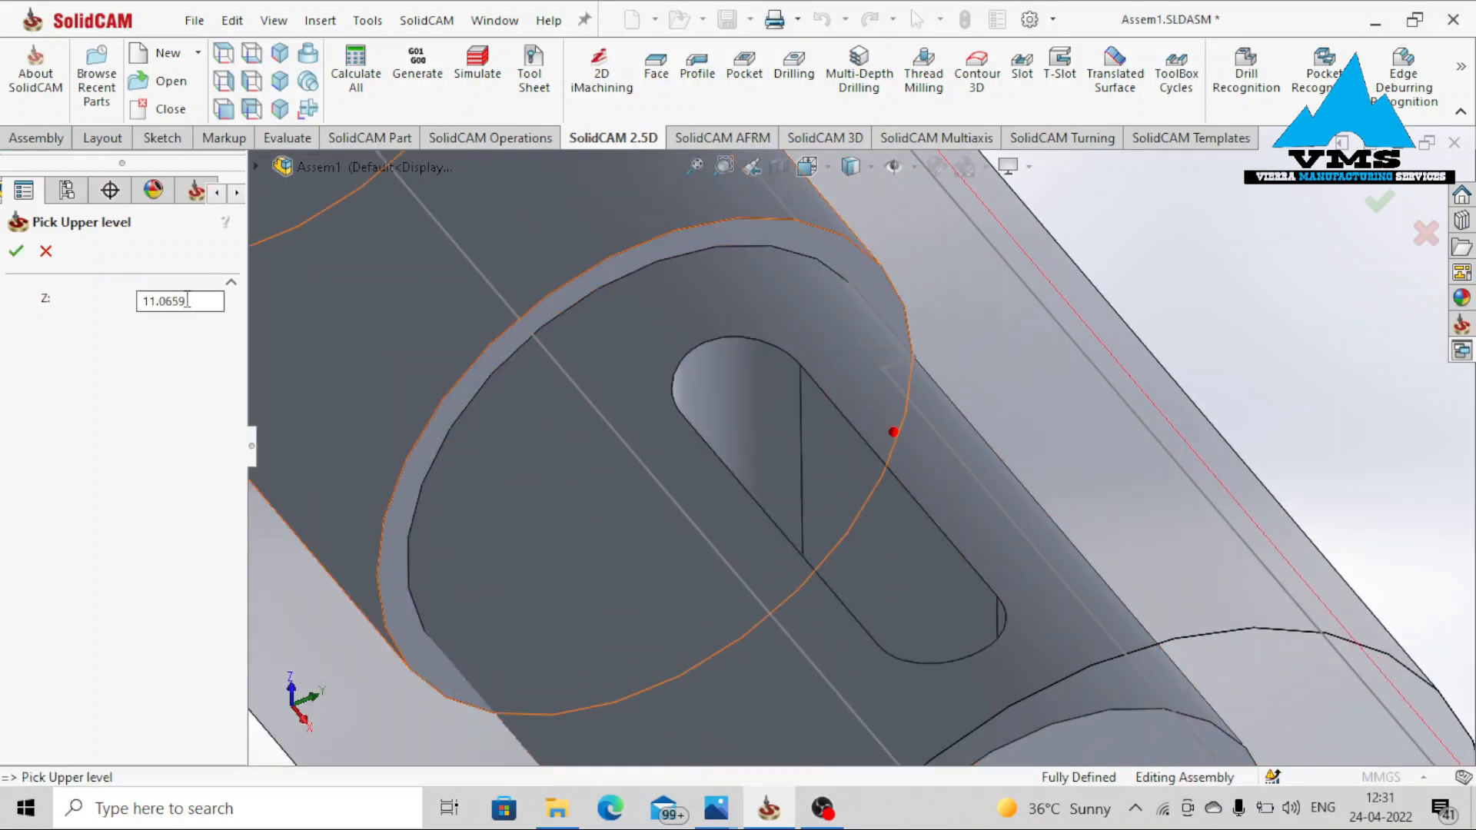
{"action": "scroll", "coordinate": [712, 392], "scroll_direction": "down", "scroll_amount": 3}
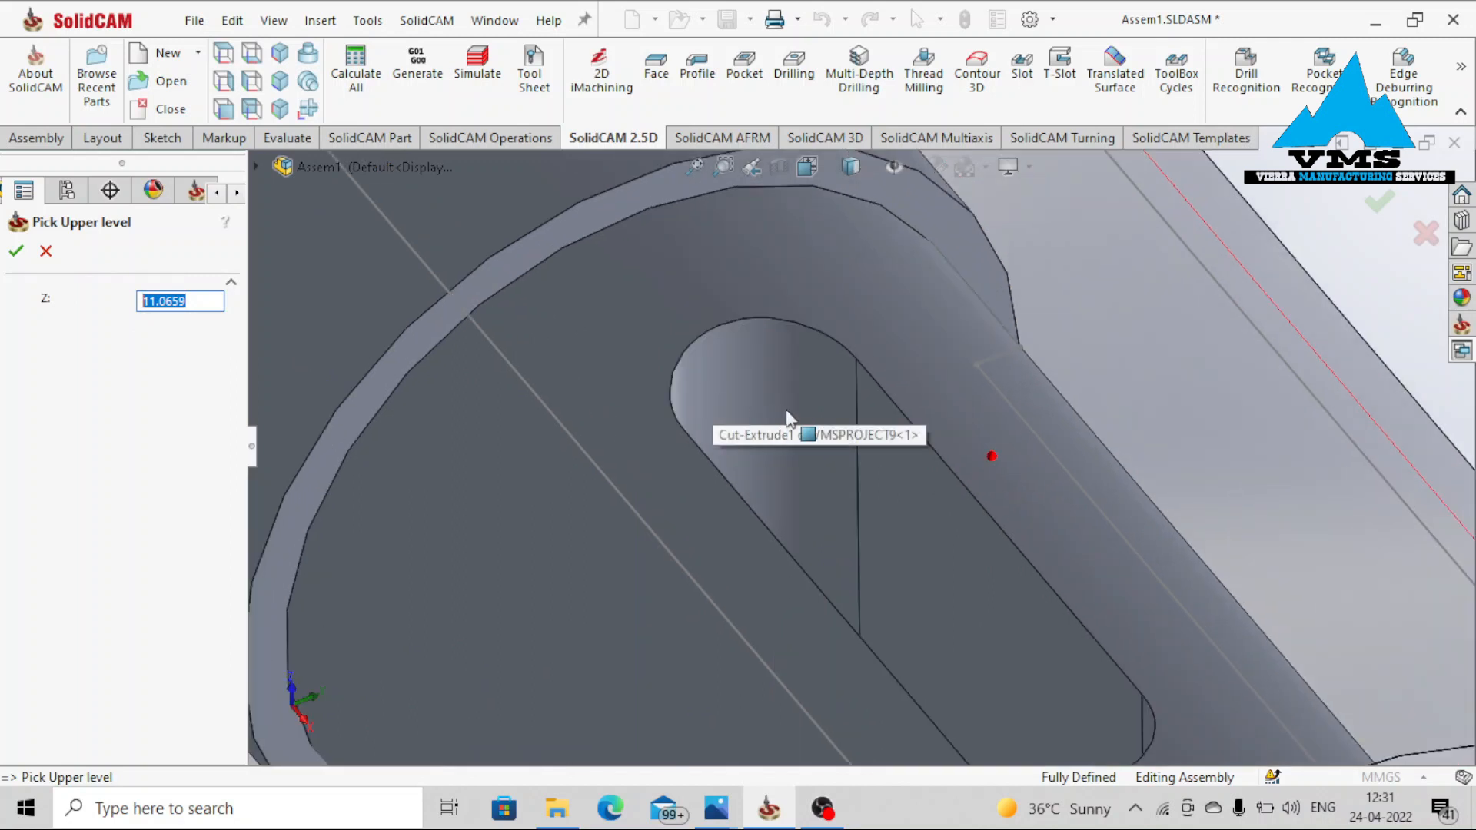
{"action": "left_click", "coordinate": [856, 359]}
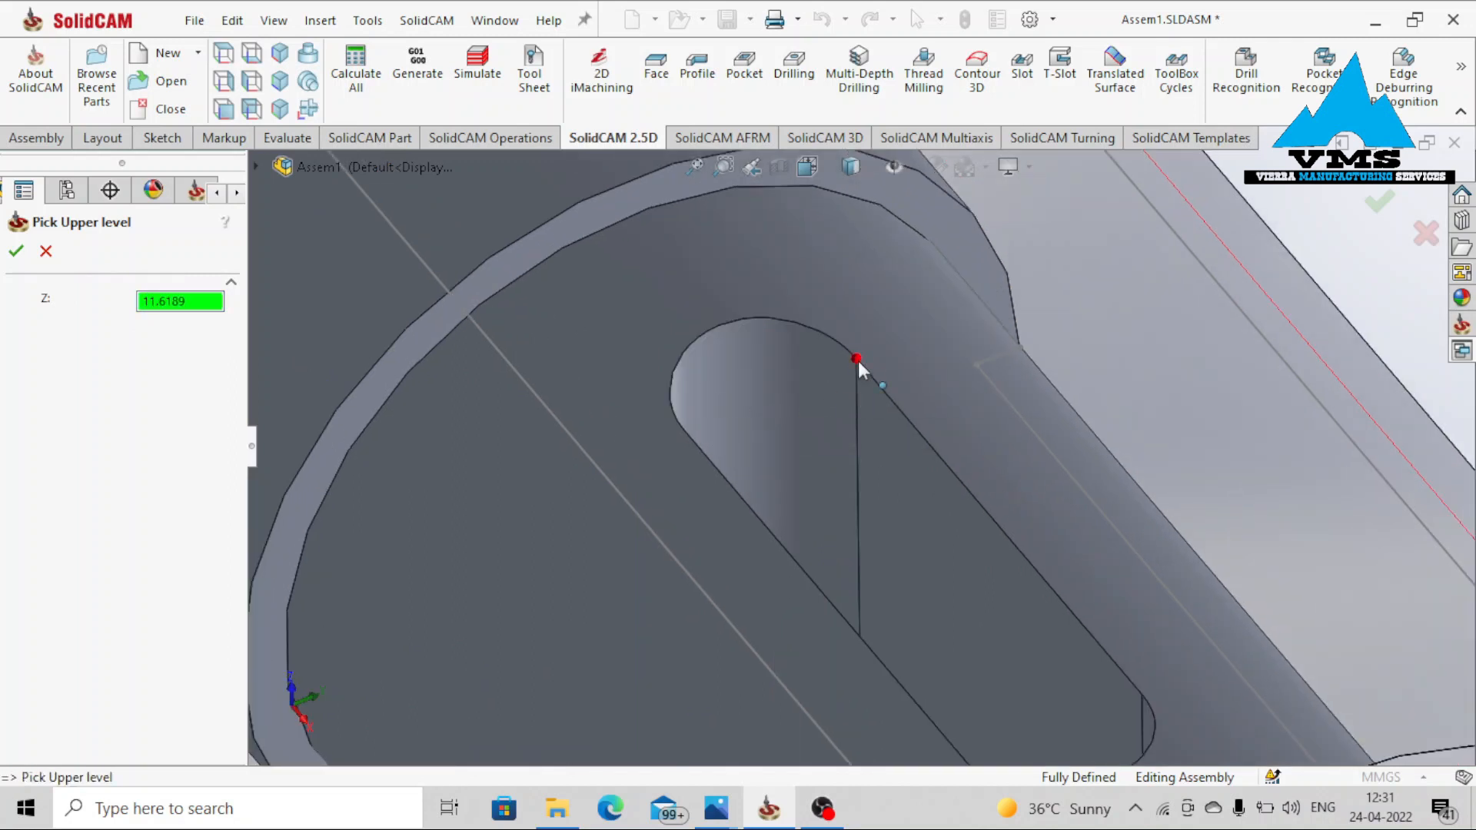
{"action": "left_click", "coordinate": [14, 246]}
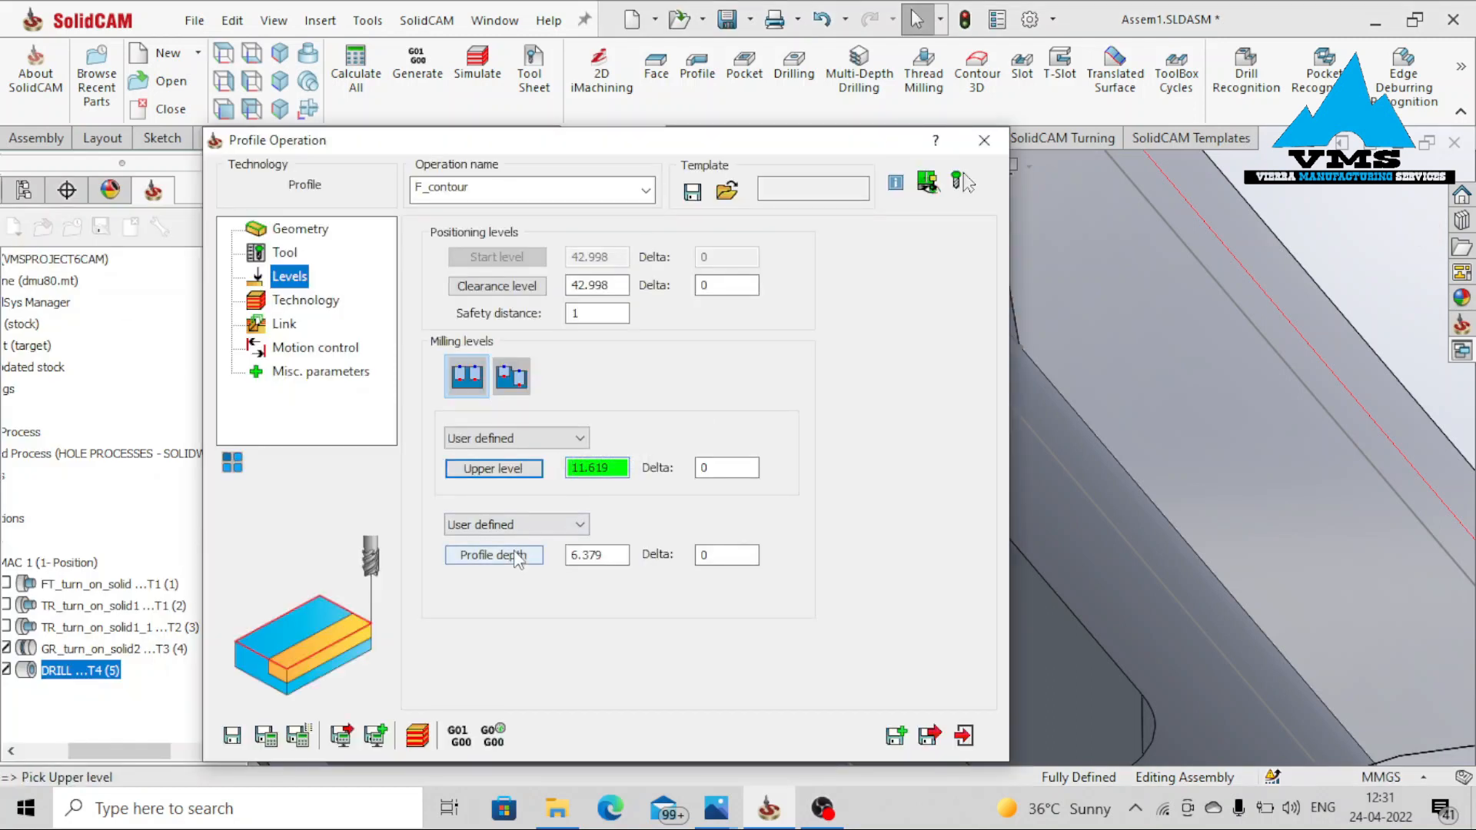
Set the profile depth at the corner point on the edge of the keyway's opposite opening, with a delta of -2
{"action": "left_click", "coordinate": [515, 552]}
{"action": "scroll", "coordinate": [964, 532], "scroll_direction": "up", "scroll_amount": 4}
{"action": "middle_click_drag", "start_coordinate": [970, 614], "coordinate": [928, 515]}
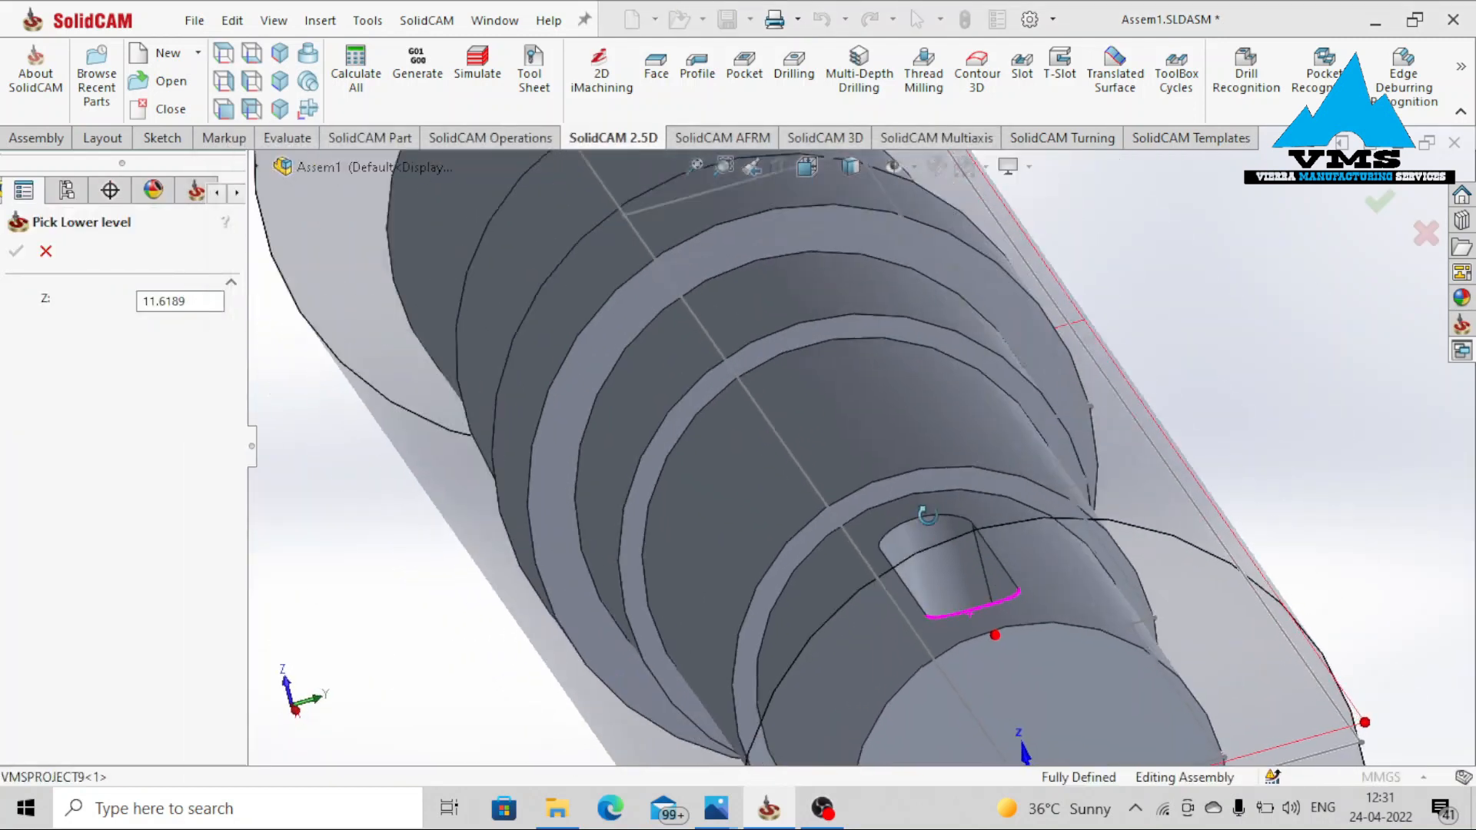
{"action": "scroll", "coordinate": [928, 515], "scroll_direction": "up", "scroll_amount": 5}
{"action": "middle_click_drag", "start_coordinate": [975, 625], "coordinate": [901, 558]}
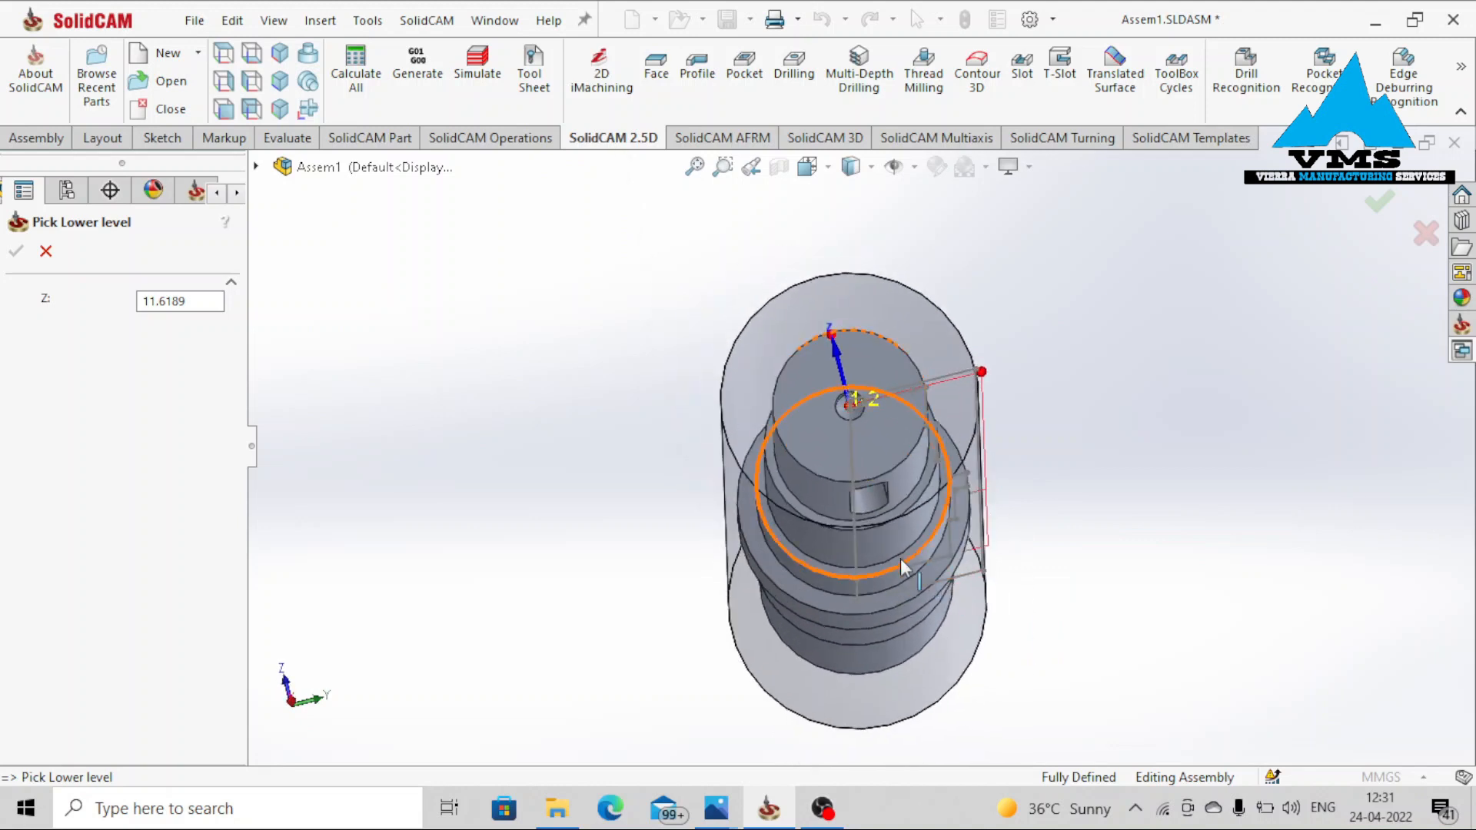
{"action": "scroll", "coordinate": [877, 539], "scroll_direction": "down", "scroll_amount": 3}
{"action": "scroll", "coordinate": [761, 409], "scroll_direction": "down", "scroll_amount": 5}
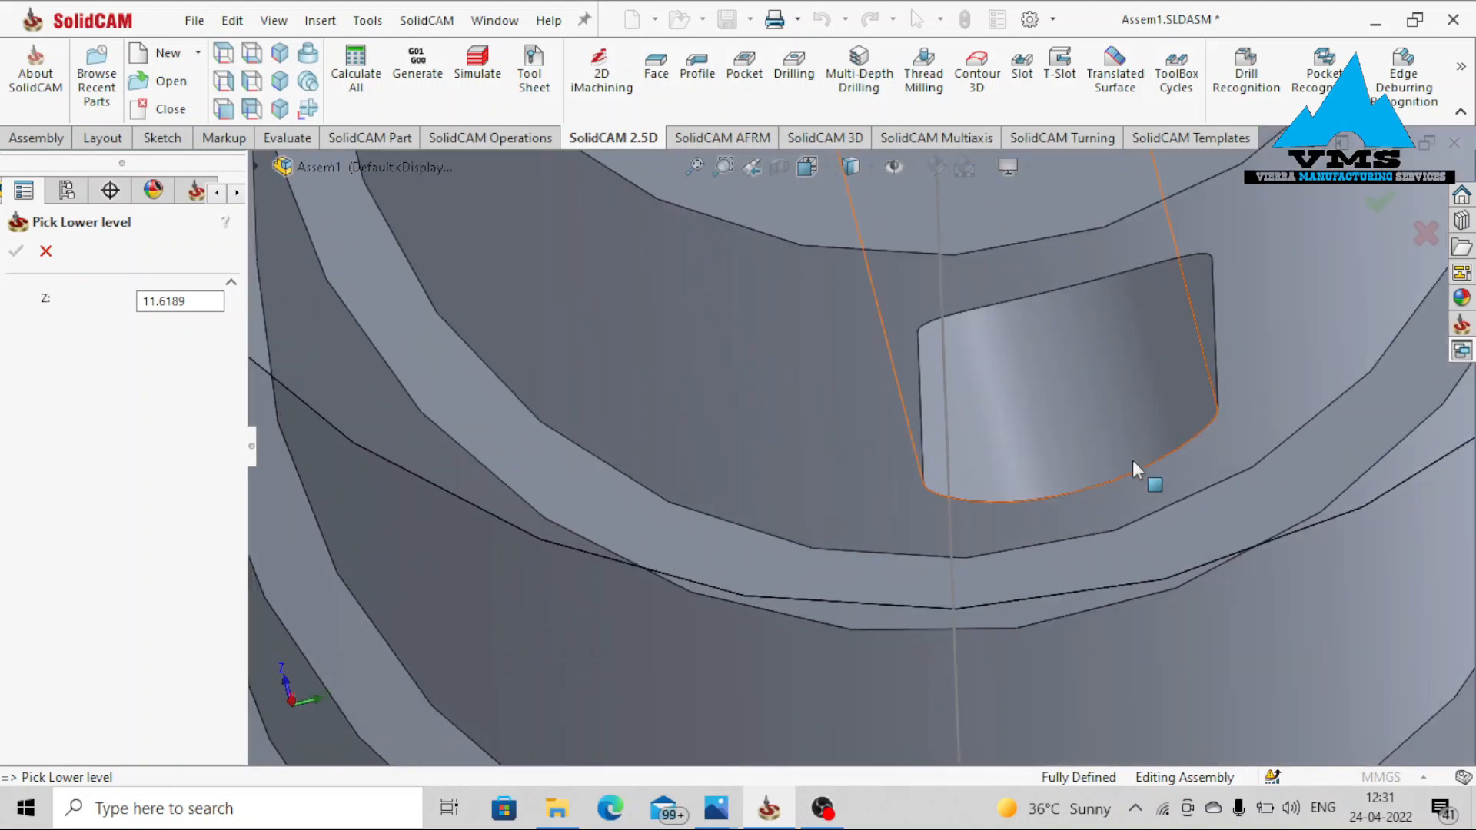
{"action": "left_click", "coordinate": [1218, 410]}
{"action": "scroll", "coordinate": [1216, 414], "scroll_direction": "up", "scroll_amount": 3}
{"action": "middle_click_drag", "start_coordinate": [1216, 414], "coordinate": [1082, 477]}
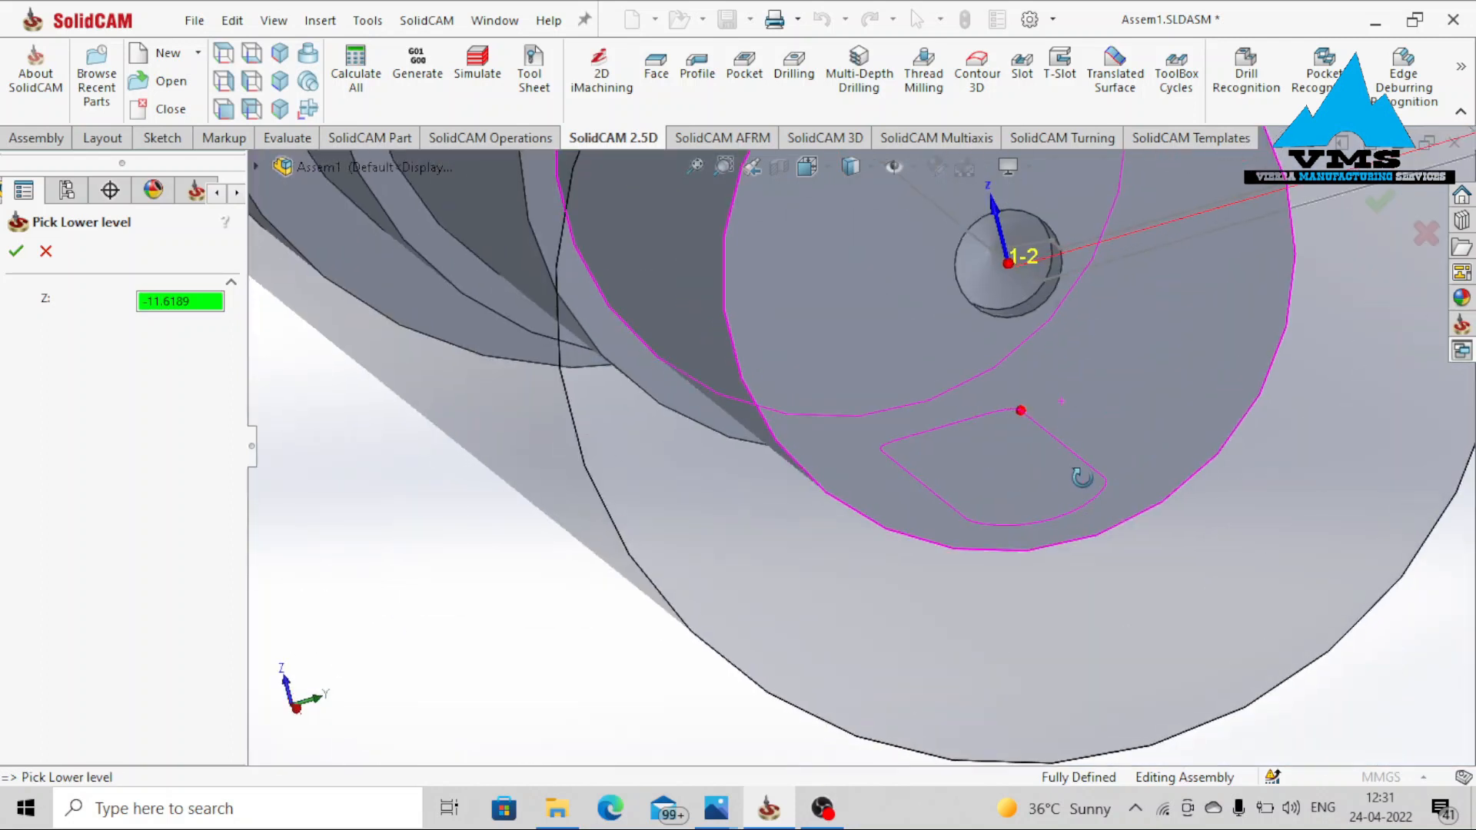
{"action": "scroll", "coordinate": [1081, 477], "scroll_direction": "up", "scroll_amount": 4}
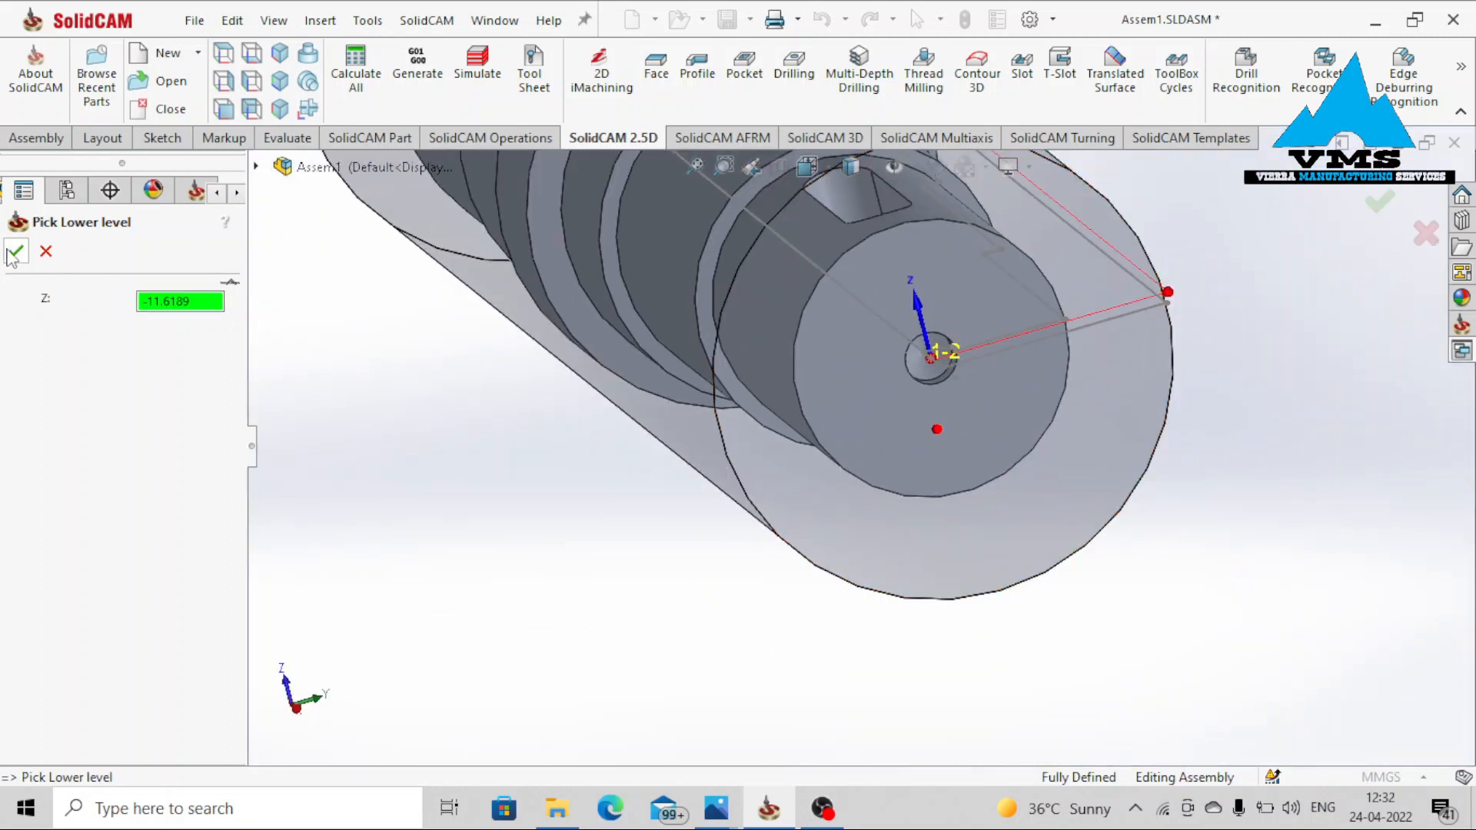
{"action": "left_click", "coordinate": [12, 253]}
{"action": "left_click", "coordinate": [727, 554]}
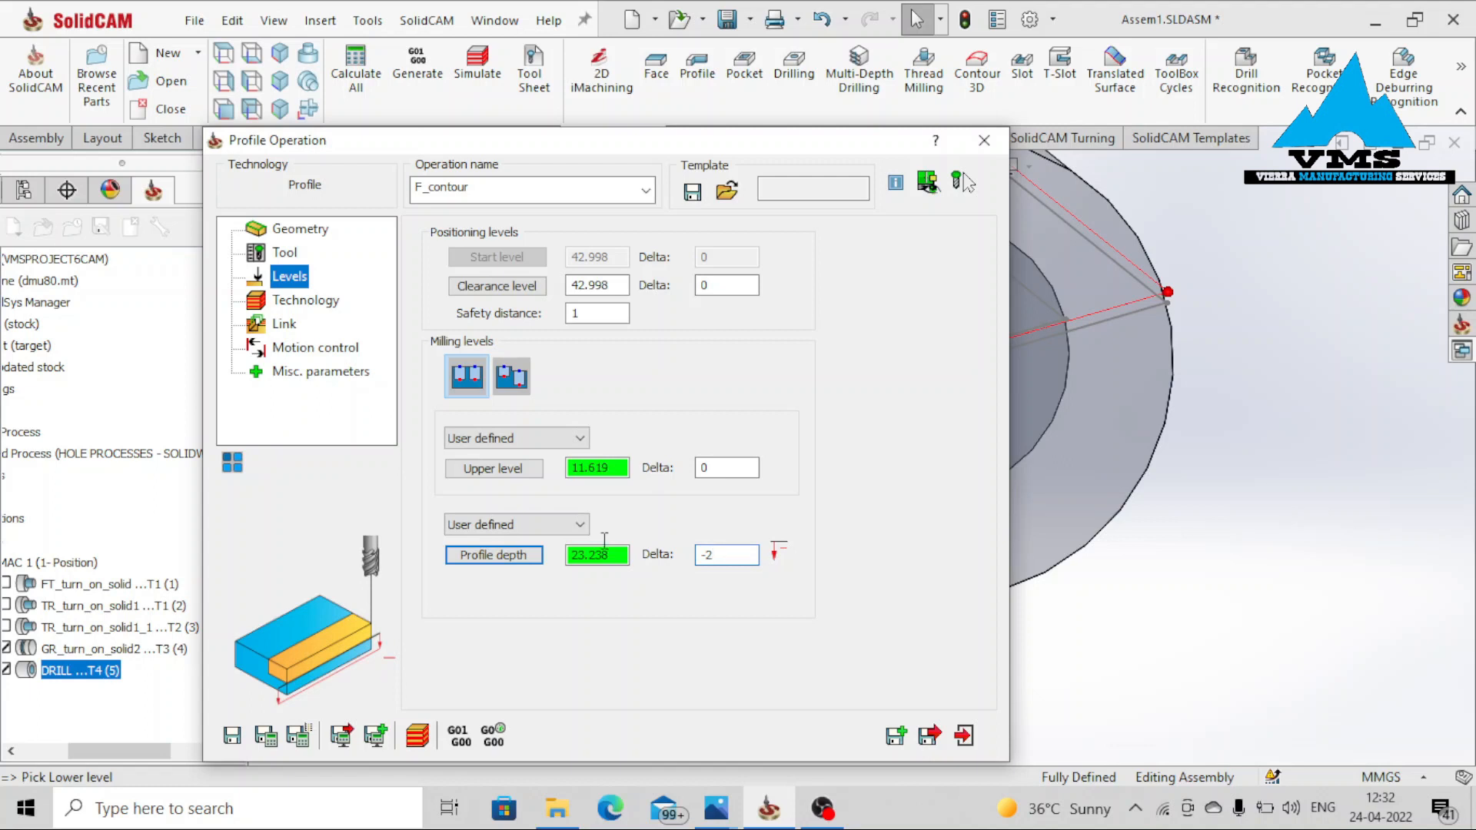
Try the Right tool side on the keyway chain and return it to Left
{"action": "left_click", "coordinate": [330, 304]}
{"action": "left_click", "coordinate": [620, 307]}
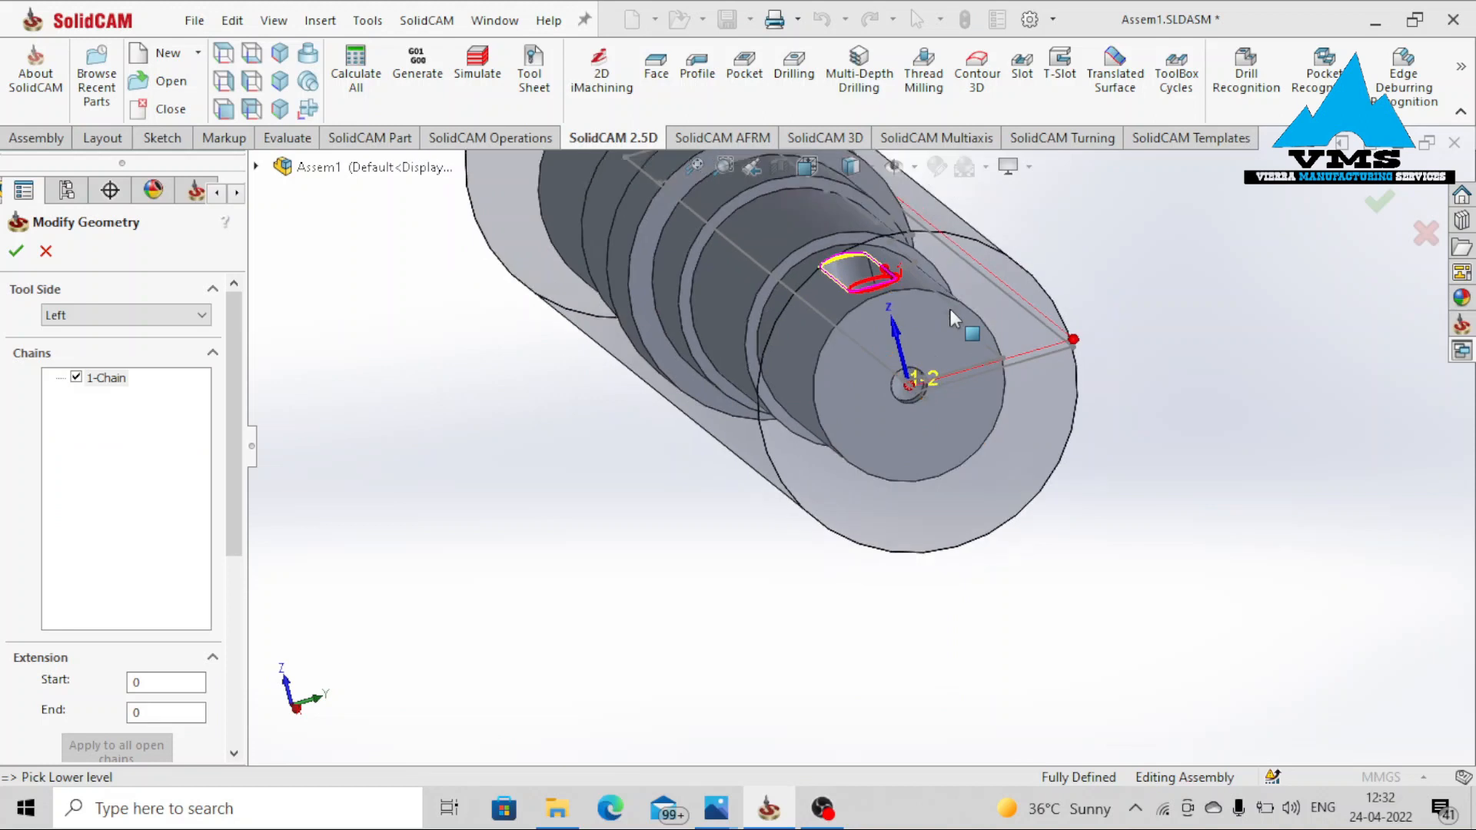
{"action": "scroll", "coordinate": [909, 288], "scroll_direction": "down", "scroll_amount": 5}
{"action": "middle_click_drag", "start_coordinate": [907, 286], "coordinate": [770, 523]}
{"action": "left_click", "coordinate": [166, 318]}
{"action": "left_click", "coordinate": [162, 343]}
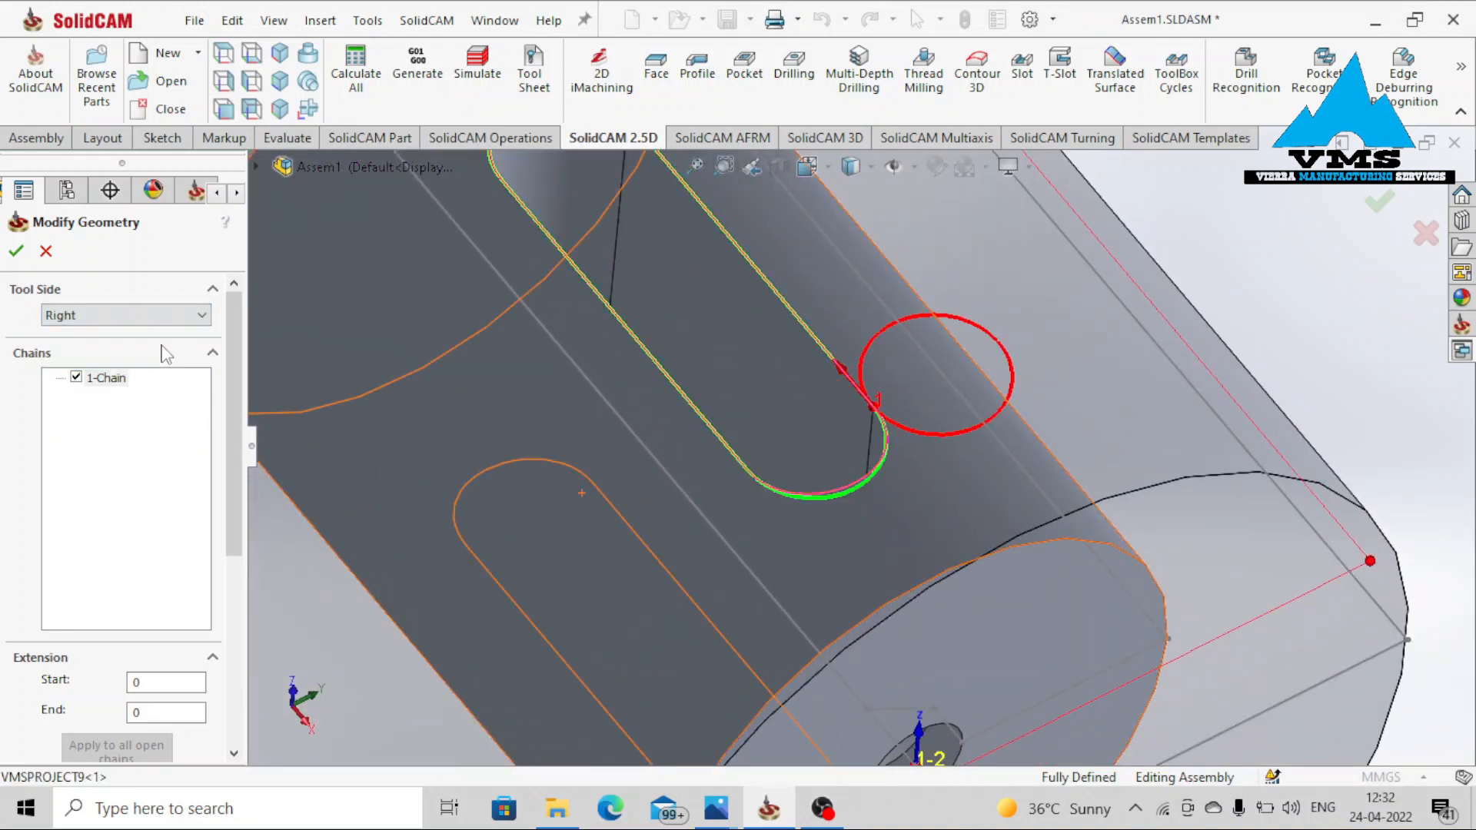
{"action": "left_click", "coordinate": [139, 316]}
{"action": "left_click", "coordinate": [132, 336]}
{"action": "left_click", "coordinate": [16, 251]}
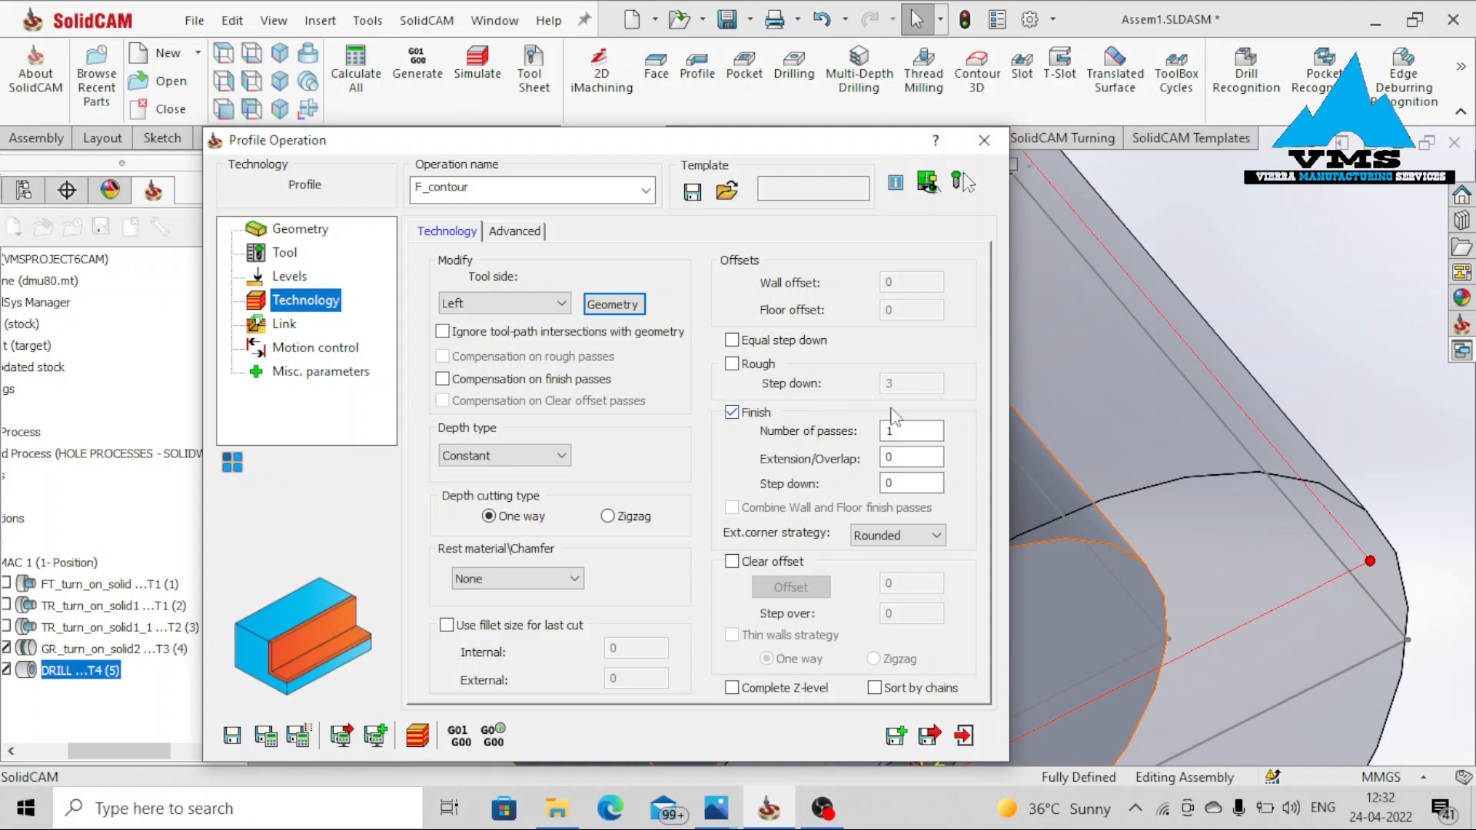
Enable rough passes and equal step down for the profile operation, with a wall offset of 0.02
{"action": "left_click", "coordinate": [752, 366]}
{"action": "left_click", "coordinate": [753, 345]}
{"action": "left_click_drag", "start_coordinate": [914, 283], "coordinate": [873, 284]}
{"action": "type", "text": "0"}
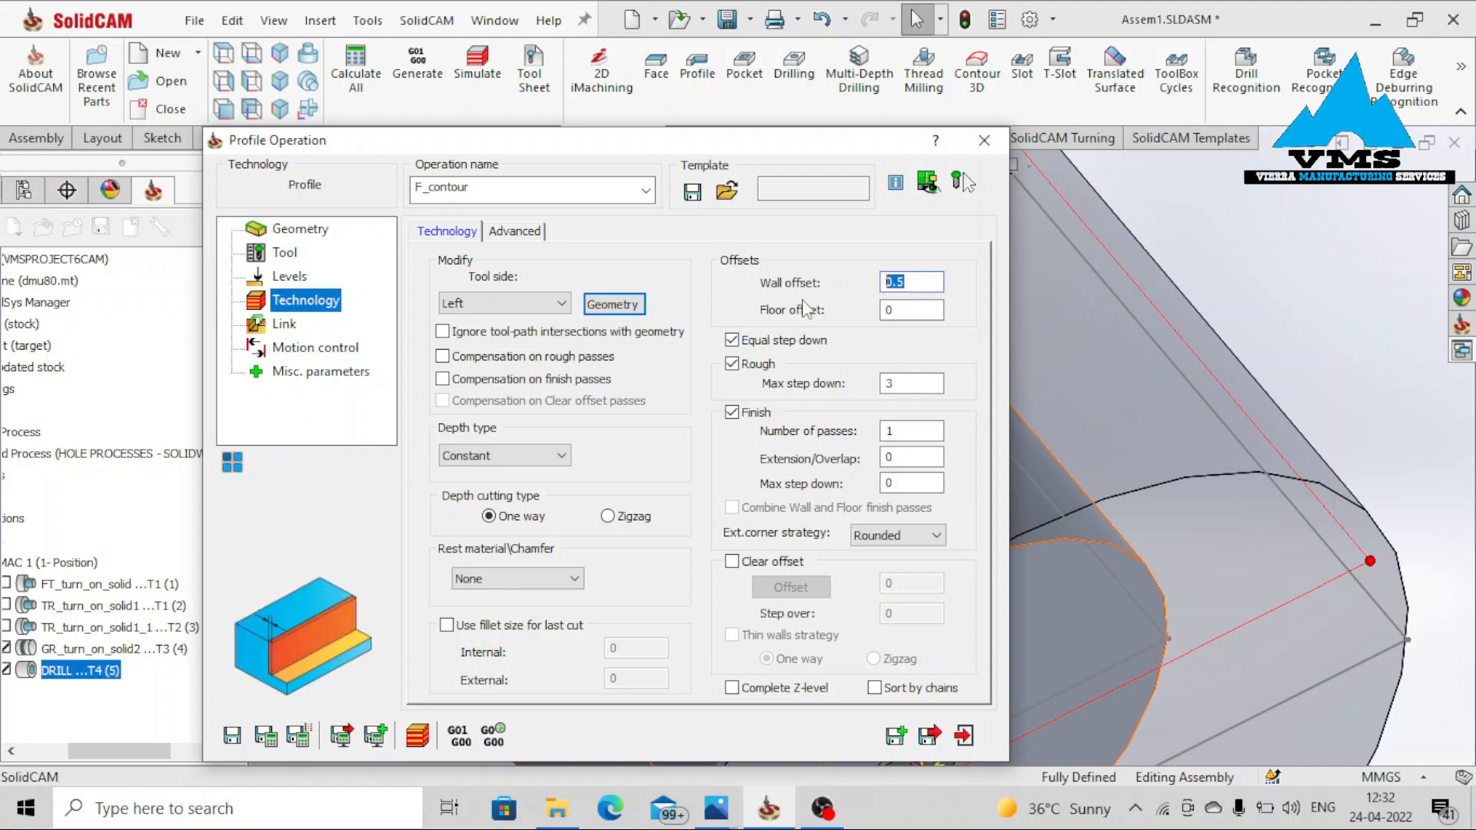
{"action": "type", "text": ".02"}
Set the floor offset to 0.02 and the maximum step down to 0.04 for both rough and finish passes
{"action": "left_click", "coordinate": [919, 309]}
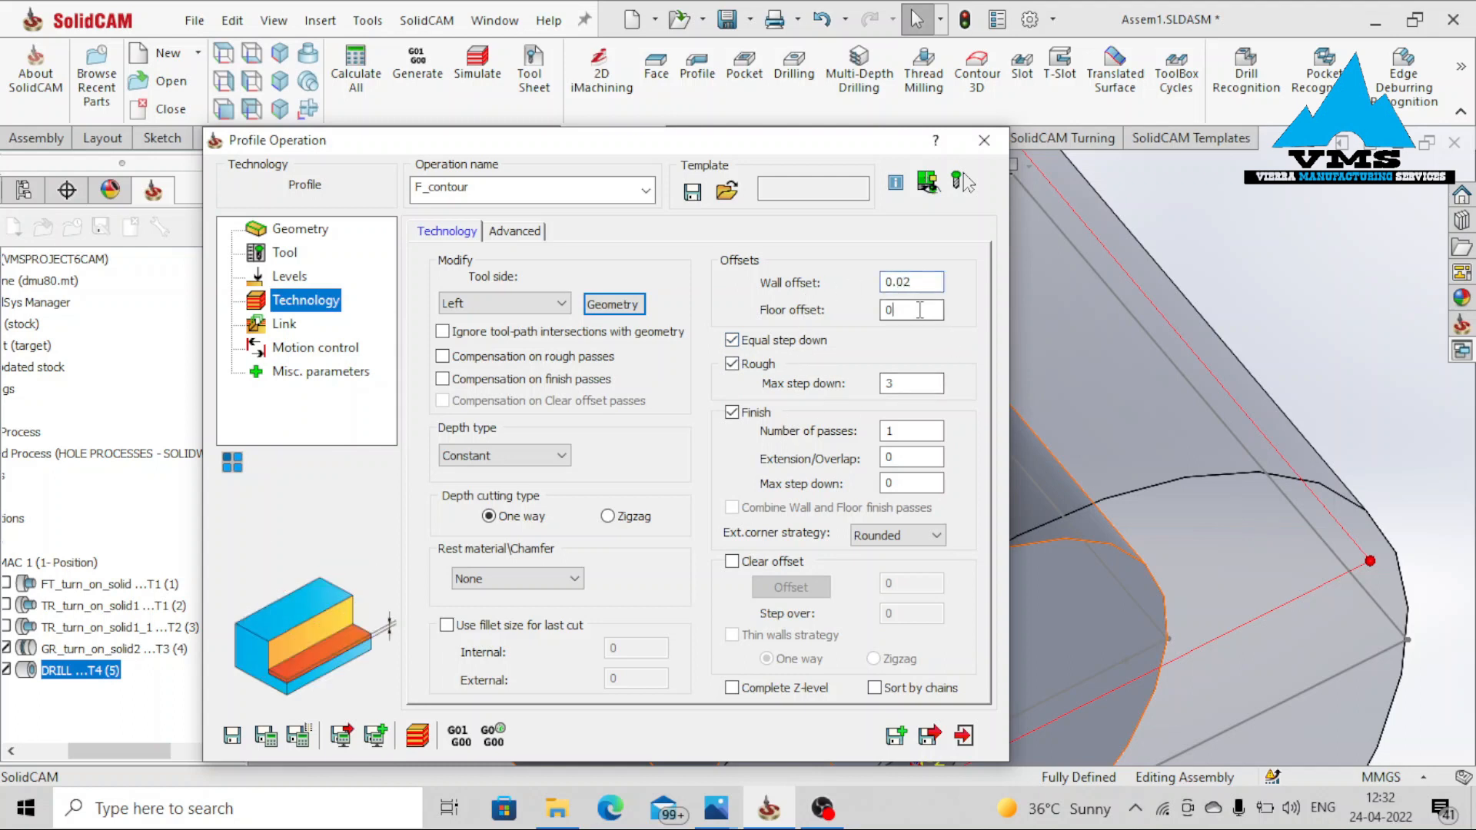
{"action": "type", "text": "0.02"}
{"action": "key", "text": "BackSpace"}
{"action": "type", "text": "2"}
{"action": "left_click", "coordinate": [894, 384]}
{"action": "double_click", "coordinate": [894, 384]}
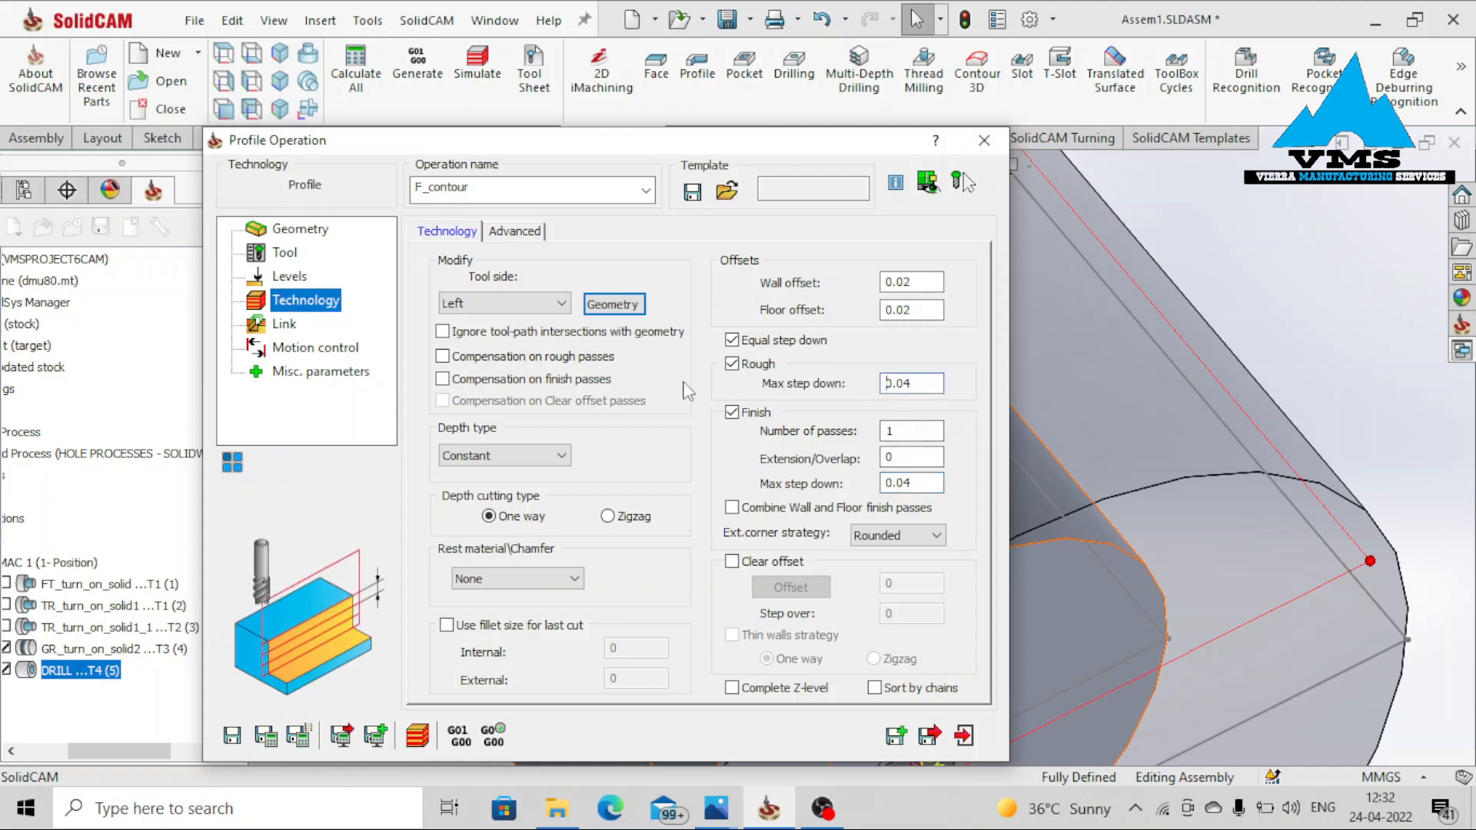
Set a Normal lead-in with a length of 0.01 and make the lead-out the same as the lead-in
{"action": "left_click", "coordinate": [284, 325]}
{"action": "left_click", "coordinate": [552, 408]}
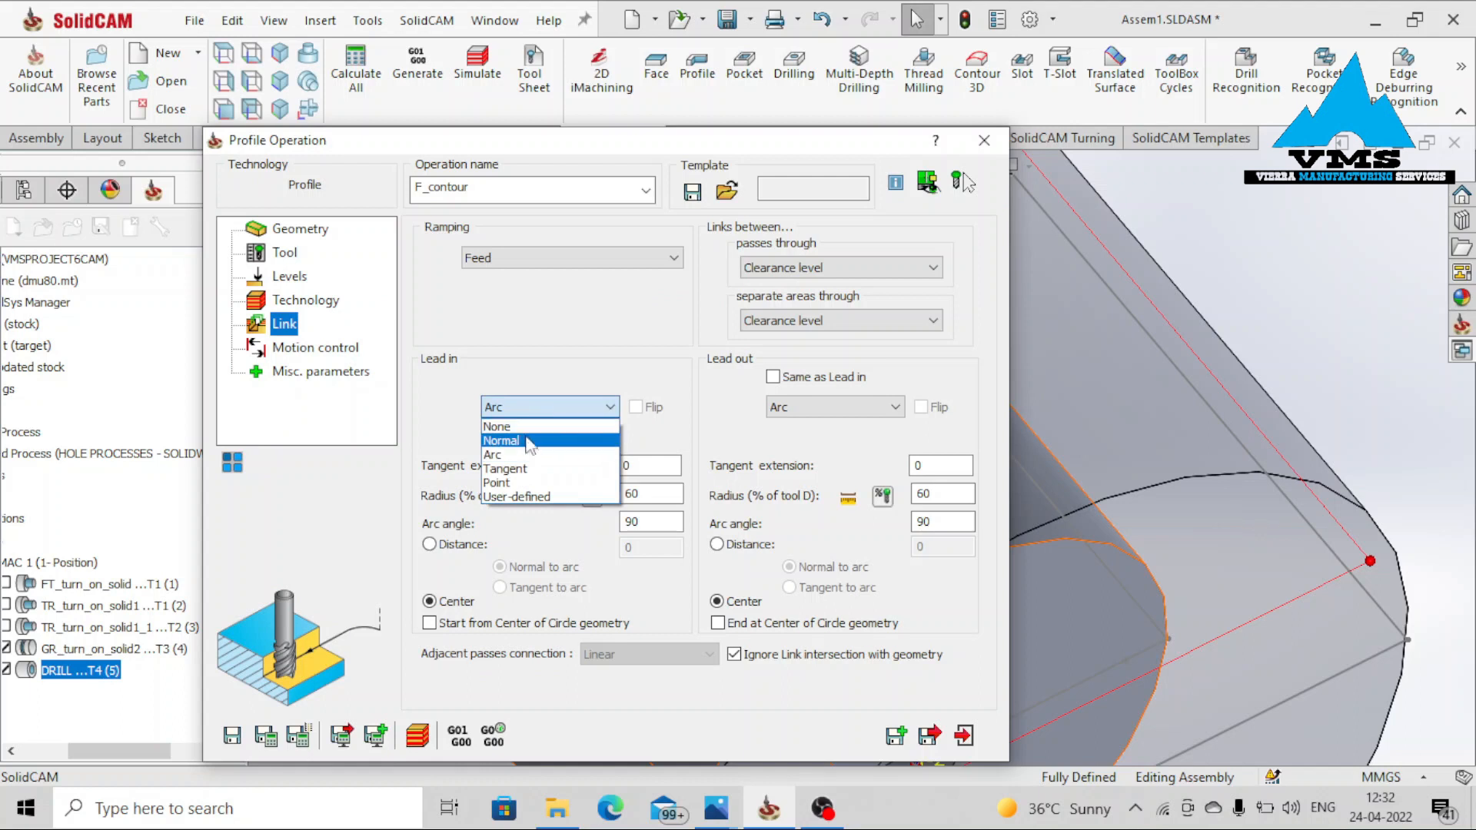
{"action": "left_click", "coordinate": [530, 450]}
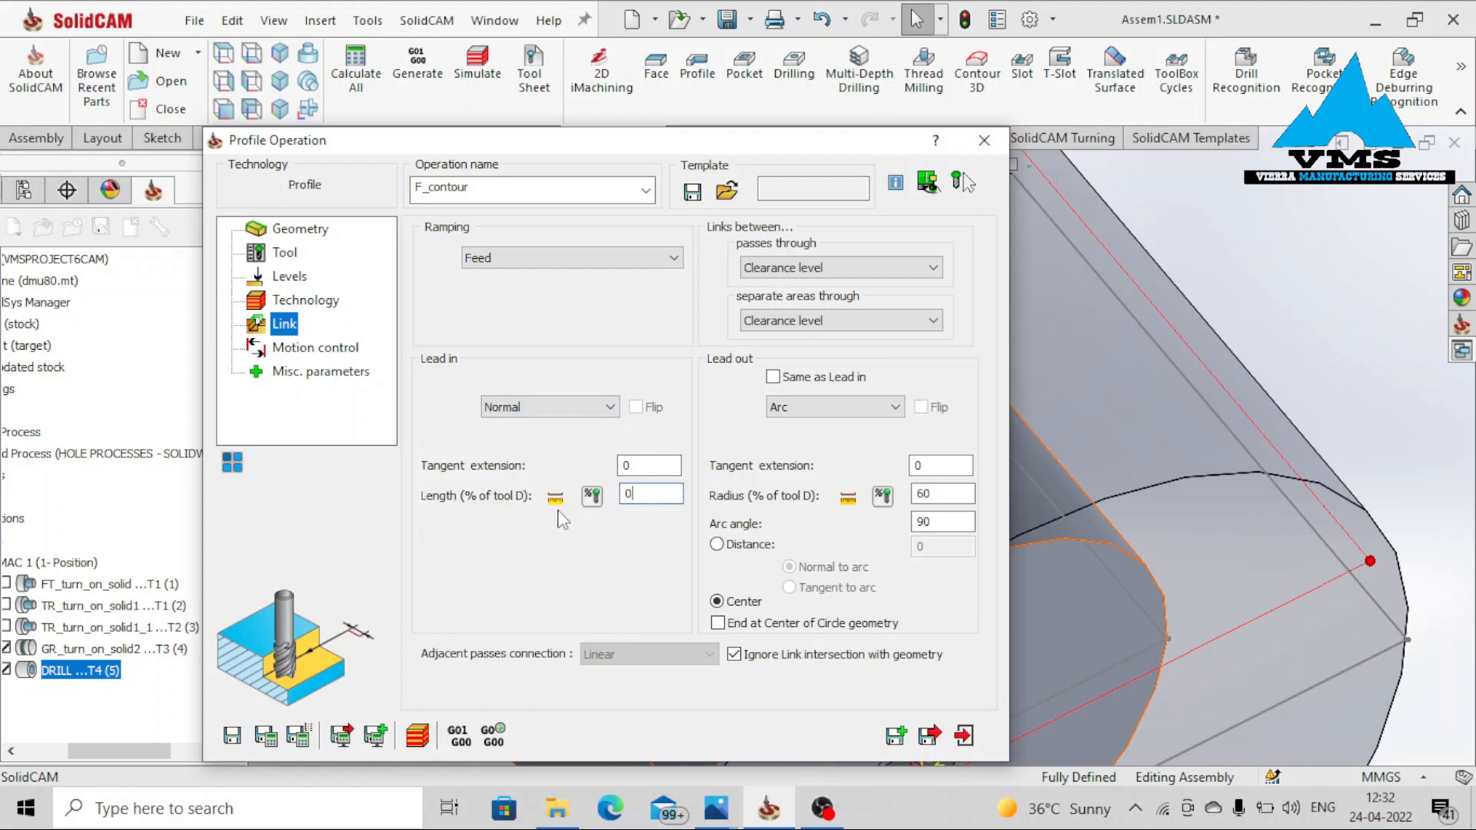
{"action": "left_click", "coordinate": [773, 377]}
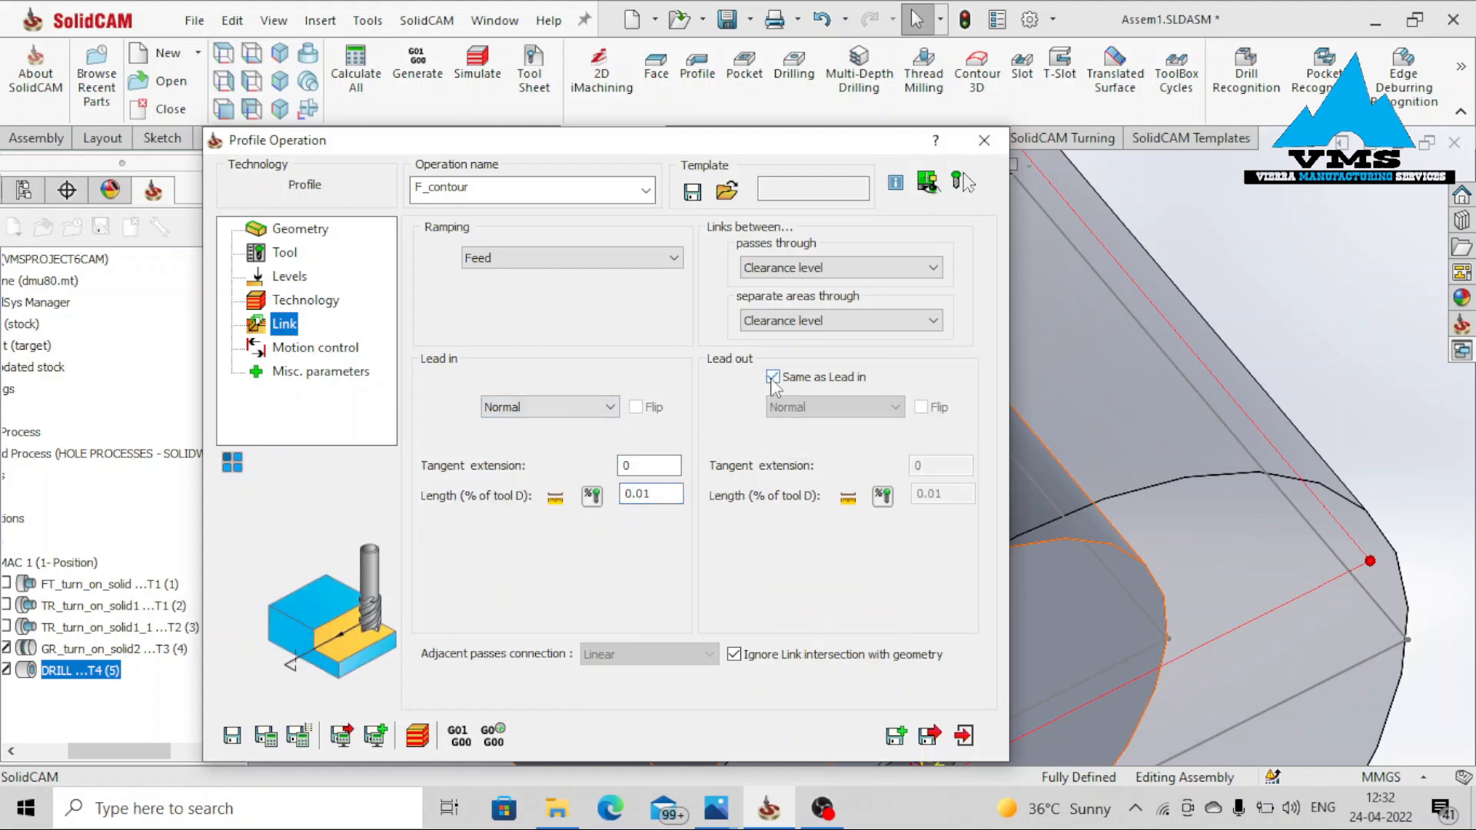
Check the motion control and miscellaneous parameters, and save and calculate the profile operation
{"action": "left_click", "coordinate": [323, 350]}
{"action": "left_click", "coordinate": [332, 376]}
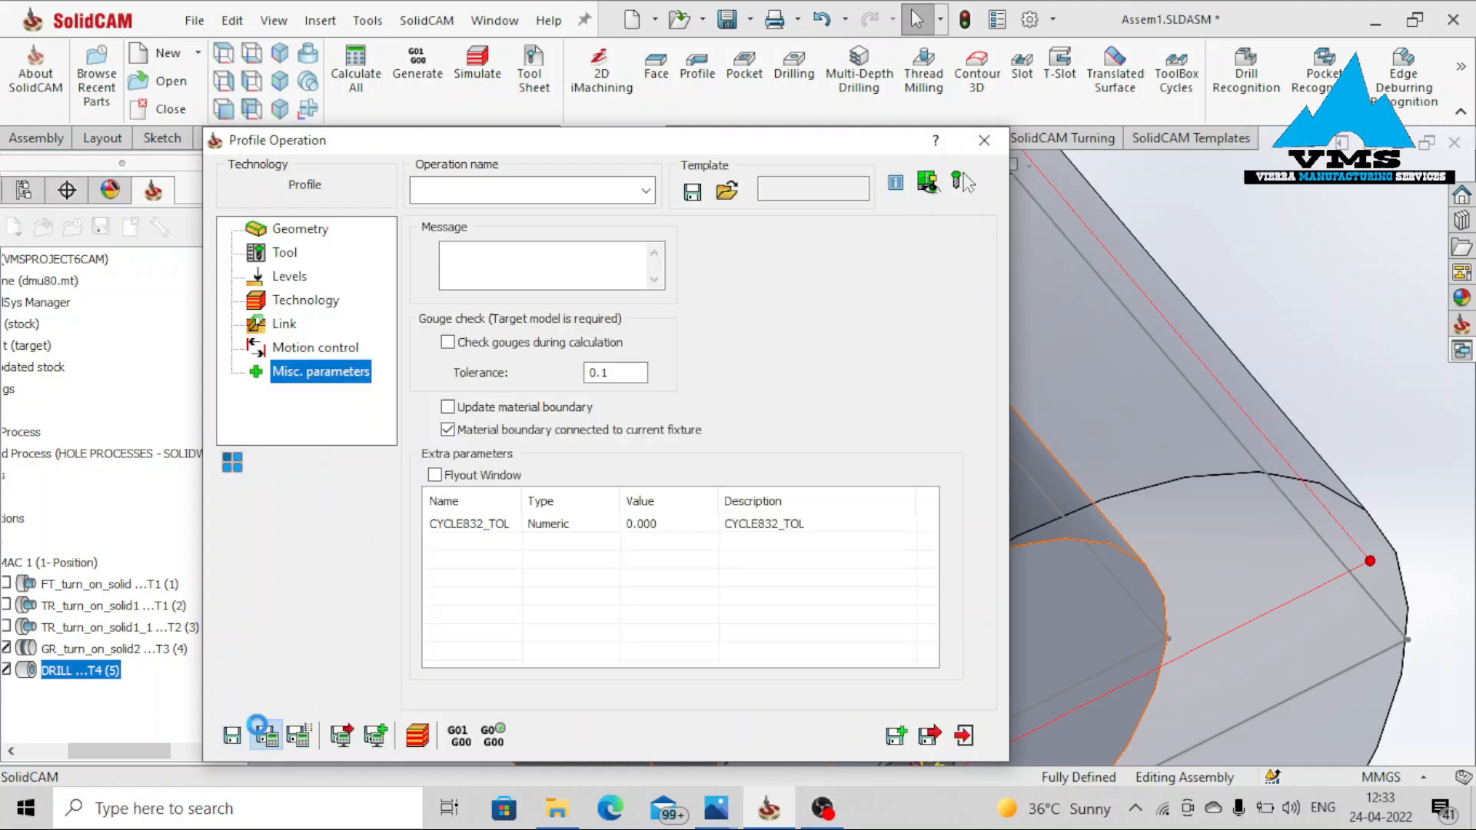
{"action": "left_click", "coordinate": [262, 732]}
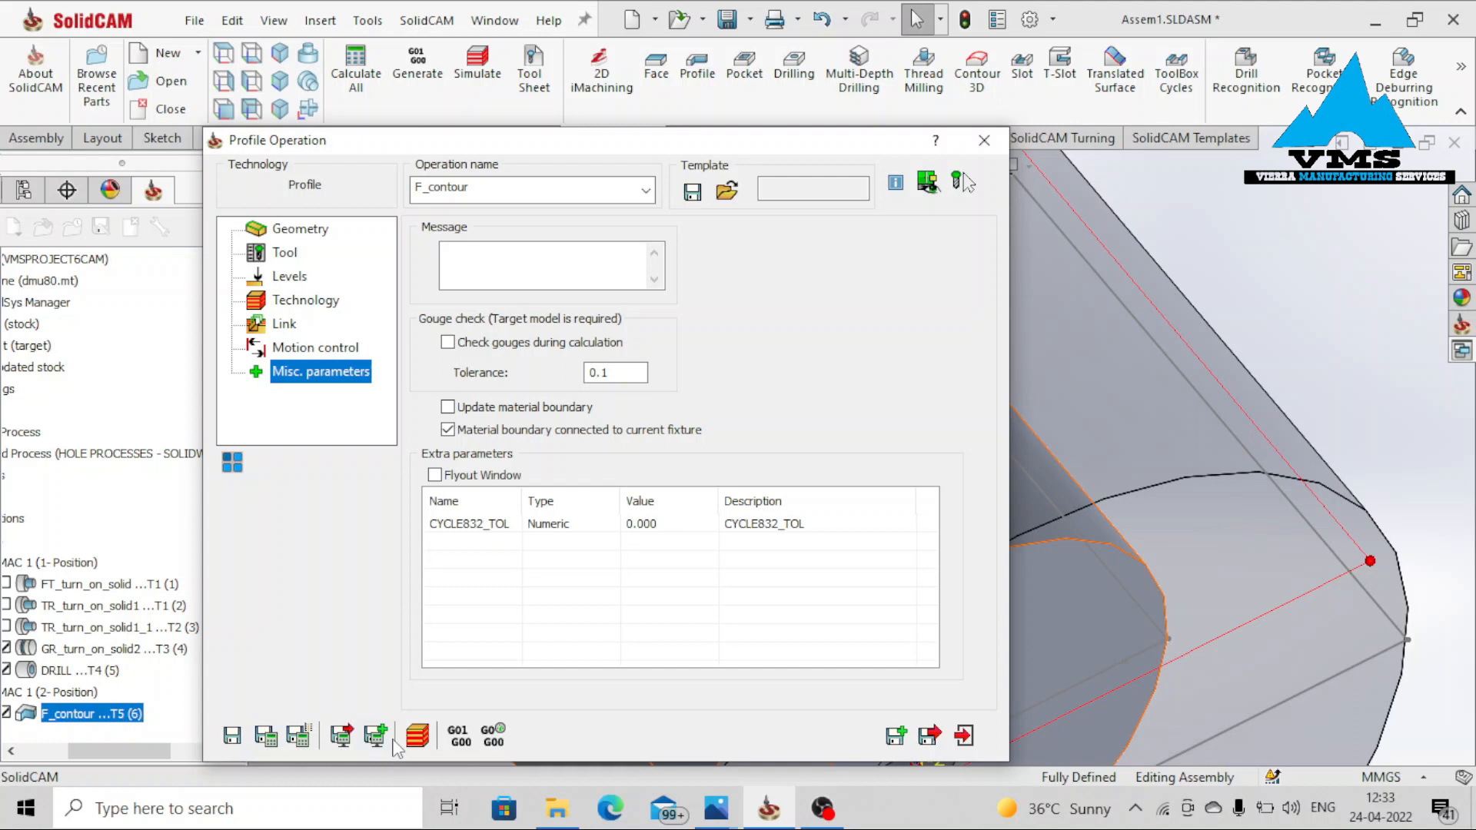
{"action": "left_click_drag", "start_coordinate": [149, 745], "coordinate": [123, 745]}
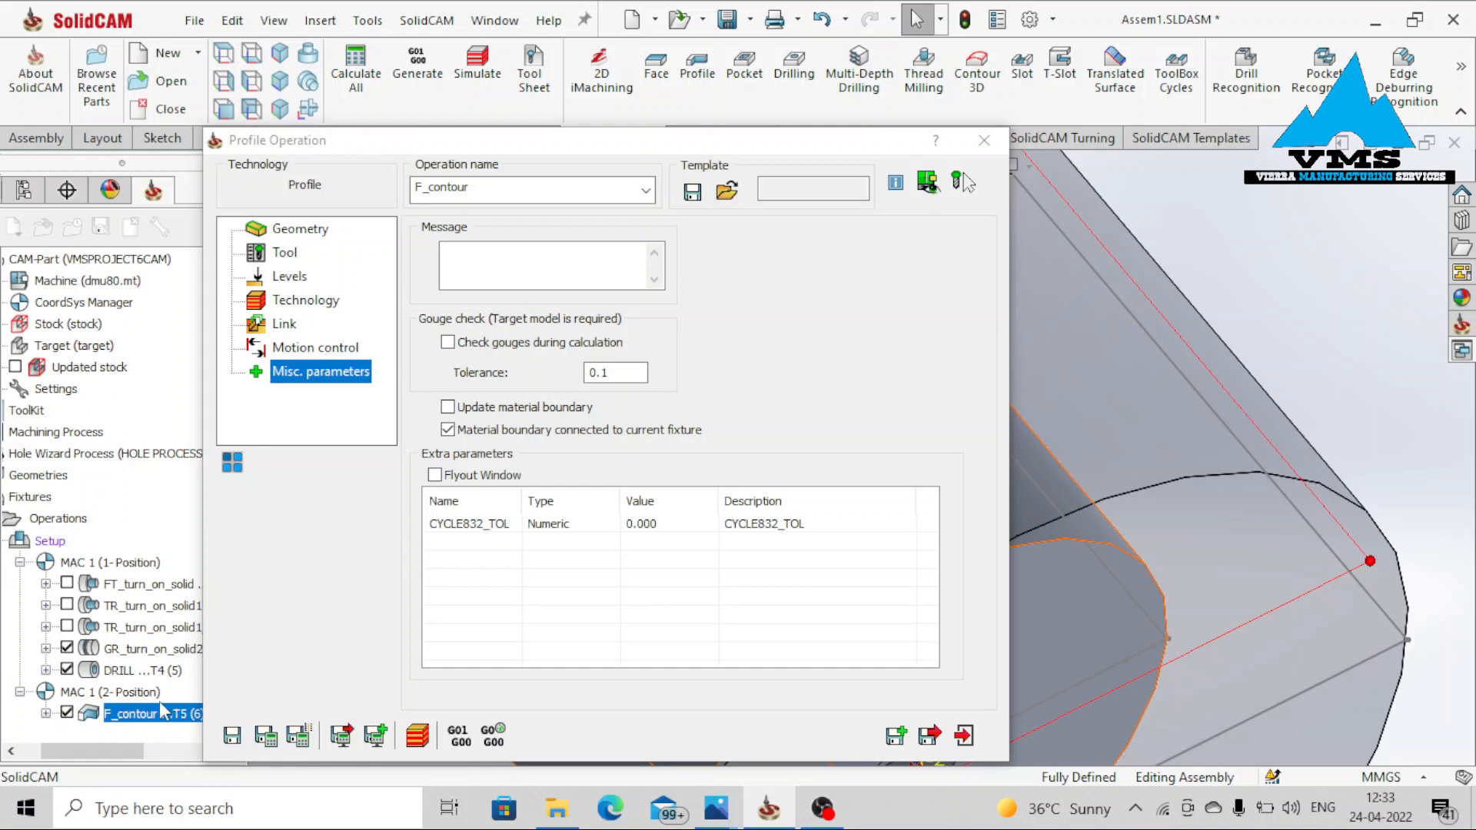
Simulate the keyway profile milling in SolidVerify, raising the simulation speed to maximum
{"action": "left_click", "coordinate": [416, 736]}
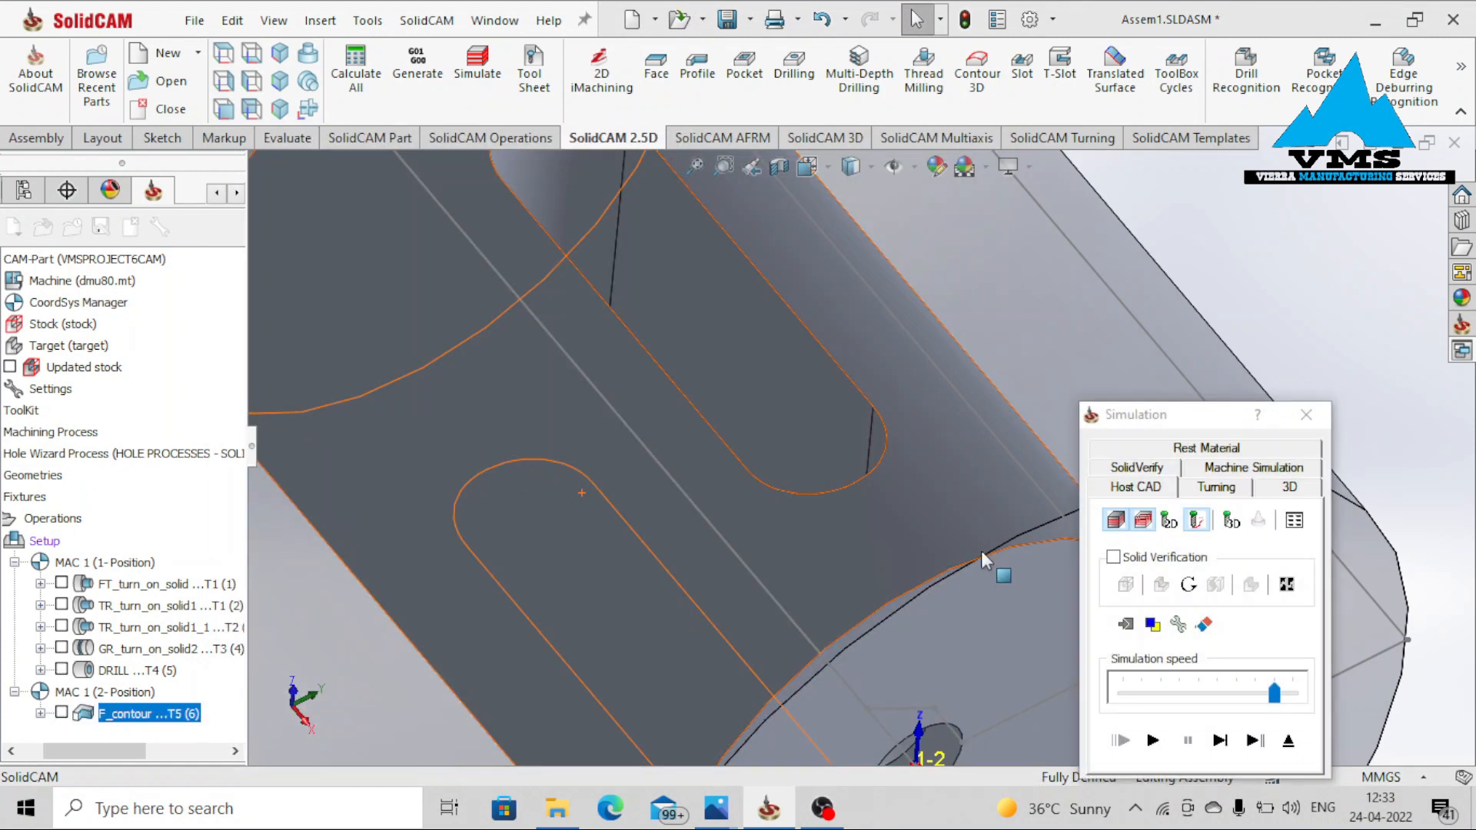
{"action": "left_click", "coordinate": [1144, 468]}
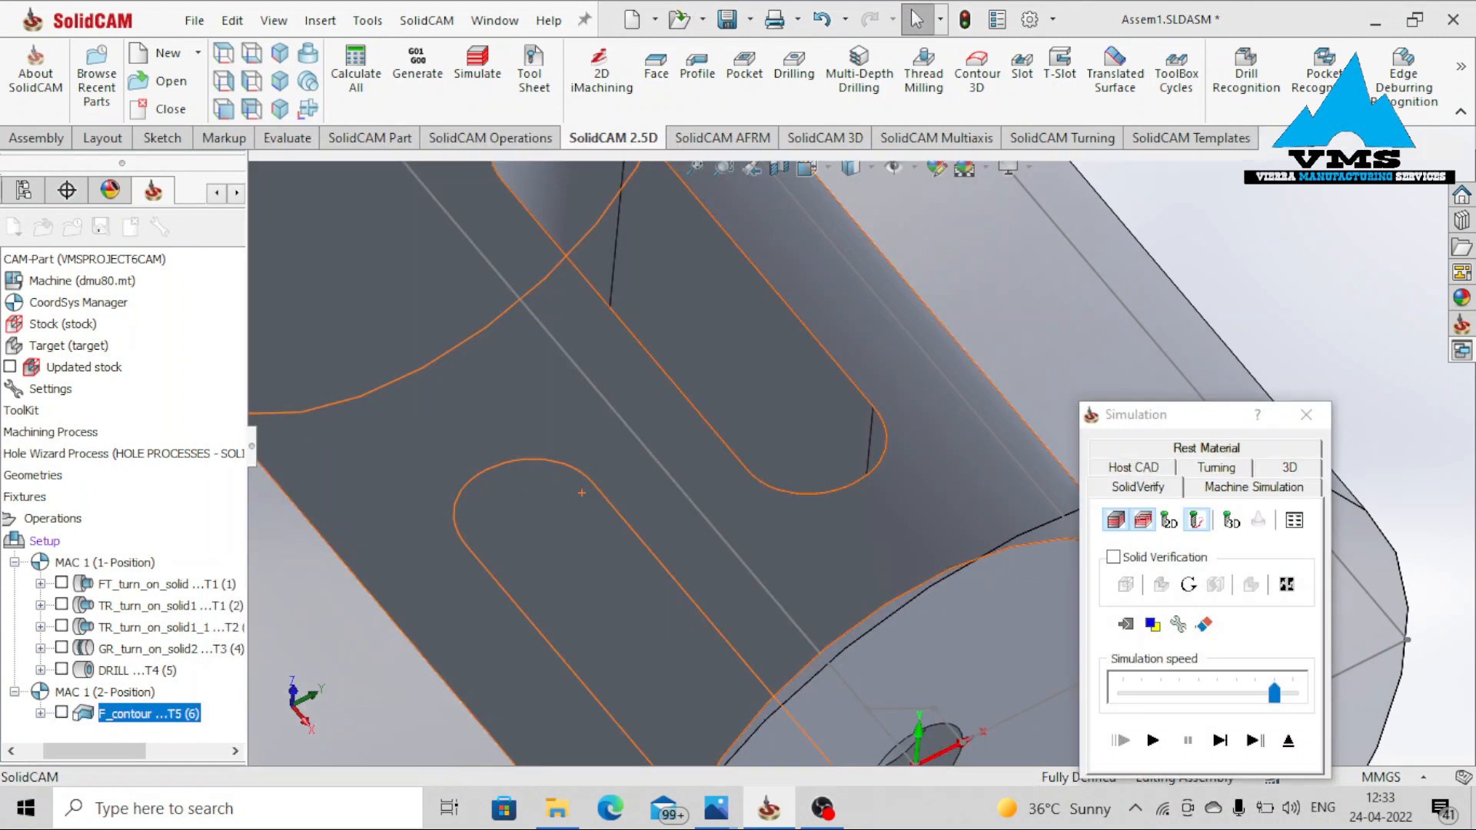
{"action": "middle_click_drag", "start_coordinate": [930, 600], "coordinate": [929, 548]}
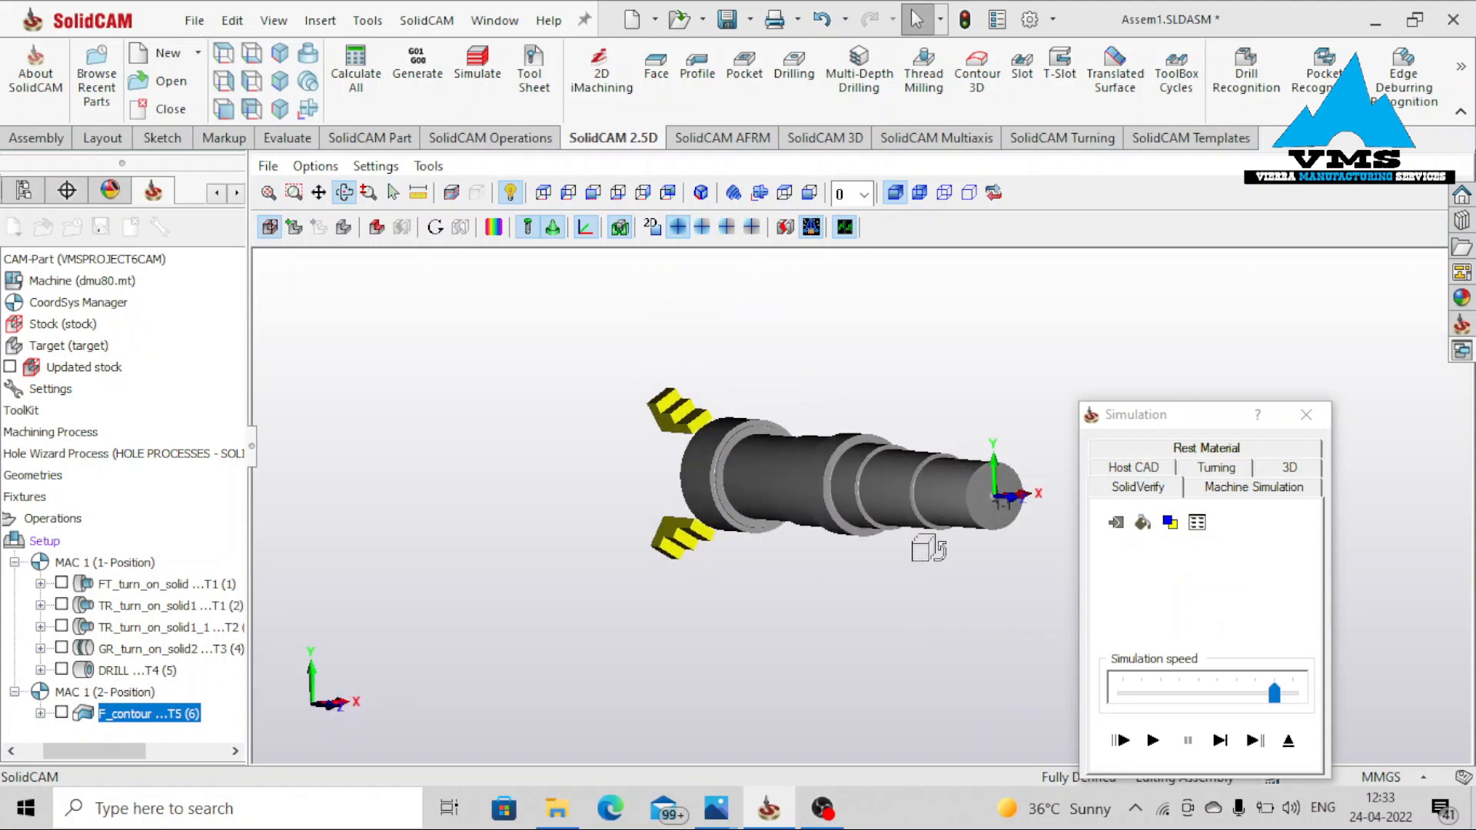
{"action": "left_click", "coordinate": [1152, 740]}
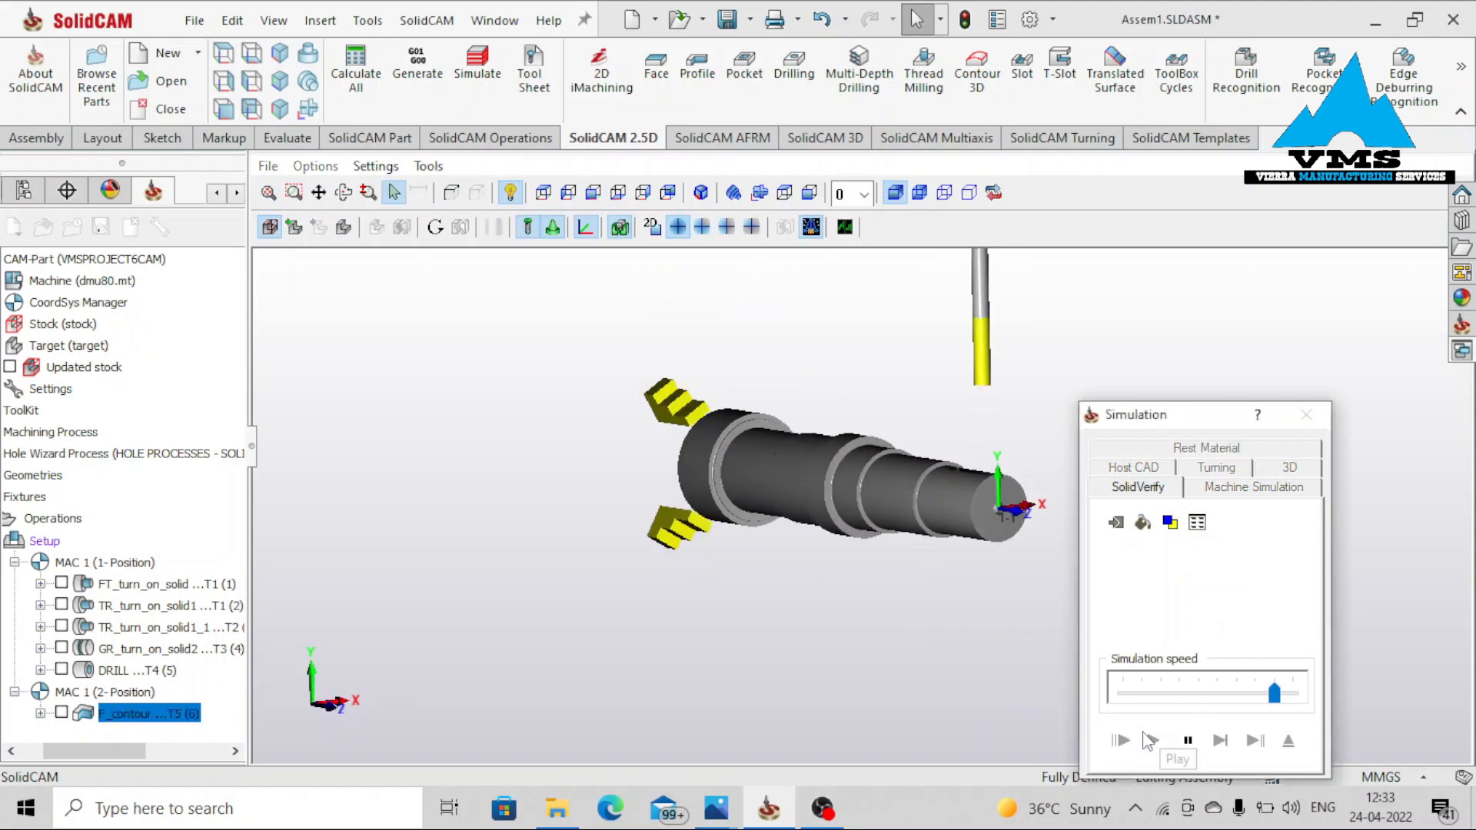
{"action": "middle_click_drag", "start_coordinate": [1053, 611], "coordinate": [966, 595]}
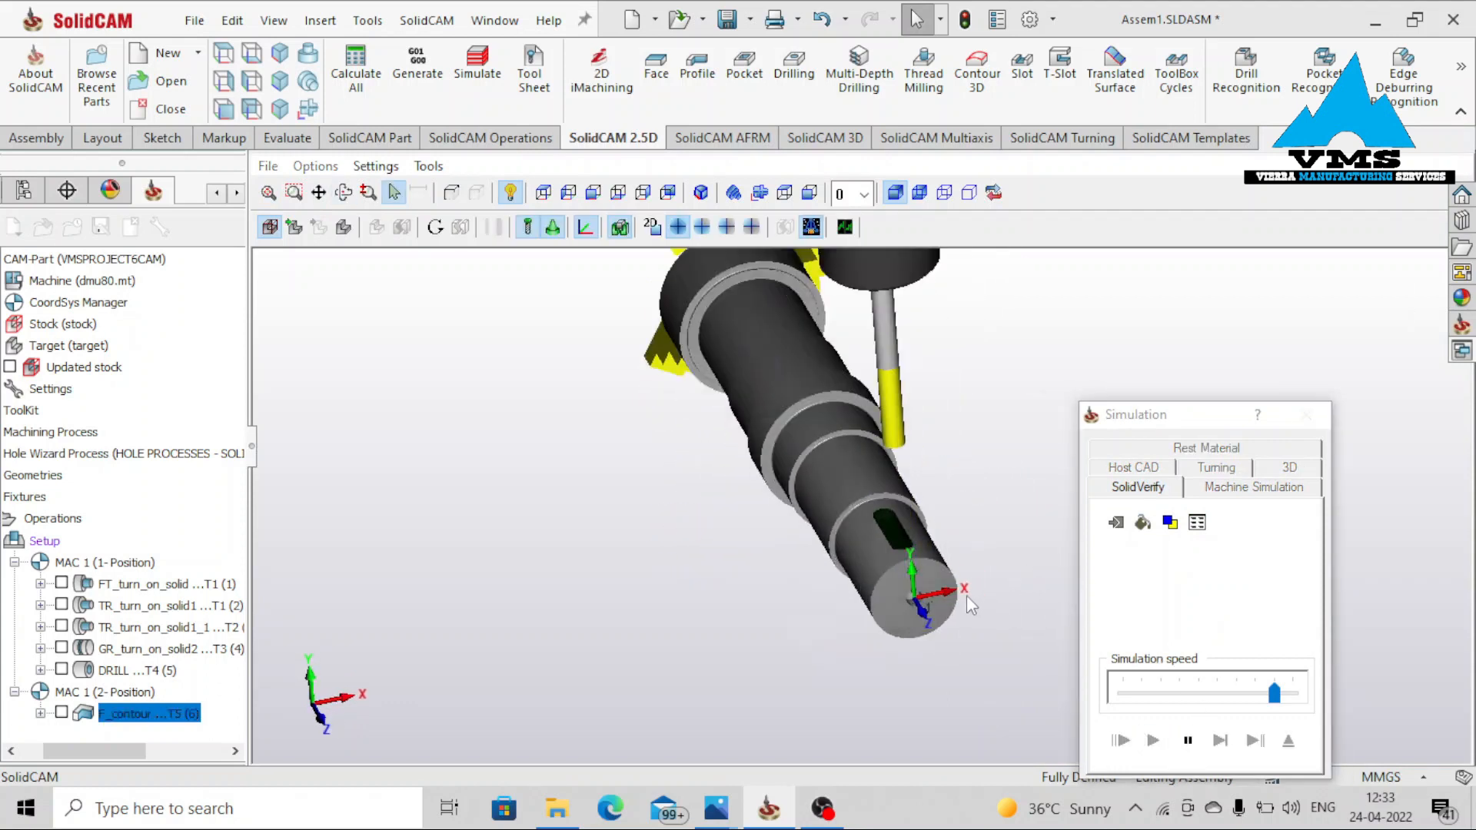
{"action": "scroll", "coordinate": [966, 595], "scroll_direction": "up", "scroll_amount": 3}
{"action": "left_click_drag", "start_coordinate": [1275, 694], "coordinate": [1302, 698]}
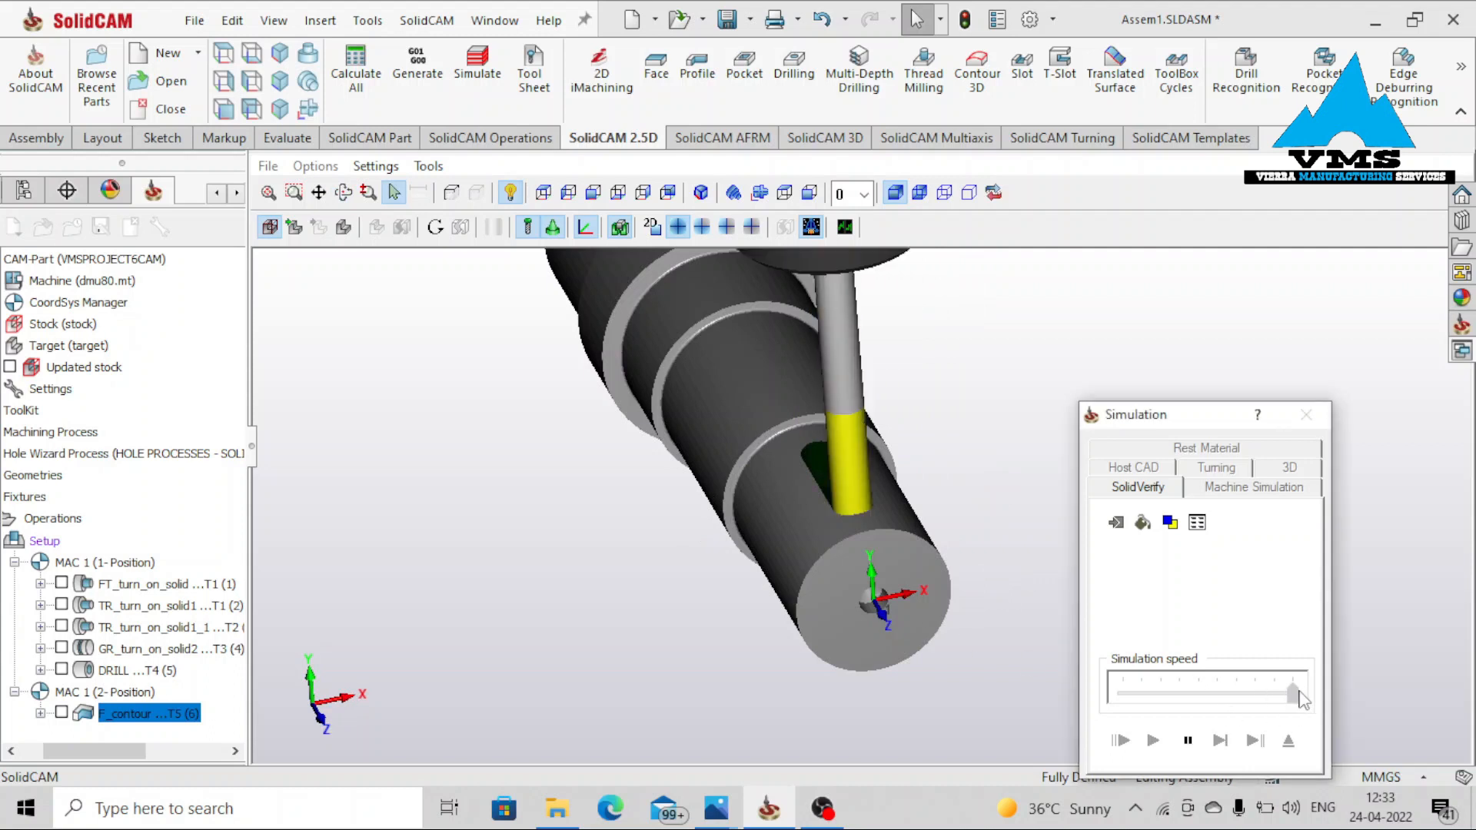
{"action": "middle_click_drag", "start_coordinate": [924, 602], "coordinate": [857, 433]}
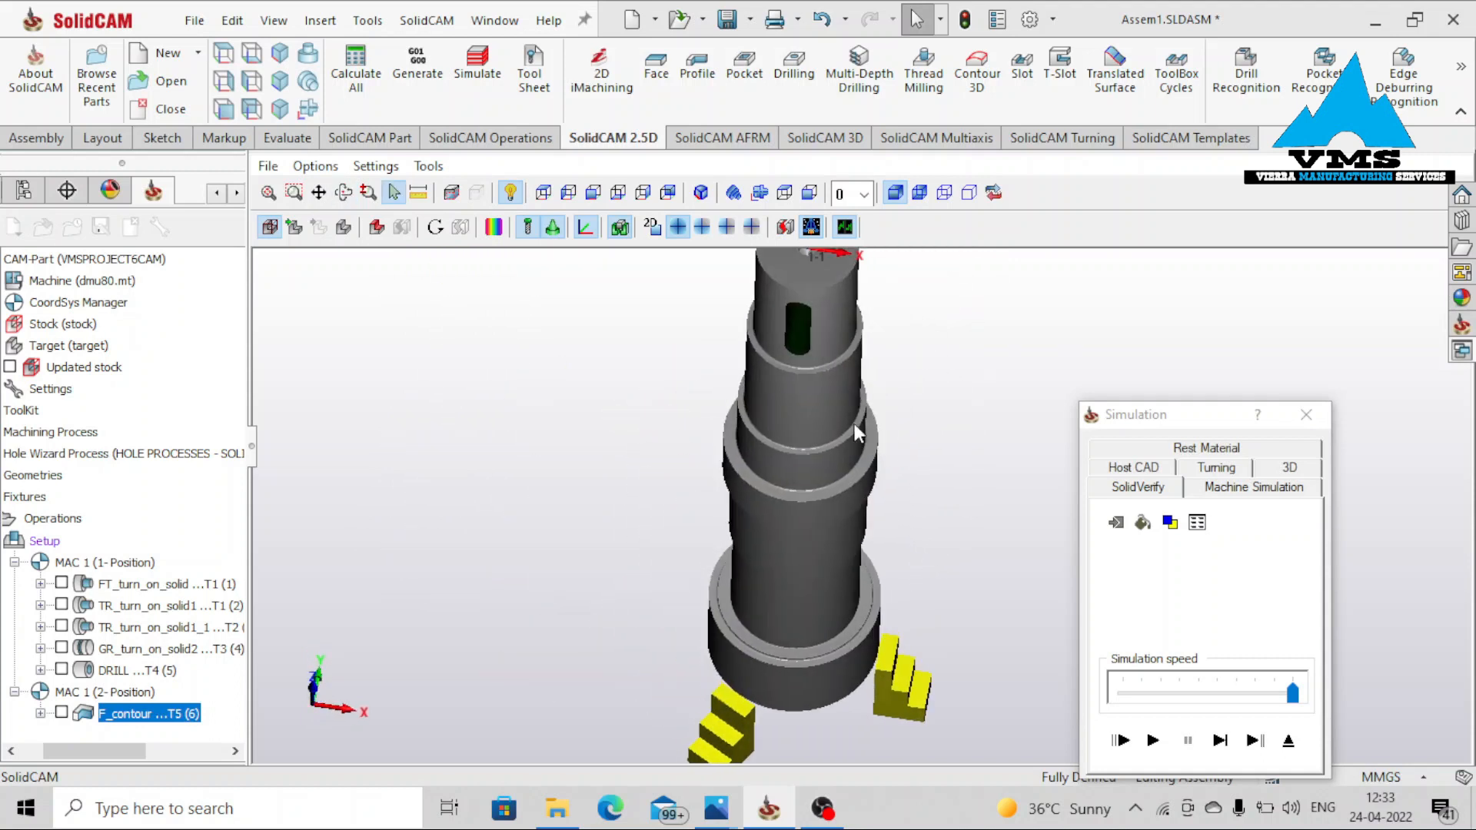
Examine the rest material after the profile operation around the keyway and shaft steps, and close the simulation and the operation
{"action": "left_click", "coordinate": [1193, 450]}
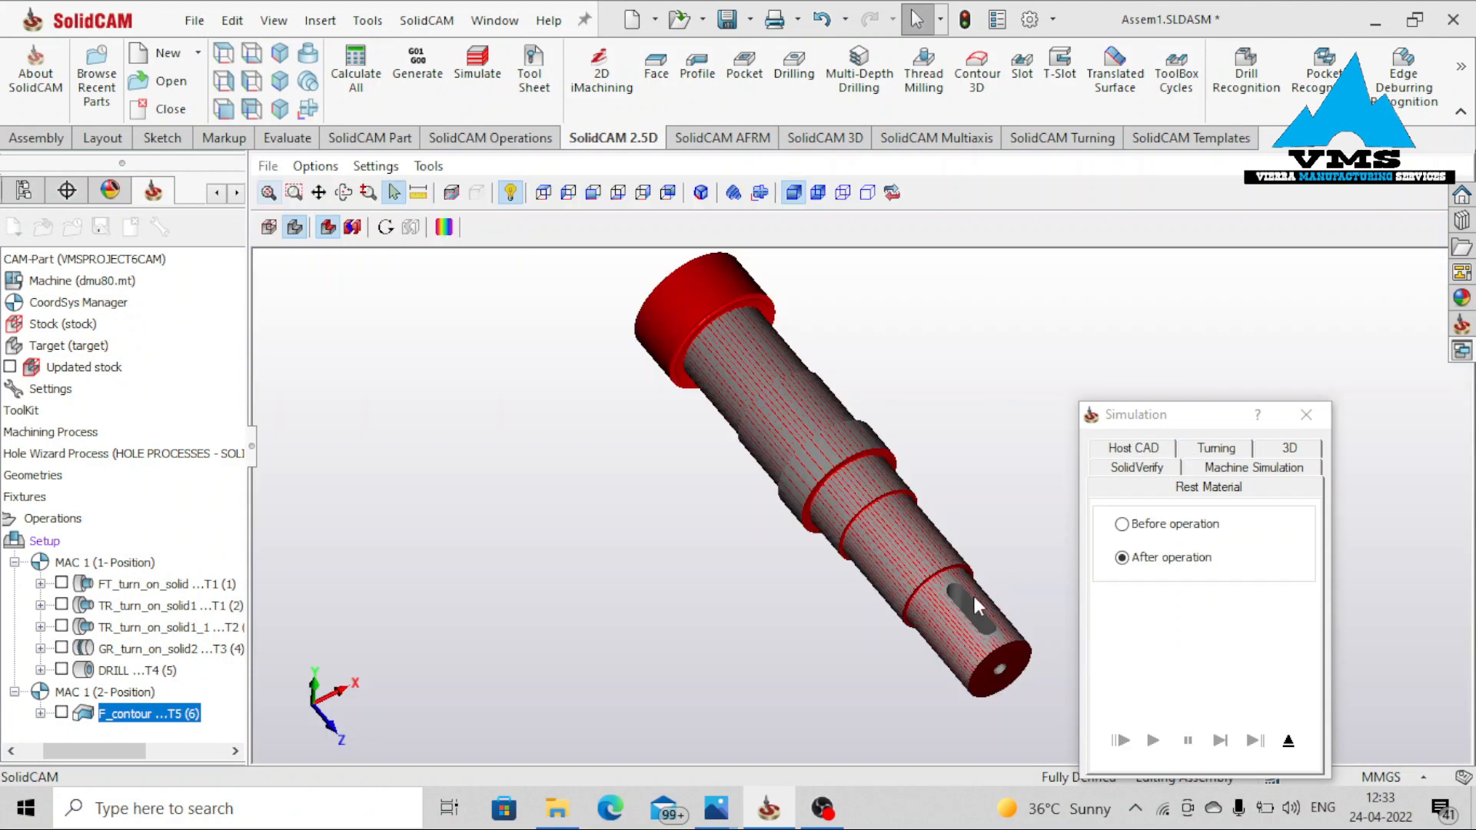
{"action": "scroll", "coordinate": [975, 602], "scroll_direction": "up", "scroll_amount": 3}
{"action": "middle_click_drag", "start_coordinate": [975, 604], "coordinate": [938, 621]}
{"action": "middle_click_drag", "start_coordinate": [955, 570], "coordinate": [800, 554]}
{"action": "scroll", "coordinate": [842, 547], "scroll_direction": "up", "scroll_amount": 5}
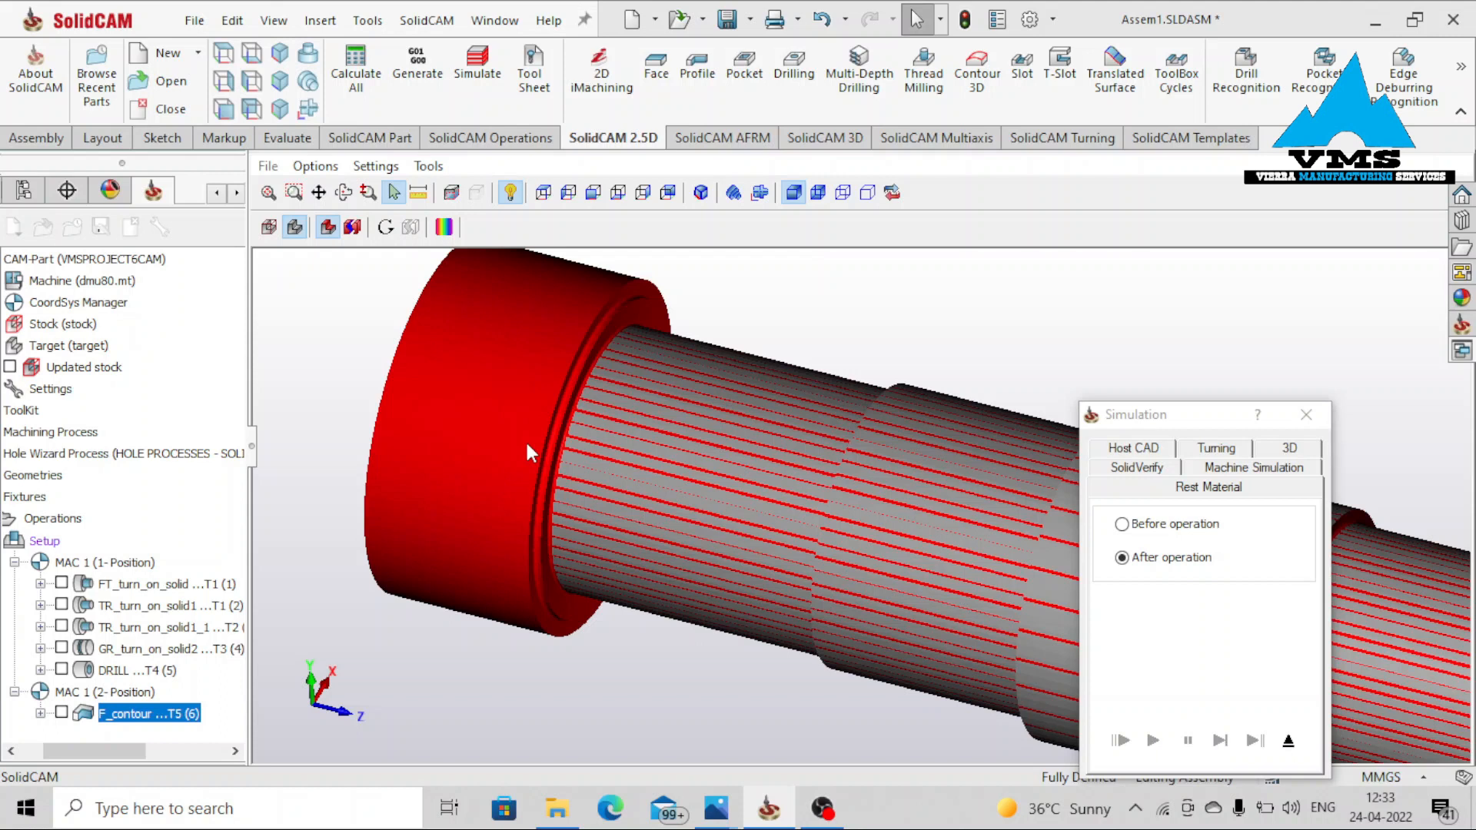
{"action": "left_click", "coordinate": [1306, 414]}
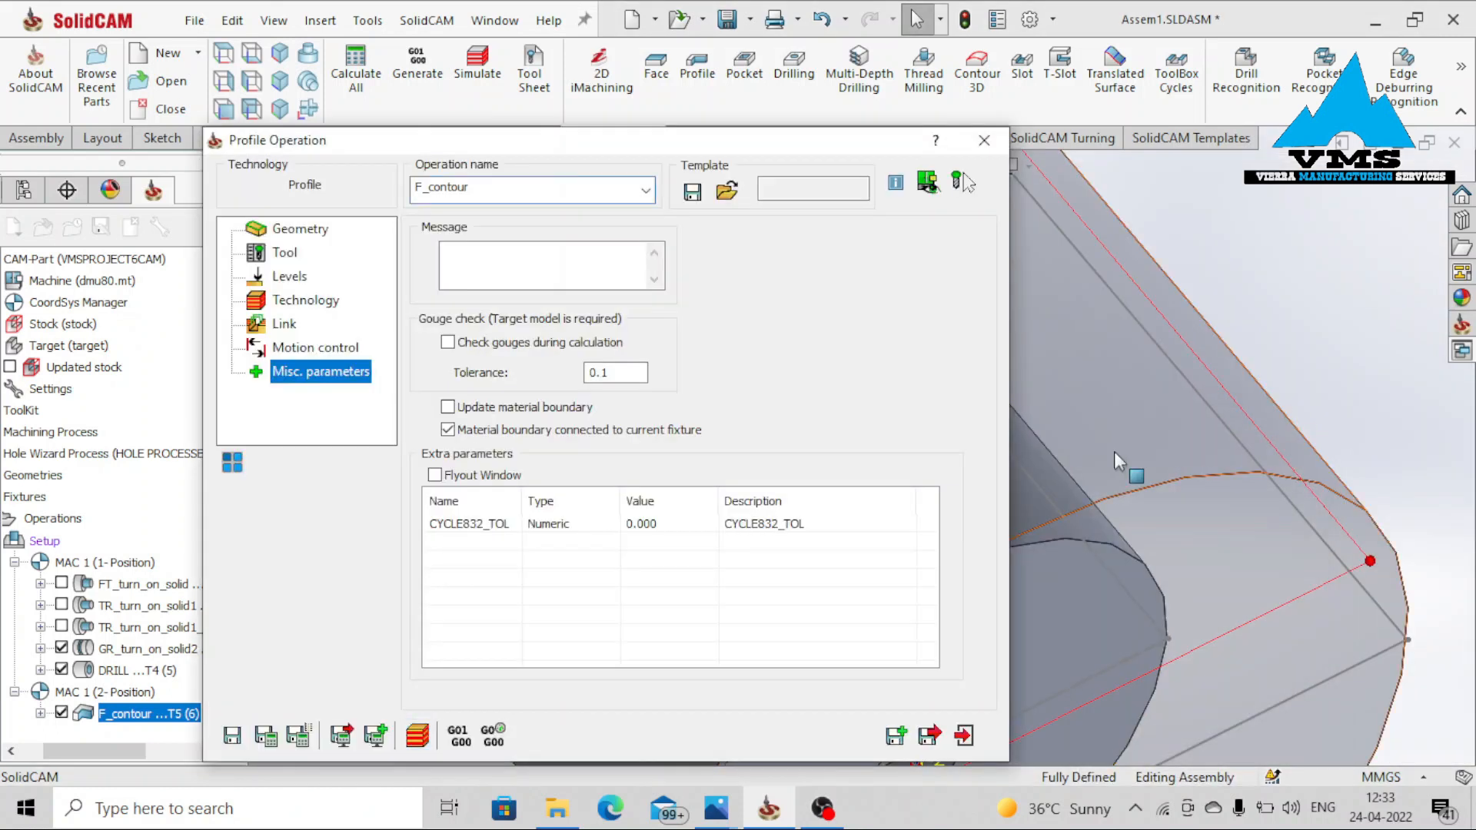
{"action": "left_click", "coordinate": [983, 142]}
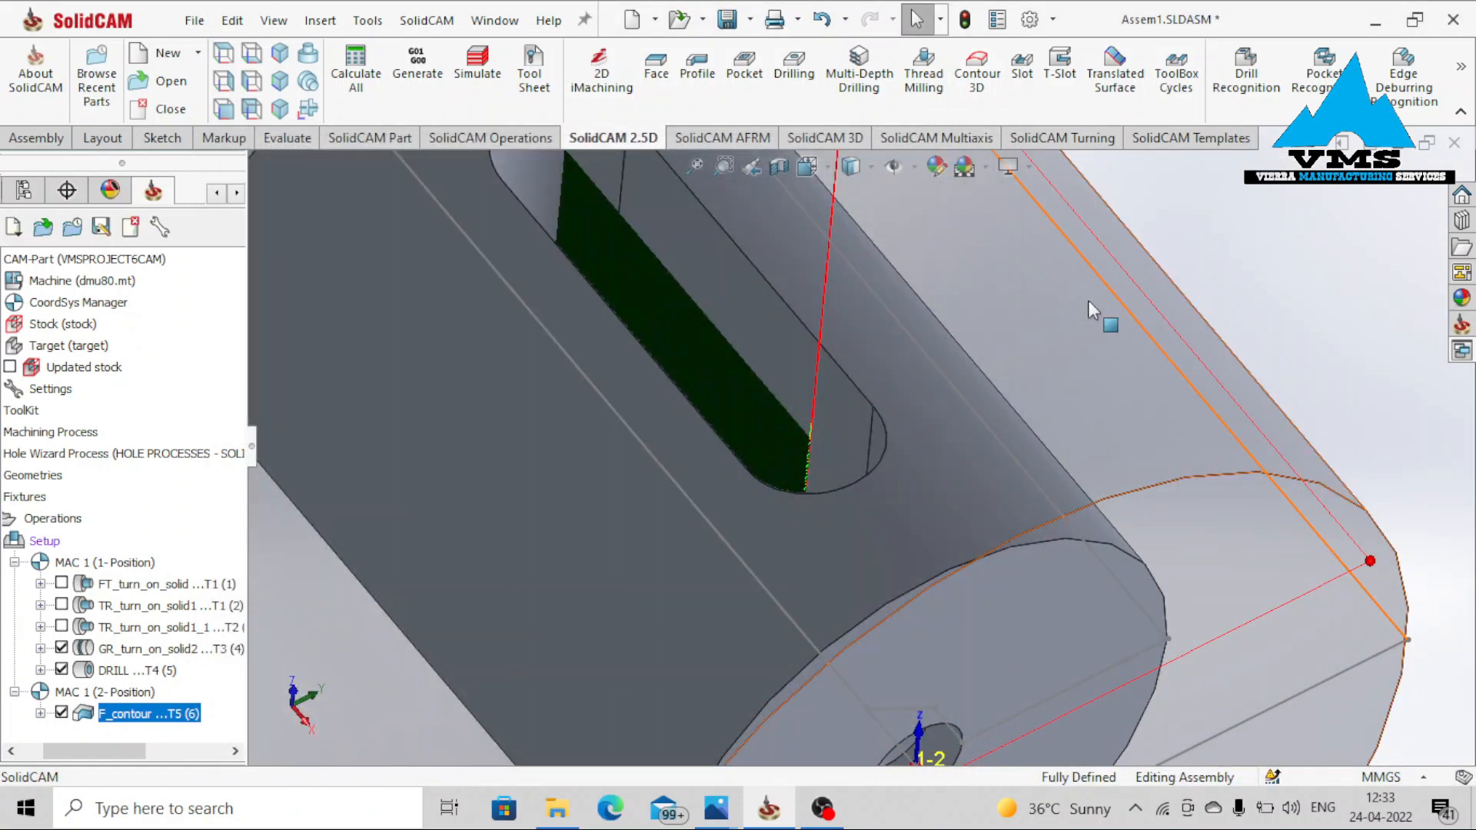
Create a cutoff turning operation and begin a new solid-based geometry for it
{"action": "scroll", "coordinate": [1075, 370], "scroll_direction": "up", "scroll_amount": 6}
{"action": "middle_click_drag", "start_coordinate": [916, 574], "coordinate": [906, 521]}
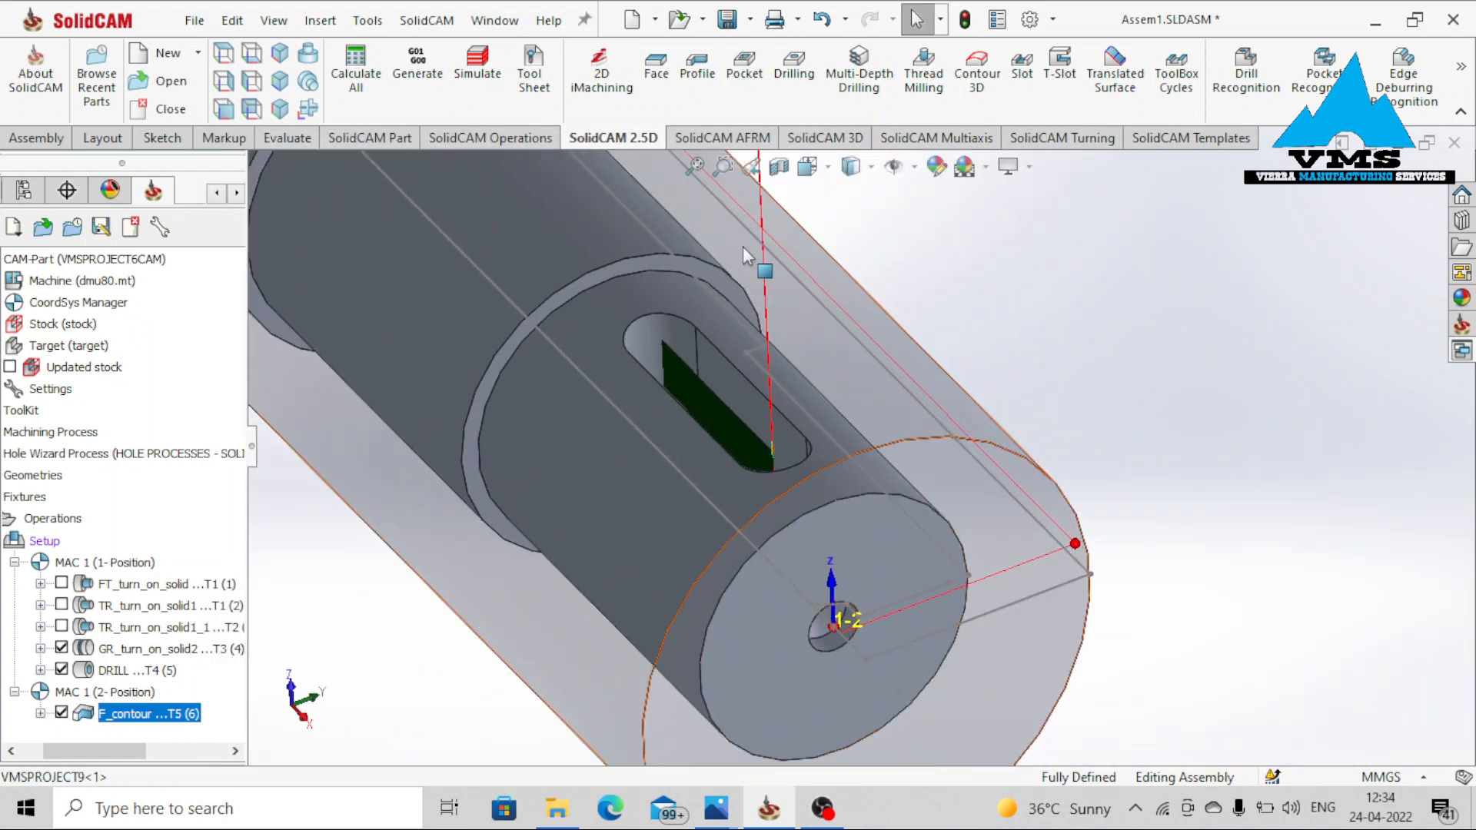
{"action": "scroll", "coordinate": [744, 248], "scroll_direction": "up", "scroll_amount": 2}
{"action": "left_click", "coordinate": [1103, 142]}
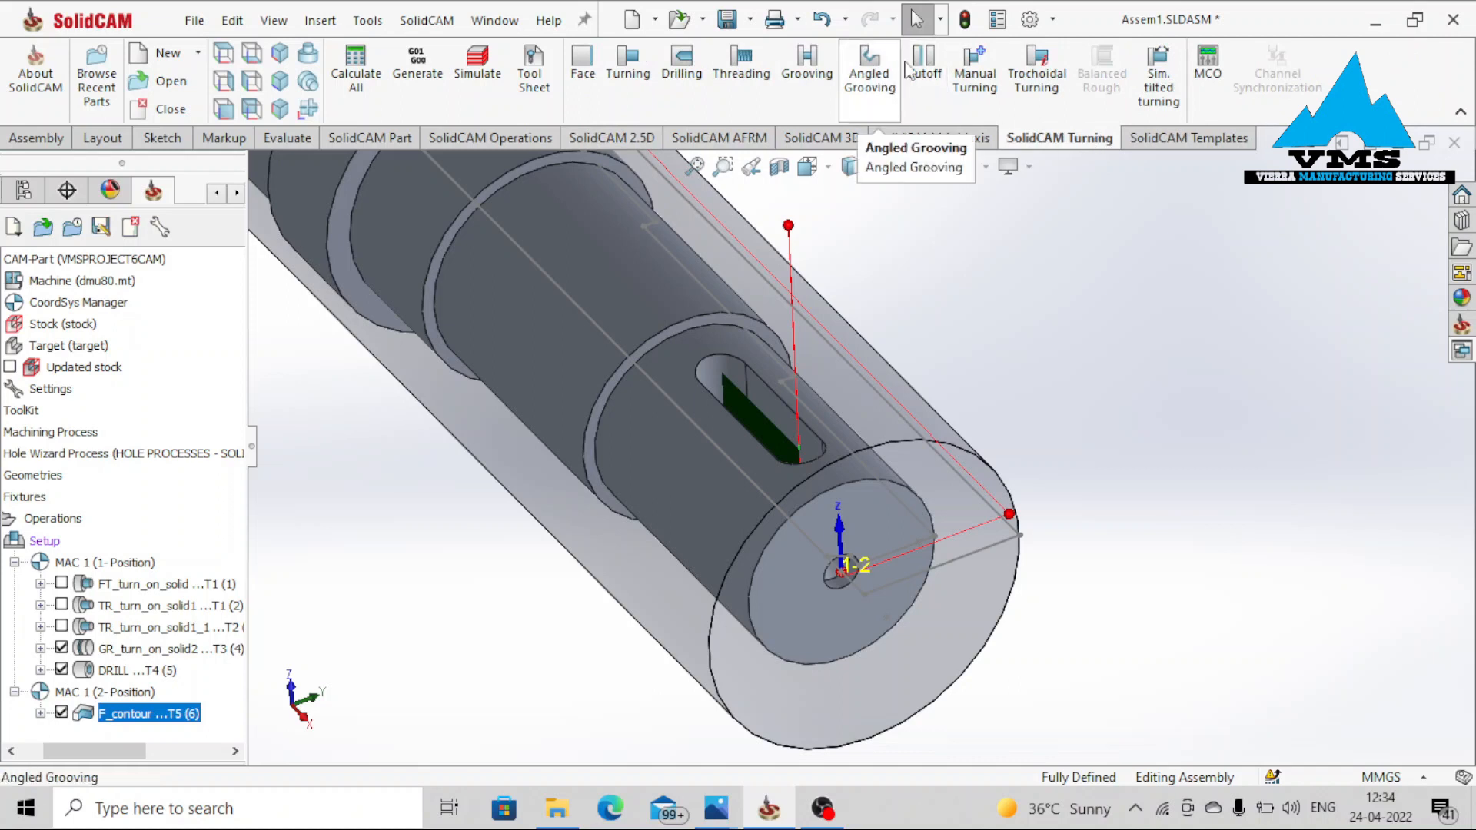
{"action": "left_click", "coordinate": [942, 66]}
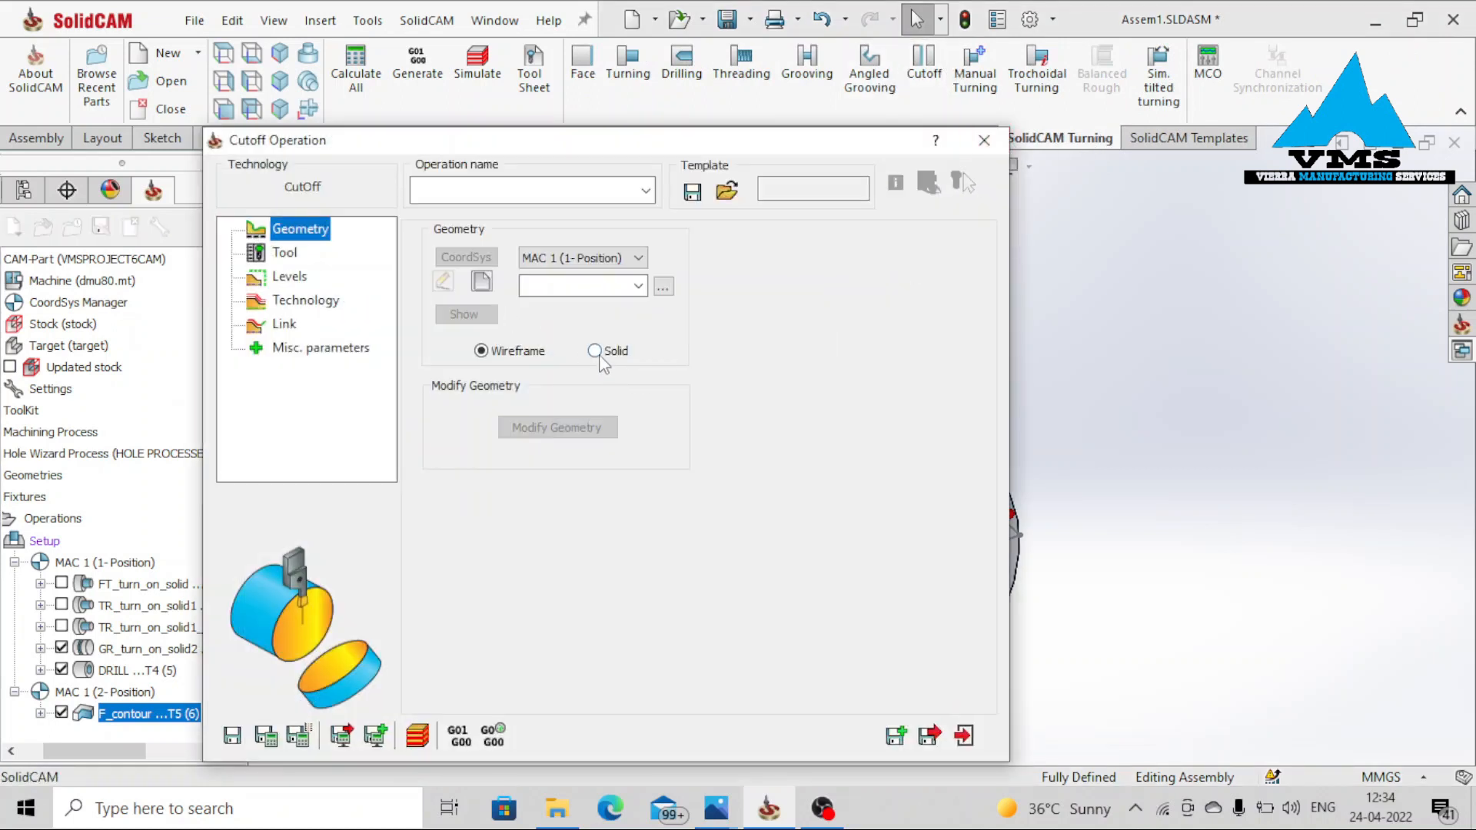
{"action": "left_click", "coordinate": [483, 283]}
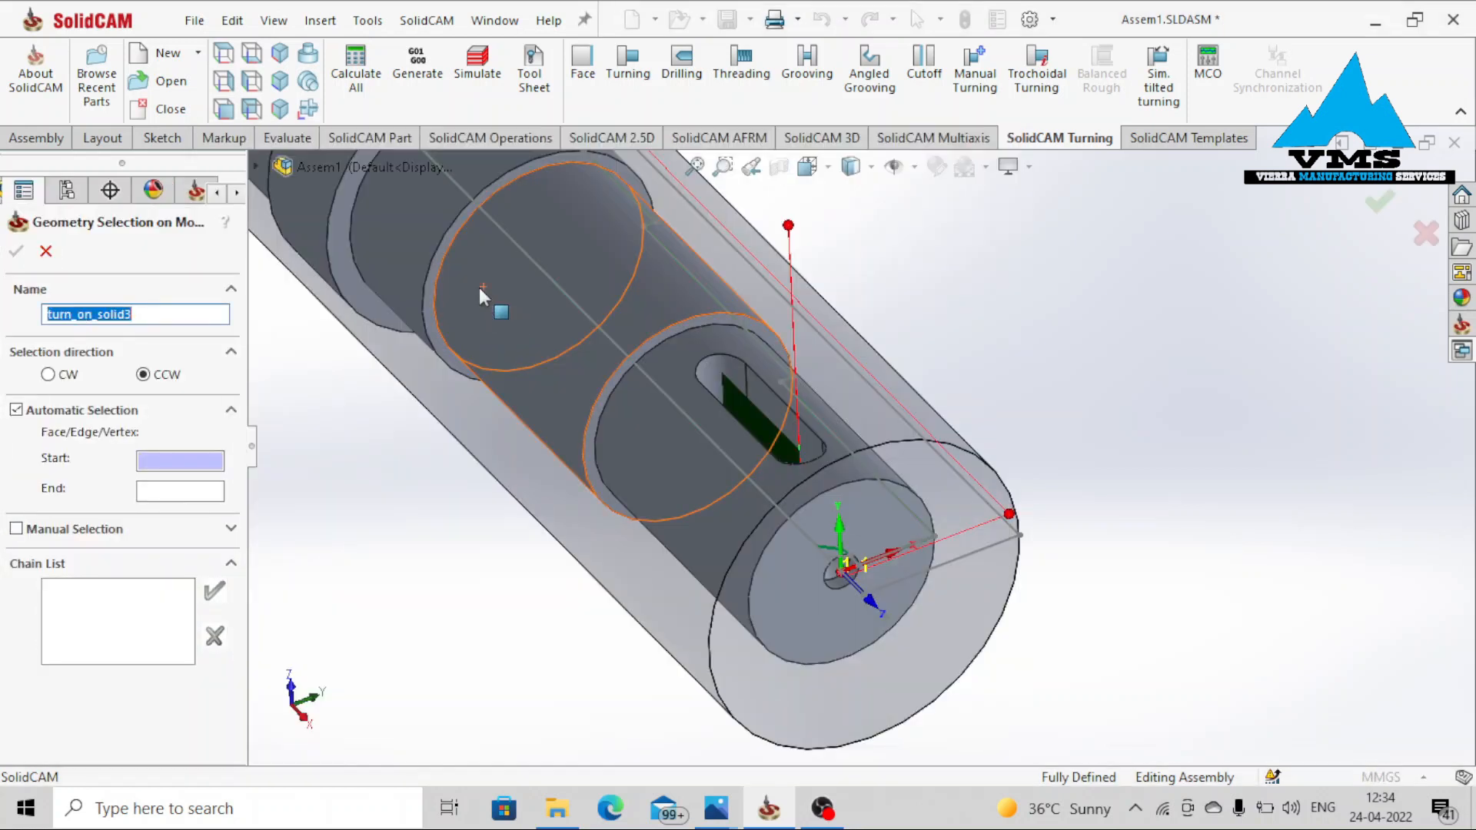
Define the cutoff chain by using the shaft's end face on the excess-stock side as both start and end, and accept the geometry
{"action": "scroll", "coordinate": [669, 346], "scroll_direction": "up", "scroll_amount": 5}
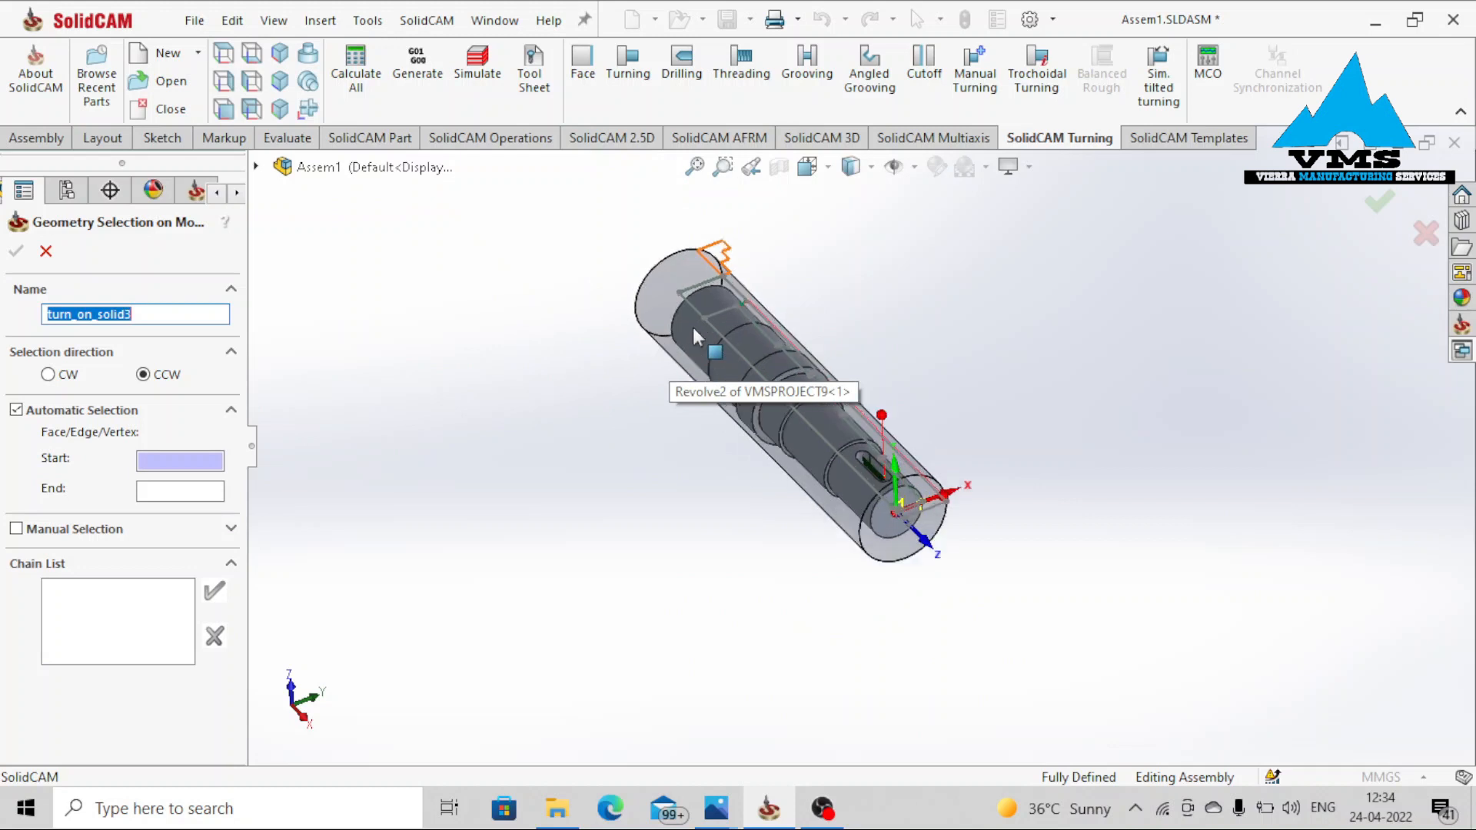
{"action": "scroll", "coordinate": [693, 327], "scroll_direction": "down", "scroll_amount": 4}
{"action": "middle_click_drag", "start_coordinate": [739, 413], "coordinate": [744, 523]}
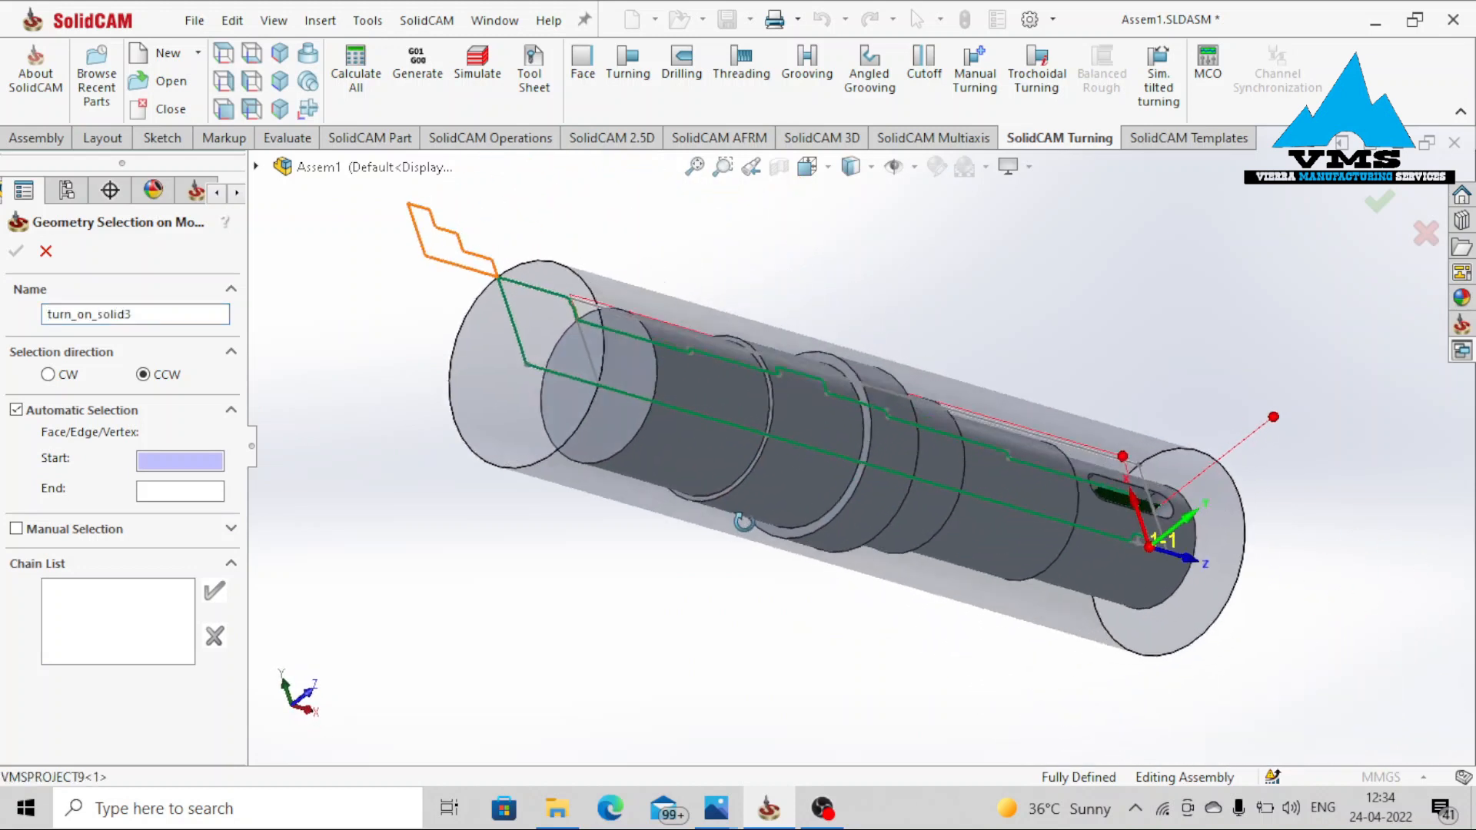
{"action": "scroll", "coordinate": [654, 462], "scroll_direction": "down", "scroll_amount": 4}
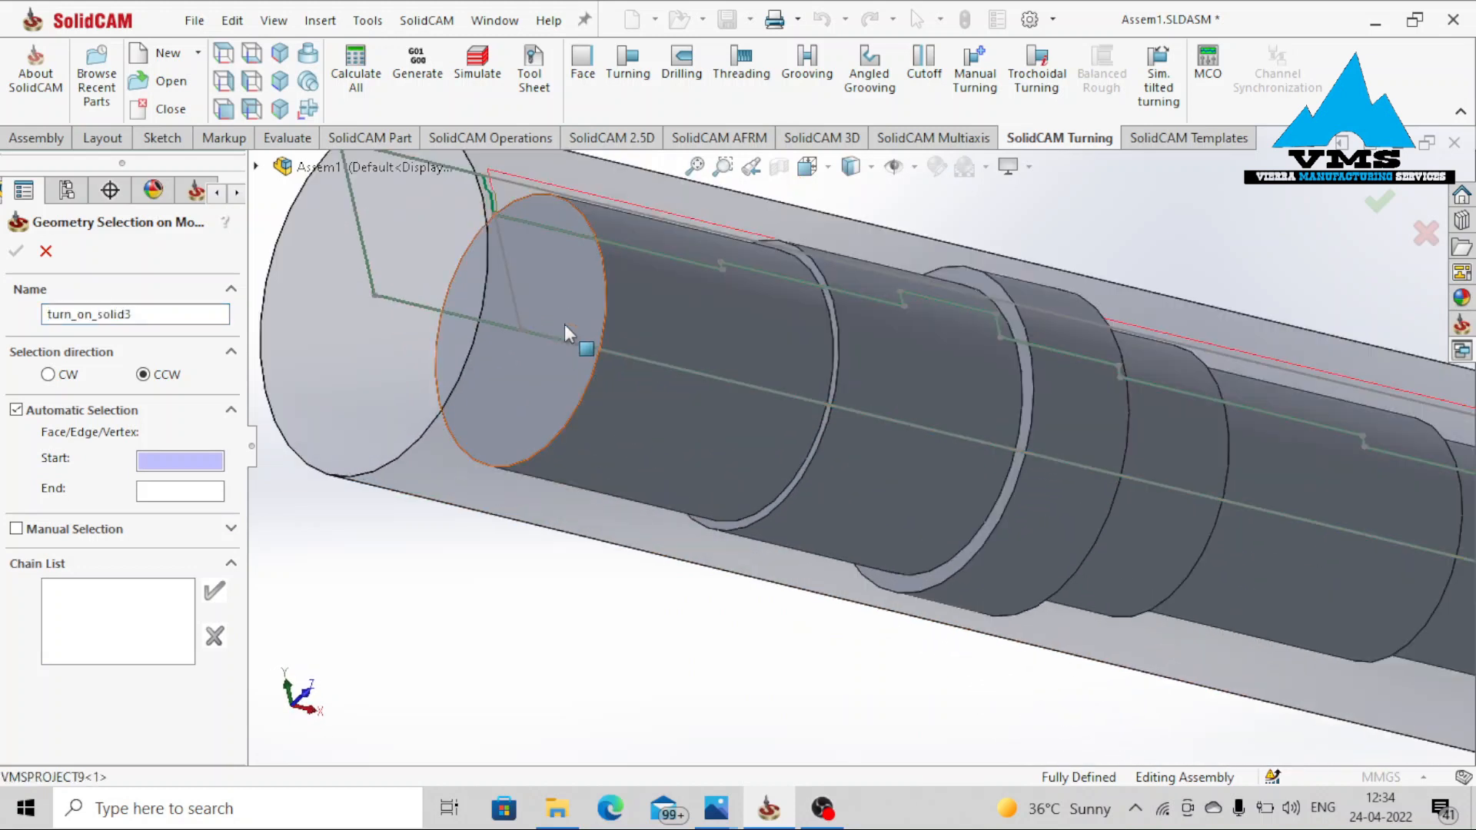
{"action": "left_click", "coordinate": [555, 293]}
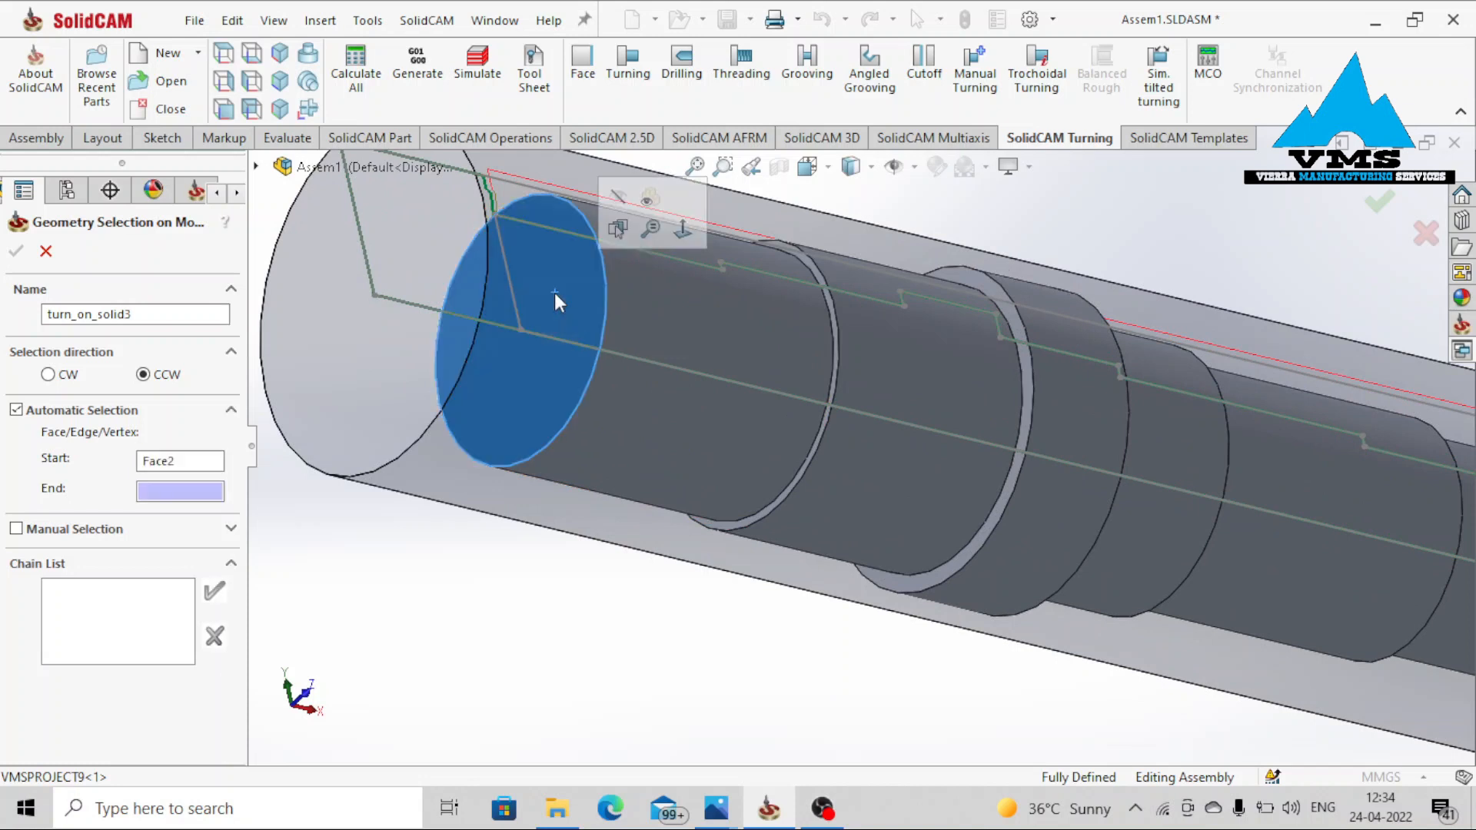
{"action": "left_click", "coordinate": [555, 293]}
{"action": "middle_click_drag", "start_coordinate": [626, 353], "coordinate": [569, 406]}
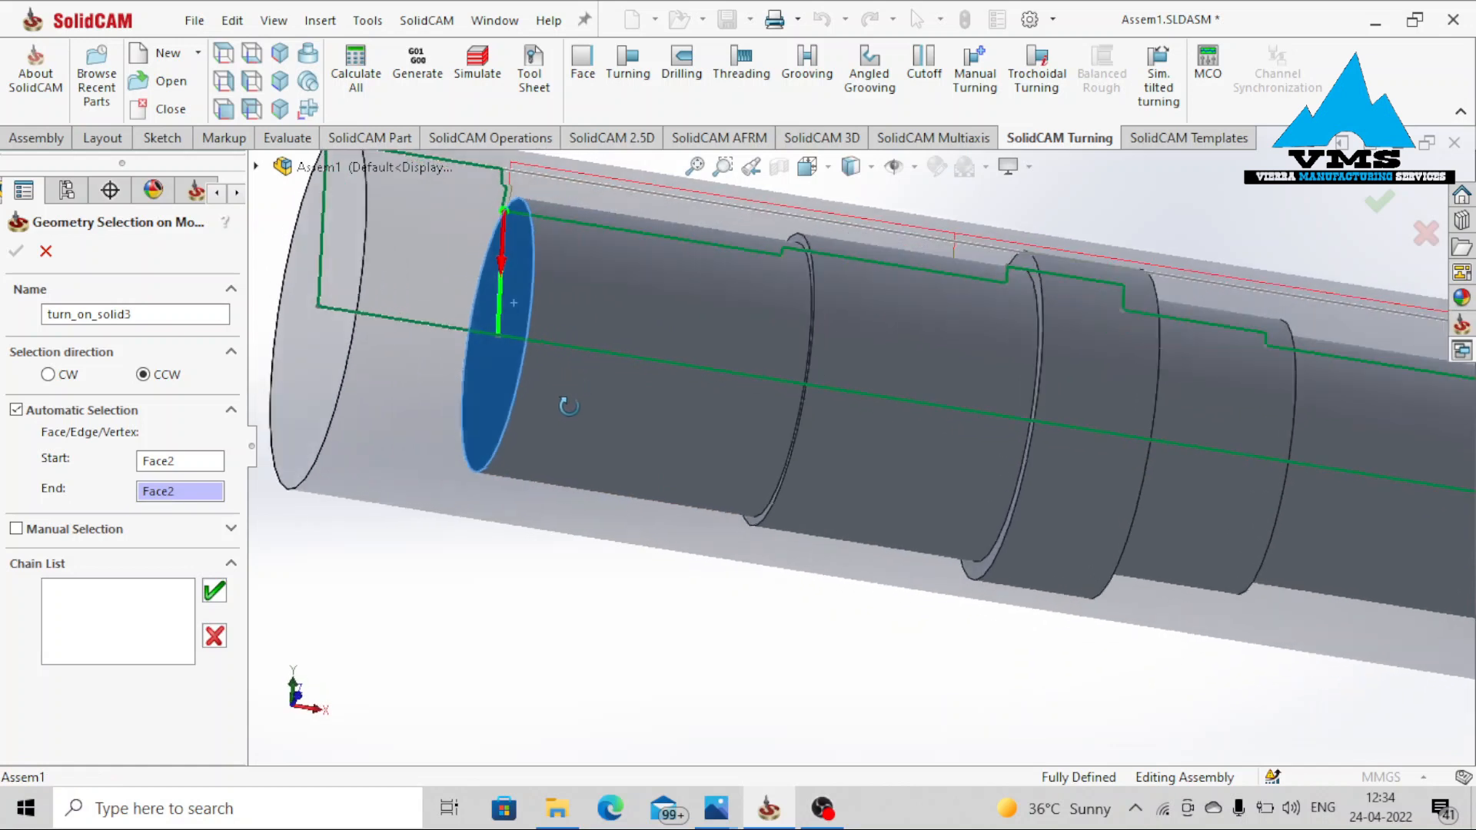
{"action": "scroll", "coordinate": [569, 406], "scroll_direction": "up", "scroll_amount": 5}
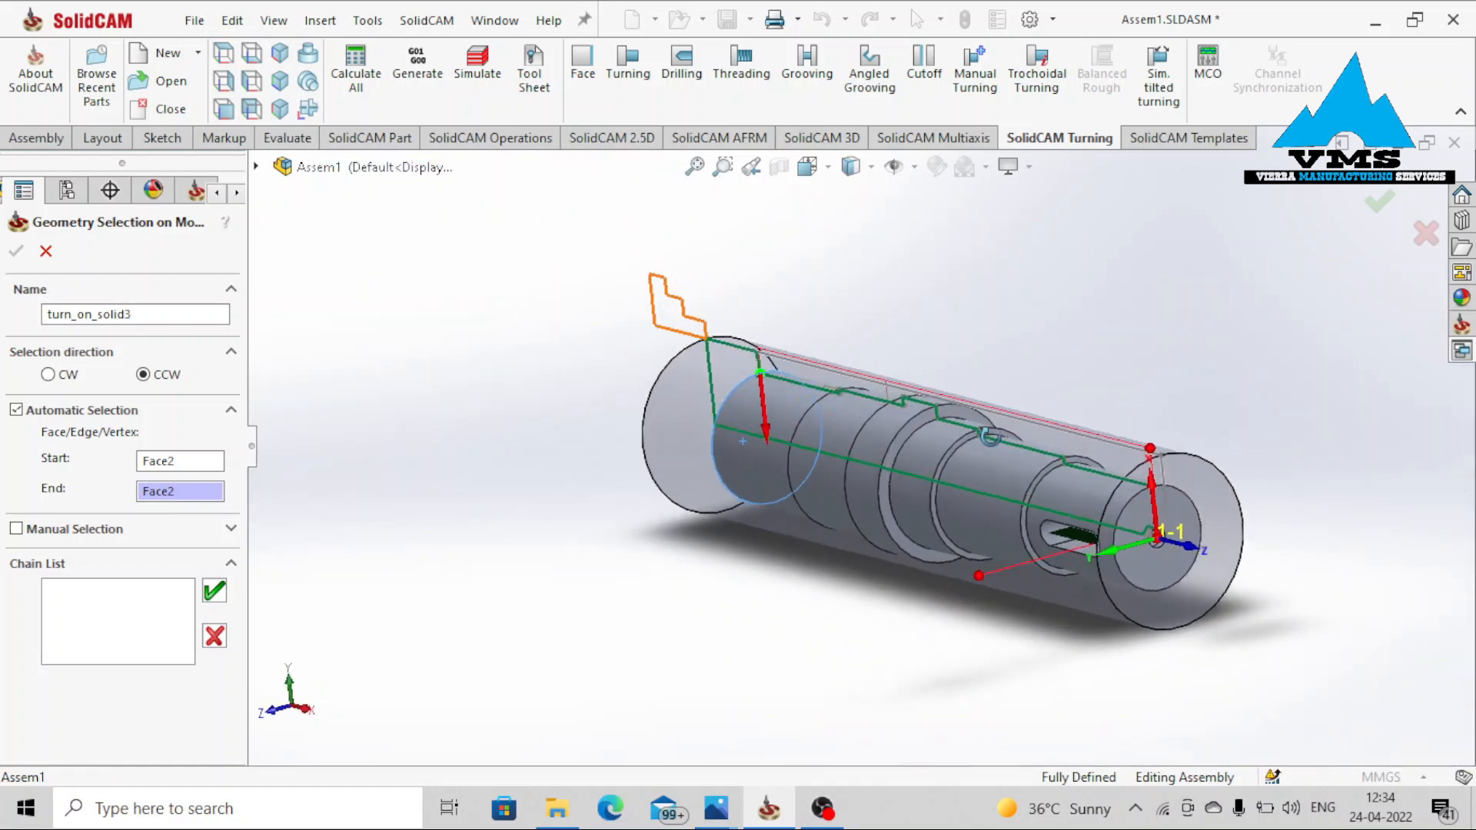
{"action": "scroll", "coordinate": [787, 395], "scroll_direction": "down", "scroll_amount": 5}
{"action": "middle_click_drag", "start_coordinate": [786, 428], "coordinate": [834, 431]}
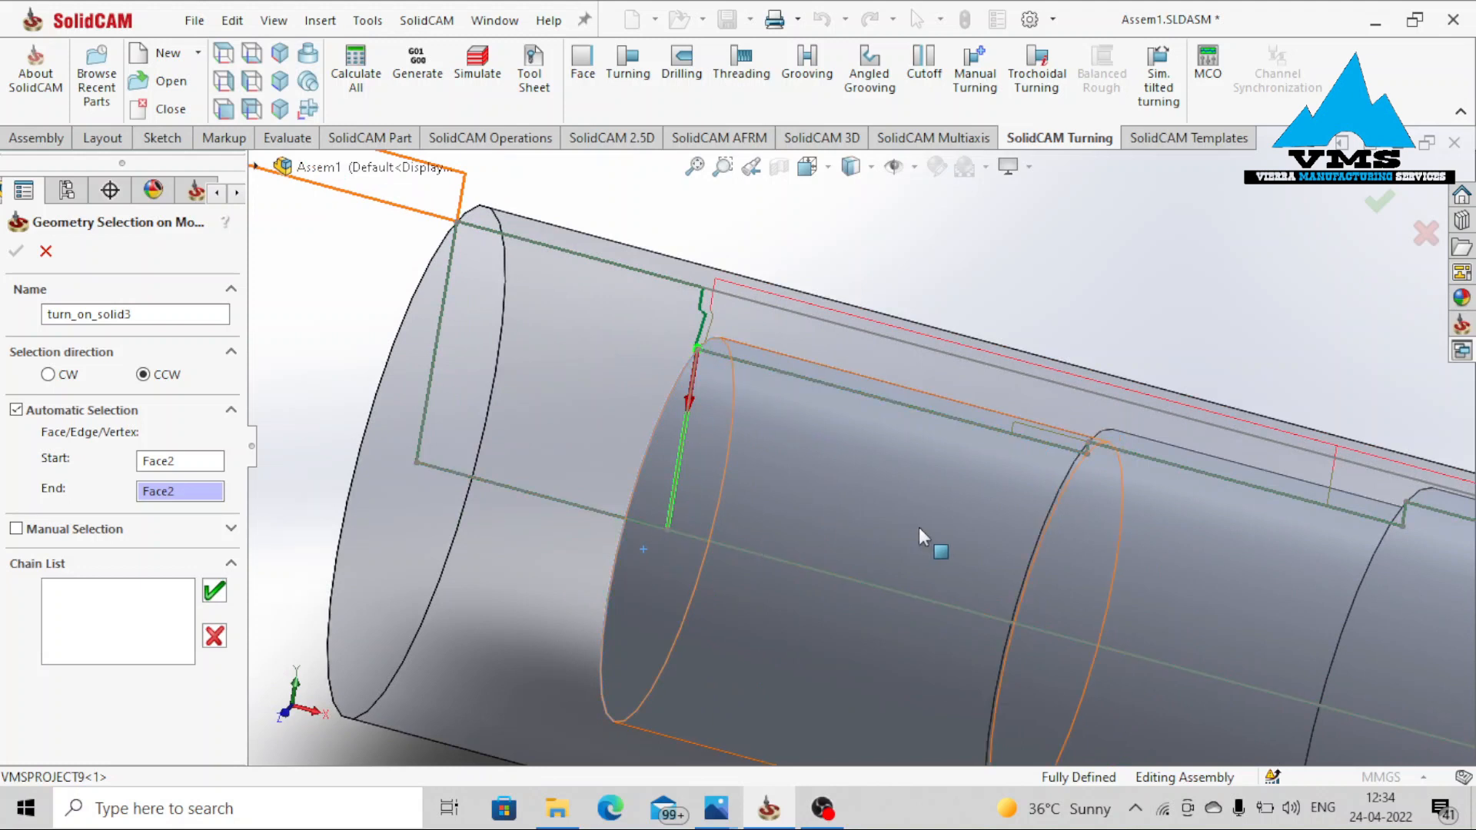
{"action": "scroll", "coordinate": [1240, 561], "scroll_direction": "up", "scroll_amount": 6}
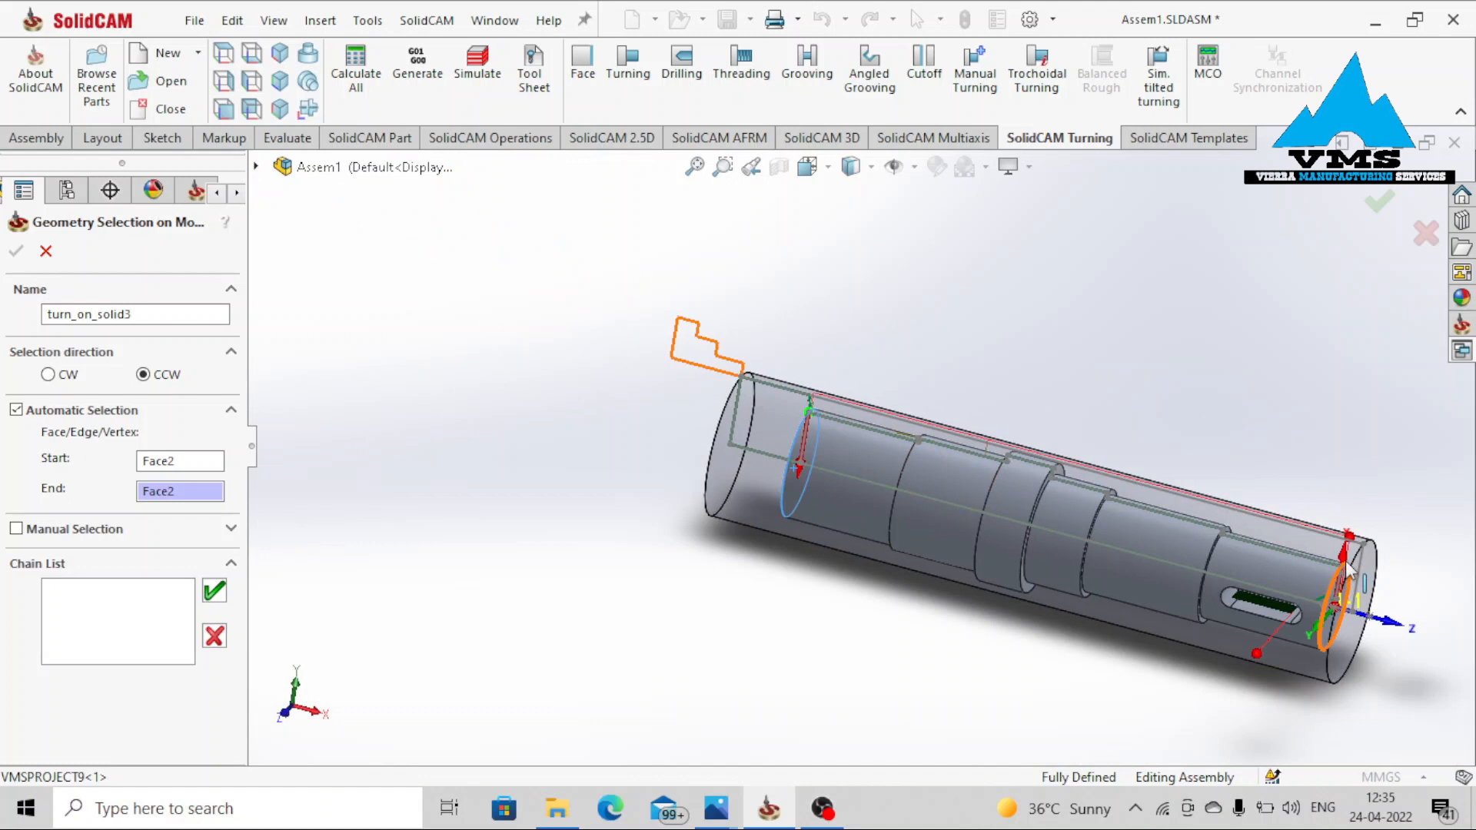
{"action": "scroll", "coordinate": [953, 481], "scroll_direction": "down", "scroll_amount": 3}
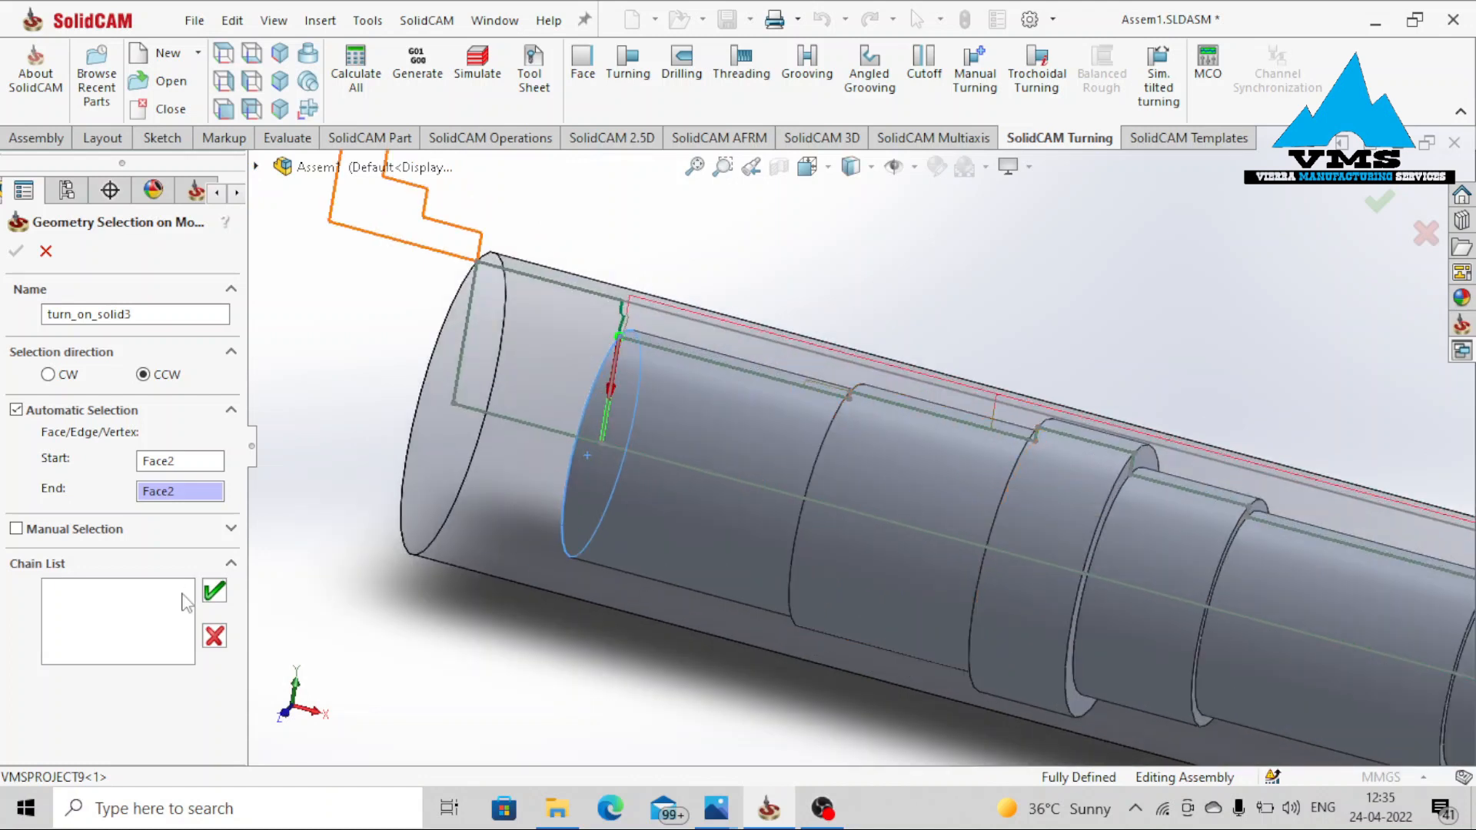
{"action": "left_click", "coordinate": [216, 594]}
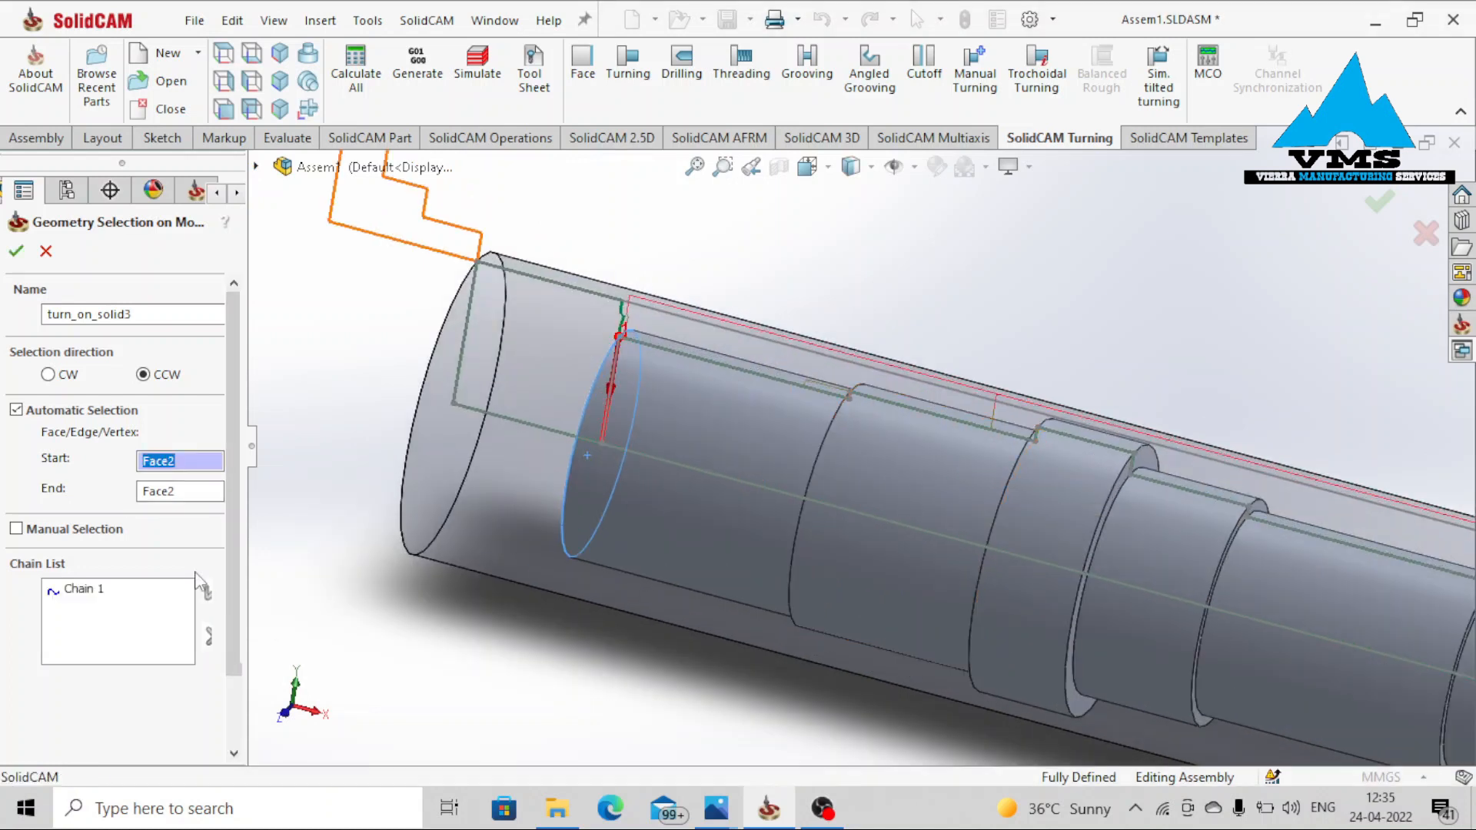
{"action": "left_click", "coordinate": [16, 251]}
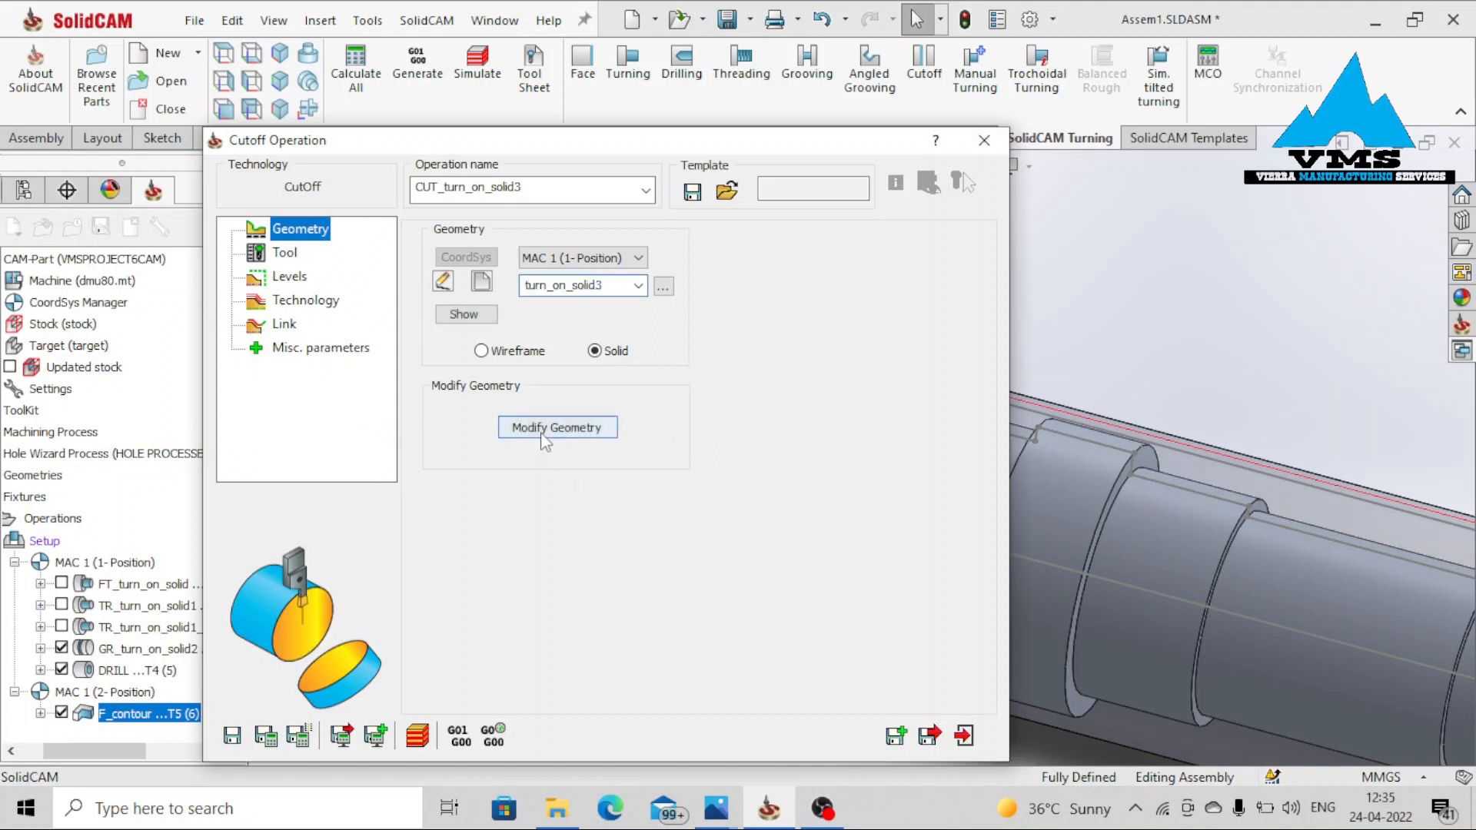
Modify the cutoff geometry so that its end is automatically extended to the stock
{"action": "left_click", "coordinate": [543, 435]}
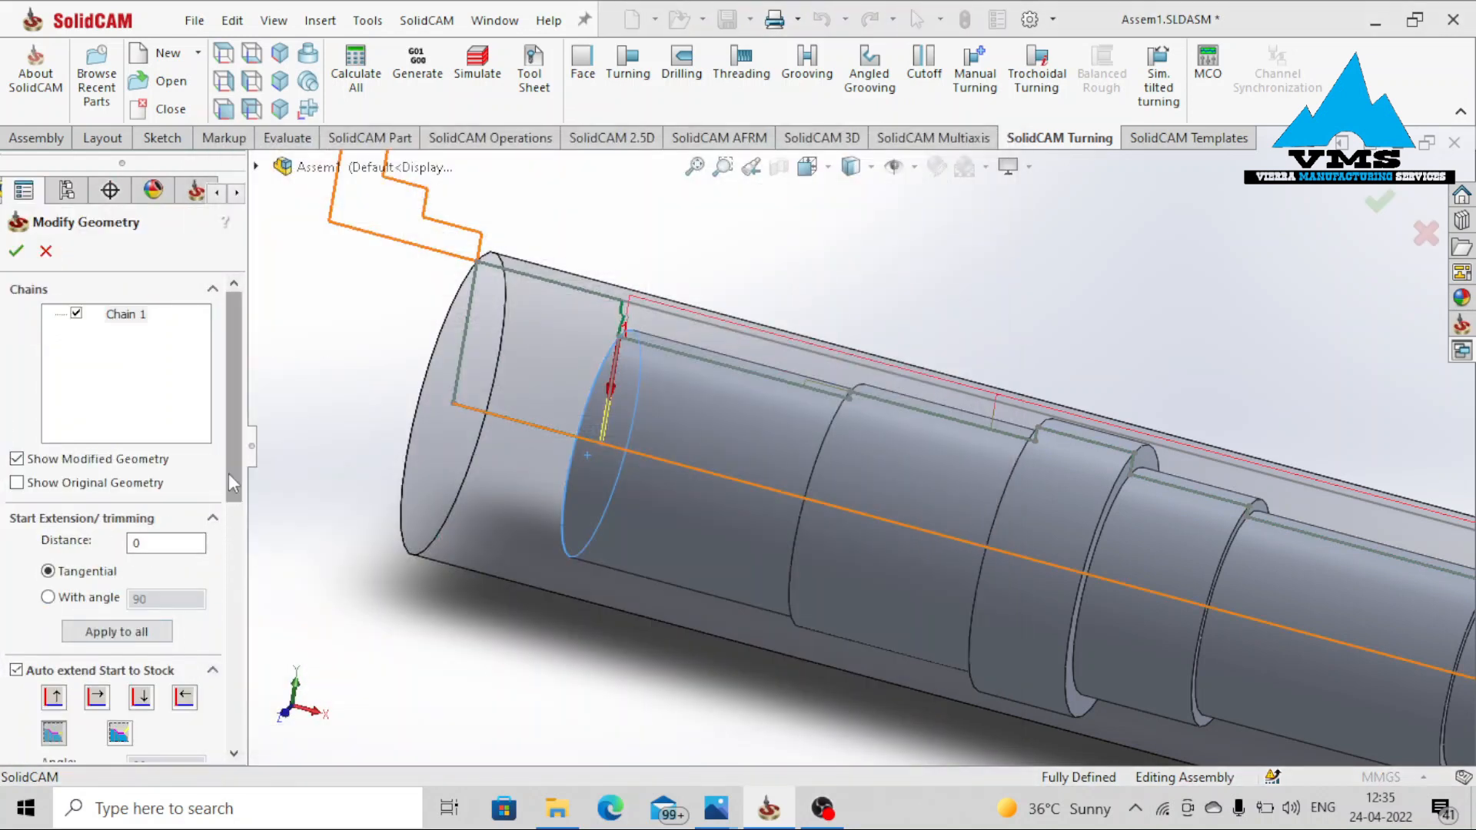
{"action": "scroll", "coordinate": [154, 539], "scroll_direction": "down", "scroll_amount": 10}
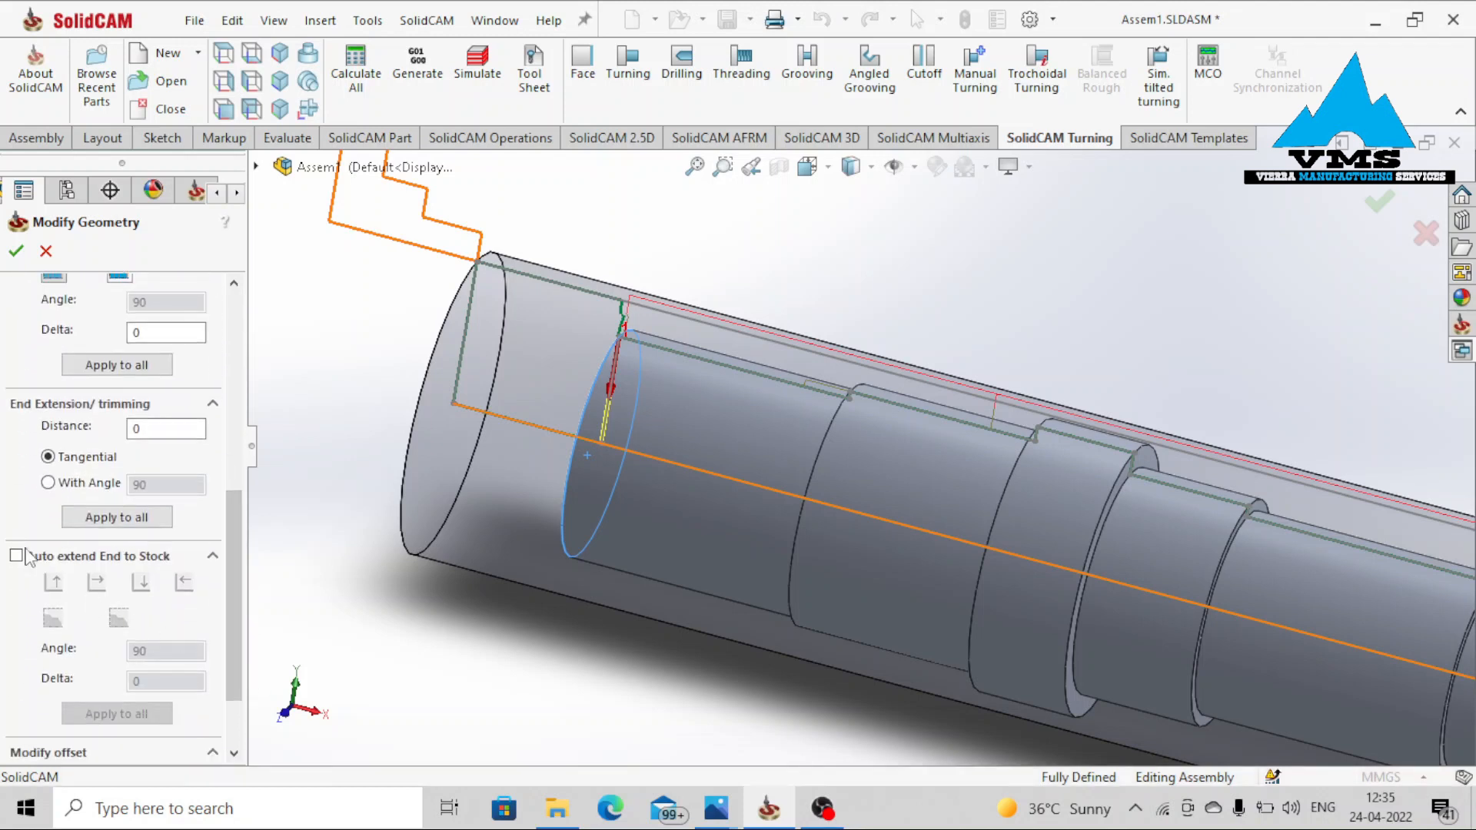
{"action": "left_click", "coordinate": [17, 556]}
{"action": "left_click", "coordinate": [16, 251]}
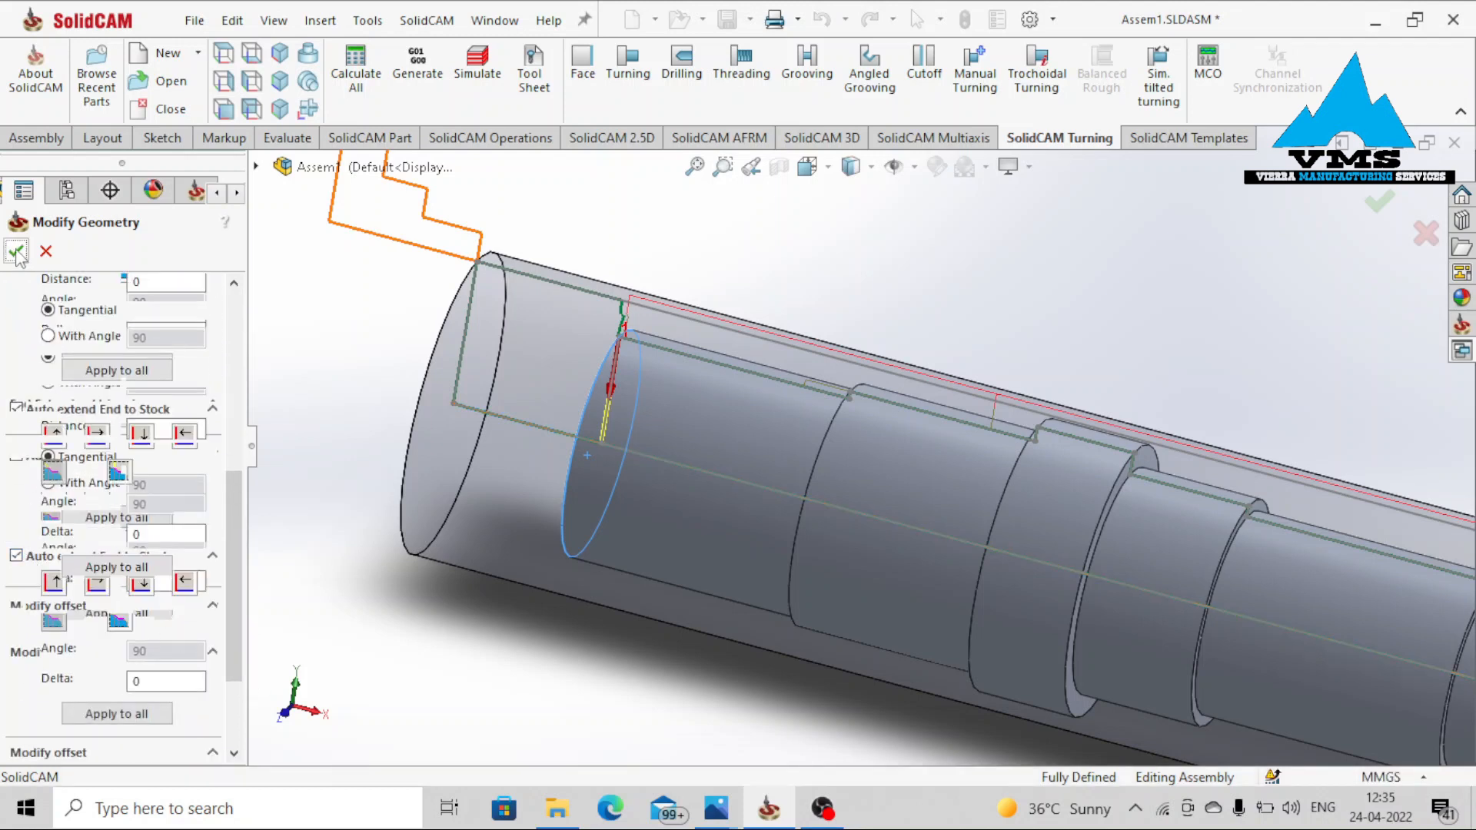
Assign groove tool 3 to the cutoff operation and orient it vertically in the flipped position
{"action": "left_click", "coordinate": [265, 252]}
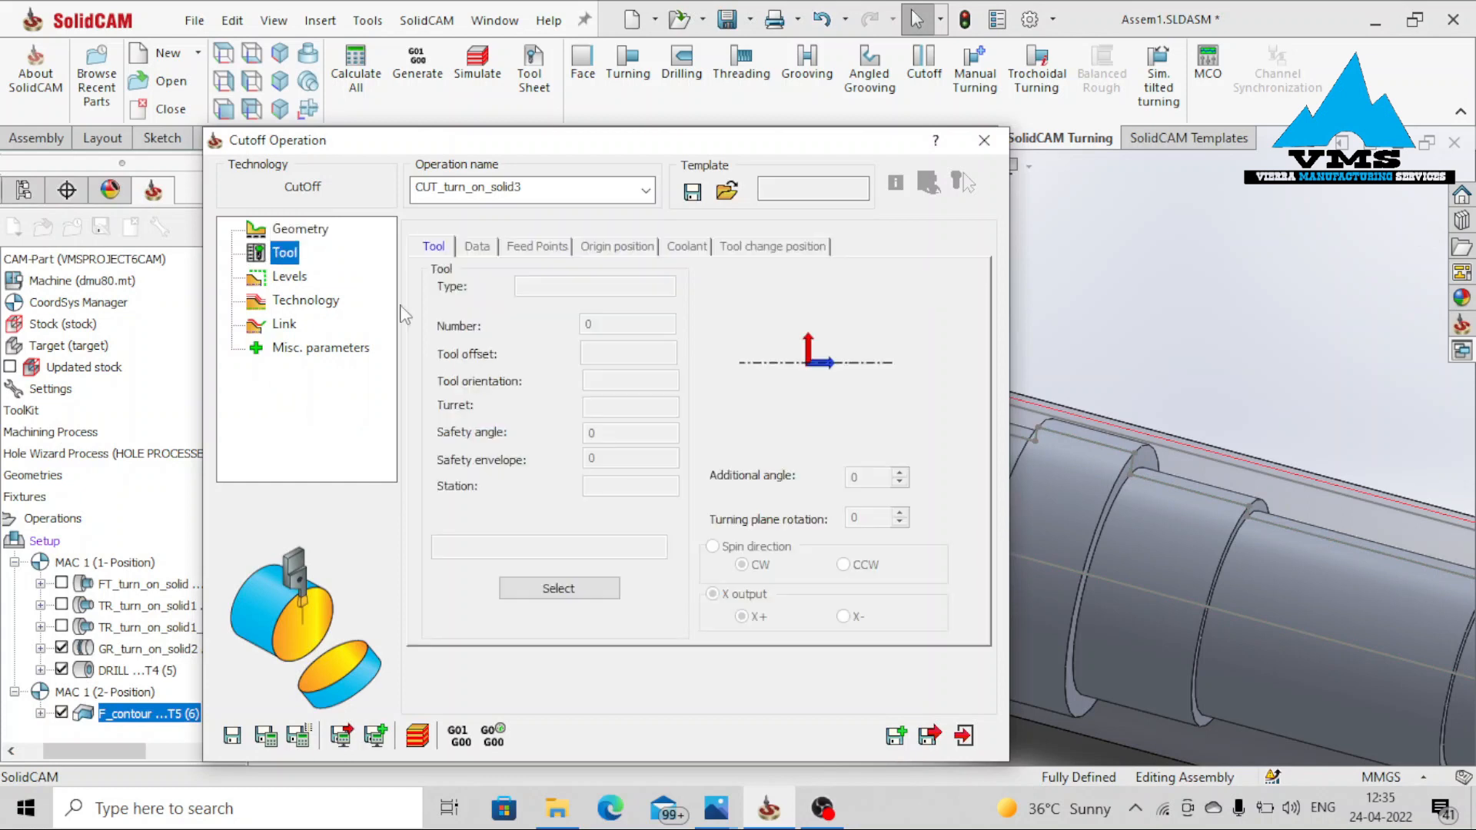
{"action": "left_click", "coordinate": [558, 588]}
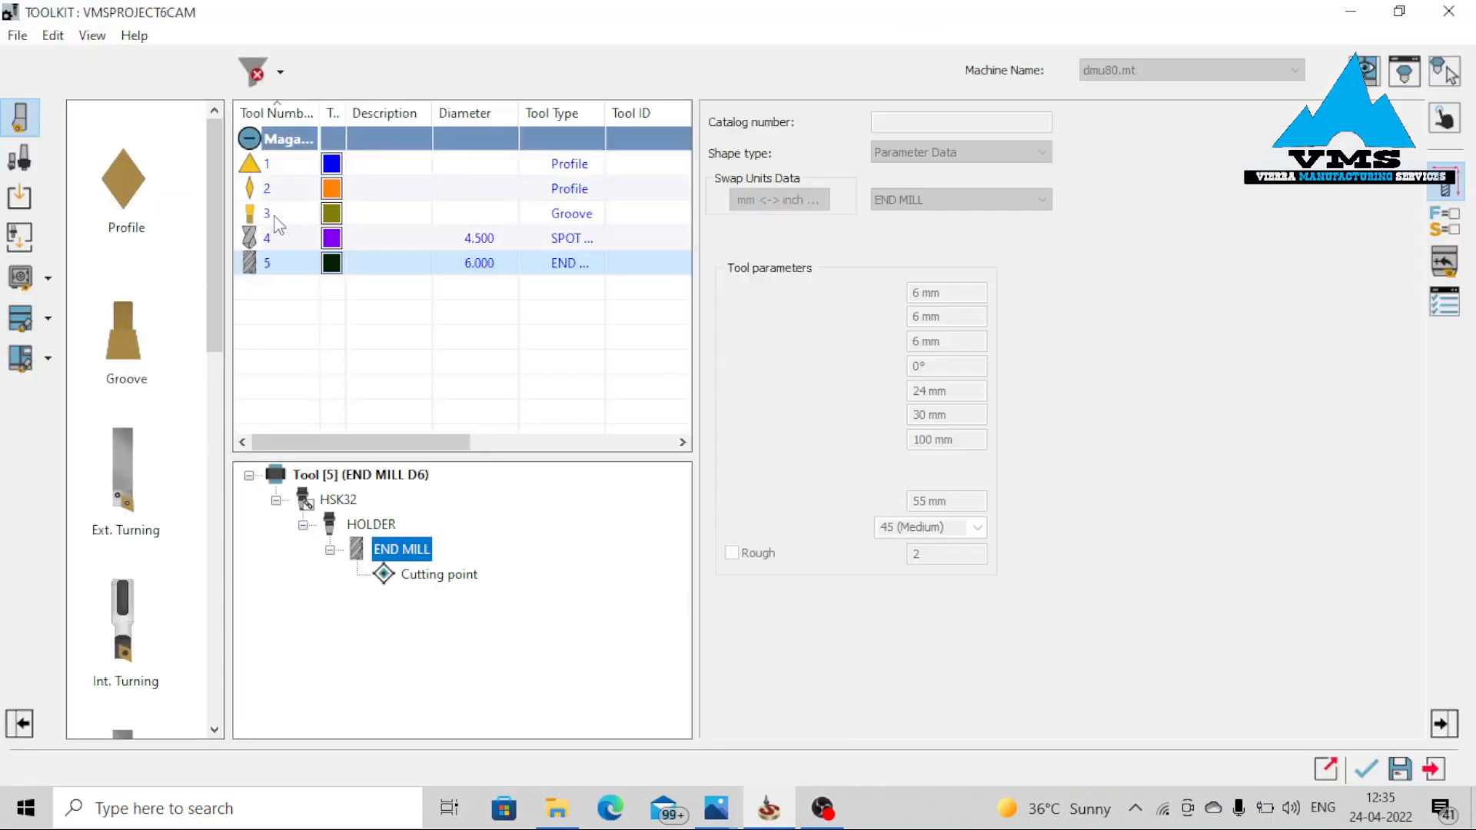
{"action": "left_click", "coordinate": [275, 218]}
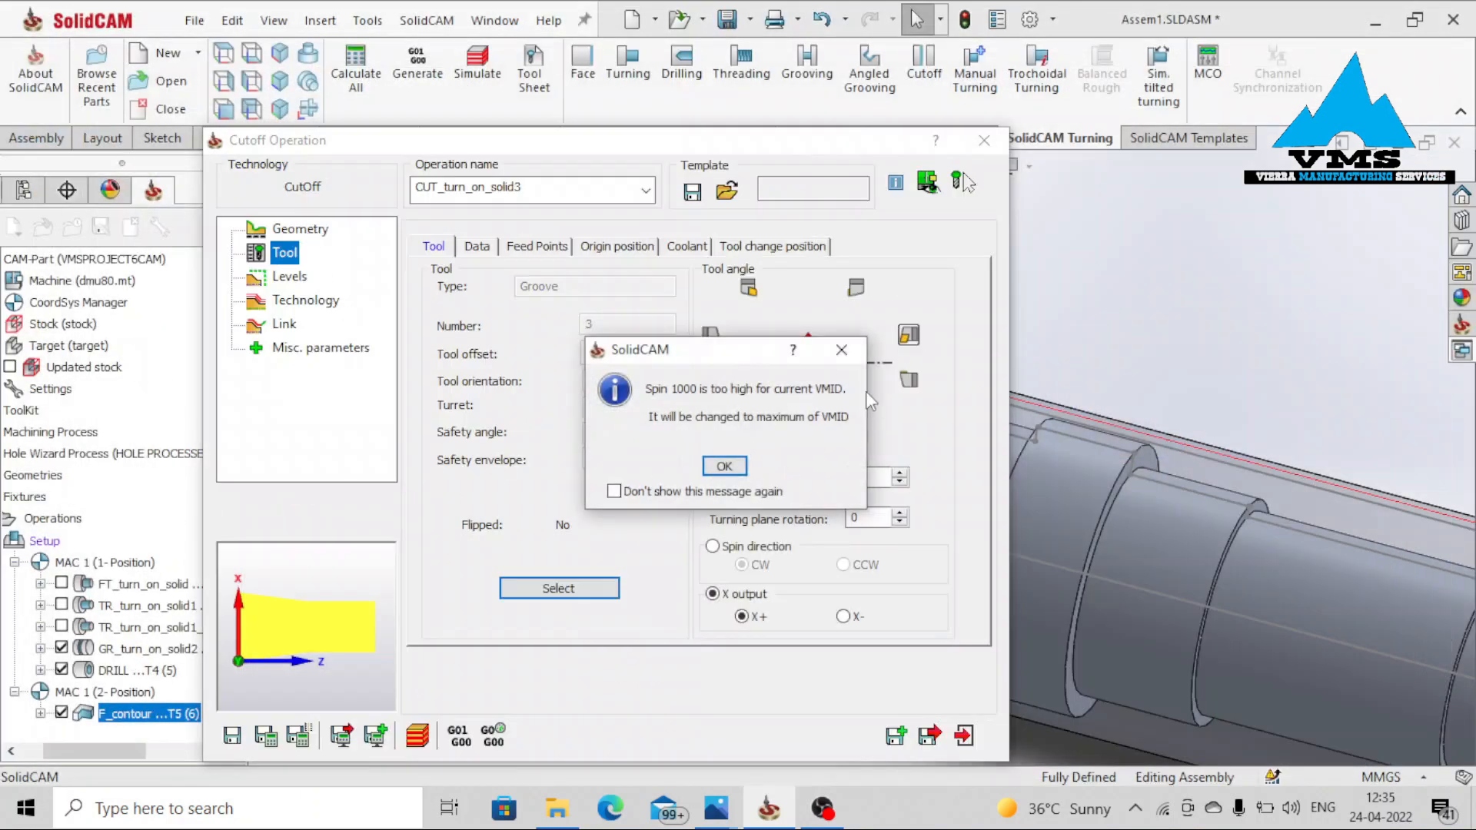
{"action": "key", "text": "Return"}
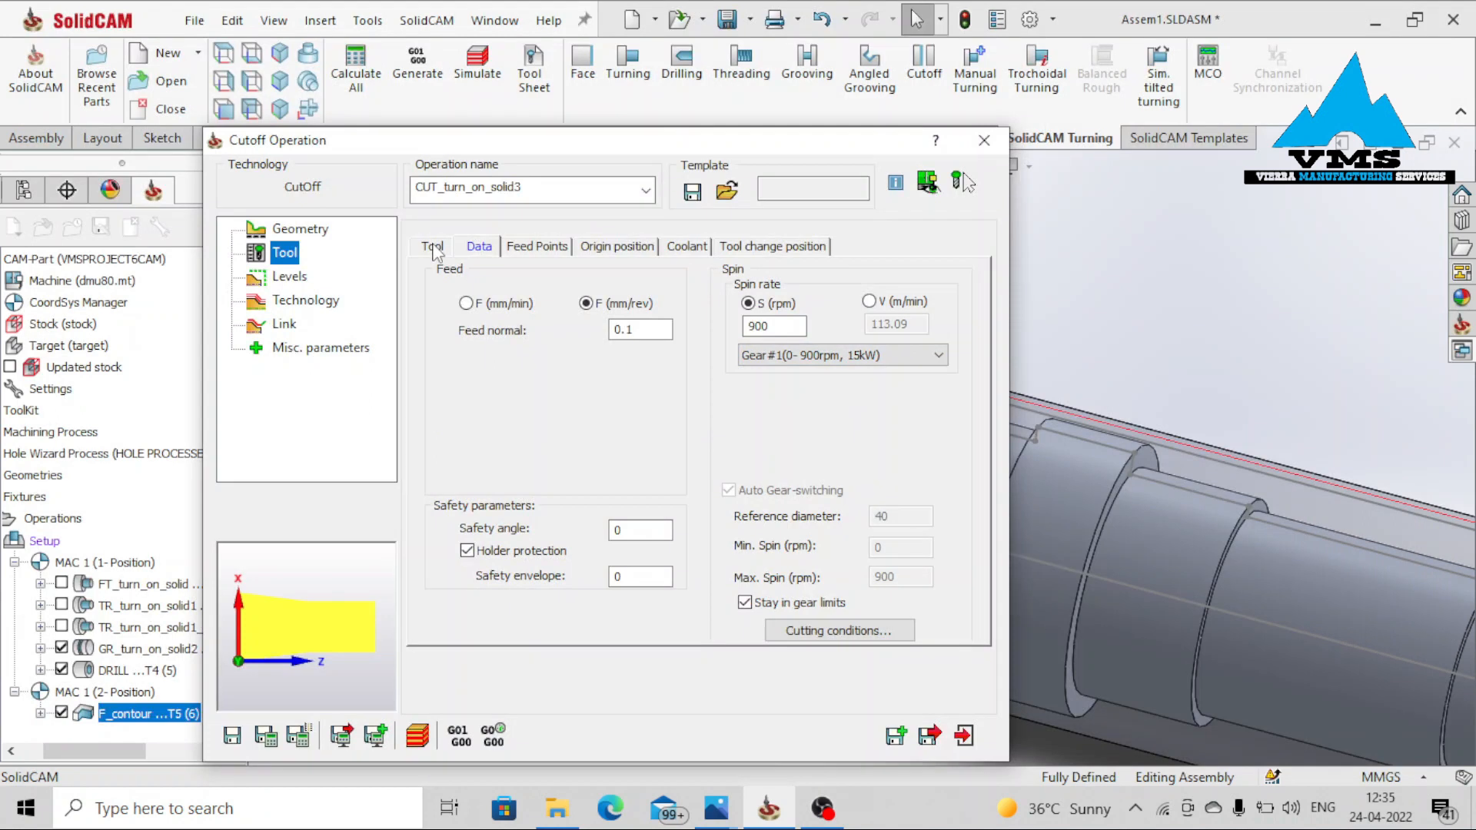
{"action": "left_click", "coordinate": [433, 248]}
{"action": "left_click", "coordinate": [856, 290]}
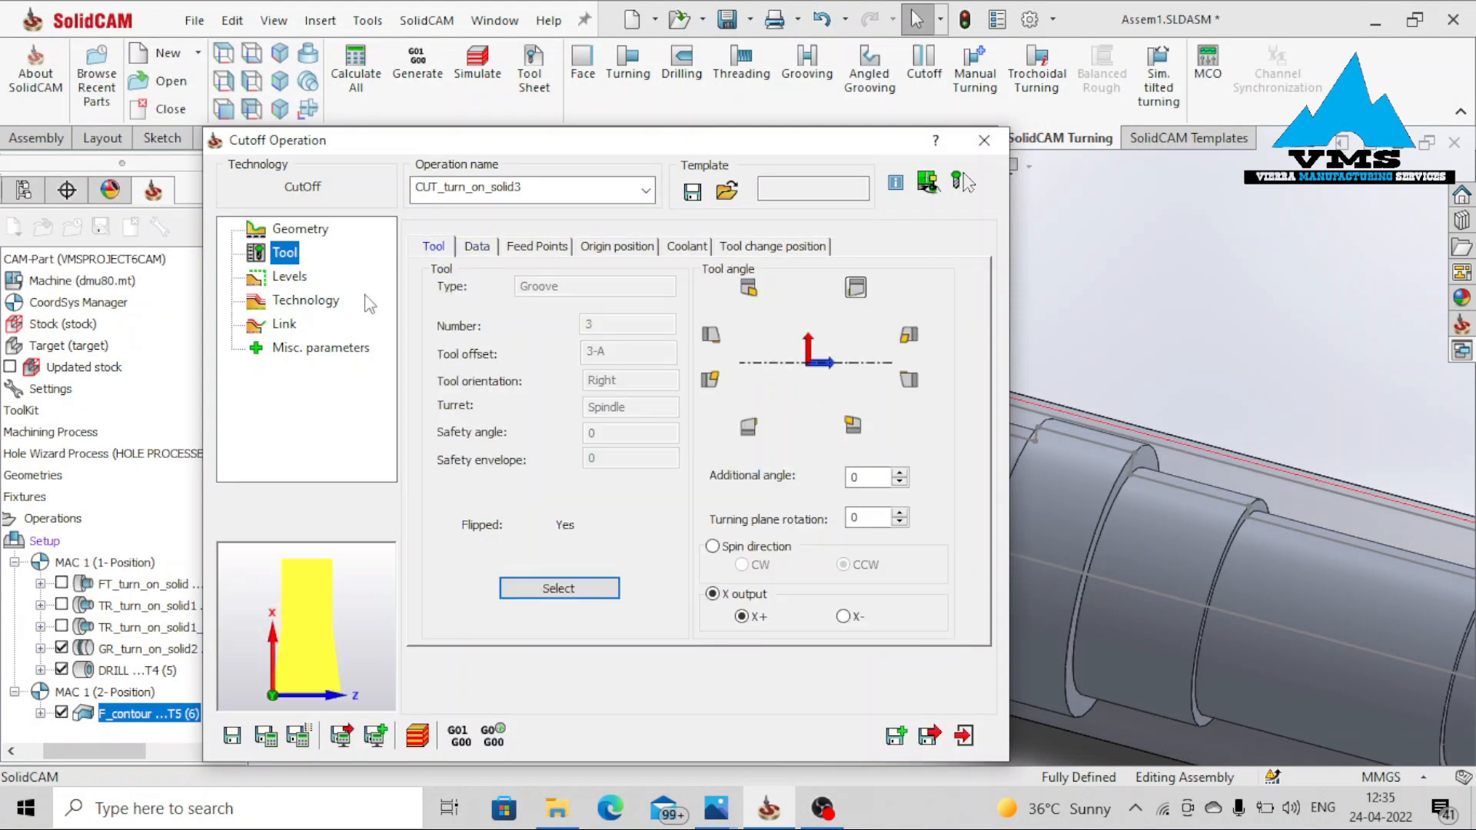
Check the cutoff's levels, technology, link and miscellaneous parameters, and save and calculate the operation
{"action": "left_click", "coordinate": [289, 277]}
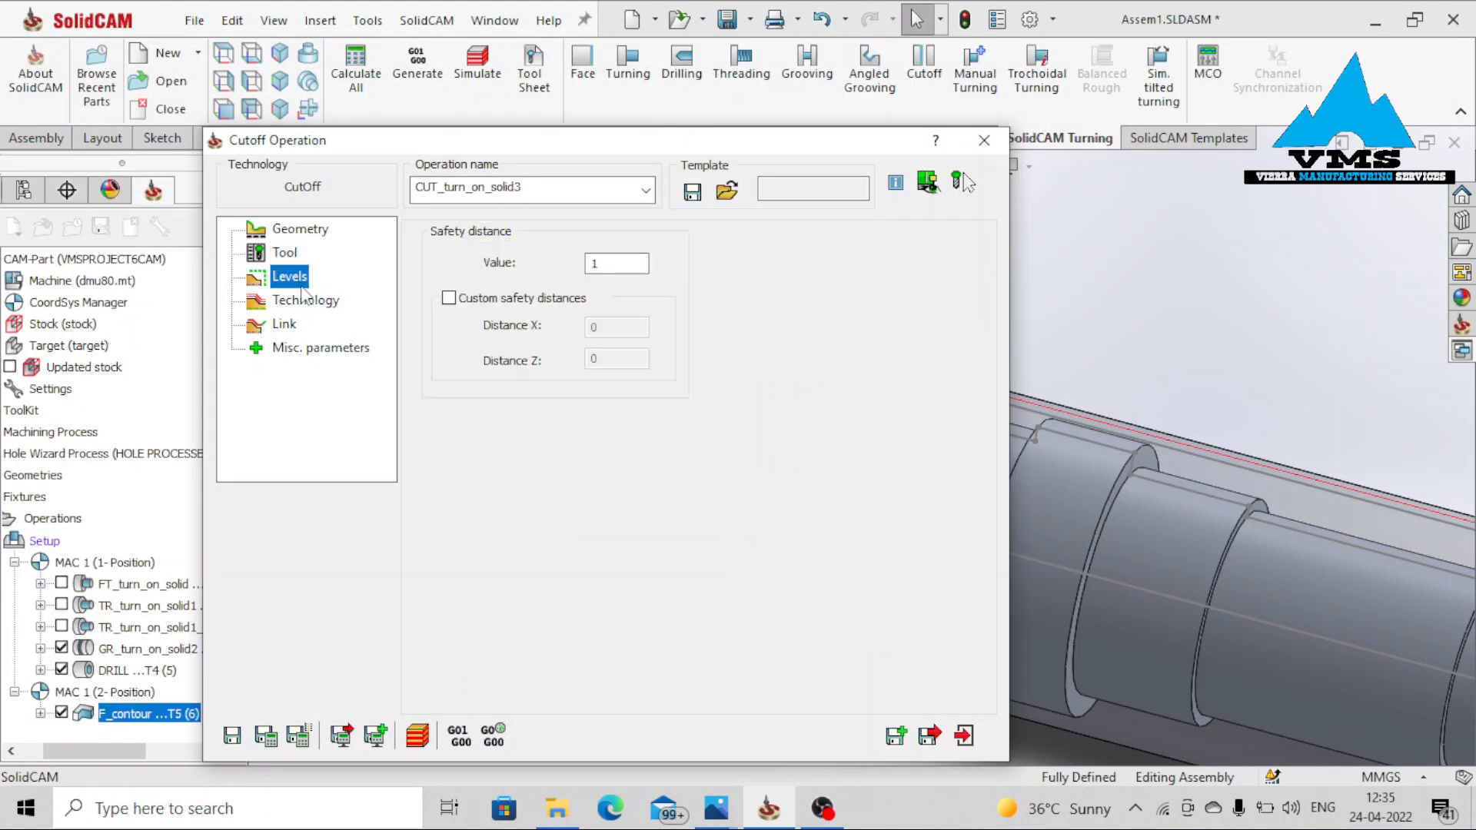
{"action": "left_click", "coordinate": [319, 304]}
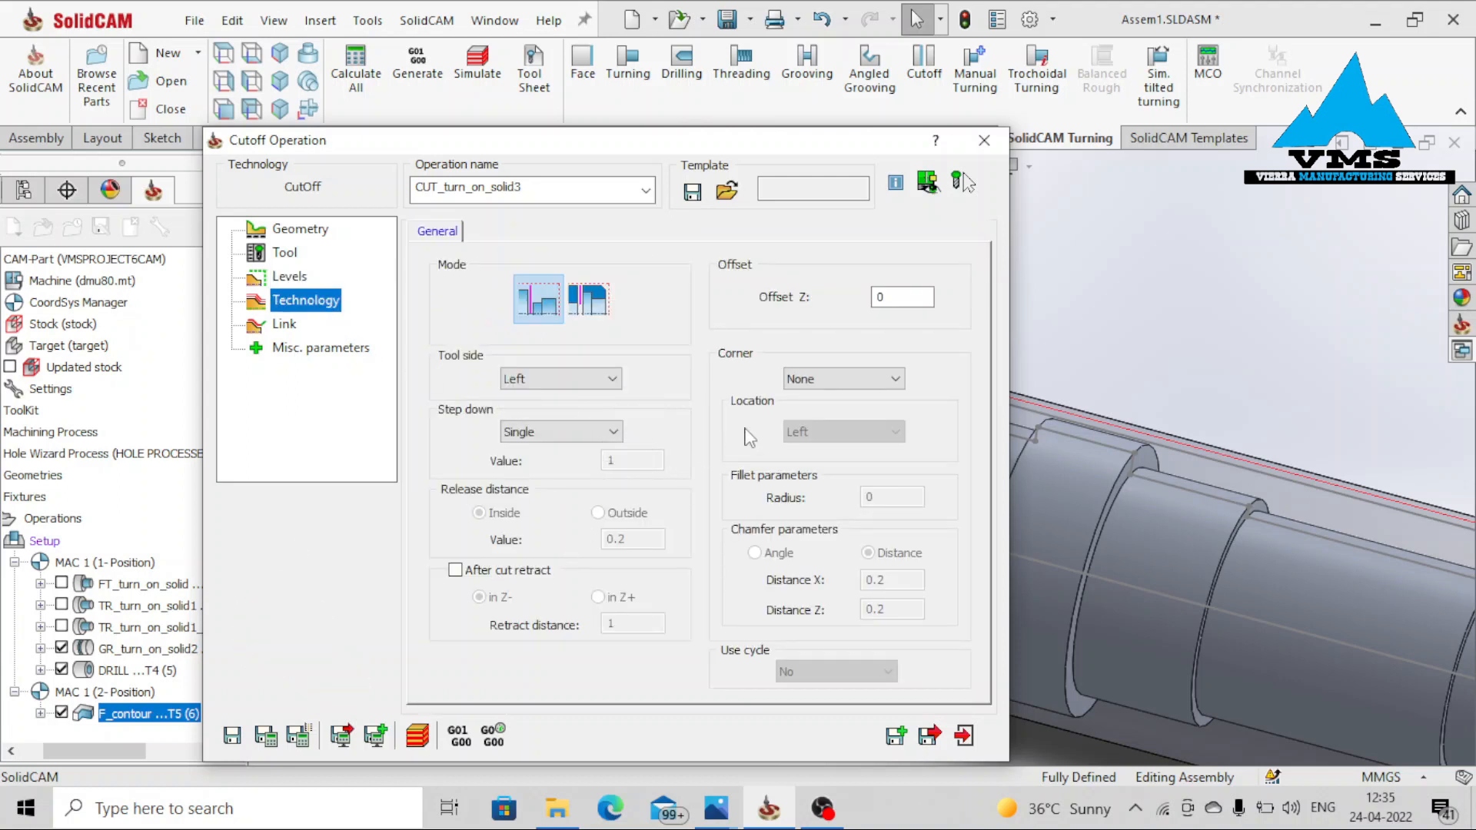
{"action": "mouse_move", "coordinate": [907, 299]}
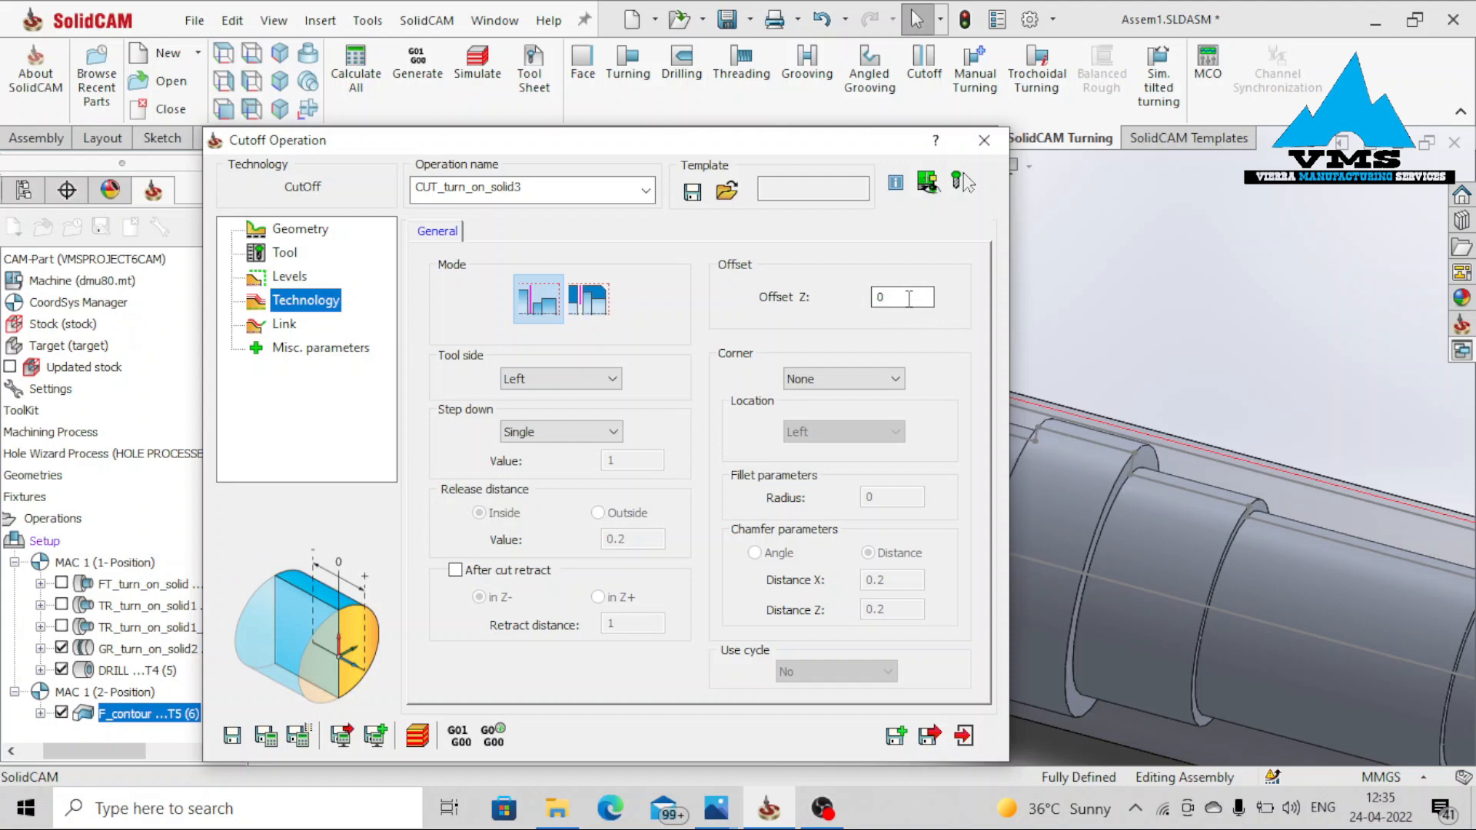
{"action": "double_click", "coordinate": [889, 297]}
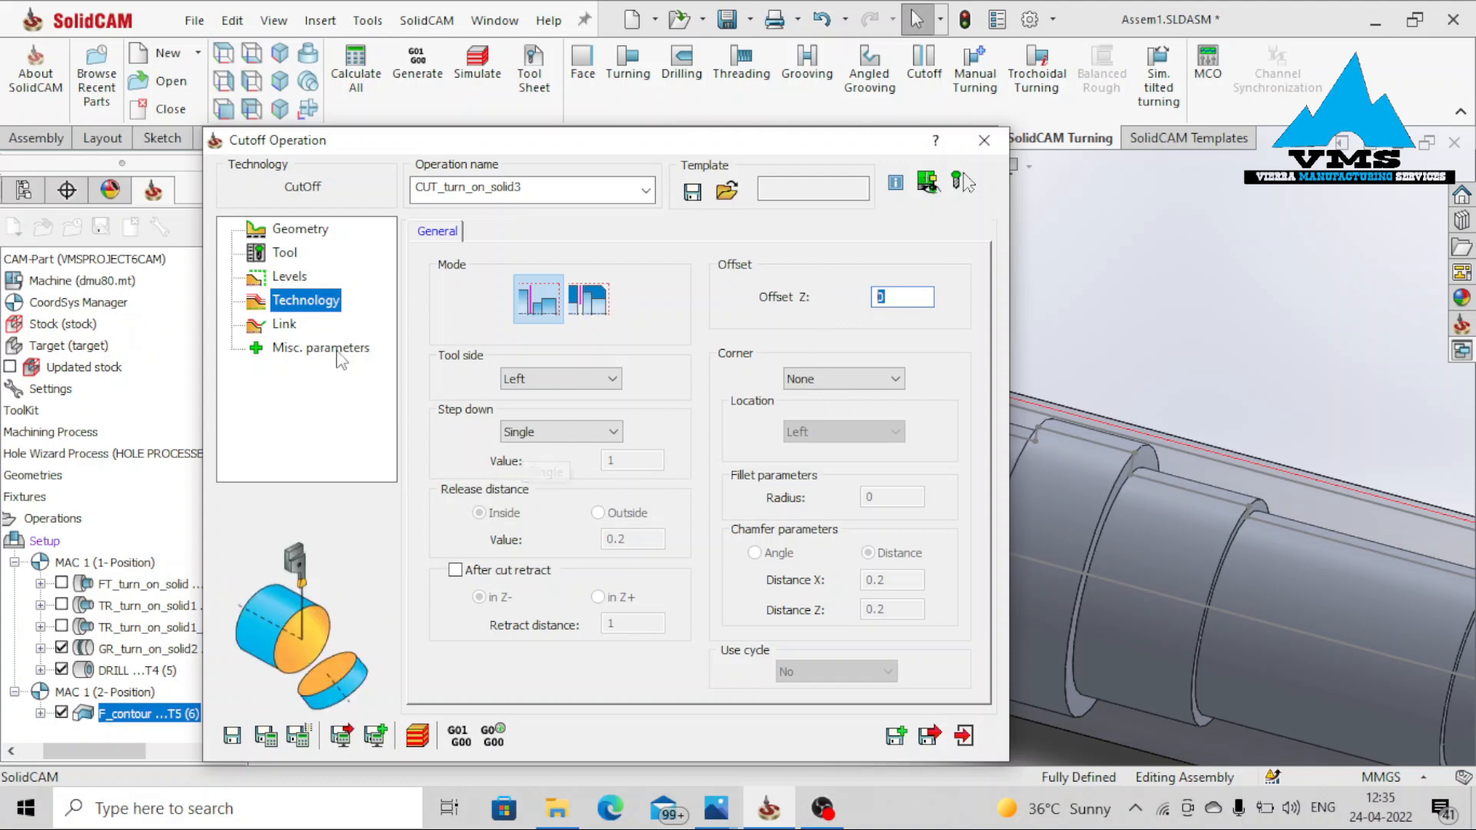
{"action": "left_click", "coordinate": [286, 325]}
{"action": "left_click", "coordinate": [312, 347]}
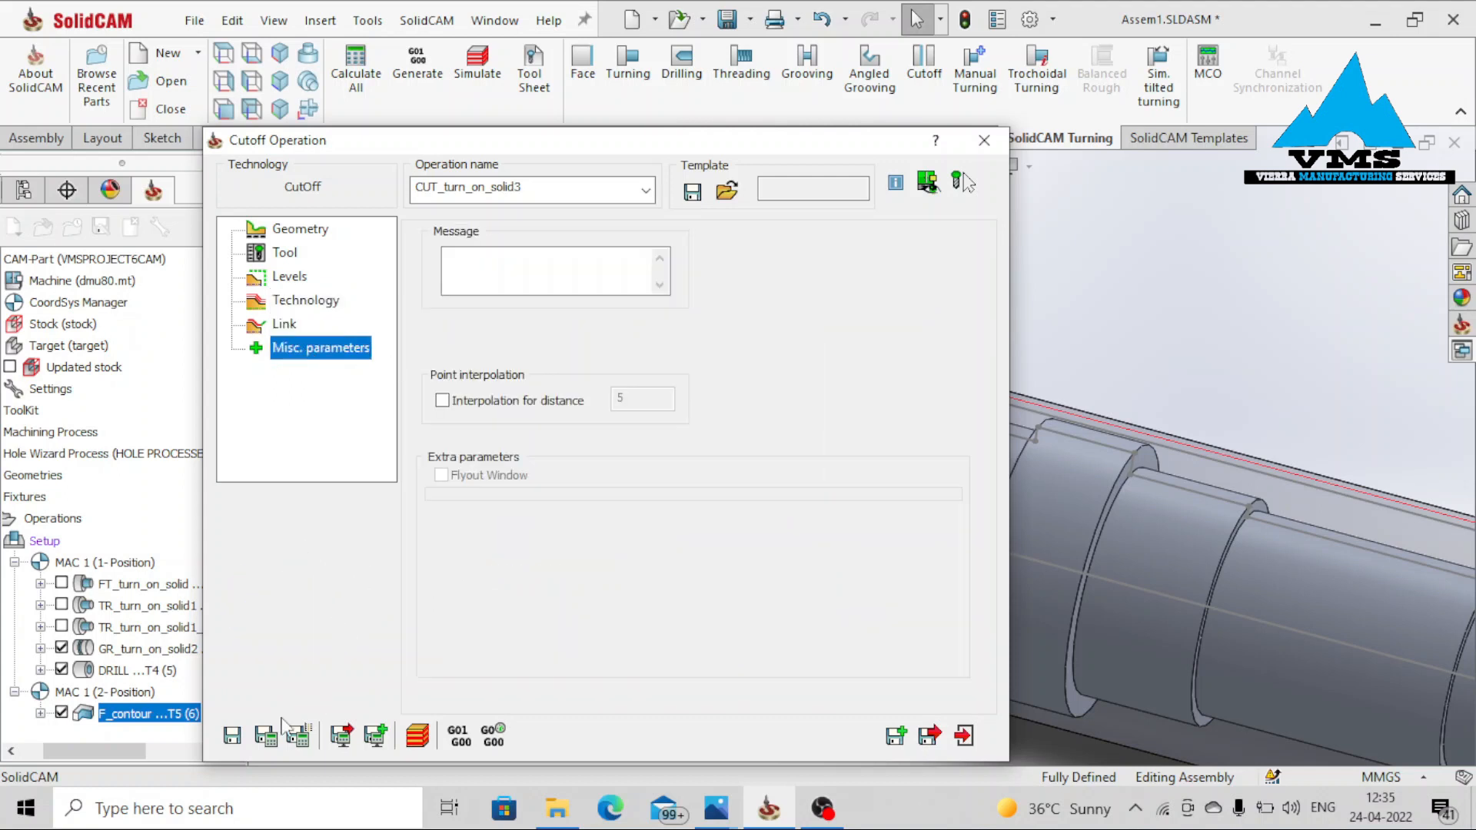
{"action": "left_click", "coordinate": [269, 738]}
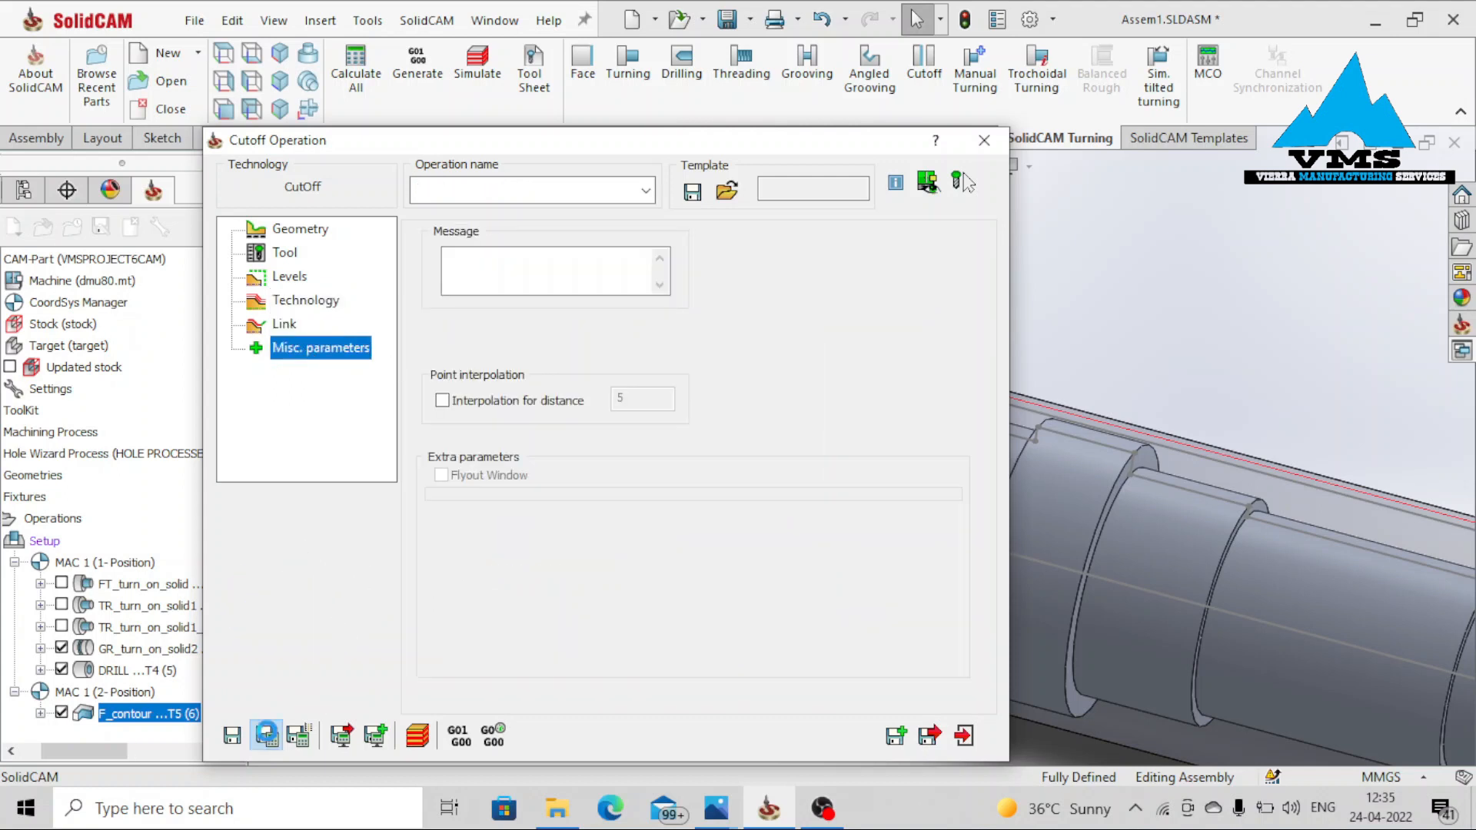
Simulate the cutoff in the turning simulation at reduced speed and examine the parted shaft profile
{"action": "left_click", "coordinate": [419, 737]}
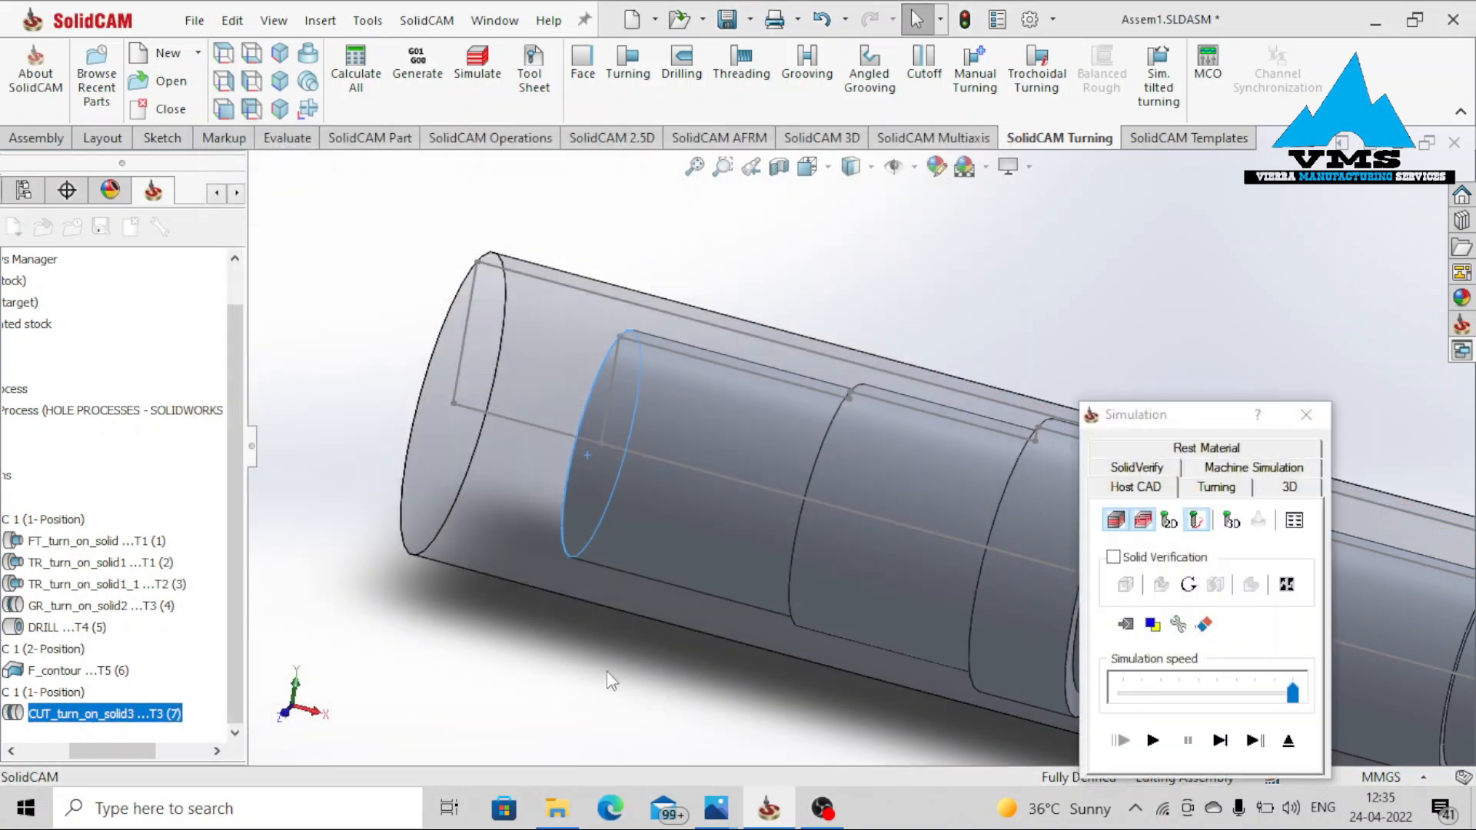
{"action": "left_click", "coordinate": [1216, 487]}
{"action": "left_click", "coordinate": [1180, 694]}
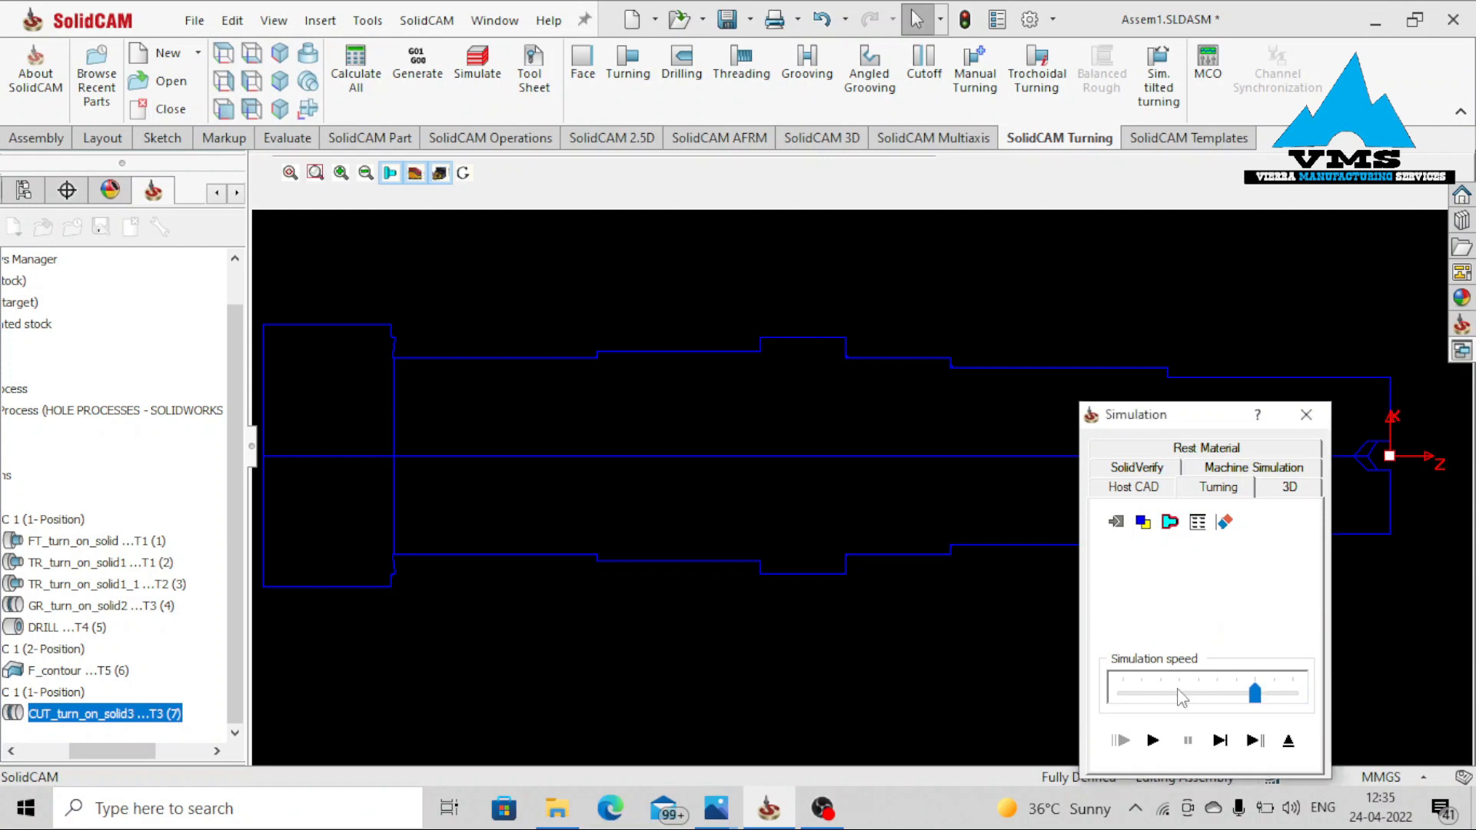
{"action": "left_click", "coordinate": [1152, 741]}
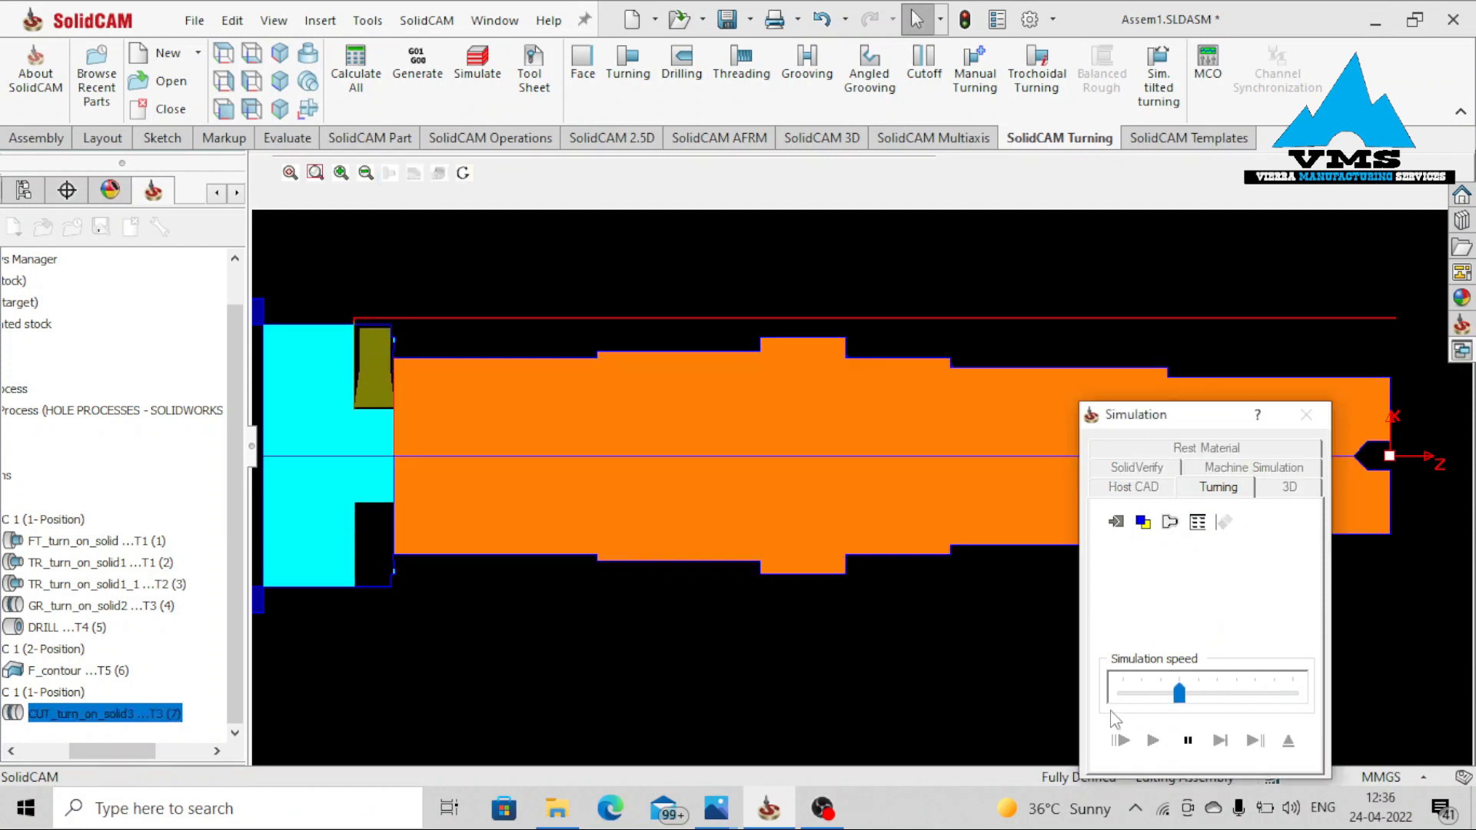
{"action": "middle_click_drag", "start_coordinate": [470, 539], "coordinate": [436, 557]}
{"action": "scroll", "coordinate": [487, 540], "scroll_direction": "down", "scroll_amount": 5}
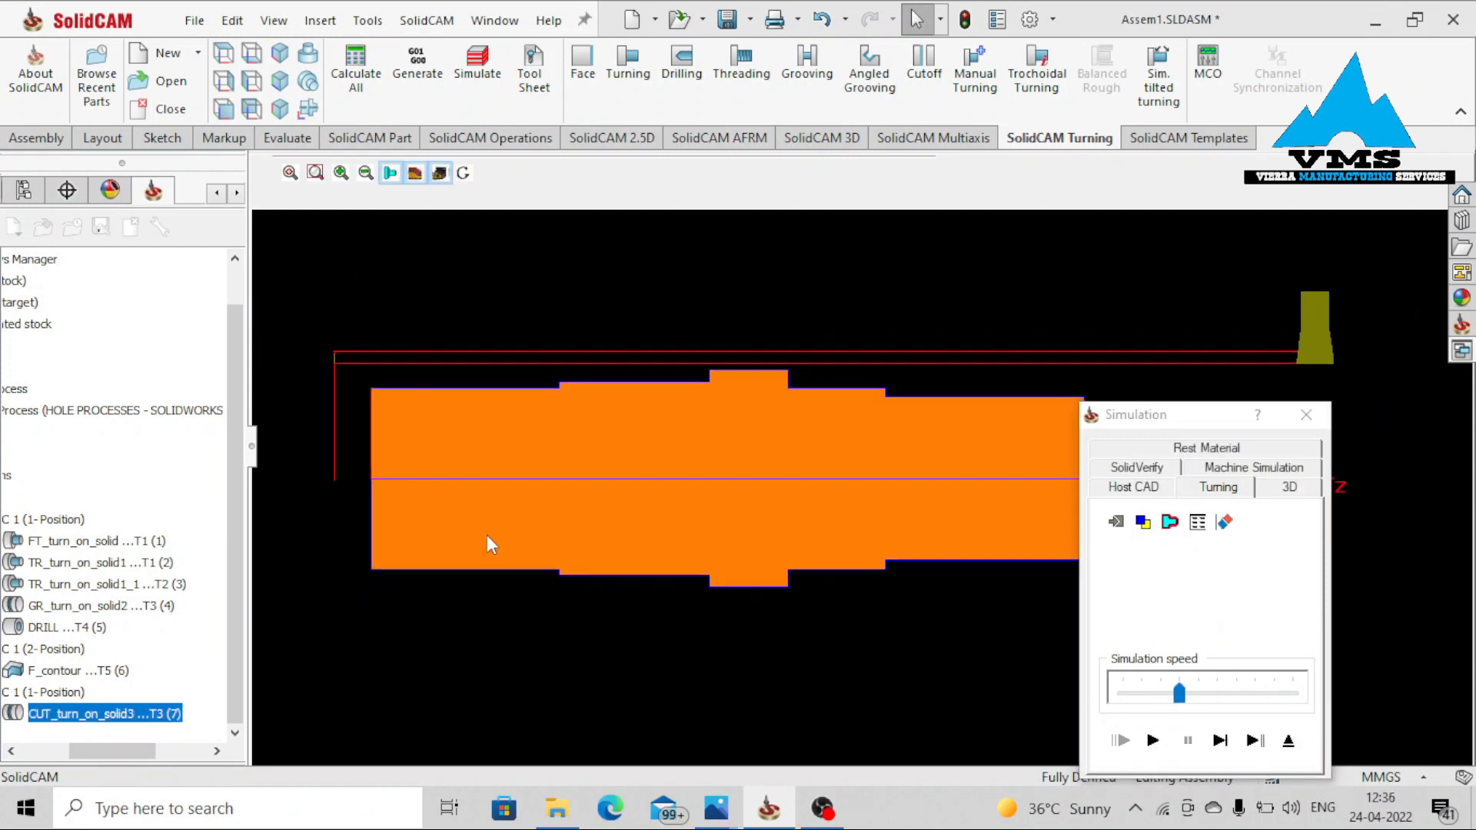
{"action": "scroll", "coordinate": [734, 591], "scroll_direction": "down", "scroll_amount": 3}
{"action": "scroll", "coordinate": [824, 588], "scroll_direction": "up", "scroll_amount": 2}
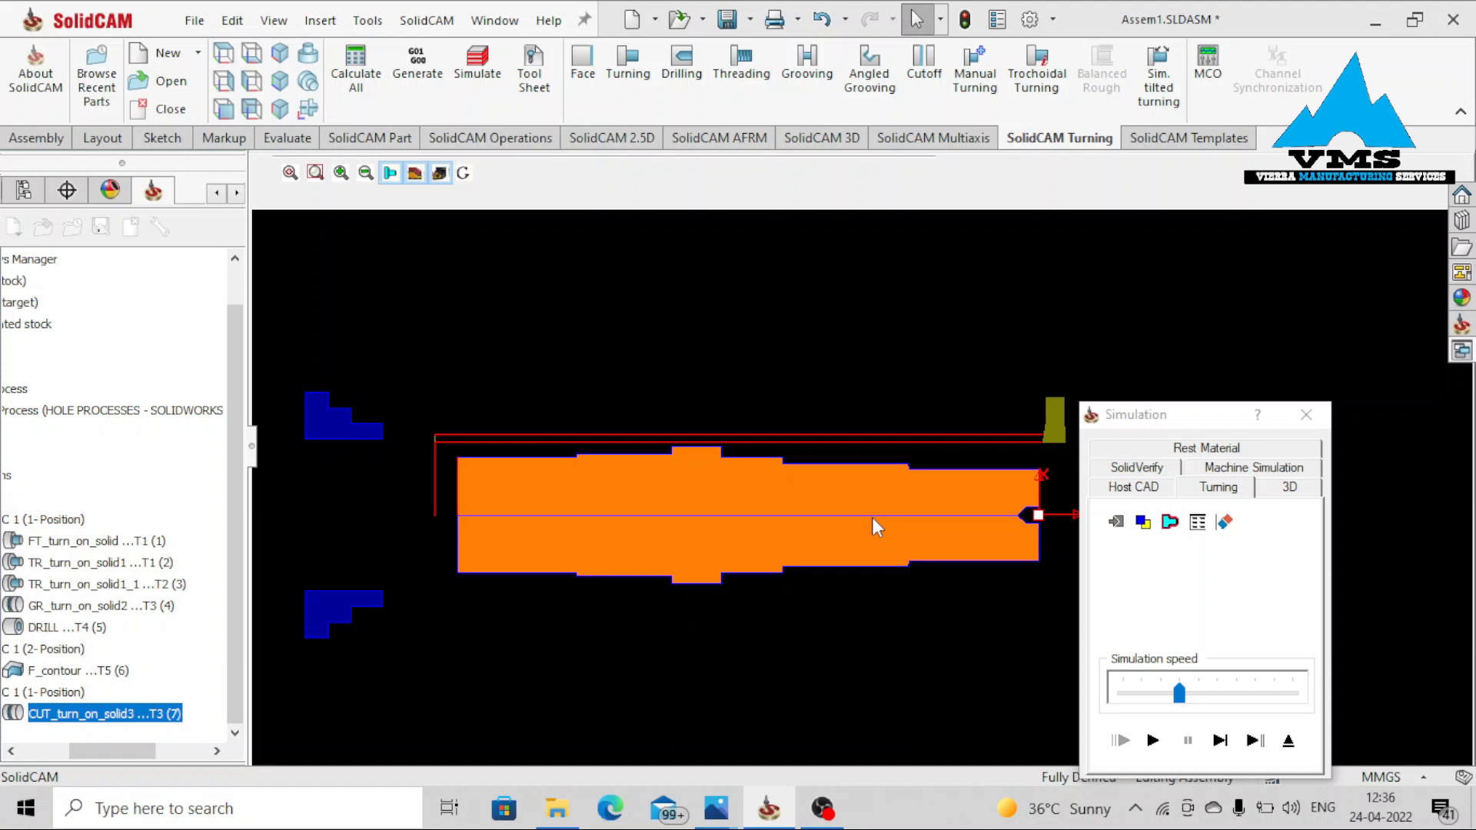
{"action": "scroll", "coordinate": [648, 597], "scroll_direction": "up", "scroll_amount": 1}
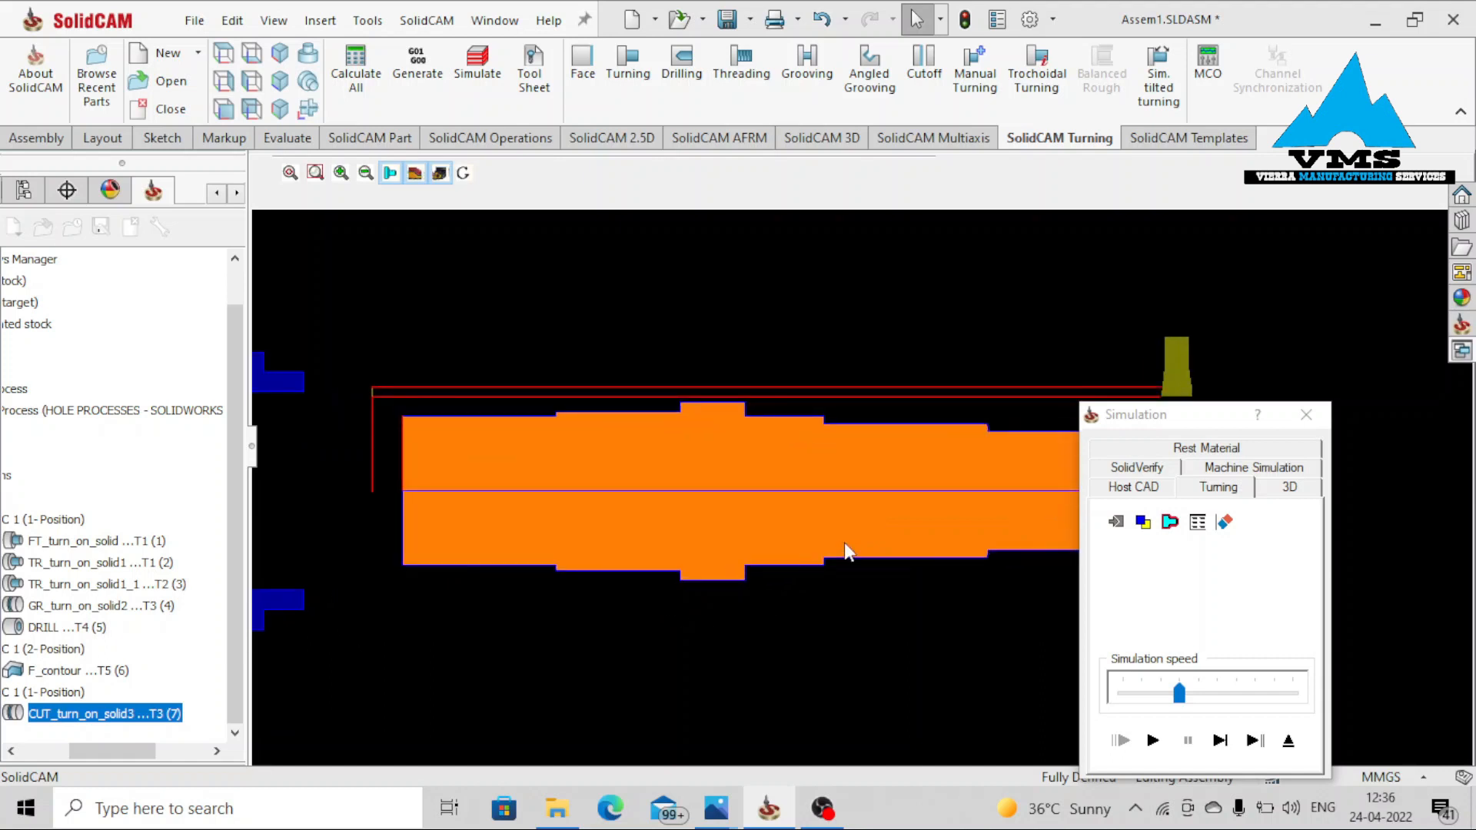
Close the turning simulation and simulate the cutoff operation in SolidVerify
{"action": "left_click", "coordinate": [1306, 415]}
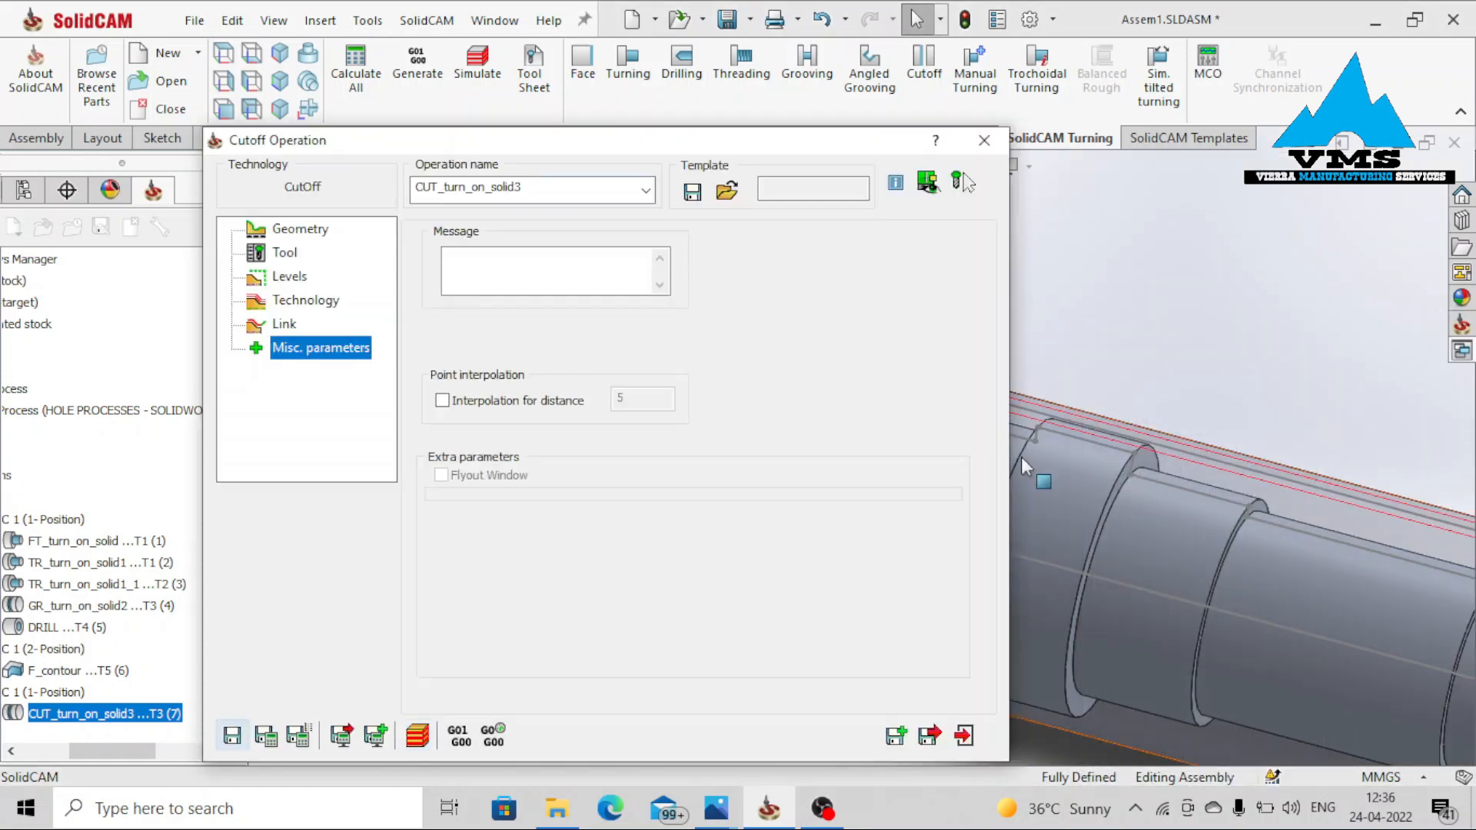
{"action": "left_click", "coordinate": [417, 735]}
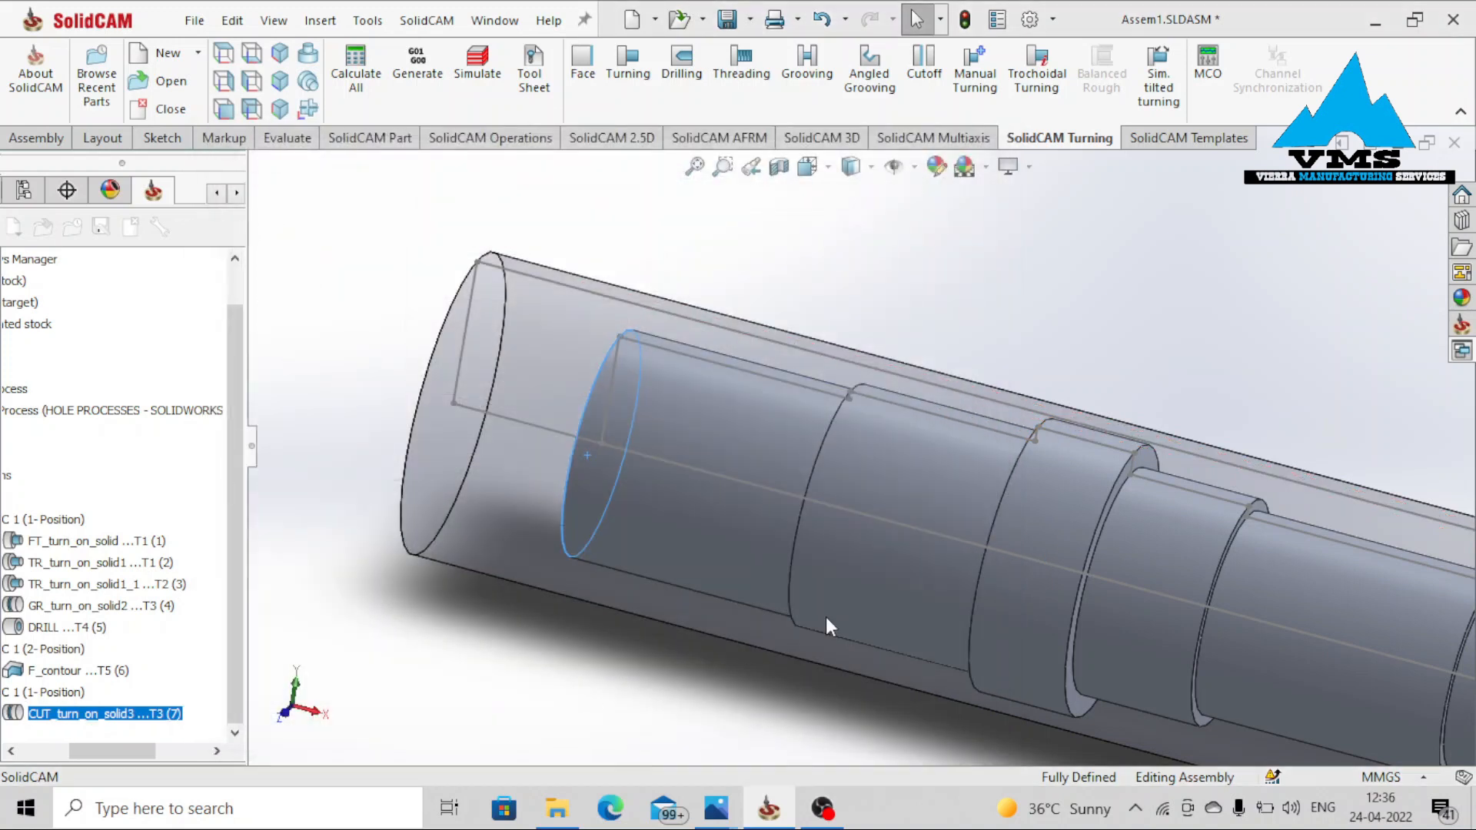
{"action": "left_click", "coordinate": [1158, 468]}
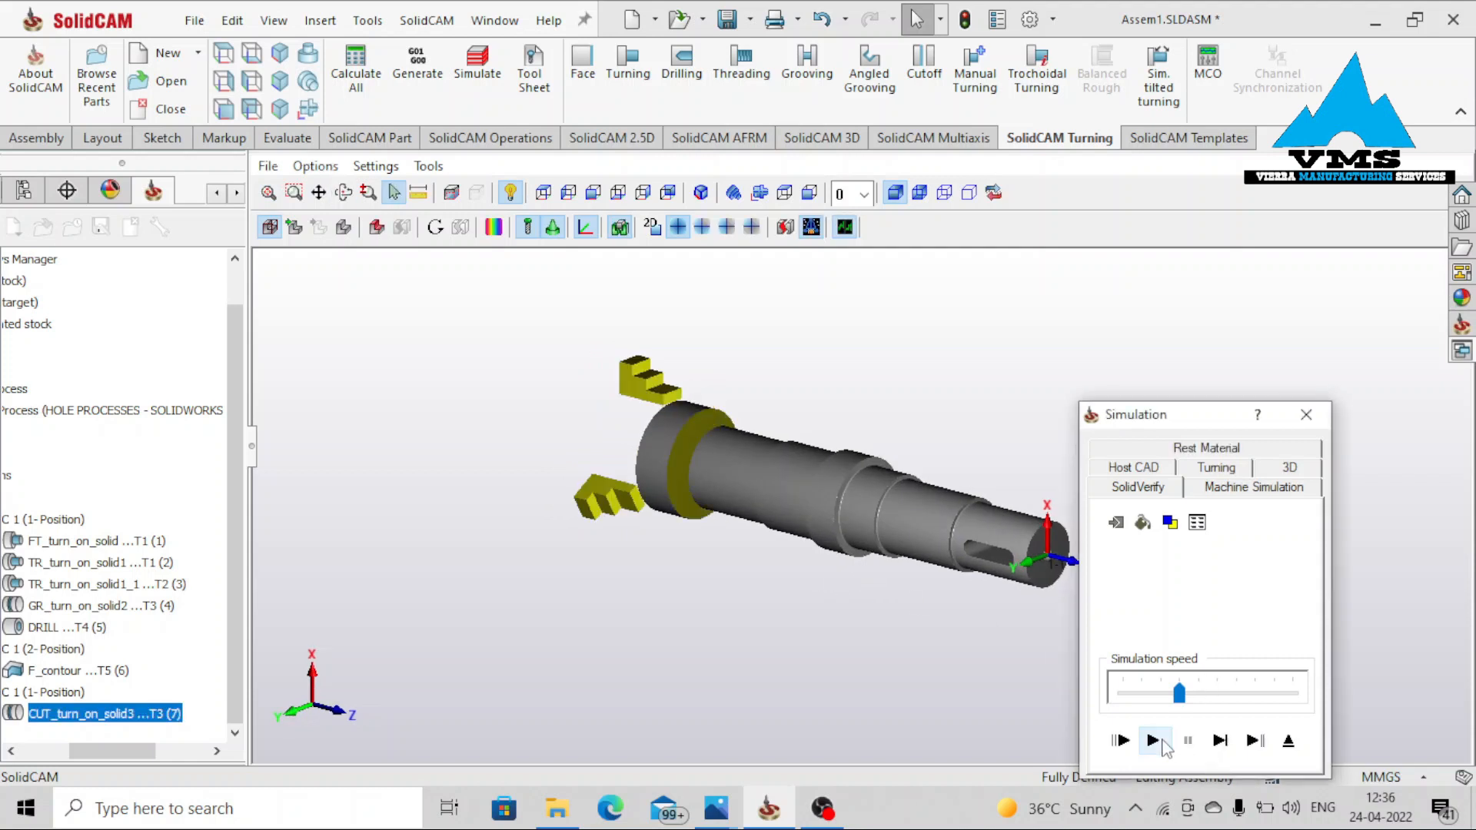
Examine the 3D cutoff result from several angles, focusing on the gap between the parted shaft and the stock held in the chuck jaws
{"action": "scroll", "coordinate": [801, 512], "scroll_direction": "up", "scroll_amount": 3}
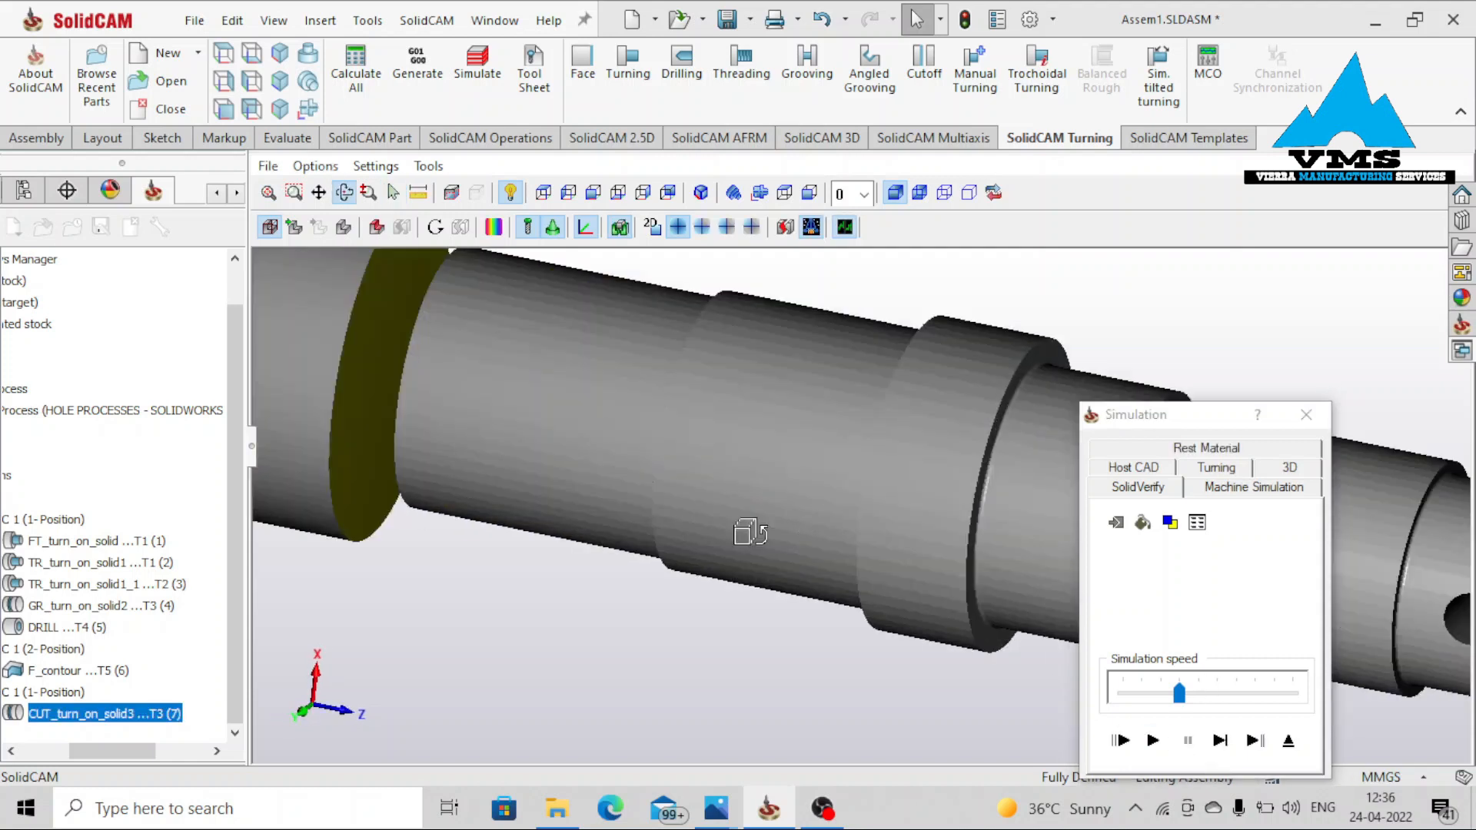
{"action": "scroll", "coordinate": [727, 519], "scroll_direction": "down", "scroll_amount": 3}
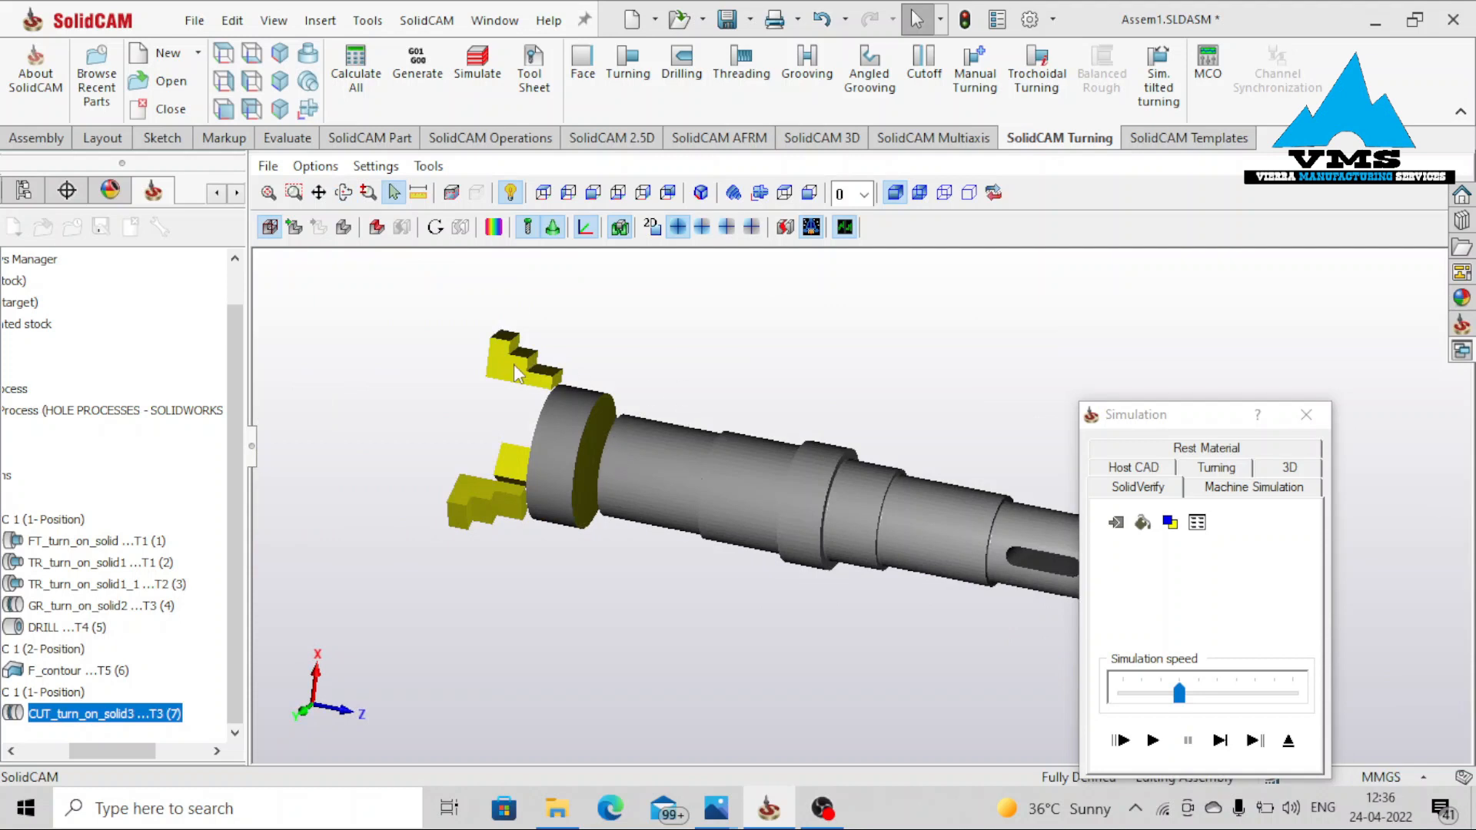
{"action": "scroll", "coordinate": [589, 437], "scroll_direction": "up", "scroll_amount": 1}
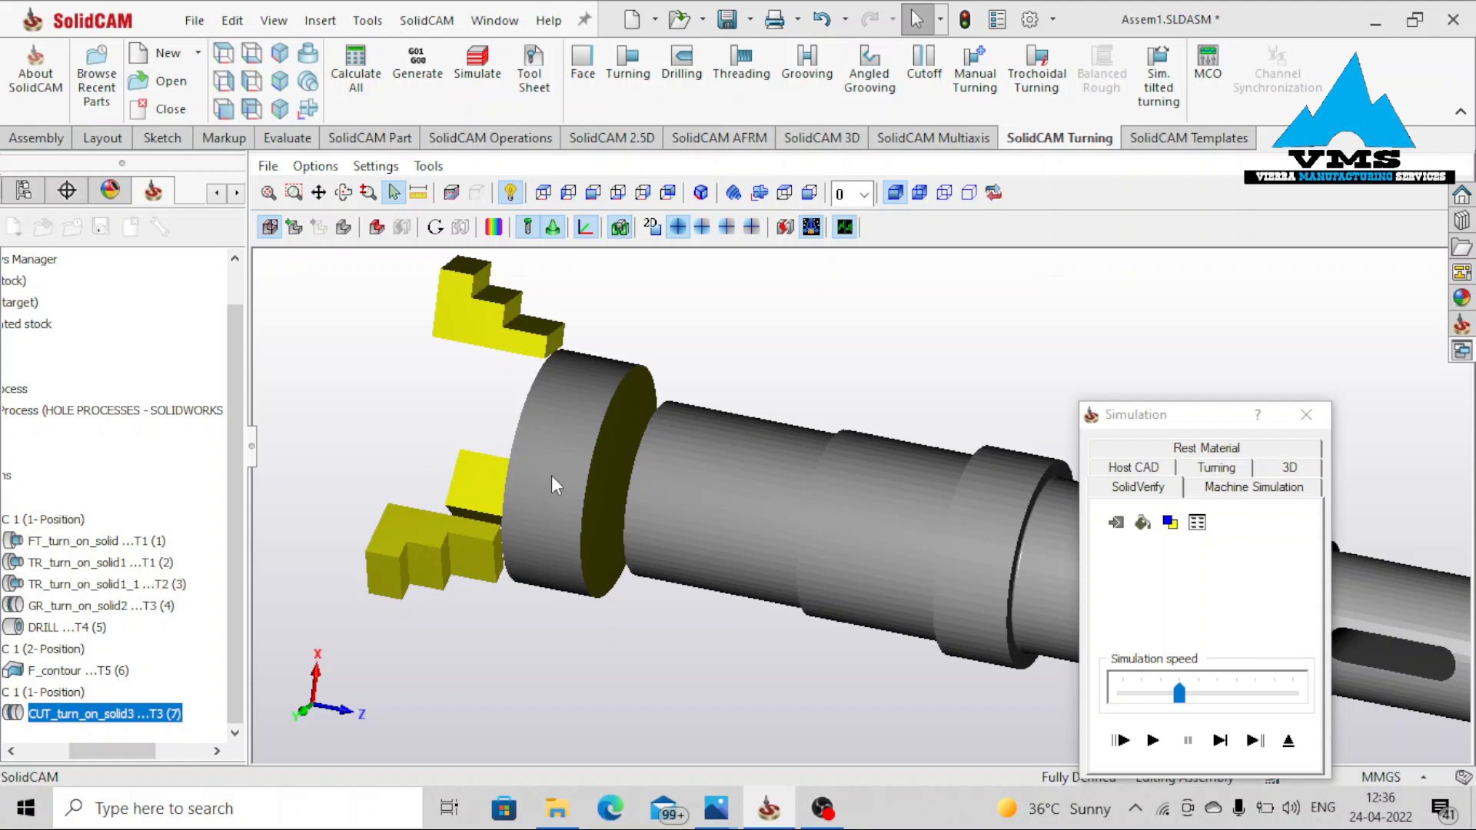
{"action": "scroll", "coordinate": [666, 469], "scroll_direction": "up", "scroll_amount": 2}
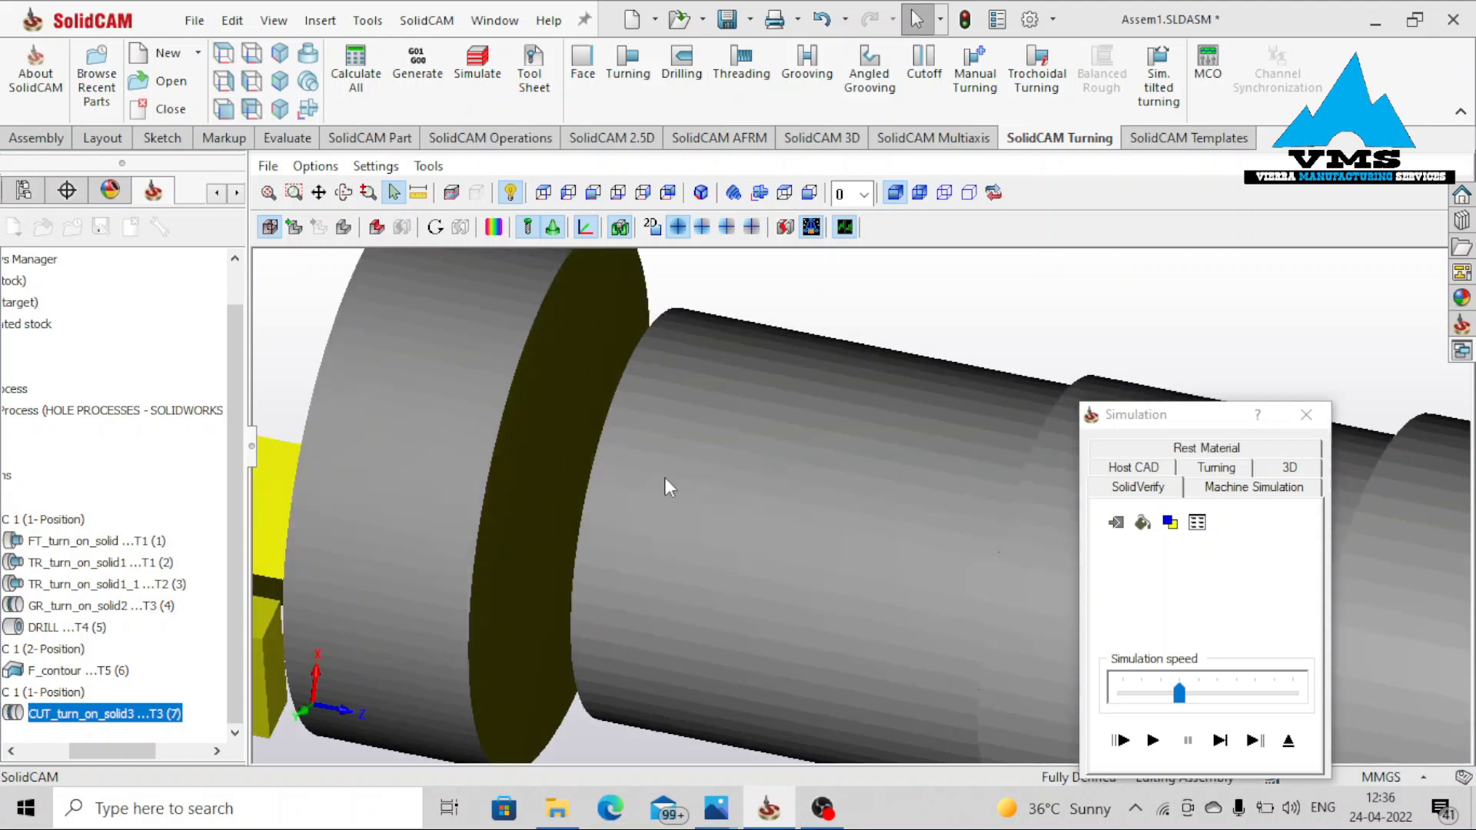
{"action": "scroll", "coordinate": [760, 483], "scroll_direction": "up", "scroll_amount": 1}
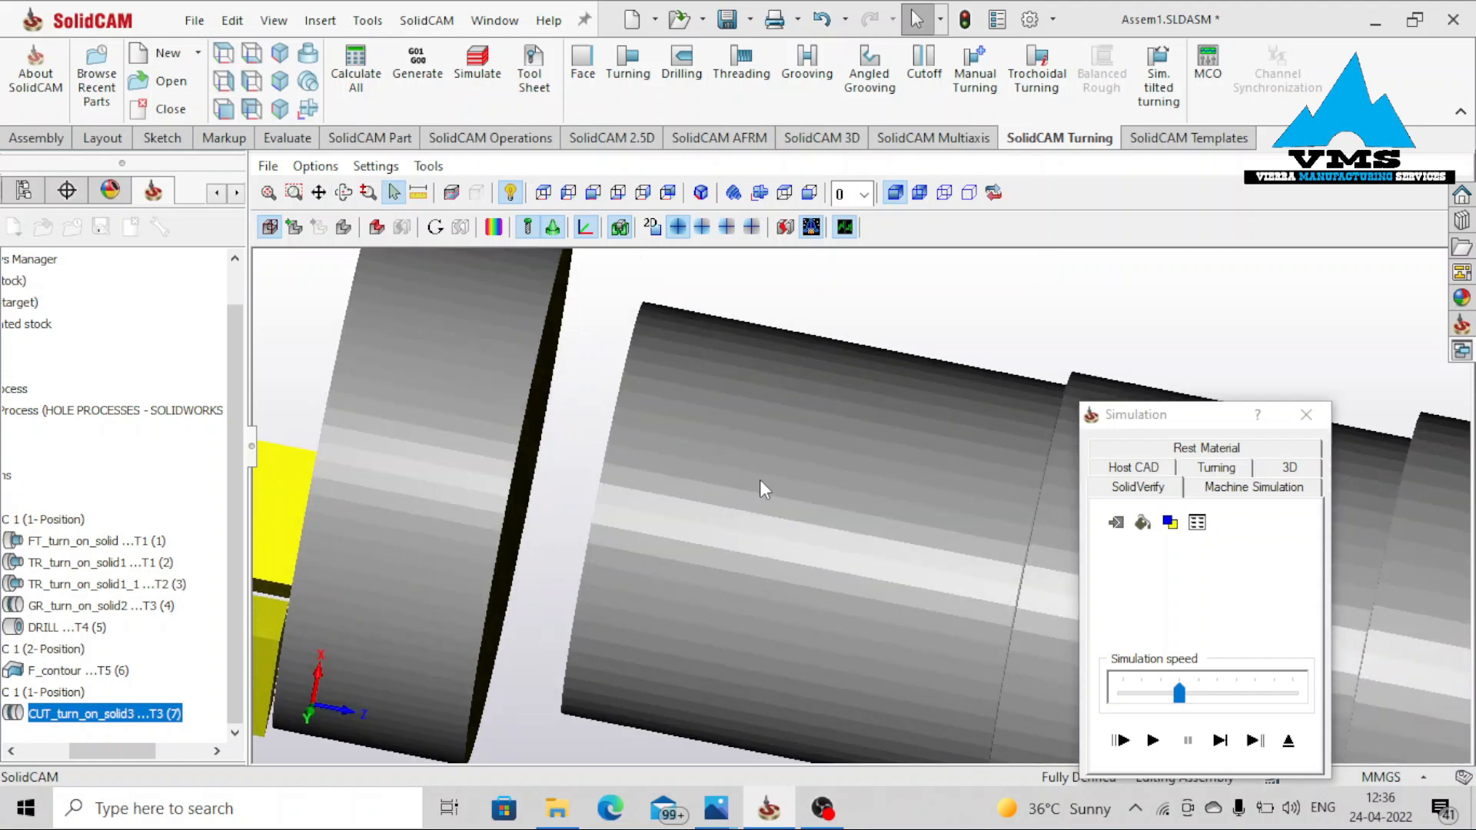
{"action": "scroll", "coordinate": [823, 502], "scroll_direction": "down", "scroll_amount": 3}
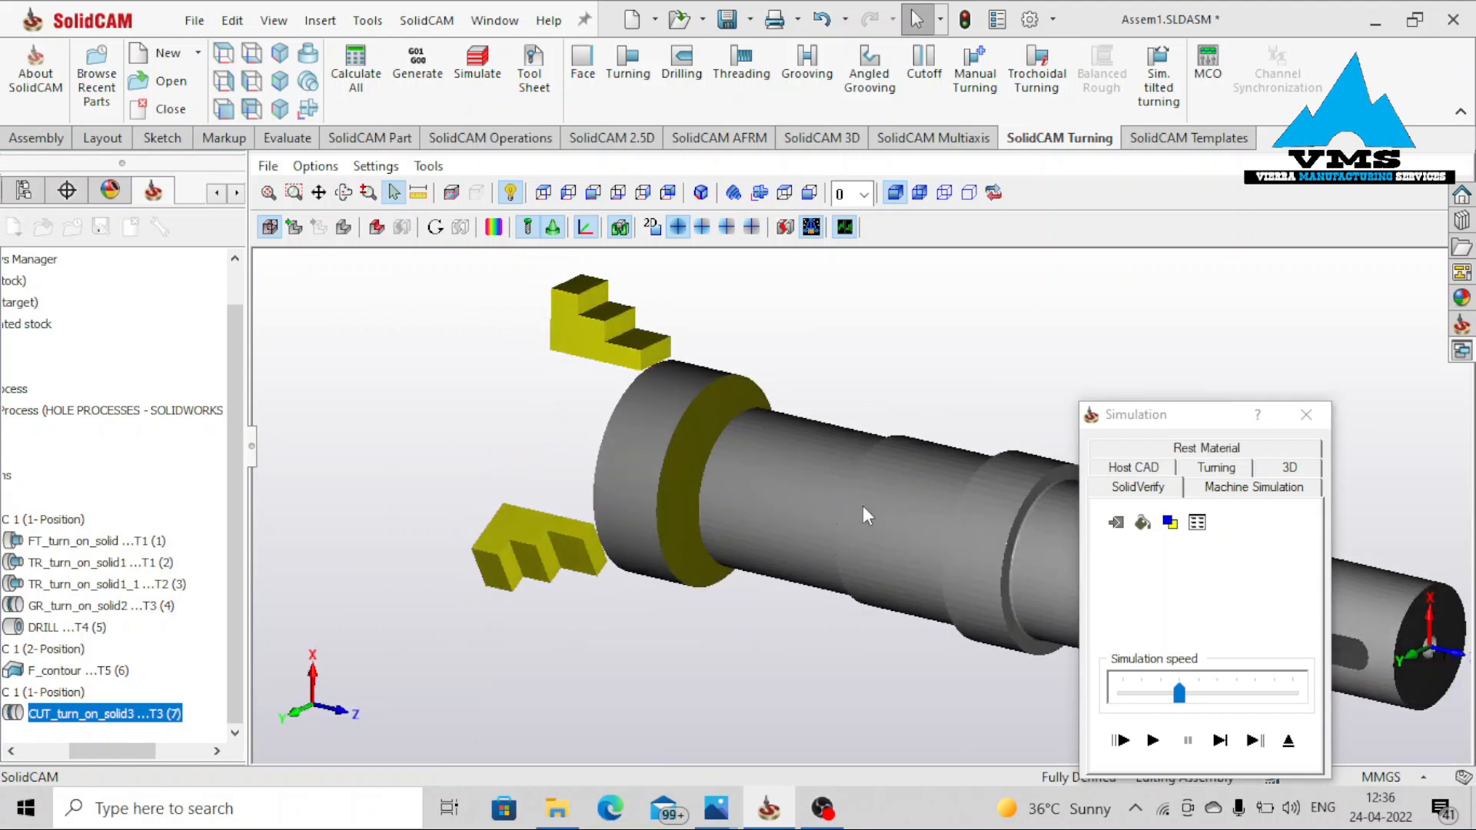
{"action": "scroll", "coordinate": [862, 506], "scroll_direction": "down", "scroll_amount": 2}
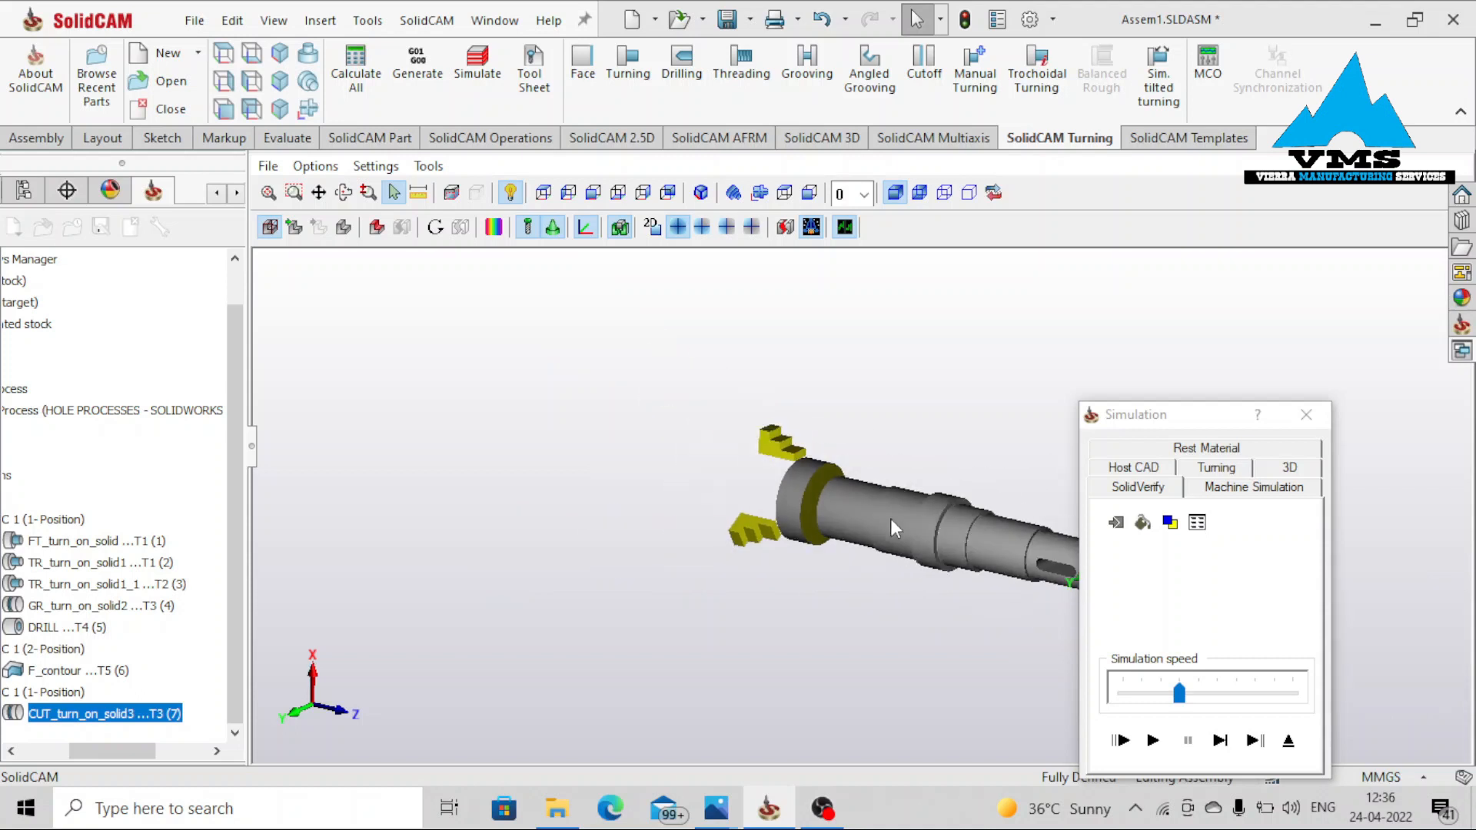
{"action": "scroll", "coordinate": [968, 573], "scroll_direction": "down", "scroll_amount": 1}
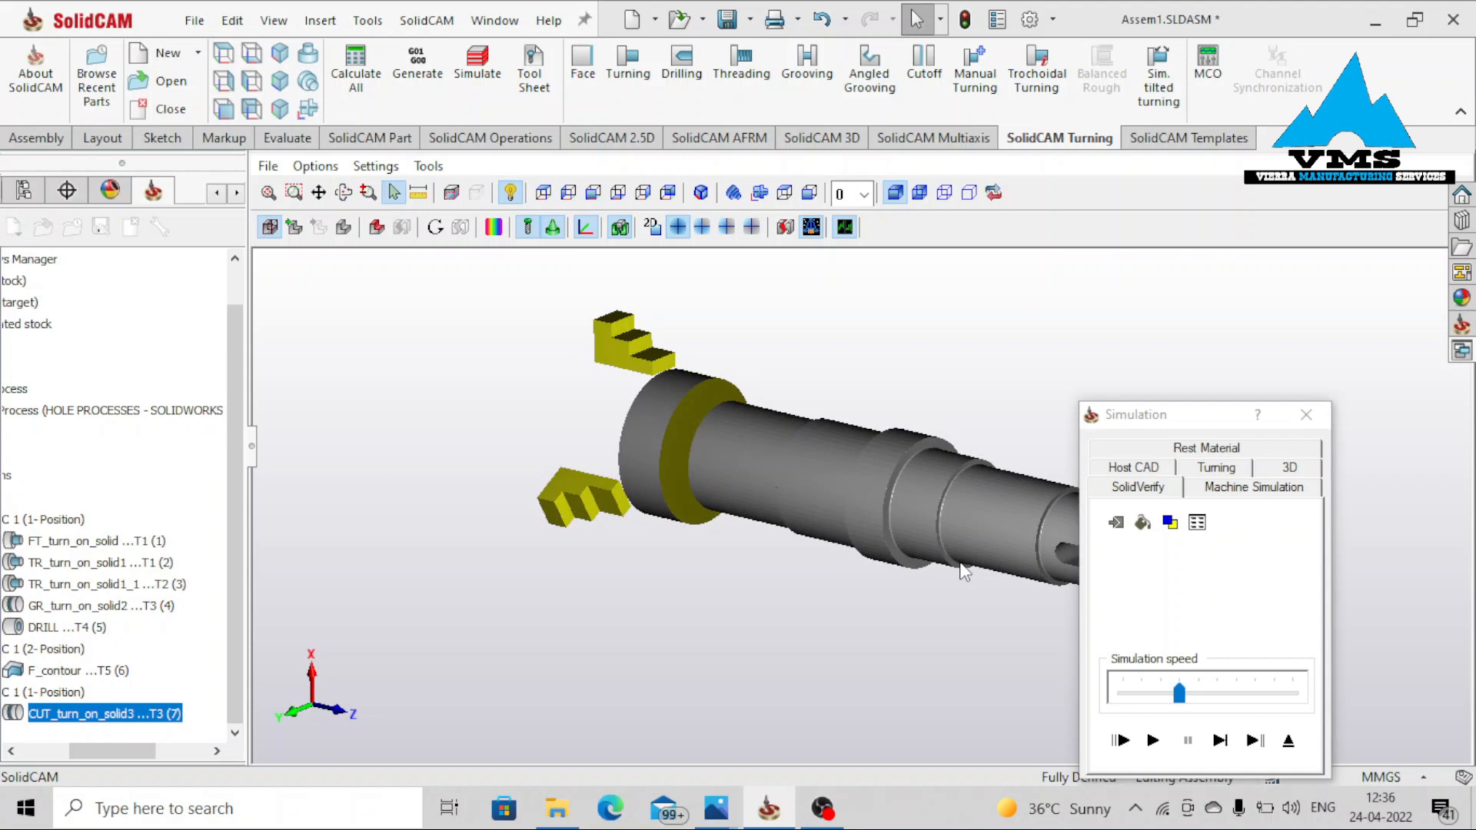
{"action": "mouse_move", "coordinate": [970, 552]}
{"action": "middle_mouse_down"}
{"action": "mouse_move", "coordinate": [1002, 515]}
{"action": "mouse_move", "coordinate": [953, 539]}
{"action": "mouse_move", "coordinate": [979, 515]}
{"action": "mouse_move", "coordinate": [980, 552]}
{"action": "mouse_move", "coordinate": [943, 548]}
{"action": "mouse_move", "coordinate": [964, 550]}
{"action": "middle_mouse_up"}
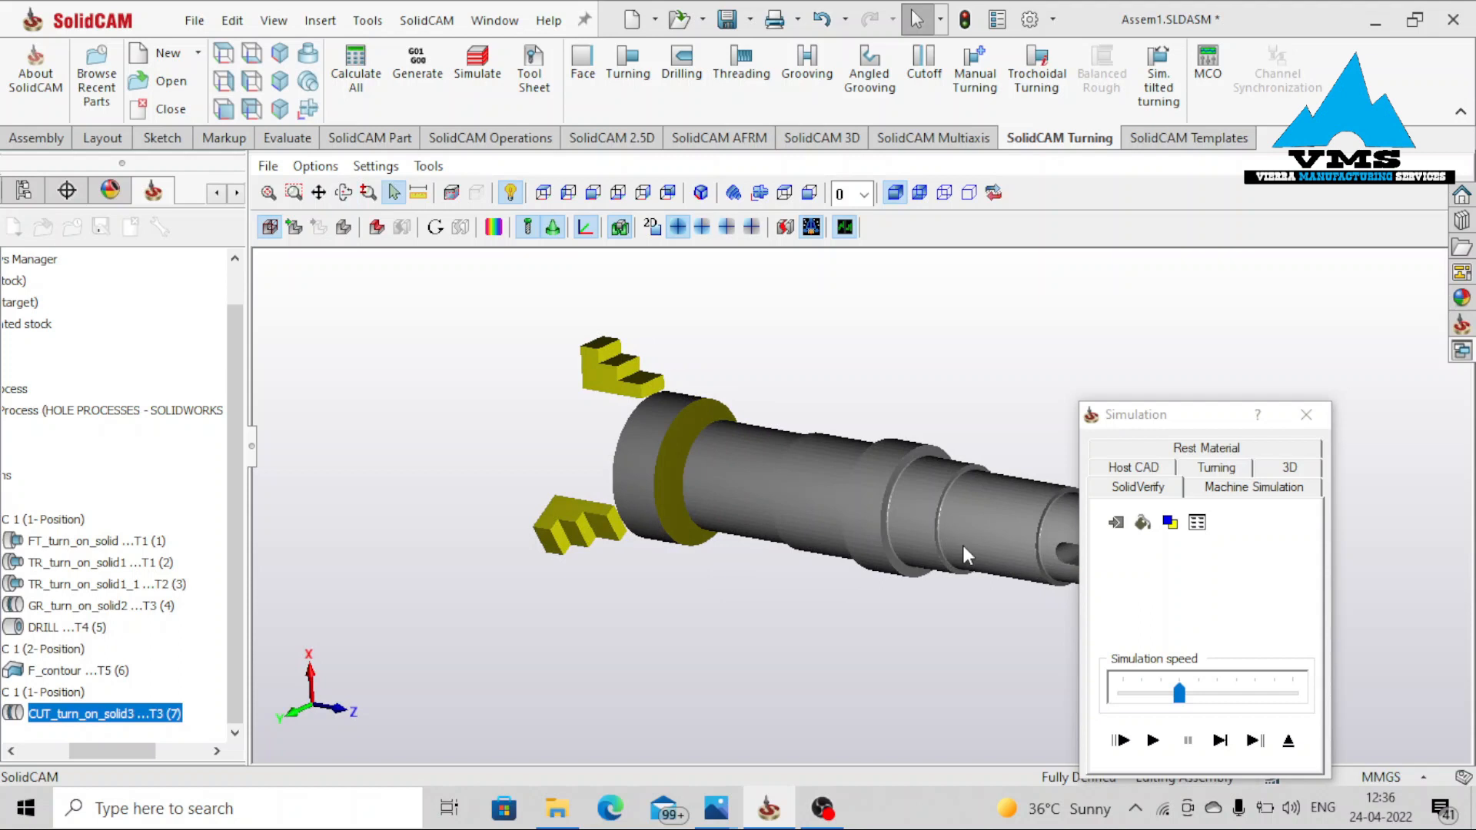